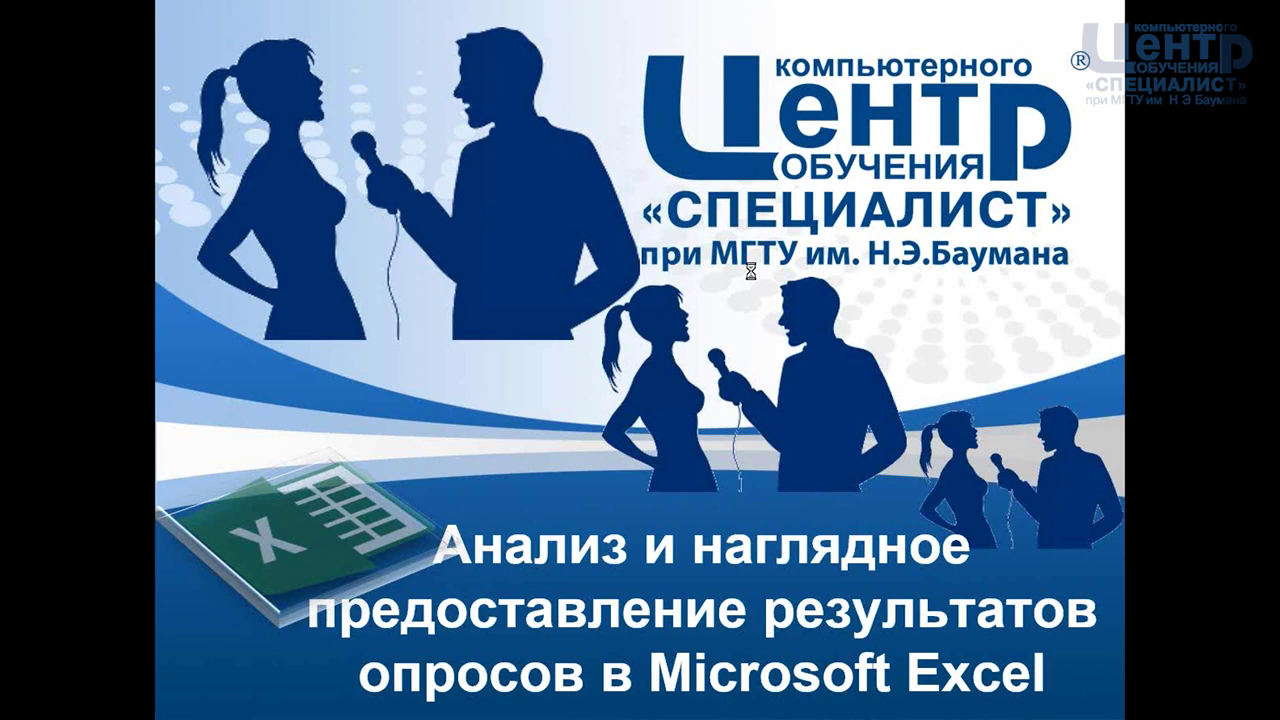
# Advance the slideshow from the title slide to slide 2, «О преподавателе»
pyautogui.click(750, 271)
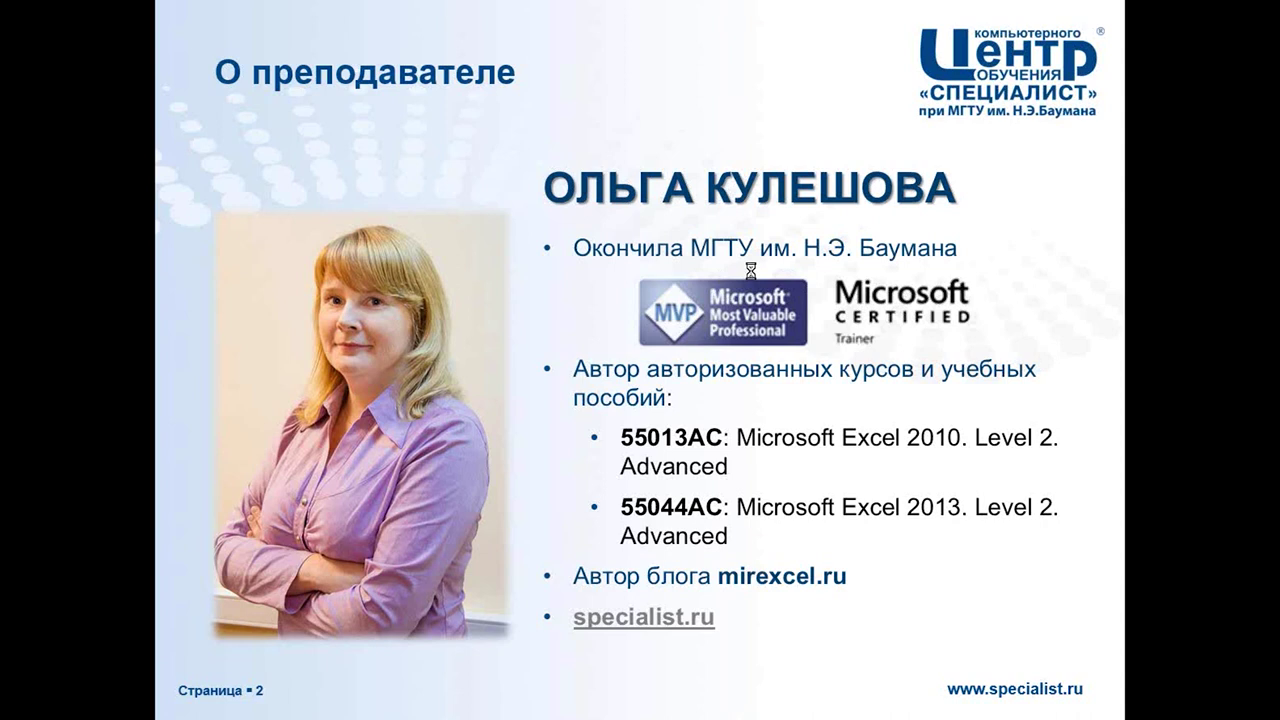
# Go forward to slide 3, «Используемые инструменты», listing charts, formatting, functions and PowerView
pyautogui.press('Right')
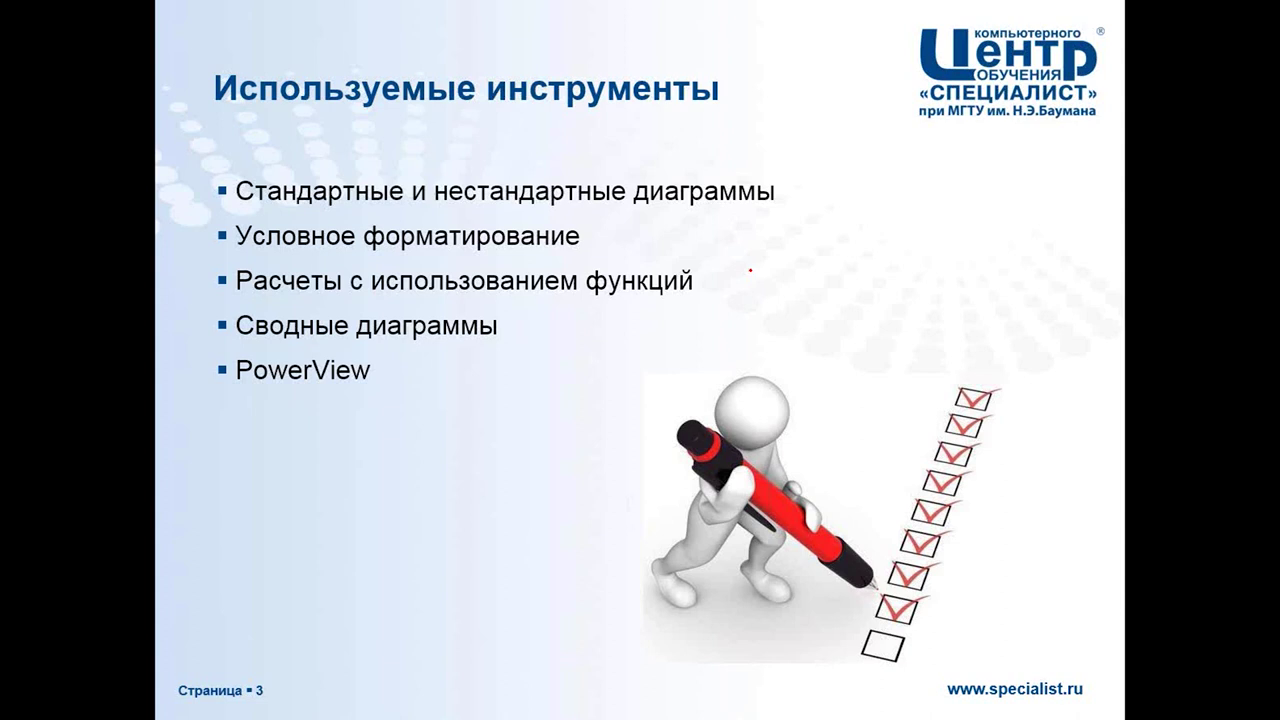
# Show slide 4 on conditional formatting and pivot tables, then switch to the Seminar folder window
pyautogui.press('Right')
pyautogui.hotkey('alt', 'Tab')
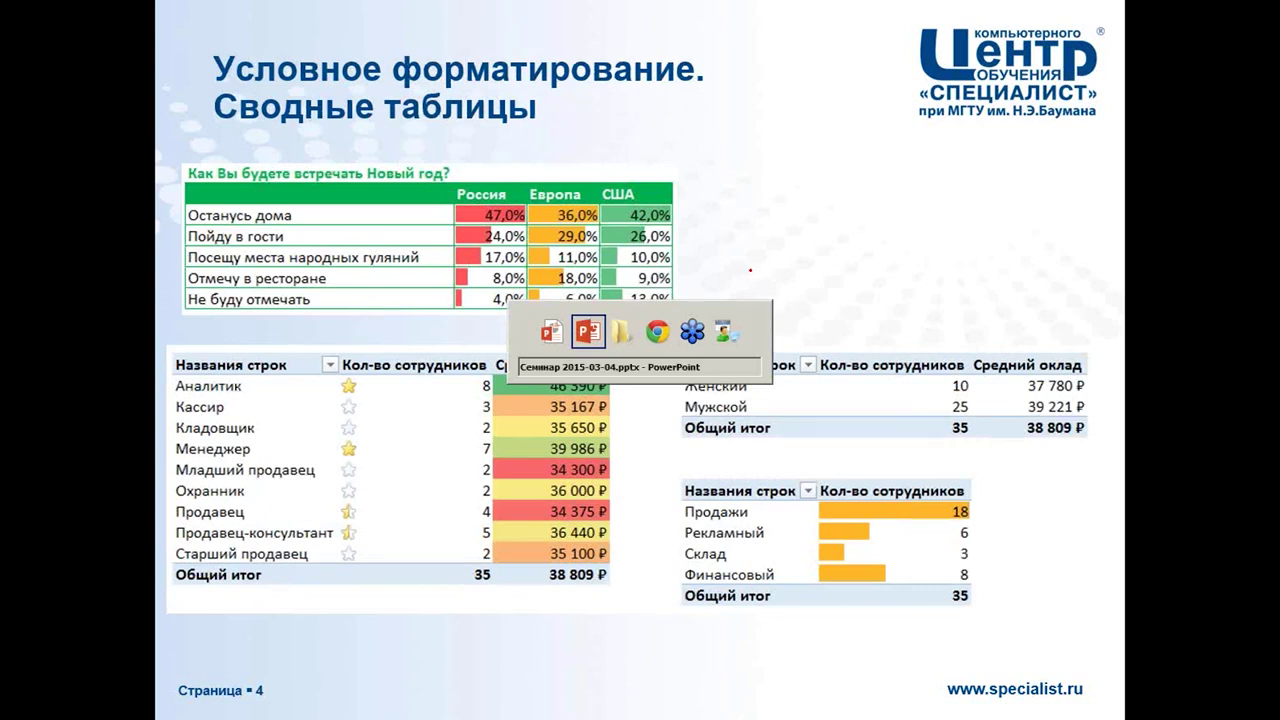
pyautogui.press('Tab')
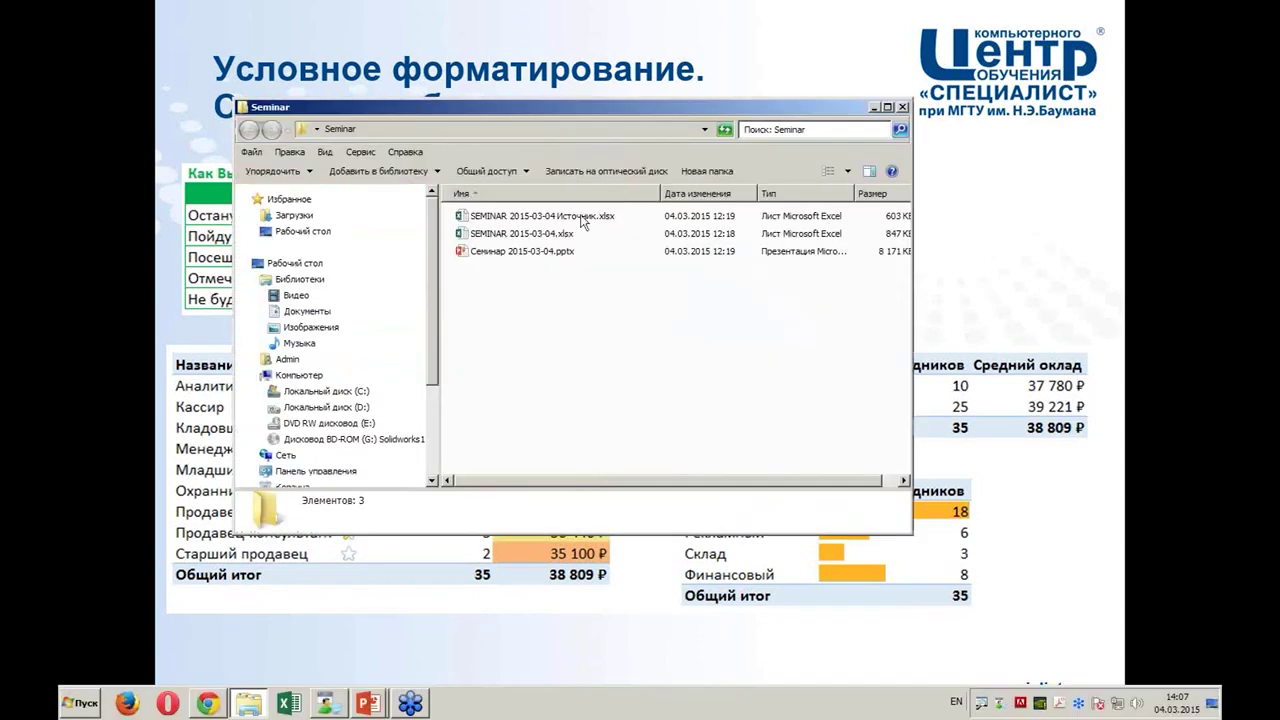
# Open SEMINAR 2015-03-04 Источник.xlsx from the Seminar folder in Excel
pyautogui.doubleClick(570, 217)
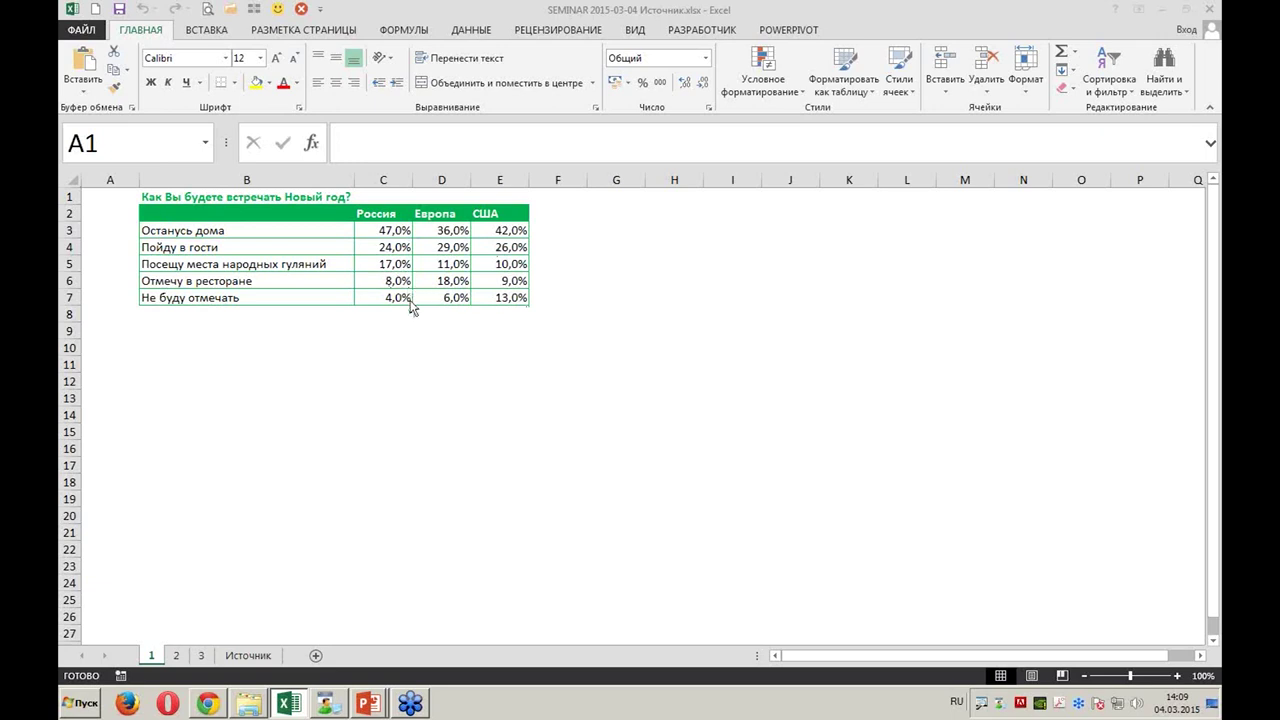
# Select the Россия percentages C3:C7 and bring up the Conditional Formatting data bar styles
pyautogui.moveTo(400, 232); pyautogui.dragTo(401, 298)
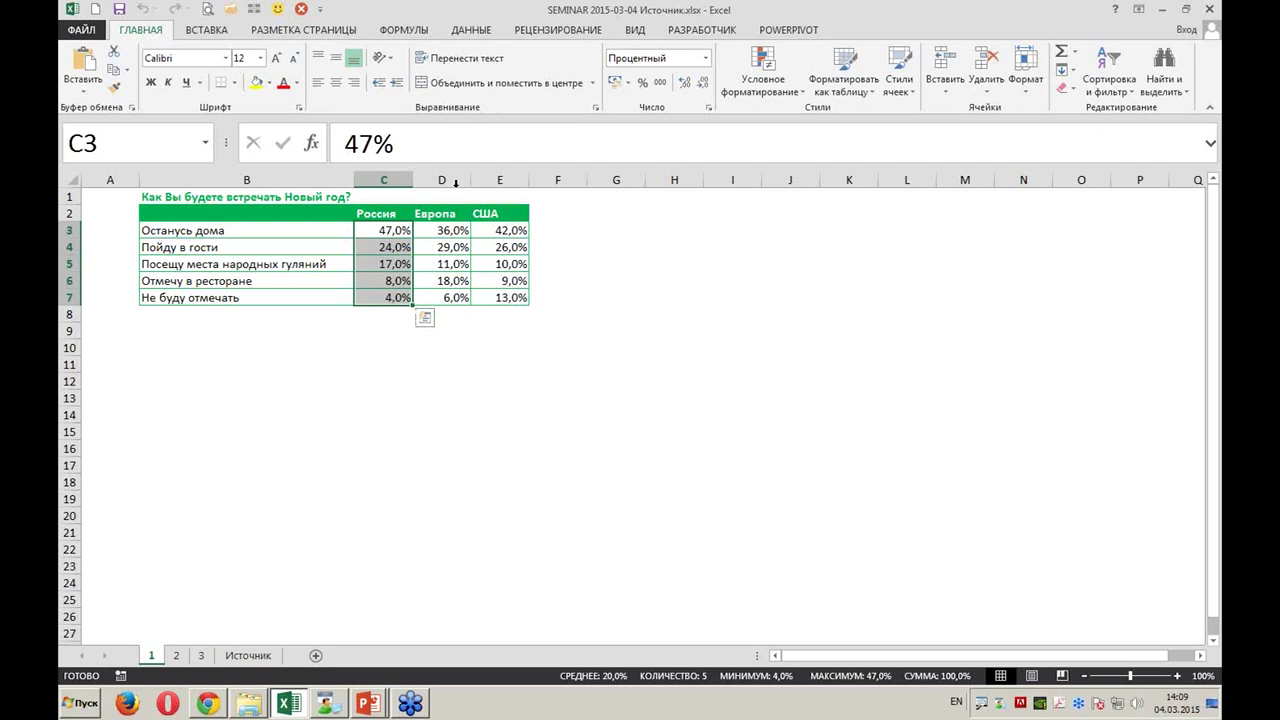
pyautogui.click(771, 99)
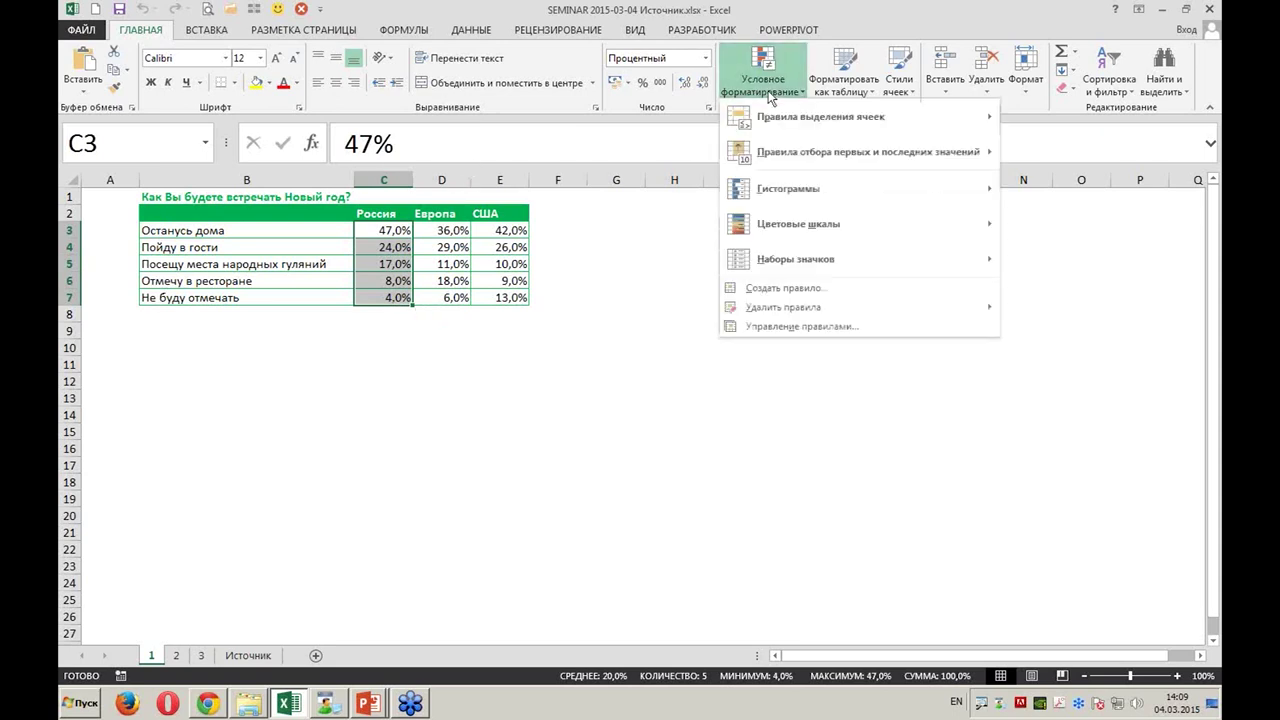
pyautogui.moveTo(789, 188)
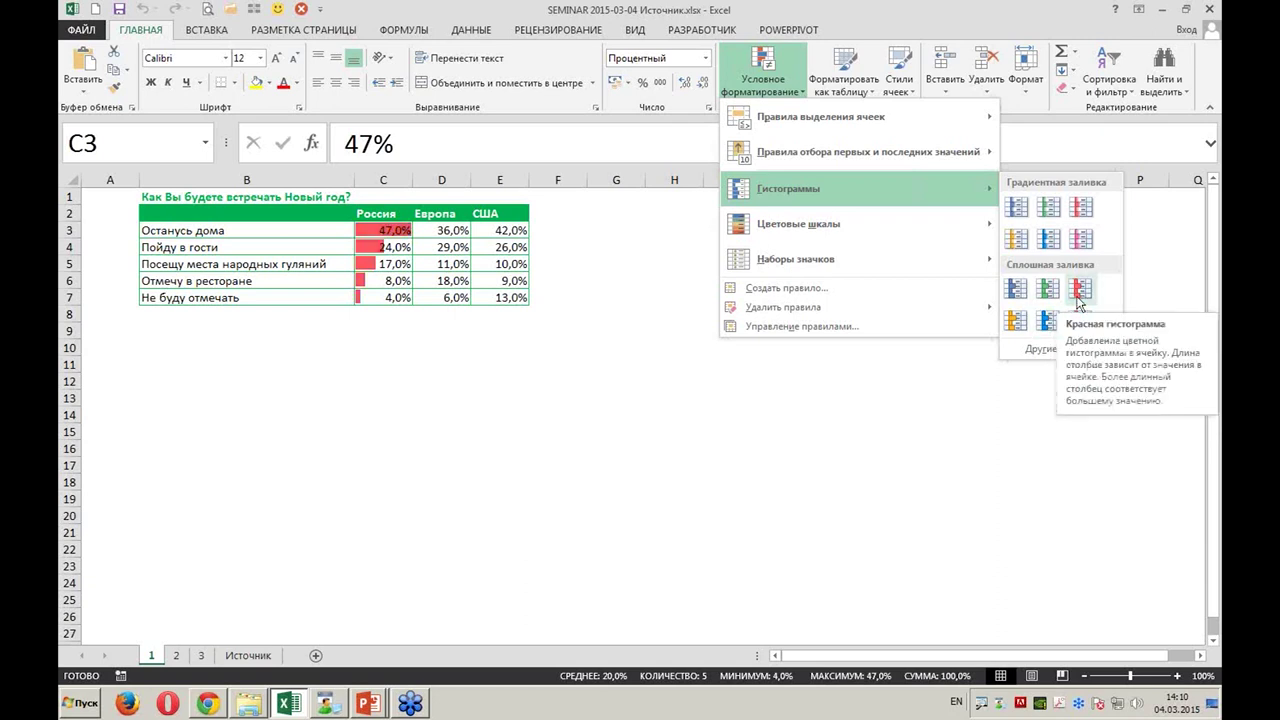
# Apply red Solid Fill data bars to the Россия percentages in C3:C7
pyautogui.click(1078, 300)
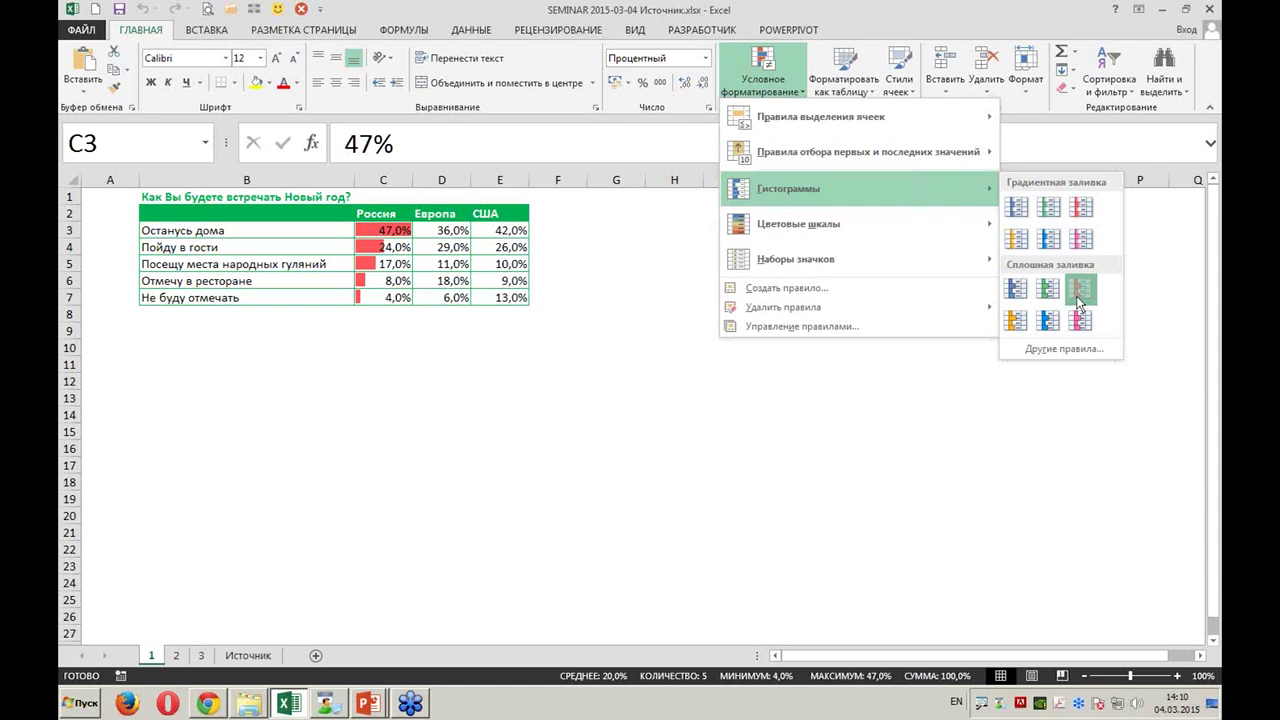
pyautogui.click(1079, 291)
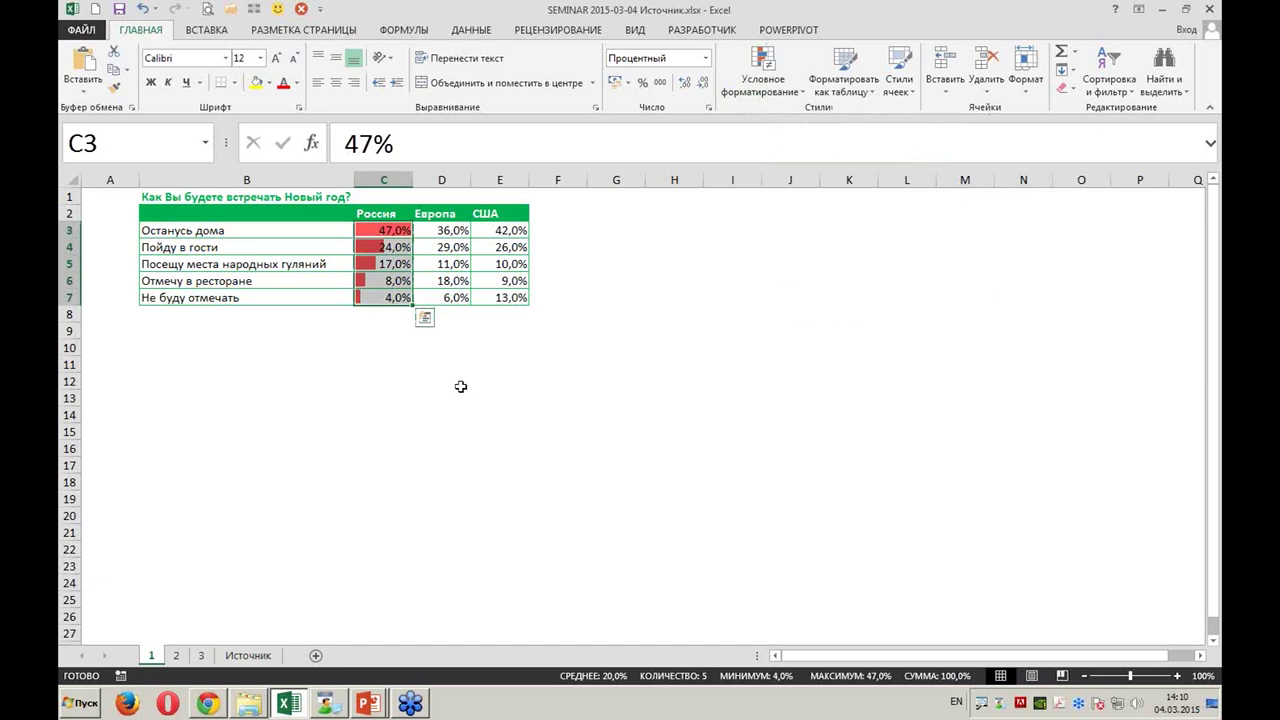
# Give the Европа percentages in D3:D7 green solid-fill data bars
pyautogui.moveTo(451, 229); pyautogui.dragTo(453, 297)
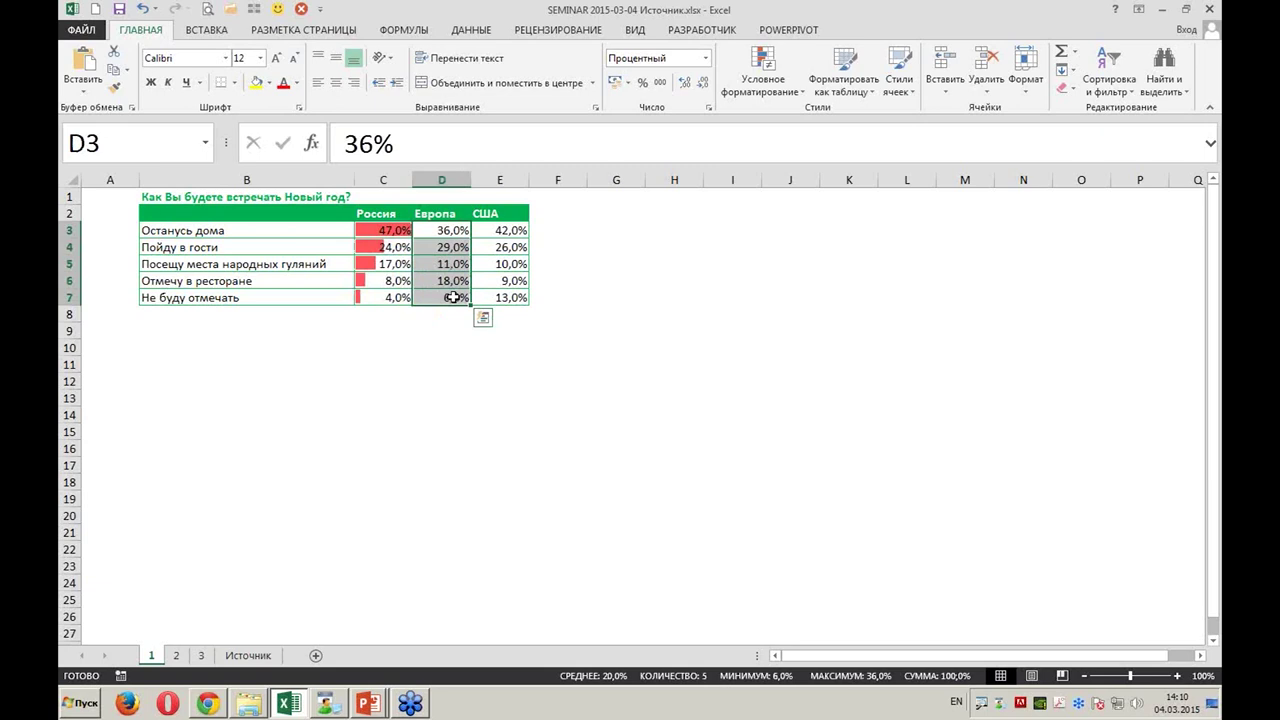
pyautogui.click(790, 85)
pyautogui.moveTo(788, 188)
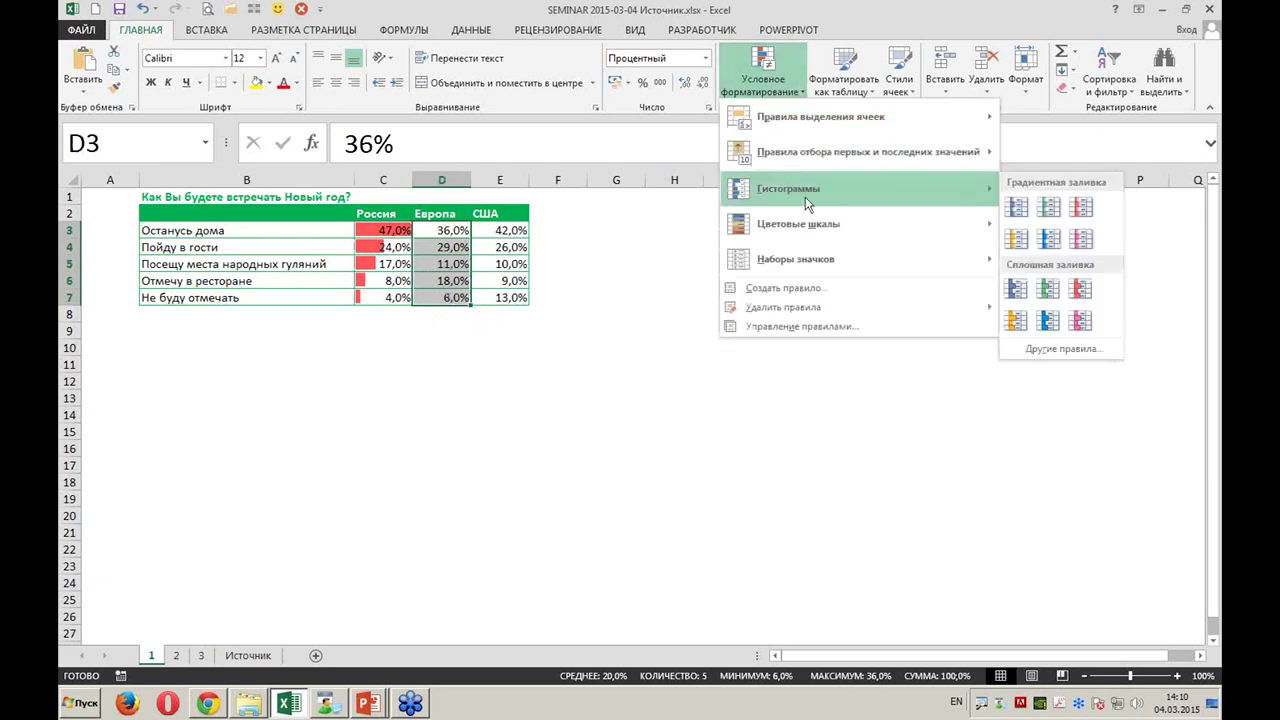
pyautogui.click(1045, 289)
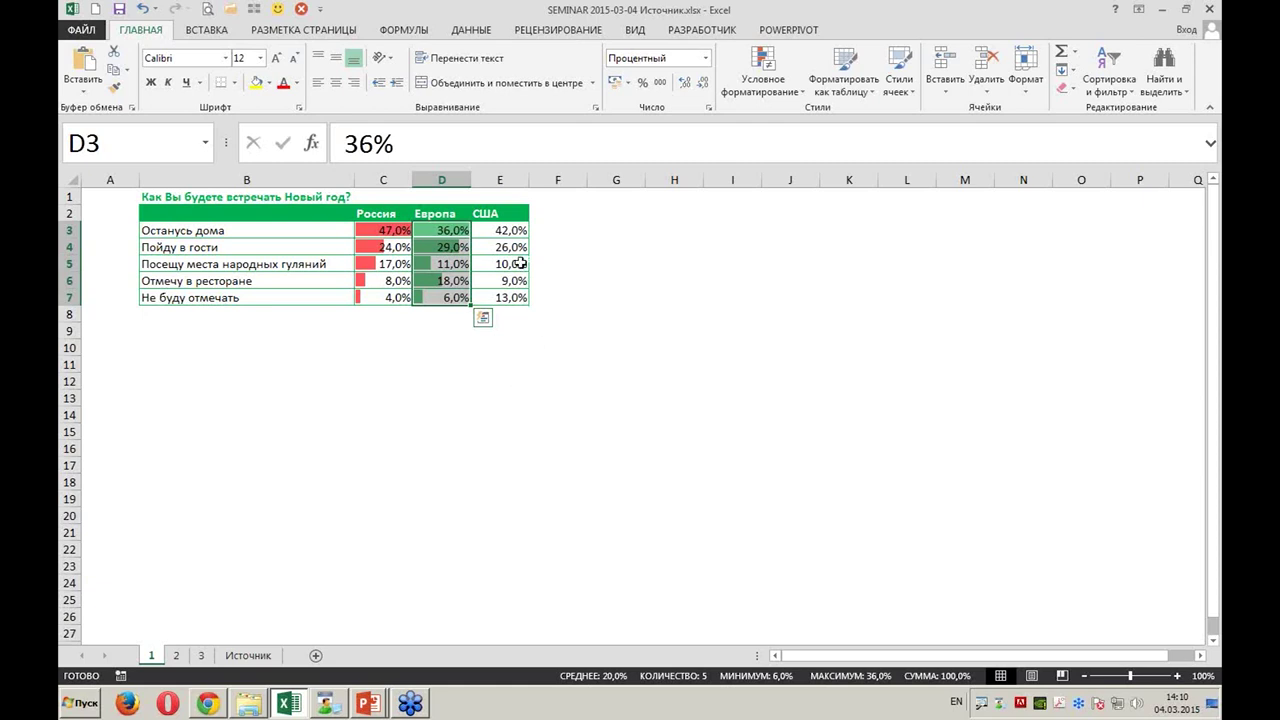
# Give the США percentages in E3:E7 orange solid-fill data bars, then deselect to view them
pyautogui.moveTo(515, 231); pyautogui.dragTo(515, 298)
pyautogui.click(762, 75)
pyautogui.moveTo(788, 188)
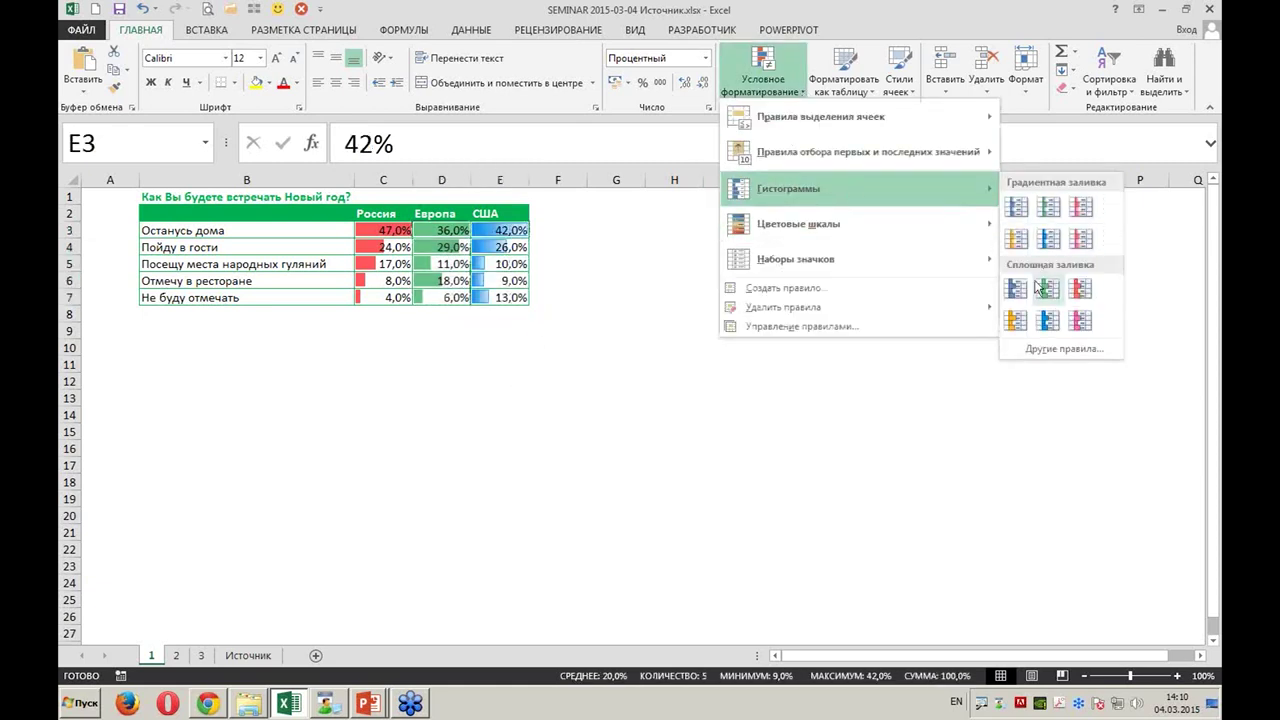
pyautogui.click(1016, 320)
pyautogui.click(475, 364)
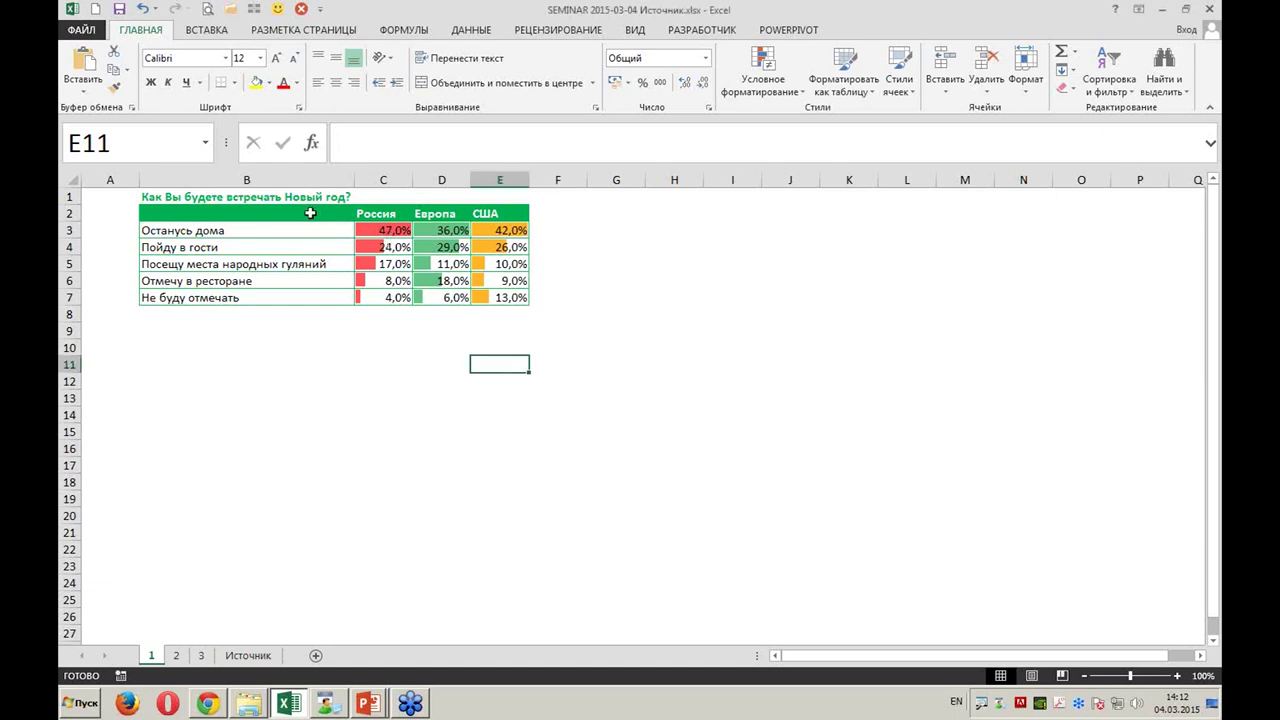
# Insert a doughnut chart of the survey table B2:E7 and move it below the table
pyautogui.moveTo(345, 213)
pyautogui.mouseDown()
pyautogui.moveTo(498, 254)
pyautogui.moveTo(512, 300)
pyautogui.mouseUp()
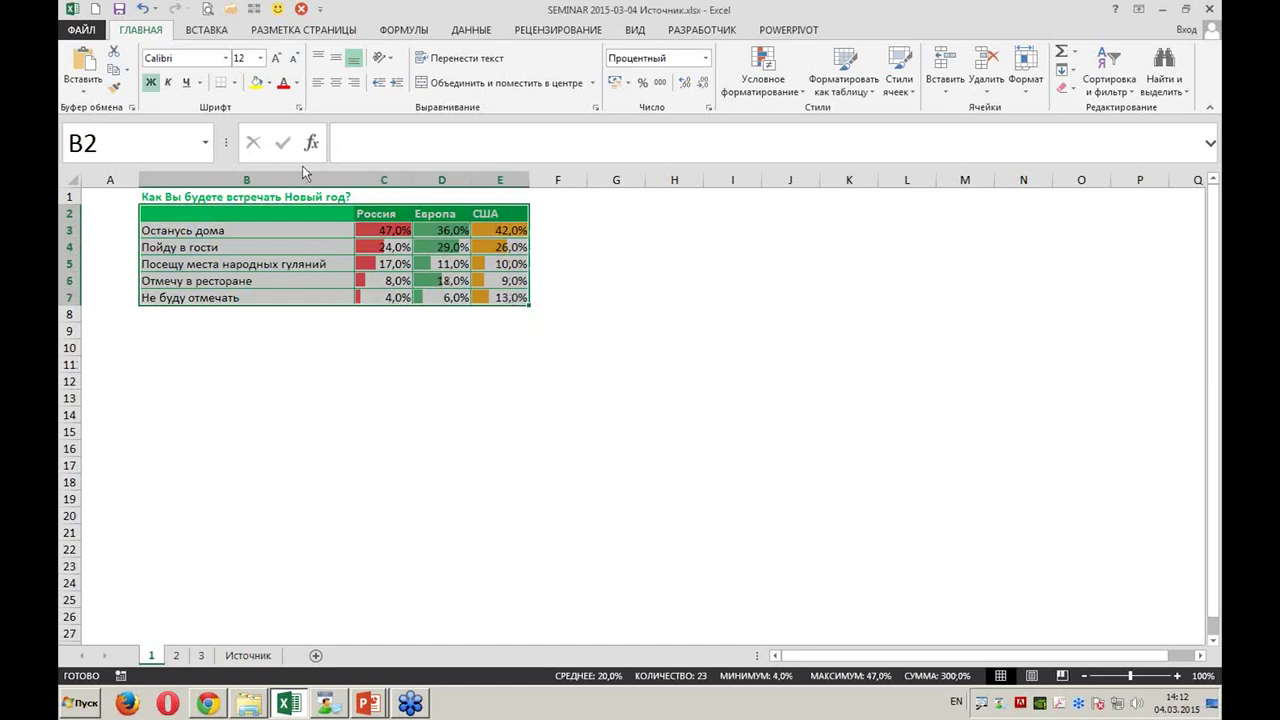
pyautogui.click(208, 30)
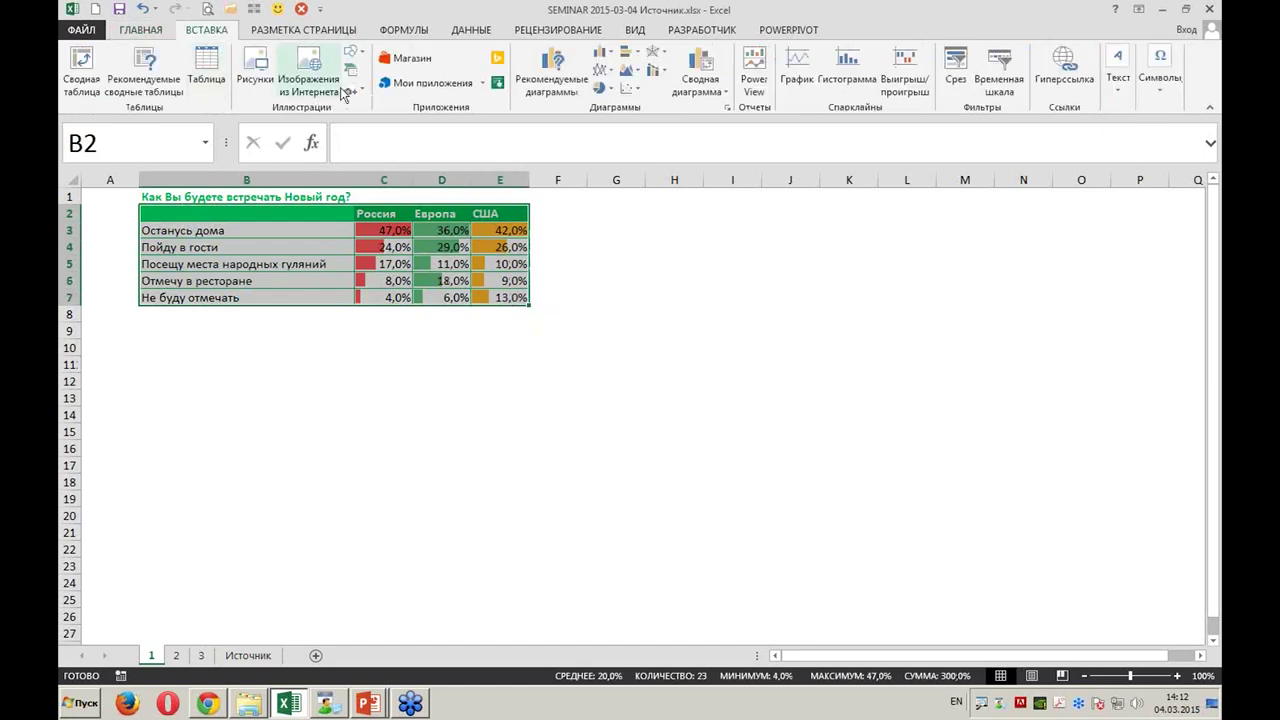
pyautogui.click(610, 90)
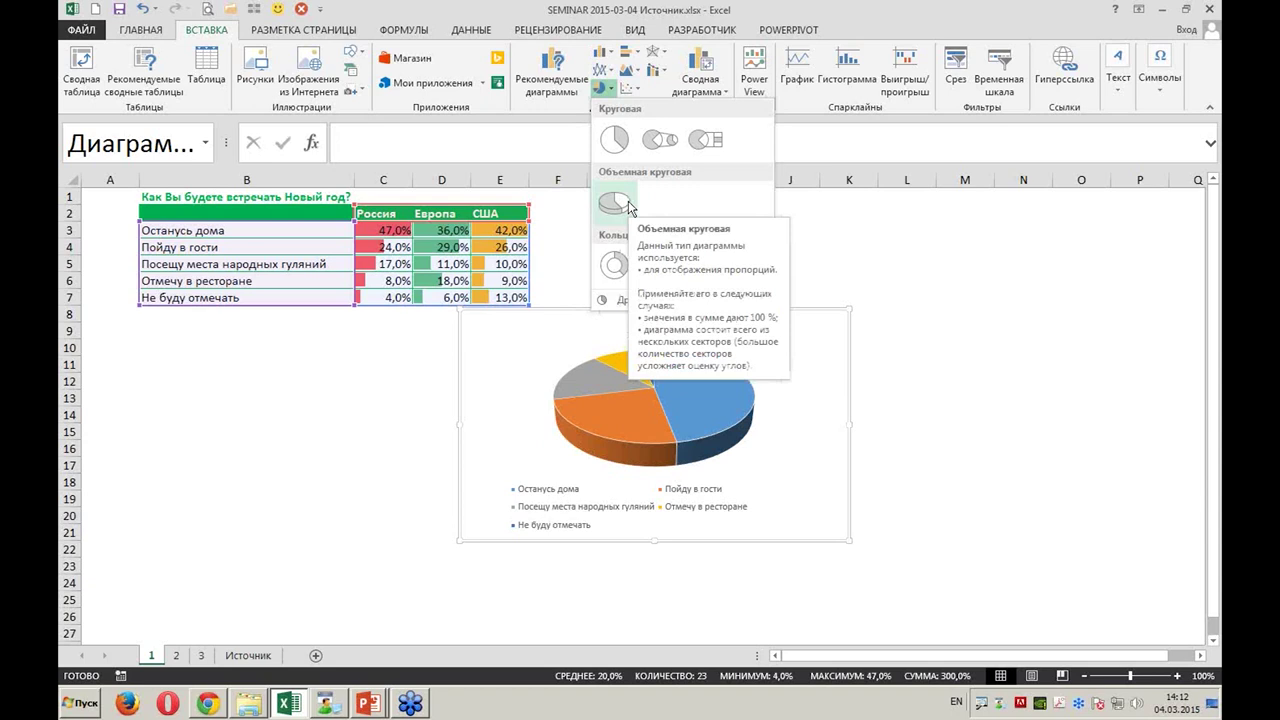
pyautogui.click(628, 204)
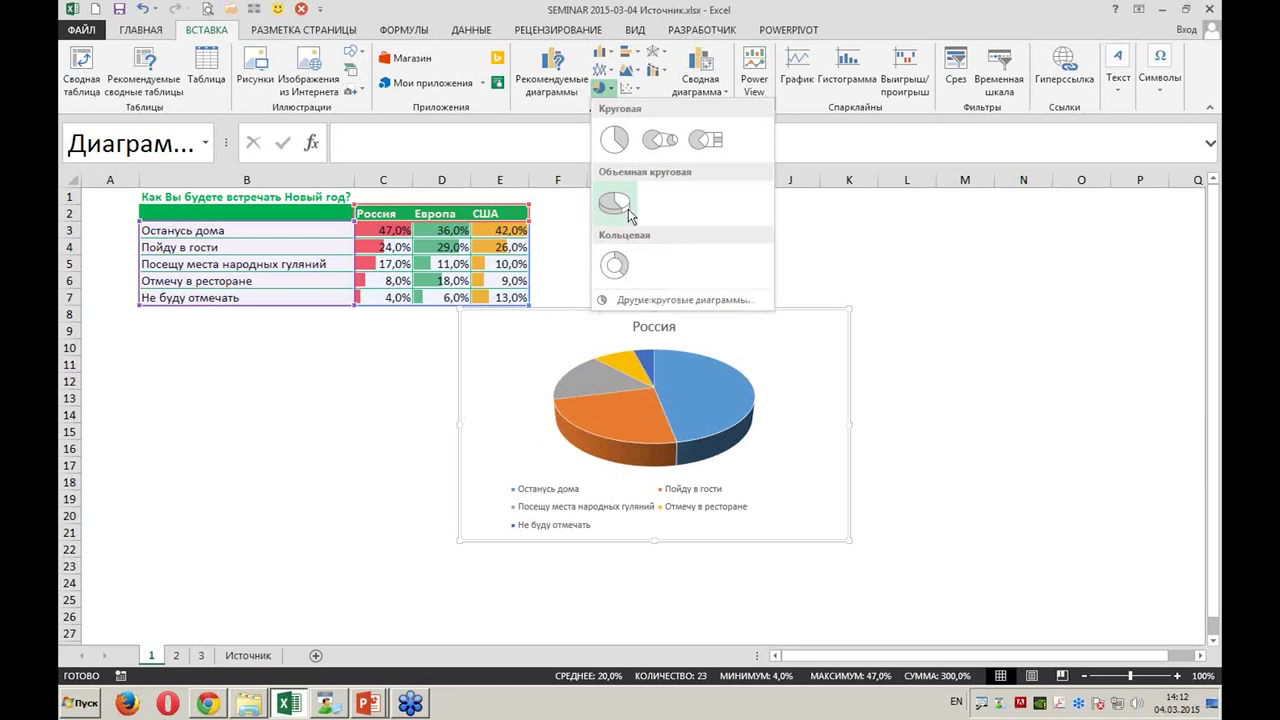
pyautogui.click(610, 277)
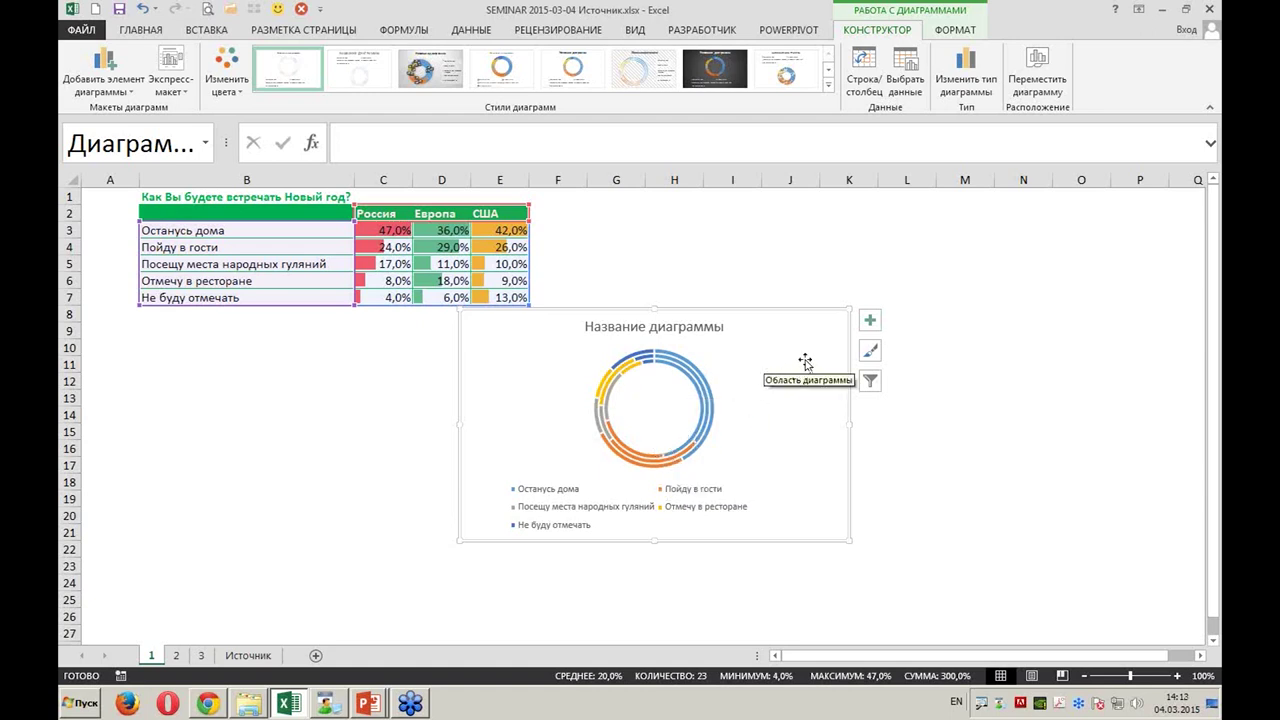
pyautogui.moveTo(800, 366)
pyautogui.mouseDown()
pyautogui.moveTo(463, 378)
pyautogui.moveTo(484, 375)
pyautogui.mouseUp()
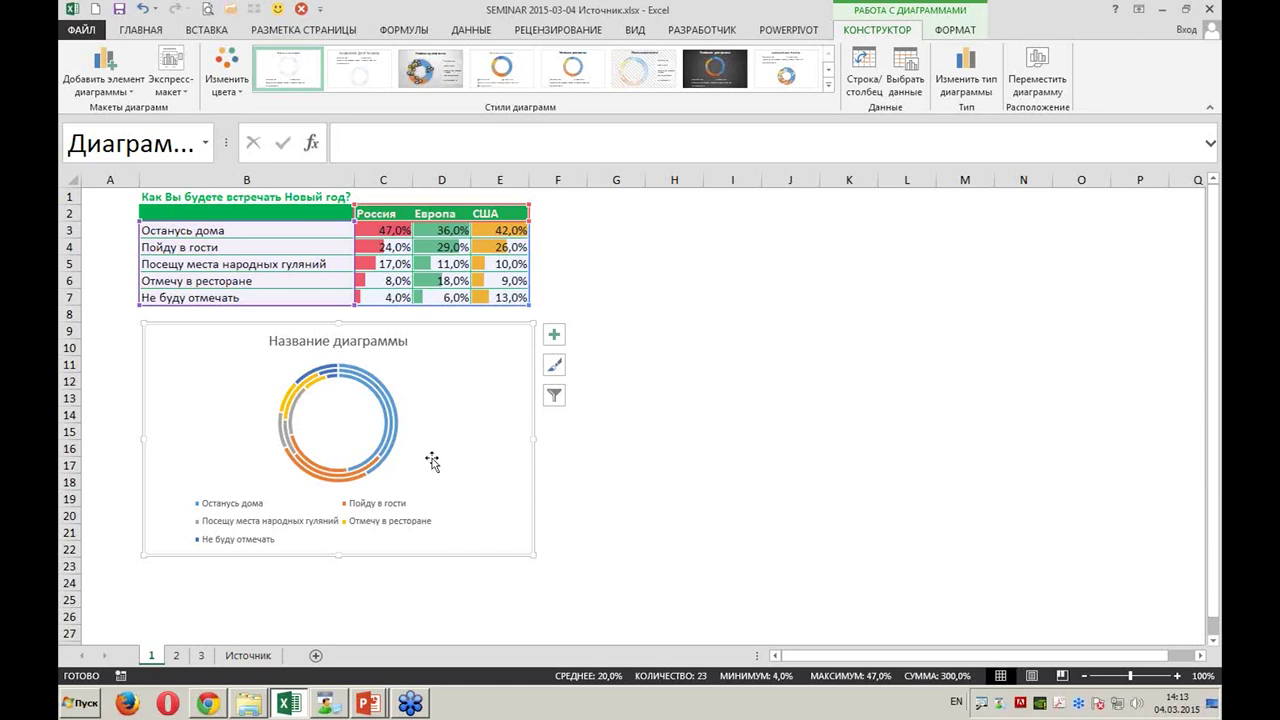
# Insert a Clustered Bar chart of B2:E7 and move it up beside the table
pyautogui.moveTo(270, 214); pyautogui.dragTo(496, 299)
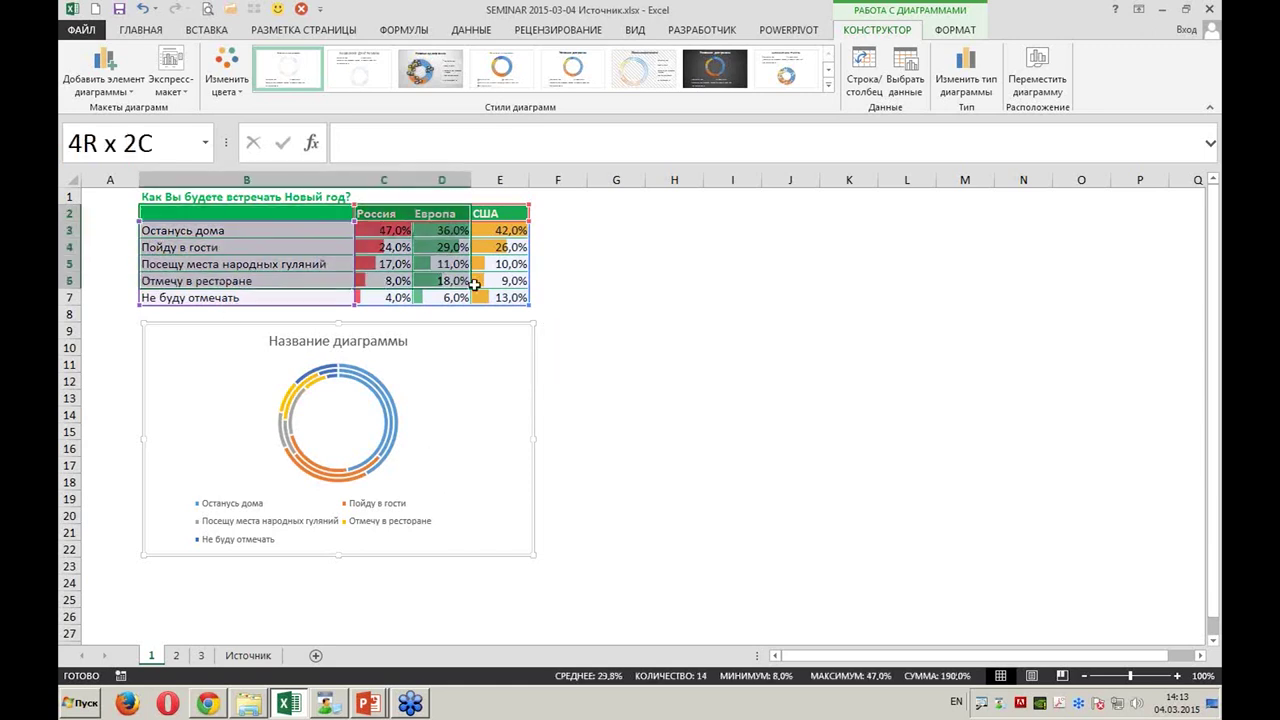
pyautogui.click(210, 30)
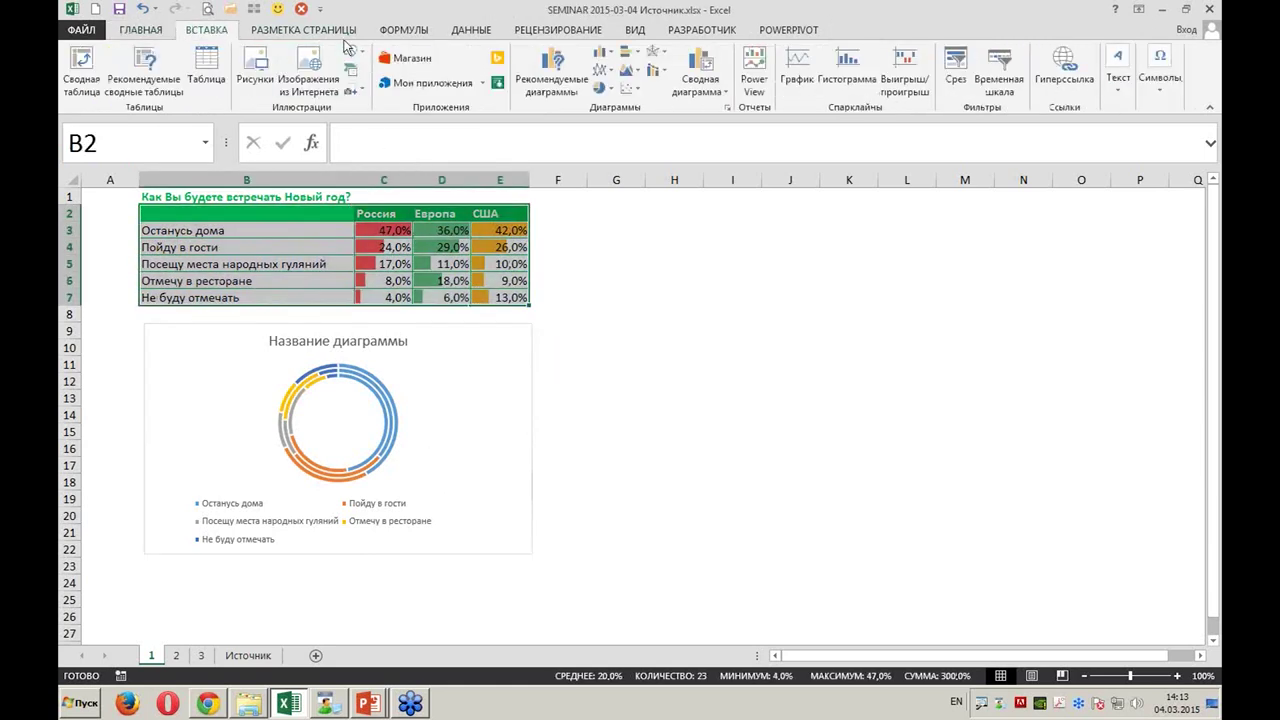
pyautogui.click(610, 57)
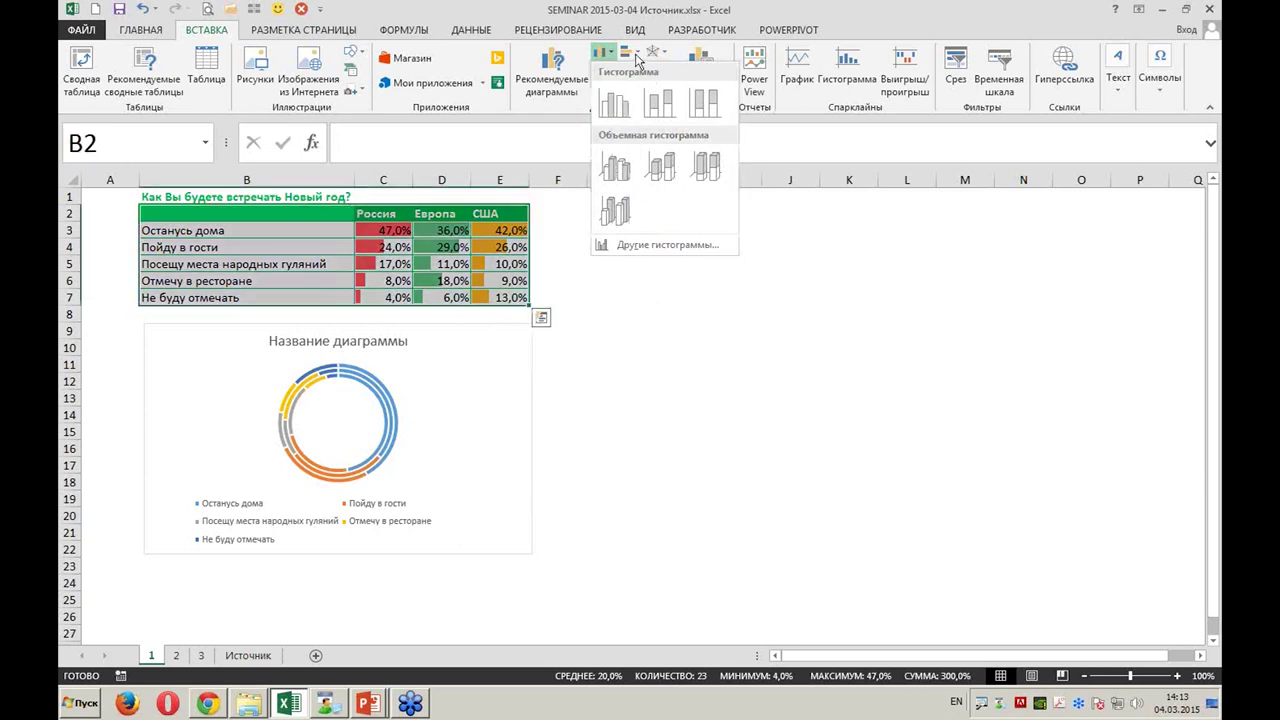
pyautogui.click(637, 60)
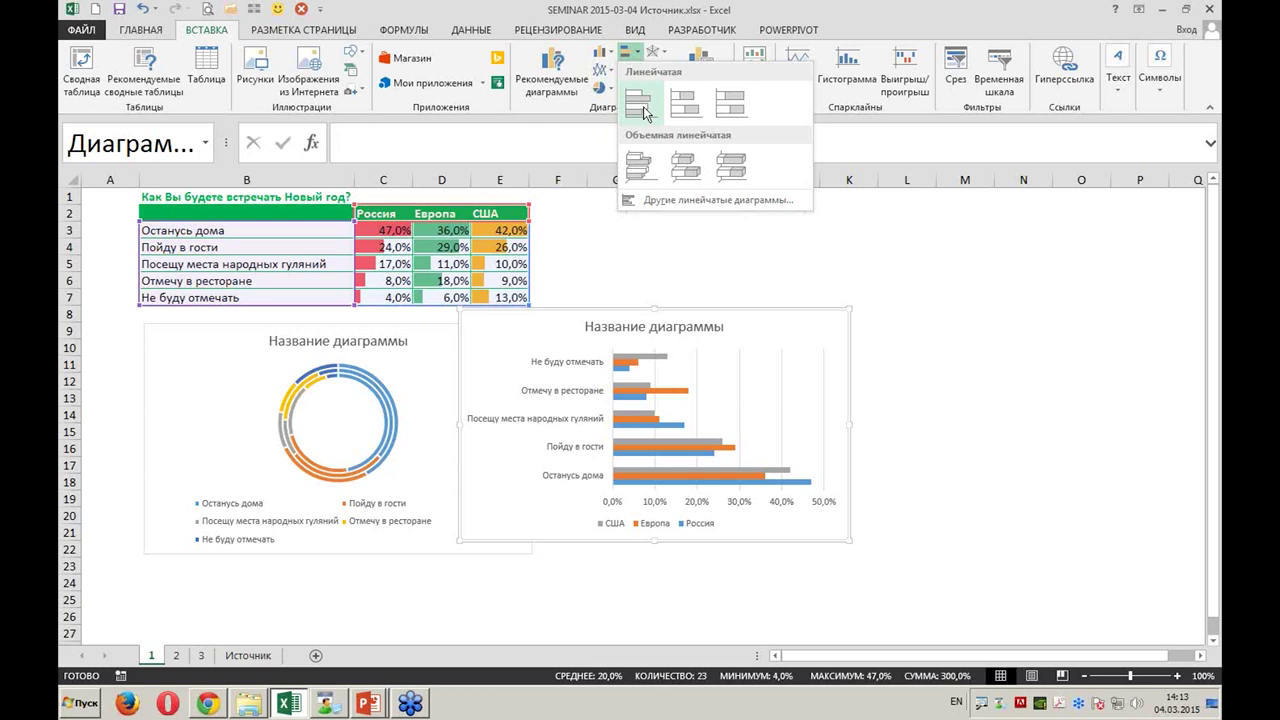
pyautogui.click(641, 104)
pyautogui.moveTo(794, 323)
pyautogui.mouseDown()
pyautogui.moveTo(900, 270)
pyautogui.moveTo(885, 245)
pyautogui.mouseUp()
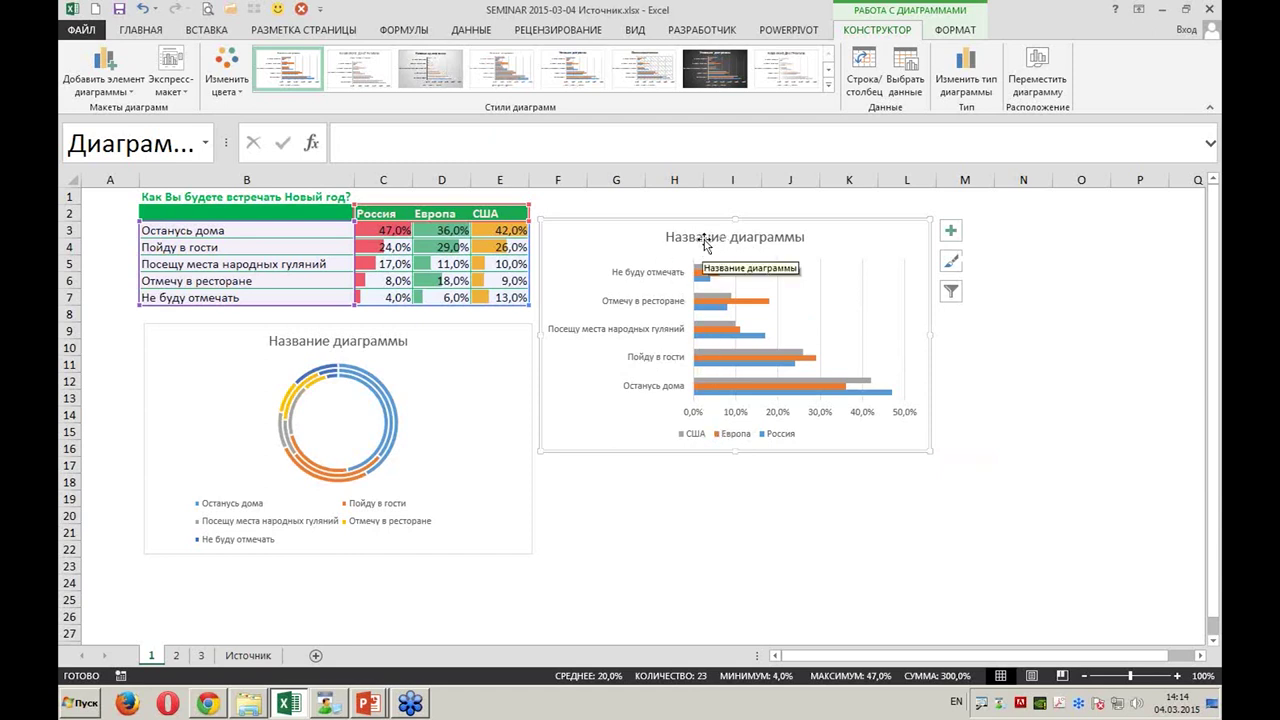
# Set the bar chart title formula to =B1 so it reads 'Как Вы будете встречать Новый год?'
pyautogui.click(714, 240)
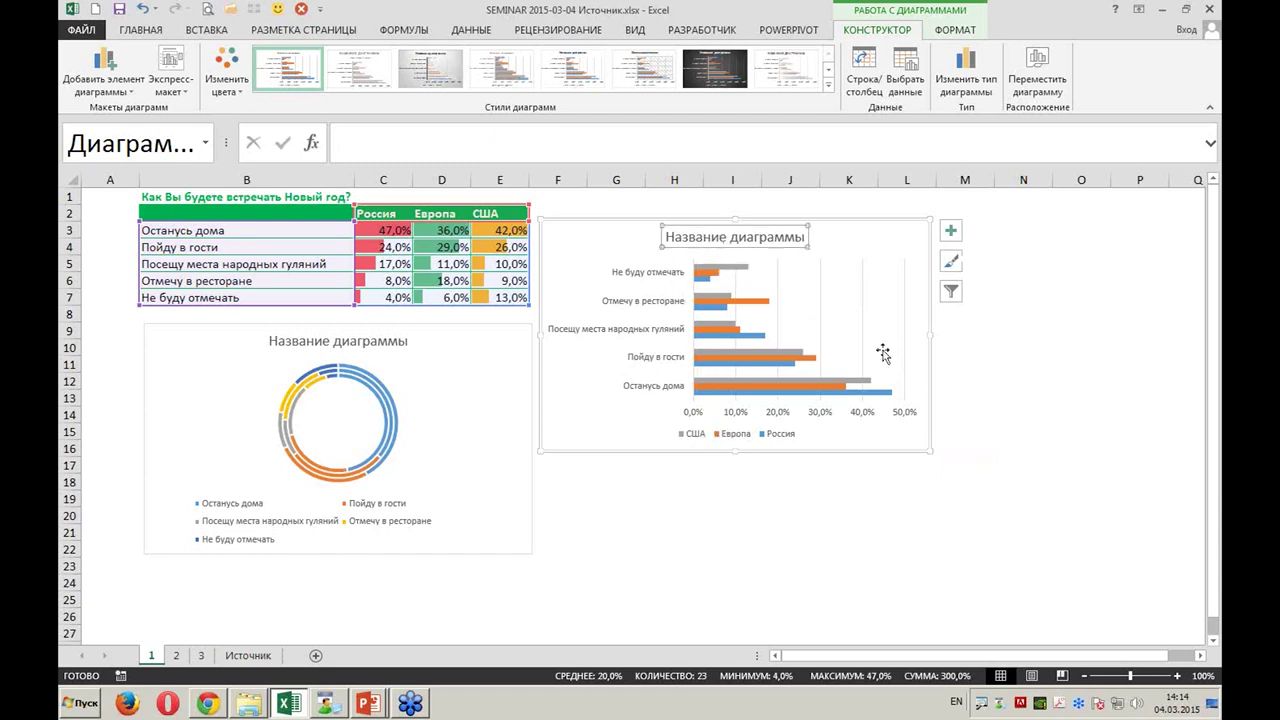
pyautogui.write('=')
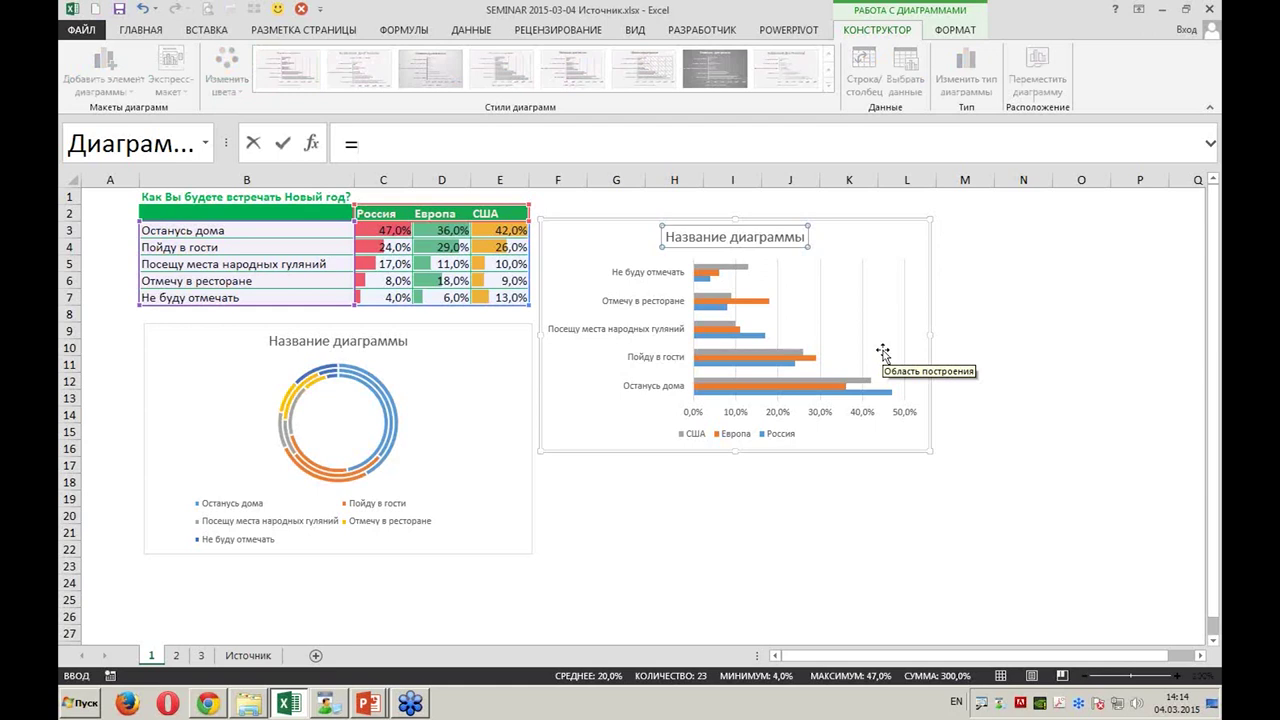
pyautogui.click(162, 195)
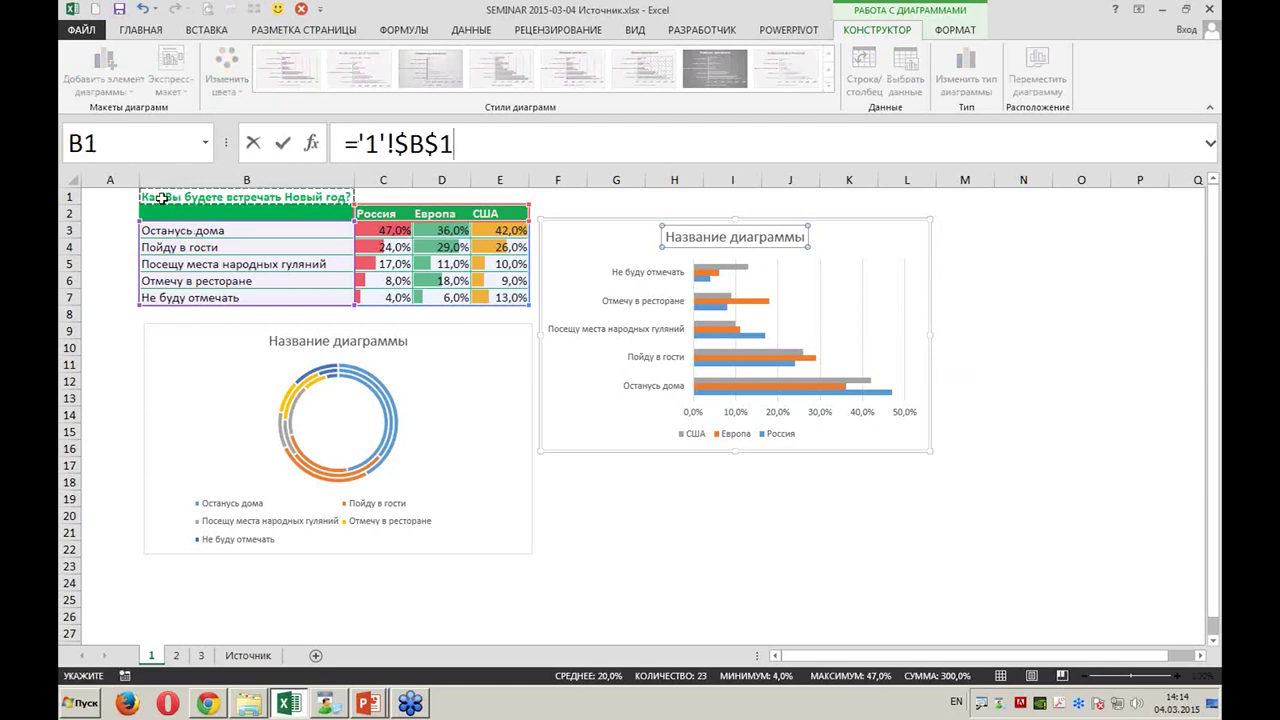
pyautogui.press('Return')
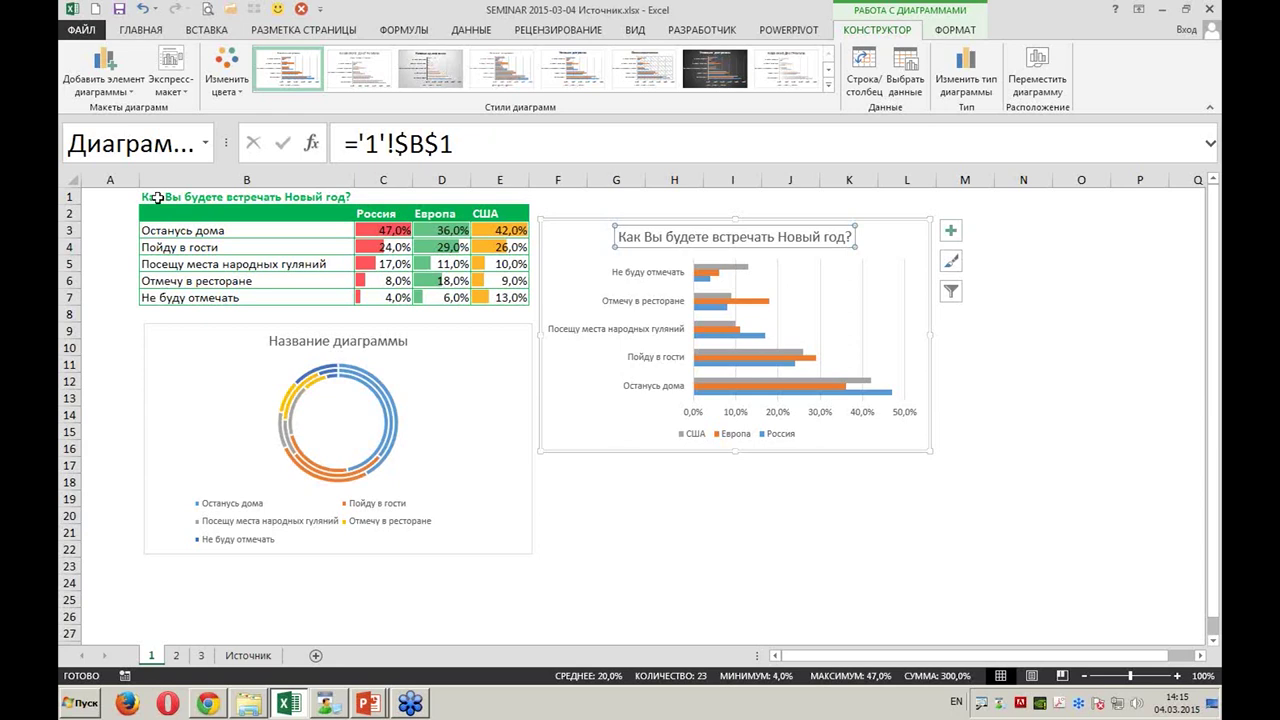
pyautogui.click(158, 197)
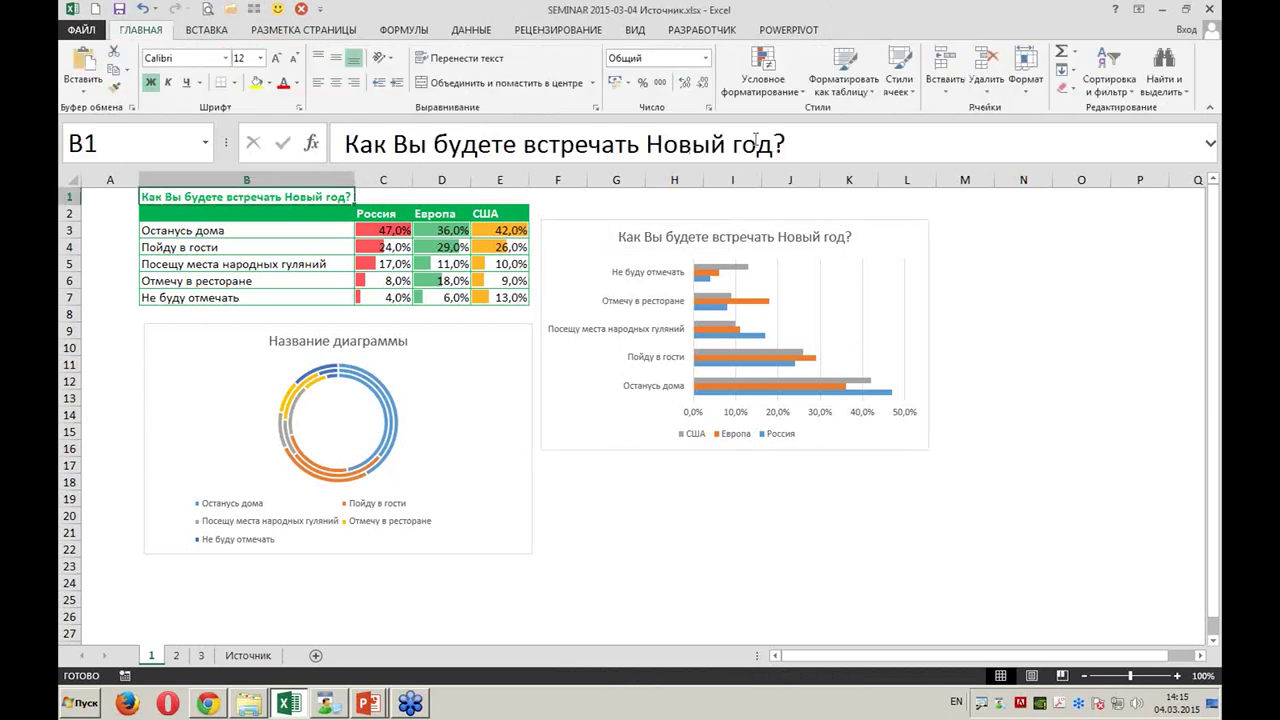
# Insert 2016 before 'год' in B1 so the chart title reads 'Как Вы будете встречать Новый 2016 год?'
pyautogui.click(732, 143)
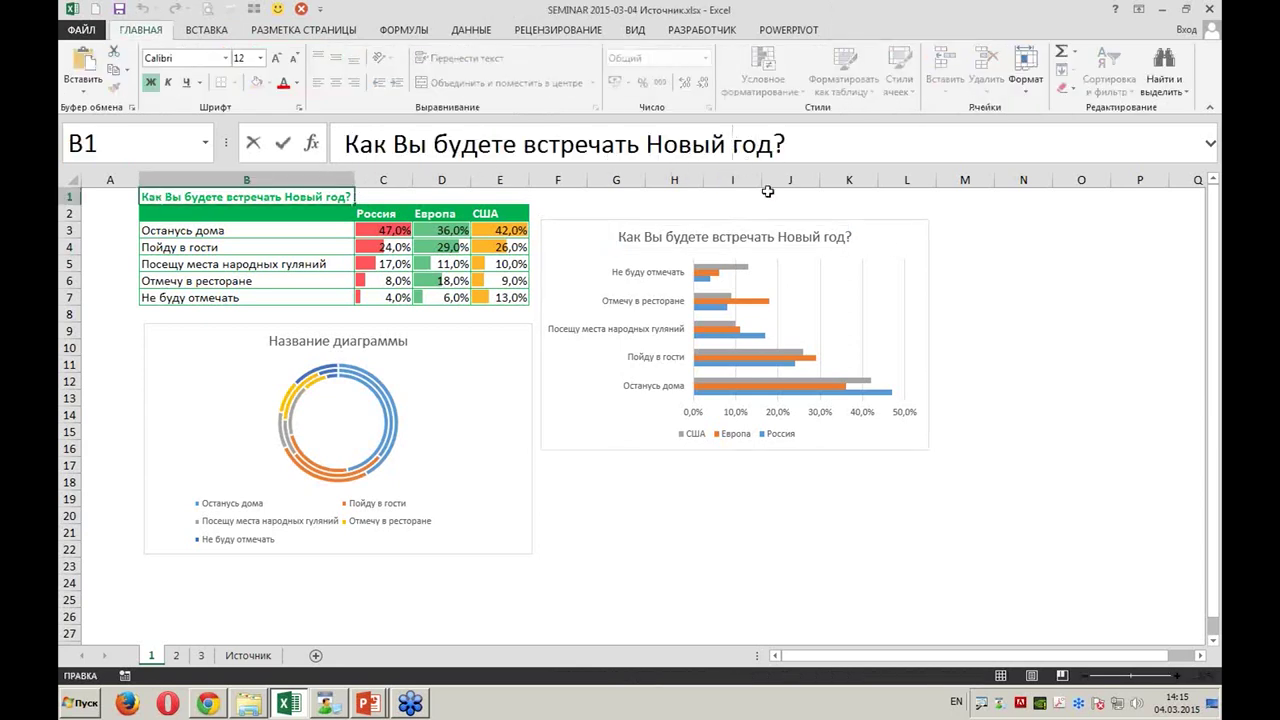
pyautogui.write('201')
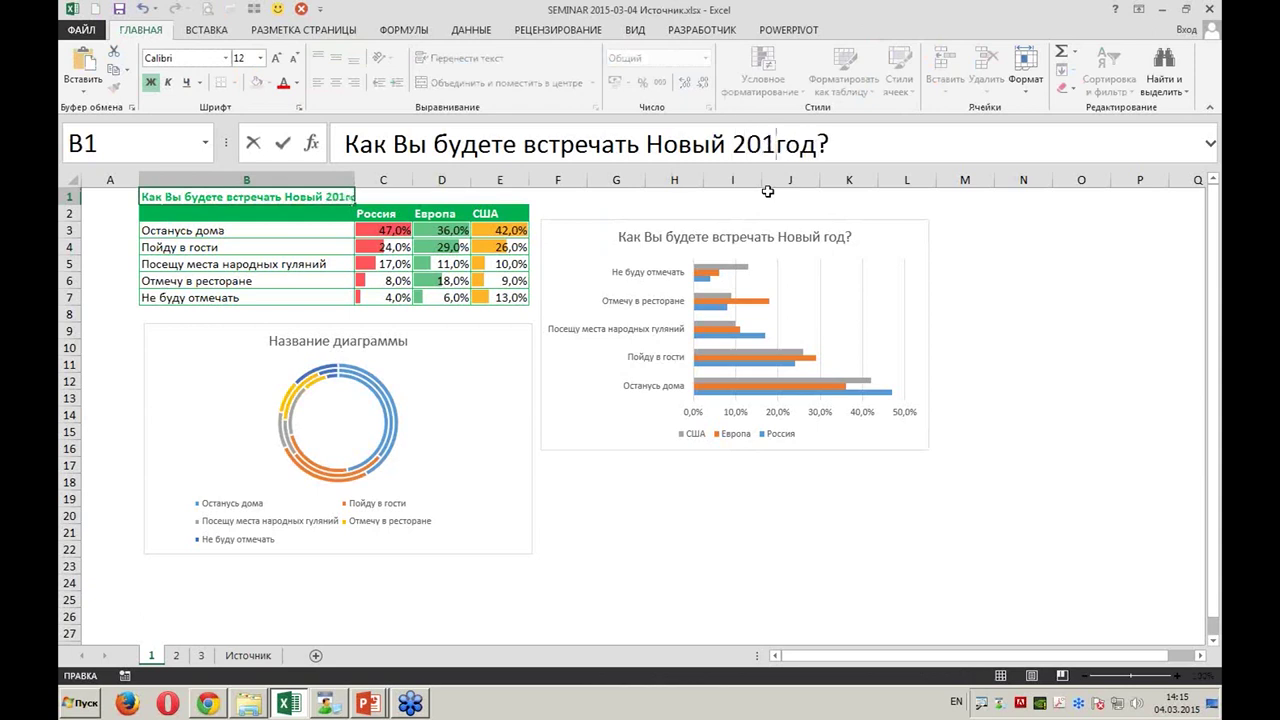
pyautogui.write('6')
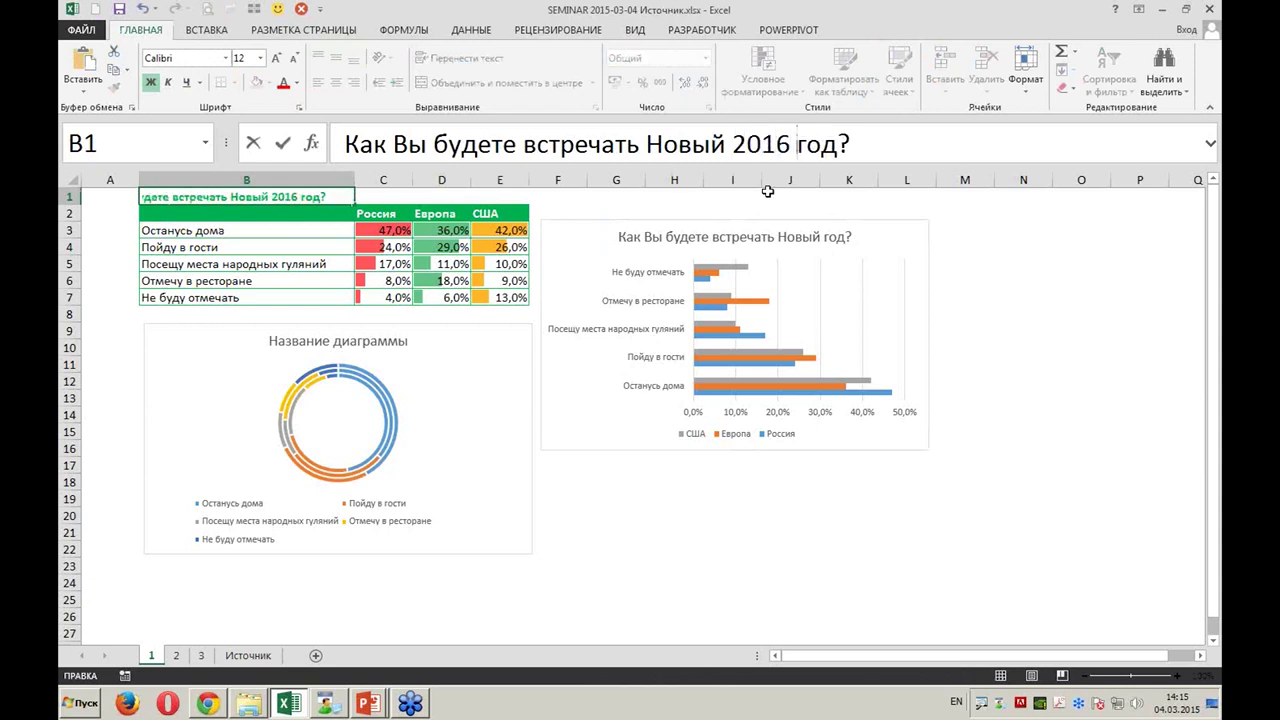
pyautogui.press('Return')
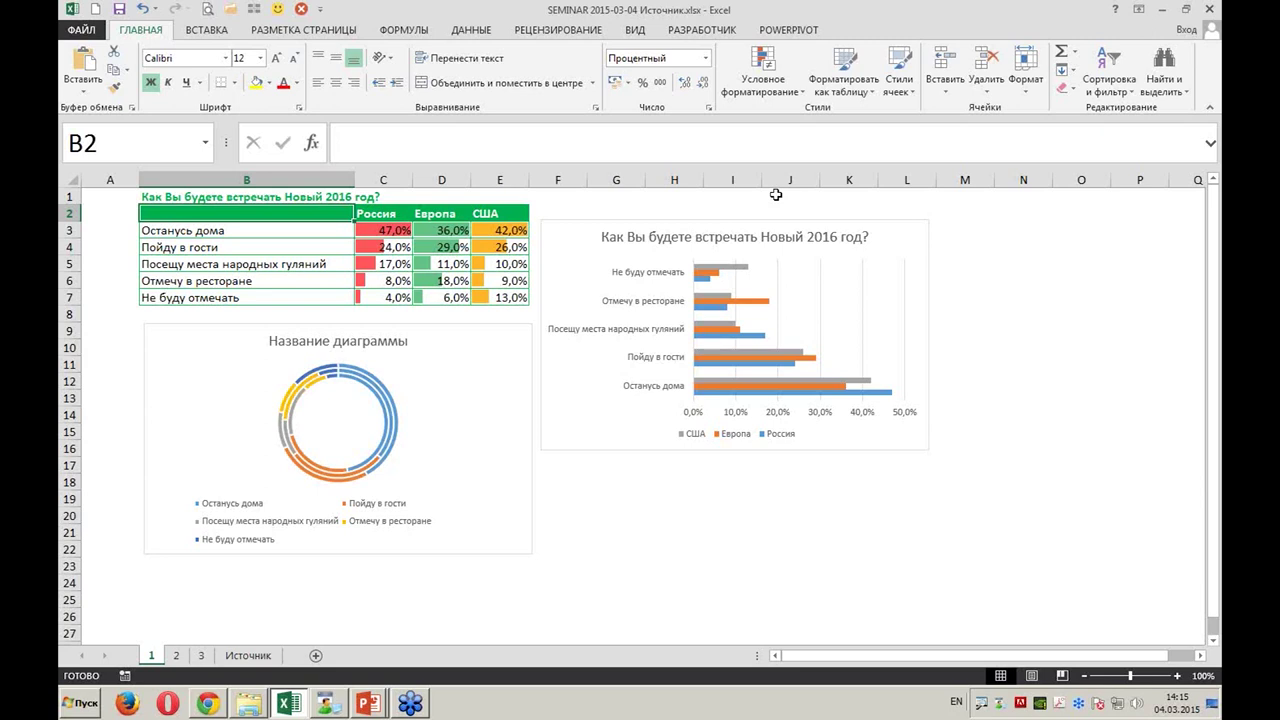
pyautogui.click(904, 241)
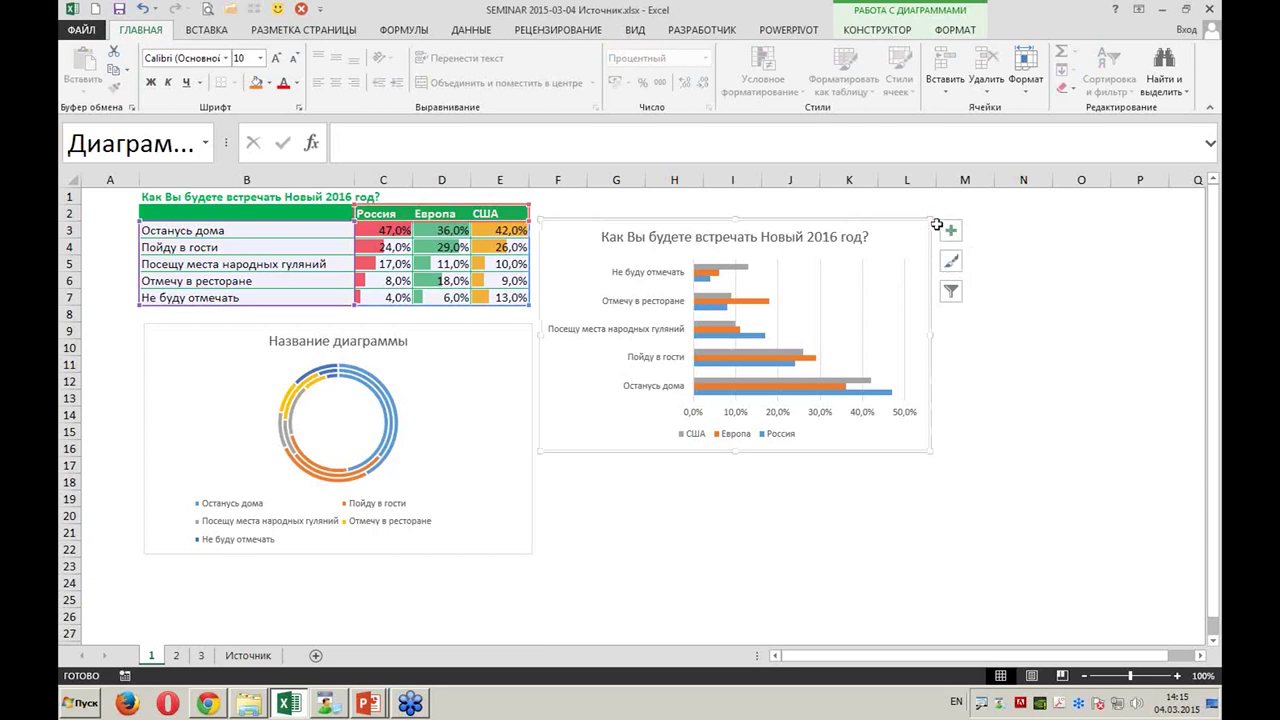
# Apply the Chart Styles orange/yellow/green colour palette to Россия, Европа and США
pyautogui.click(953, 266)
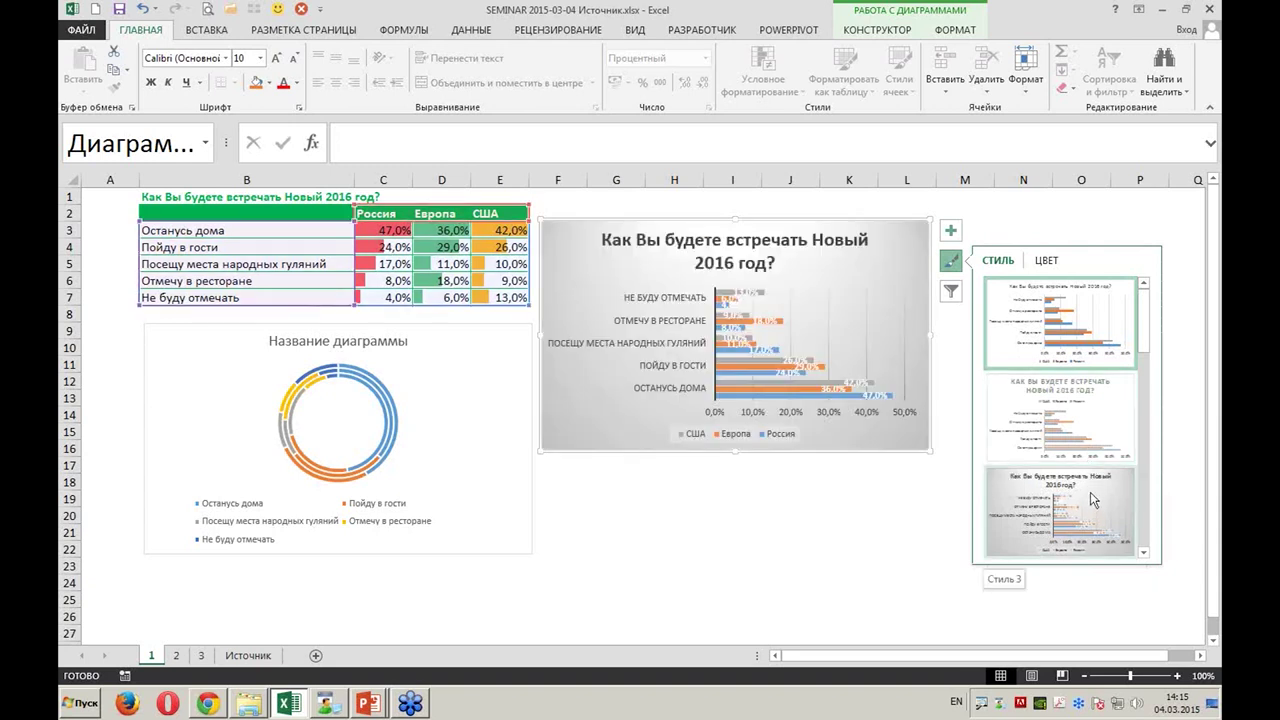
pyautogui.click(1045, 264)
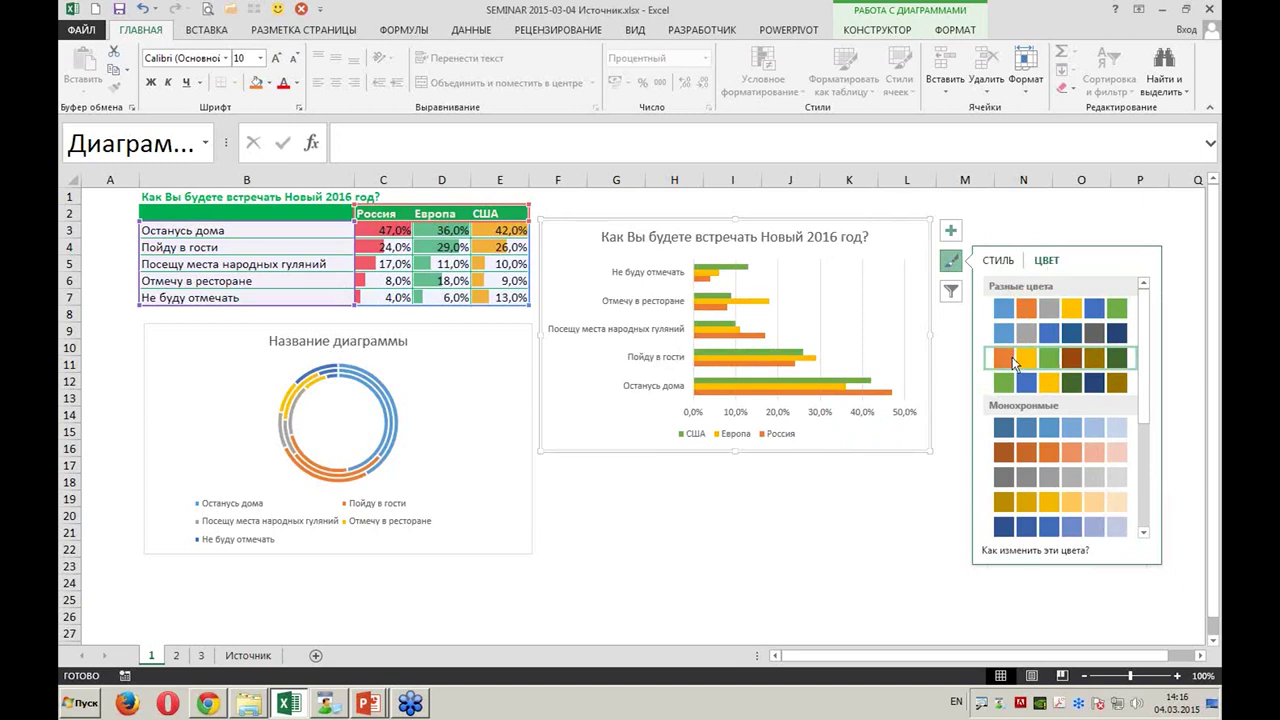
pyautogui.click(1015, 362)
pyautogui.click(950, 263)
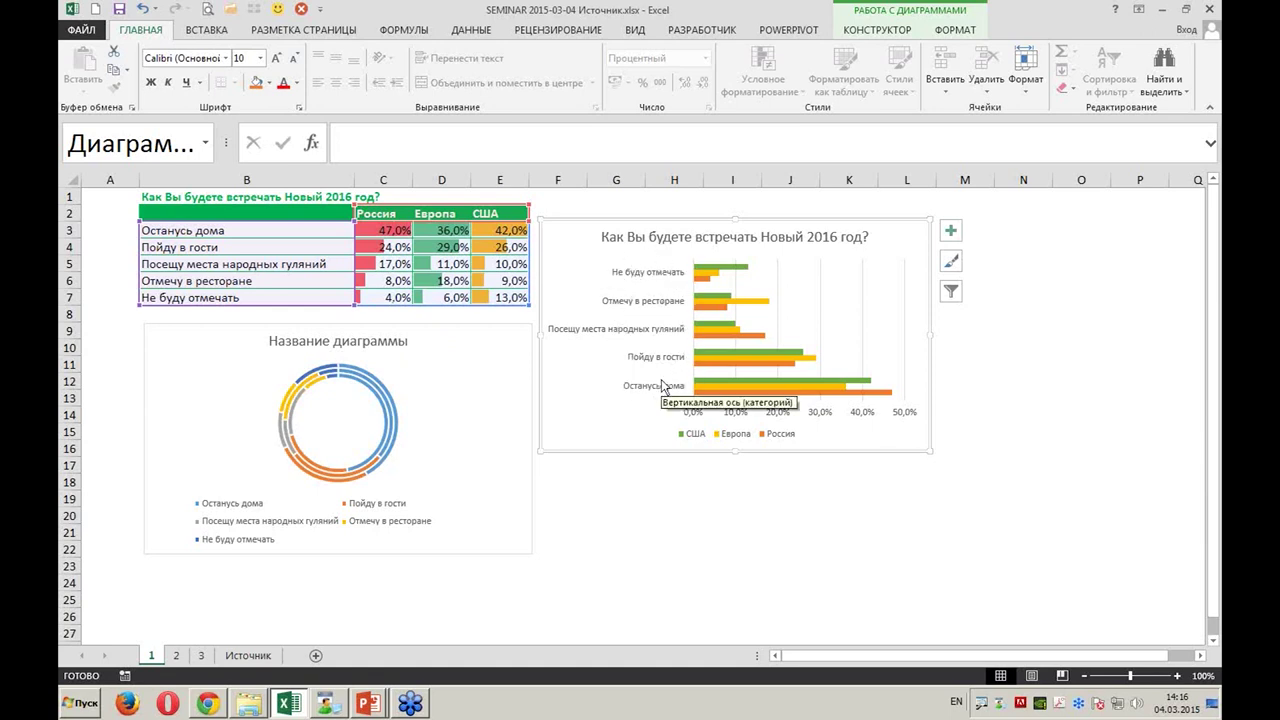
# Tick 'Обратный порядок категорий' in the vertical axis format so Останусь дома is listed first
pyautogui.doubleClick(656, 310)
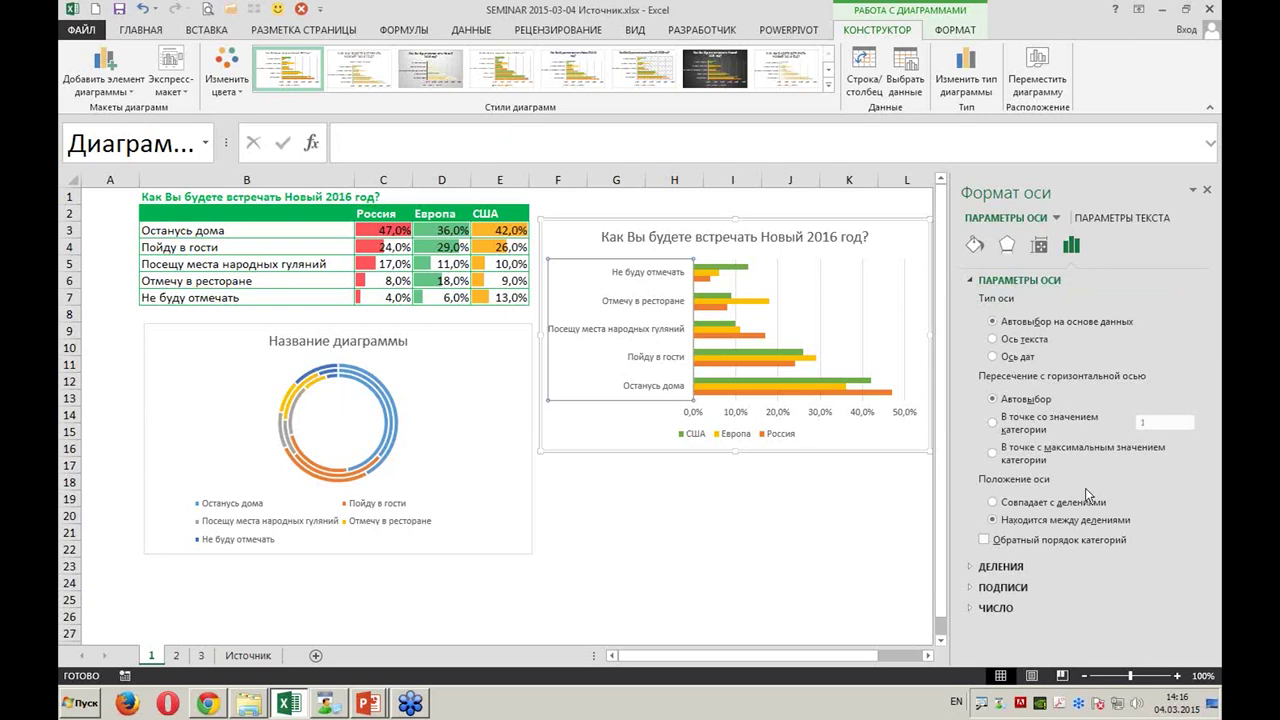
pyautogui.click(1207, 189)
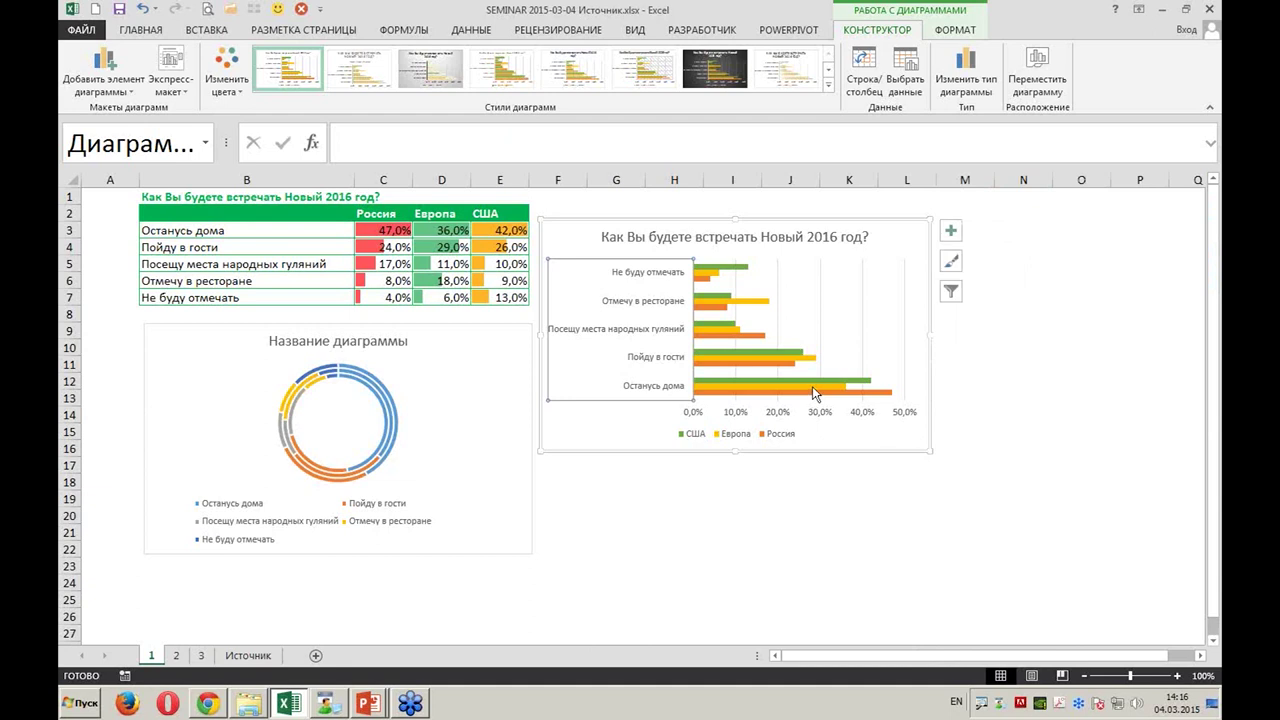
pyautogui.click(628, 438)
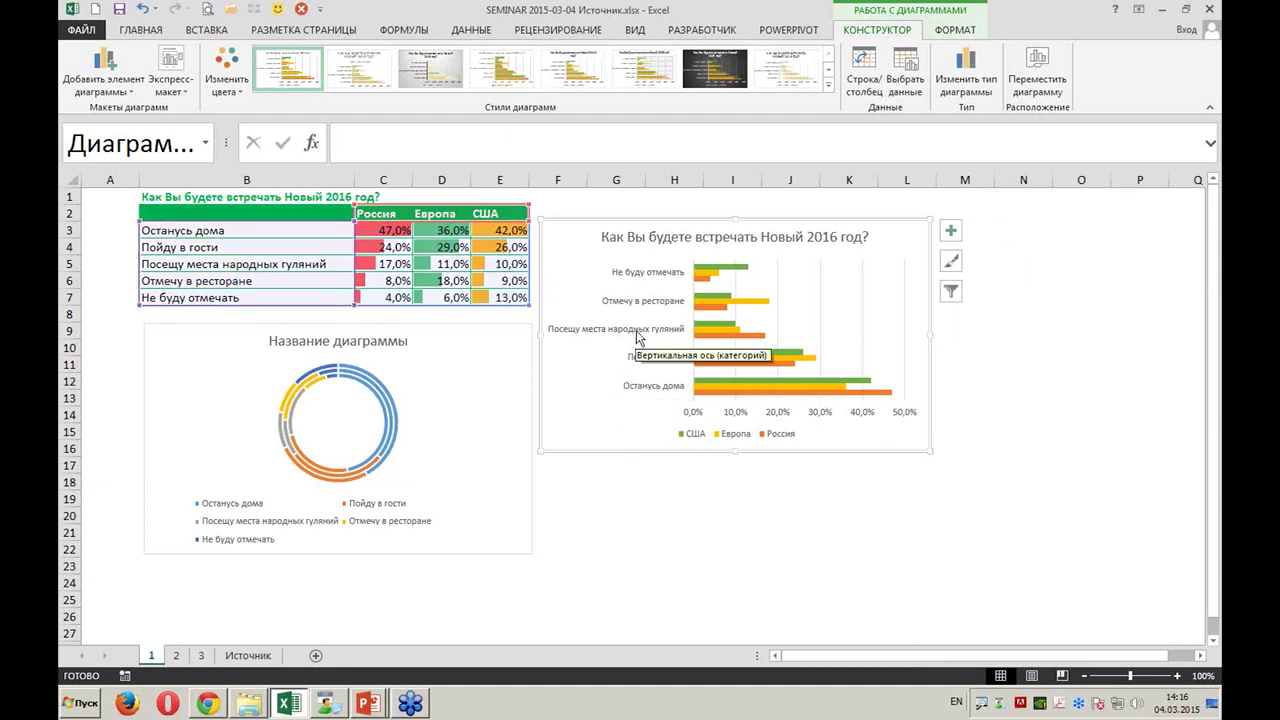
pyautogui.rightClick(637, 338)
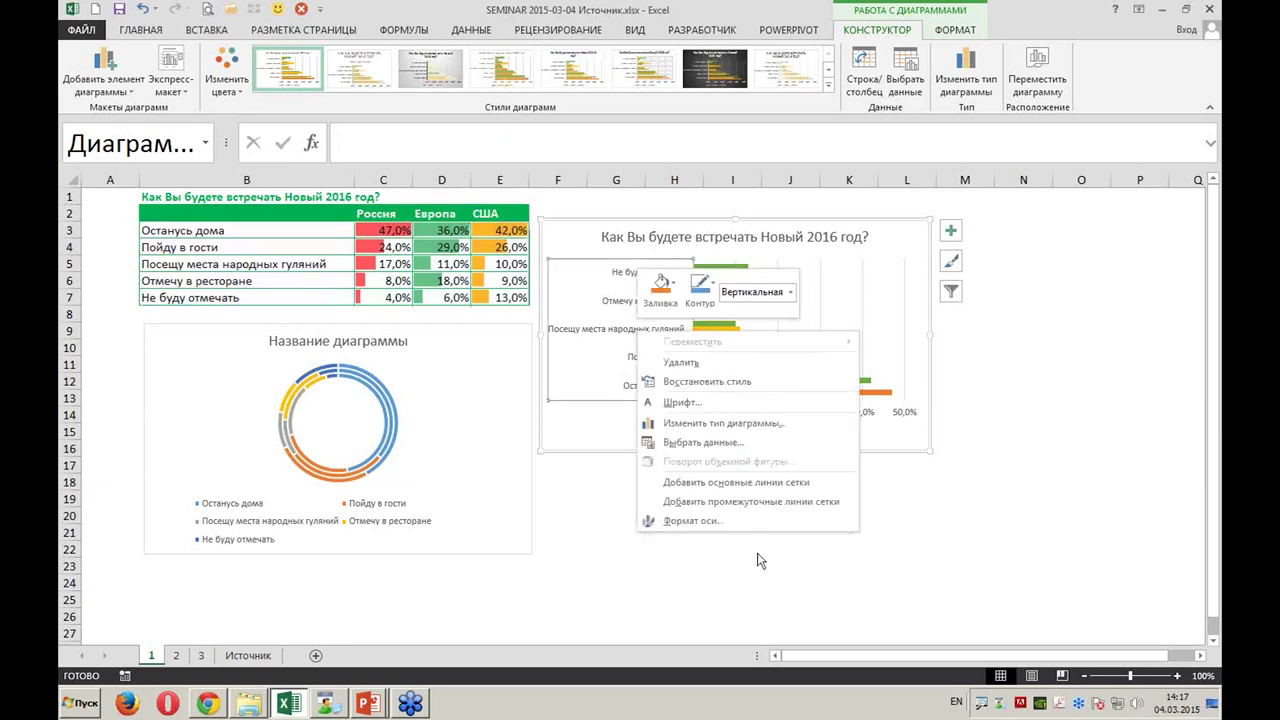
pyautogui.click(728, 522)
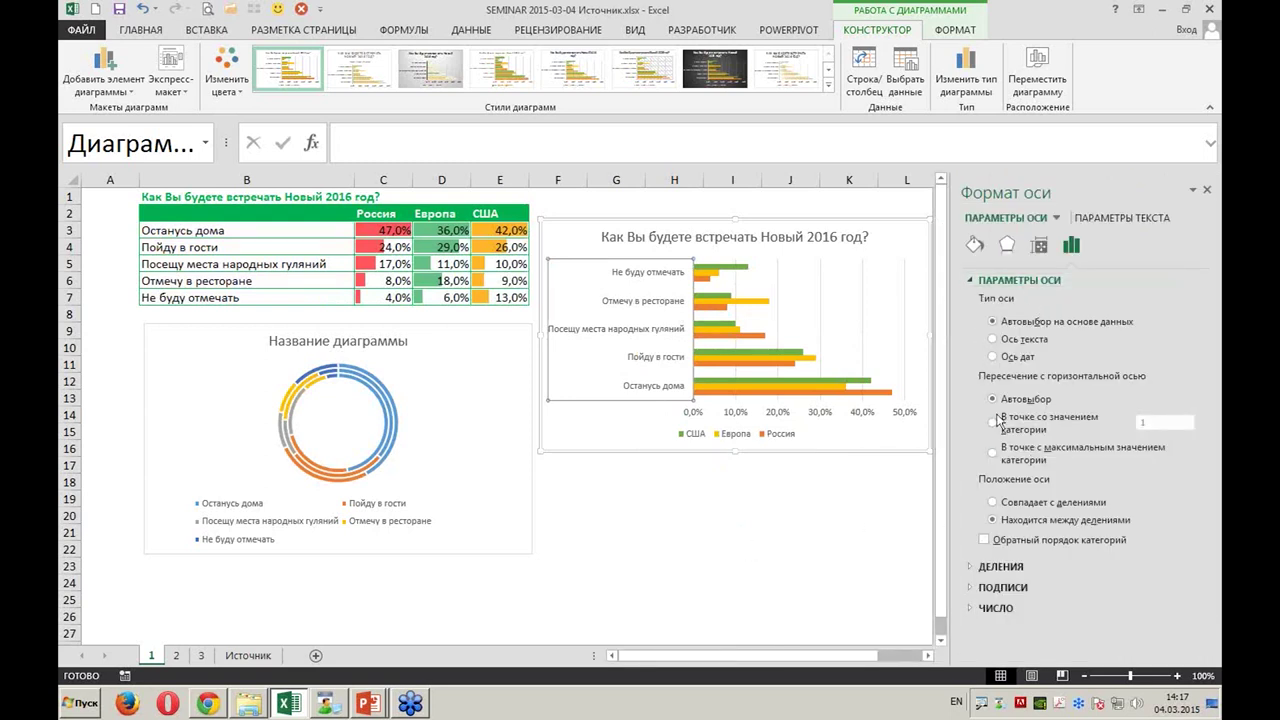
pyautogui.click(986, 541)
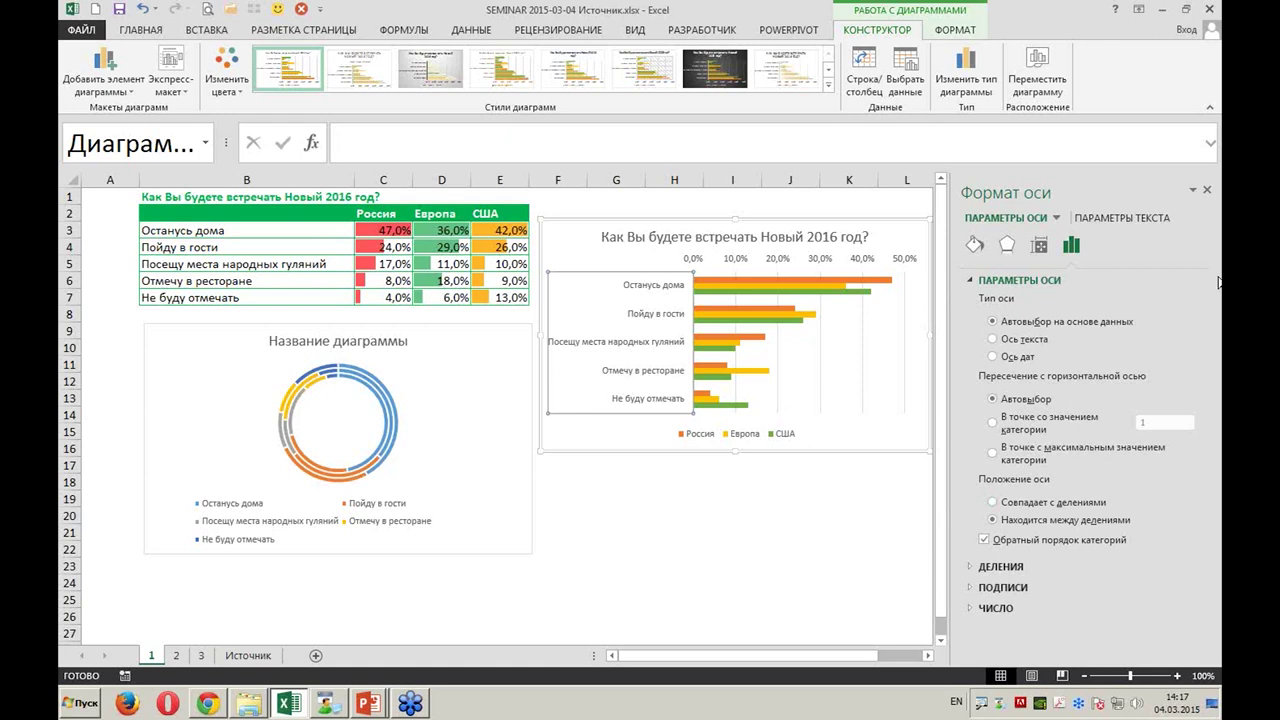
pyautogui.click(1207, 190)
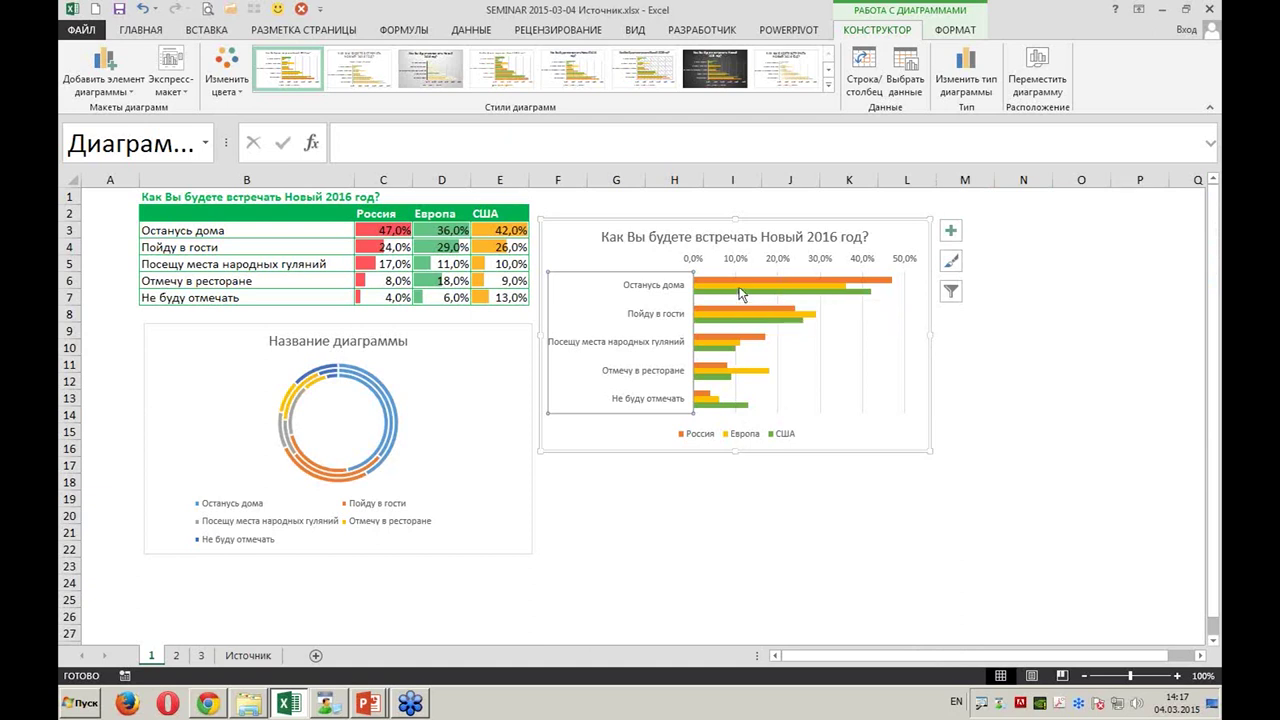
# Set the data series gap width (Боковой зазор) to 72% to make the bars thicker
pyautogui.click(741, 289)
pyautogui.doubleClick(741, 289)
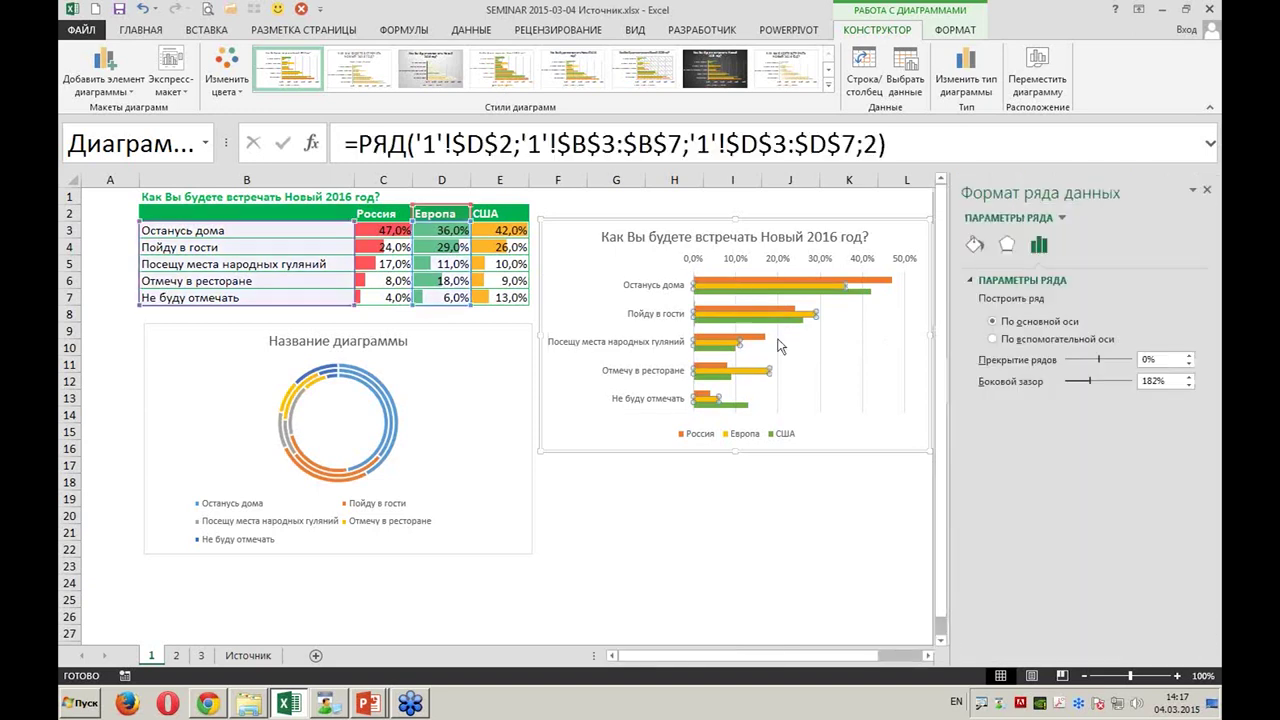
pyautogui.moveTo(1086, 384); pyautogui.dragTo(1073, 382)
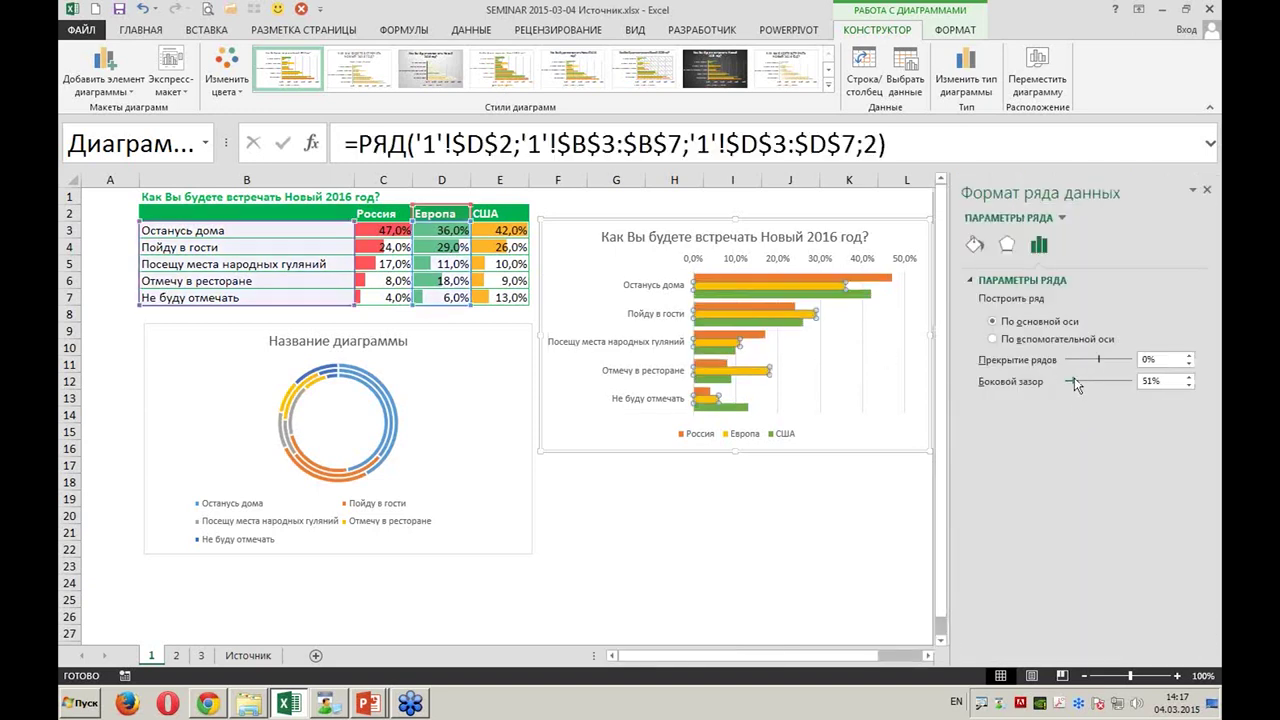
pyautogui.moveTo(1073, 385)
pyautogui.mouseDown()
pyautogui.moveTo(1127, 382)
pyautogui.moveTo(1075, 388)
pyautogui.mouseUp()
pyautogui.click(1208, 190)
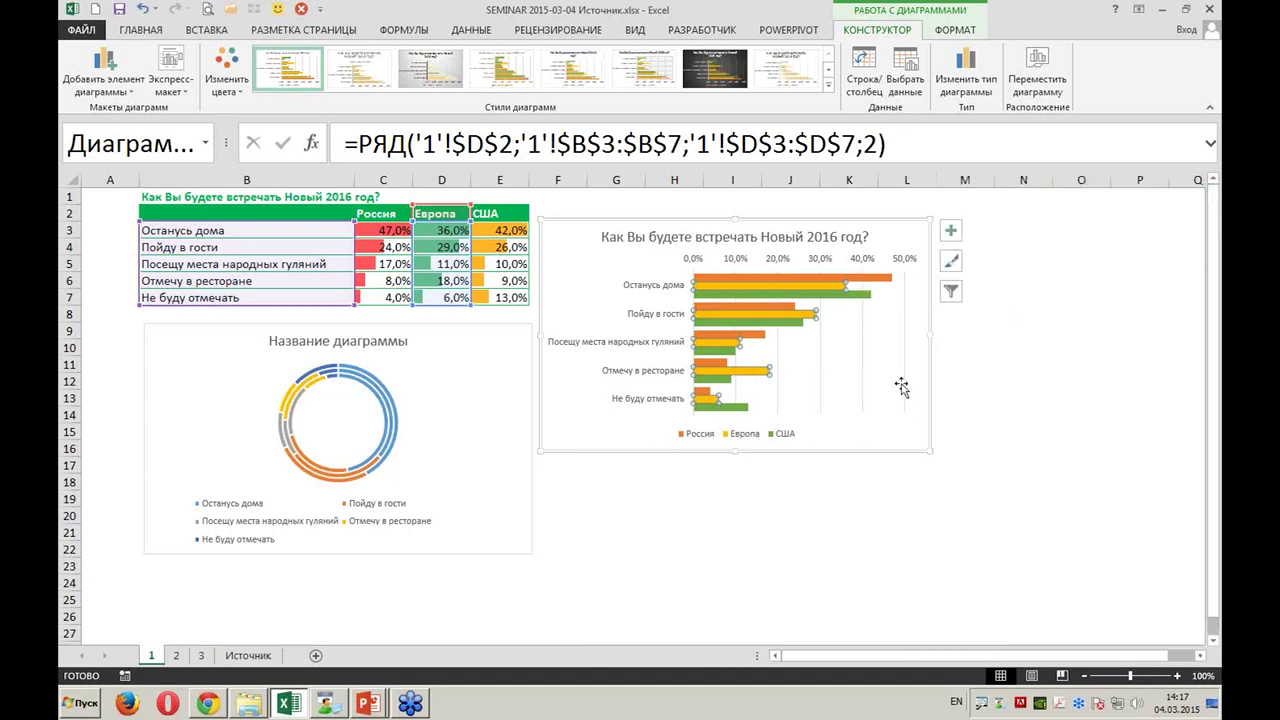
pyautogui.click(828, 420)
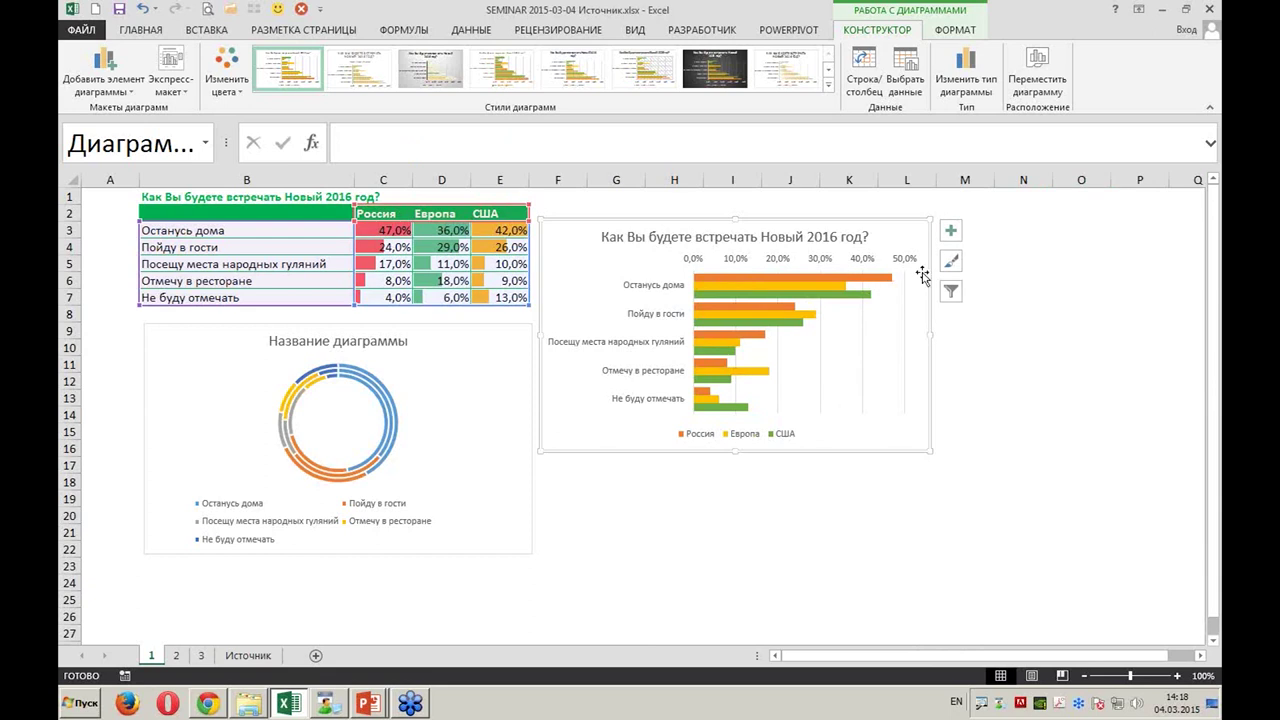
# Add data labels to the bar chart via the Chart Elements list
pyautogui.click(951, 233)
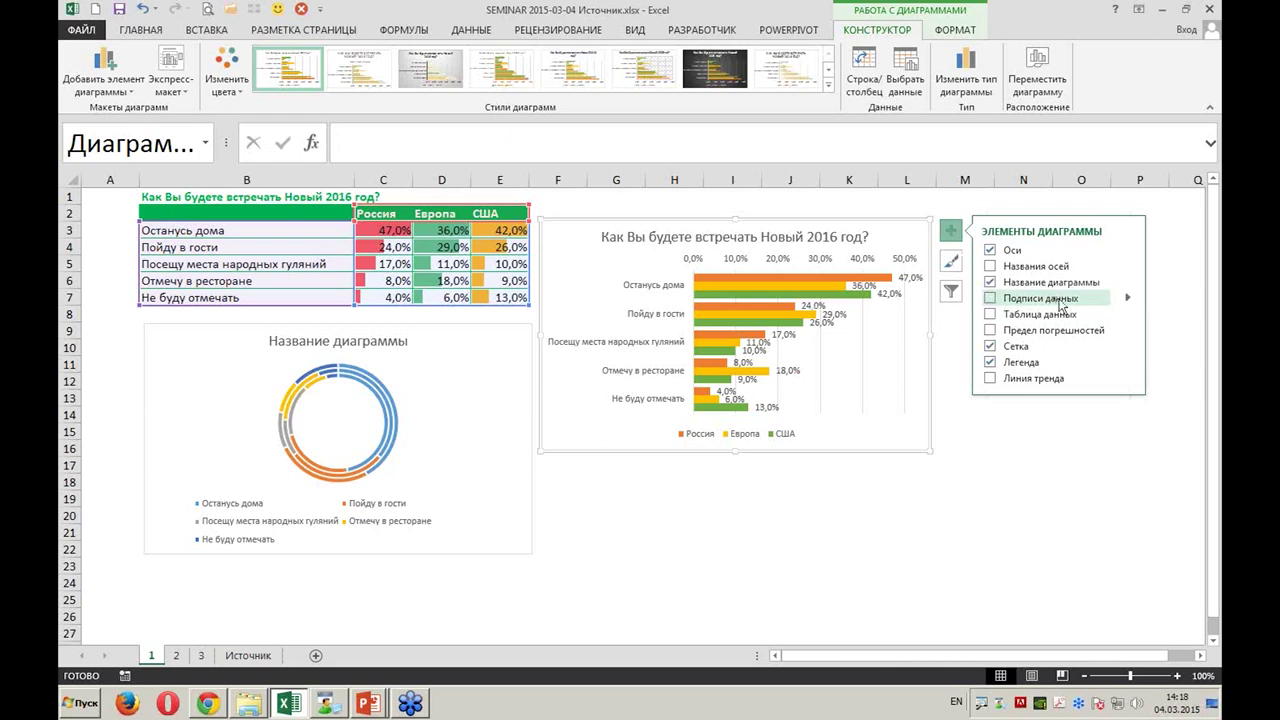
pyautogui.click(1127, 298)
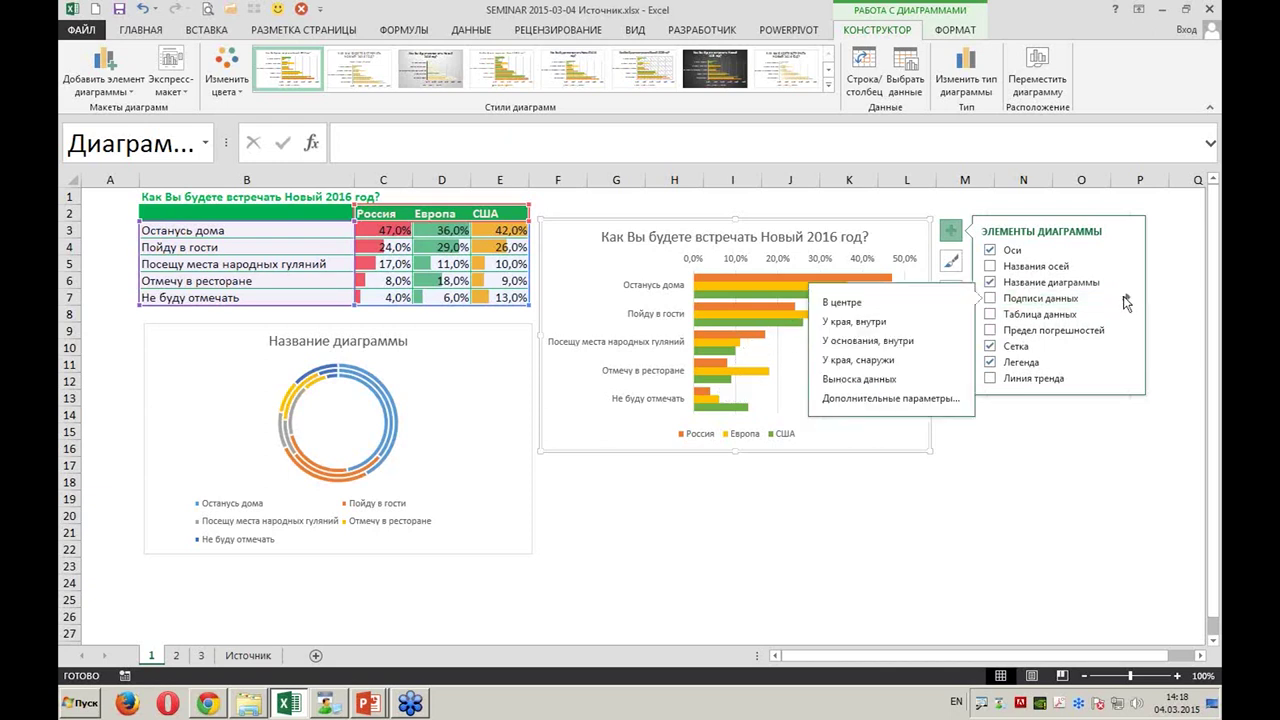
pyautogui.click(918, 399)
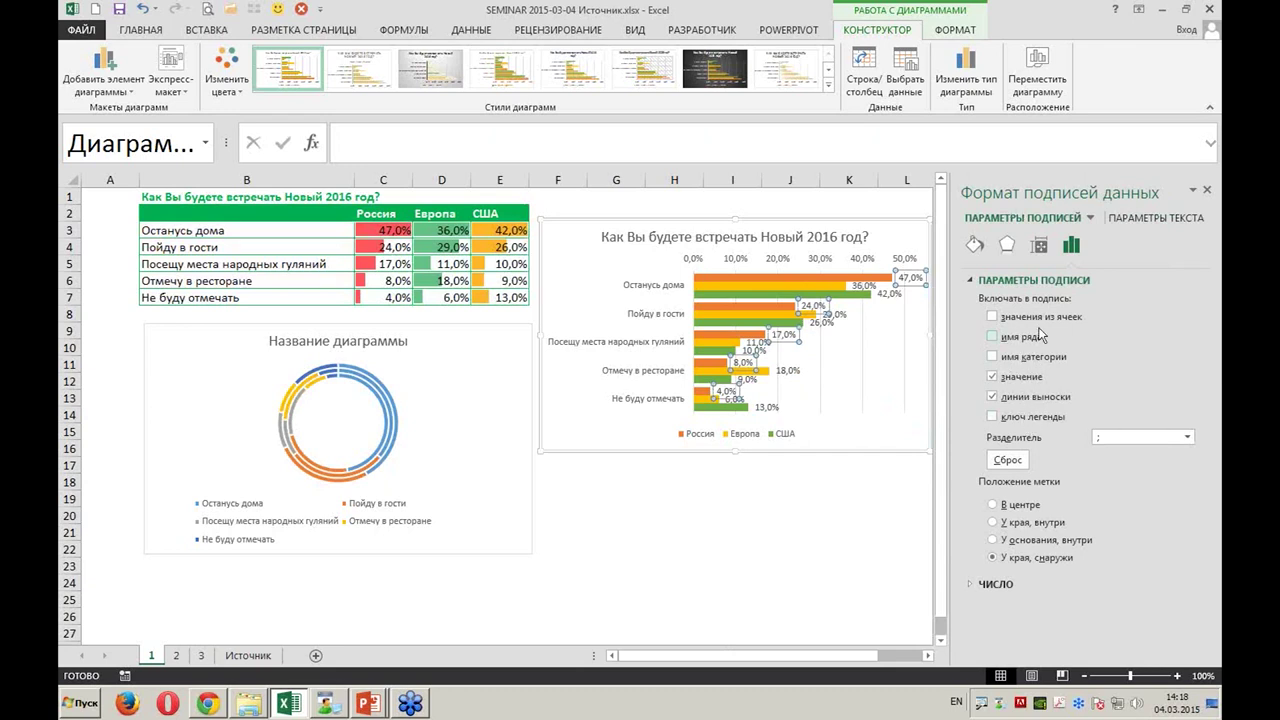
pyautogui.click(1207, 190)
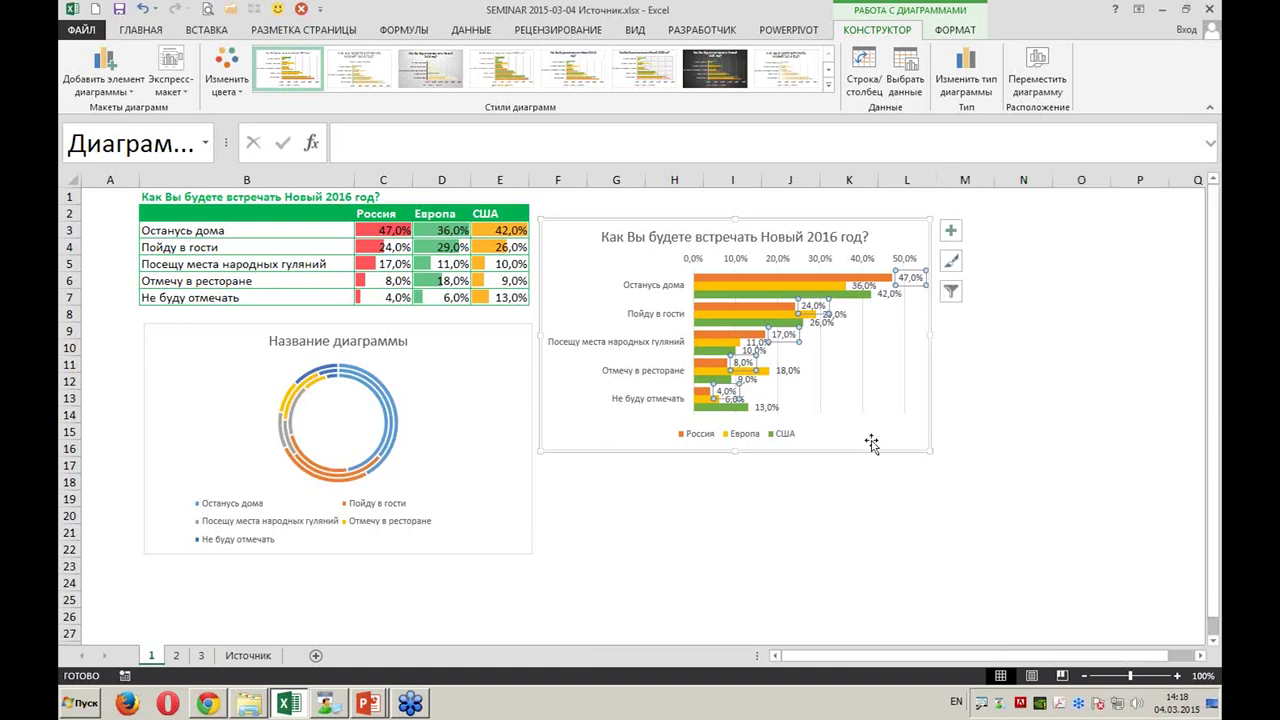
# Position the USA data labels at Outside End of their bars
pyautogui.click(862, 408)
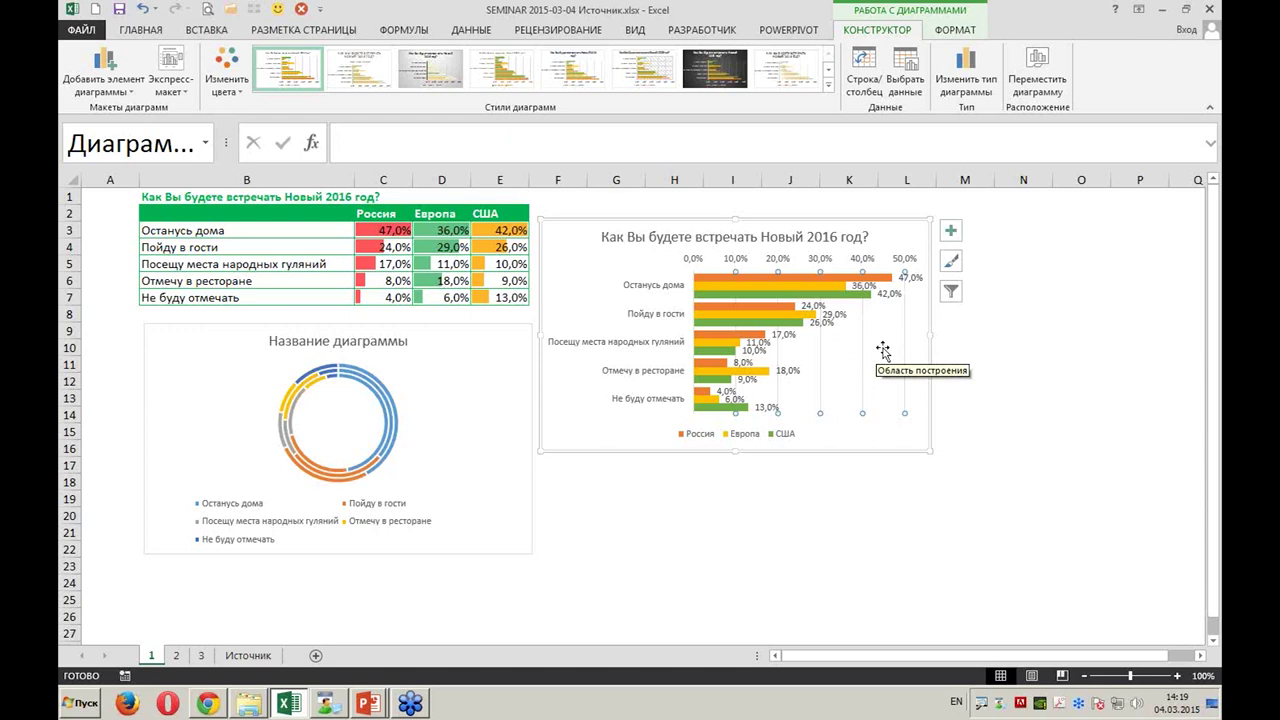
pyautogui.click(883, 351)
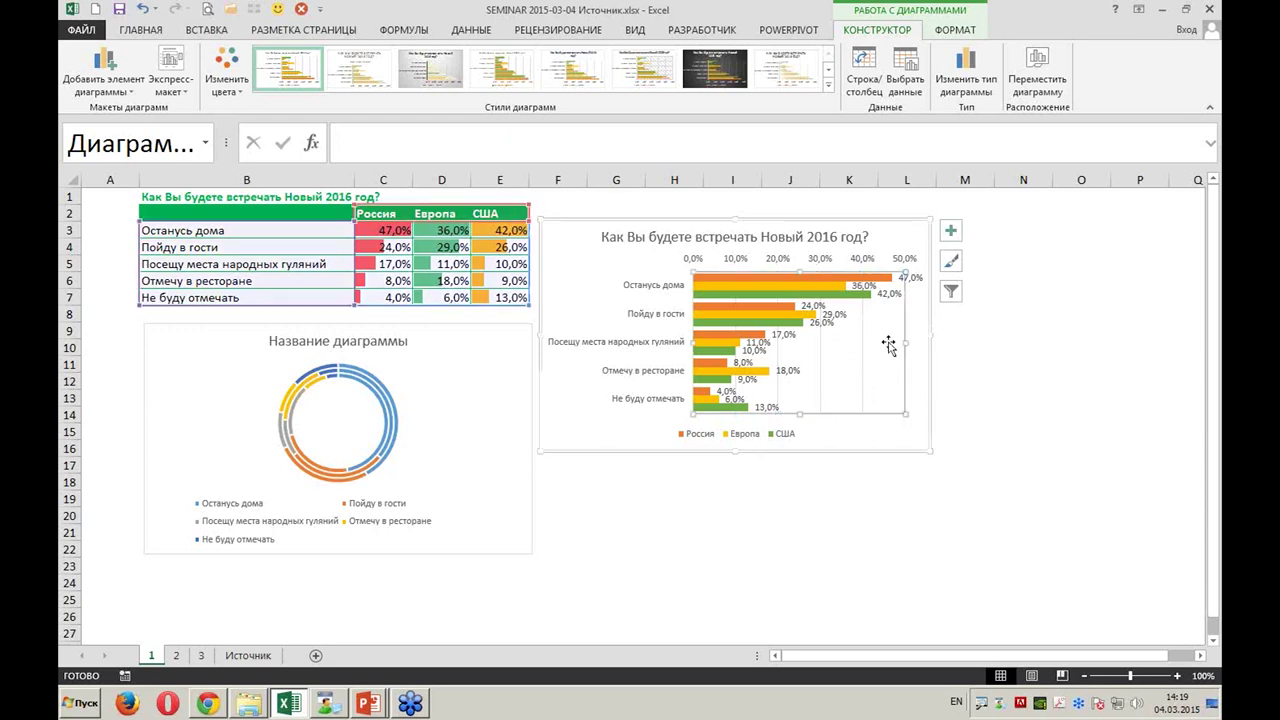
pyautogui.doubleClick(883, 295)
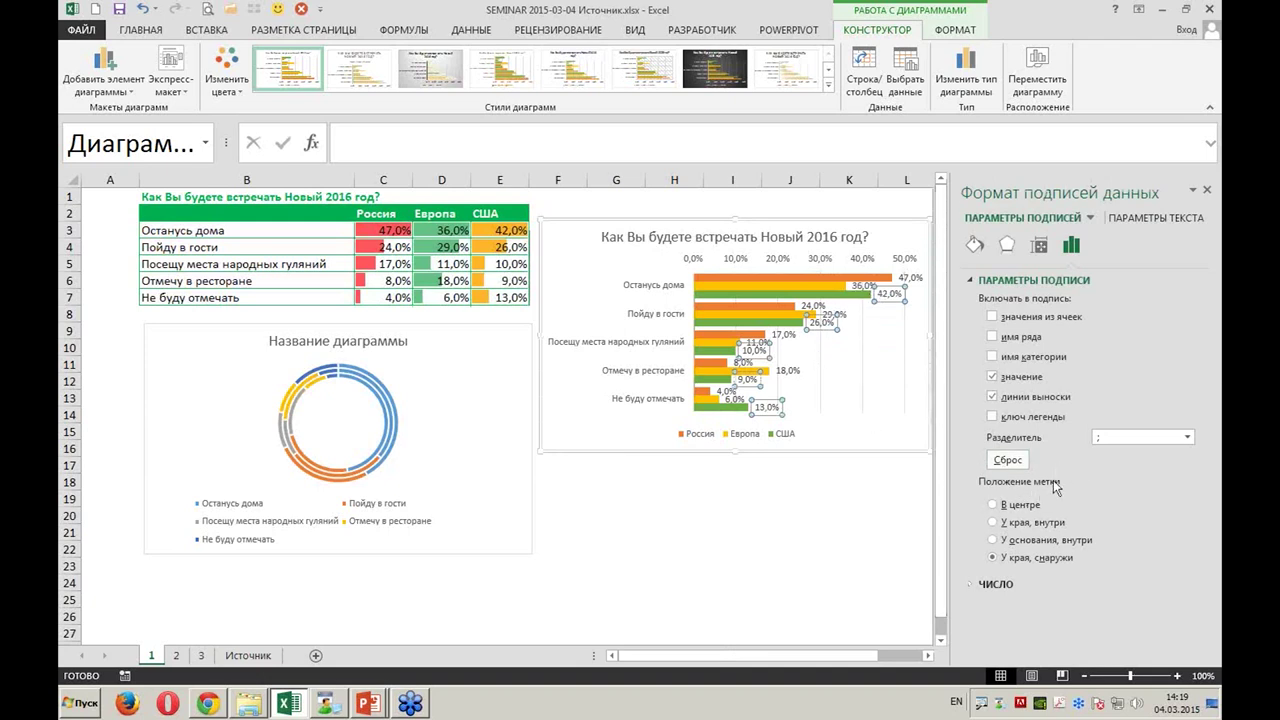
pyautogui.click(1008, 538)
pyautogui.click(1010, 524)
pyautogui.click(1014, 507)
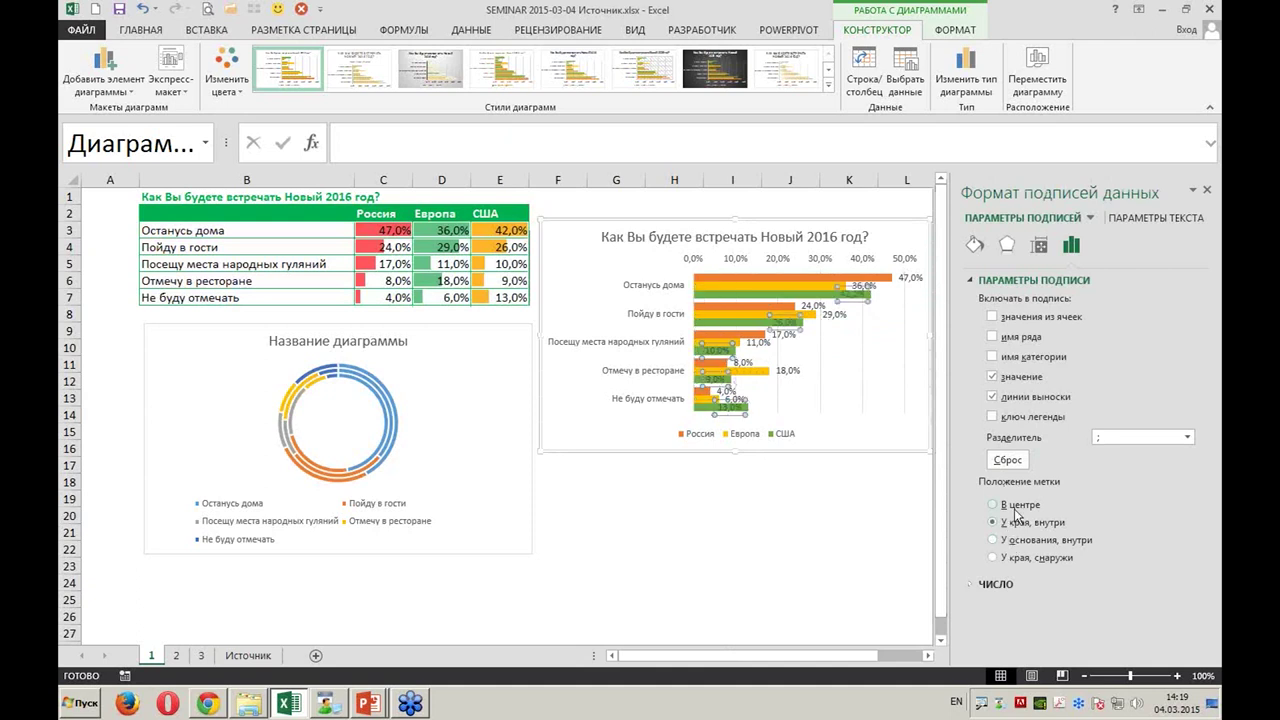
pyautogui.click(1031, 558)
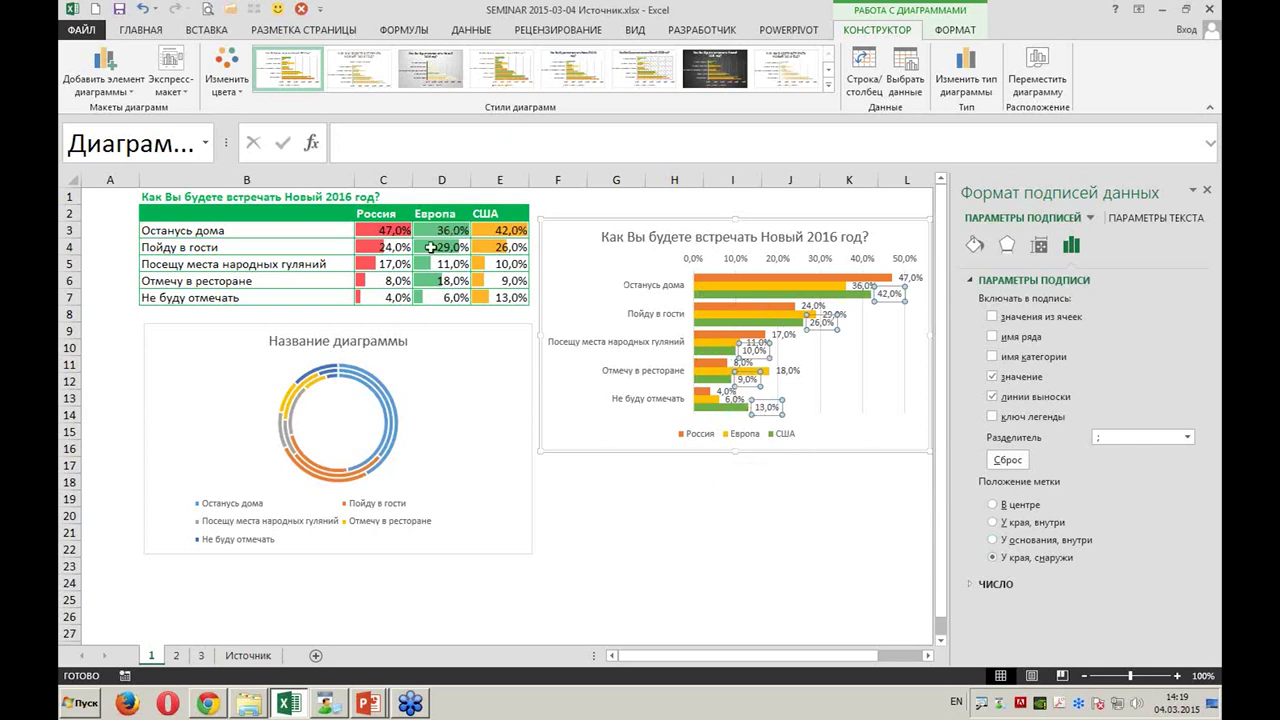
# Format the USA data labels with the Percentage number category
pyautogui.click(970, 585)
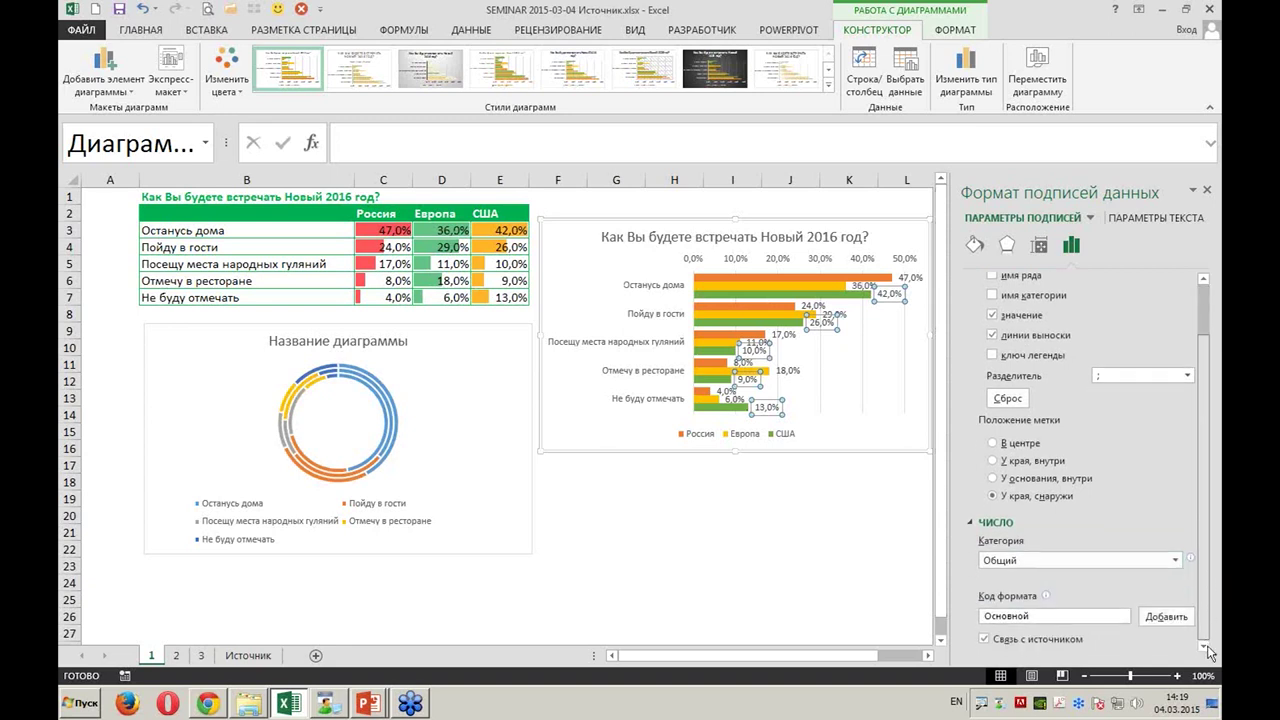
pyautogui.click(1175, 561)
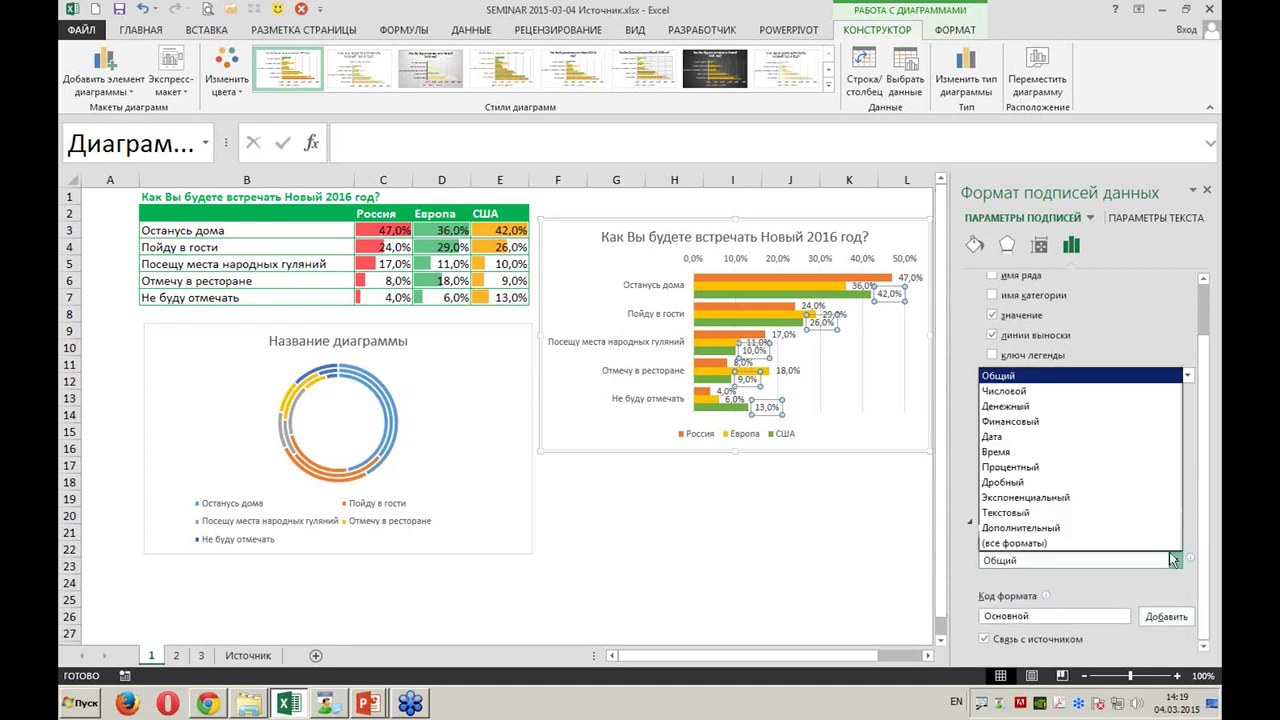
pyautogui.click(1070, 391)
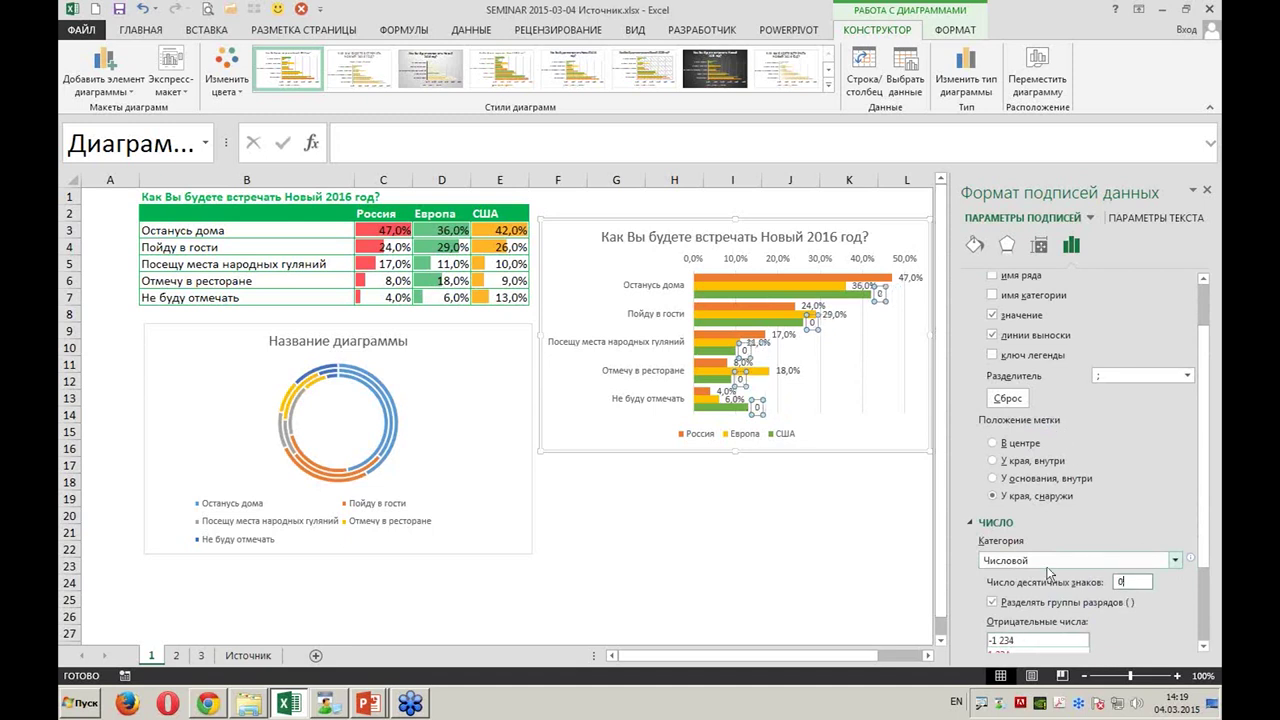
pyautogui.click(1175, 560)
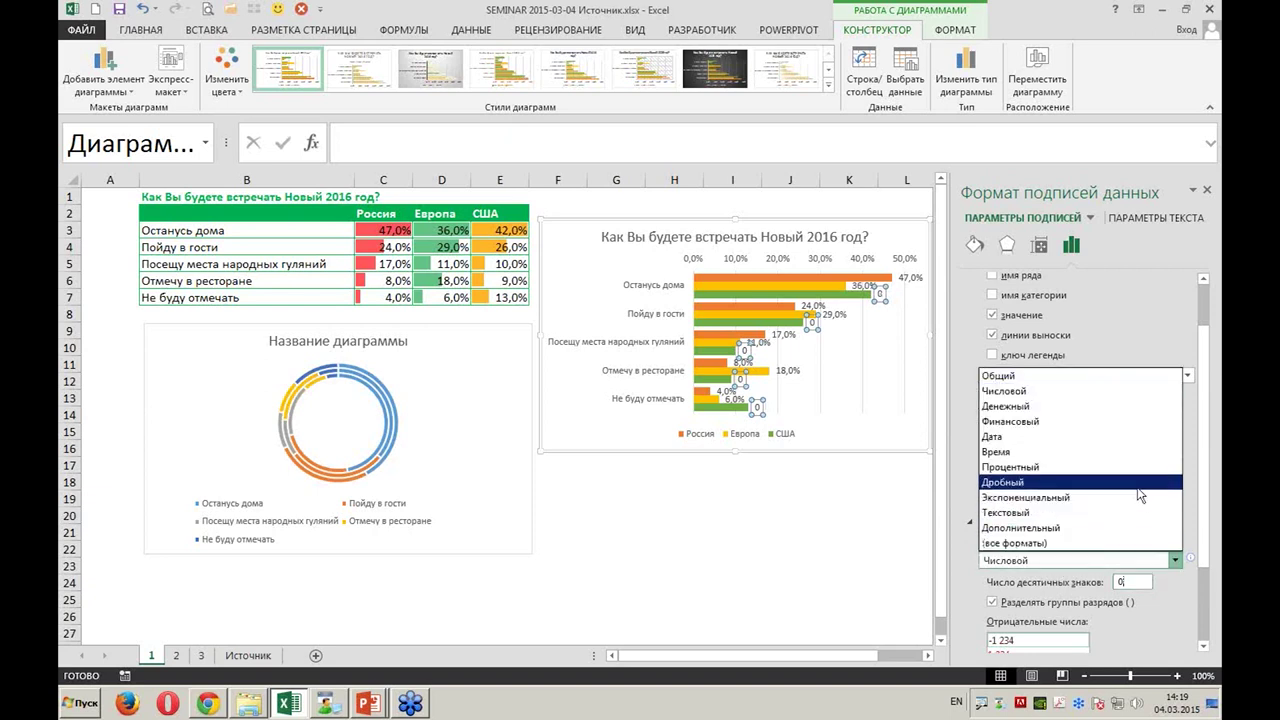
pyautogui.click(1113, 467)
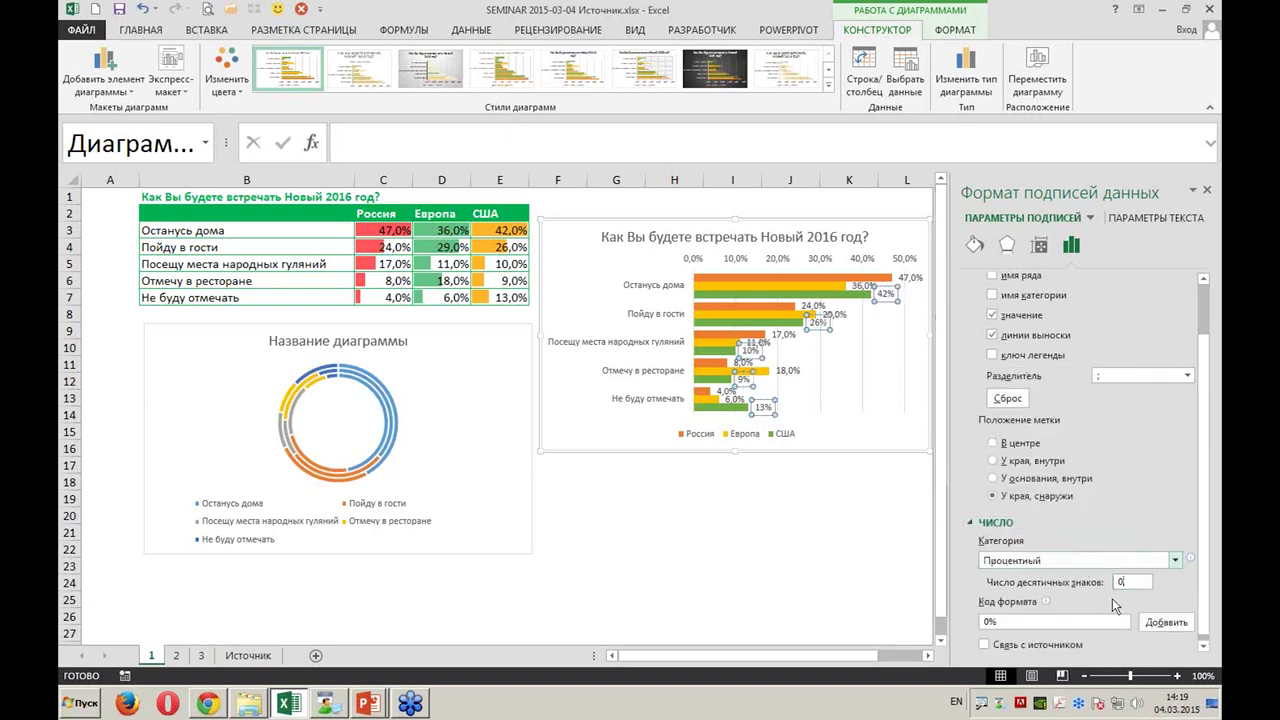
# Show the Russia data labels as percentages with 0 decimal places
pyautogui.click(911, 280)
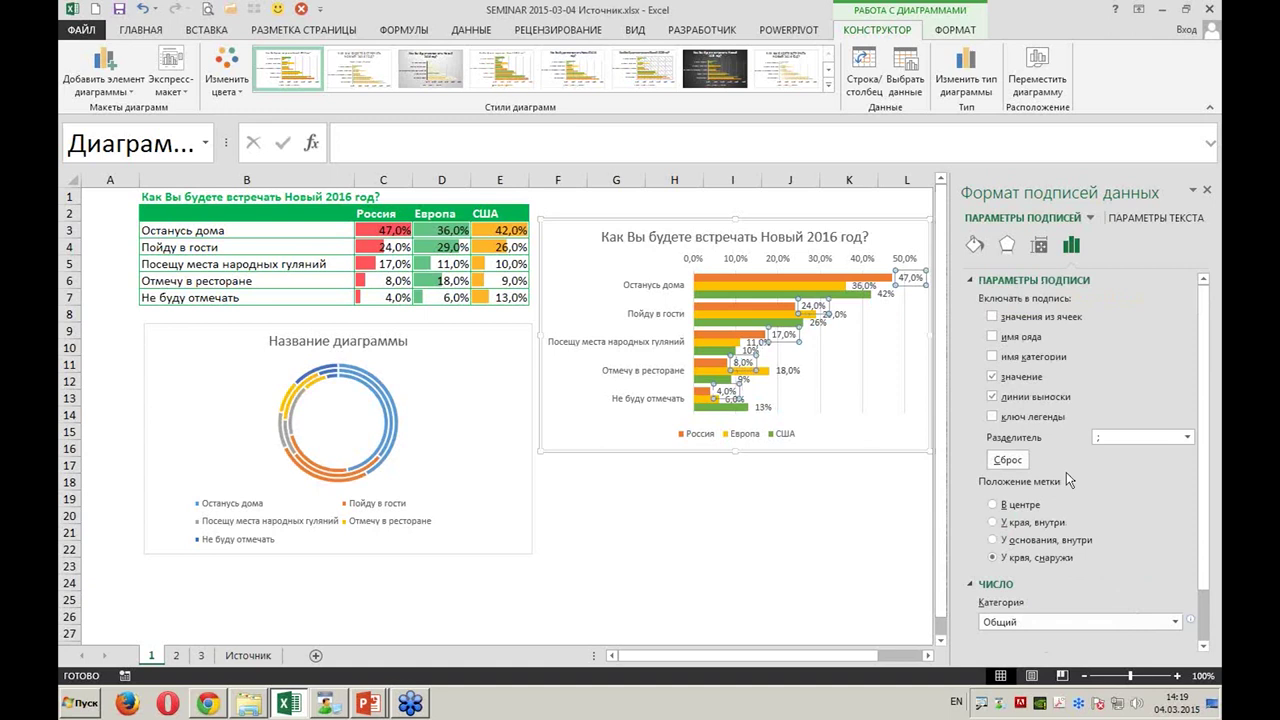
pyautogui.scroll(-1, 1200, 570)
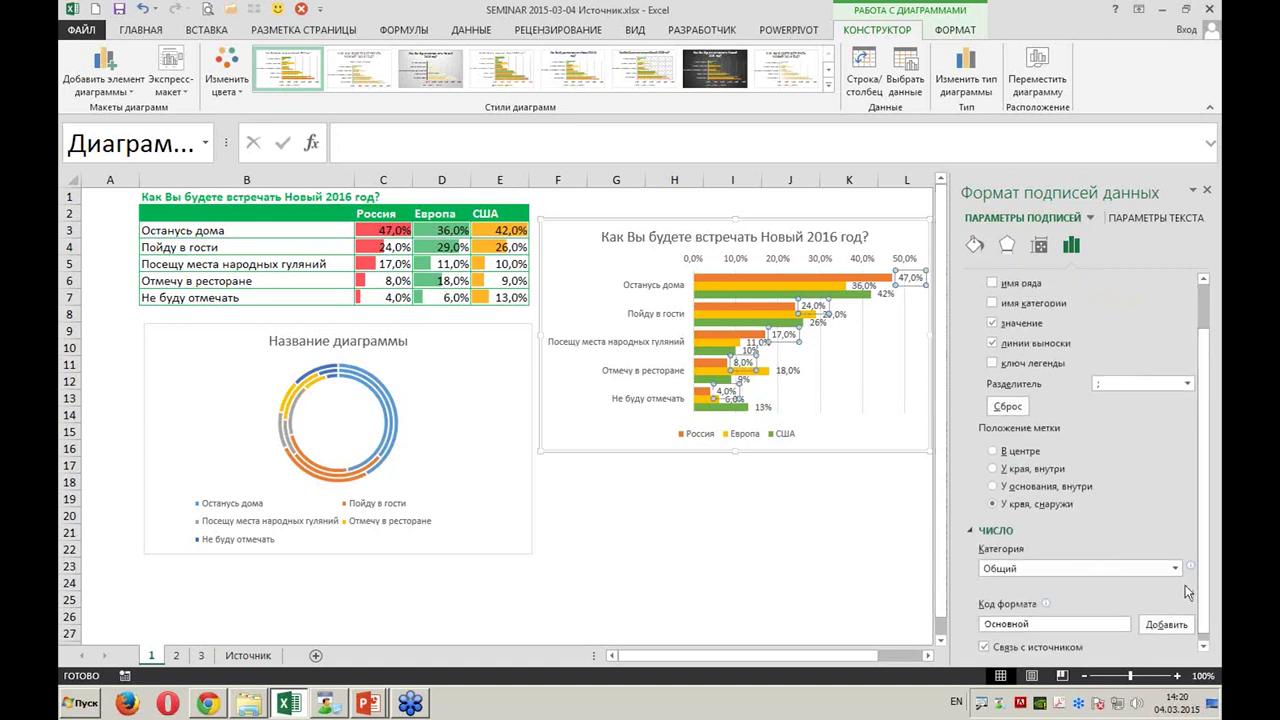
pyautogui.click(1176, 569)
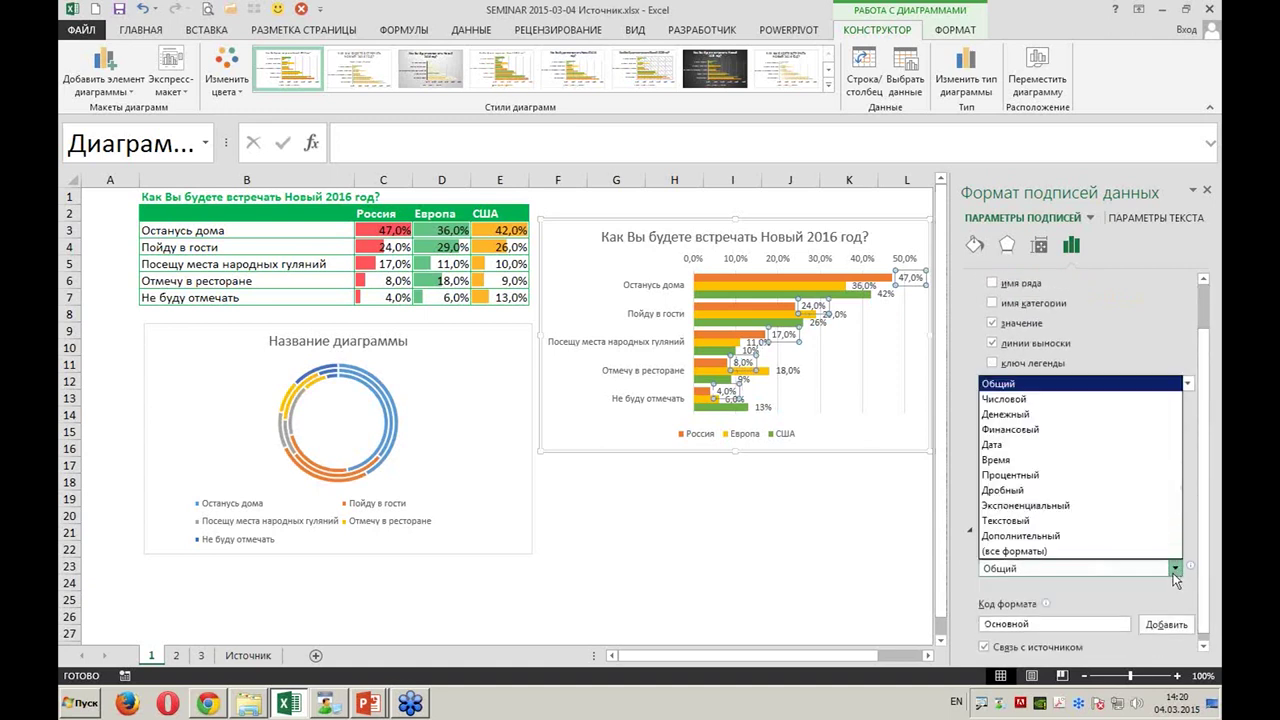
pyautogui.click(1107, 484)
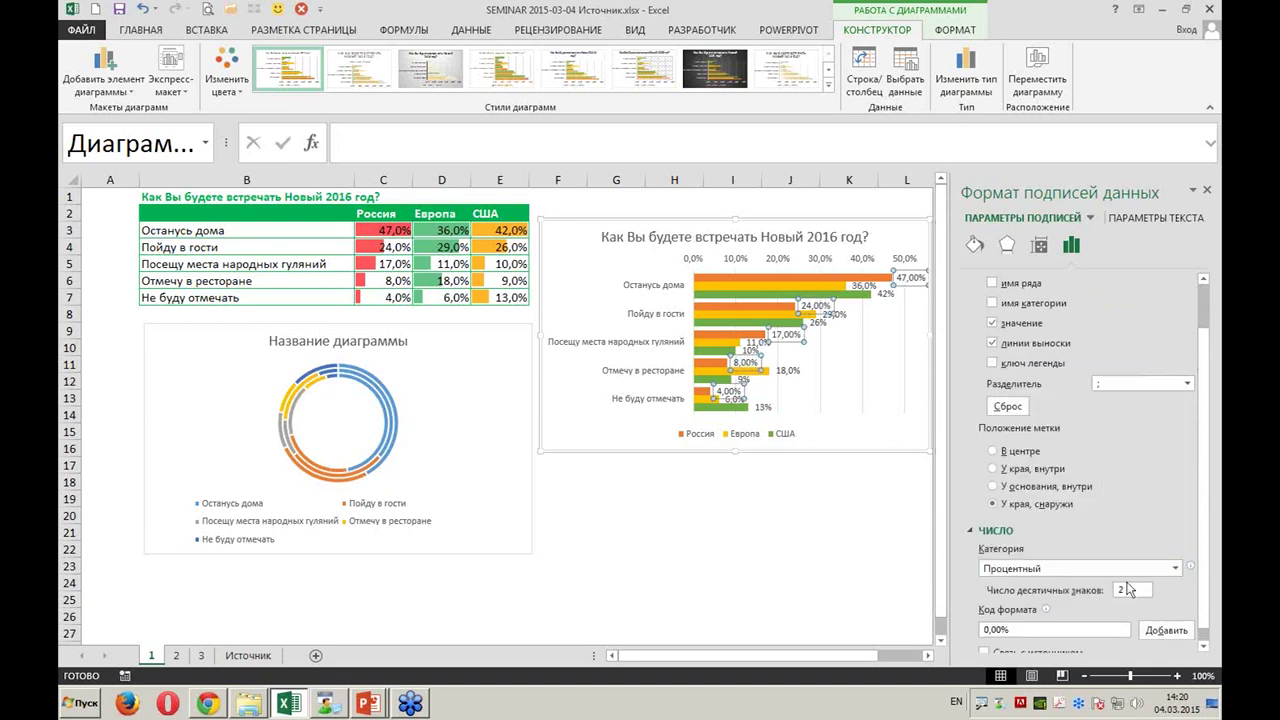
pyautogui.write('0')
pyautogui.press('Return')
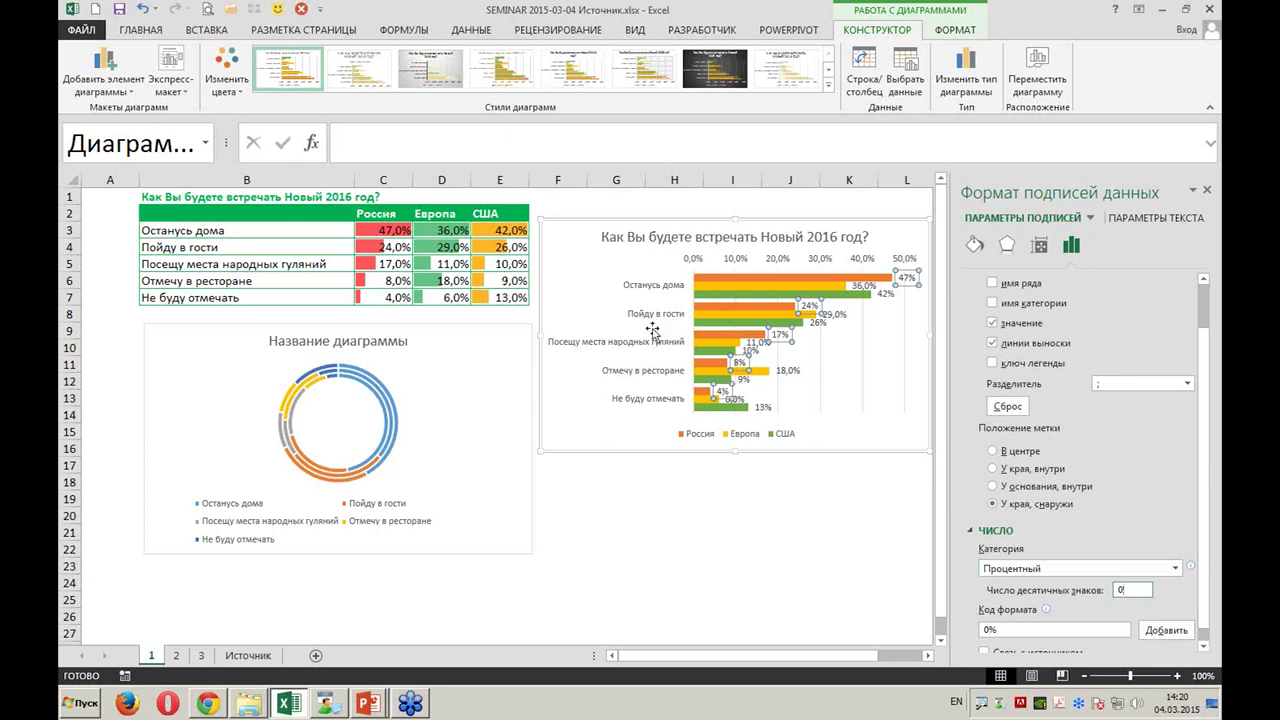
# Show the Europe data labels as percentages with 0 decimal places
pyautogui.click(833, 314)
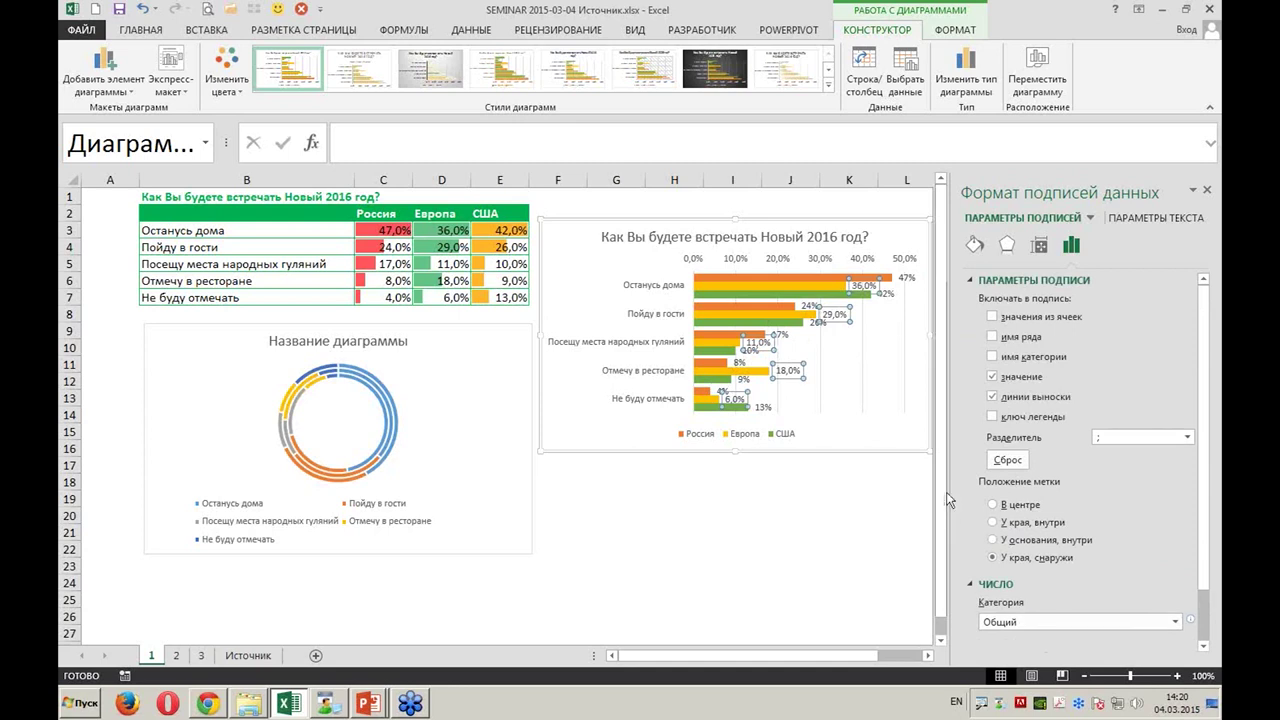
pyautogui.click(1174, 622)
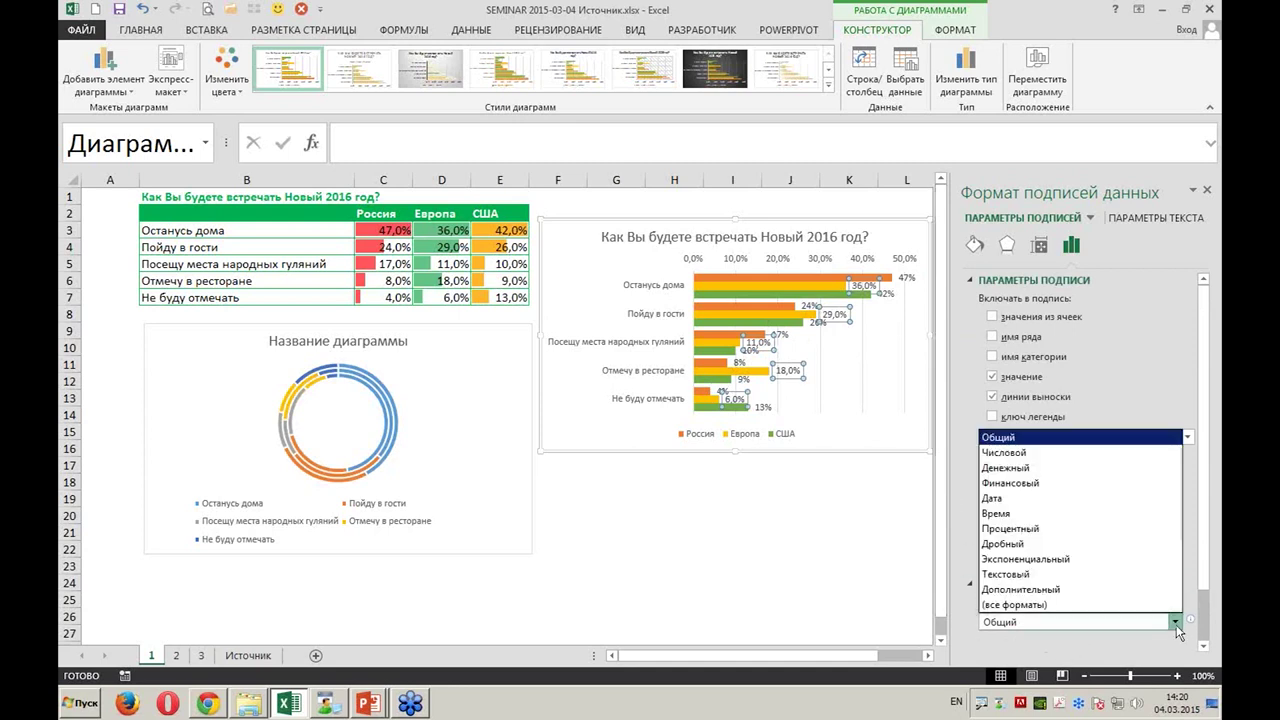
pyautogui.click(1095, 530)
pyautogui.scroll(-1, 1100, 500)
pyautogui.click(1132, 583)
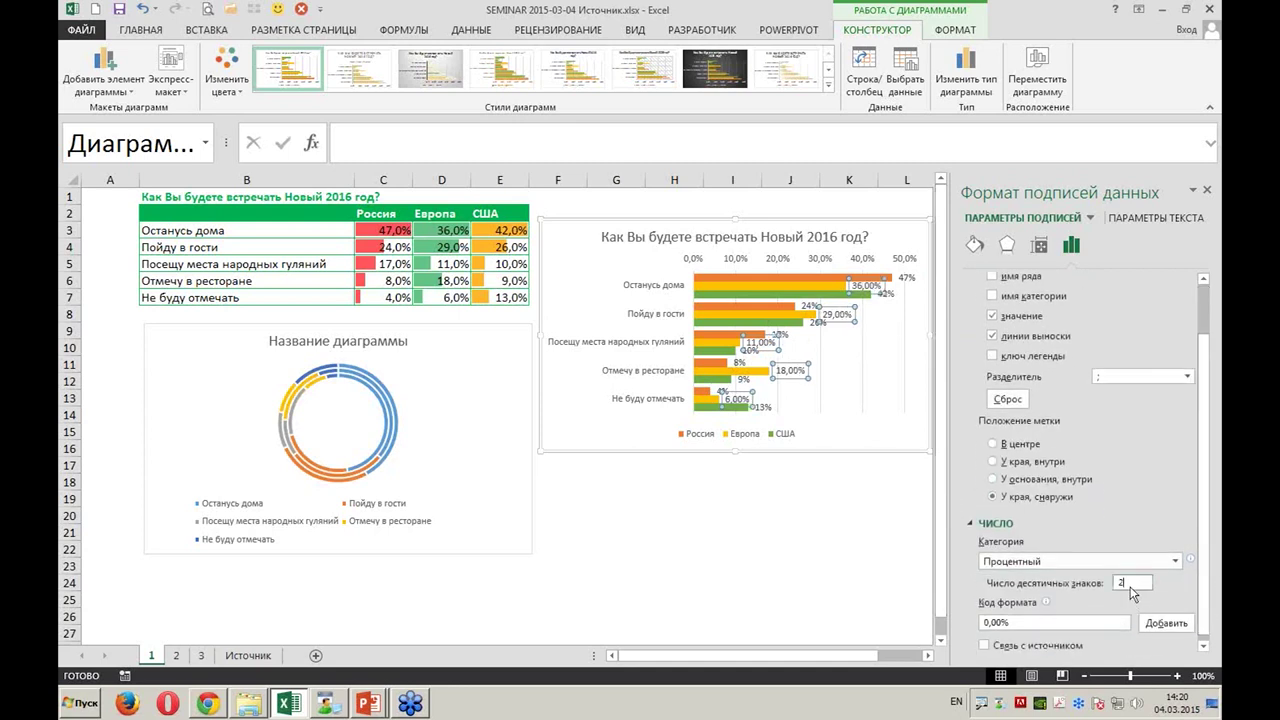
pyautogui.press('BackSpace')
pyautogui.write('0')
pyautogui.press('Return')
pyautogui.click(1208, 193)
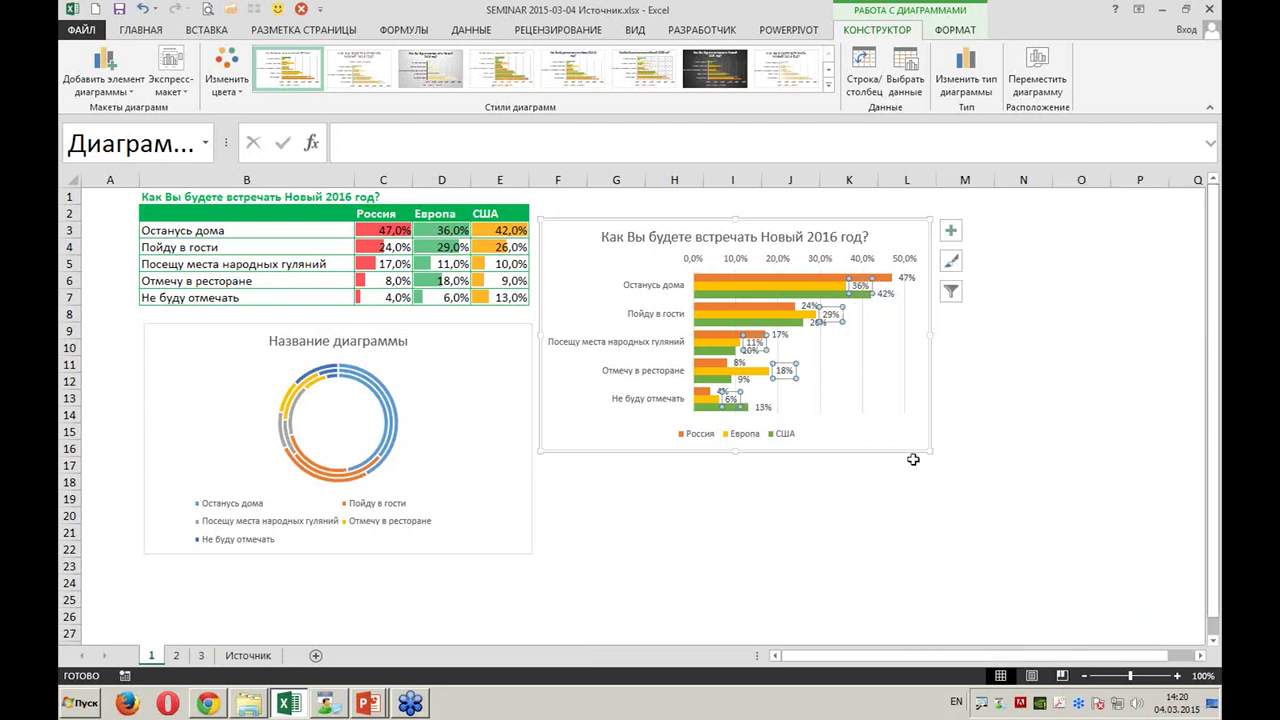
# Delete the bar chart's percentage value axis, leaving labelled bars, the 2016 title and the country legend
pyautogui.click(833, 494)
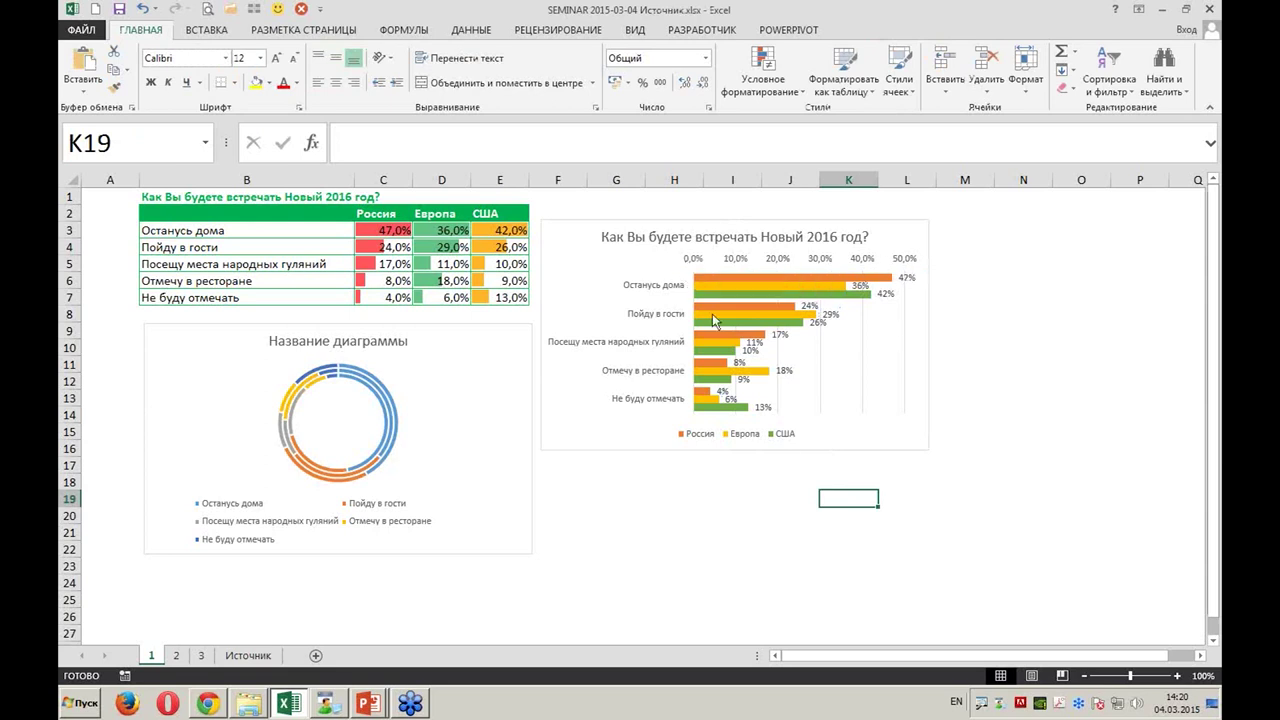
pyautogui.click(870, 278)
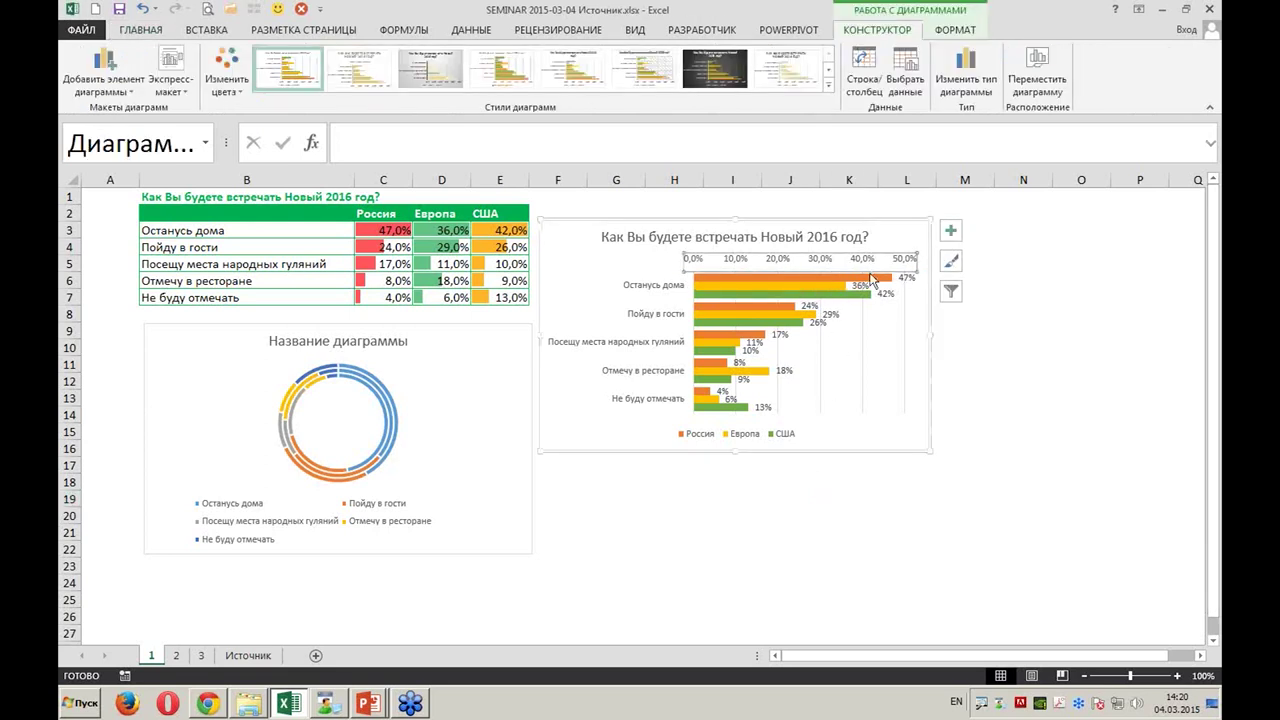
pyautogui.press('Delete')
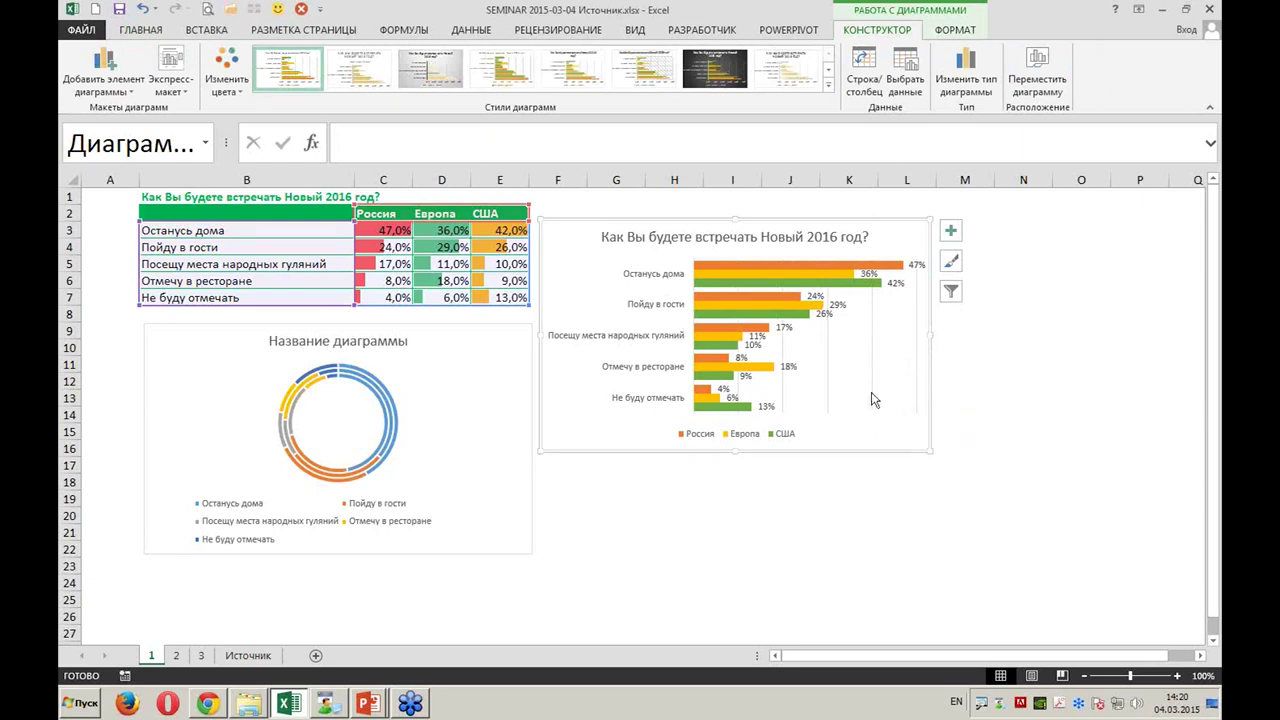
pyautogui.click(879, 406)
pyautogui.click(781, 366)
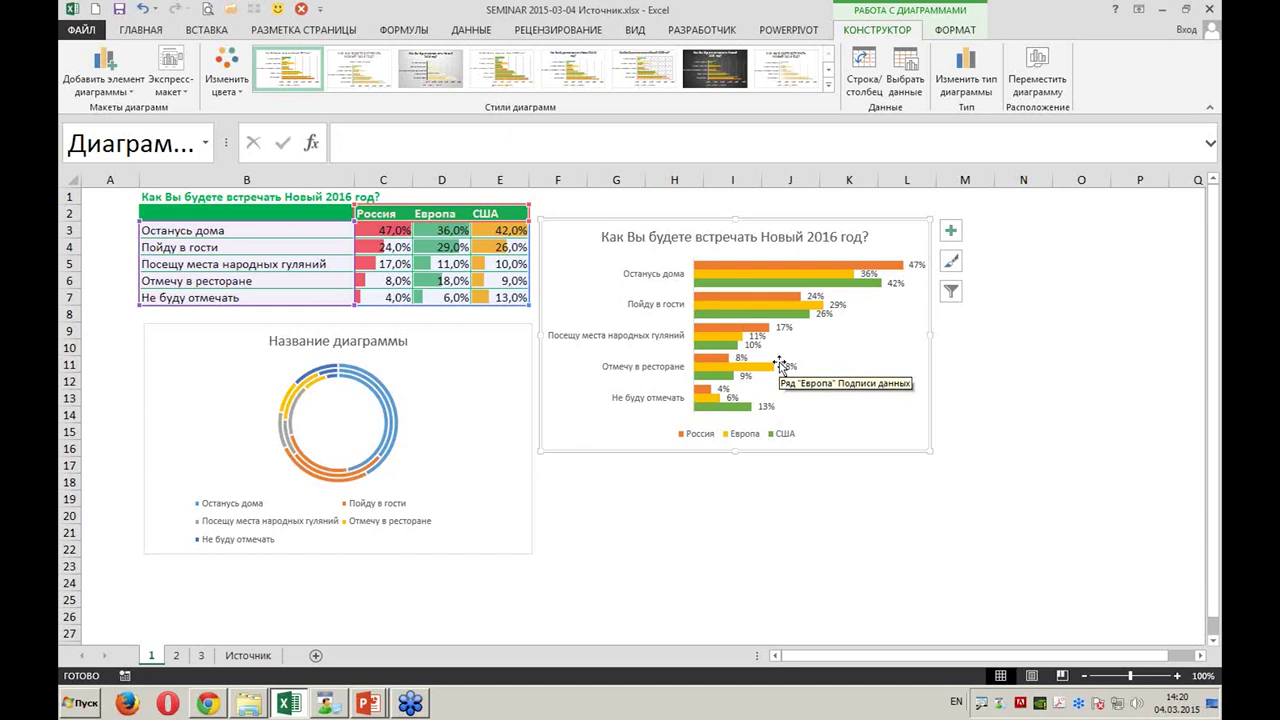
pyautogui.click(951, 231)
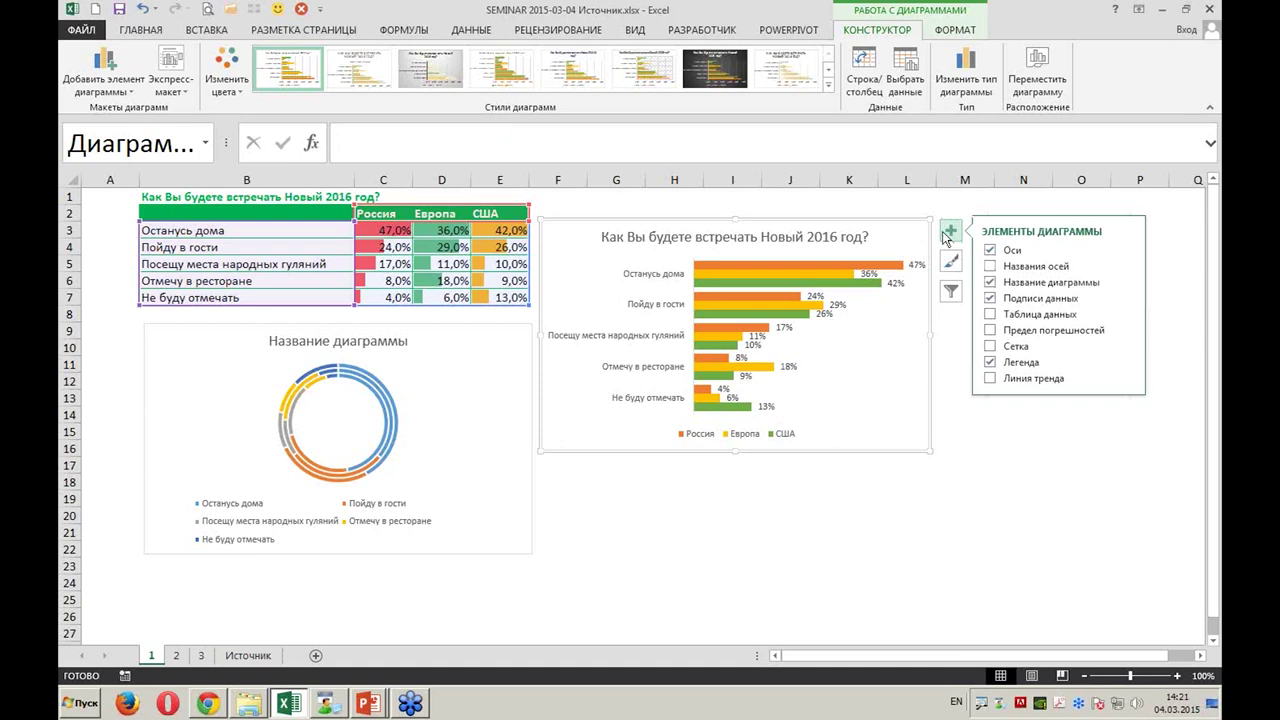
pyautogui.click(733, 548)
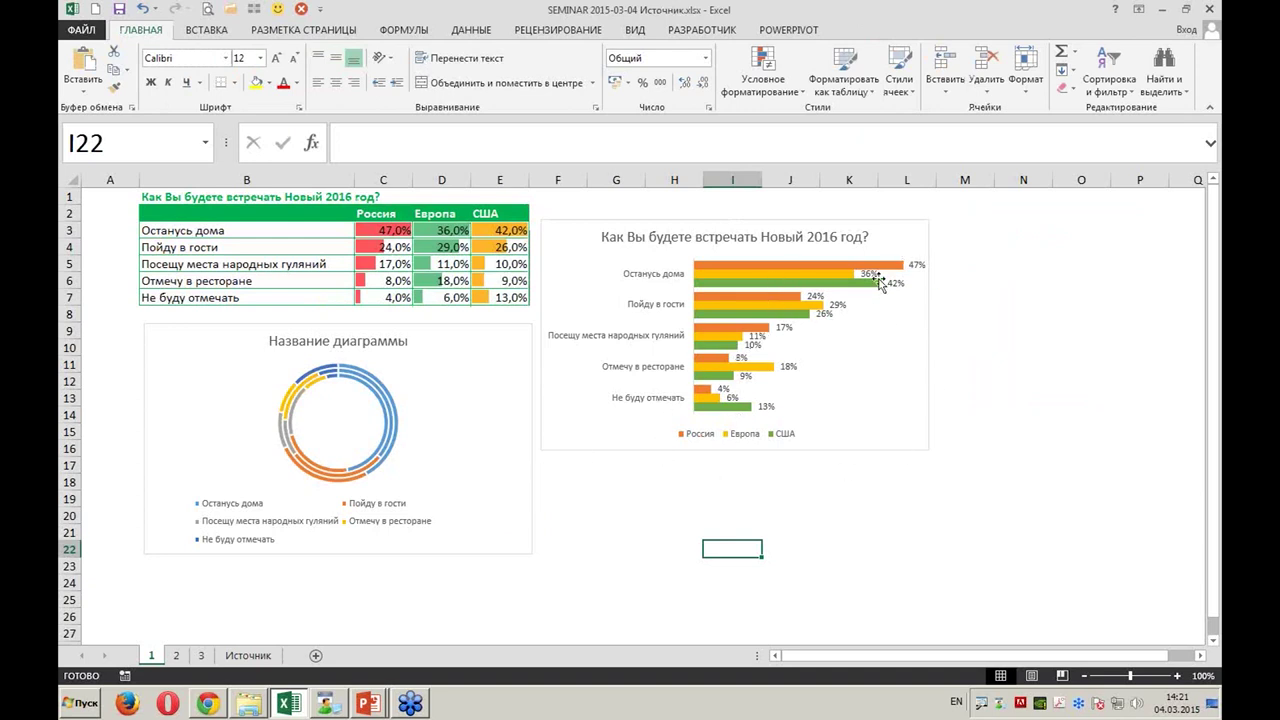
# Turn on data labels for the doughnut chart
pyautogui.click(410, 402)
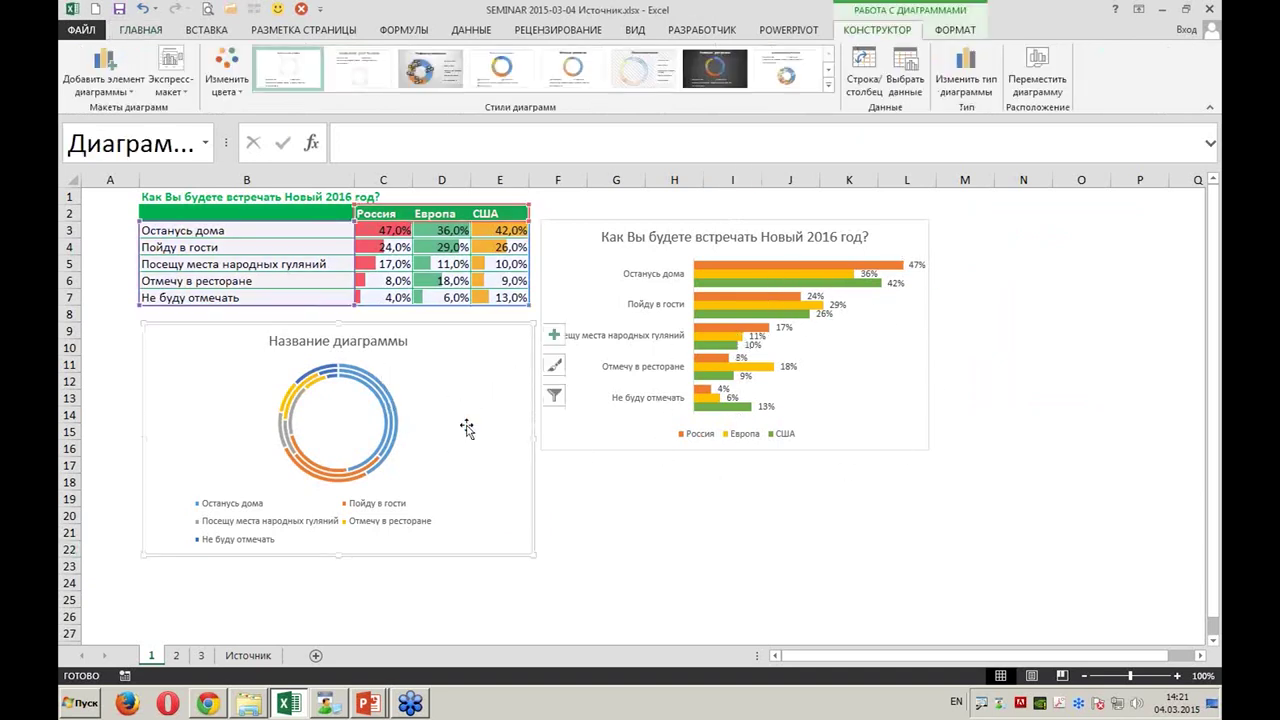
pyautogui.click(554, 337)
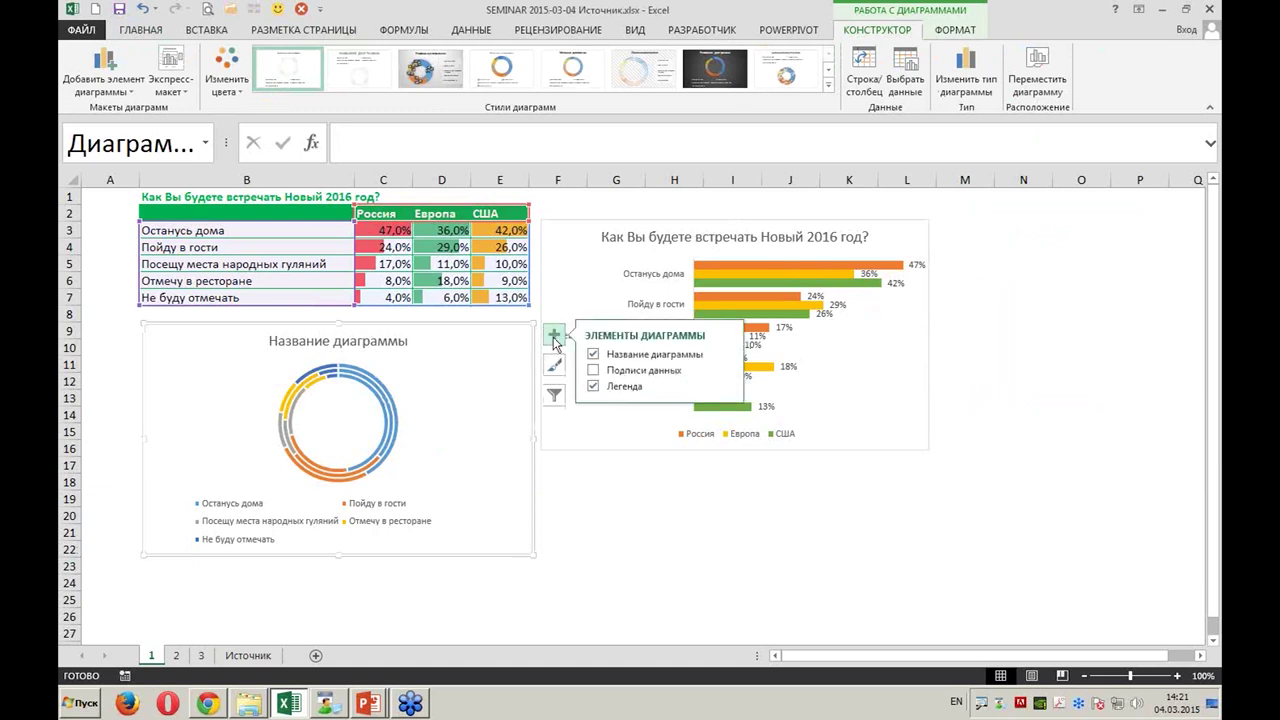
pyautogui.click(593, 371)
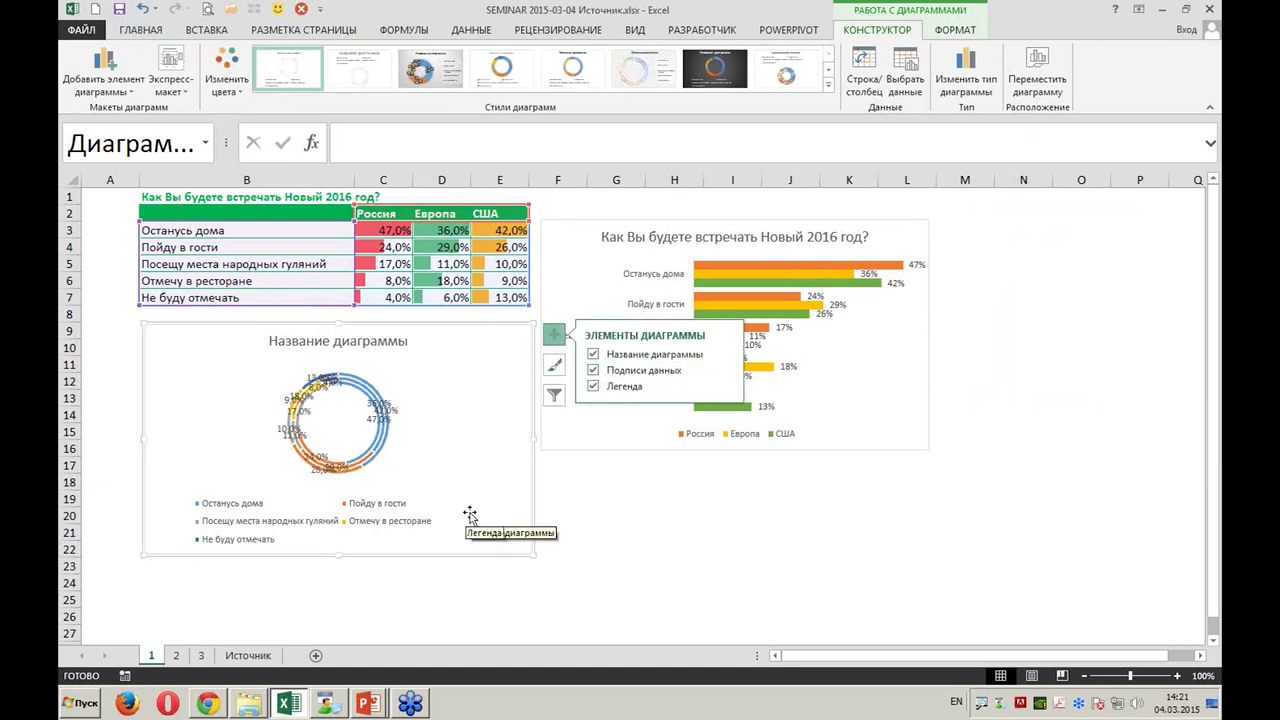
# Enlarge the doughnut's plot area and shift the rings slightly down
pyautogui.click(382, 382)
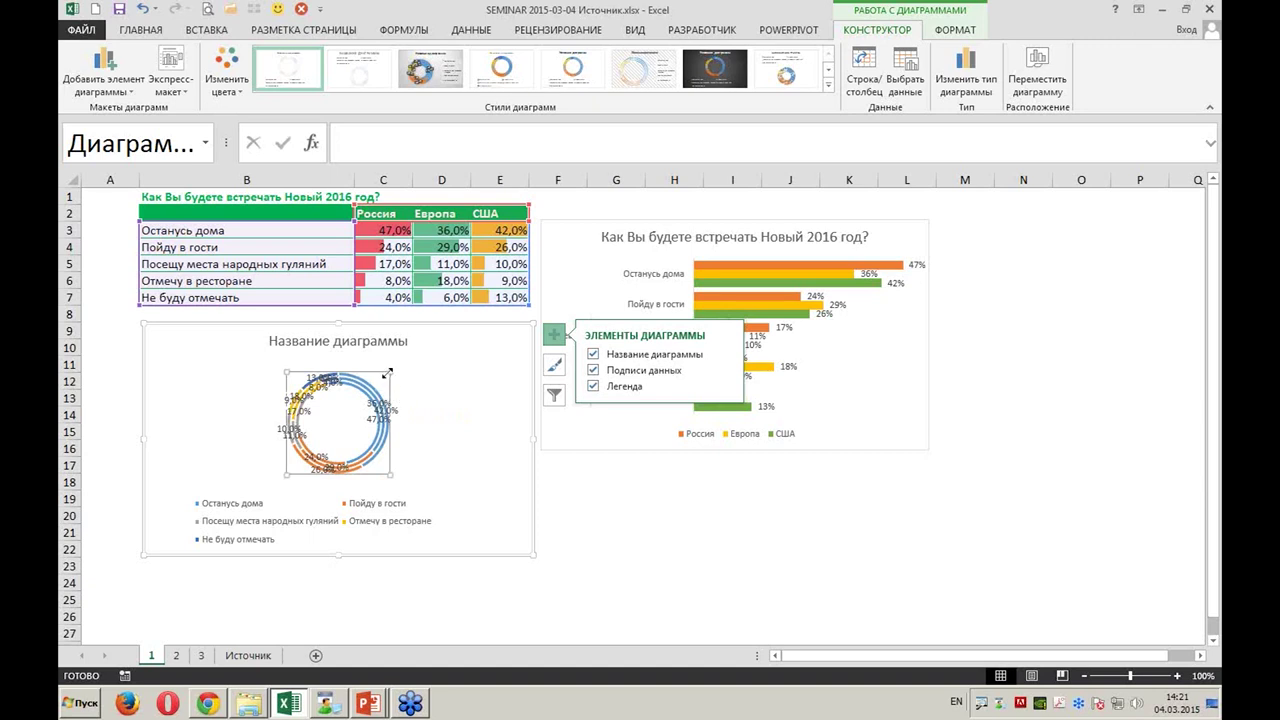
pyautogui.moveTo(389, 372); pyautogui.dragTo(429, 333)
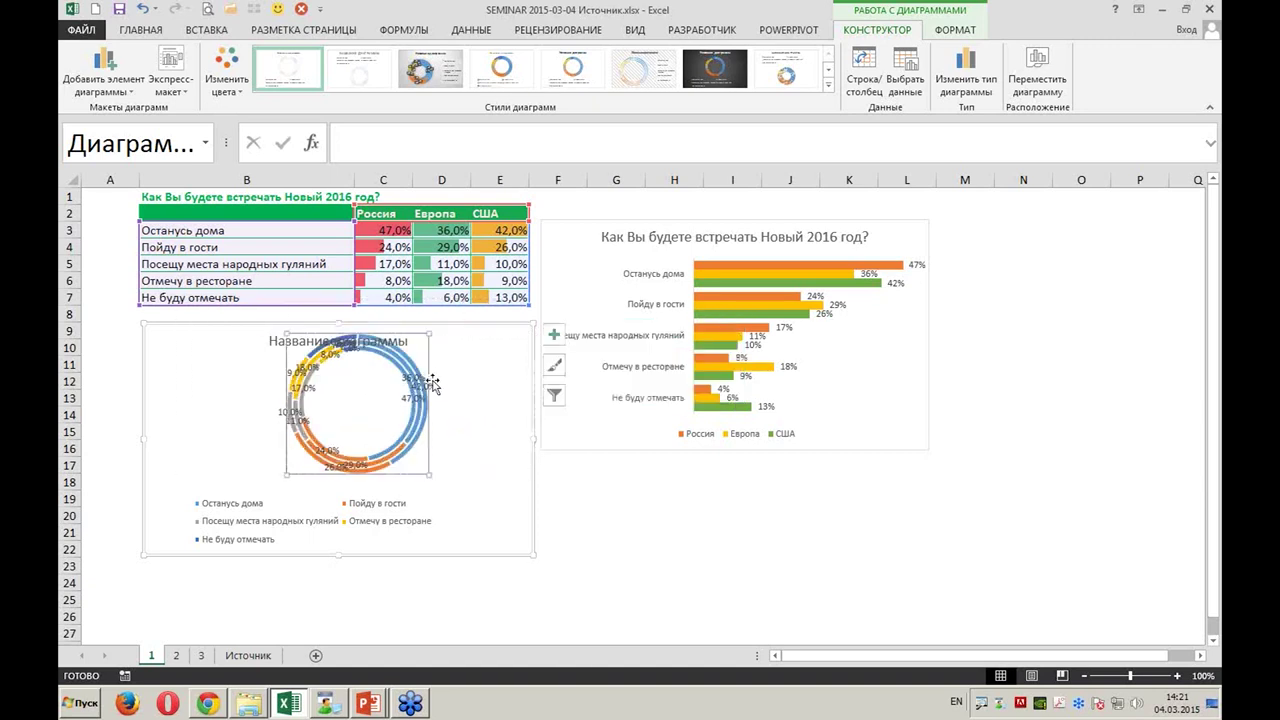
pyautogui.moveTo(424, 448); pyautogui.dragTo(422, 458)
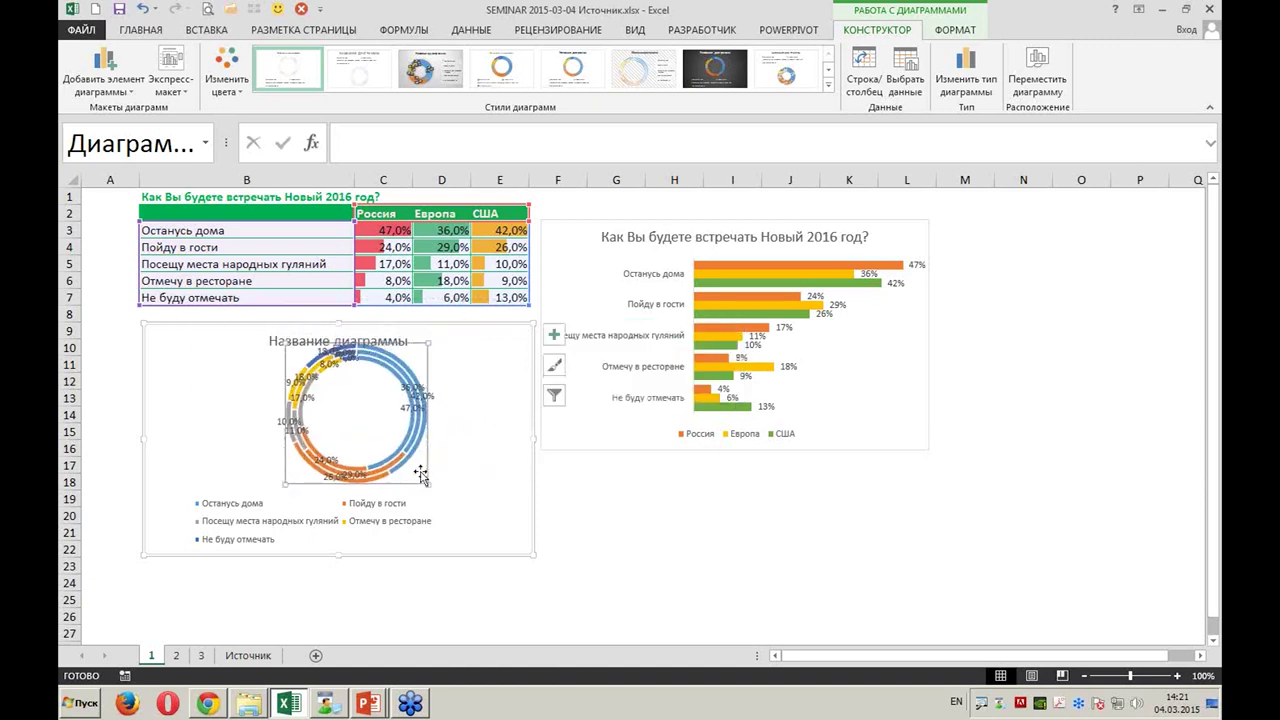
pyautogui.click(460, 453)
pyautogui.click(408, 408)
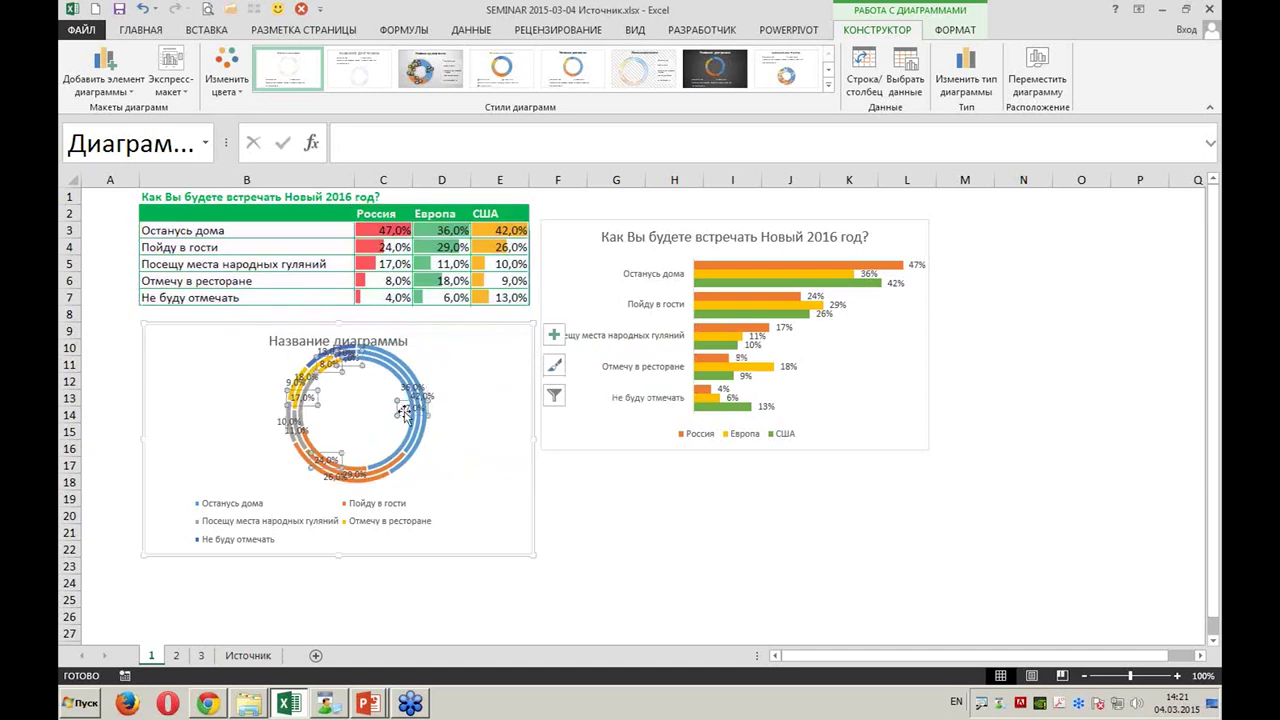
pyautogui.click(457, 415)
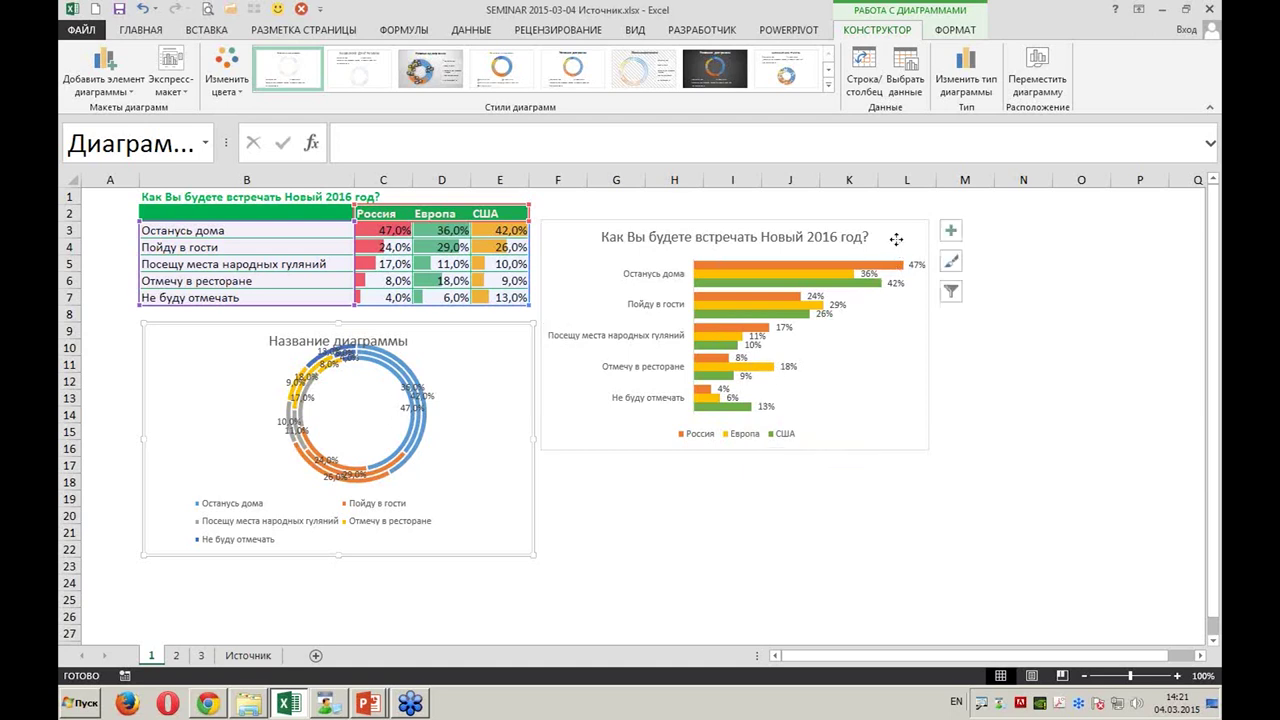
# Copy the bar chart and paste it at F16, aligned beneath the original
pyautogui.moveTo(897, 242); pyautogui.dragTo(891, 218)
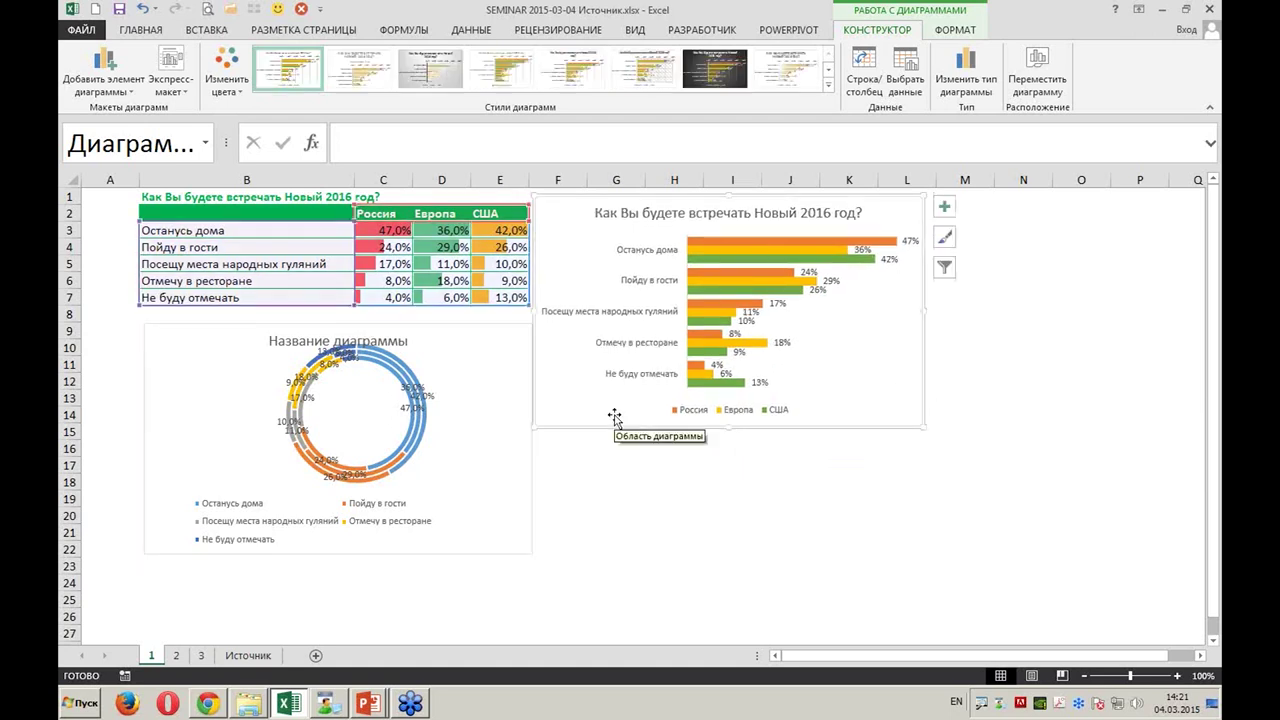
pyautogui.hotkey('ctrl', 'c')
pyautogui.click(576, 471)
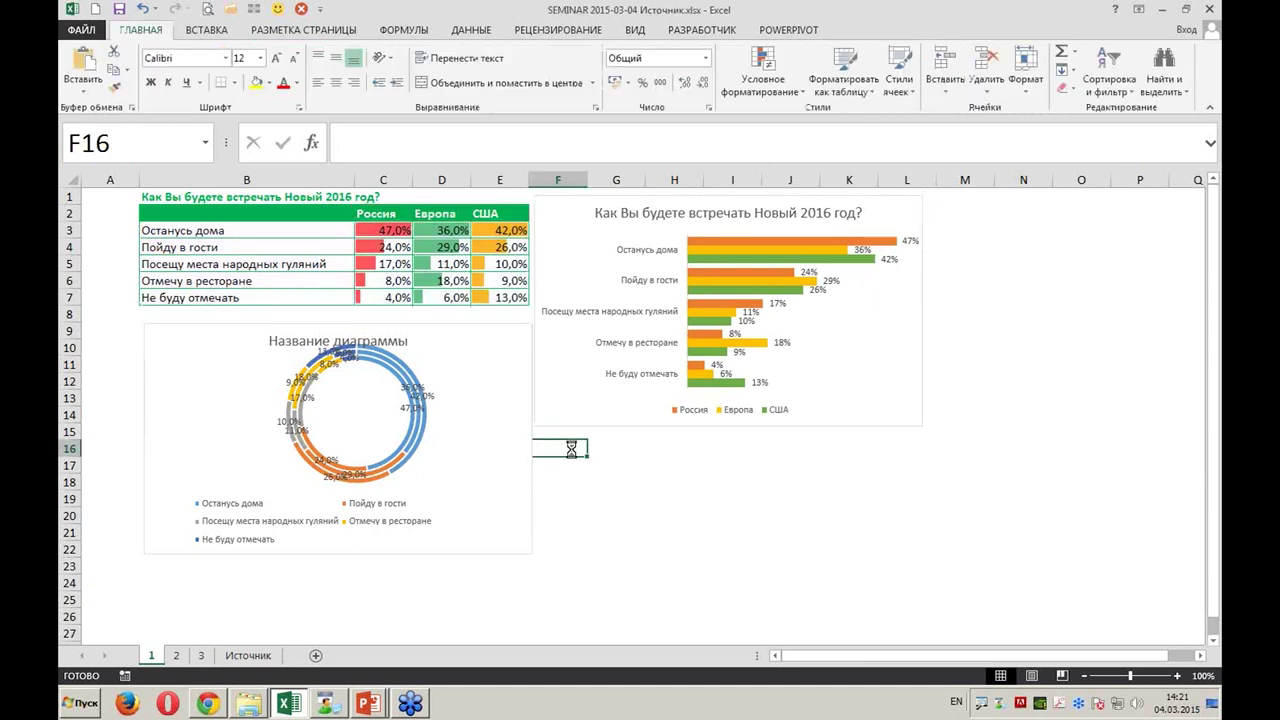
pyautogui.hotkey('ctrl', 'v')
pyautogui.moveTo(551, 481); pyautogui.dragTo(556, 469)
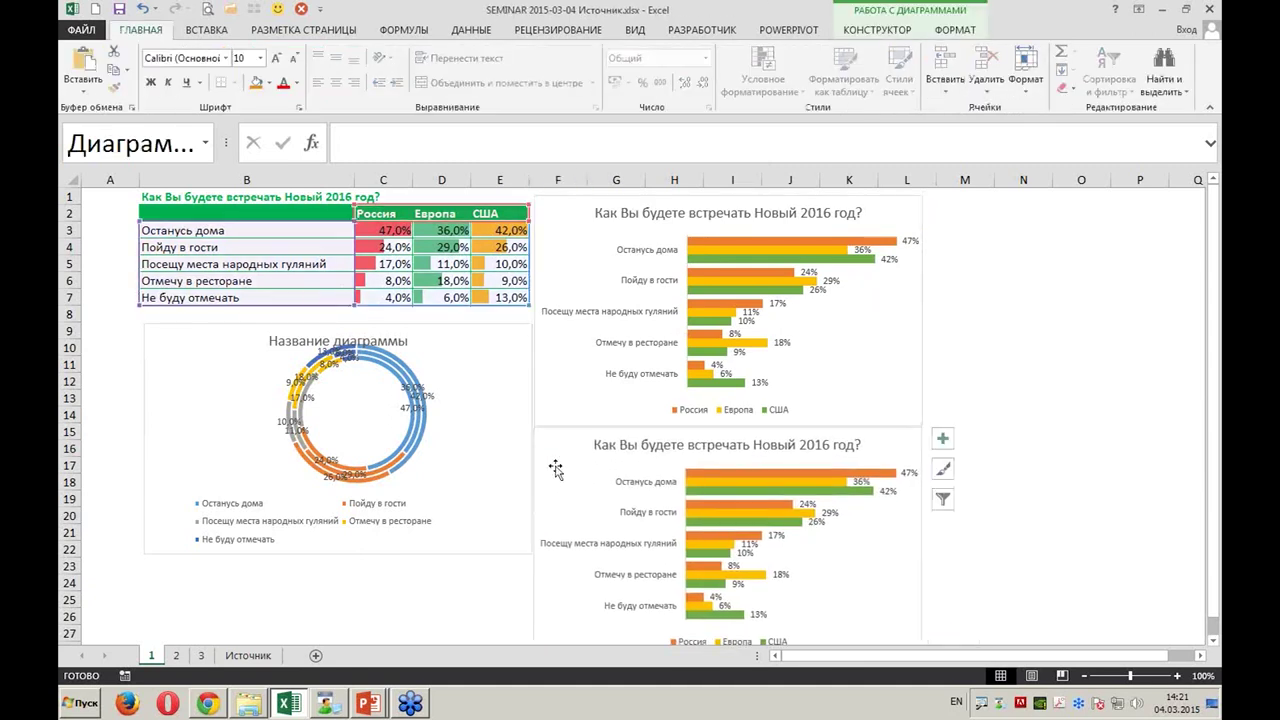
# Change the copied chart's type to a Line chart
pyautogui.click(900, 30)
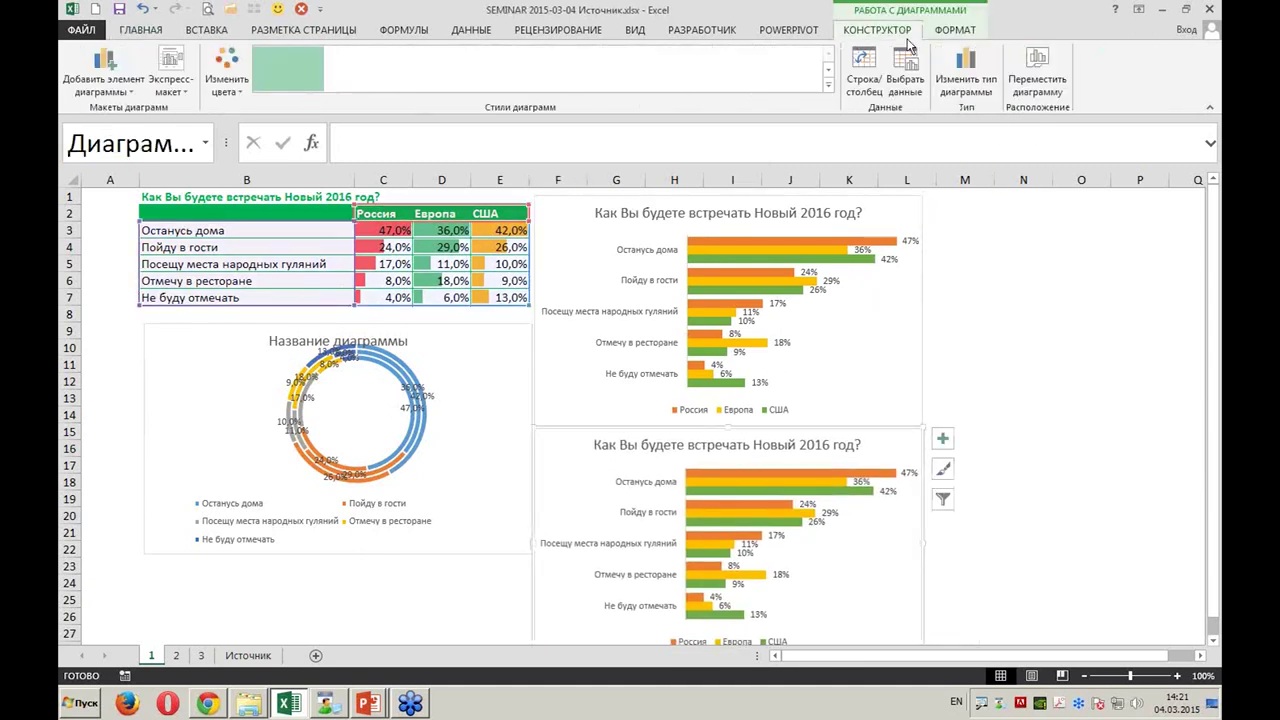
pyautogui.click(965, 80)
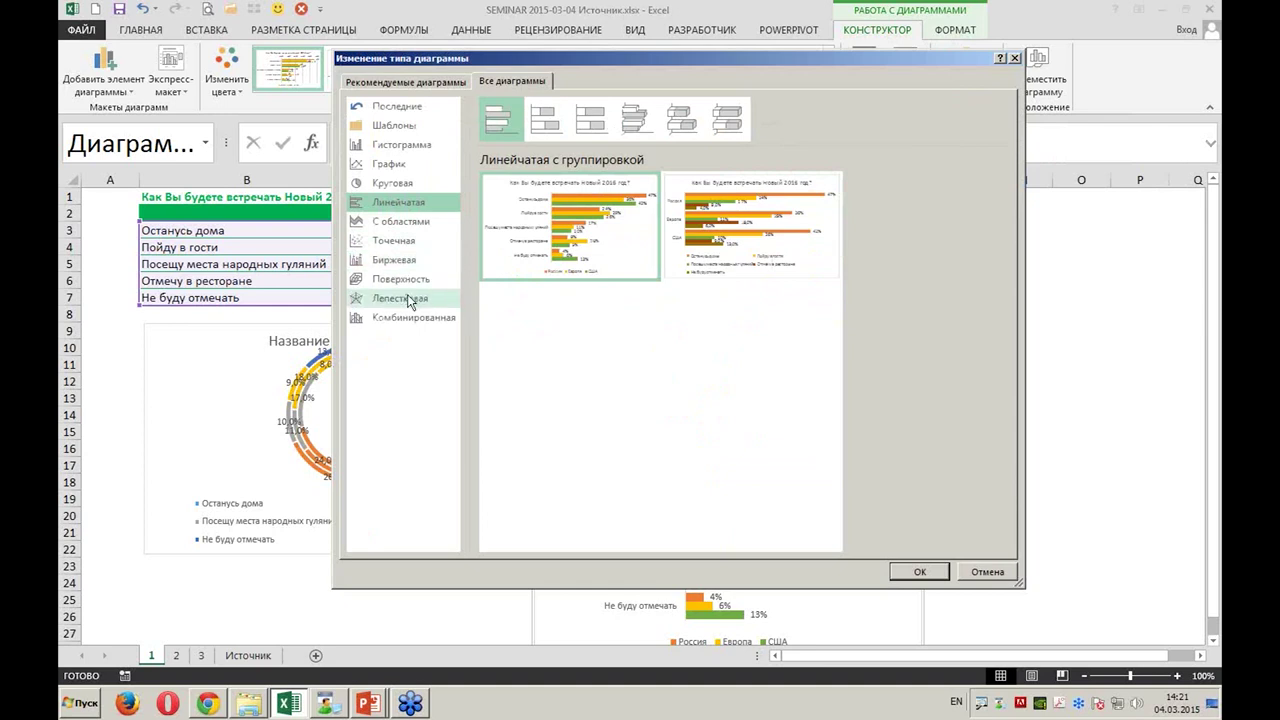
pyautogui.click(390, 163)
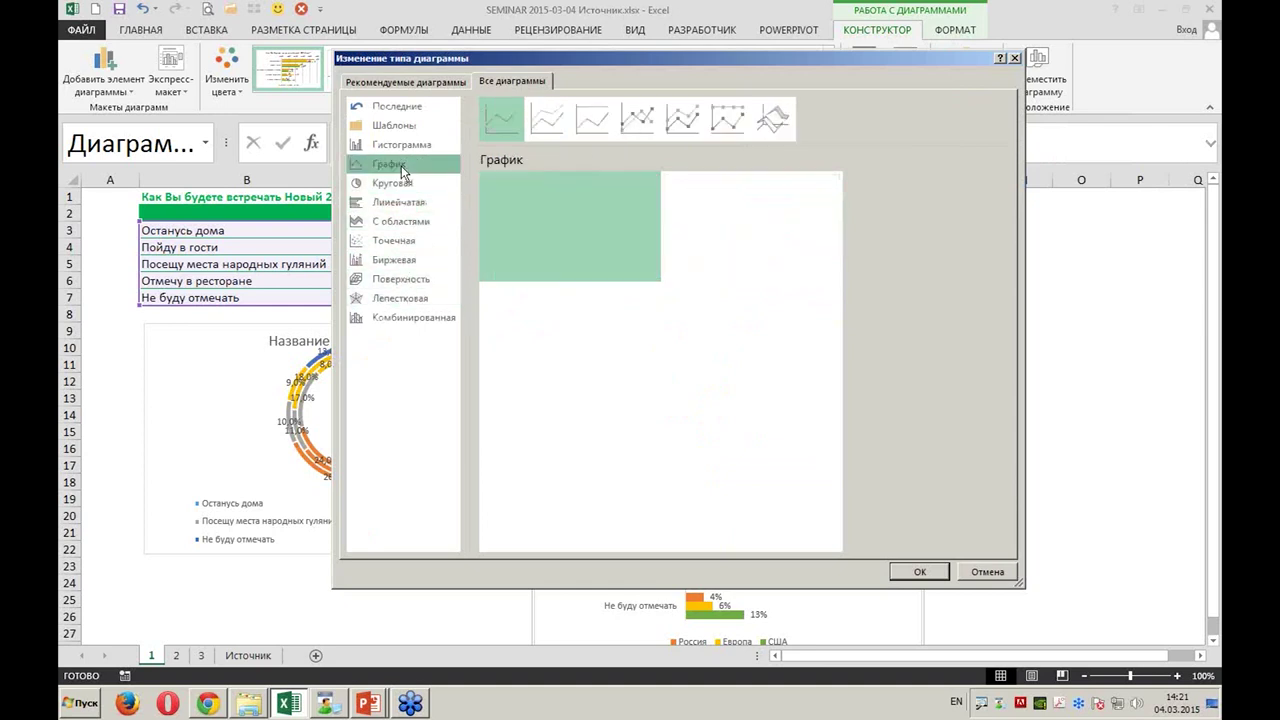
pyautogui.click(912, 573)
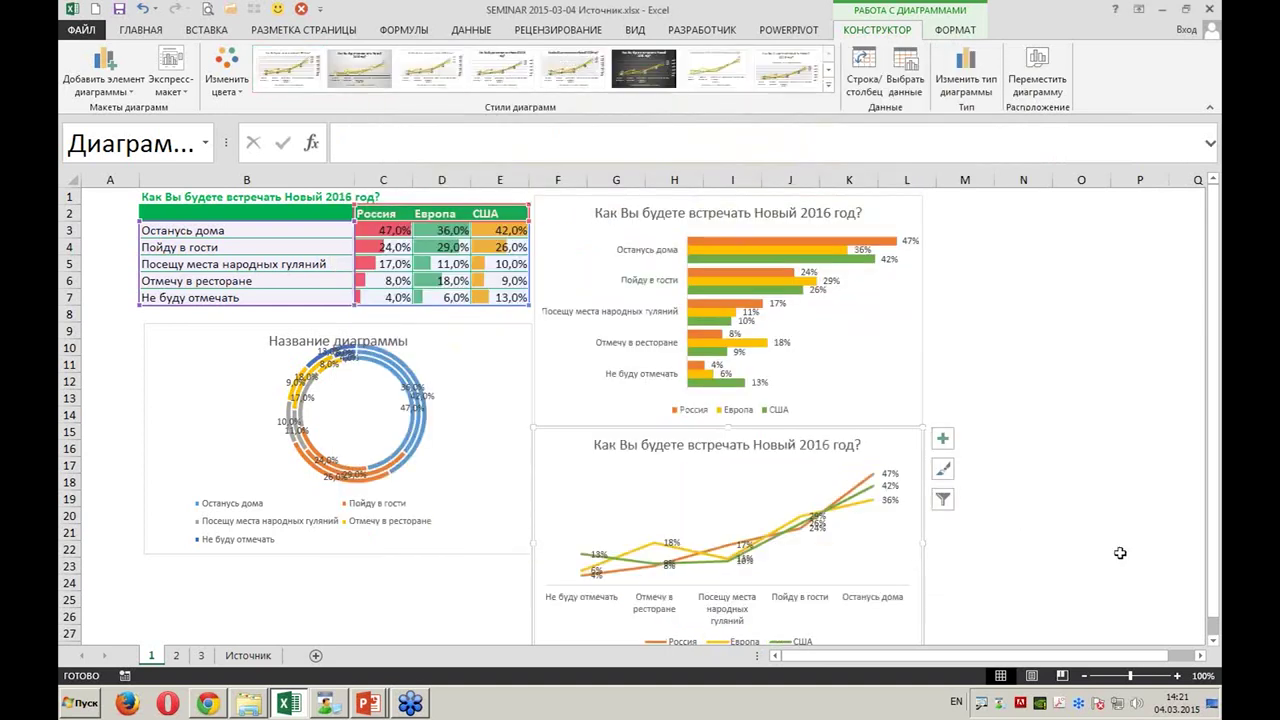
pyautogui.moveTo(1217, 544); pyautogui.dragTo(1216, 558)
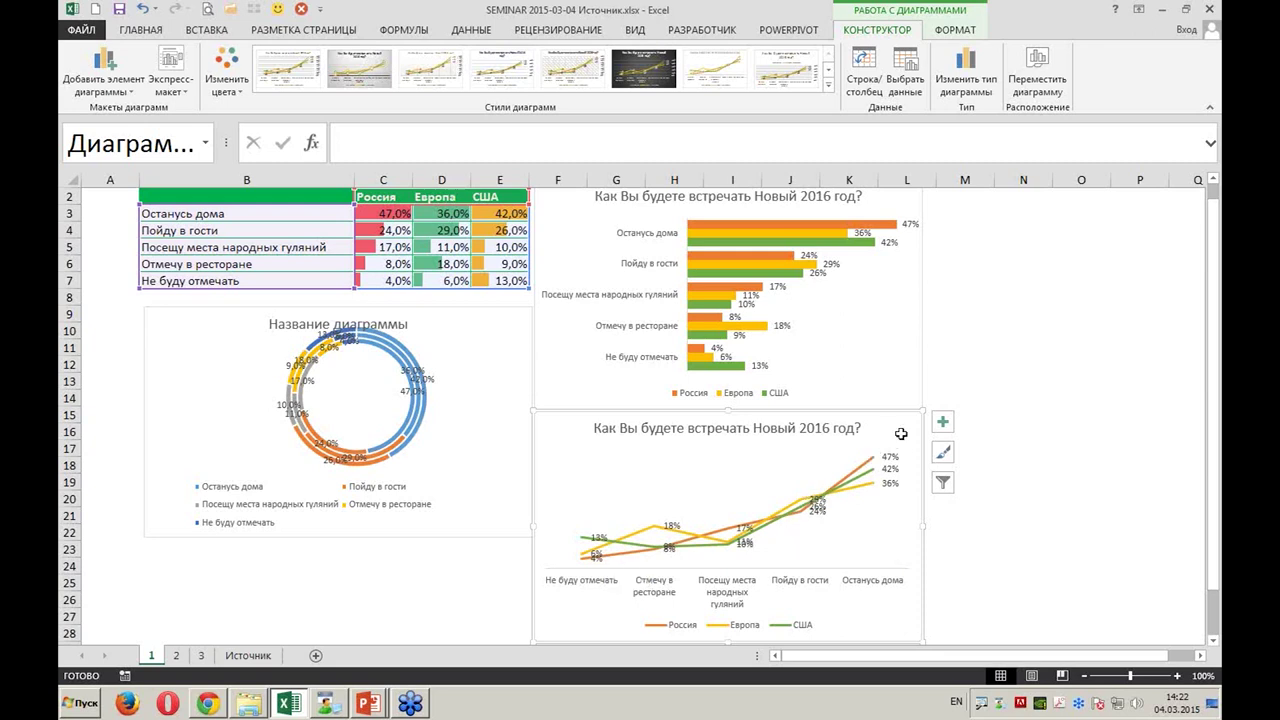
# Delete the line chart copy, keeping the doughnut chart and the 2016 bar chart
pyautogui.press('Delete')
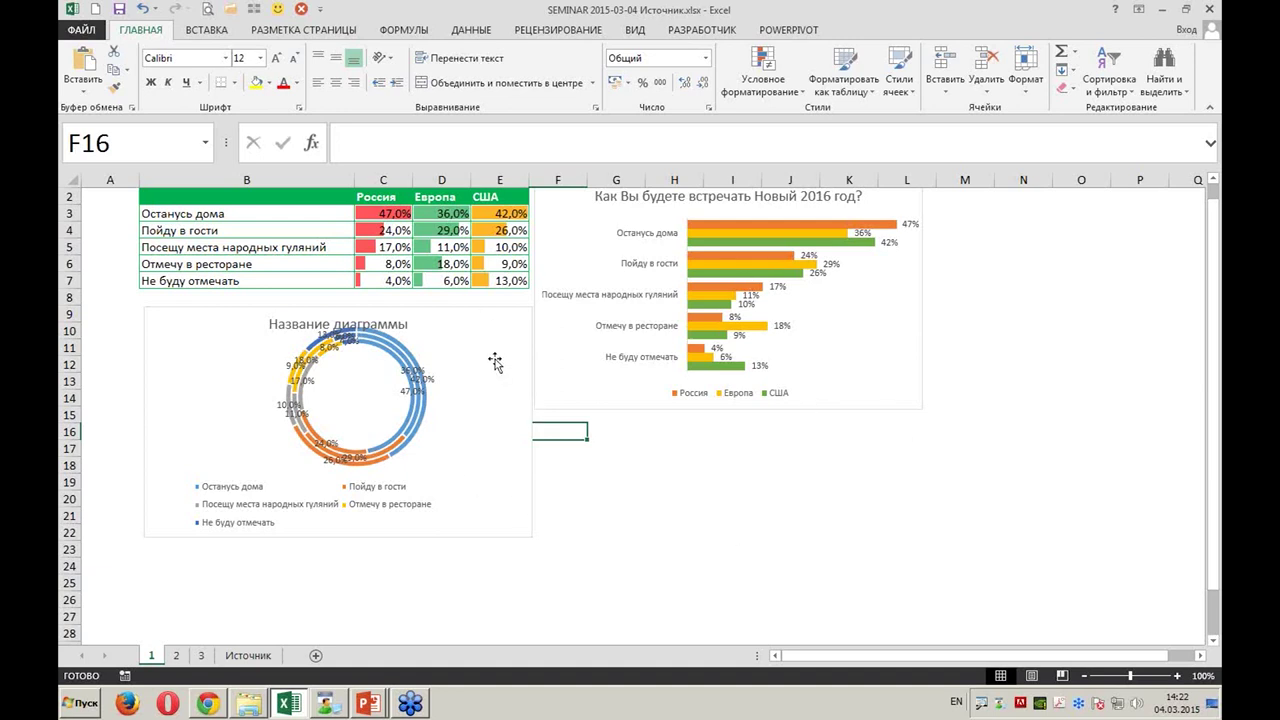
# Switch to sheet 2 and shift the Кол-во ответов chart picture down and to the left
pyautogui.click(176, 658)
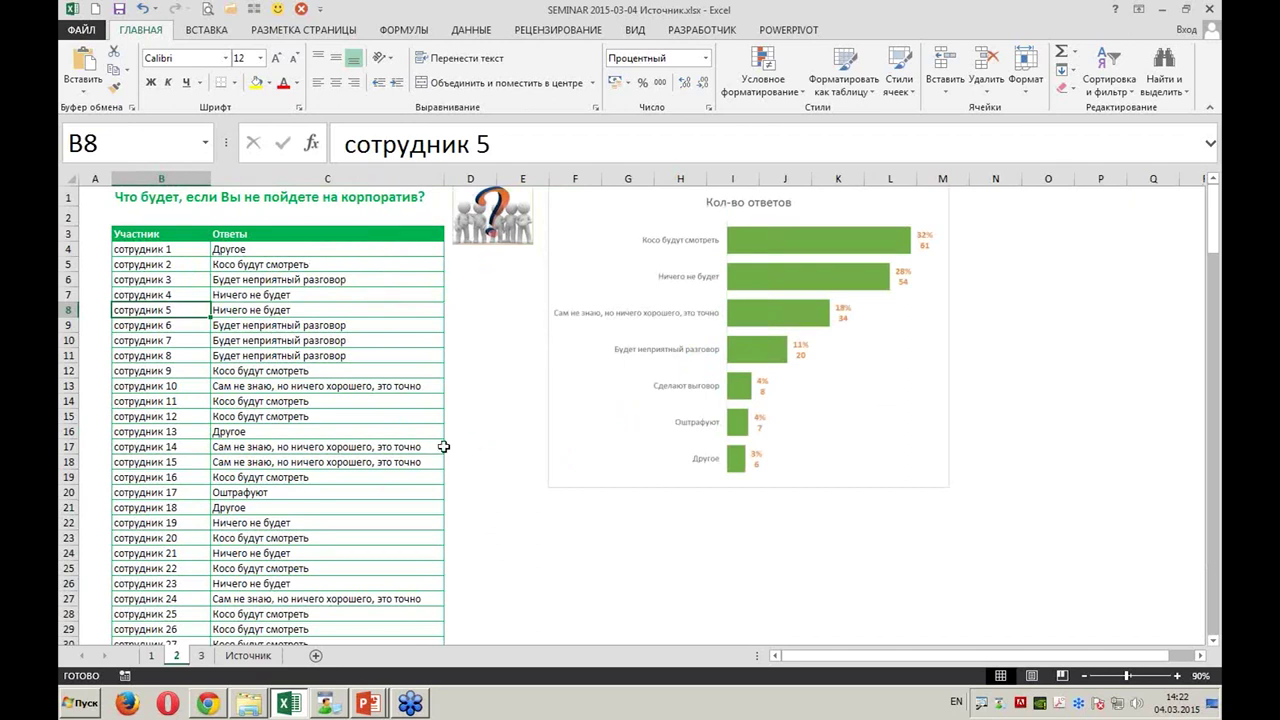
pyautogui.moveTo(604, 226)
pyautogui.mouseDown()
pyautogui.moveTo(539, 366)
pyautogui.moveTo(515, 307)
pyautogui.mouseUp()
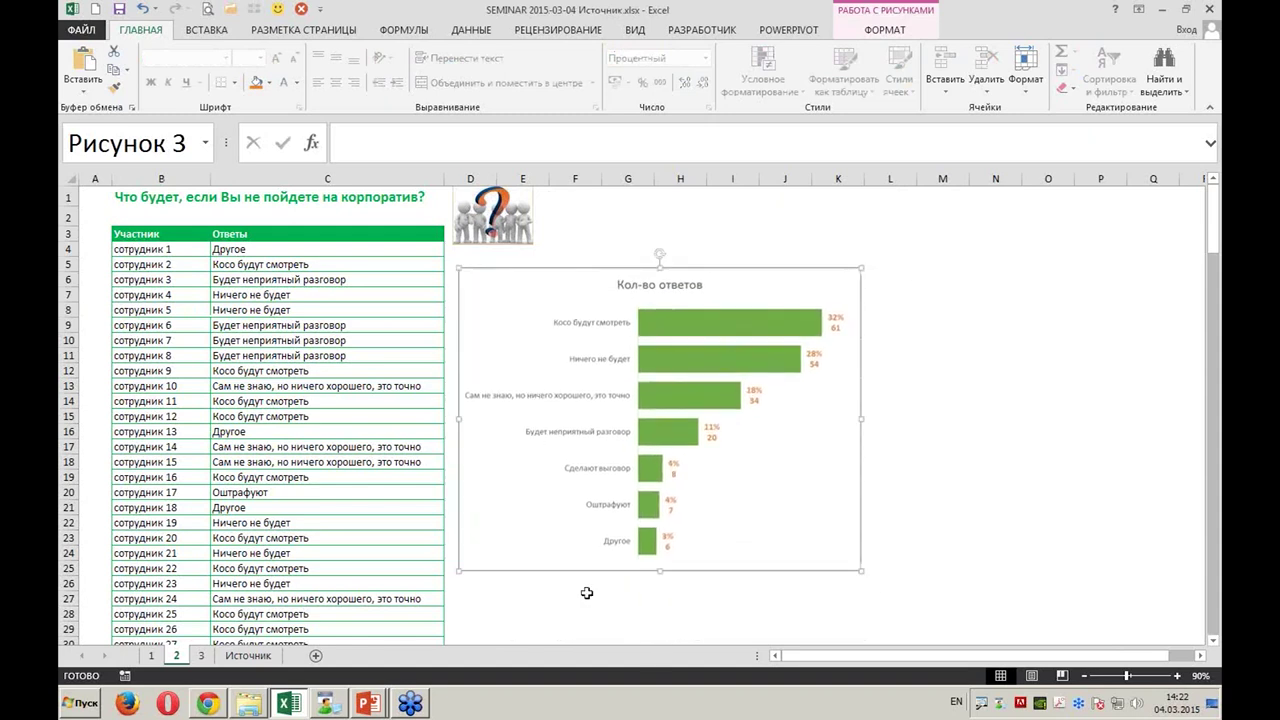
pyautogui.click(268, 310)
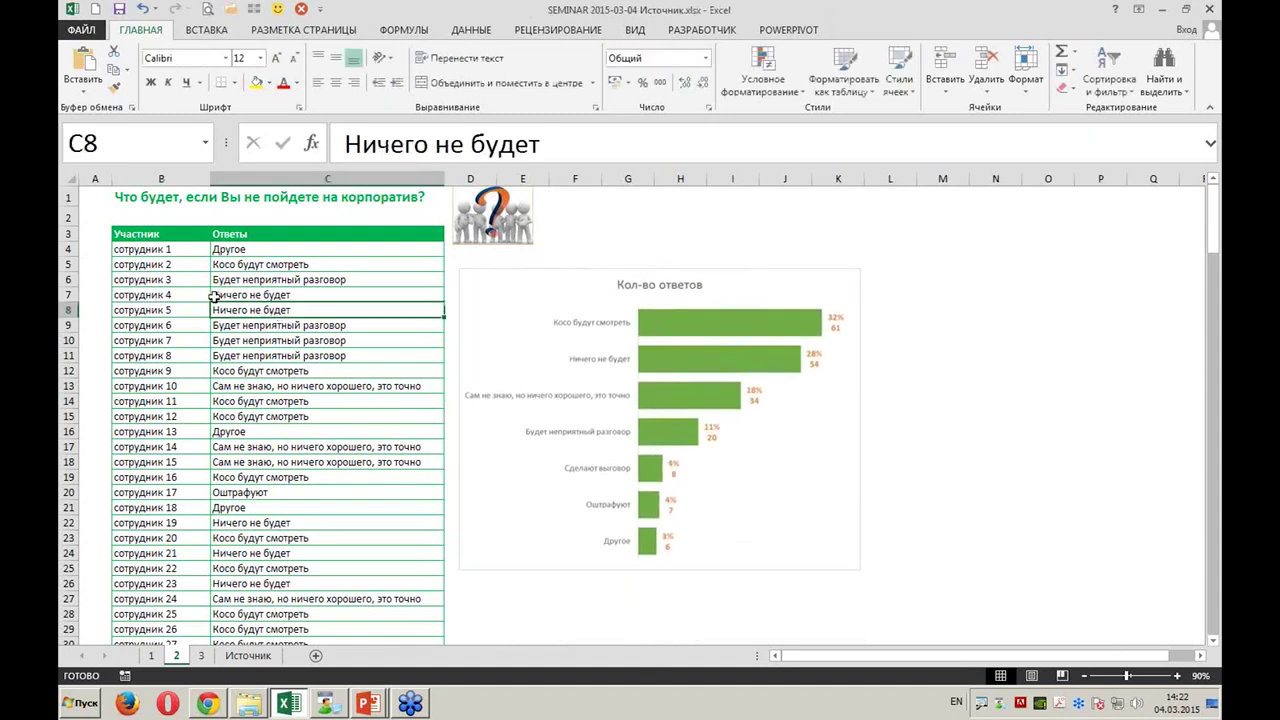
# Check how far the participant data in column B extends, then return to the header
pyautogui.click(182, 298)
pyautogui.hotkey('ctrl', 'Down')
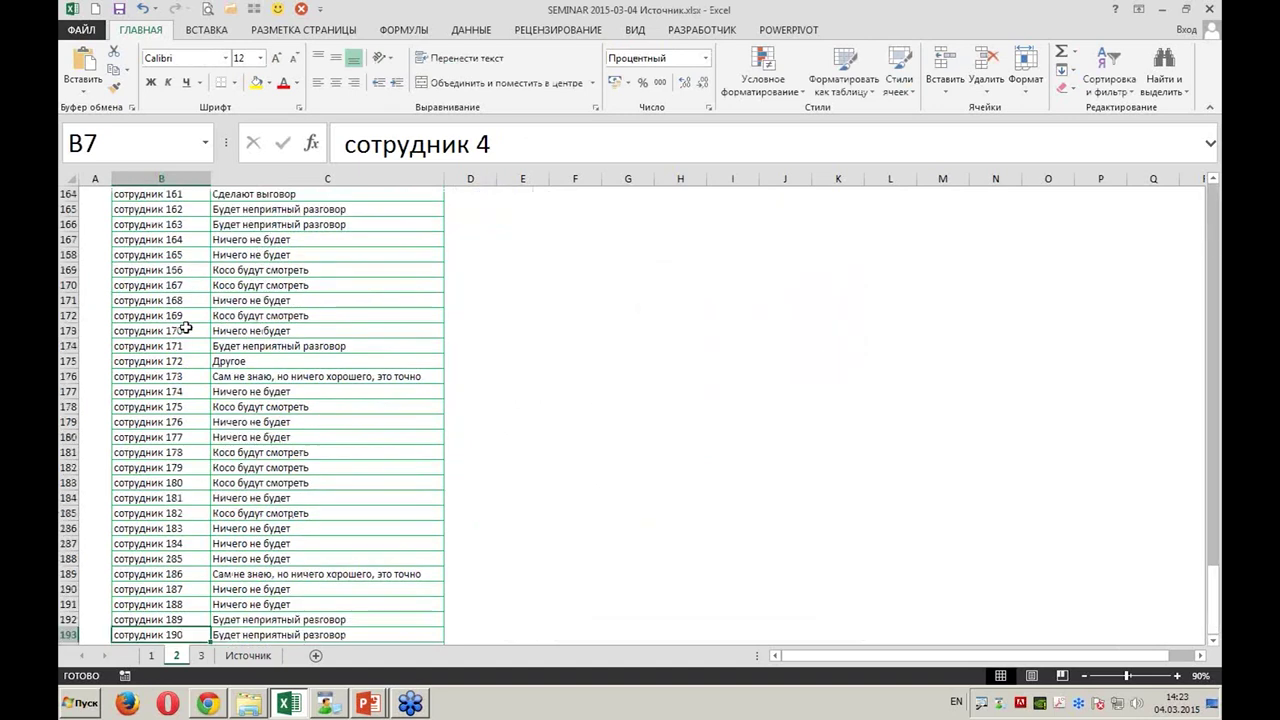
pyautogui.hotkey('ctrl', 'Up')
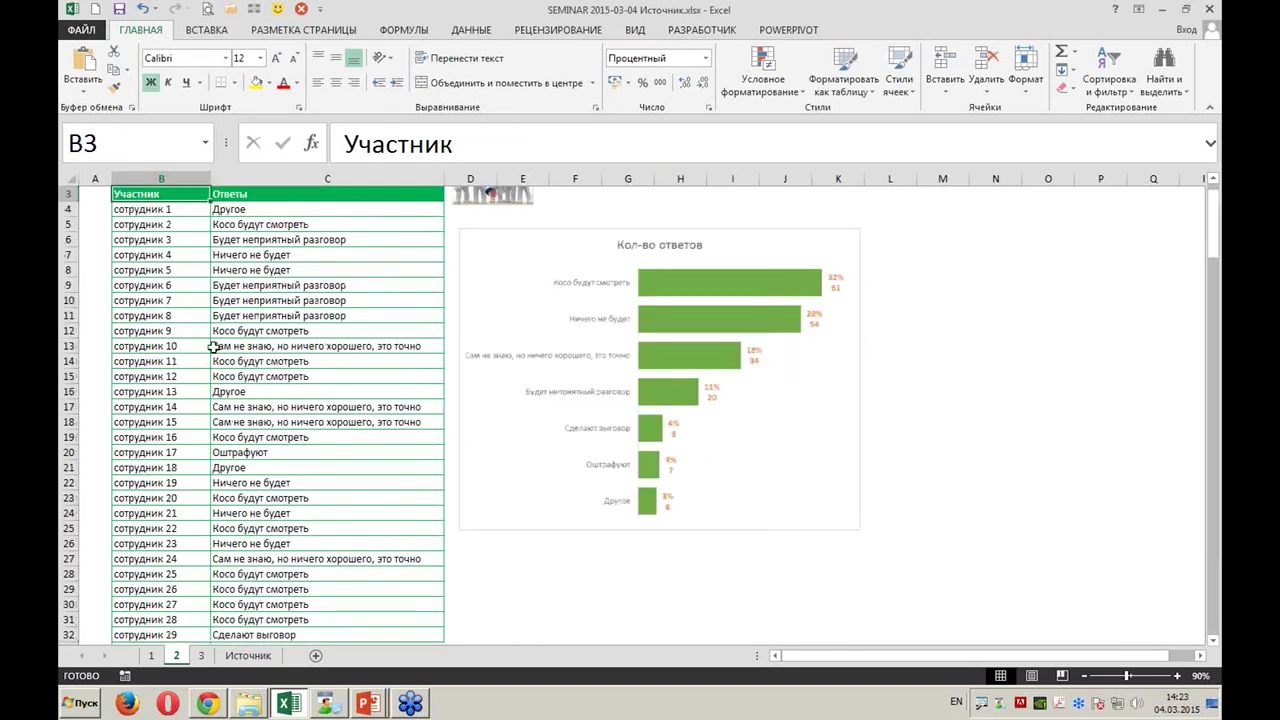
pyautogui.scroll(1, 213, 347)
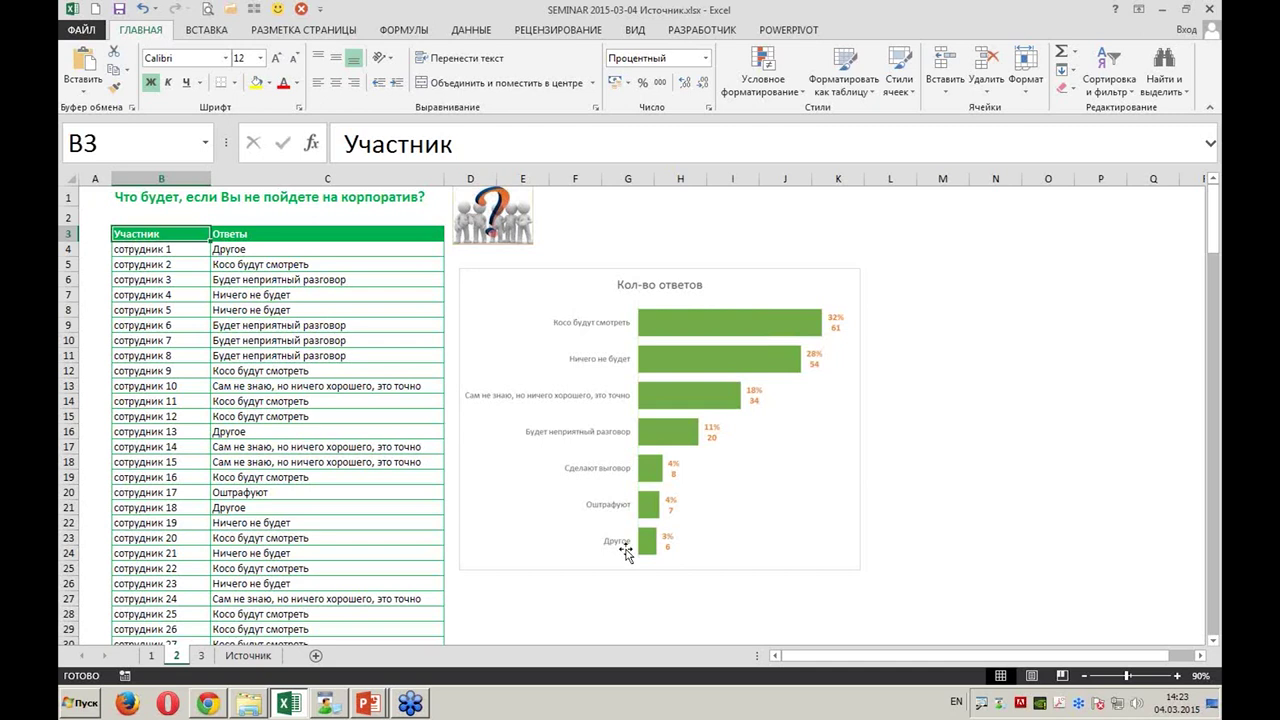
# Move the chart picture over the survey table and select cell C9
pyautogui.moveTo(506, 313)
pyautogui.mouseDown()
pyautogui.moveTo(187, 383)
pyautogui.moveTo(175, 437)
pyautogui.mouseUp()
pyautogui.click(245, 340)
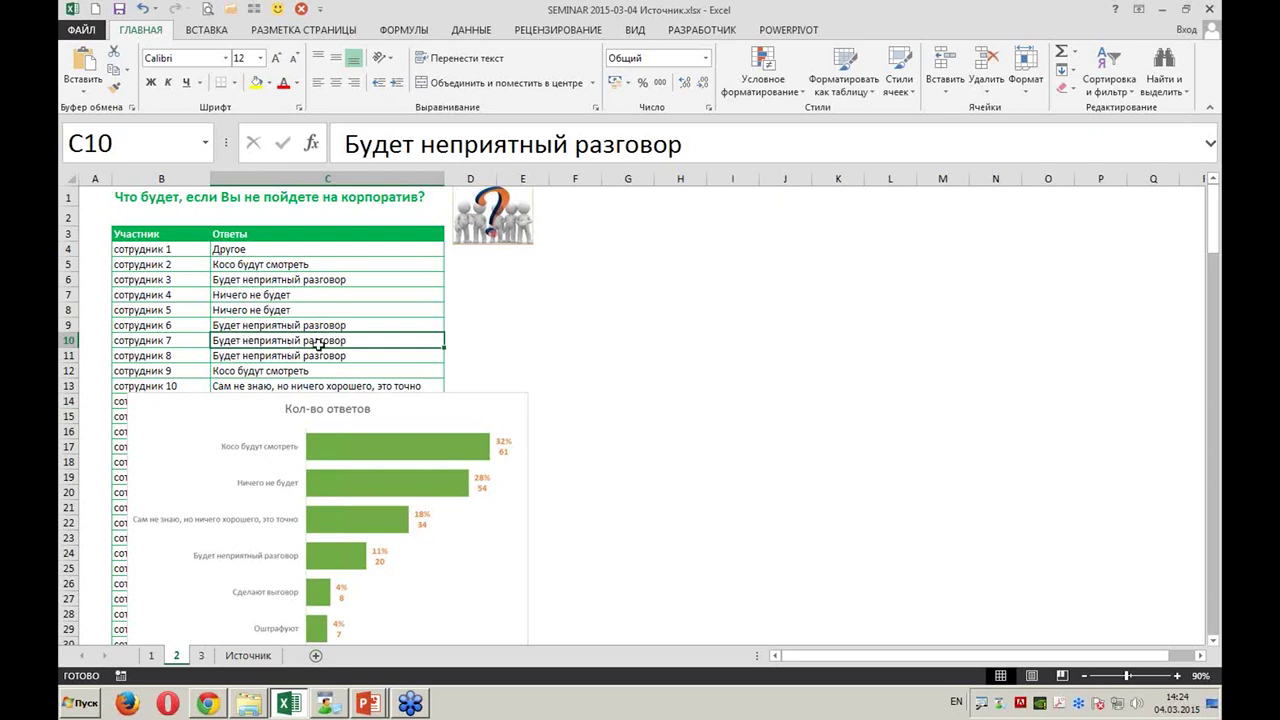
pyautogui.click(322, 324)
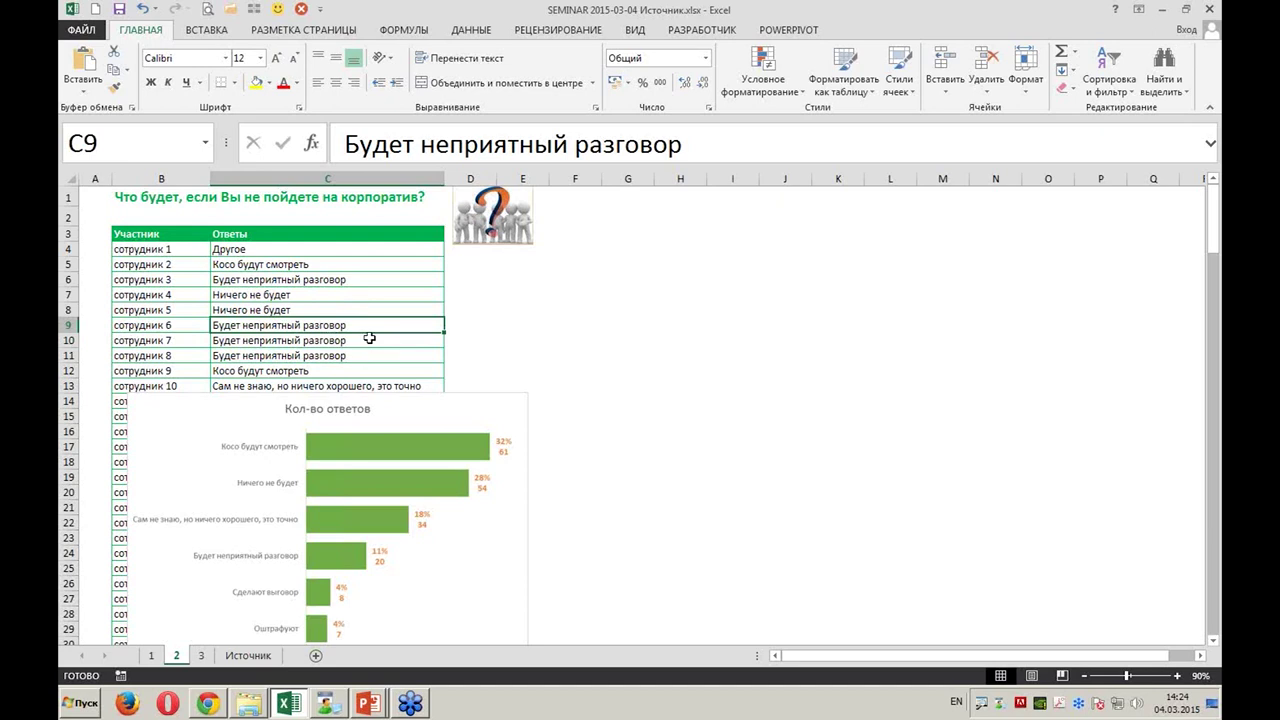
# Insert an empty pivot table from B3:C193 at cell F3 on the existing sheet
pyautogui.click(214, 30)
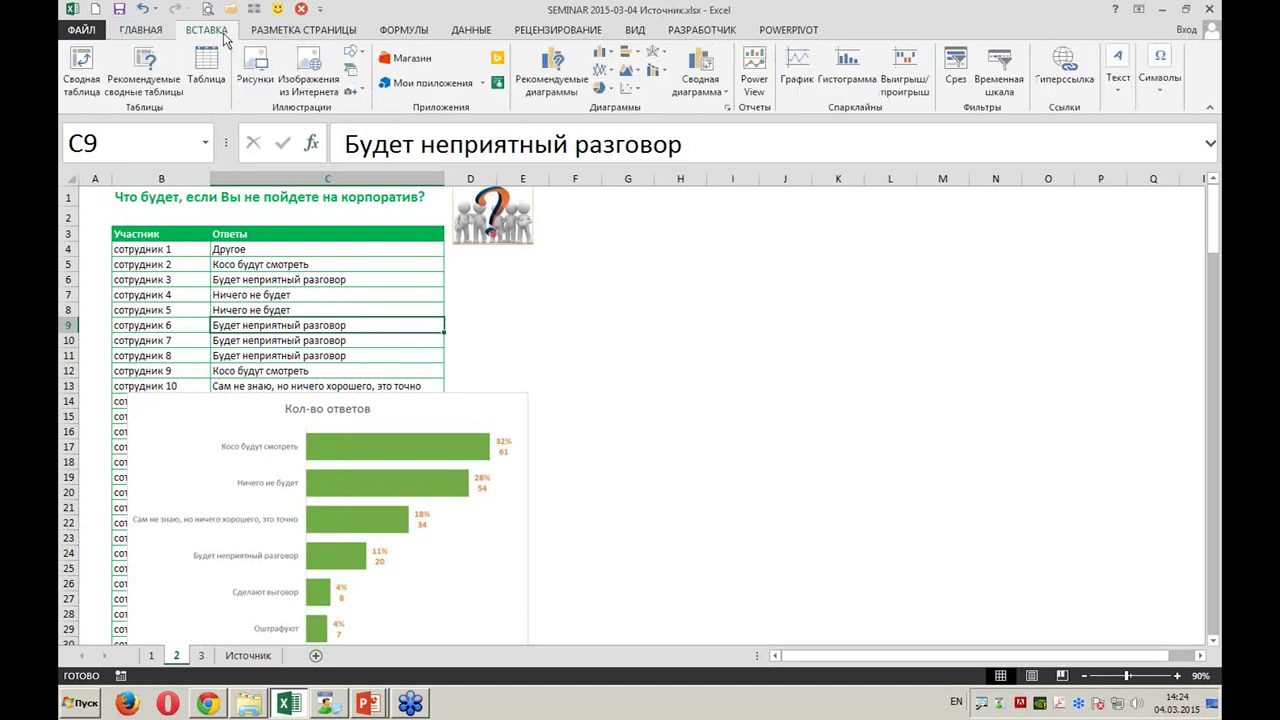
pyautogui.click(82, 66)
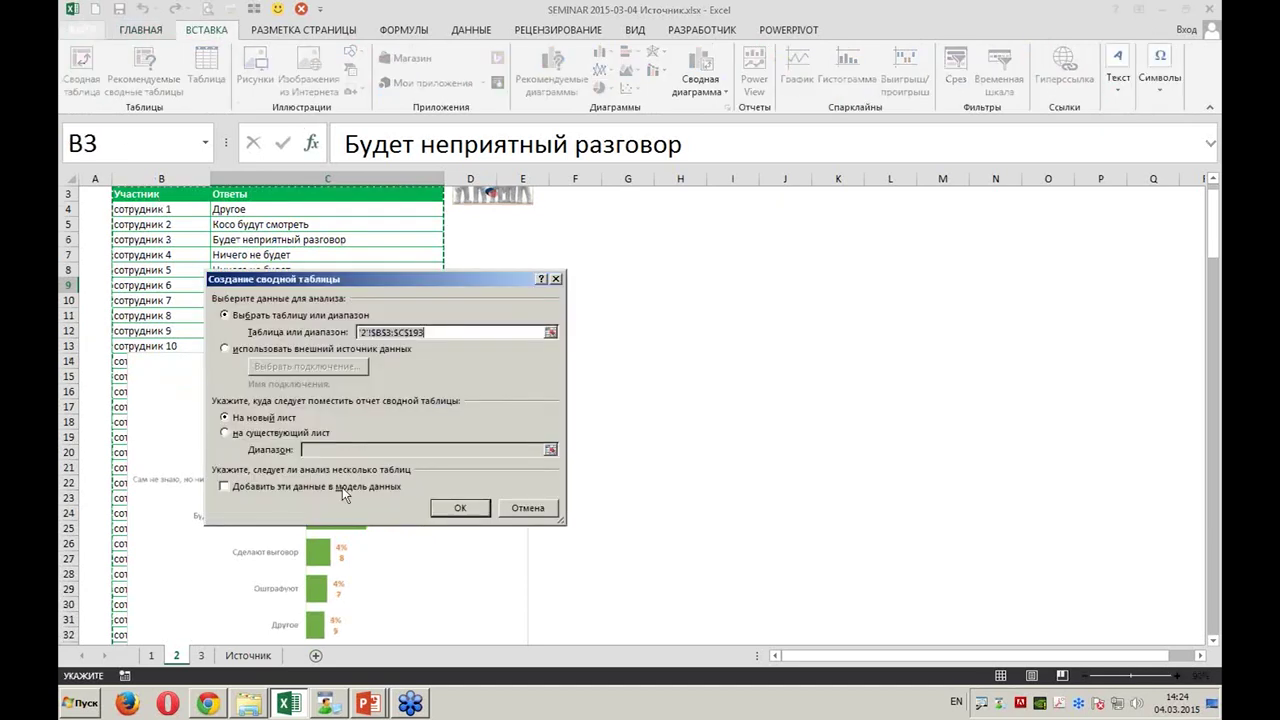
pyautogui.click(298, 434)
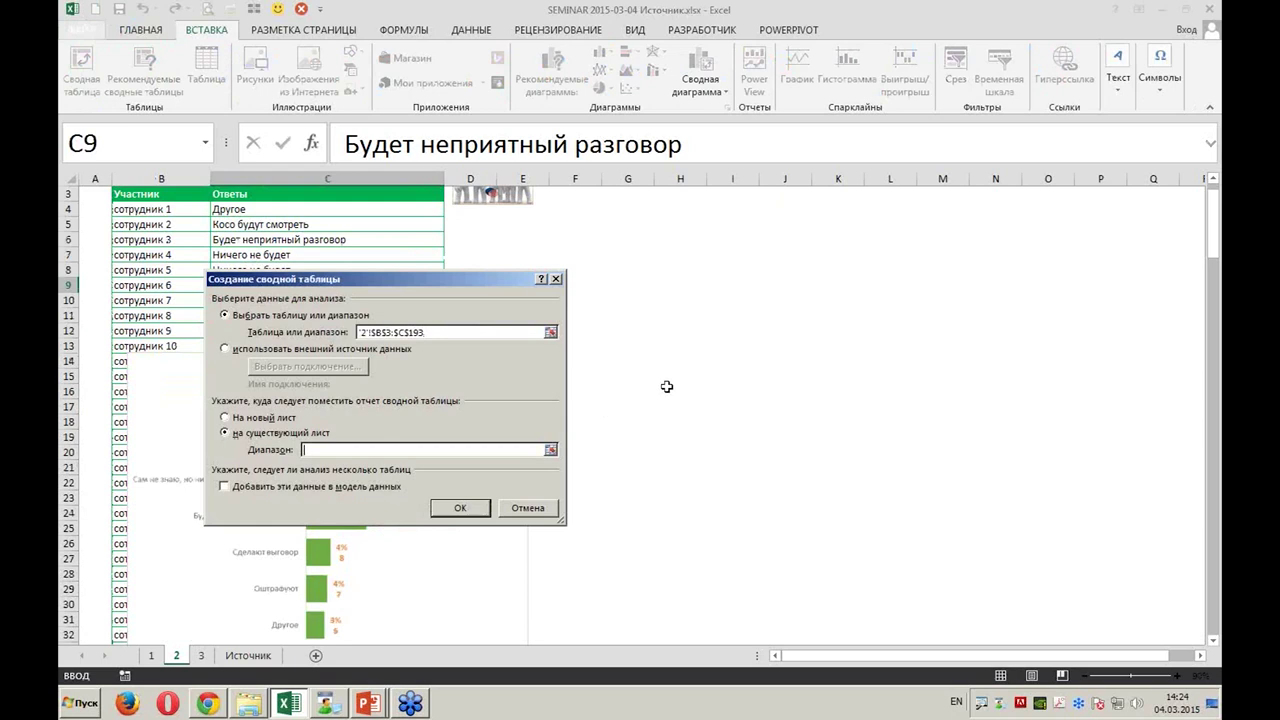
pyautogui.scroll(1, 667, 386)
pyautogui.click(592, 232)
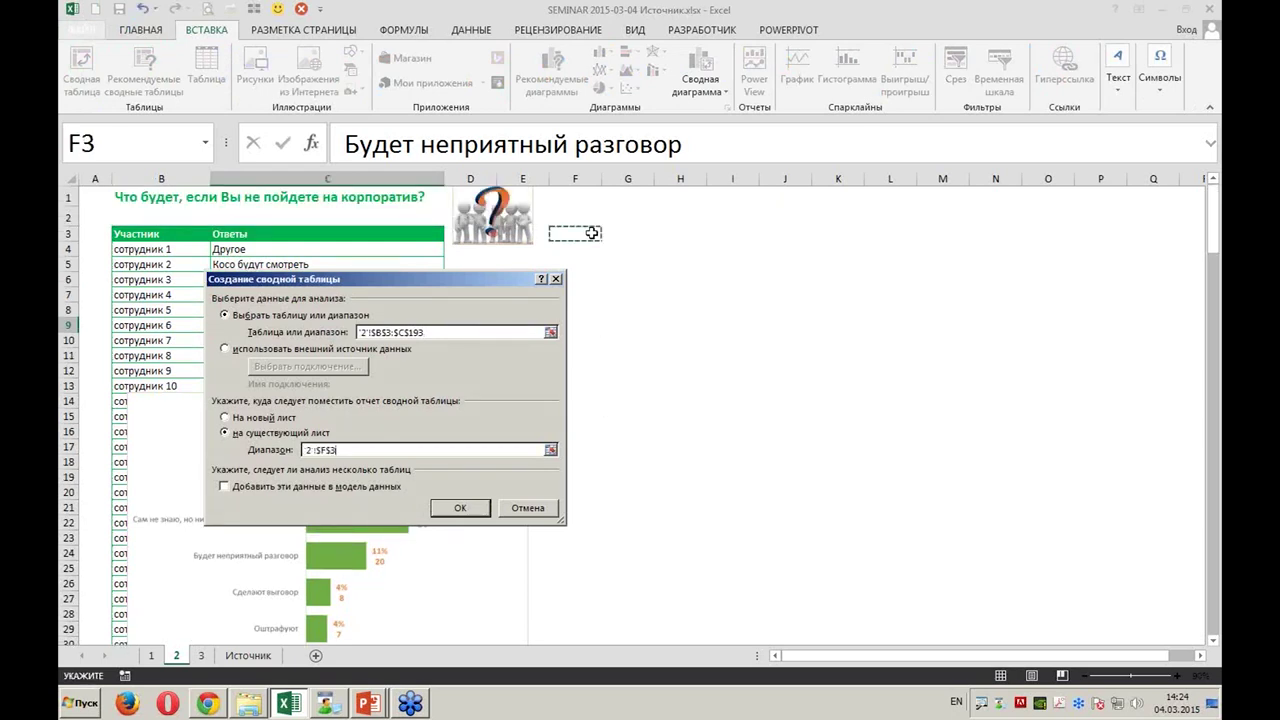
pyautogui.click(466, 510)
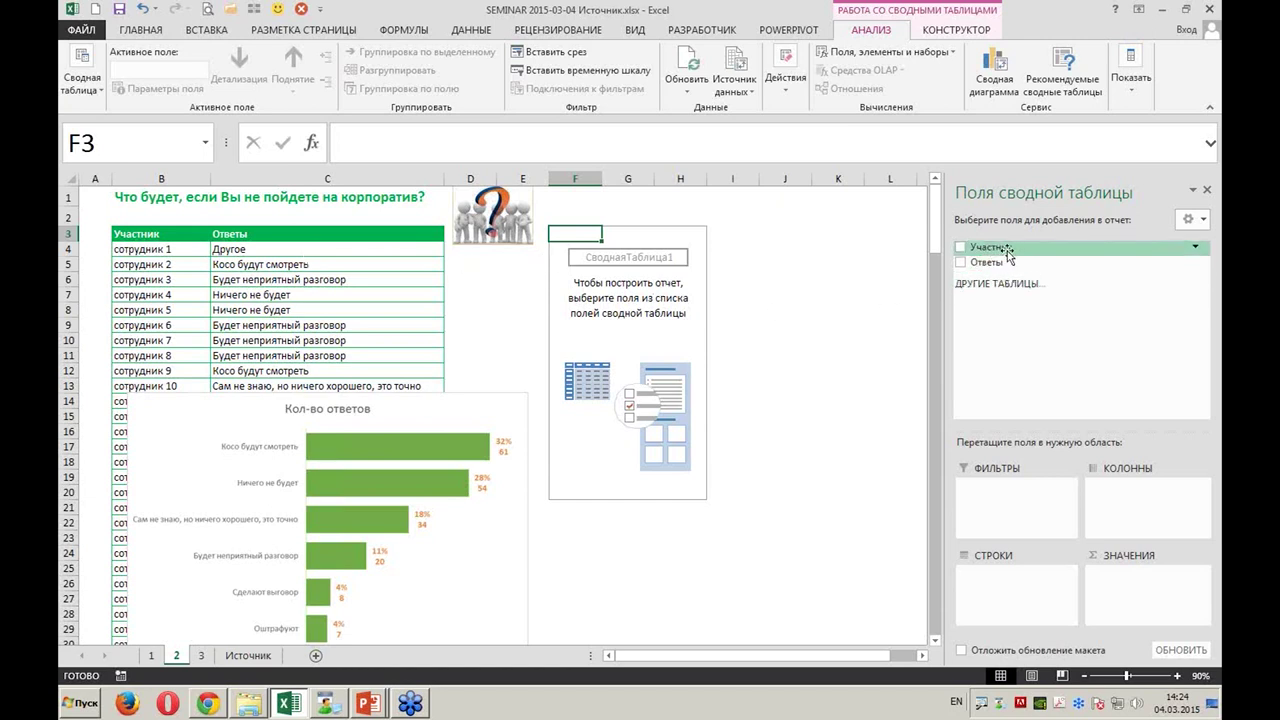
# Put Ответы in the pivot rows and a count of Участник in Values
pyautogui.moveTo(1008, 262); pyautogui.dragTo(1022, 287)
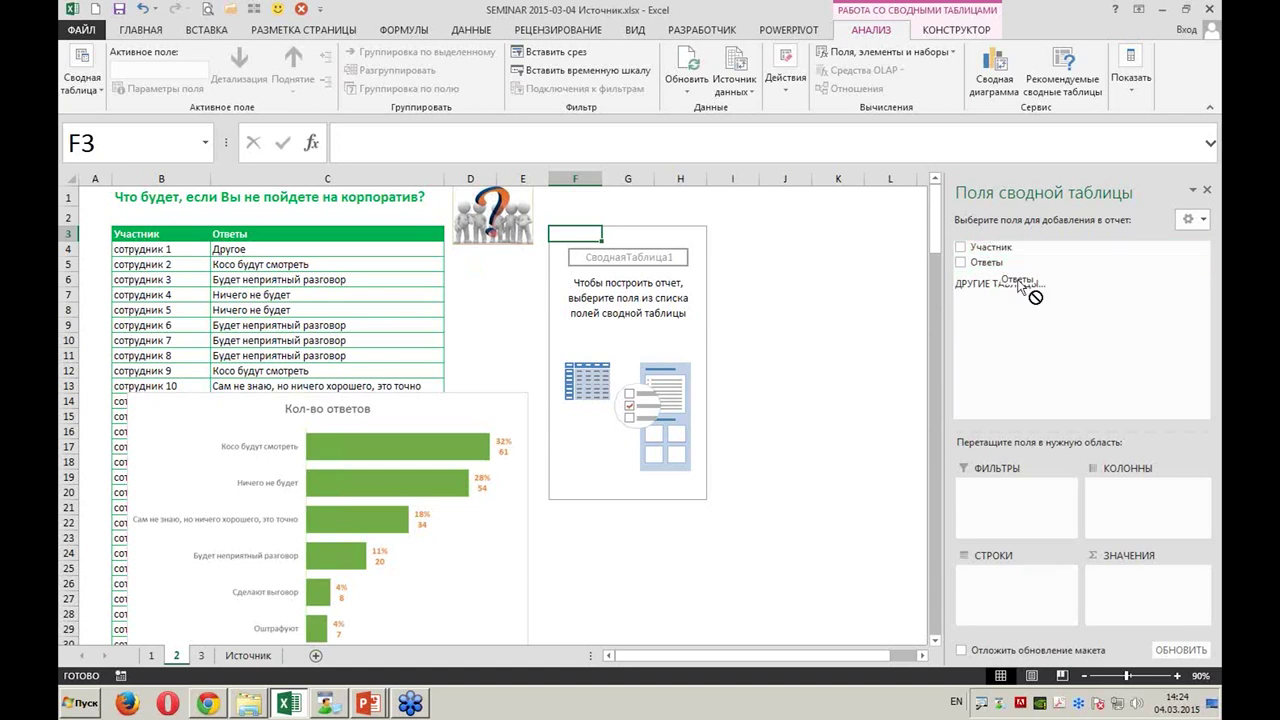
pyautogui.moveTo(1022, 287); pyautogui.dragTo(1045, 605)
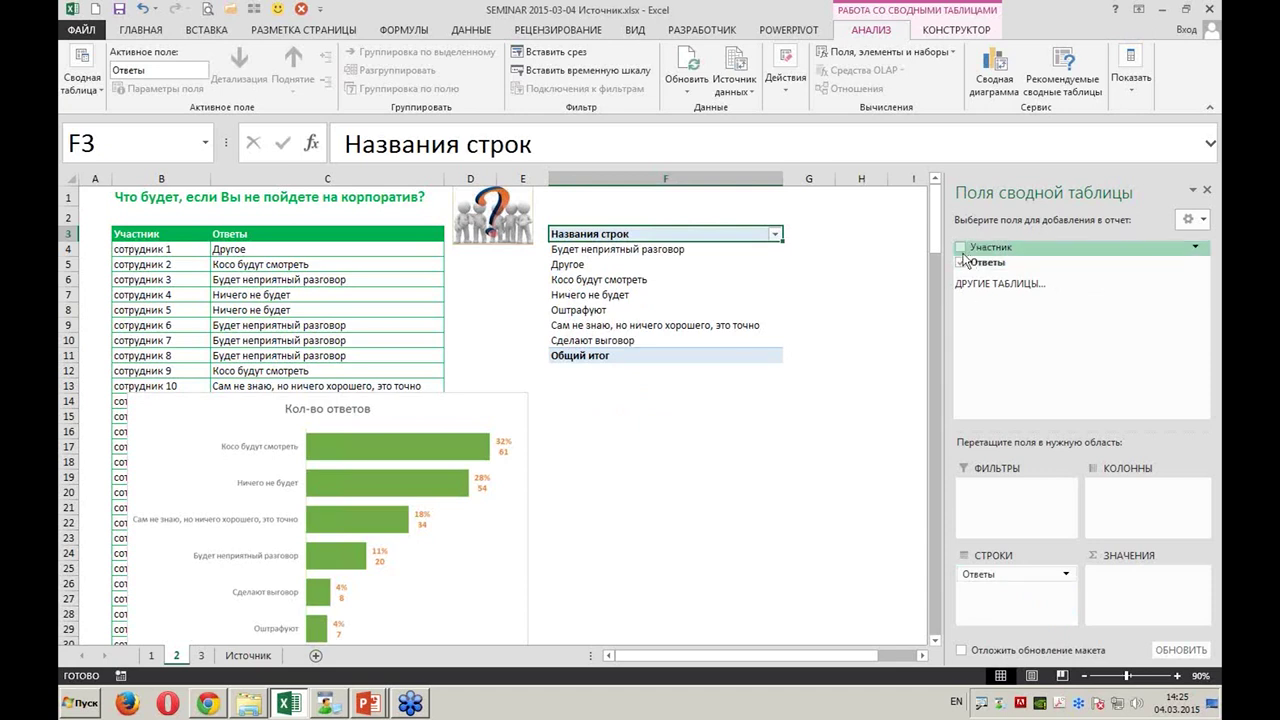
pyautogui.click(960, 248)
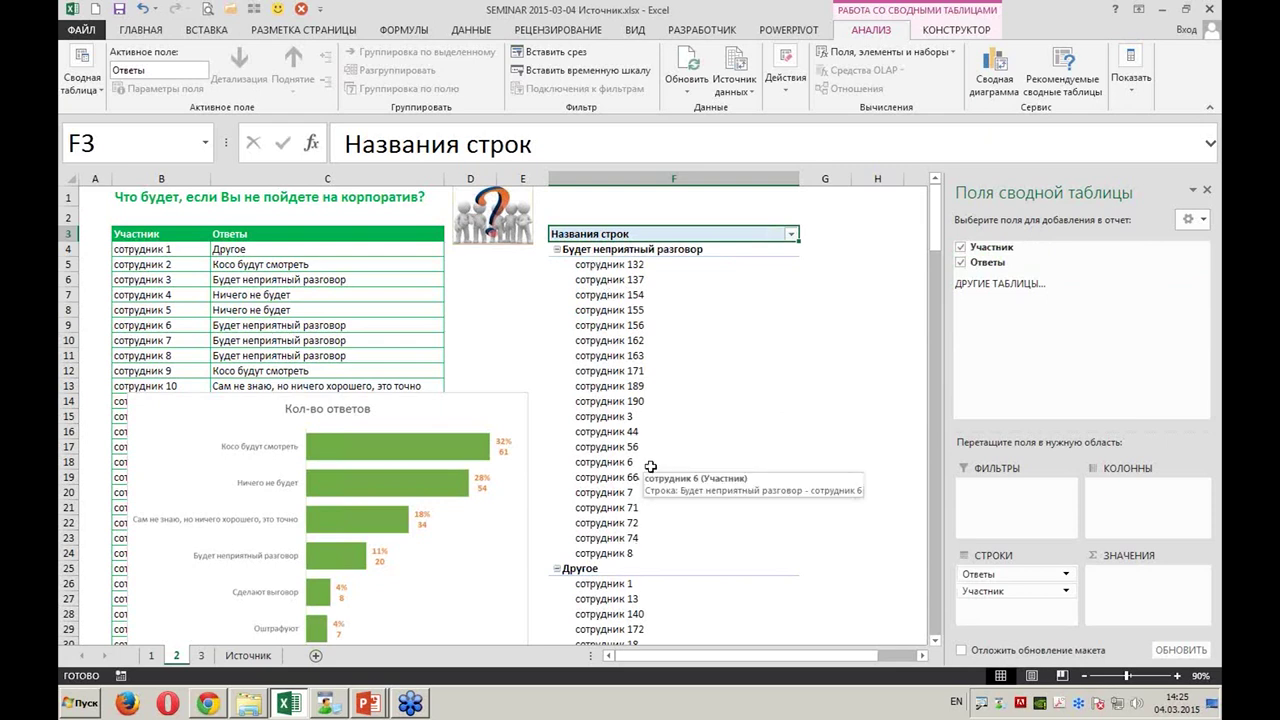
pyautogui.scroll(-6, 652, 410)
pyautogui.scroll(-3, 652, 394)
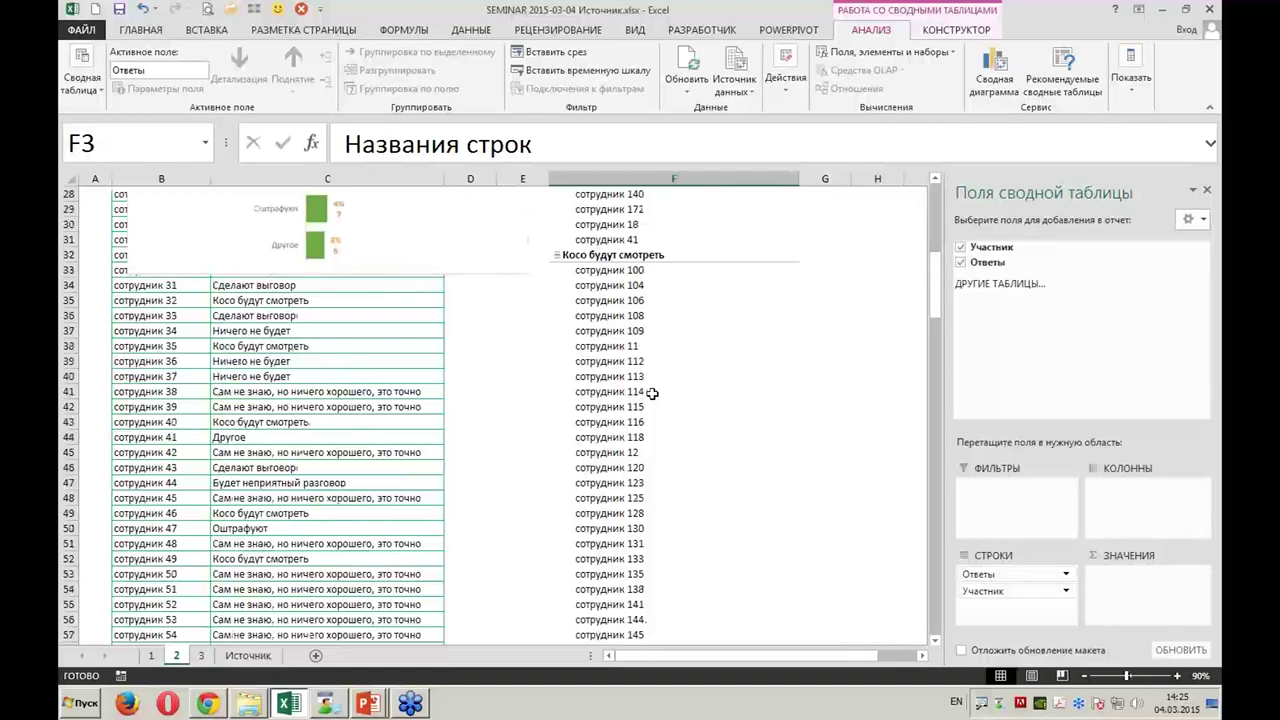
pyautogui.scroll(9, 652, 394)
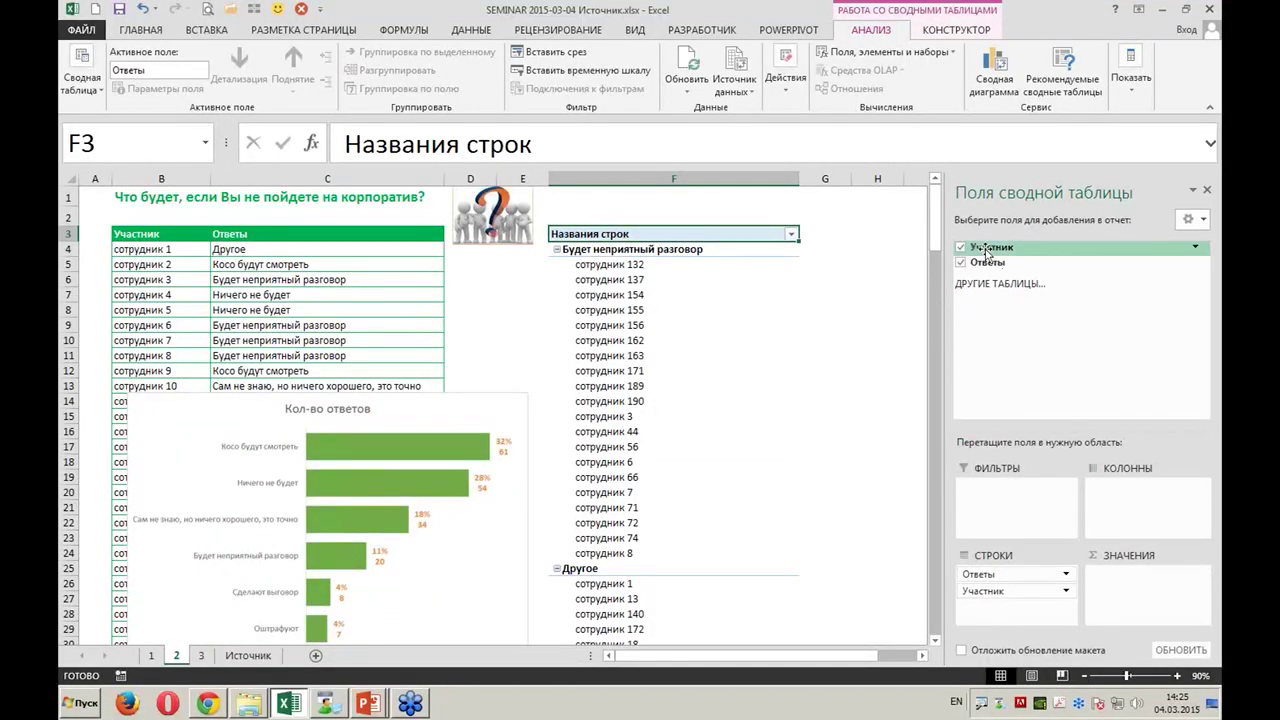
pyautogui.click(960, 247)
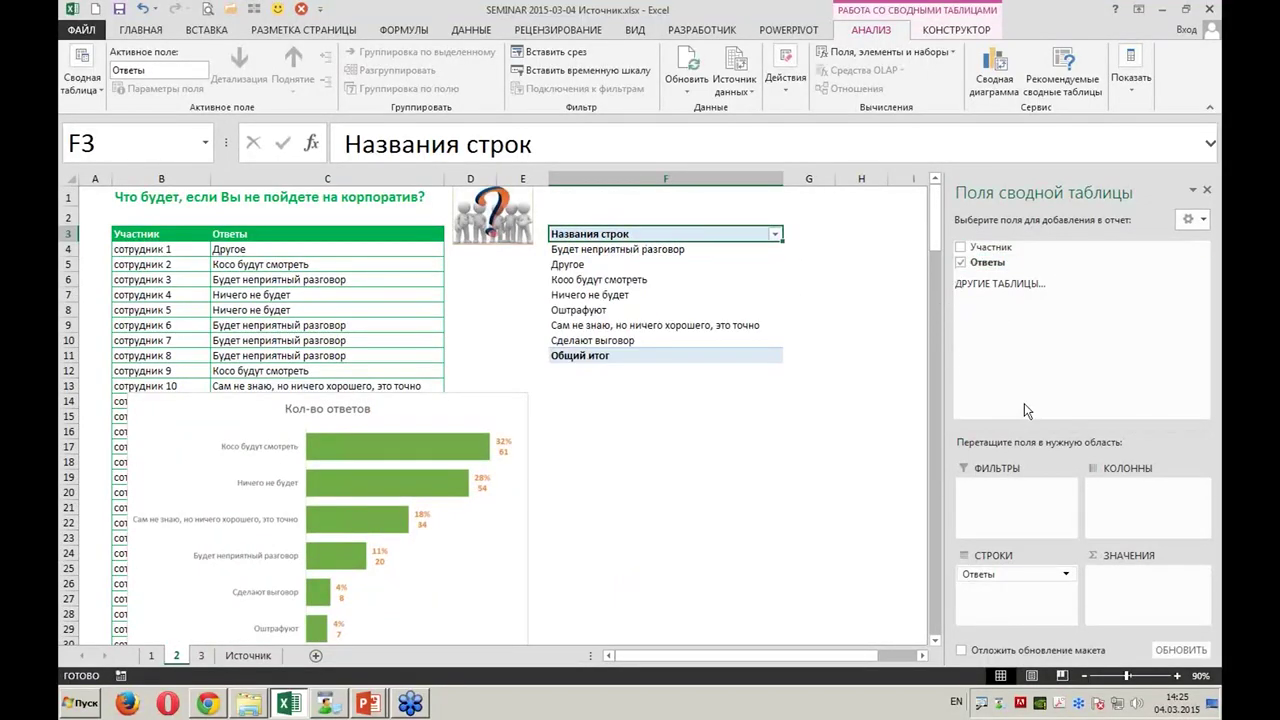
pyautogui.moveTo(995, 247); pyautogui.dragTo(1150, 588)
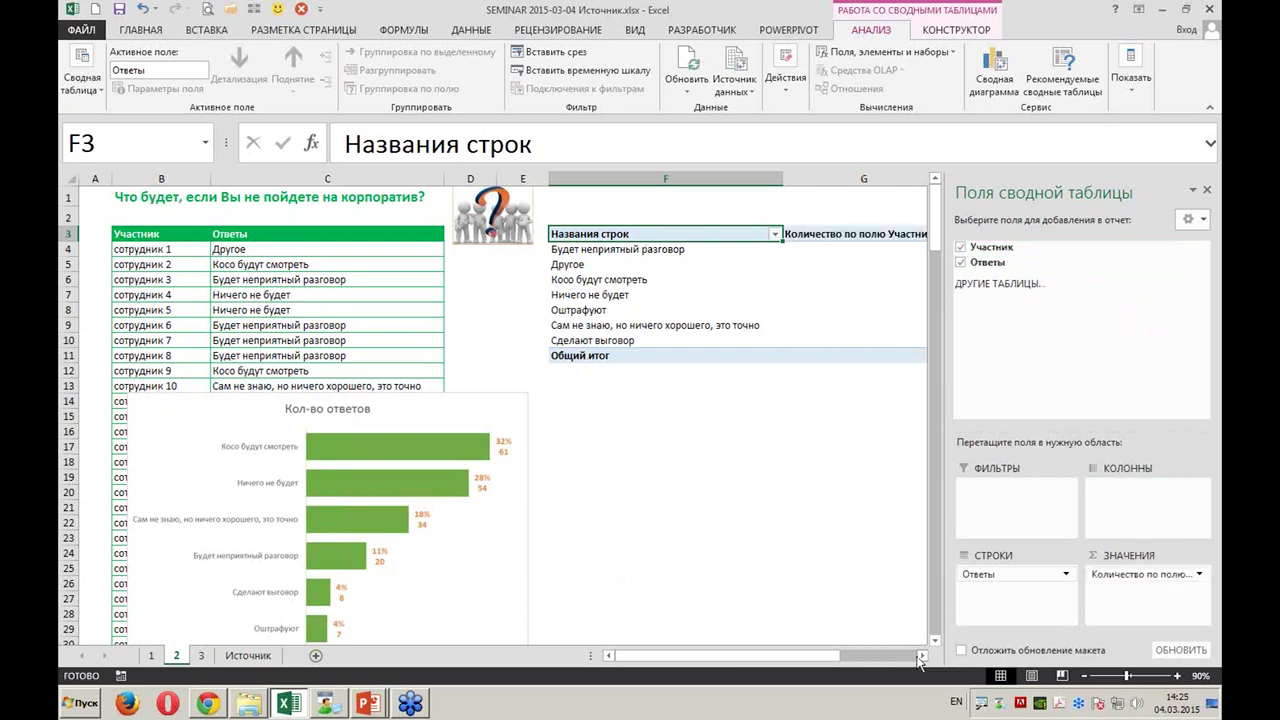
# Rename the G3 count header to 'Количество ответов' and narrow column G to fit
pyautogui.click(922, 656)
pyautogui.click(922, 656)
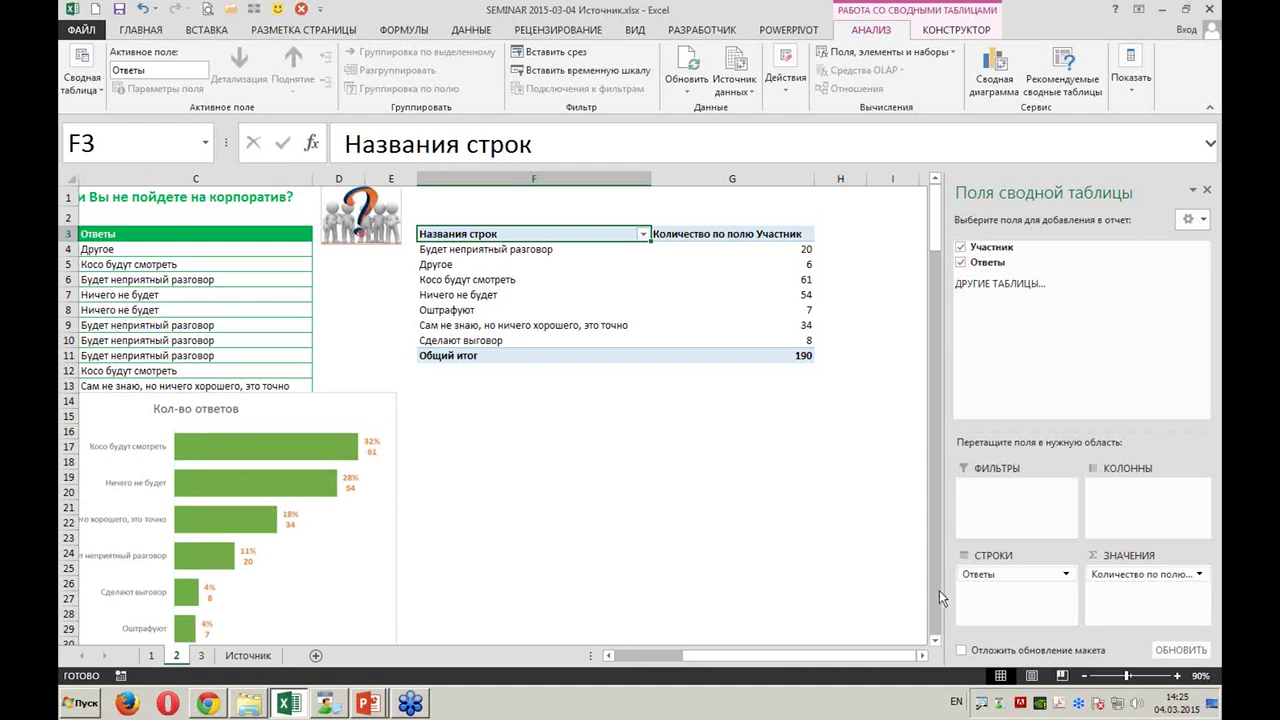
pyautogui.click(737, 230)
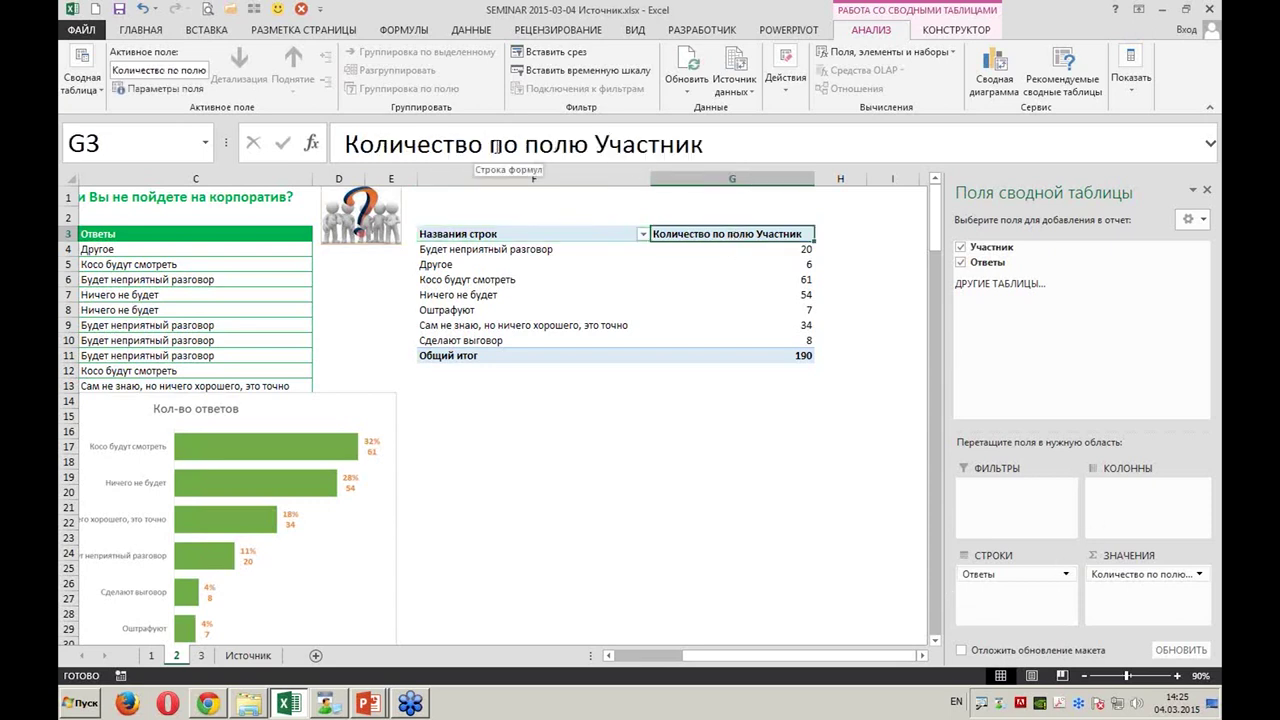
pyautogui.moveTo(486, 146); pyautogui.dragTo(780, 132)
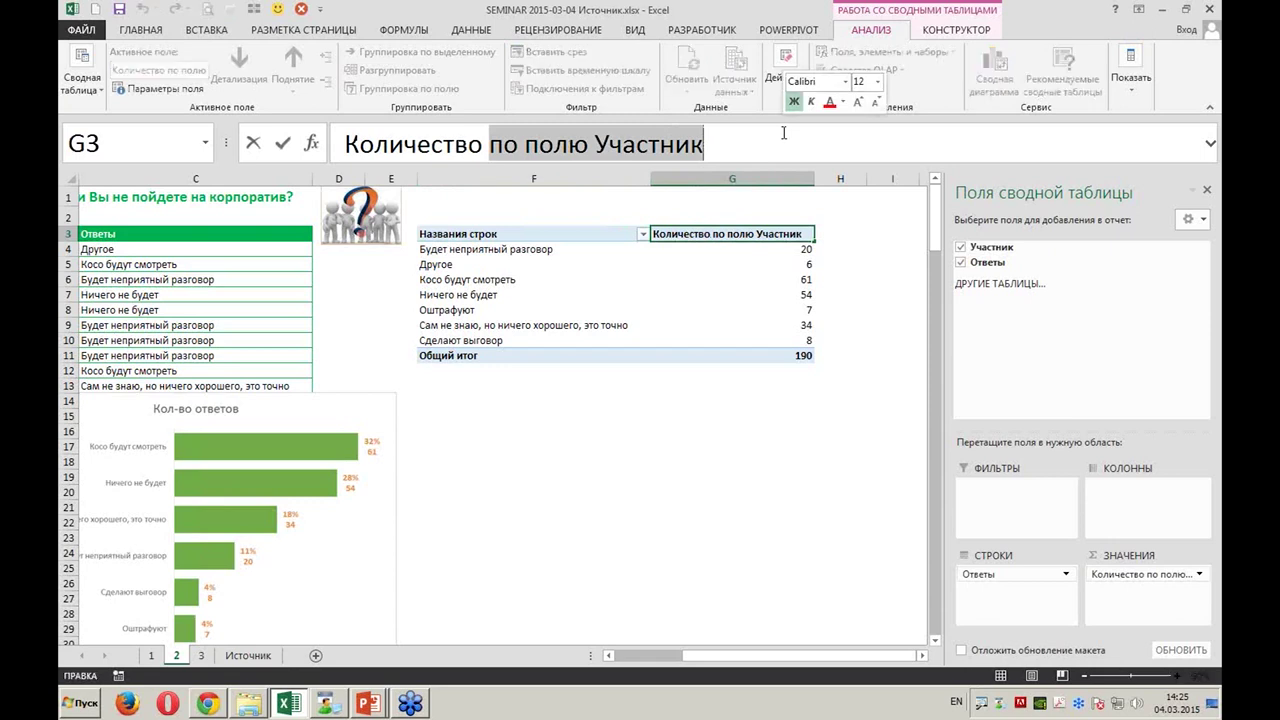
pyautogui.write('jnr')
pyautogui.press('BackSpace')
pyautogui.press('BackSpace')
pyautogui.press('BackSpace')
pyautogui.hotkey('alt', 'shift')
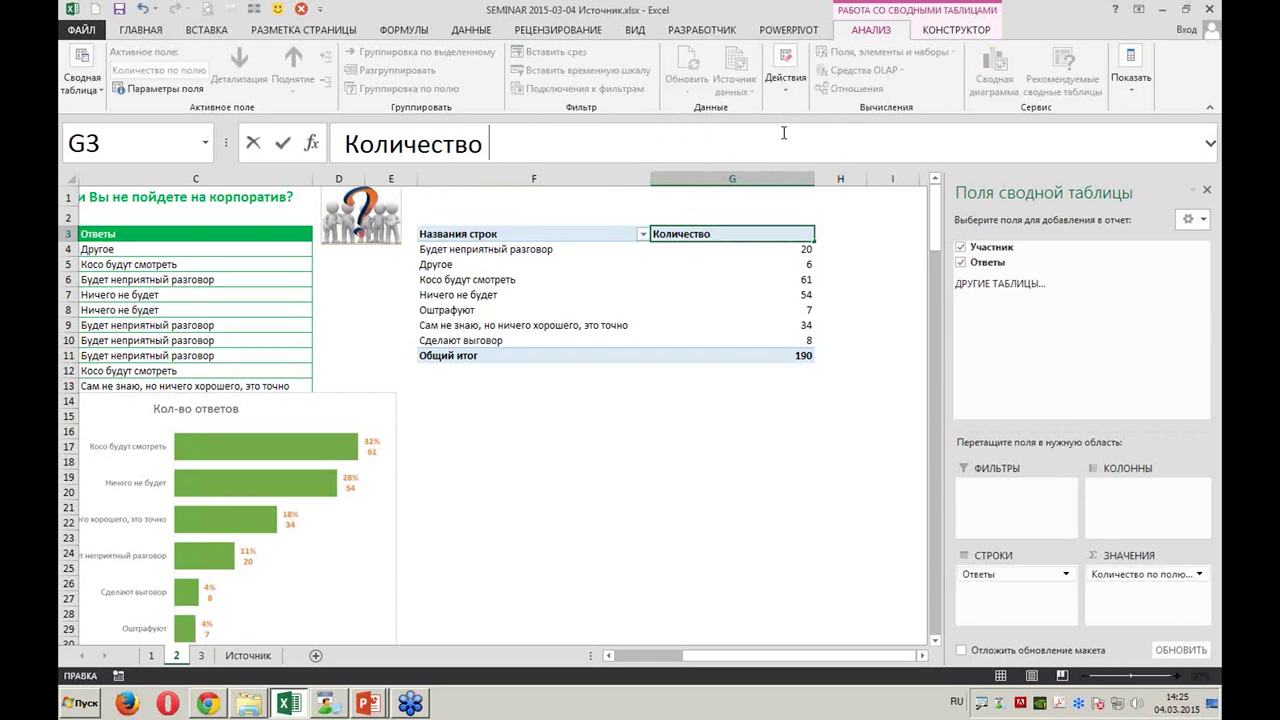
pyautogui.write('ответов')
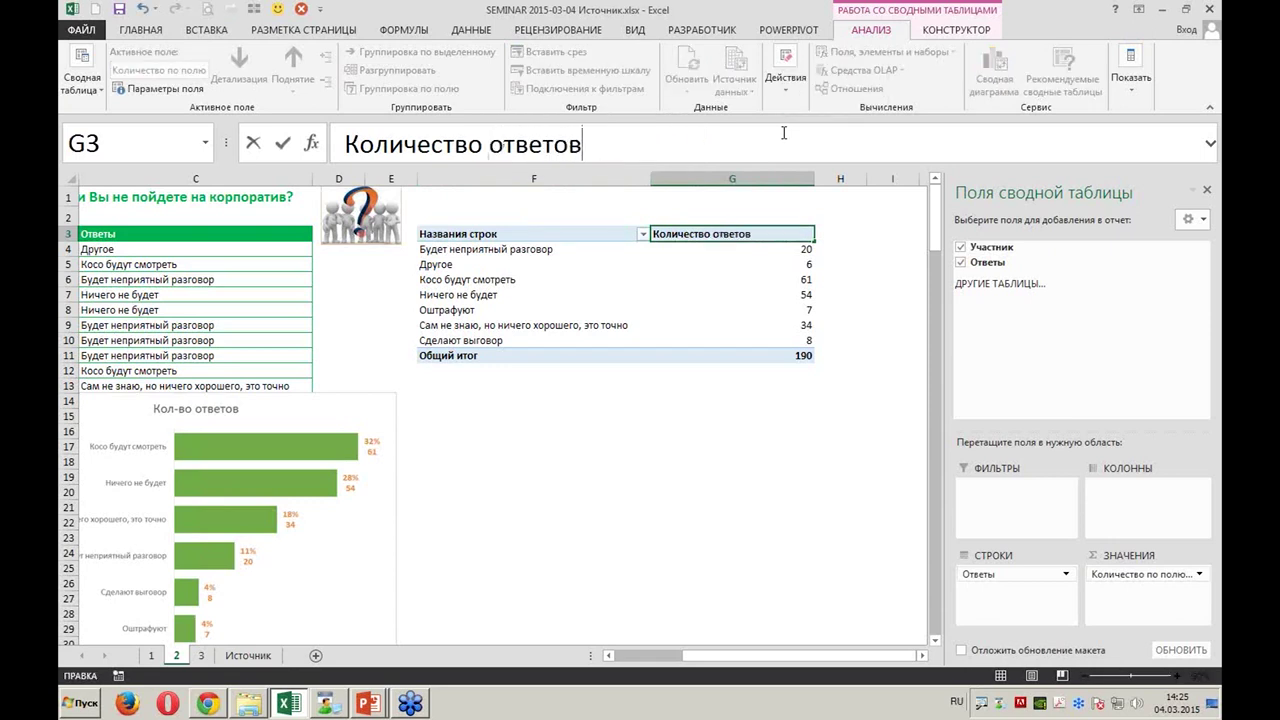
pyautogui.press('Return')
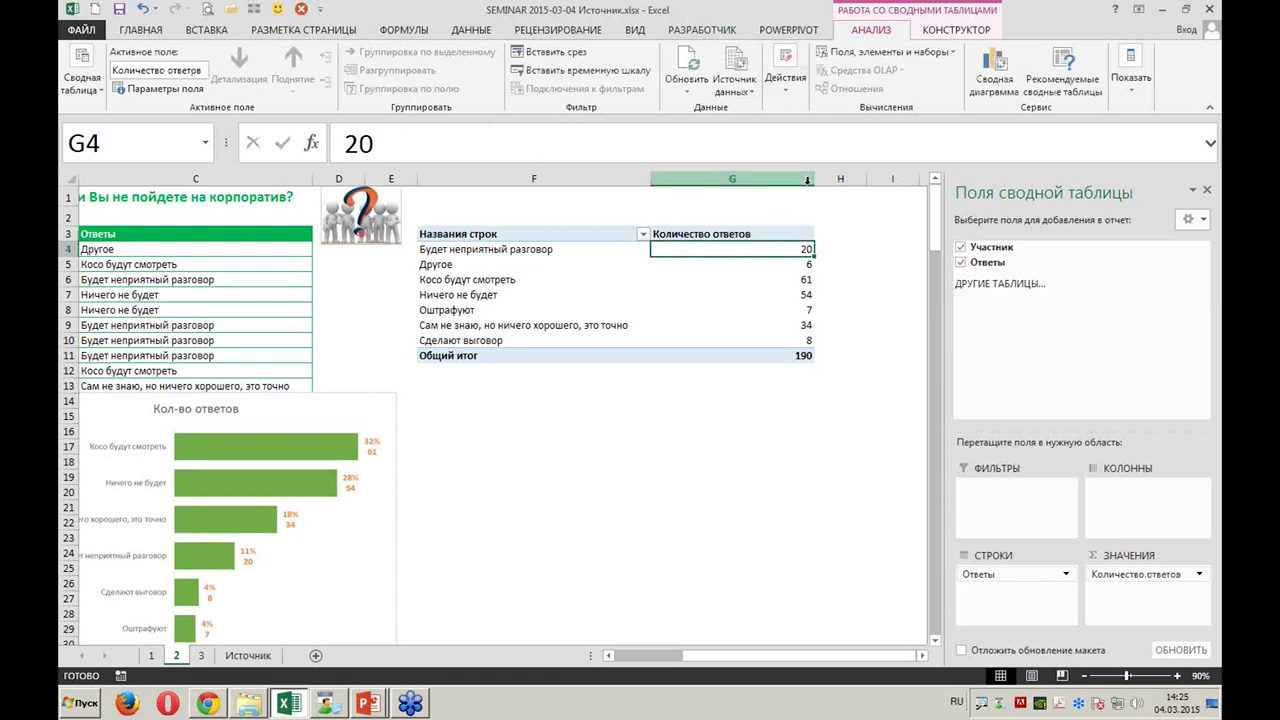
pyautogui.moveTo(813, 178); pyautogui.dragTo(758, 178)
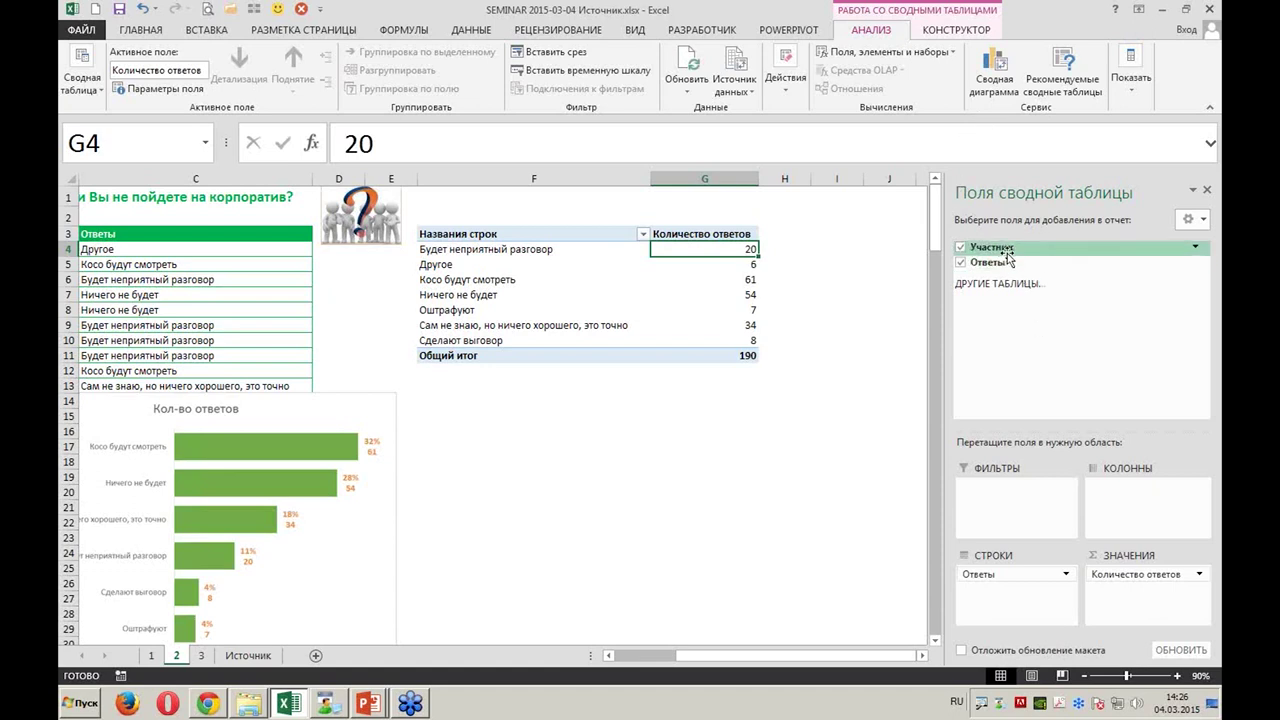
# Add a second Участник count to Values, shown as percent of the grand total
pyautogui.moveTo(990, 247); pyautogui.dragTo(1166, 612)
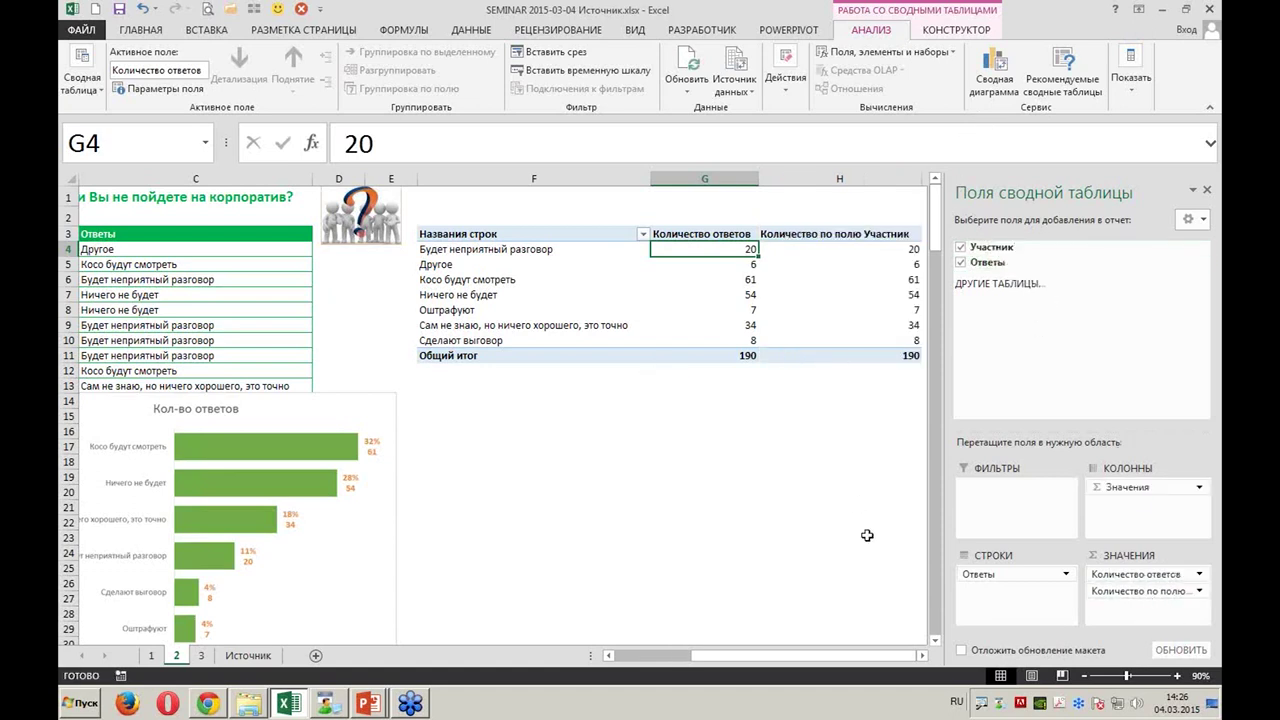
pyautogui.click(921, 655)
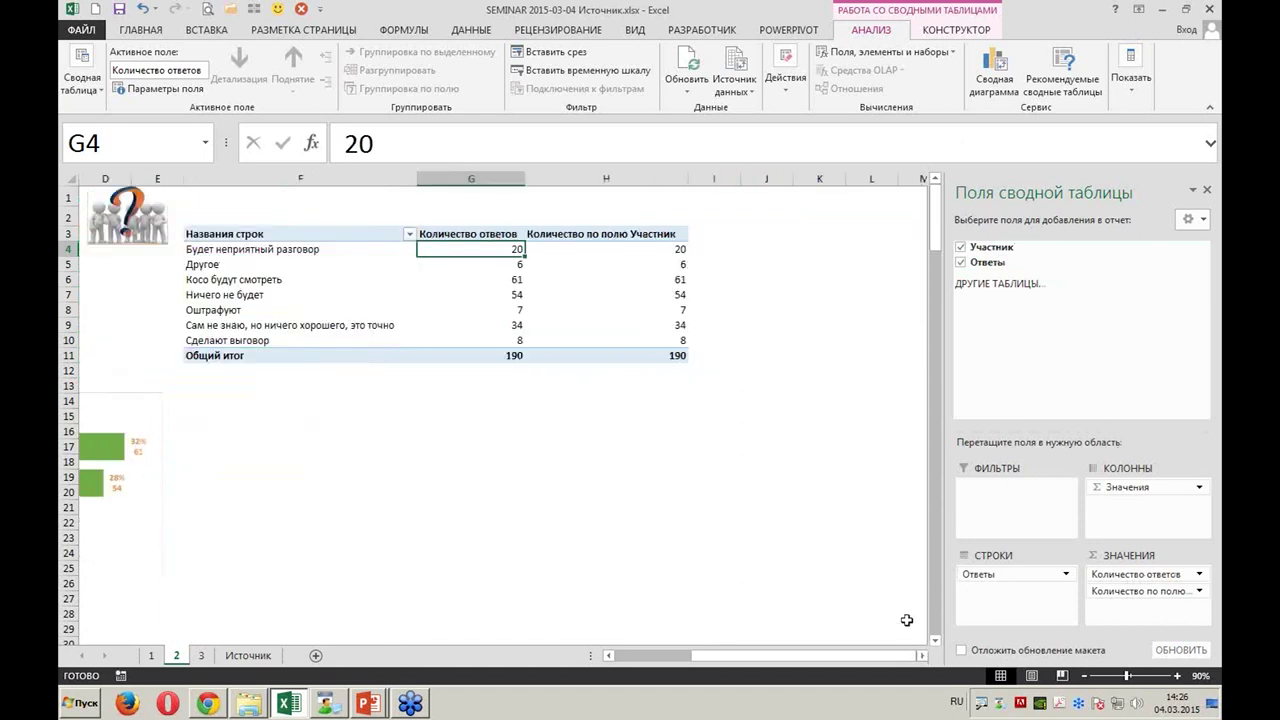
pyautogui.rightClick(636, 297)
pyautogui.moveTo(731, 448)
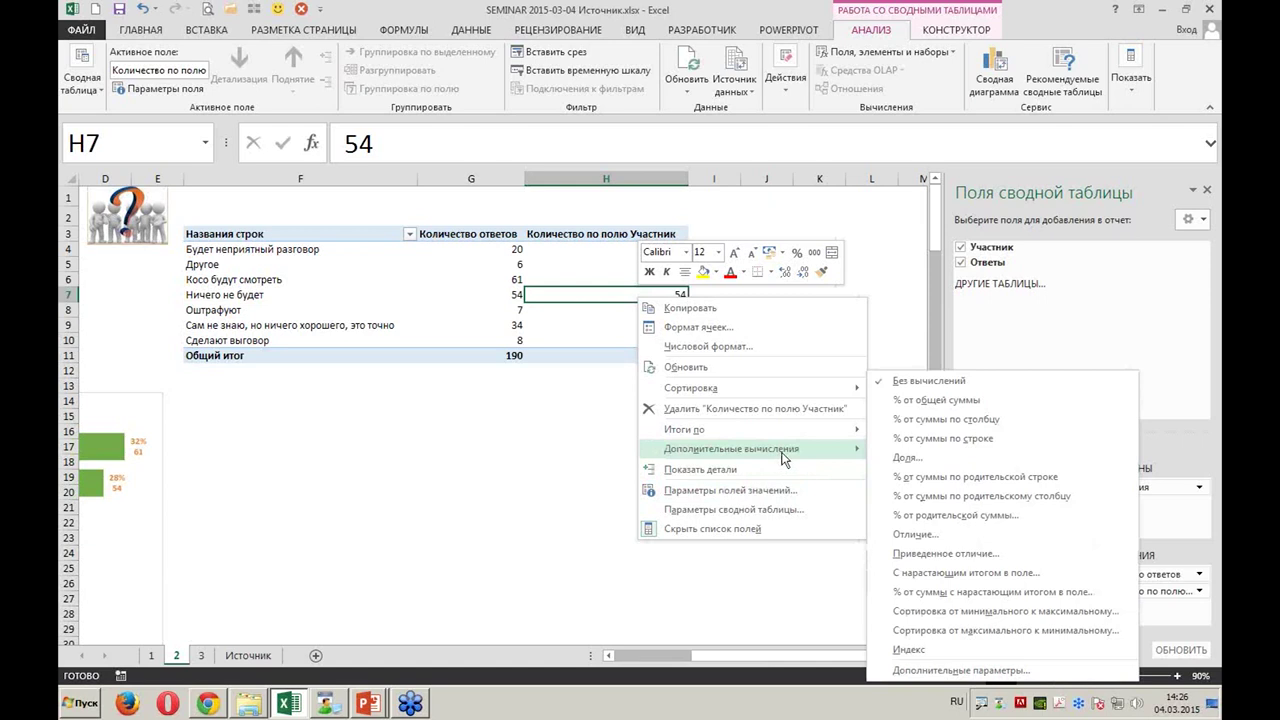
pyautogui.click(943, 430)
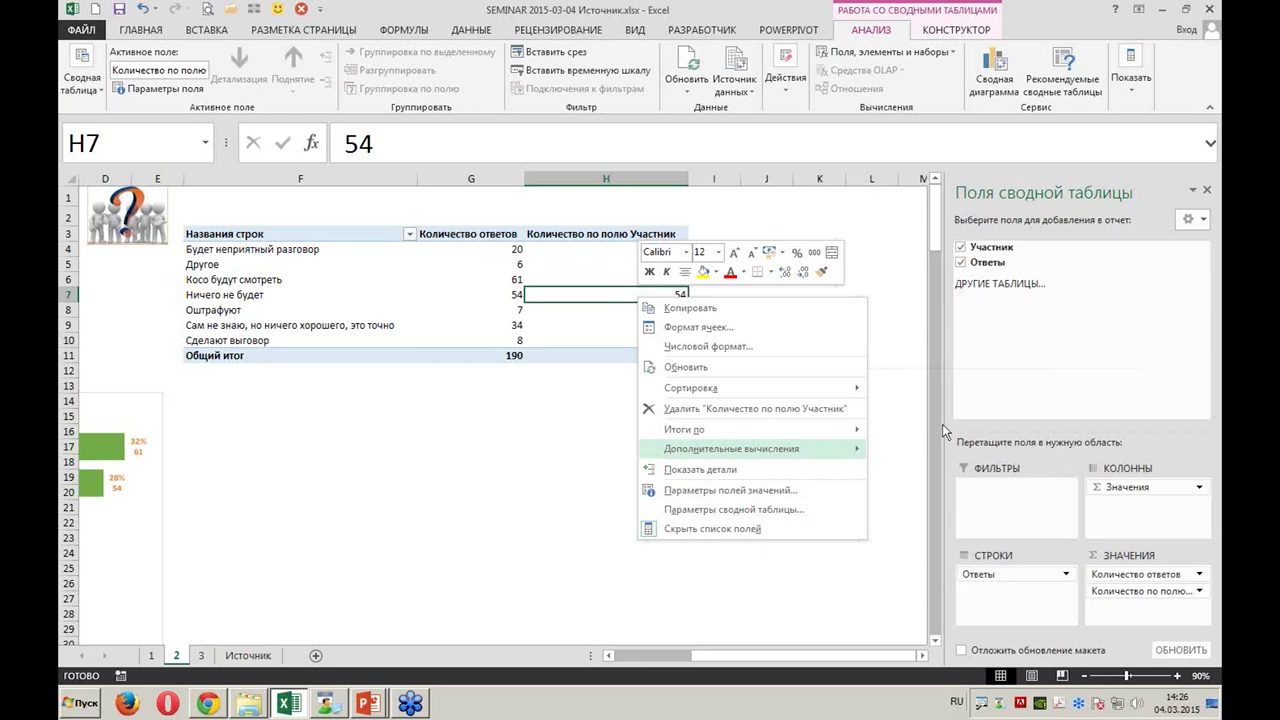
pyautogui.click(600, 233)
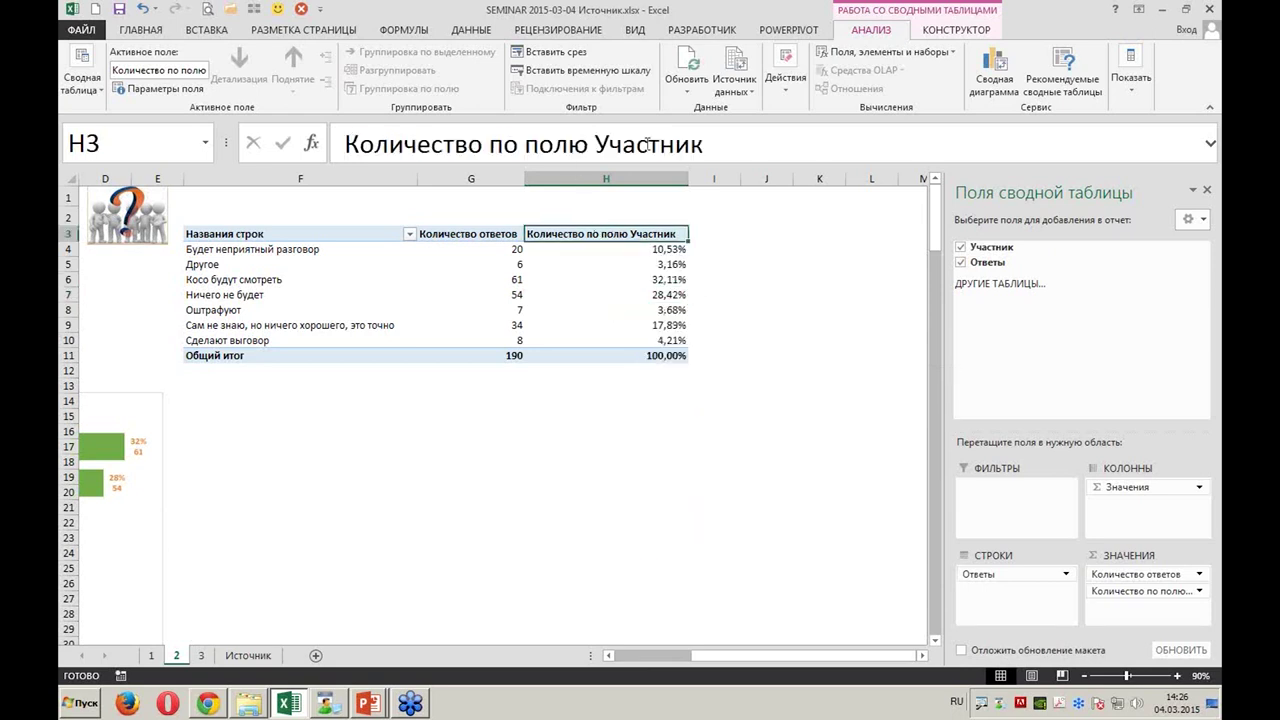
# Rename the new header to 'Количество ответов, %' and autofit column H
pyautogui.moveTo(704, 143); pyautogui.dragTo(493, 145)
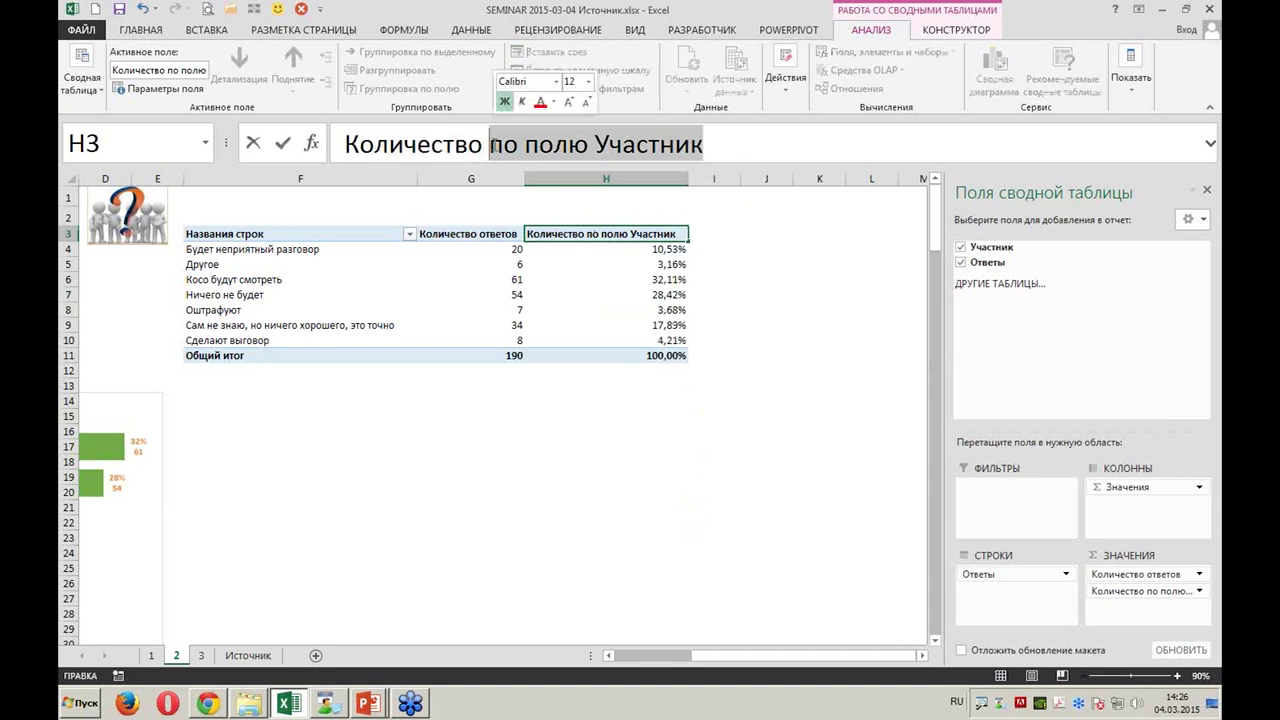
pyautogui.write('ответов')
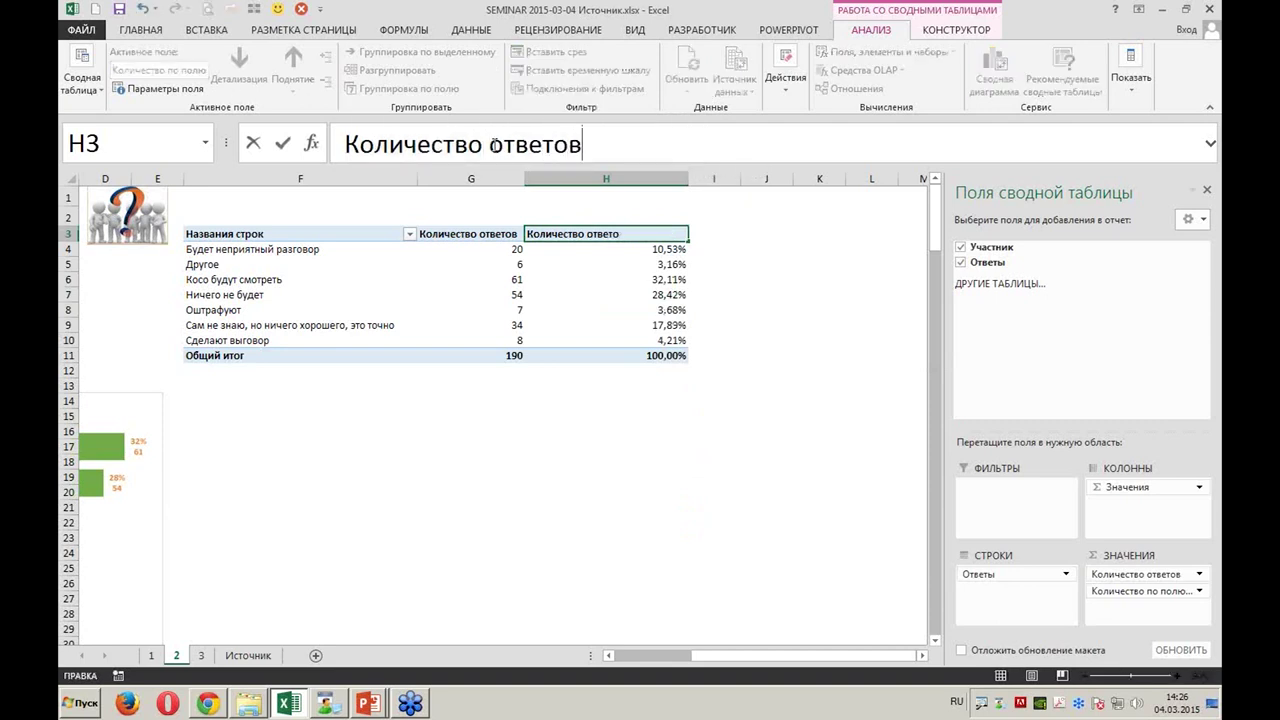
pyautogui.write(', ')
pyautogui.write('%')
pyautogui.press('Return')
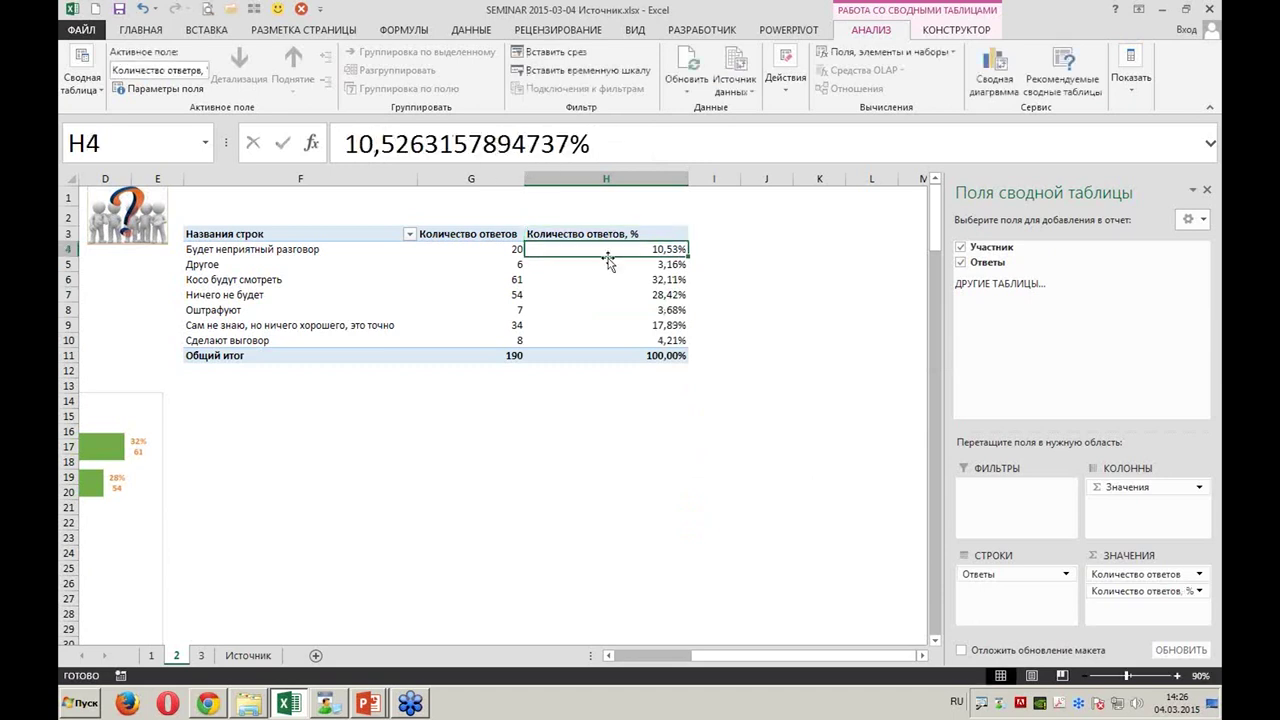
pyautogui.doubleClick(688, 180)
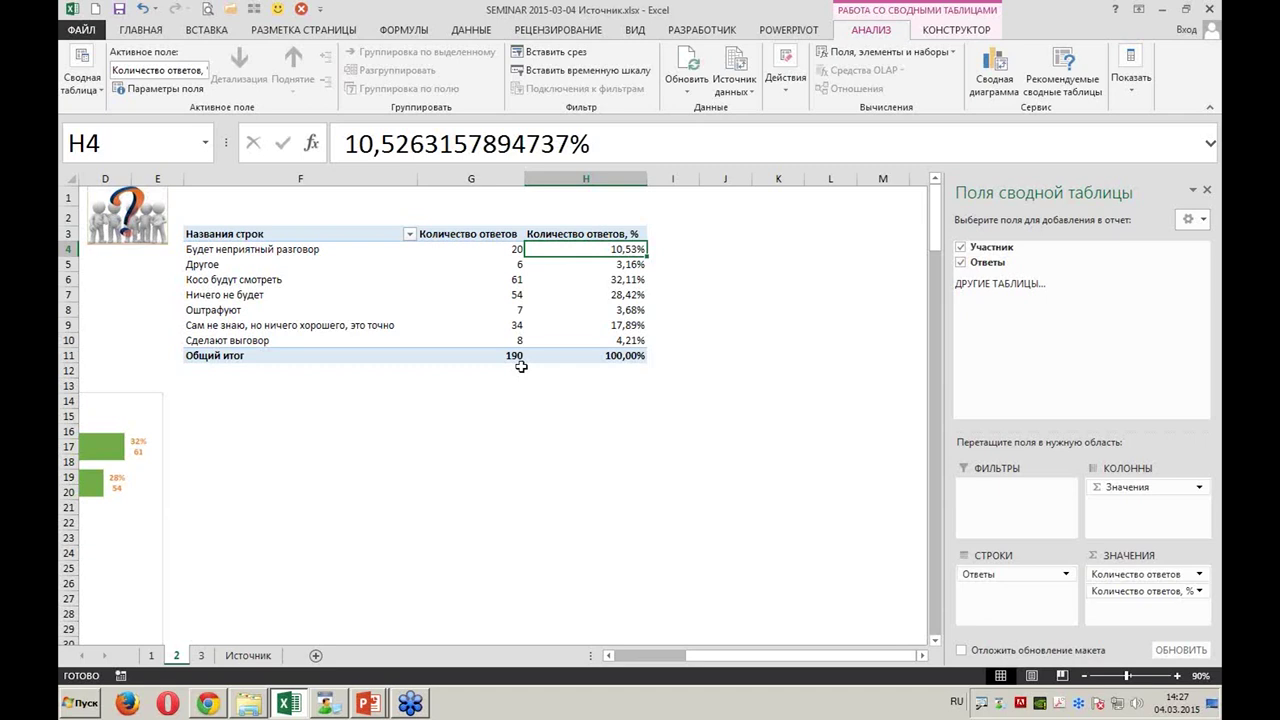
# Move the old chart picture beside the source table and select a pivot row label
pyautogui.moveTo(140, 536); pyautogui.dragTo(368, 448)
pyautogui.moveTo(522, 373); pyautogui.dragTo(99, 483)
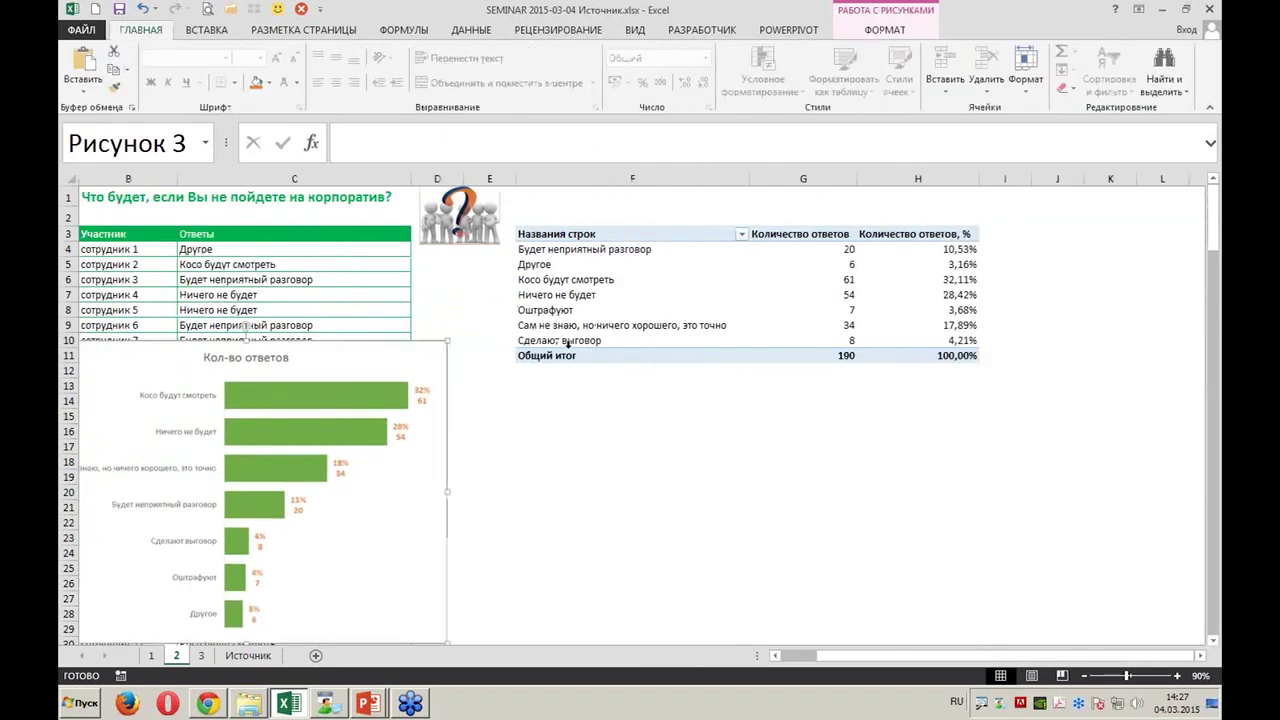
pyautogui.click(645, 312)
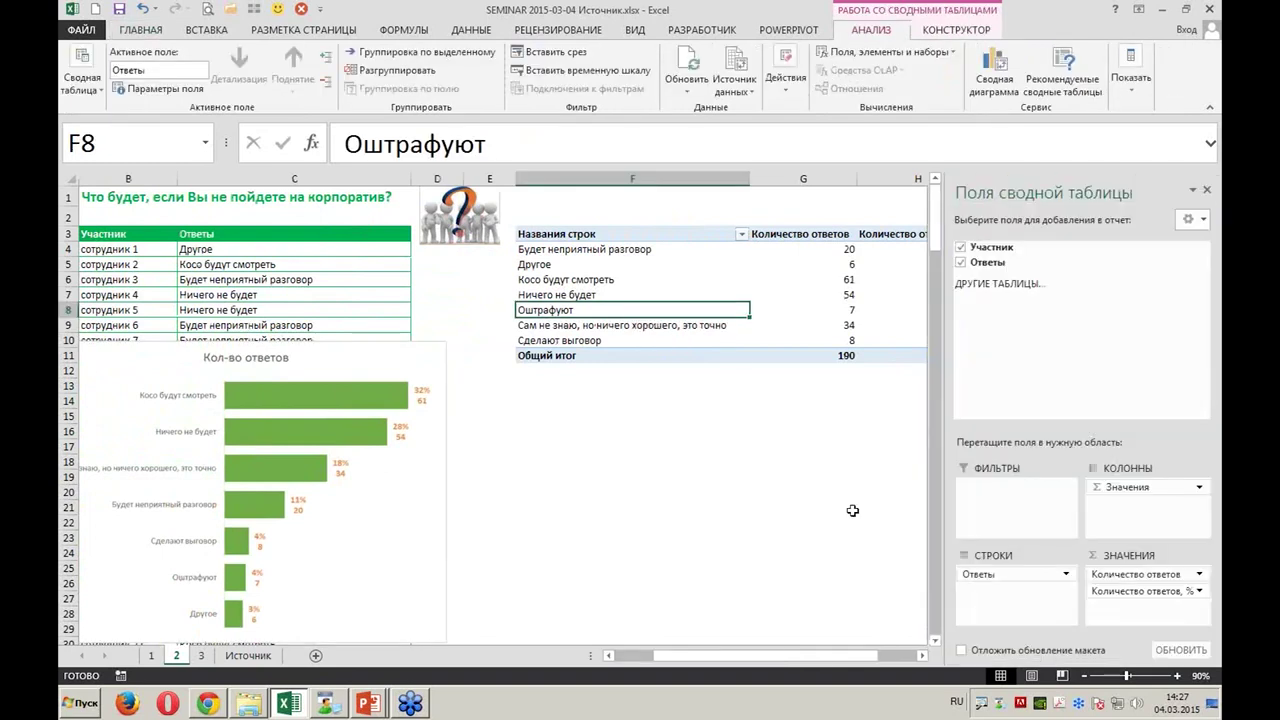
pyautogui.click(922, 655)
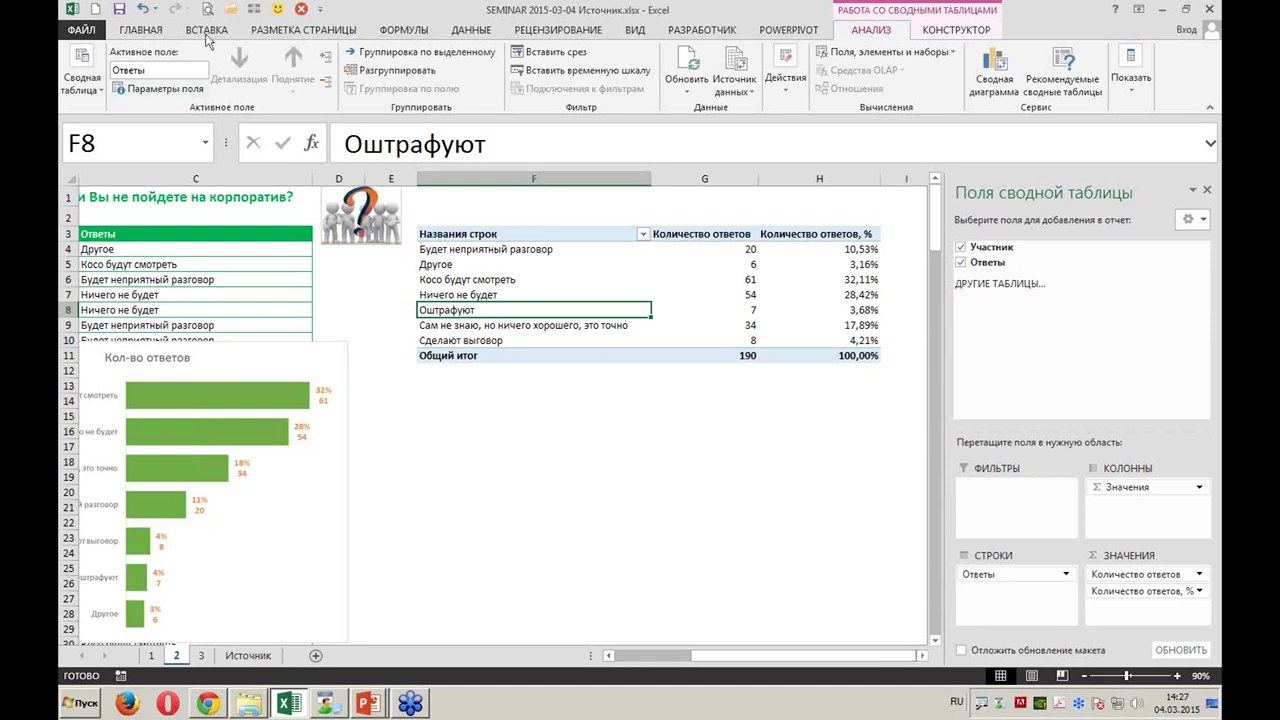
# Insert a clustered bar PivotChart from the pivot table
pyautogui.click(207, 30)
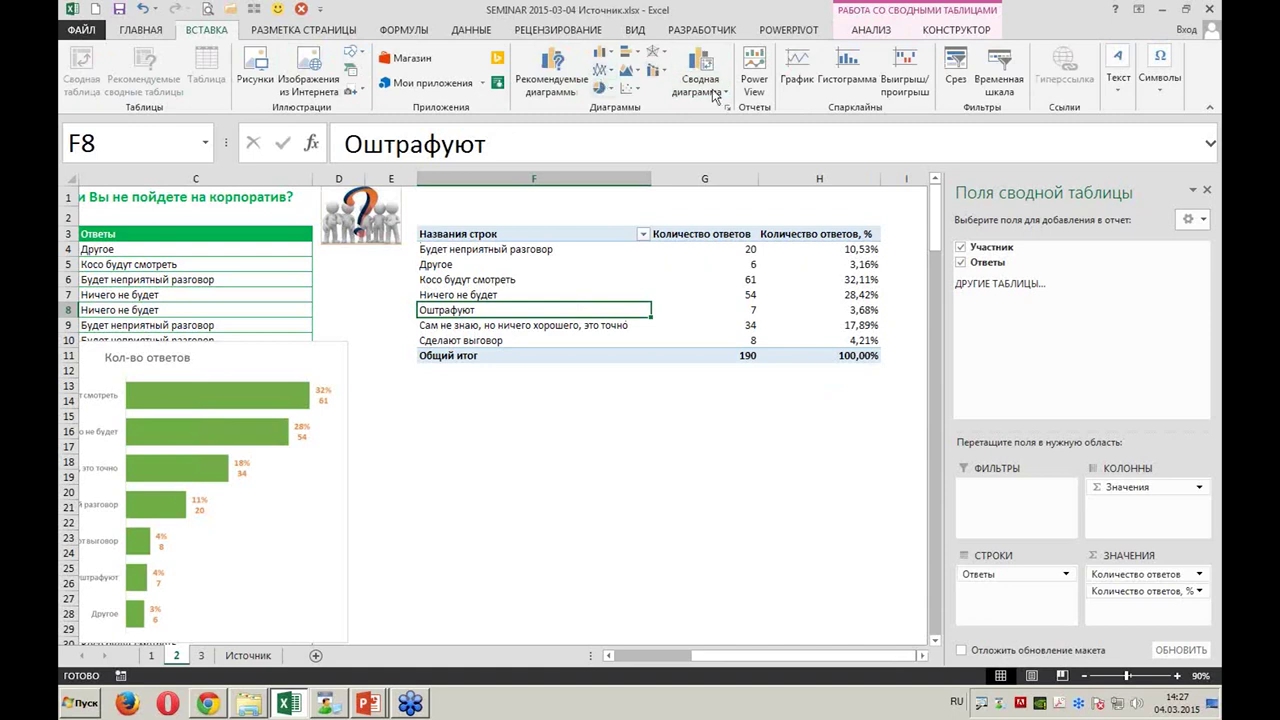
pyautogui.click(870, 30)
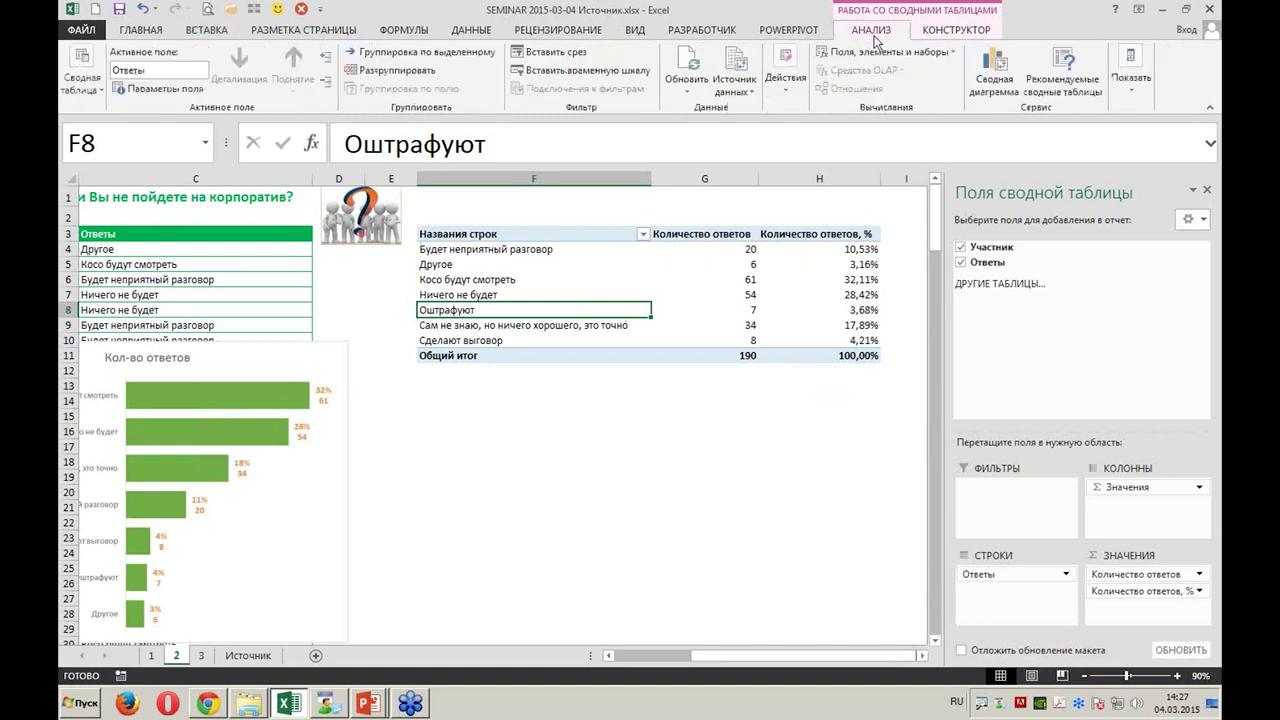
pyautogui.click(993, 84)
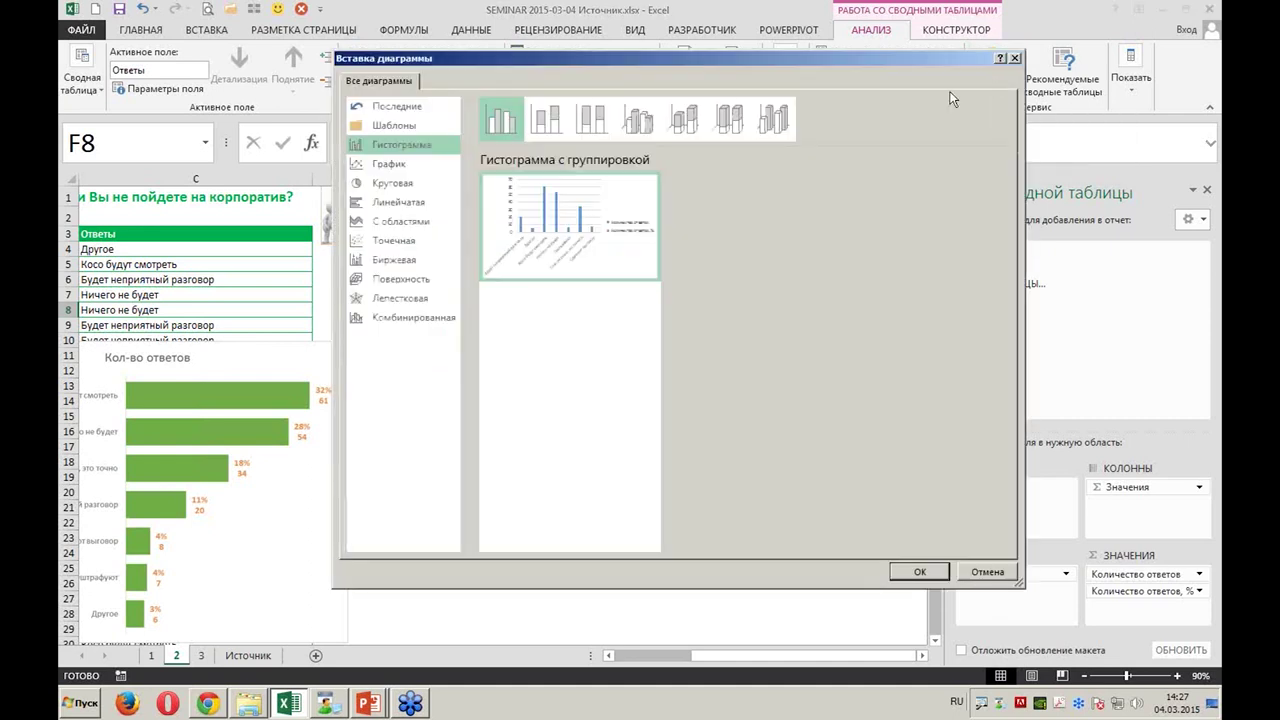
pyautogui.click(408, 203)
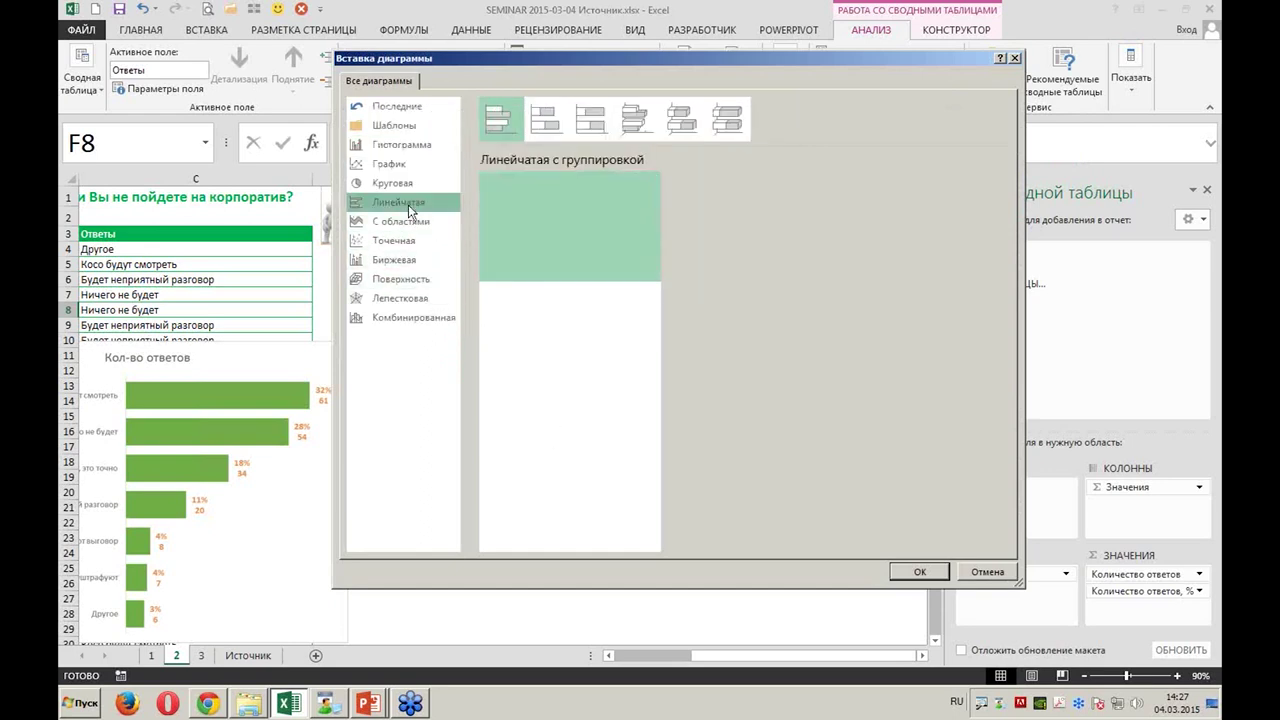
pyautogui.click(919, 573)
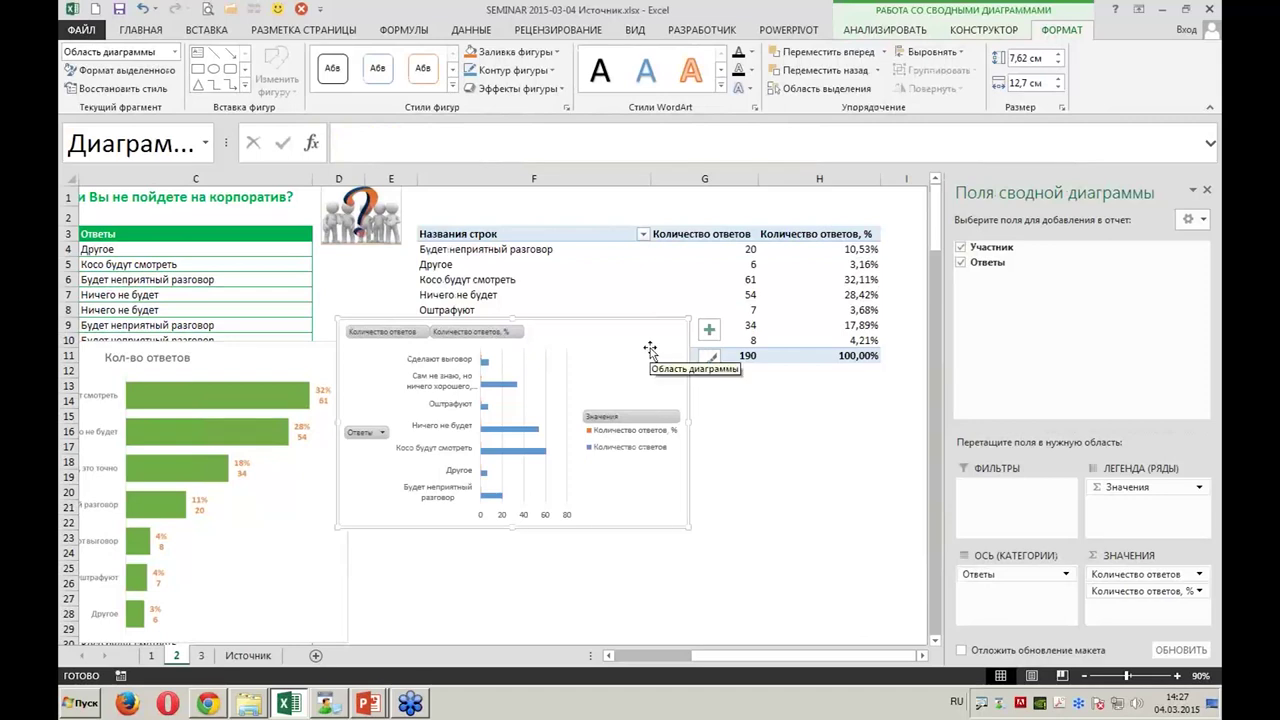
# Move the pivot chart below the pivot table and enlarge it to 8,81 × 16,36 cm
pyautogui.moveTo(650, 349); pyautogui.dragTo(704, 388)
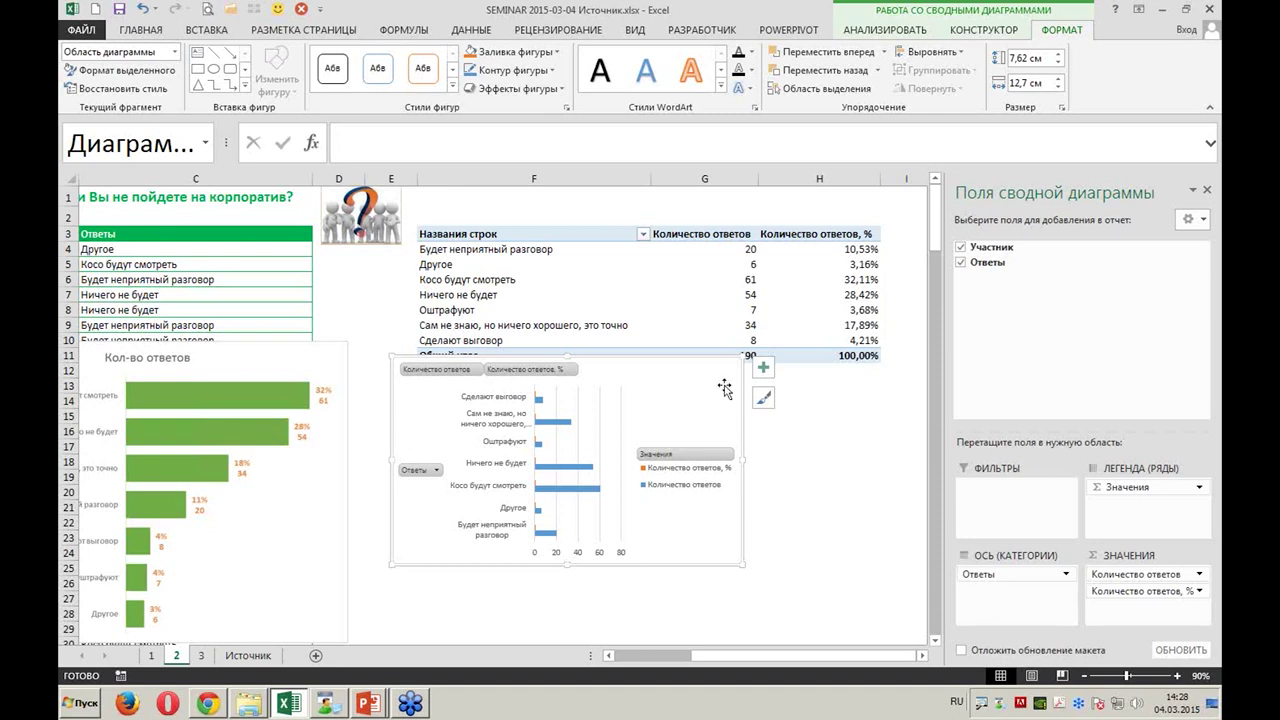
pyautogui.moveTo(742, 357); pyautogui.dragTo(843, 323)
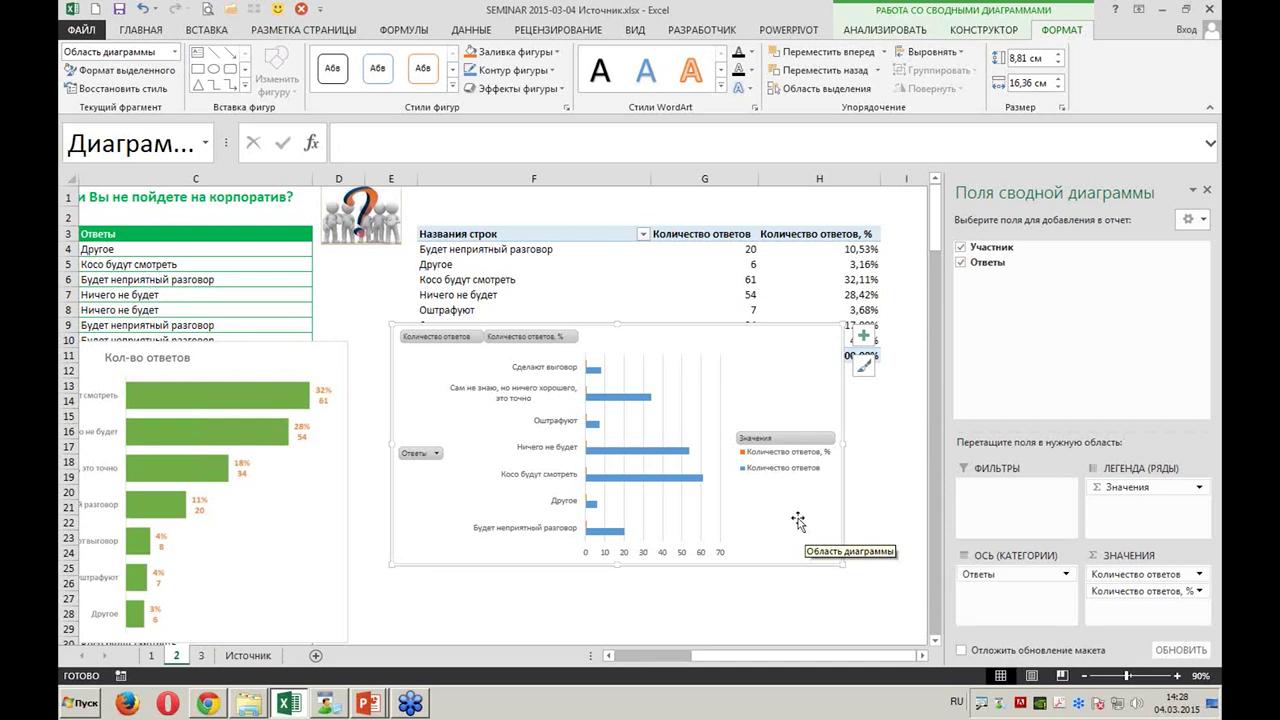
# Open the Change Series Chart Type dialog for the pivot chart's data series
pyautogui.rightClick(586, 420)
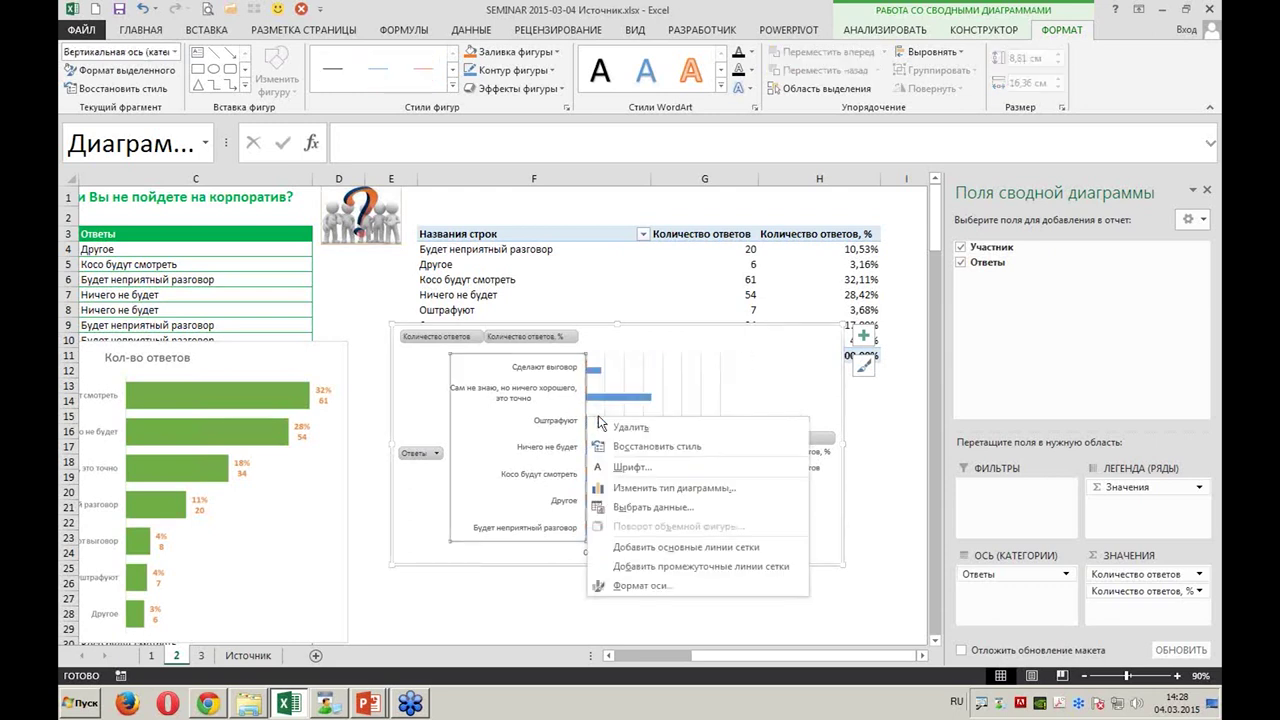
pyautogui.press('Escape')
pyautogui.rightClick(595, 420)
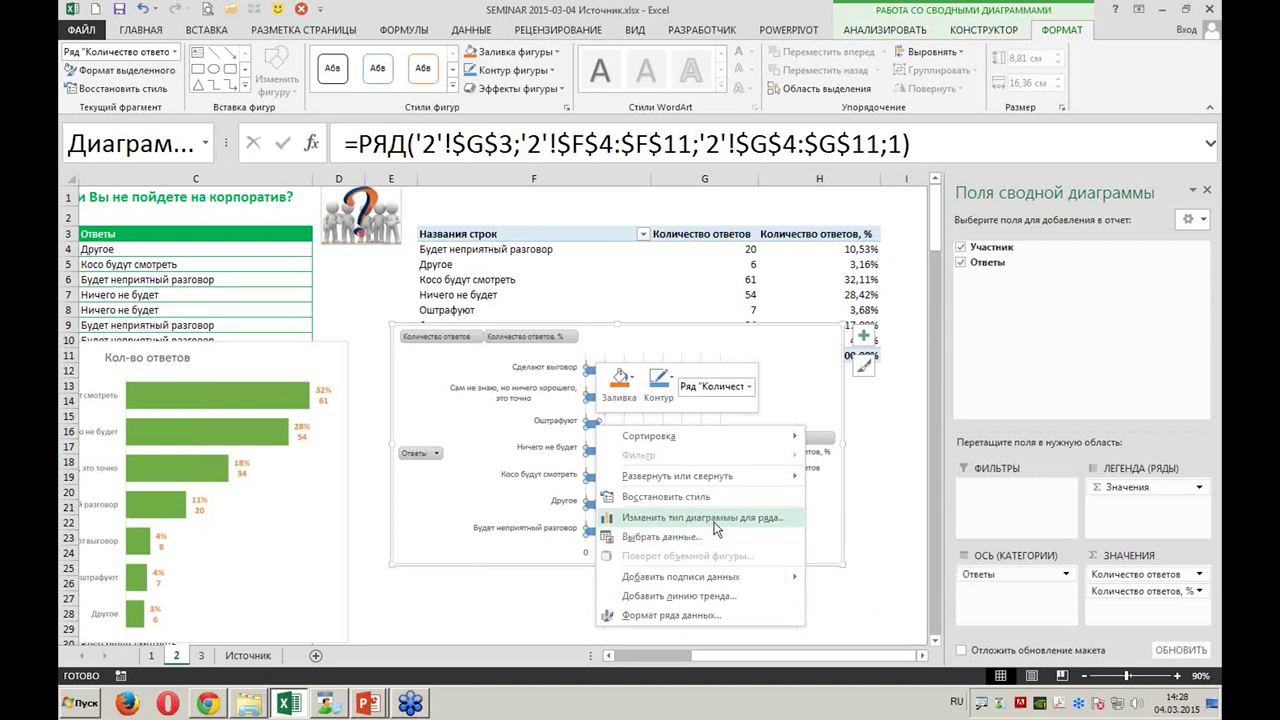
pyautogui.click(716, 524)
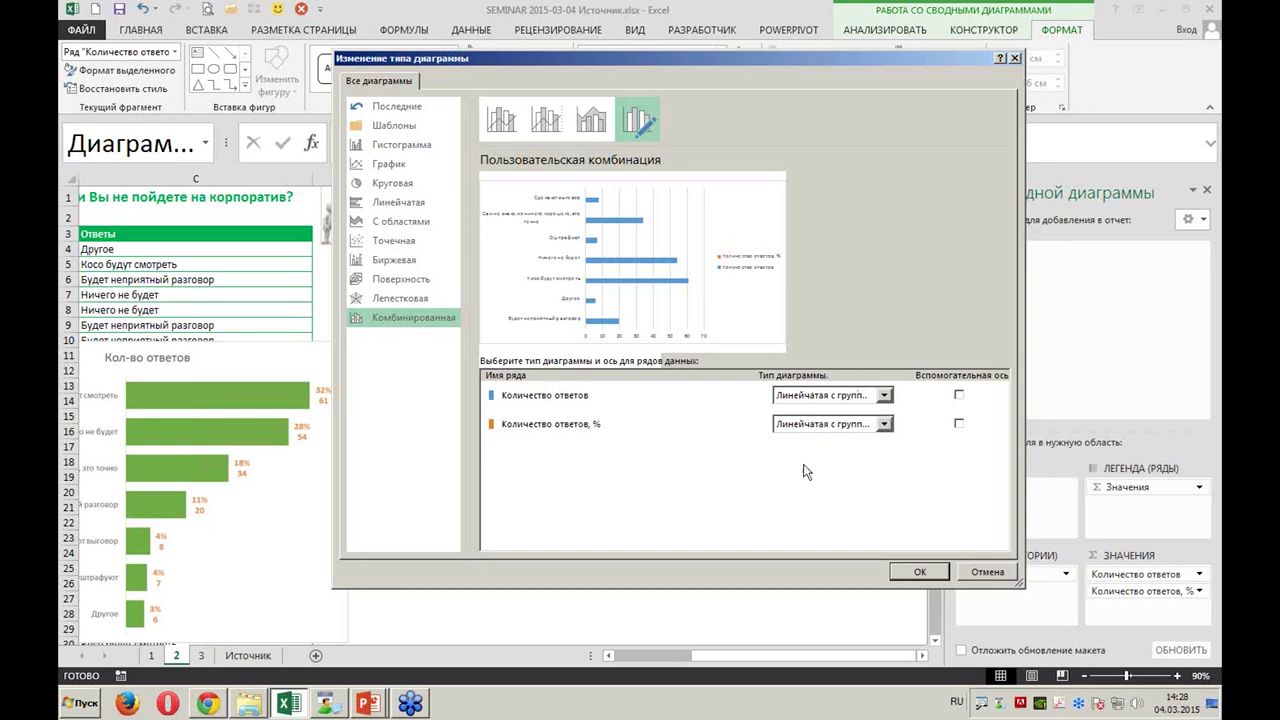
# Make the percentage series a marked line on the secondary axis and the Количество ответов counts clustered columns
pyautogui.click(884, 424)
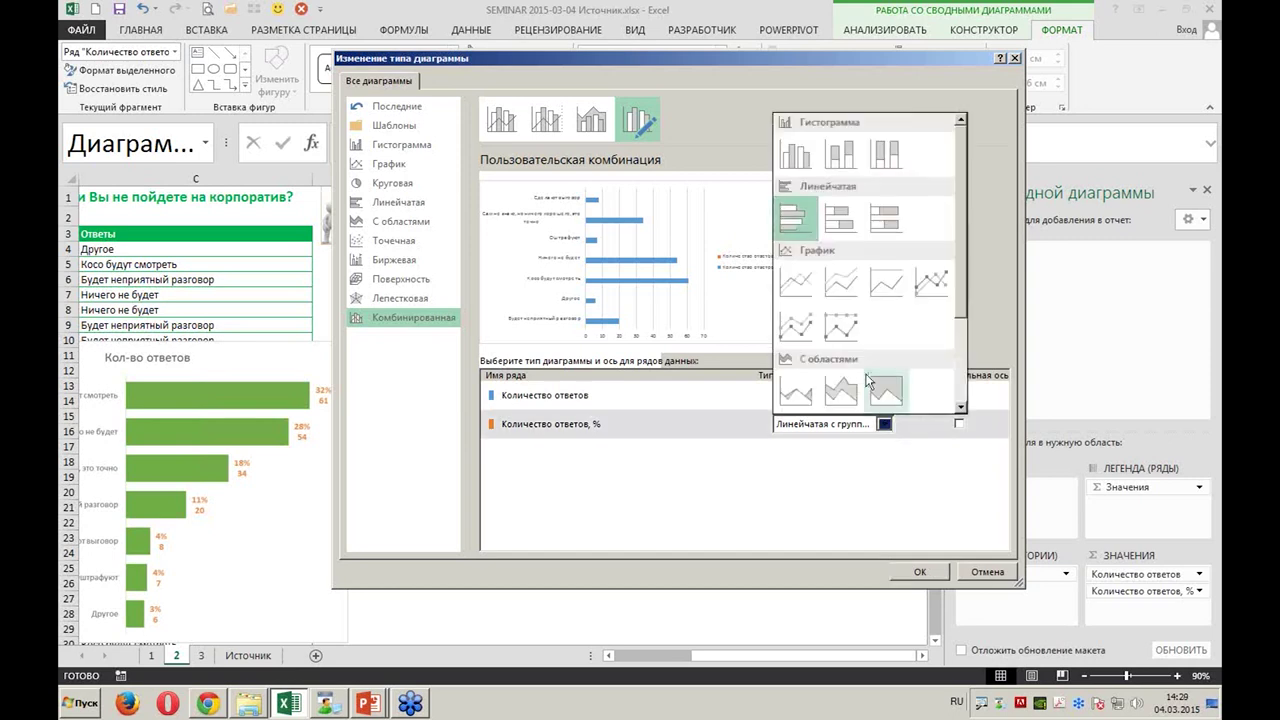
pyautogui.click(930, 282)
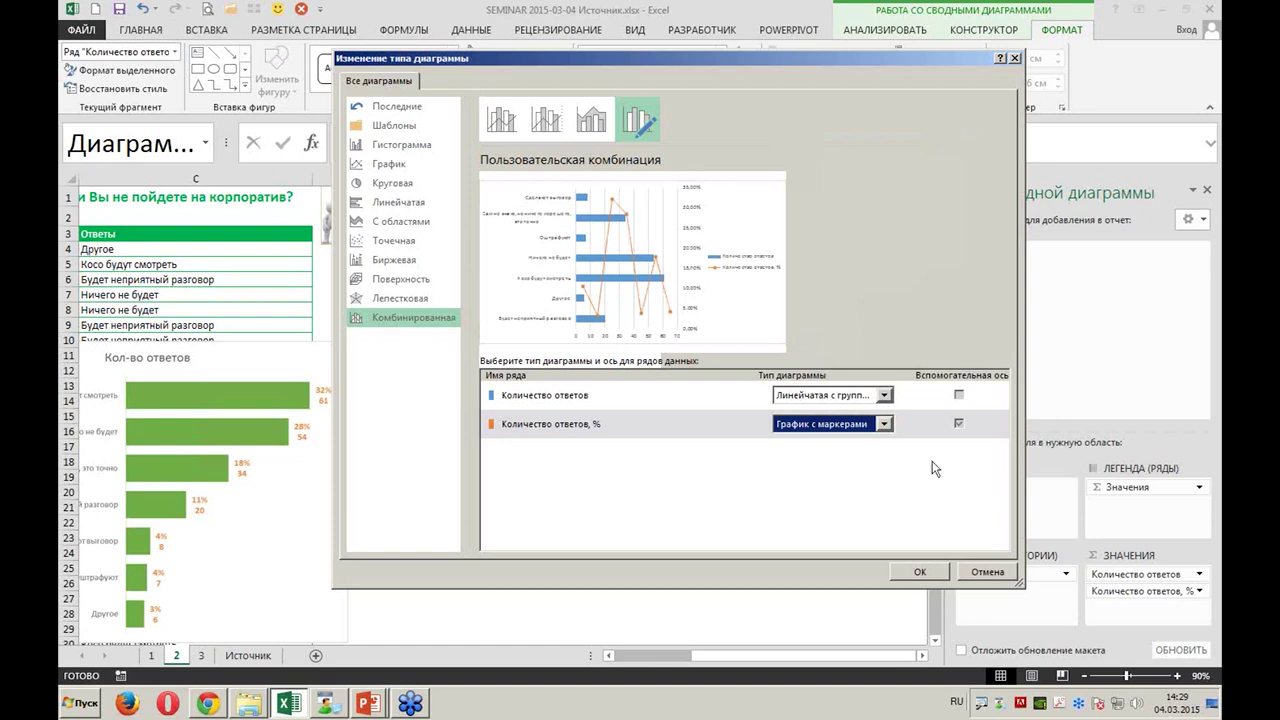
pyautogui.click(959, 424)
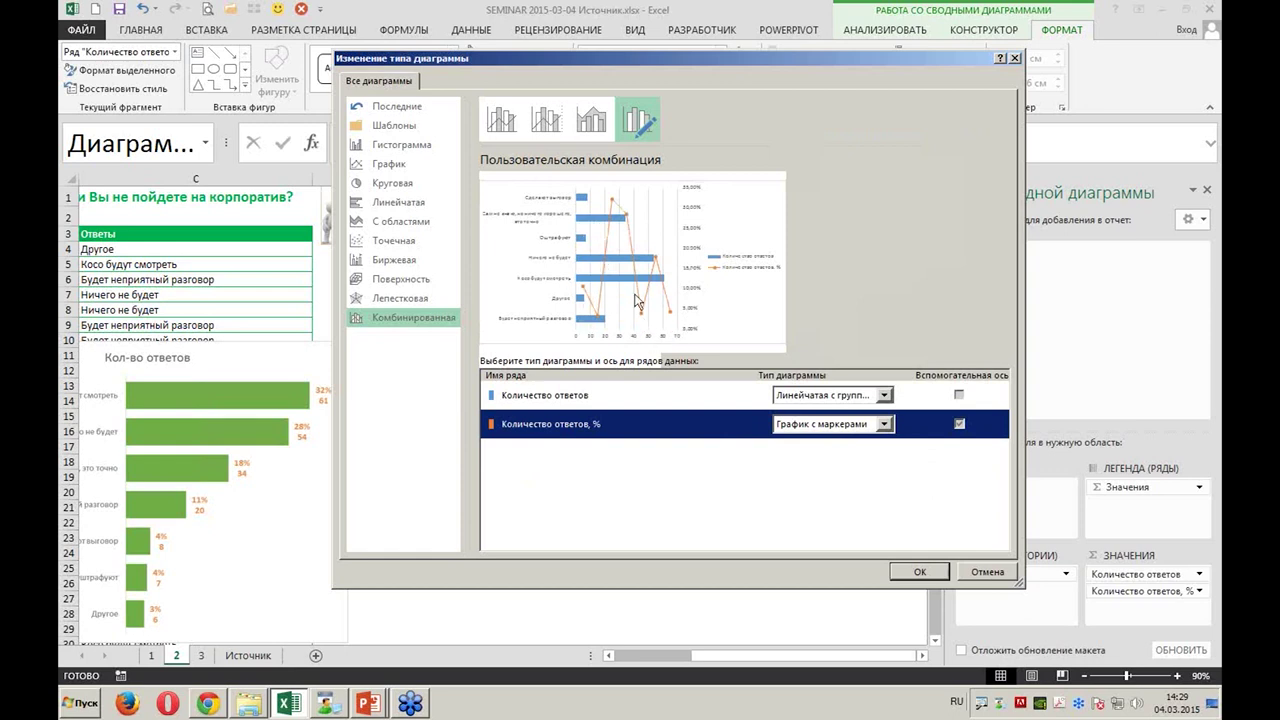
pyautogui.click(960, 401)
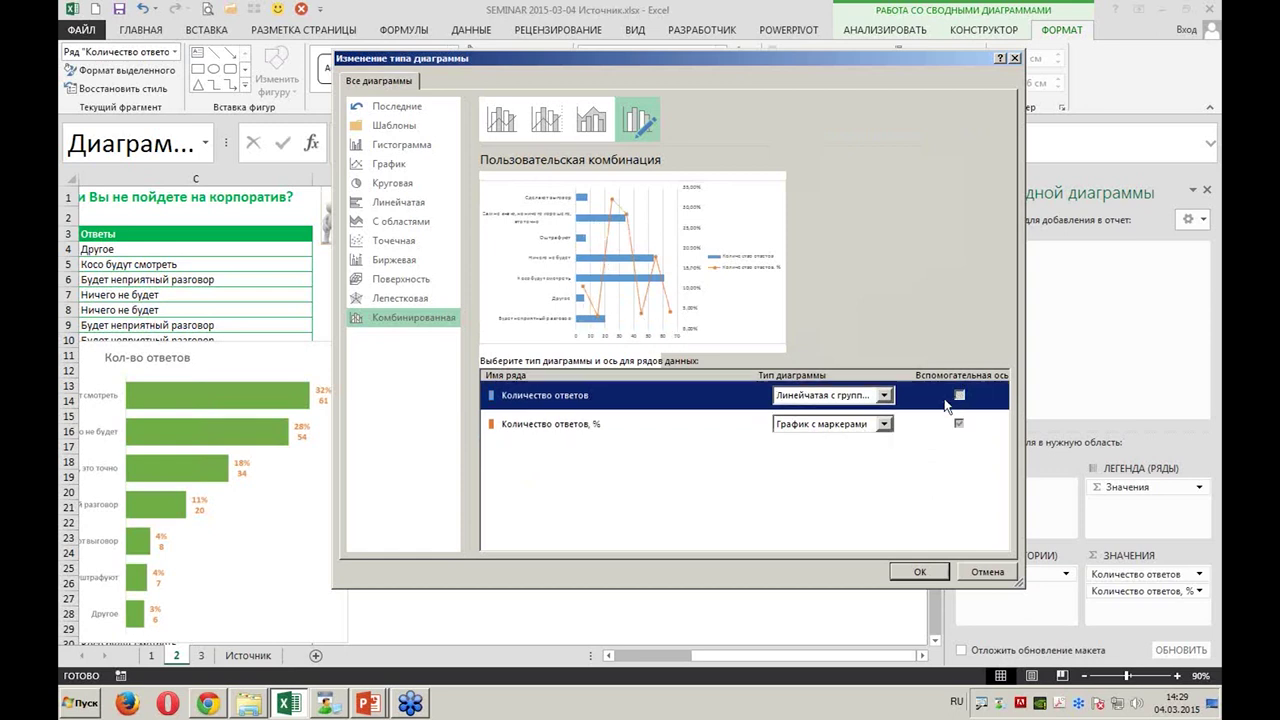
pyautogui.click(884, 425)
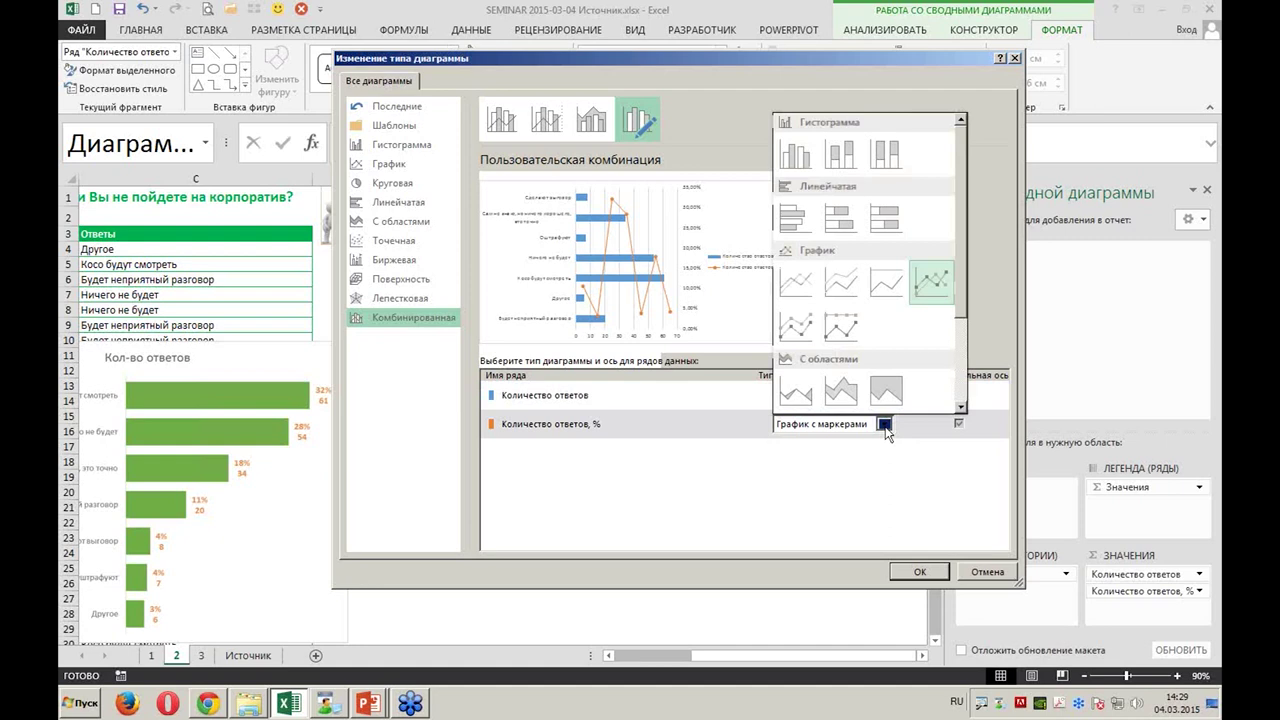
pyautogui.click(885, 425)
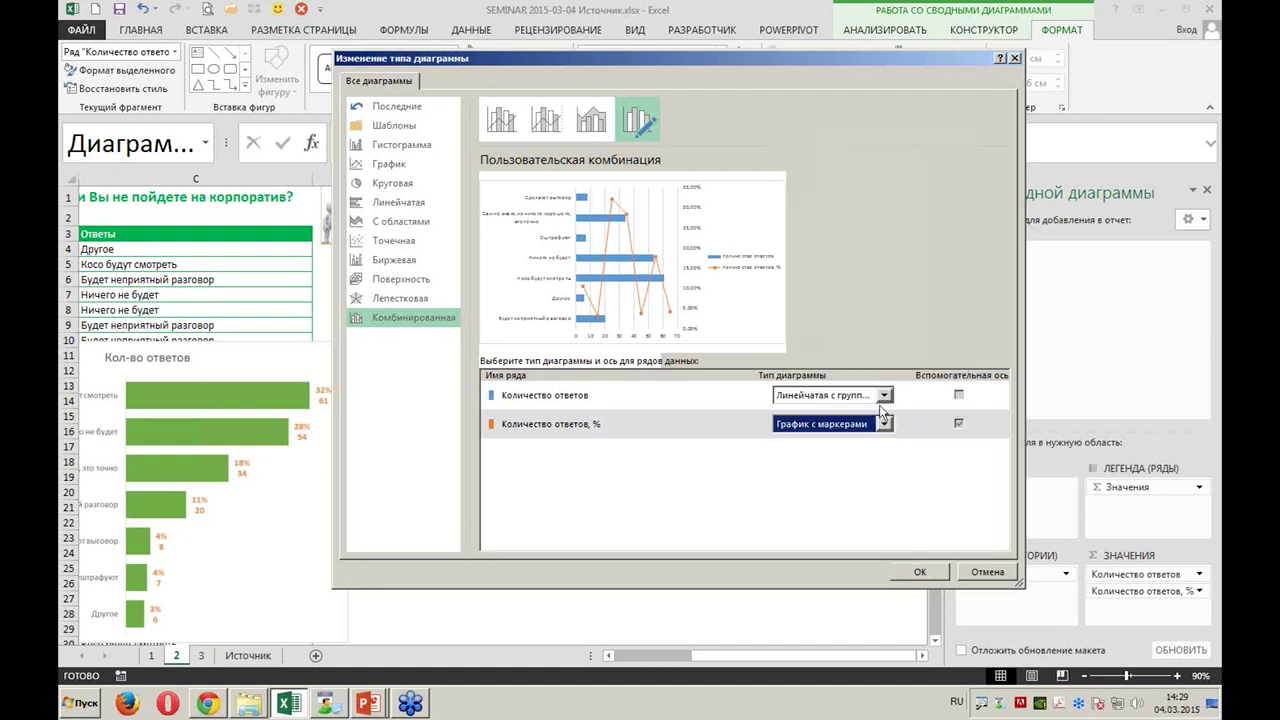
pyautogui.click(884, 395)
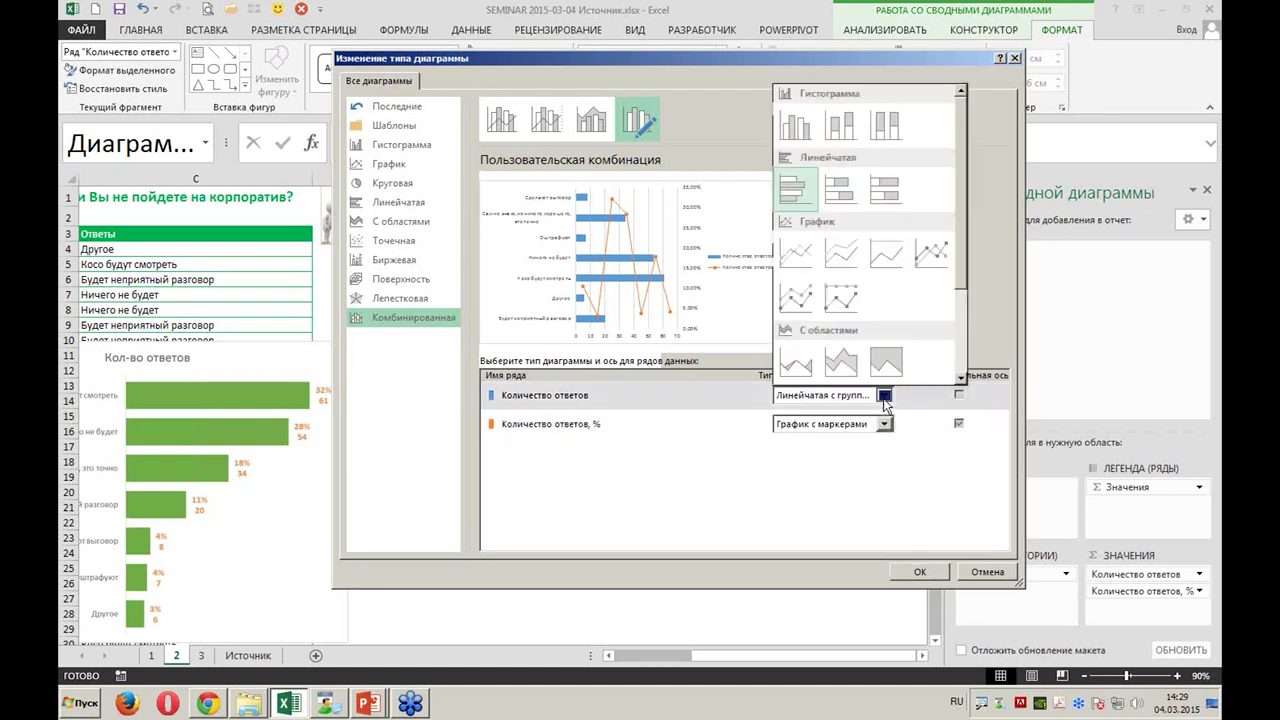
pyautogui.click(799, 132)
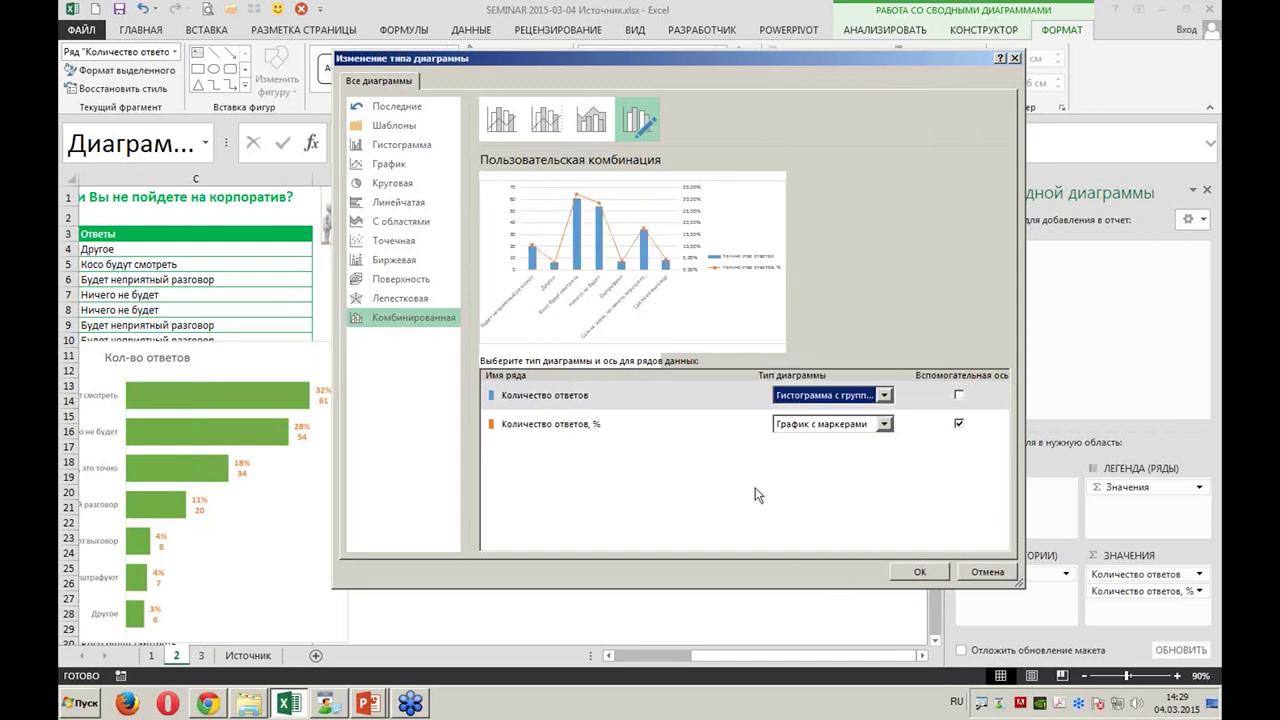
pyautogui.click(920, 572)
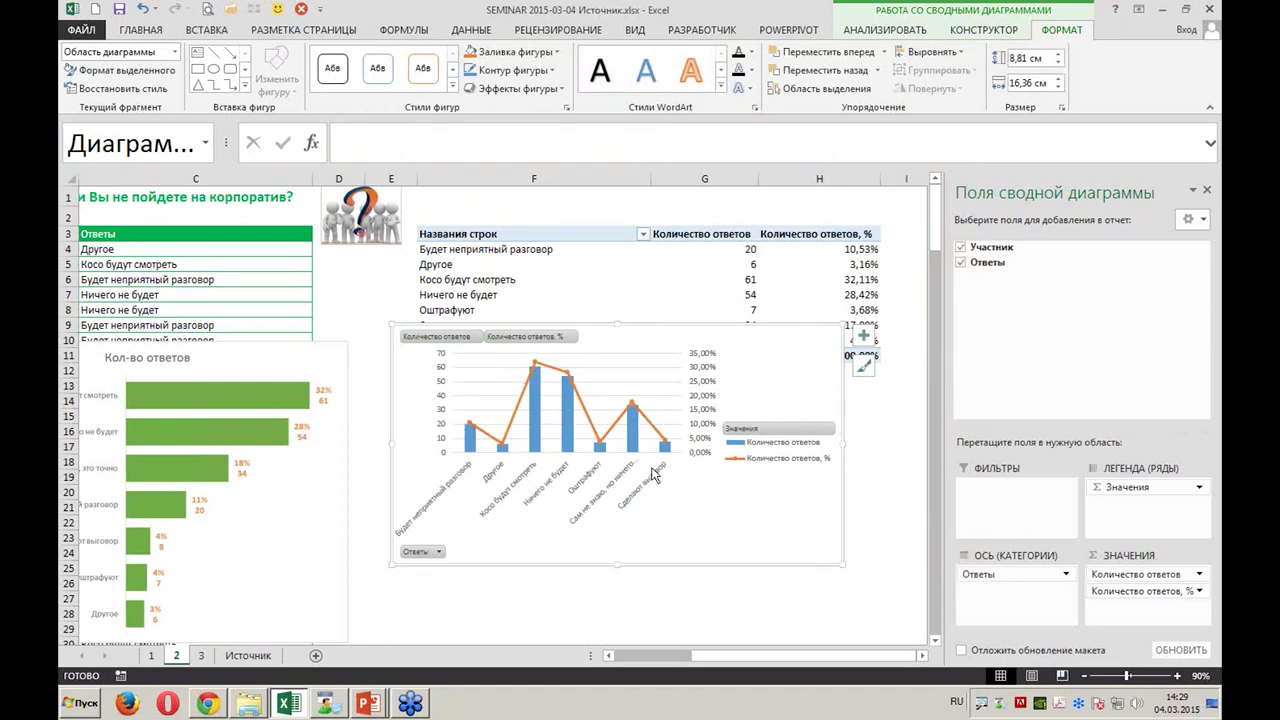
# Drag the 'Рисунок 3' bar-chart picture up beside the survey answers list
pyautogui.click(439, 553)
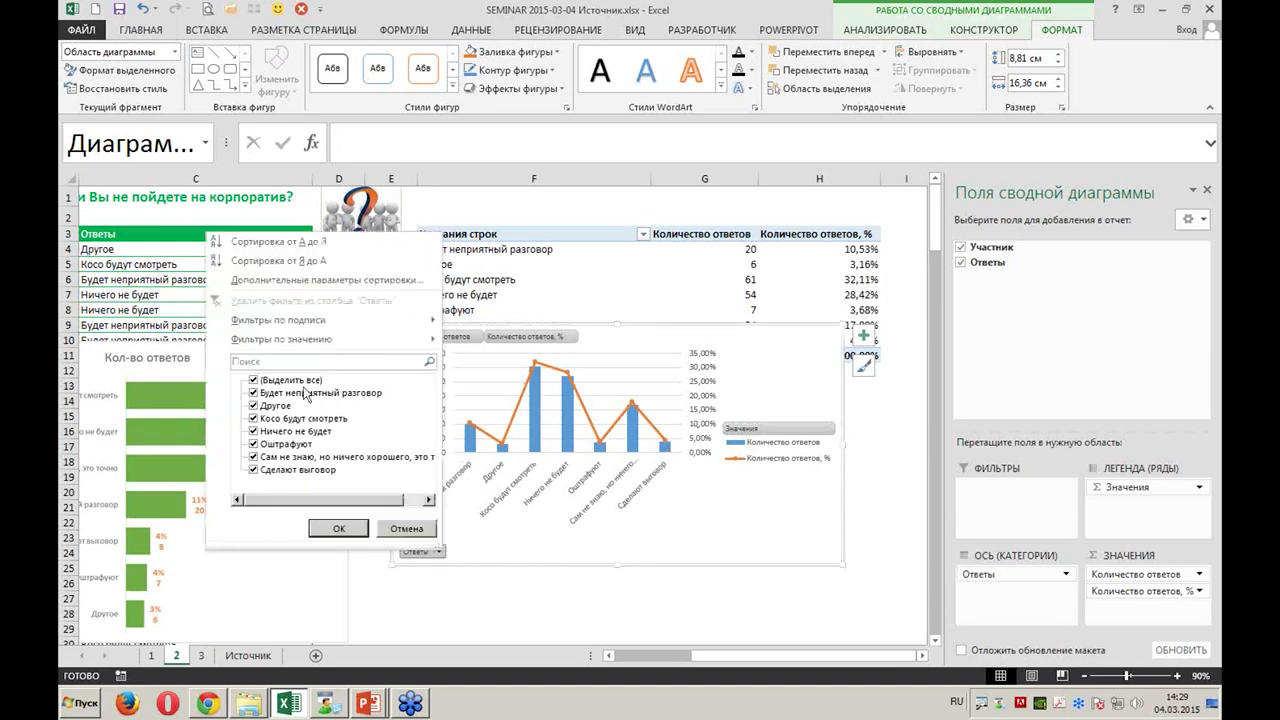
pyautogui.click(440, 550)
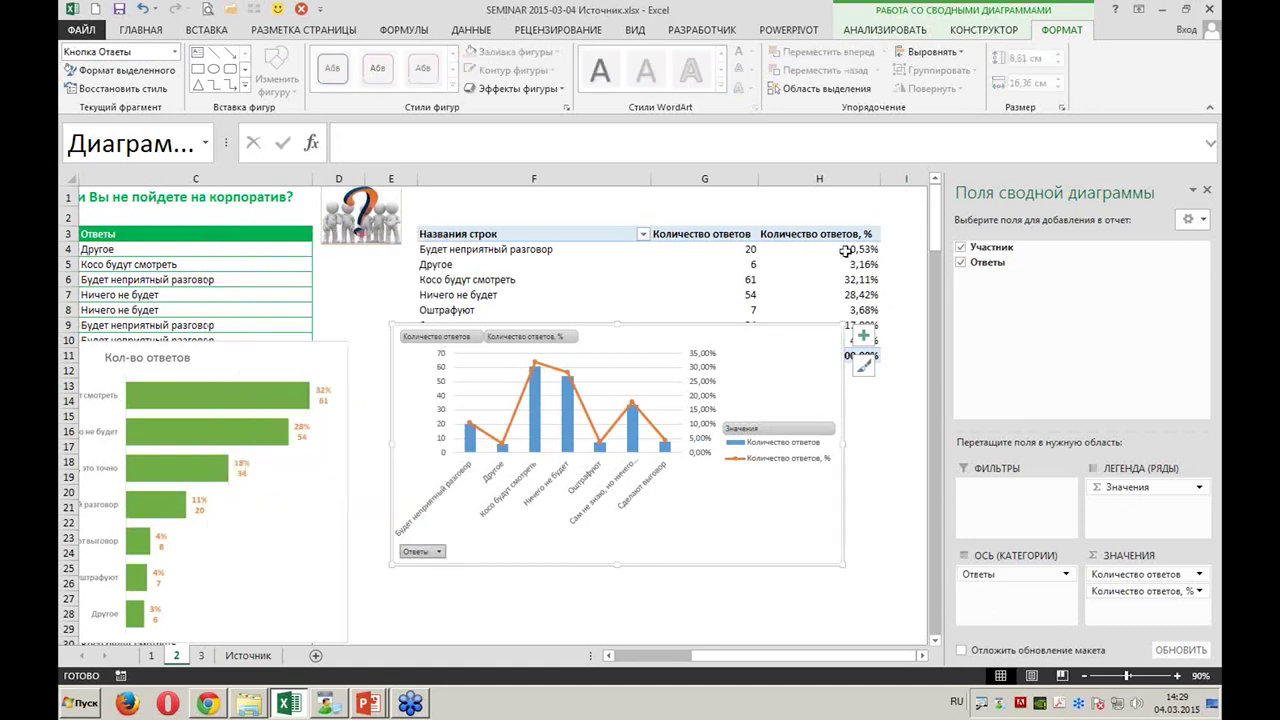
pyautogui.click(781, 295)
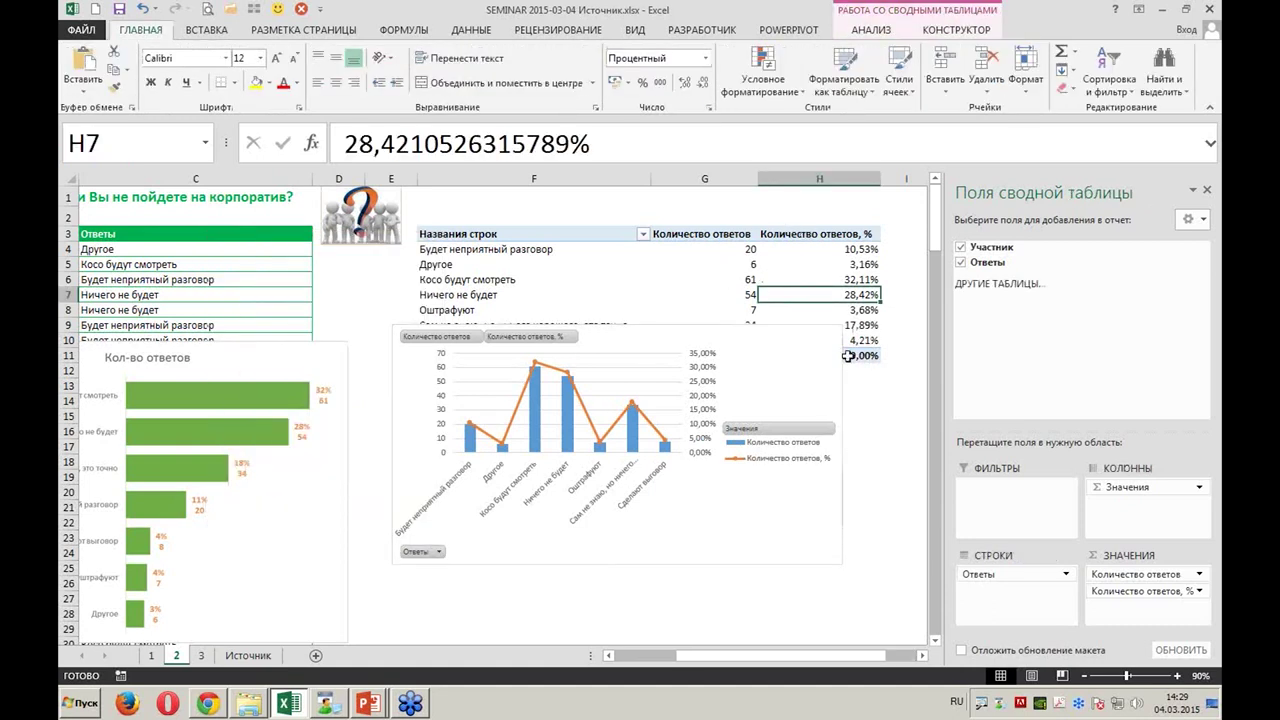
pyautogui.click(814, 522)
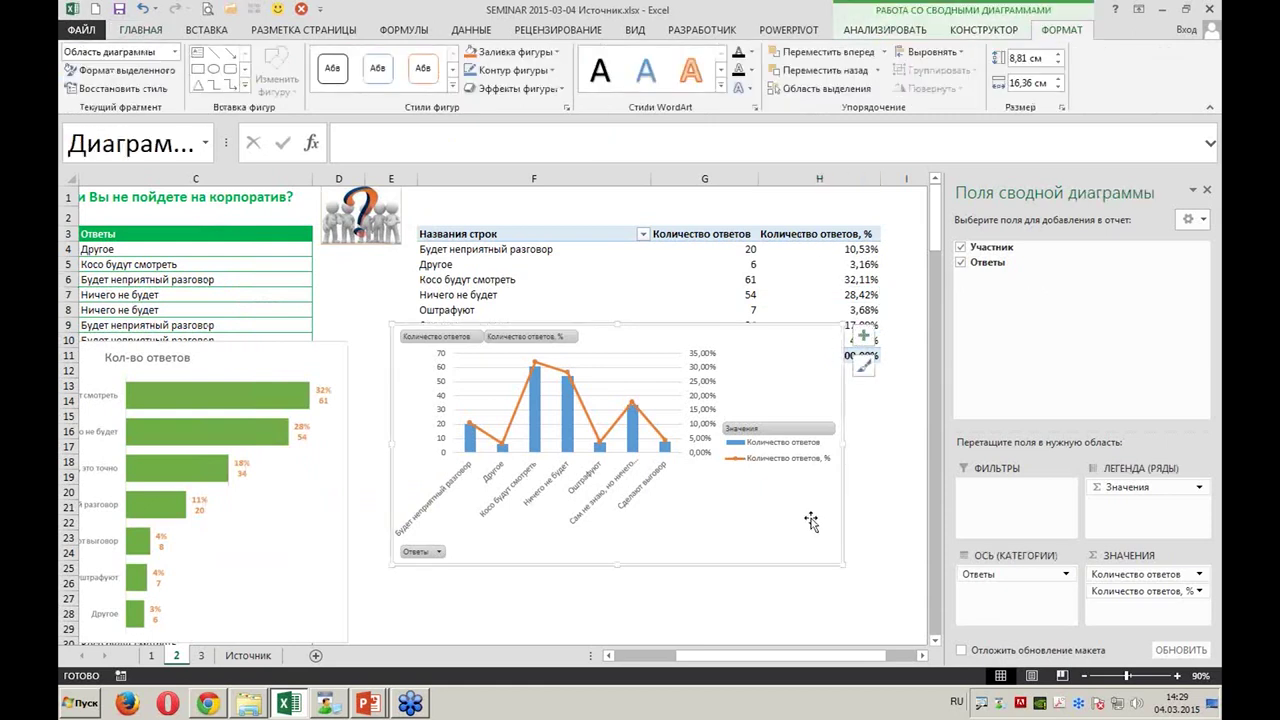
pyautogui.moveTo(293, 514); pyautogui.dragTo(377, 411)
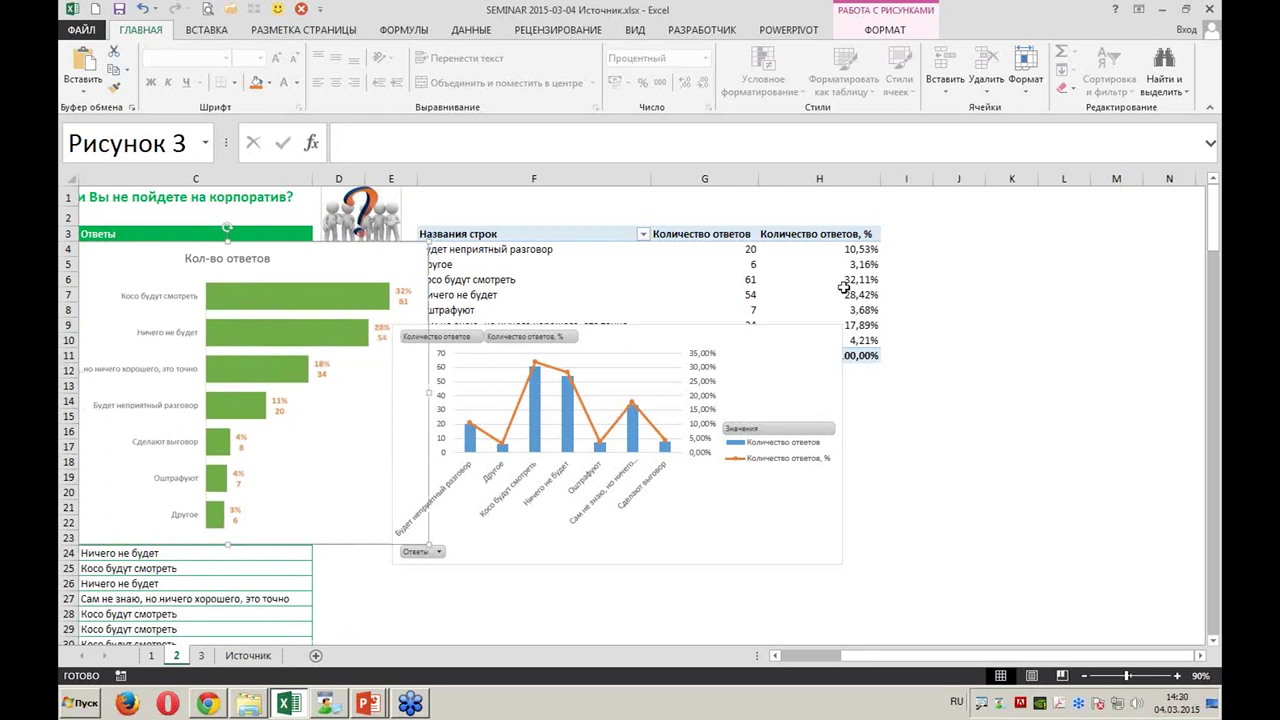
pyautogui.click(805, 354)
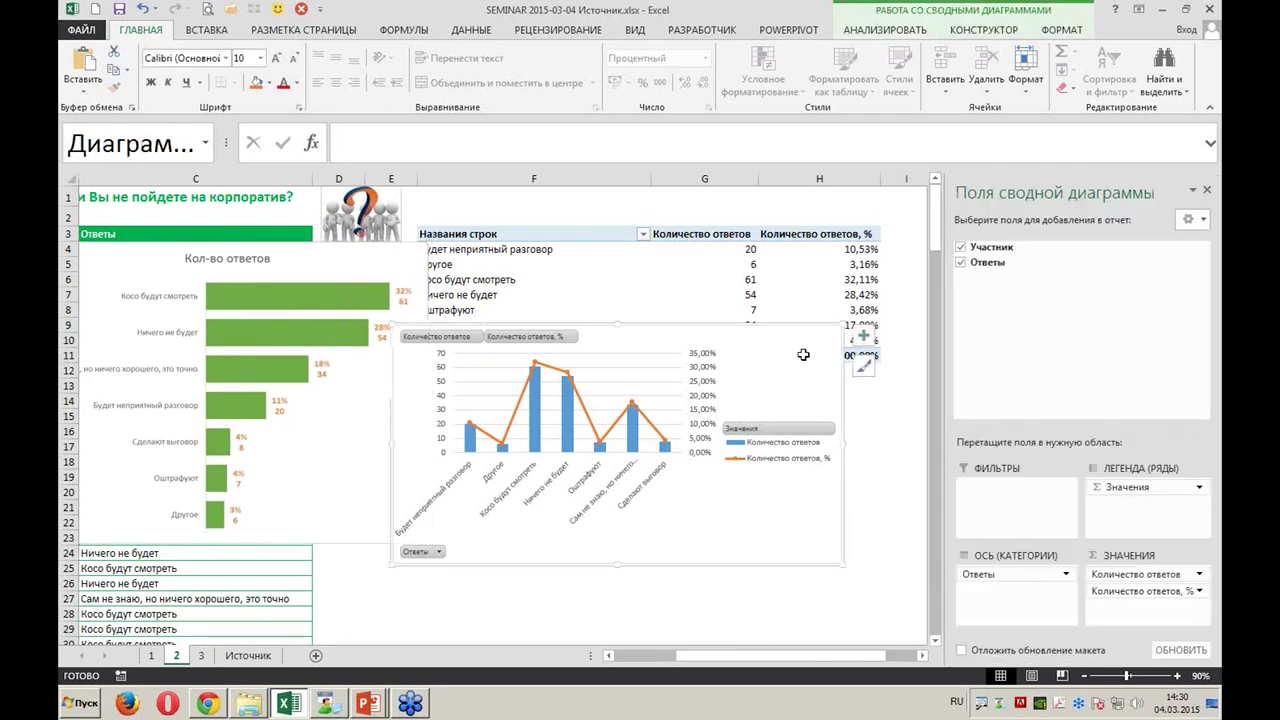
# Delete the pivot chart and paste a values-only copy of F3:H11 at F14
pyautogui.press('Delete')
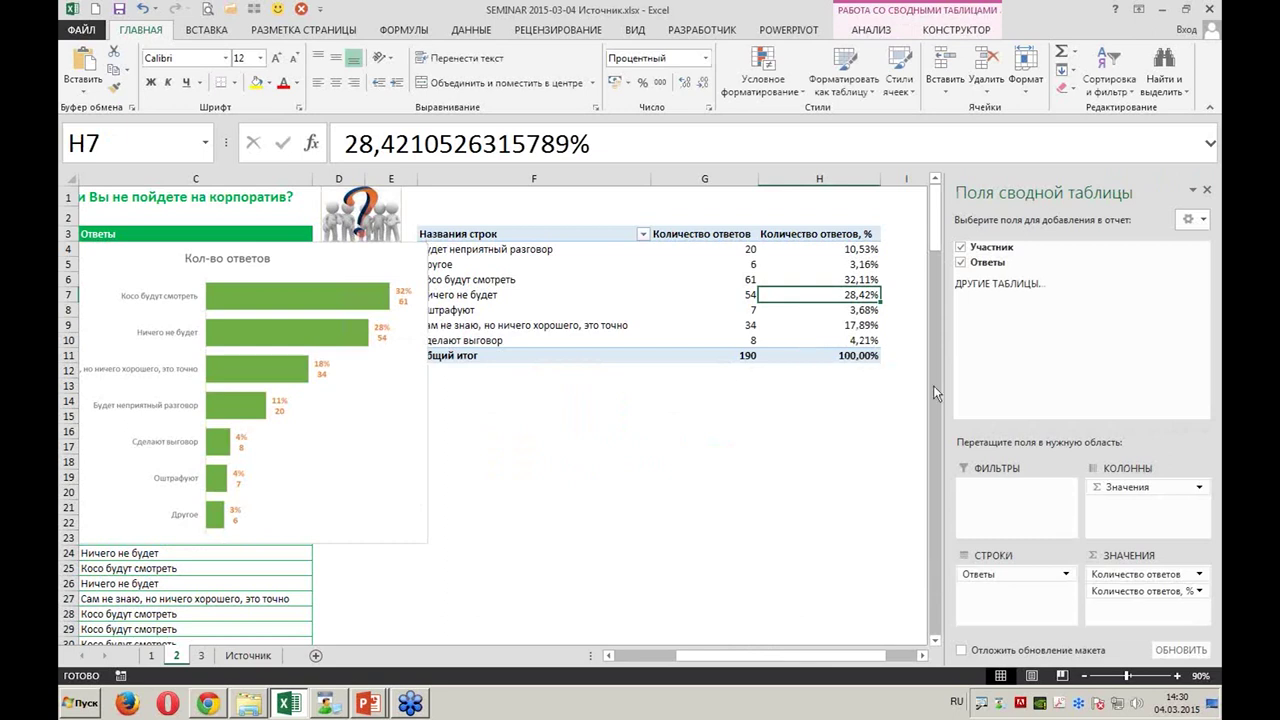
pyautogui.click(1208, 190)
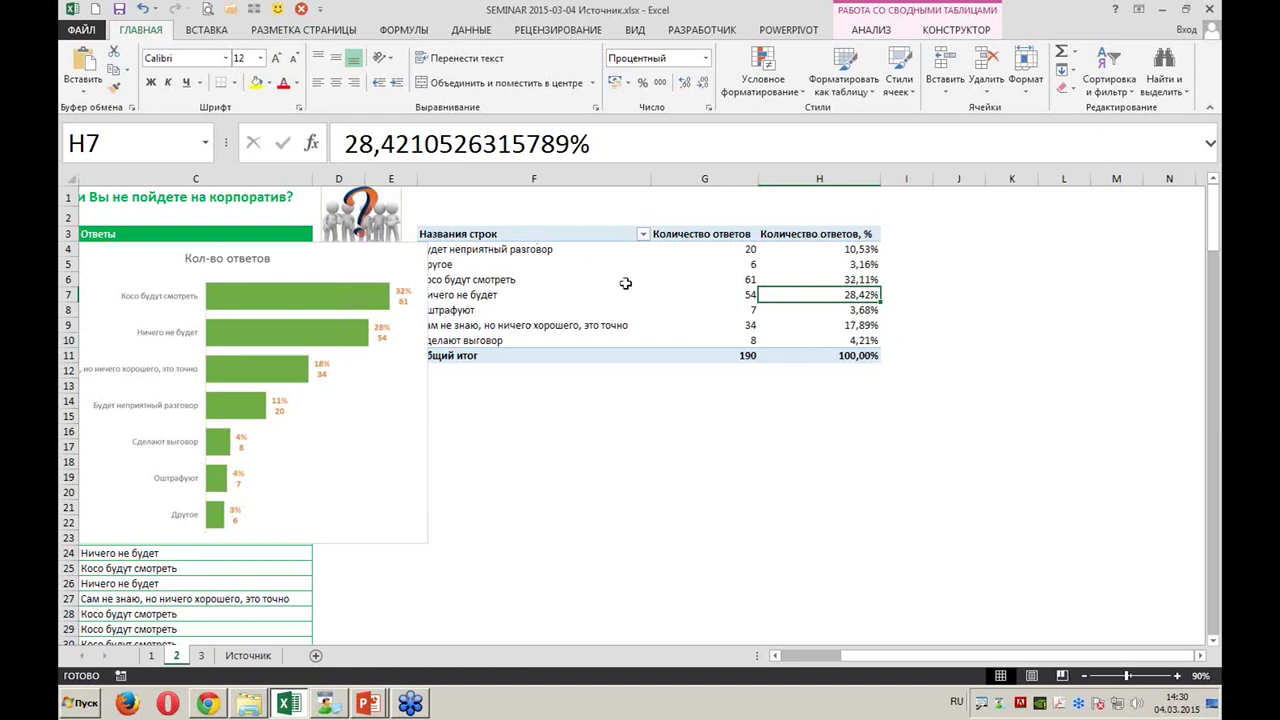
pyautogui.click(576, 235)
pyautogui.moveTo(576, 235); pyautogui.dragTo(814, 339)
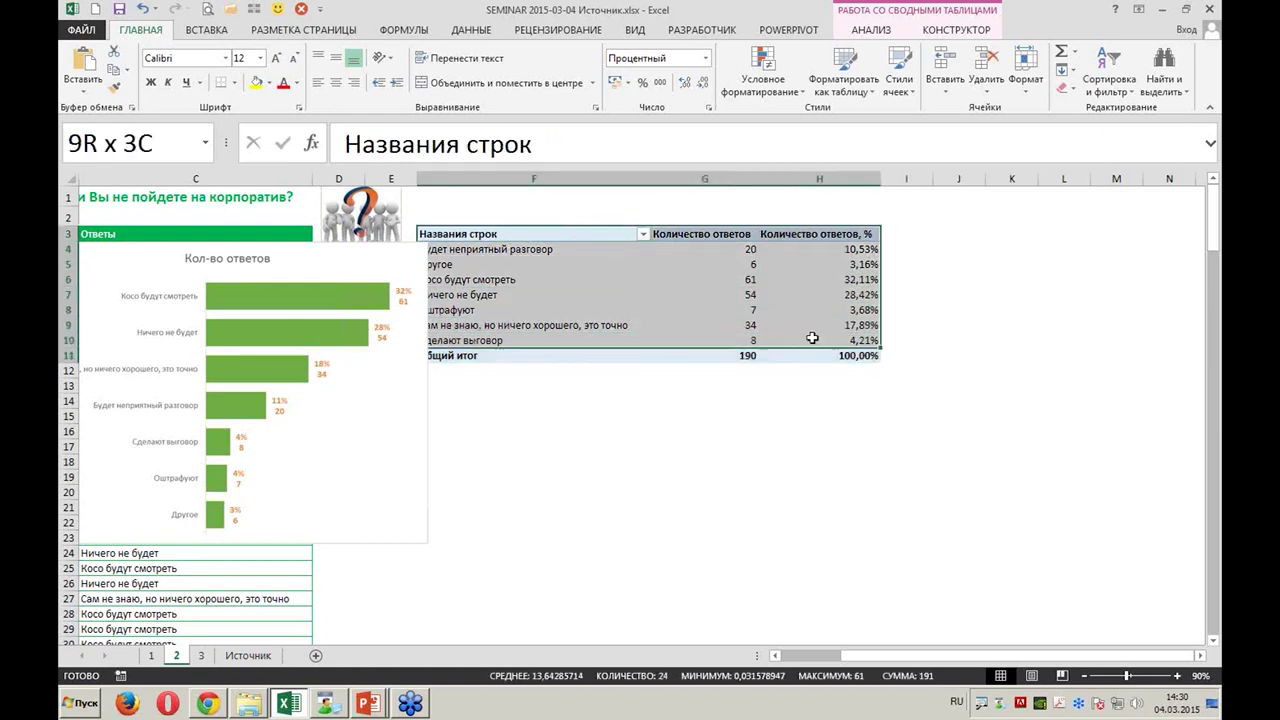
pyautogui.keyDown('shift'); pyautogui.click(600, 355); pyautogui.keyUp('shift')
pyautogui.hotkey('ctrl', 'c')
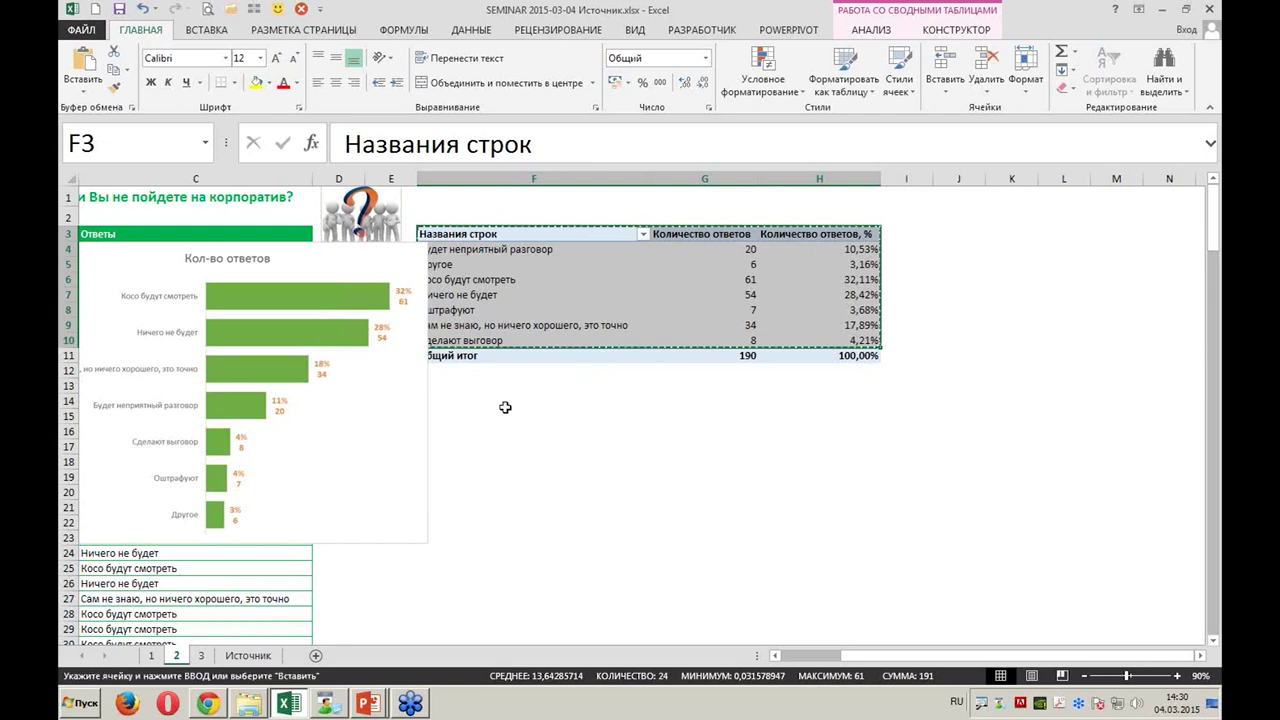
pyautogui.click(506, 407)
pyautogui.click(566, 160)
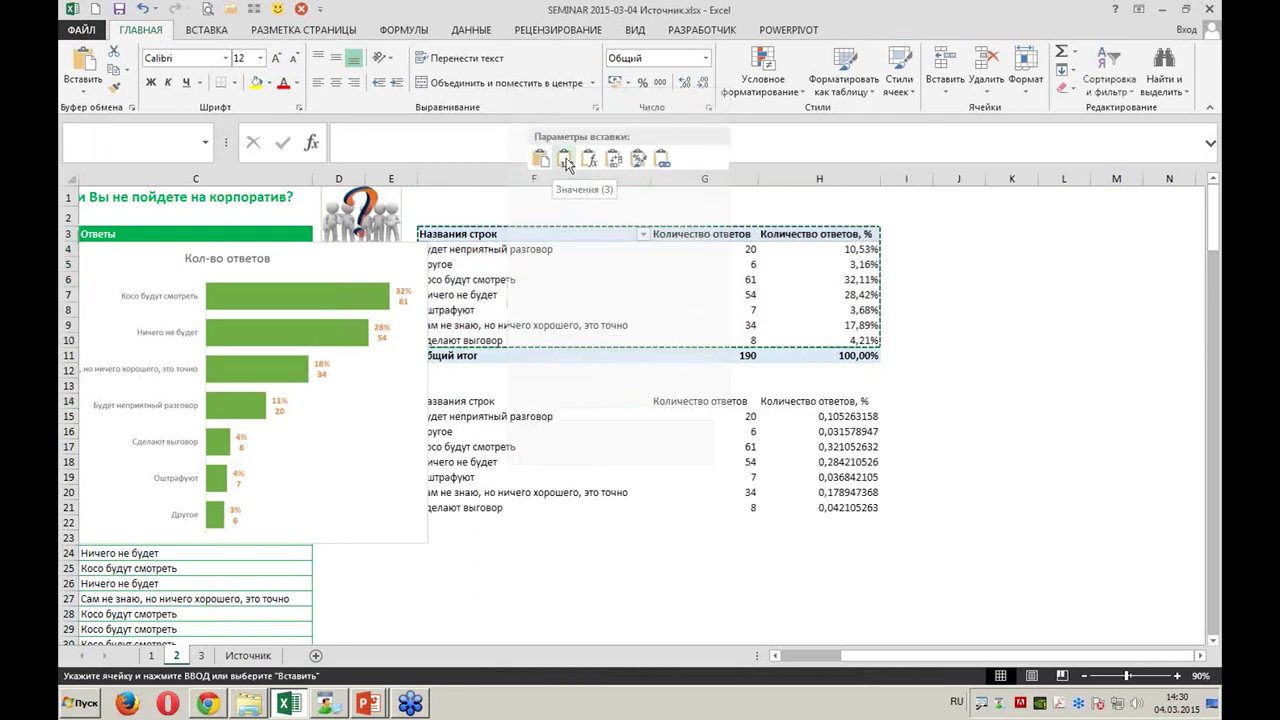
# Format the shares in H15:H21 as whole percentages, then select the answer labels and counts
pyautogui.click(833, 418)
pyautogui.moveTo(833, 418); pyautogui.dragTo(838, 510)
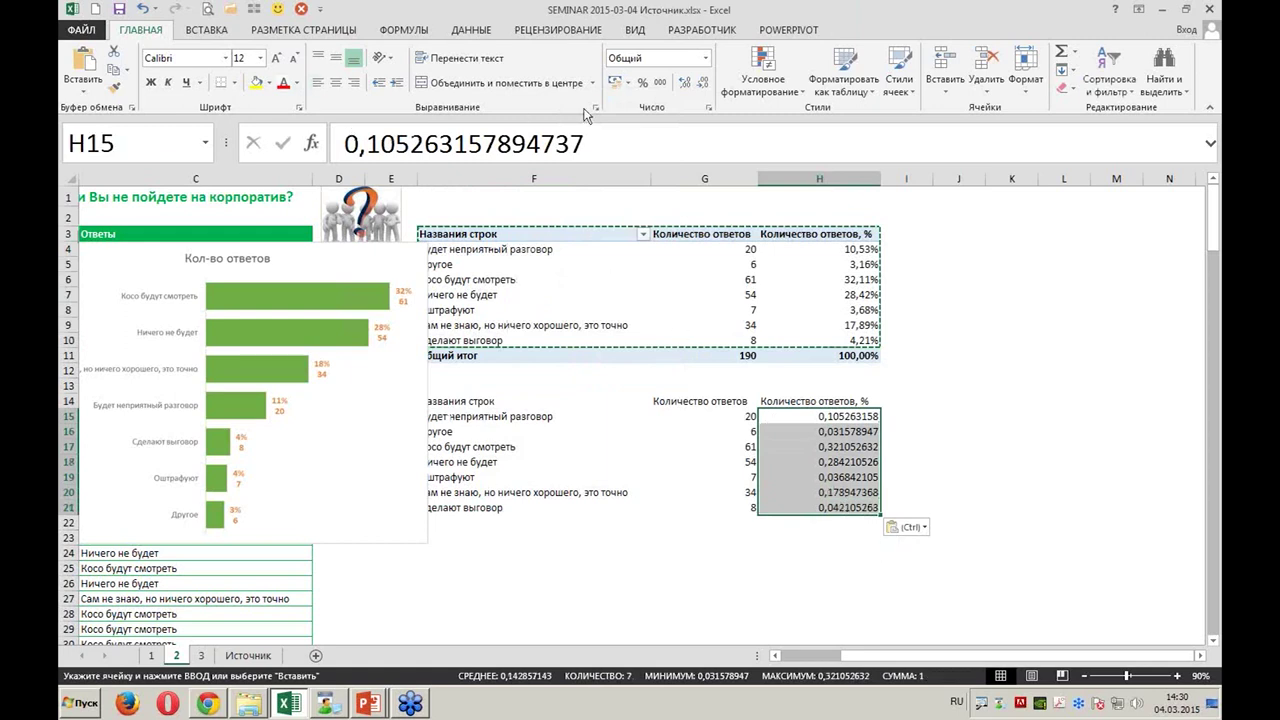
pyautogui.click(646, 84)
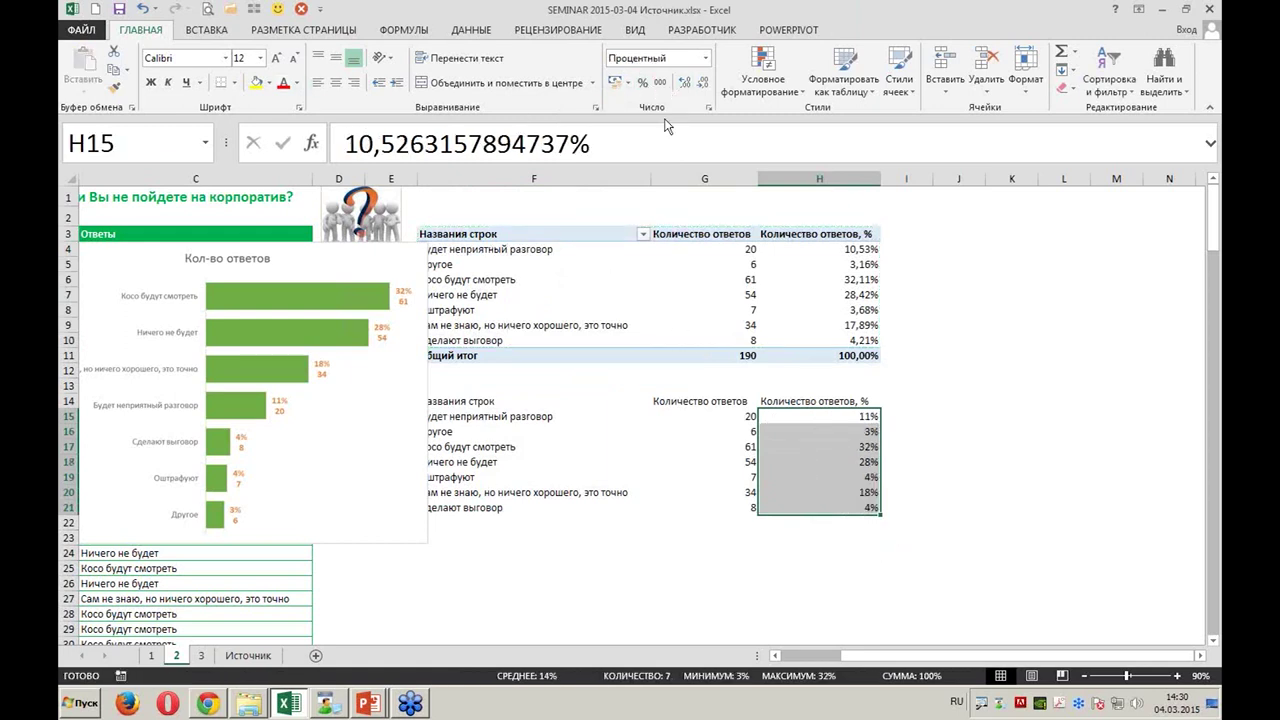
pyautogui.click(515, 420)
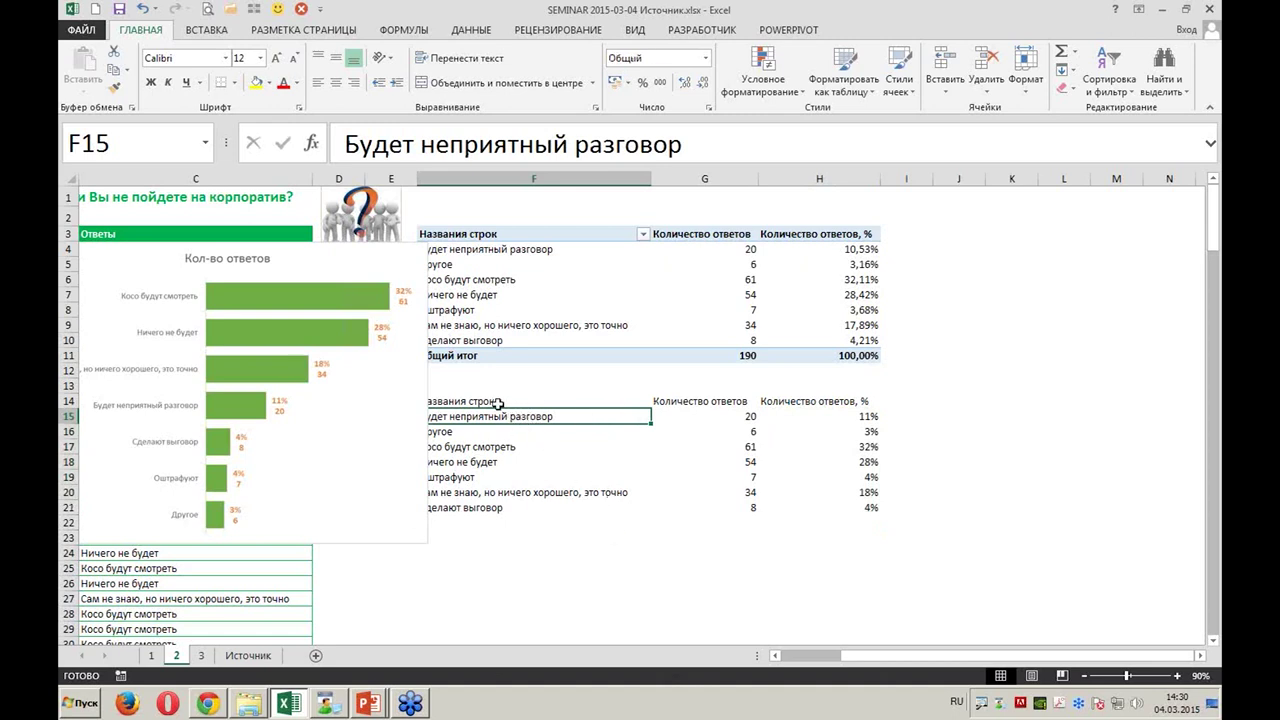
pyautogui.moveTo(497, 403); pyautogui.dragTo(703, 488)
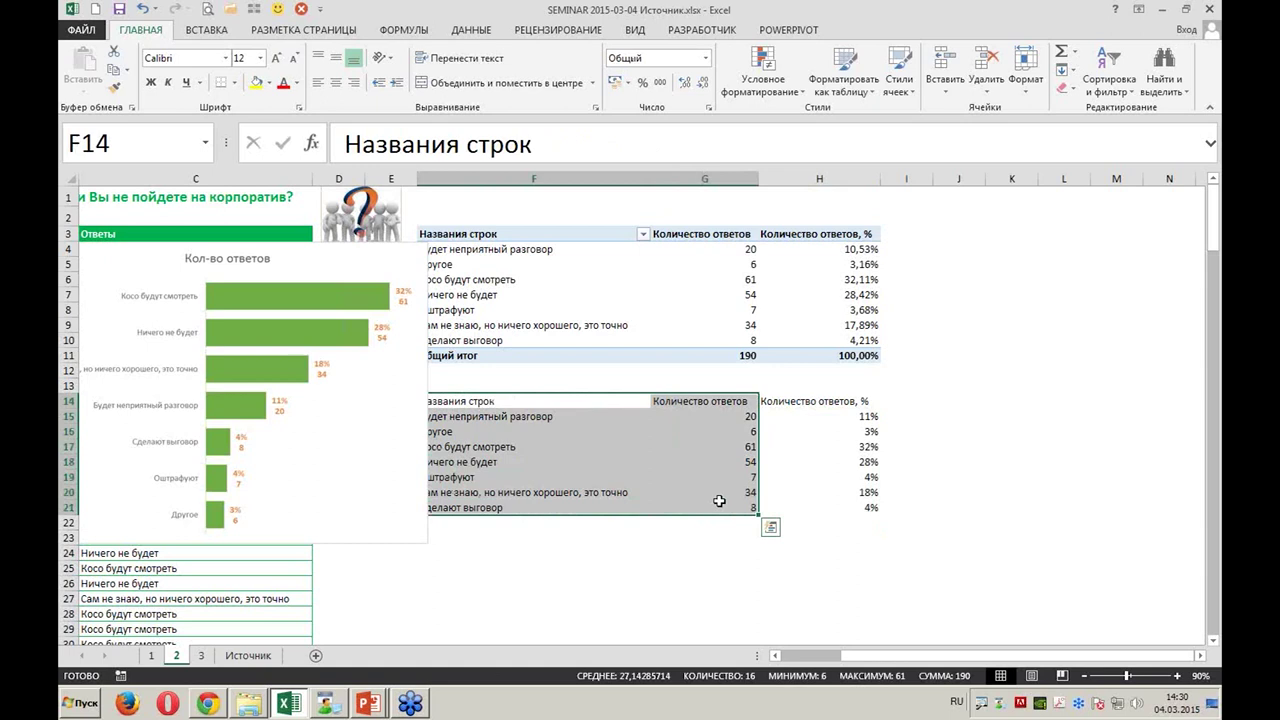
# Insert a clustered bar chart of F14:G21 and place it right of the tables
pyautogui.click(210, 30)
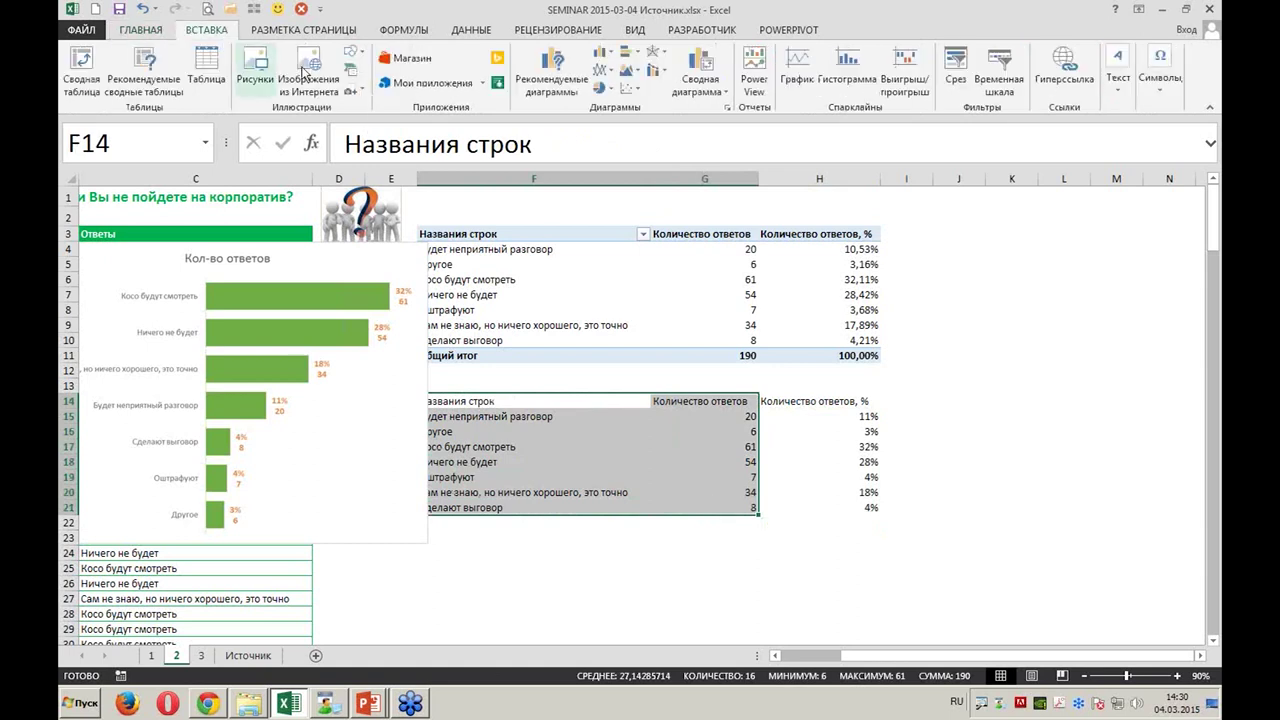
pyautogui.click(630, 52)
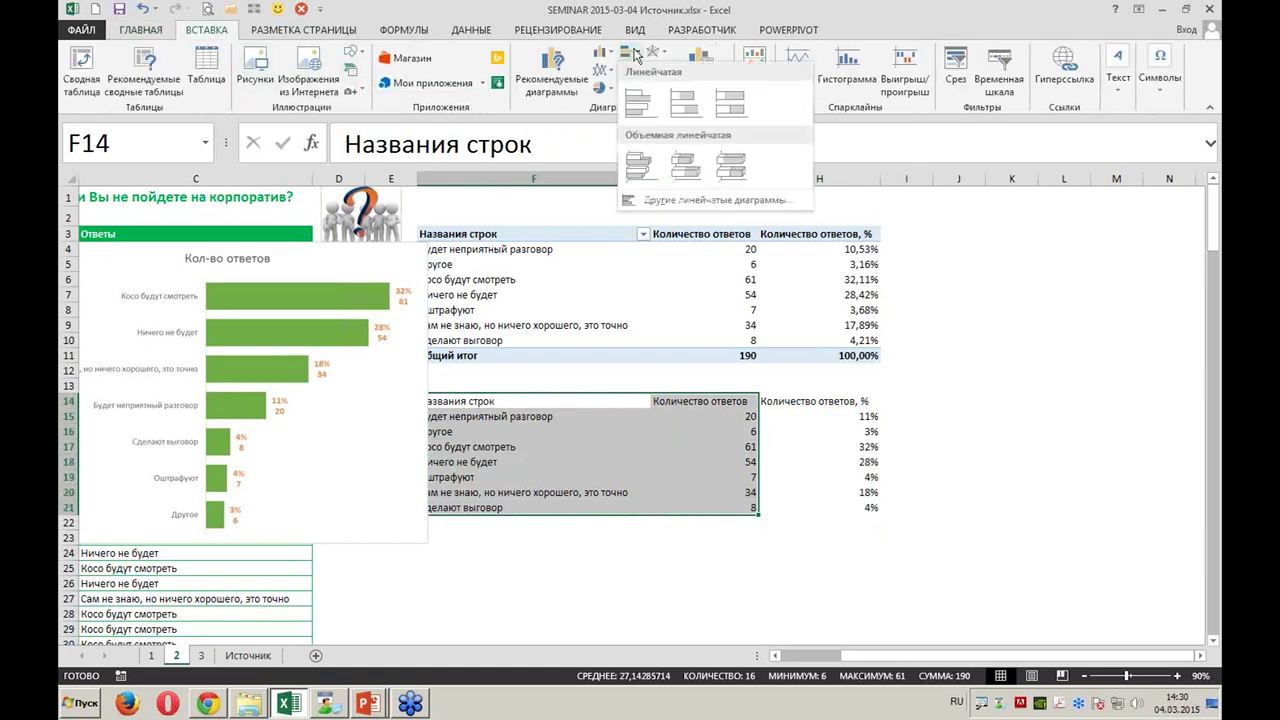
pyautogui.click(640, 101)
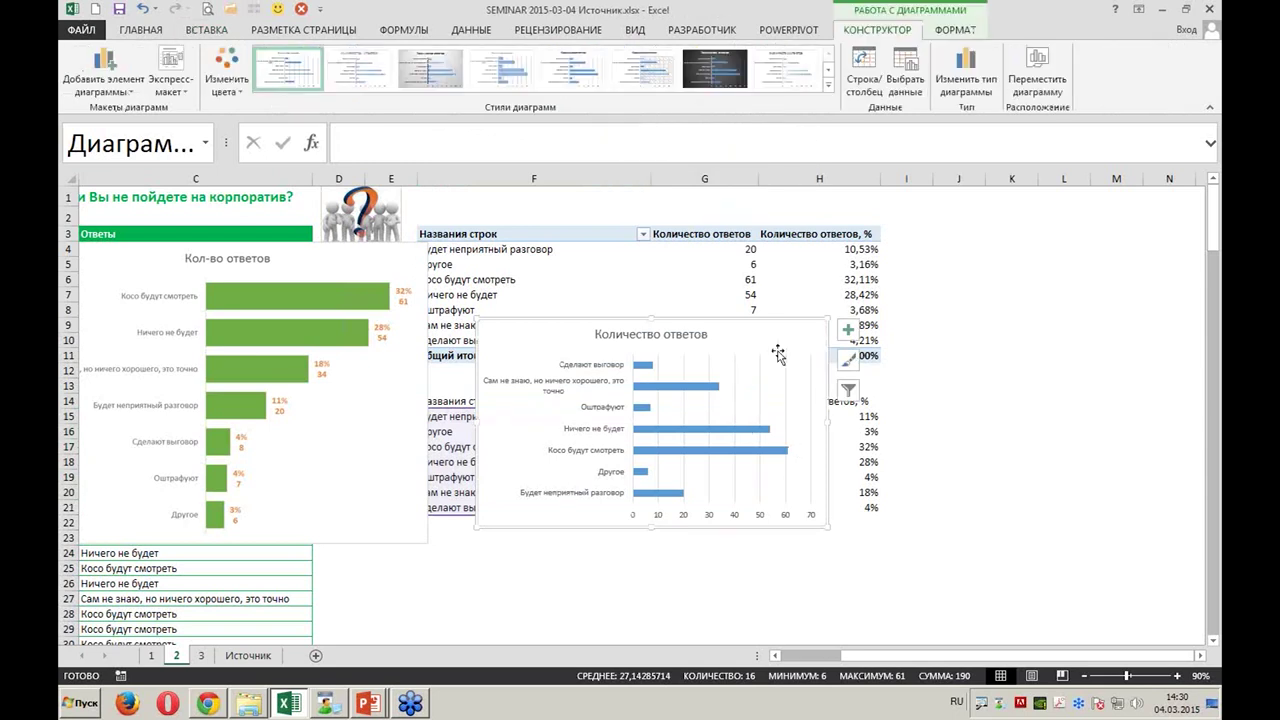
pyautogui.moveTo(779, 340)
pyautogui.mouseDown()
pyautogui.moveTo(1018, 256)
pyautogui.moveTo(1070, 276)
pyautogui.mouseUp()
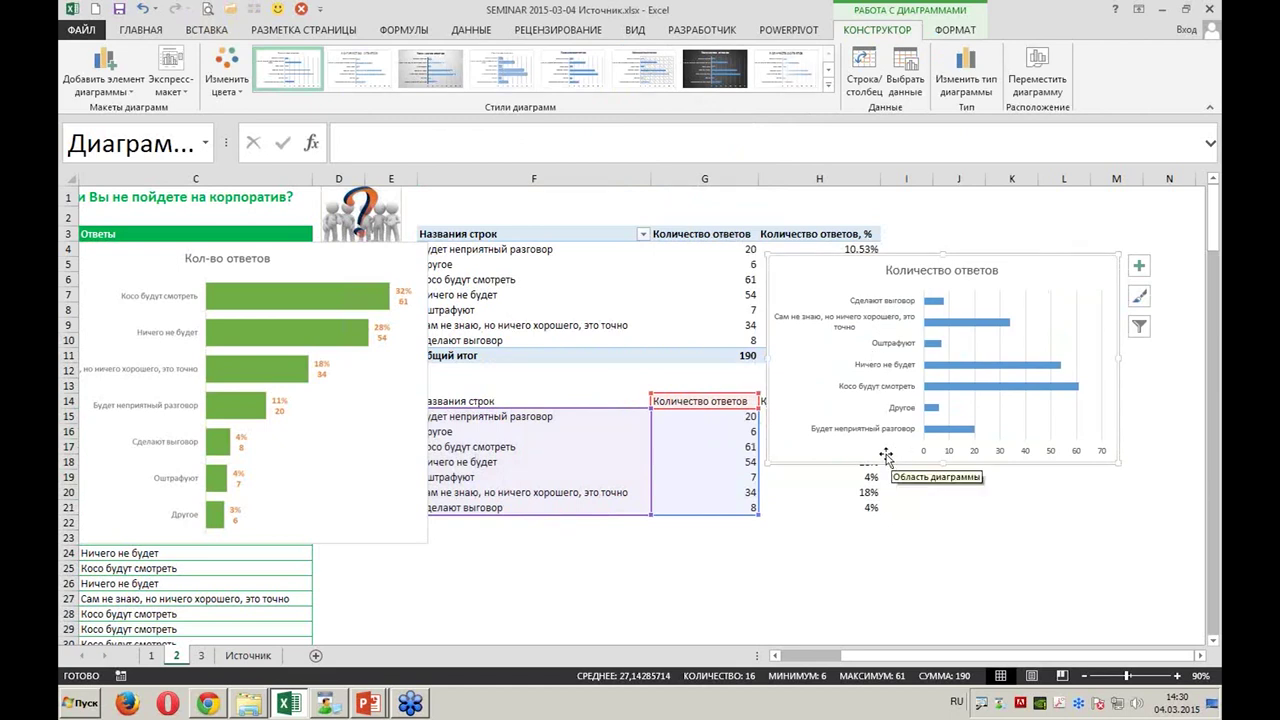
# Shift the old bar-chart picture slightly to the left
pyautogui.click(553, 463)
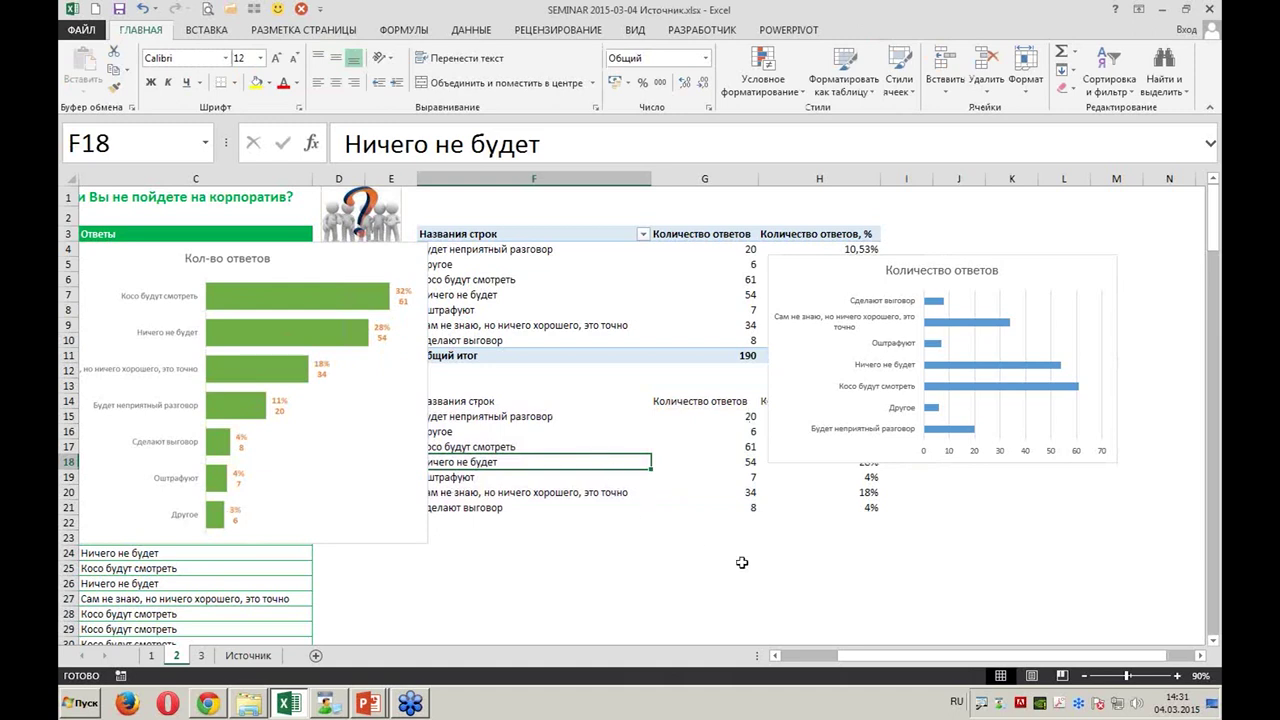
pyautogui.moveTo(398, 422); pyautogui.dragTo(318, 422)
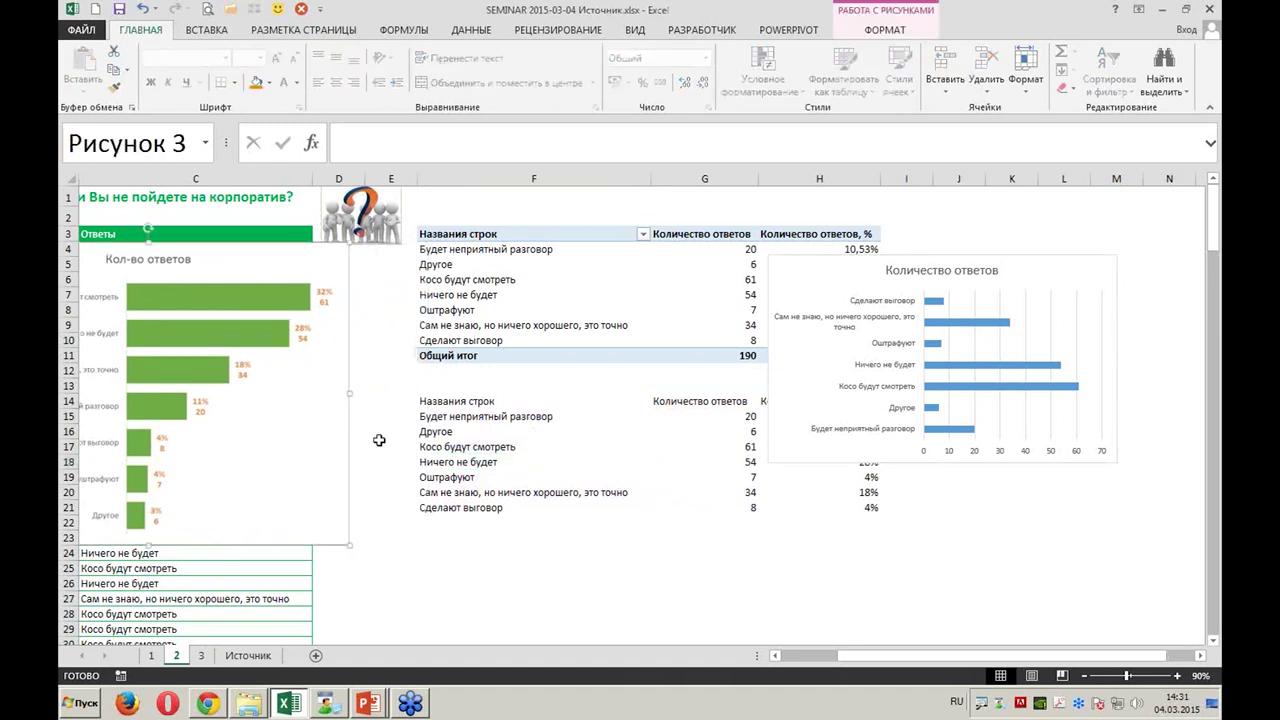
pyautogui.rightClick(717, 447)
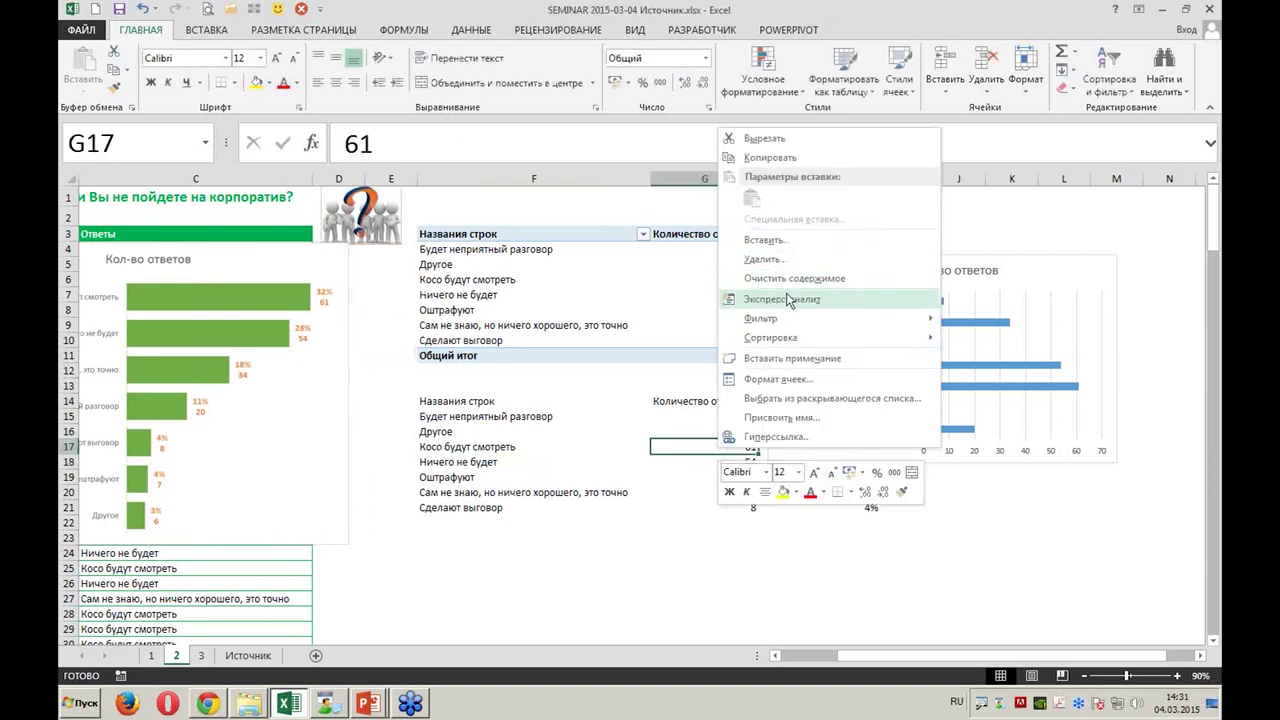
pyautogui.moveTo(800, 338)
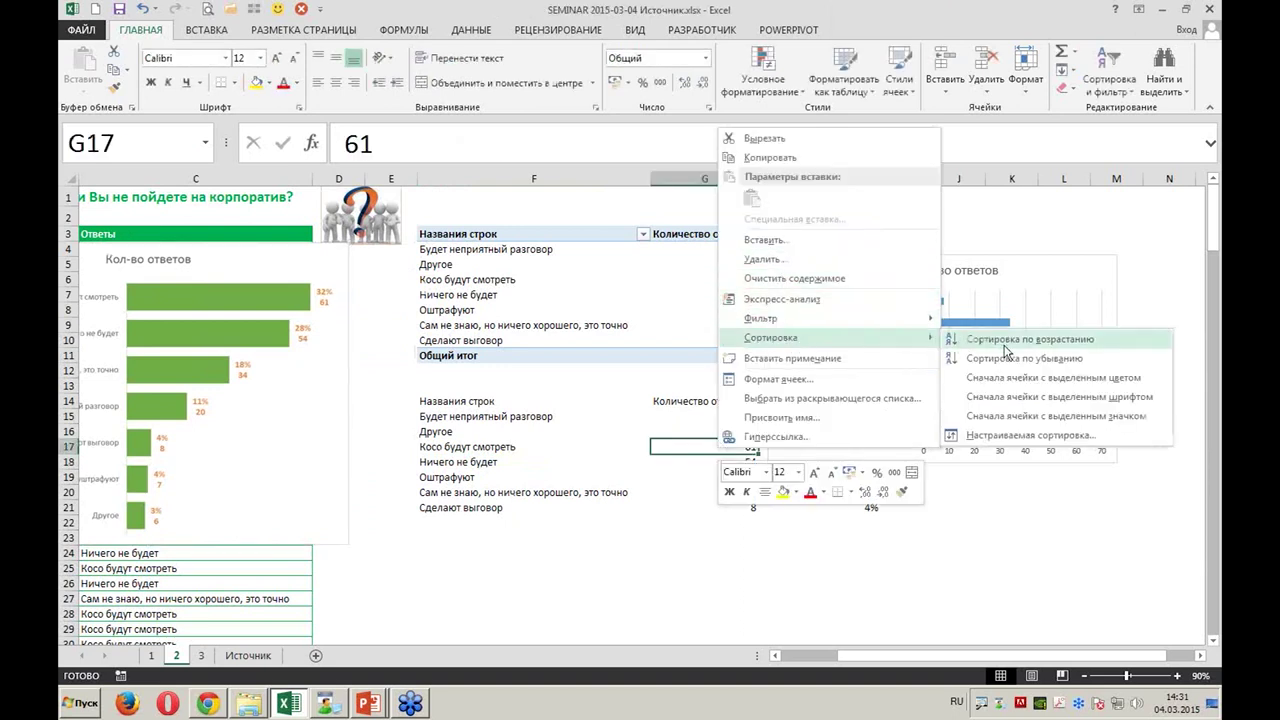
# Sort the copied table by count, smallest to largest, so Другое comes first
pyautogui.click(1007, 345)
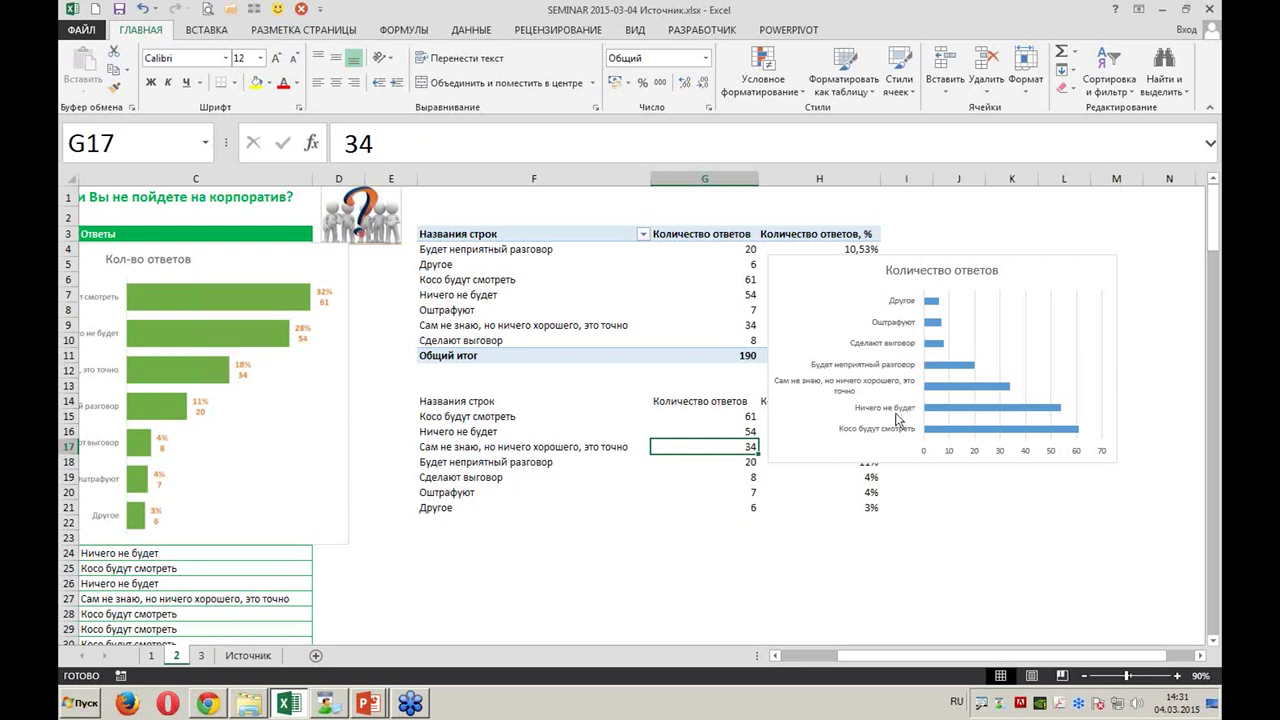
pyautogui.rightClick(737, 447)
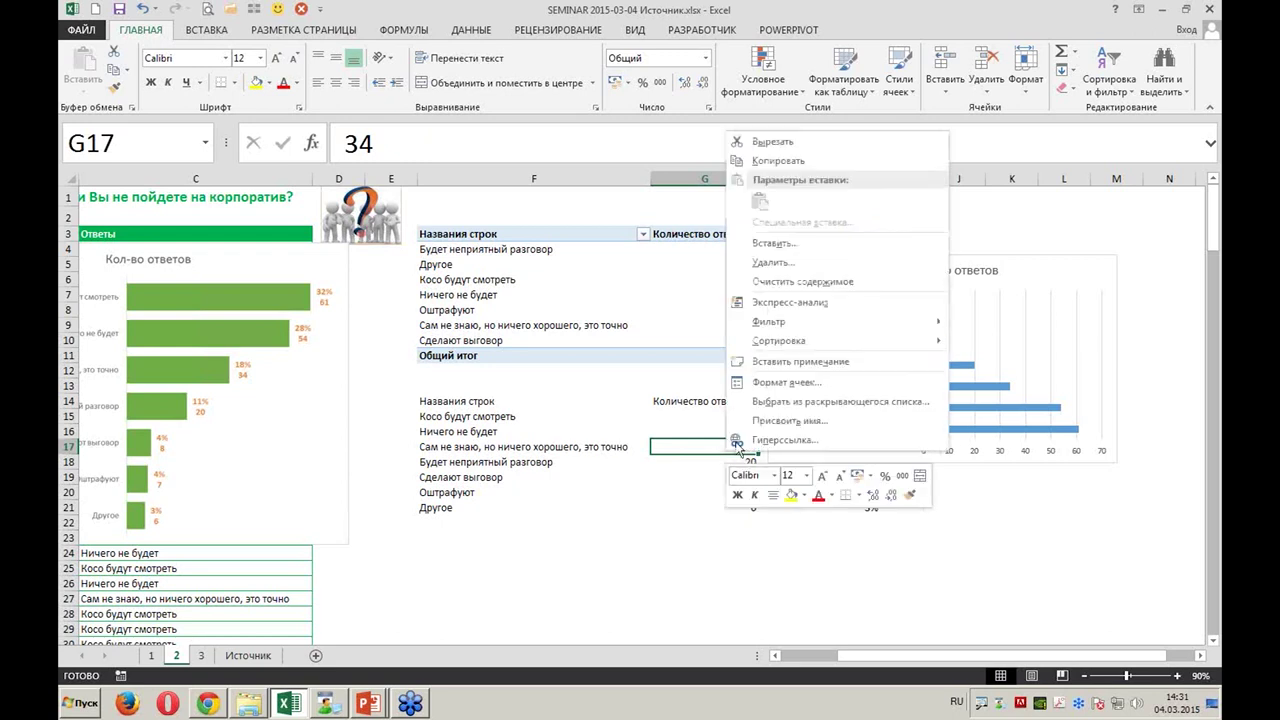
pyautogui.click(1000, 345)
# Move the bar chart beside the copied table and enlarge it
pyautogui.click(817, 274)
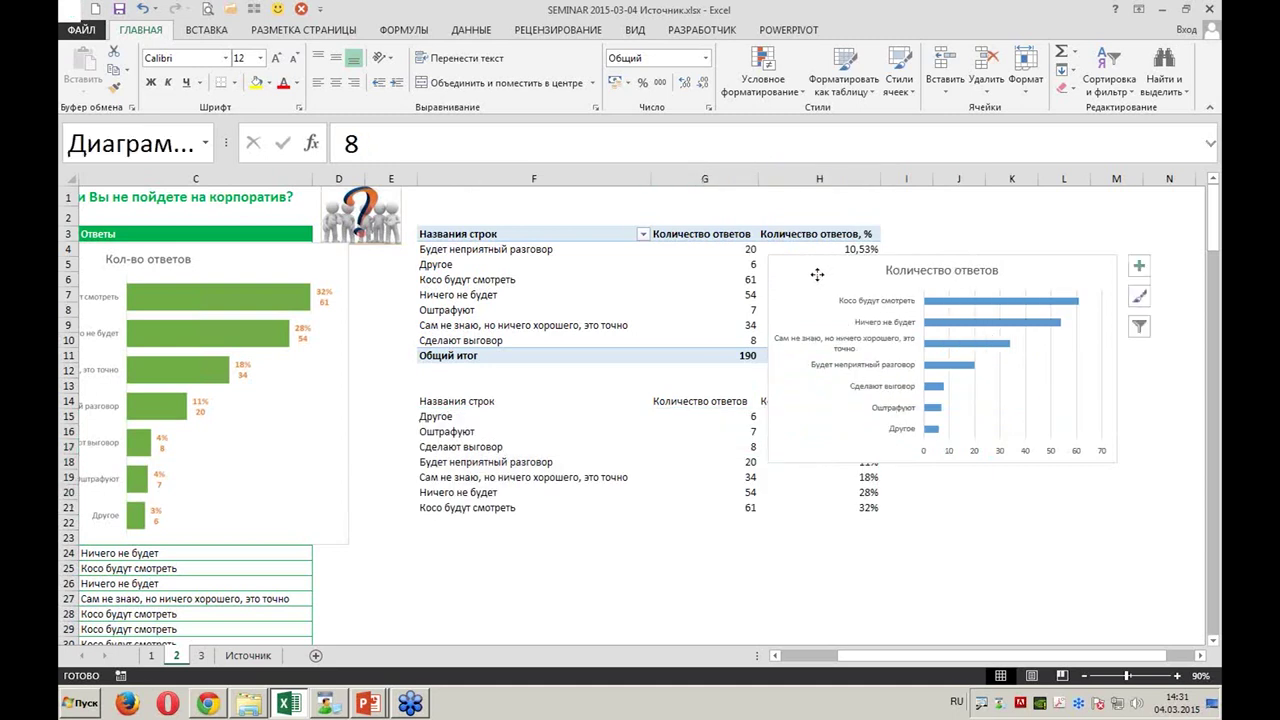
pyautogui.moveTo(817, 274); pyautogui.dragTo(640, 351)
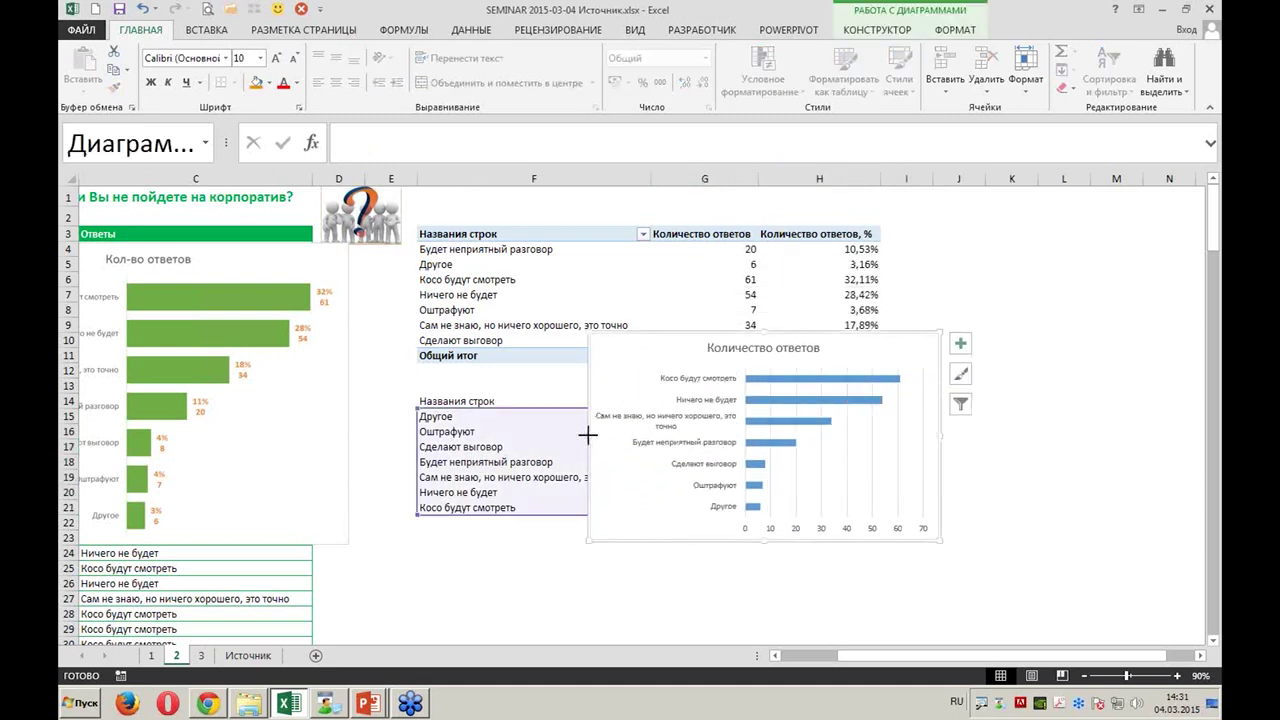
pyautogui.moveTo(588, 434); pyautogui.dragTo(508, 434)
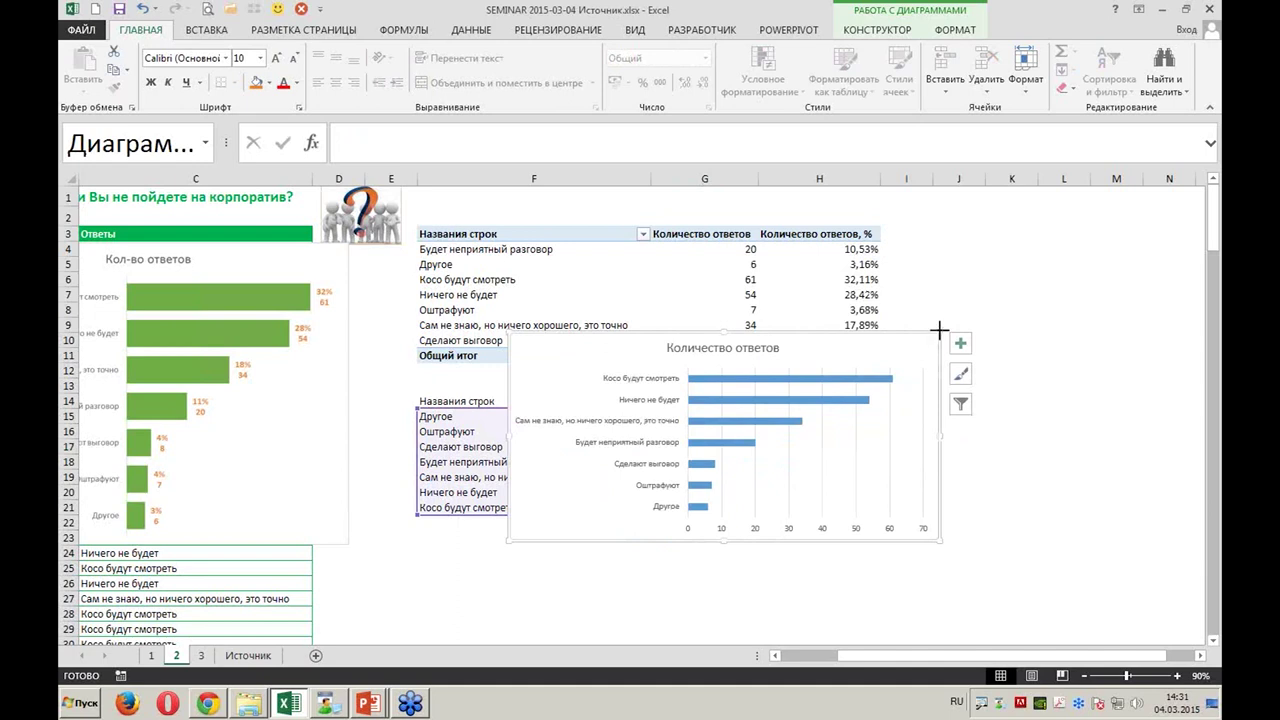
pyautogui.moveTo(940, 330); pyautogui.dragTo(990, 218)
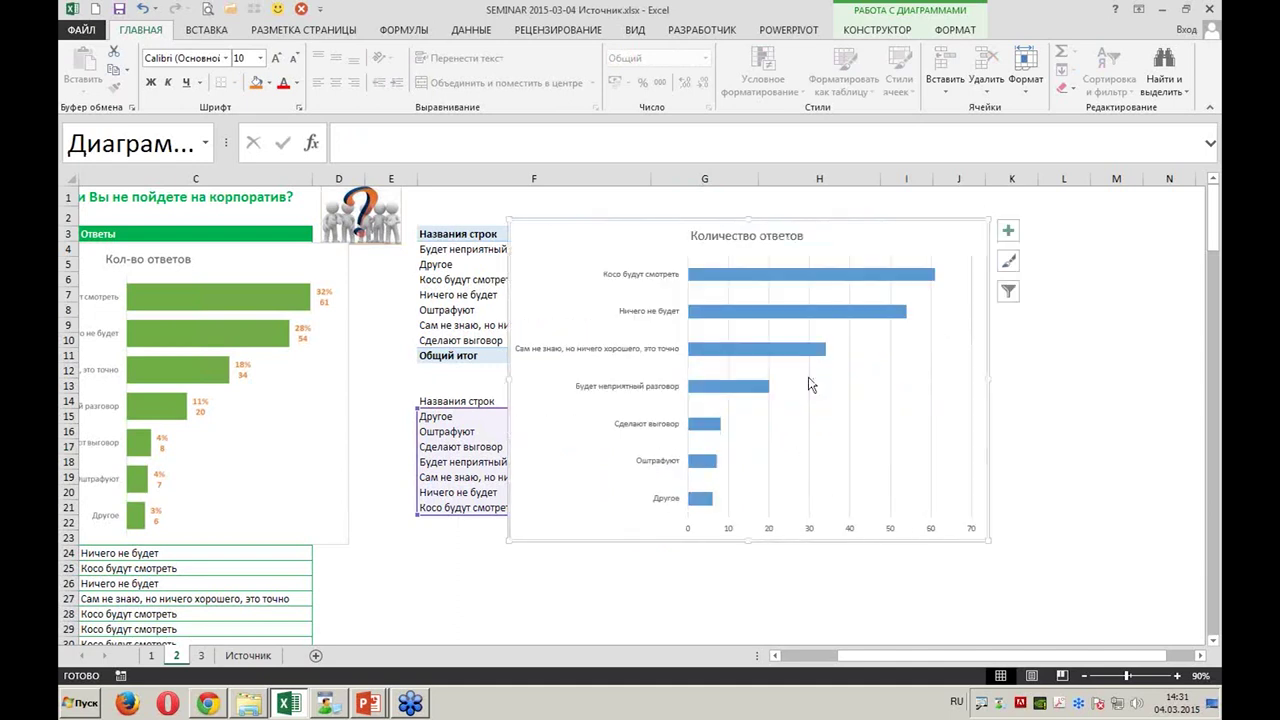
# Add count data labels to the bars and move the chart left of the percentage column
pyautogui.click(1009, 236)
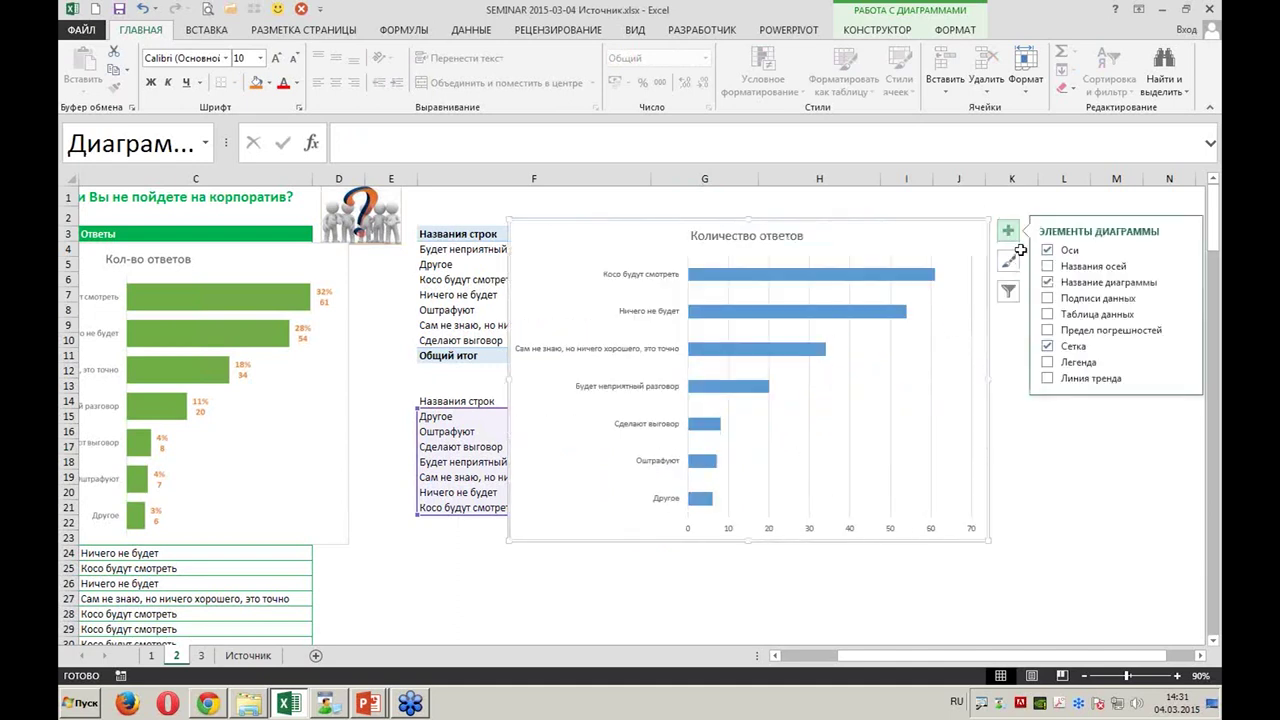
pyautogui.click(1047, 298)
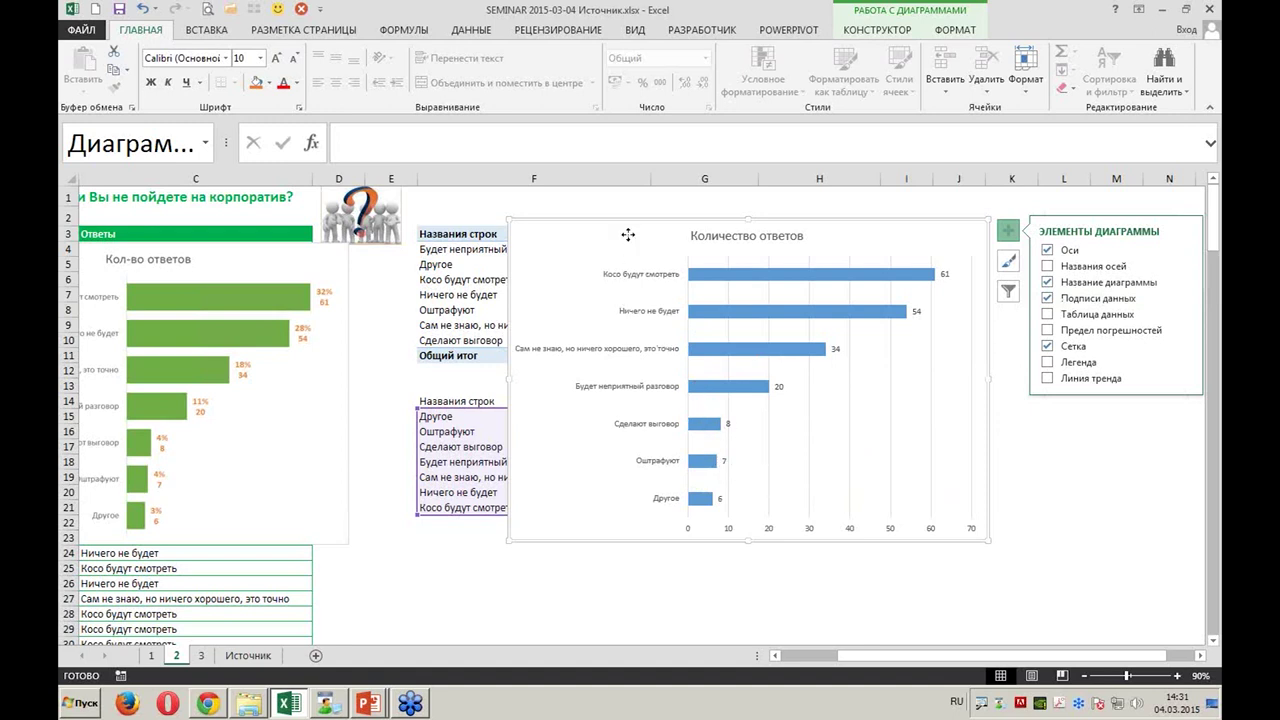
pyautogui.moveTo(634, 242); pyautogui.dragTo(409, 225)
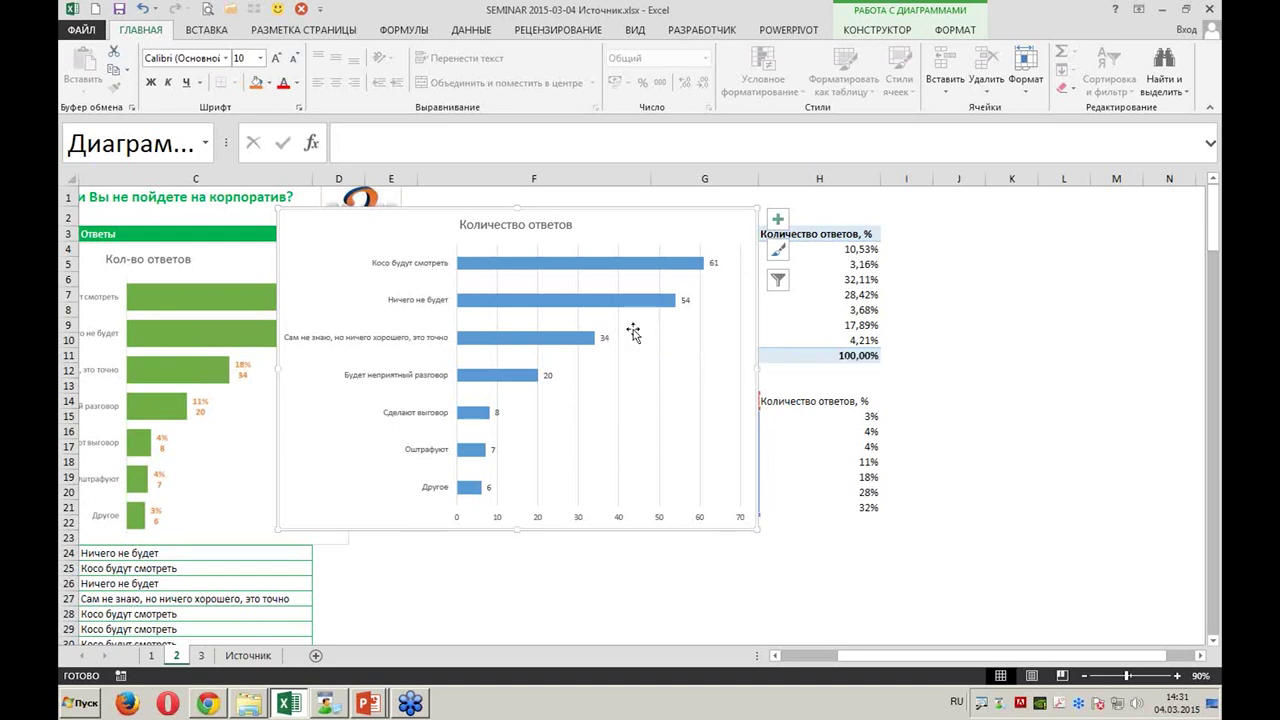
# Select the whole bar chart and open More Options for its data labels
pyautogui.click(685, 300)
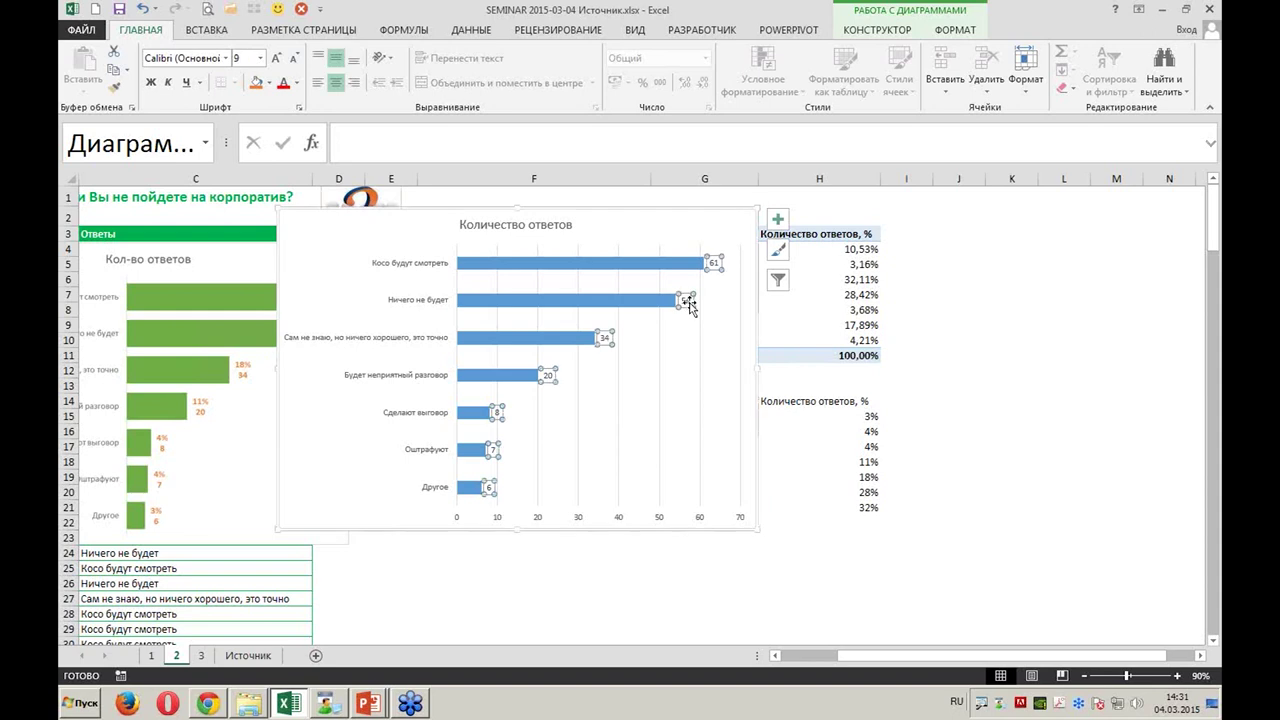
pyautogui.click(686, 300)
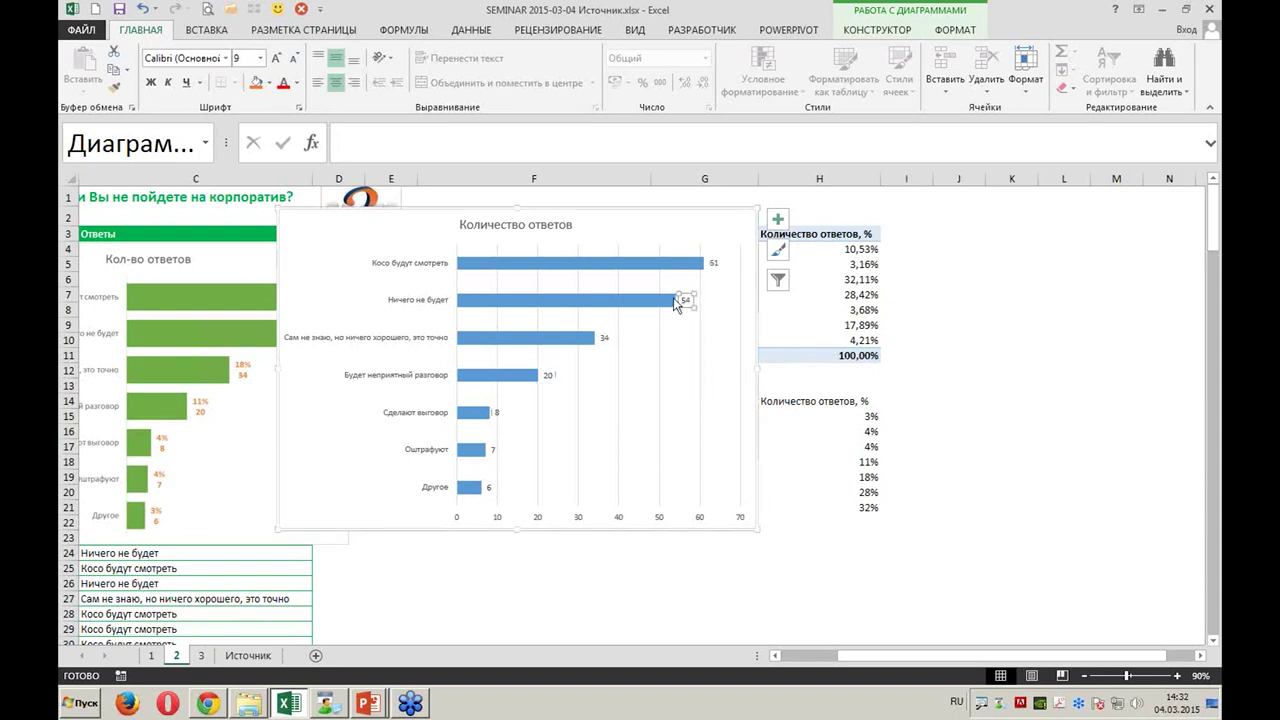
pyautogui.click(724, 246)
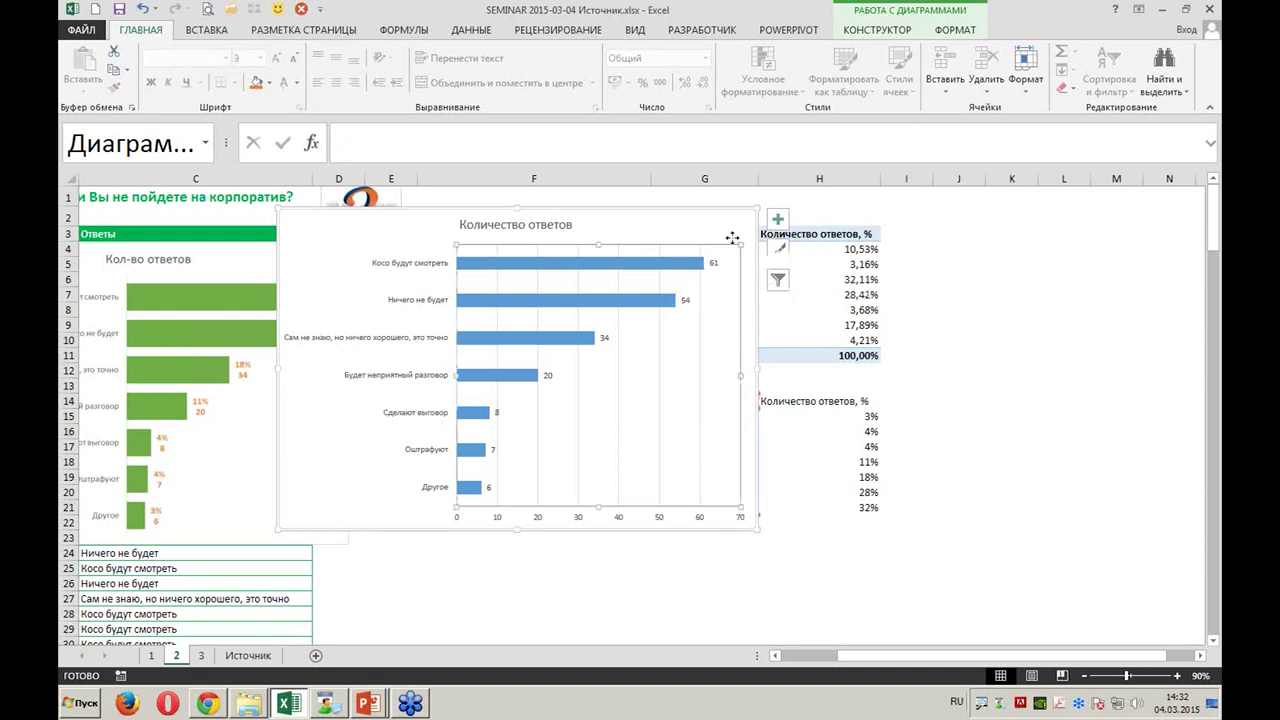
pyautogui.click(732, 238)
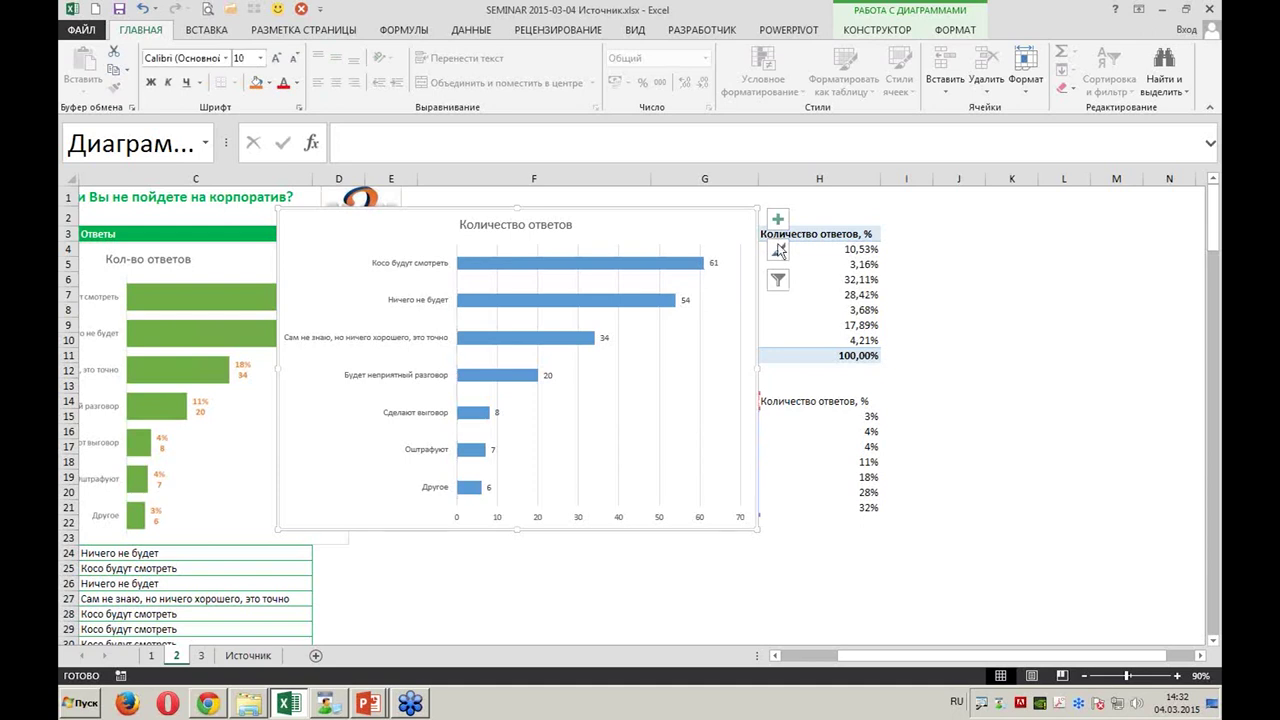
pyautogui.click(779, 222)
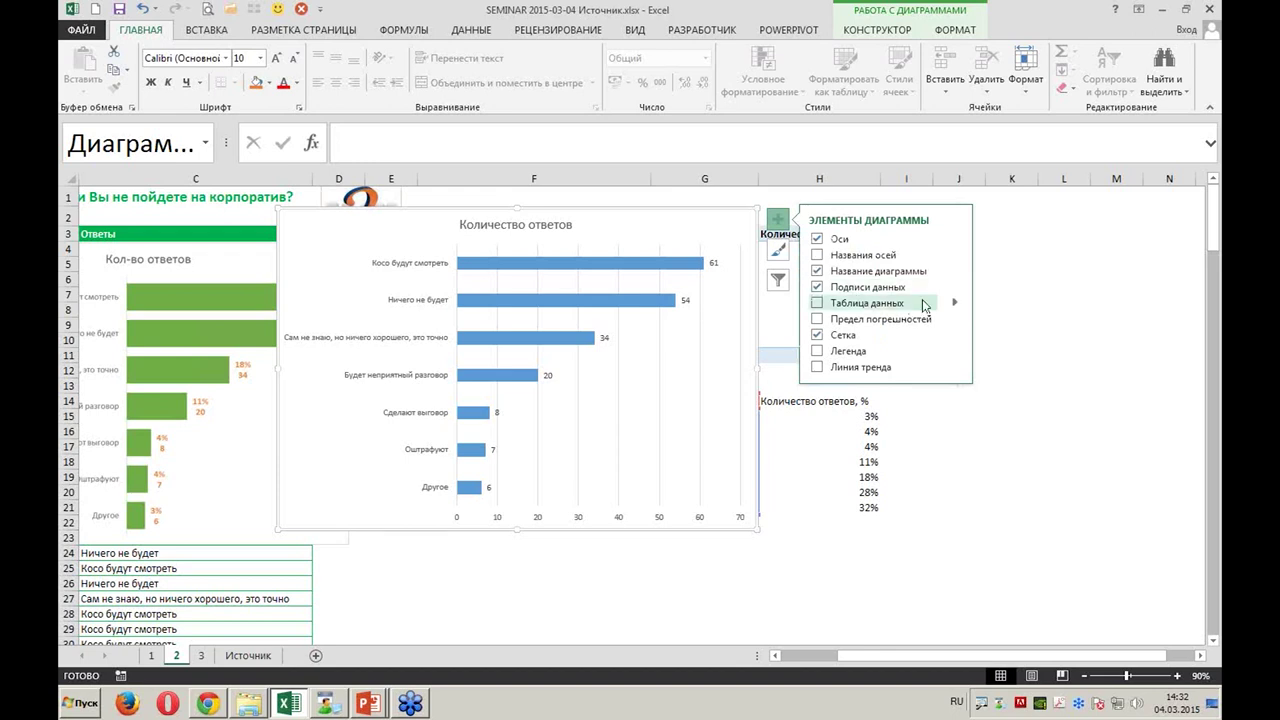
pyautogui.click(955, 287)
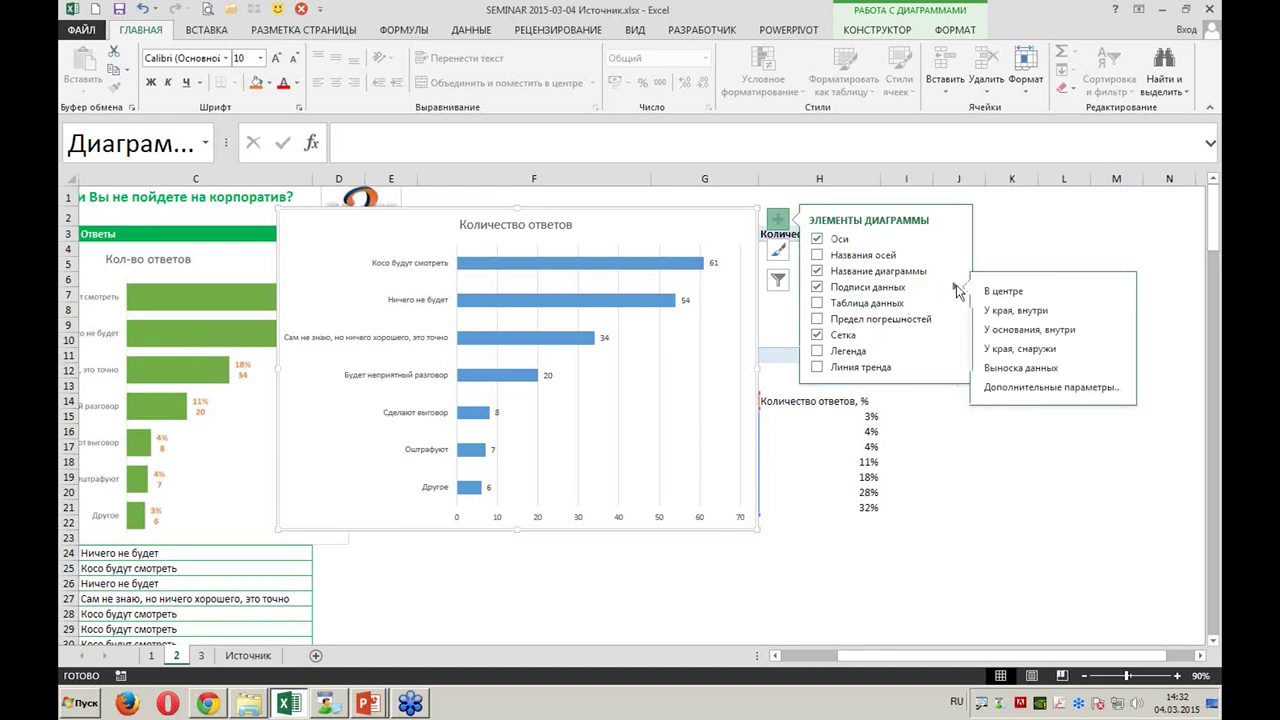
pyautogui.click(1007, 388)
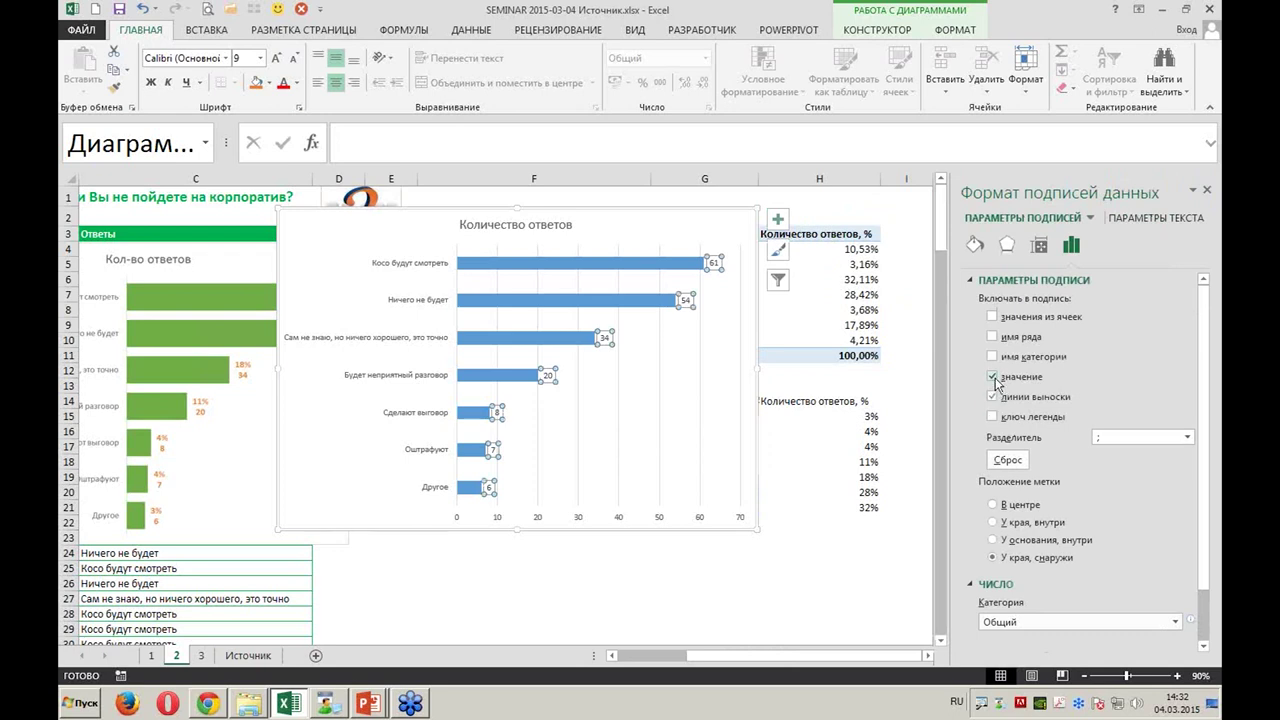
# Label each bar with its H15:H21 percentage above the count, using a New Line separator
pyautogui.click(991, 317)
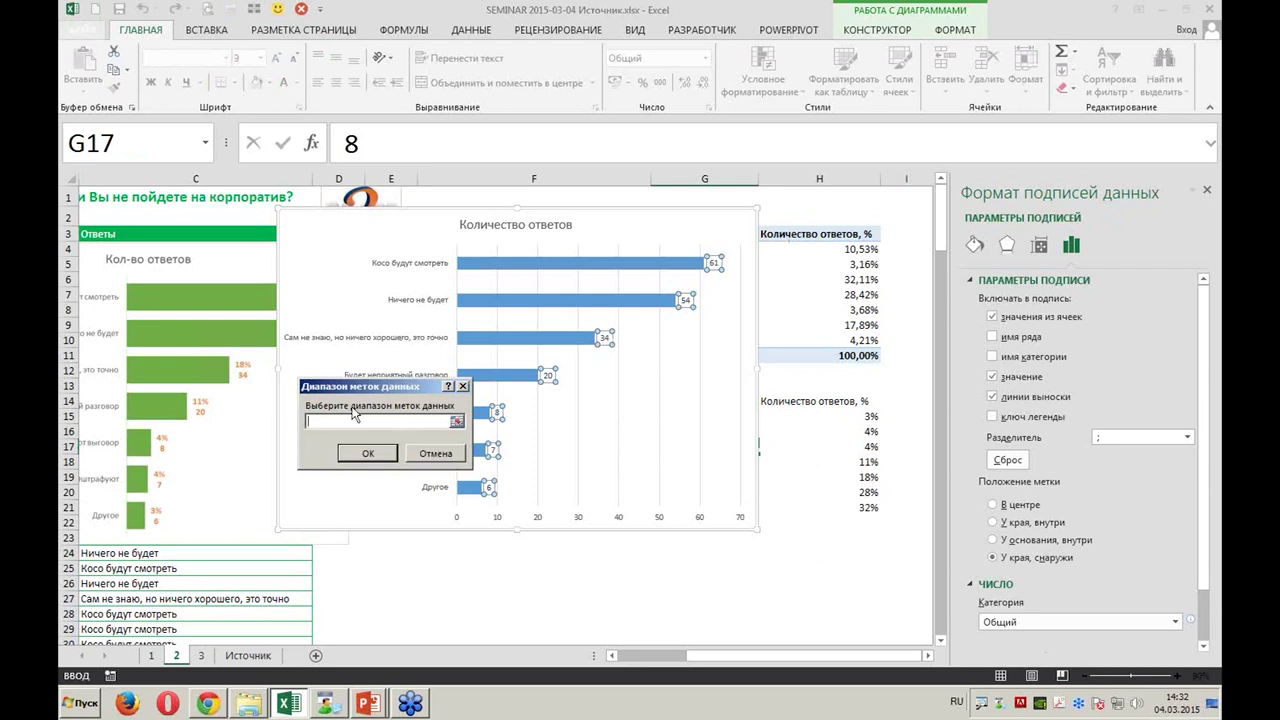
pyautogui.moveTo(825, 417); pyautogui.dragTo(834, 499)
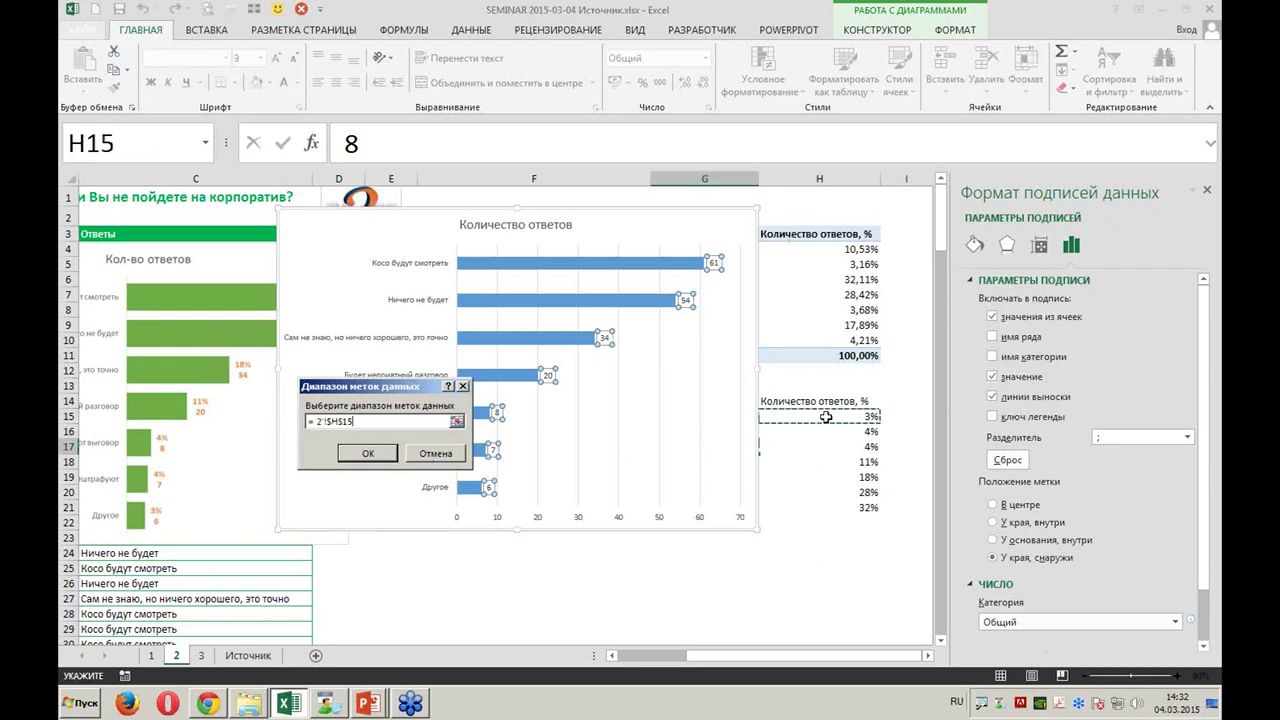
pyautogui.click(368, 454)
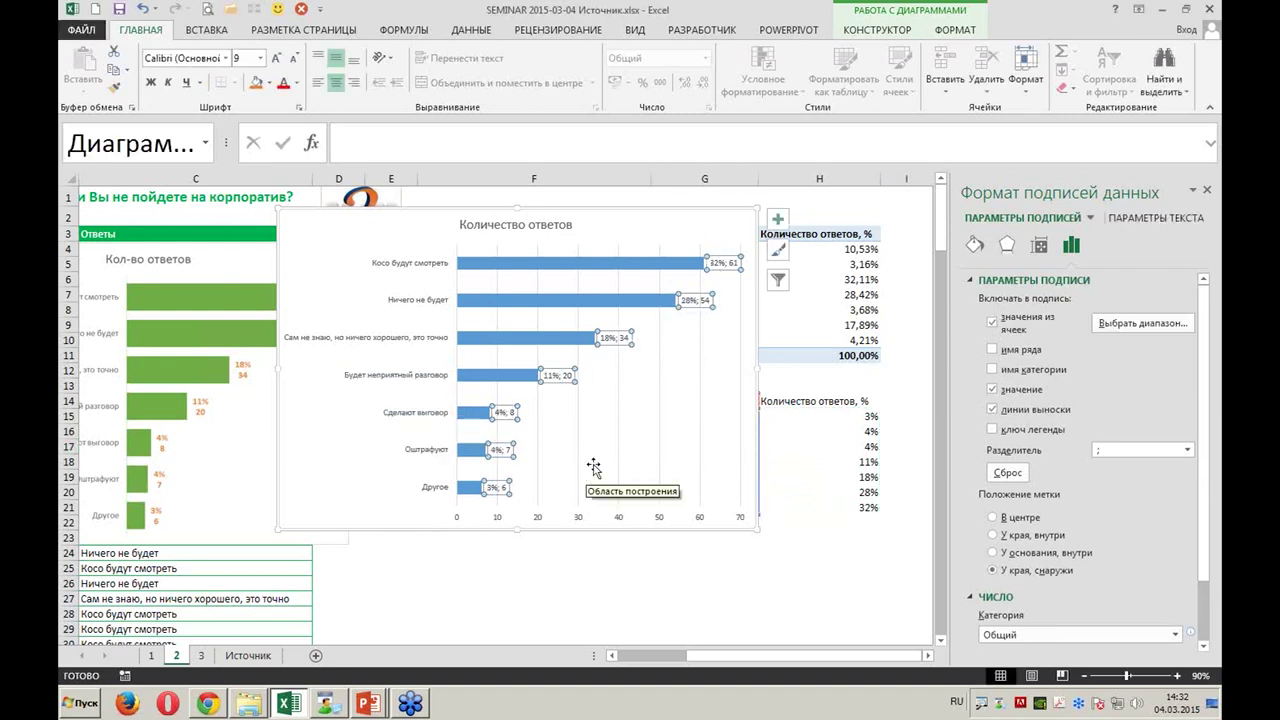
pyautogui.click(1187, 450)
pyautogui.click(1145, 512)
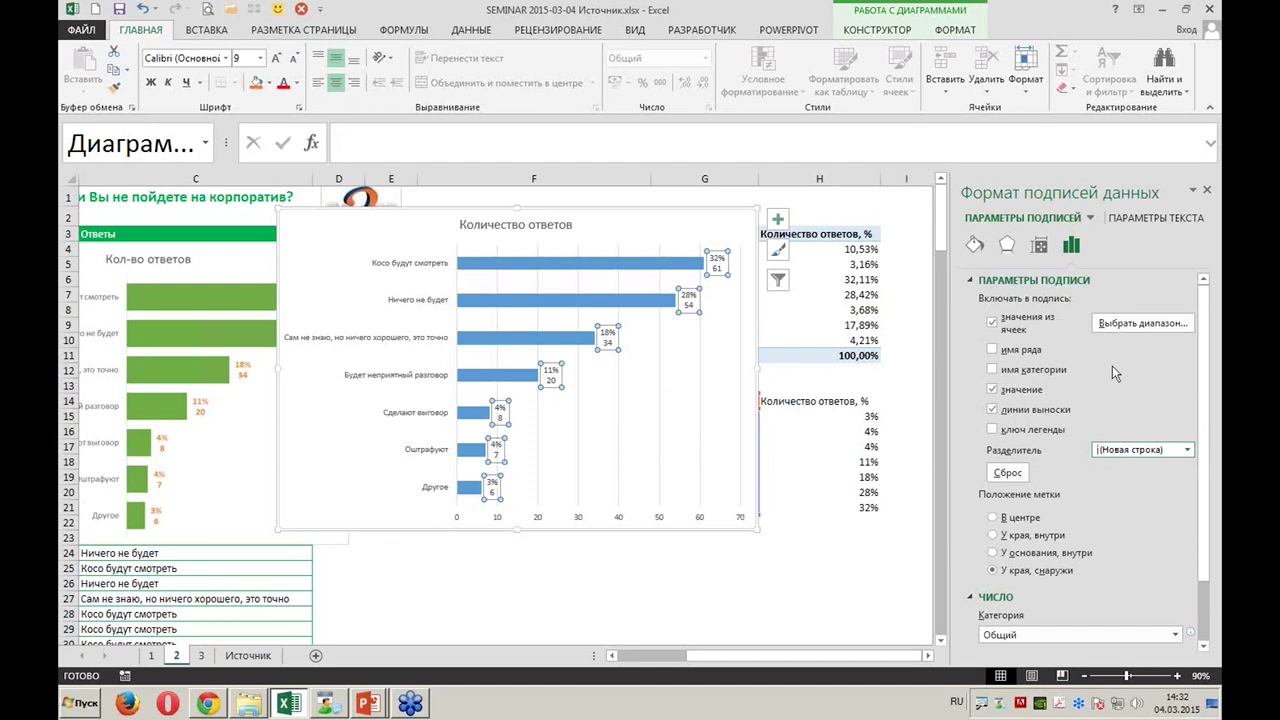
pyautogui.click(1208, 191)
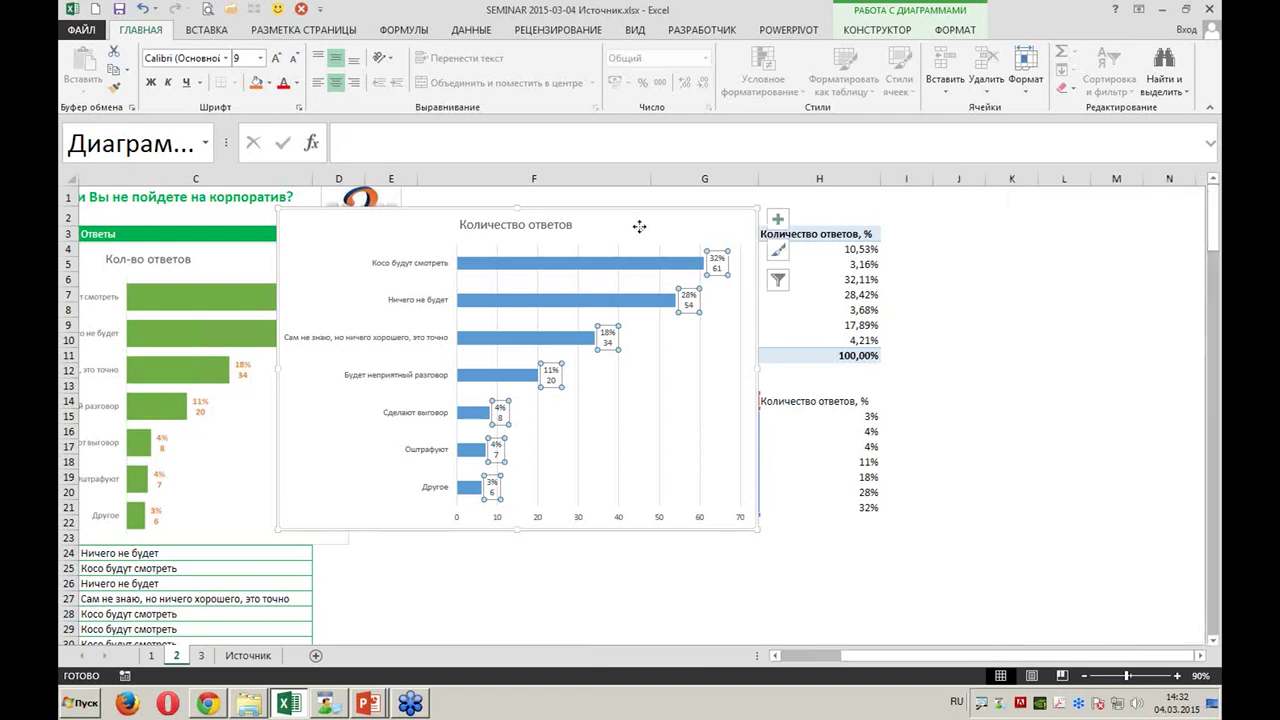
# Delete the bar chart's vertical gridlines and reposition the chart on the sheet
pyautogui.moveTo(636, 220); pyautogui.dragTo(789, 234)
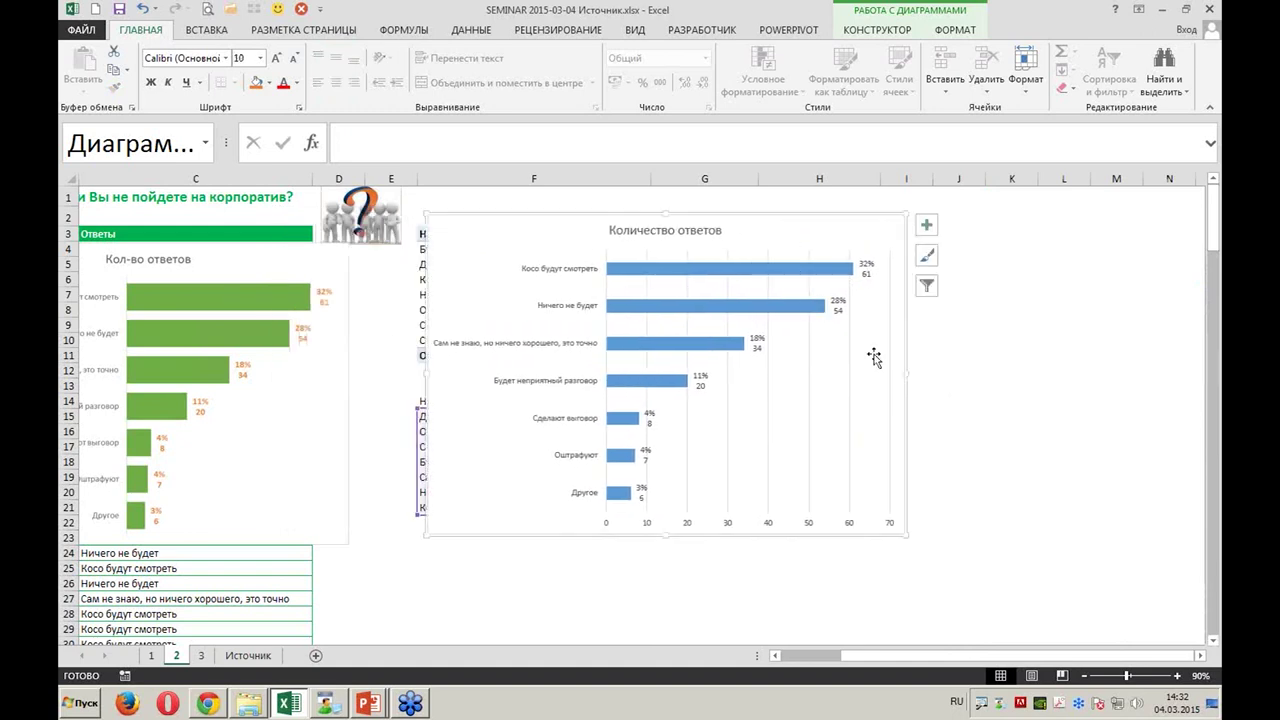
pyautogui.click(851, 434)
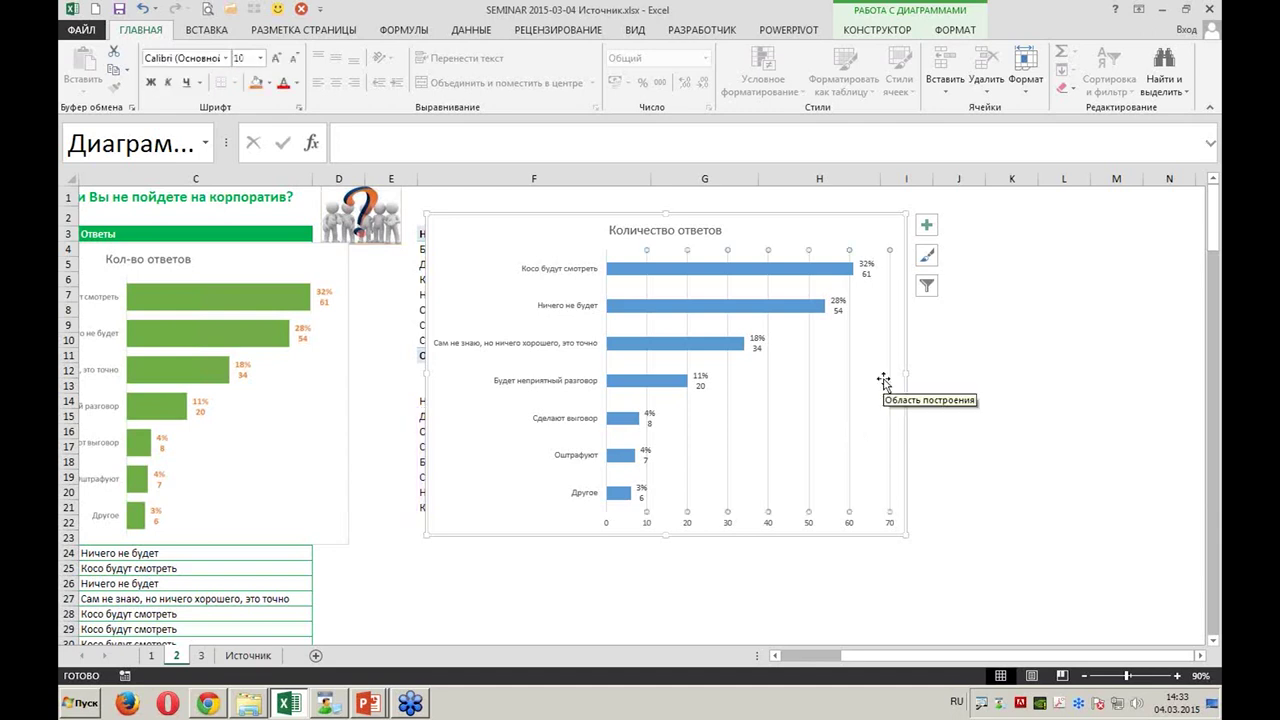
pyautogui.press('Delete')
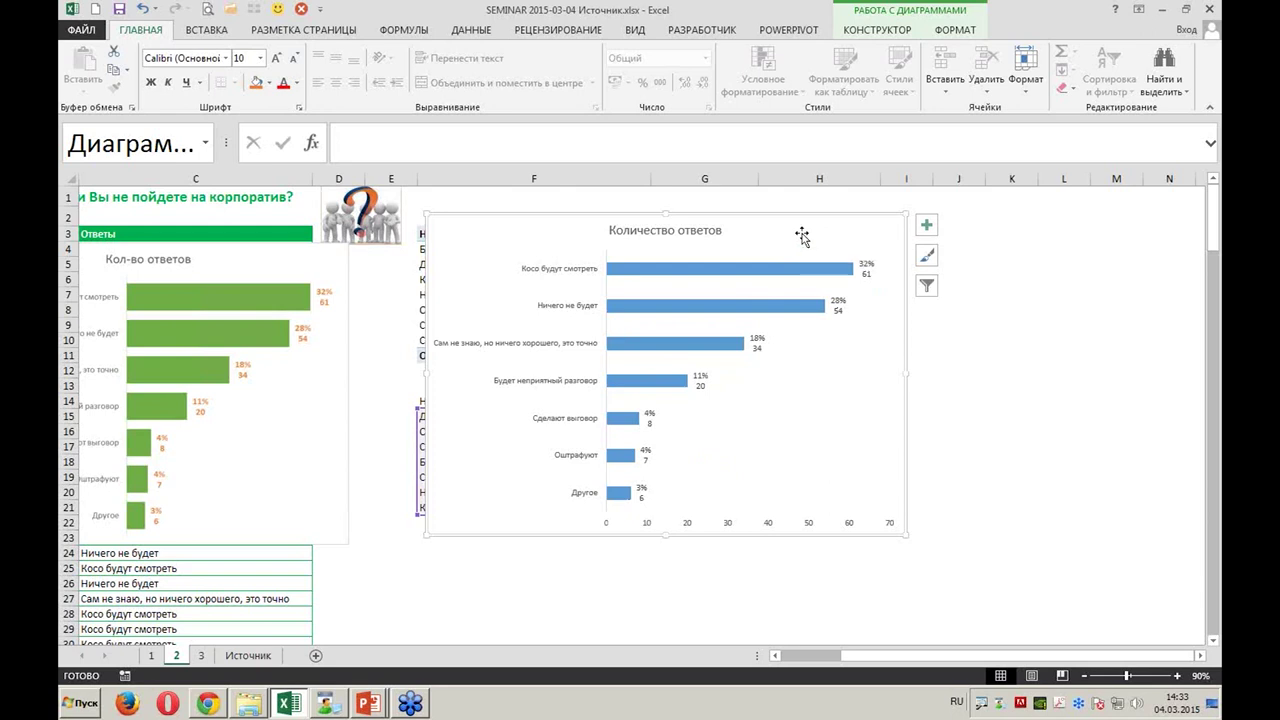
pyautogui.moveTo(803, 237)
pyautogui.mouseDown()
pyautogui.moveTo(849, 357)
pyautogui.moveTo(810, 434)
pyautogui.moveTo(808, 272)
pyautogui.mouseUp()
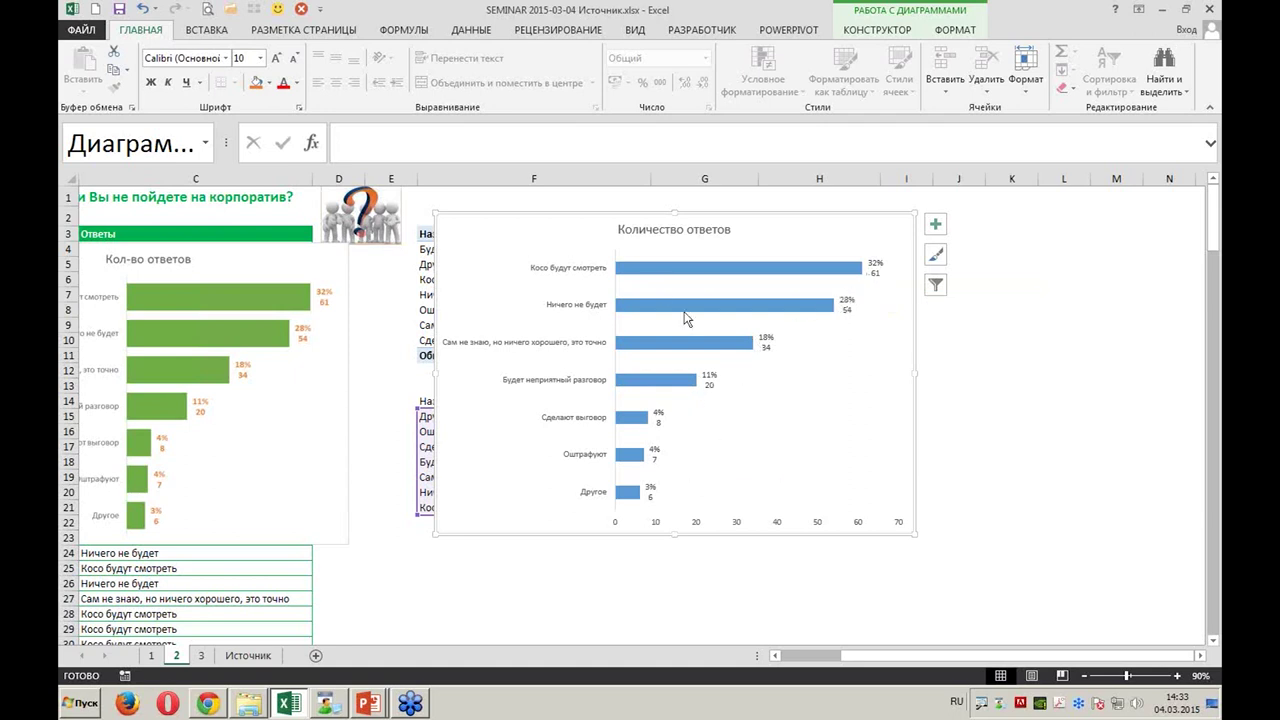
pyautogui.moveTo(508, 226); pyautogui.dragTo(485, 225)
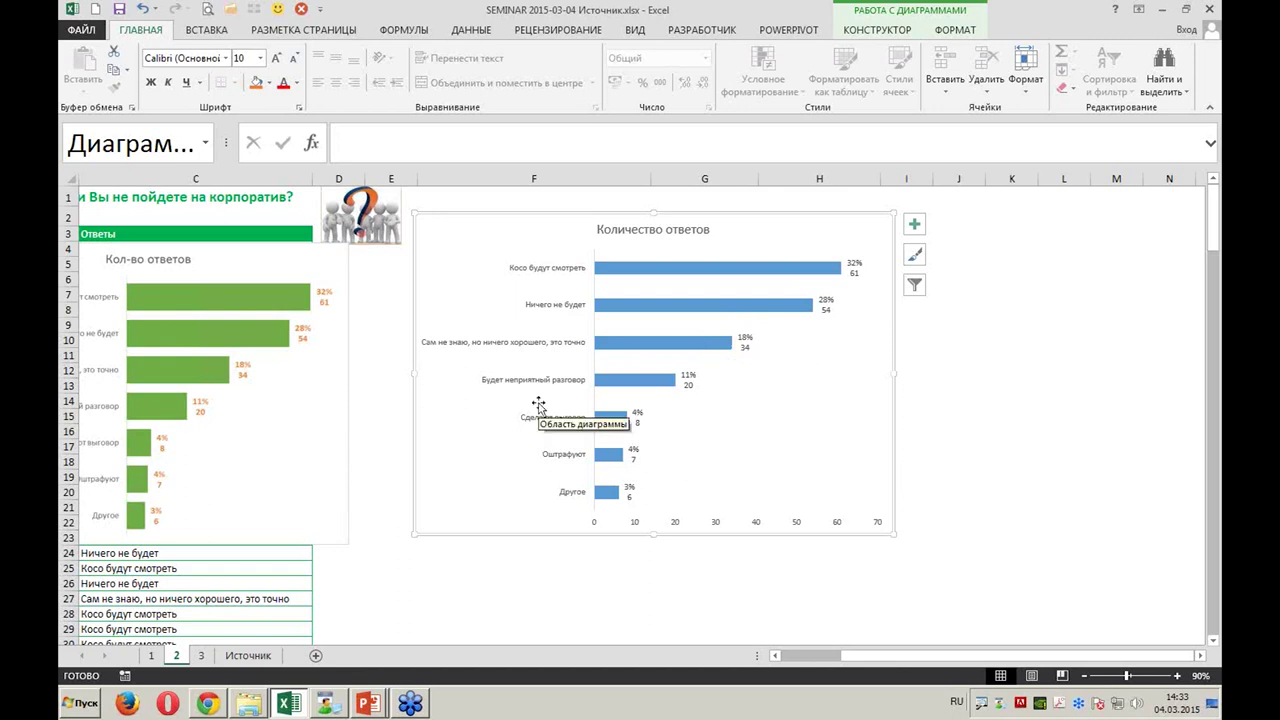
# Go to sheet 3, then advance the PowerPoint slideshow to slide 5 on standard and non-standard charts
pyautogui.click(202, 657)
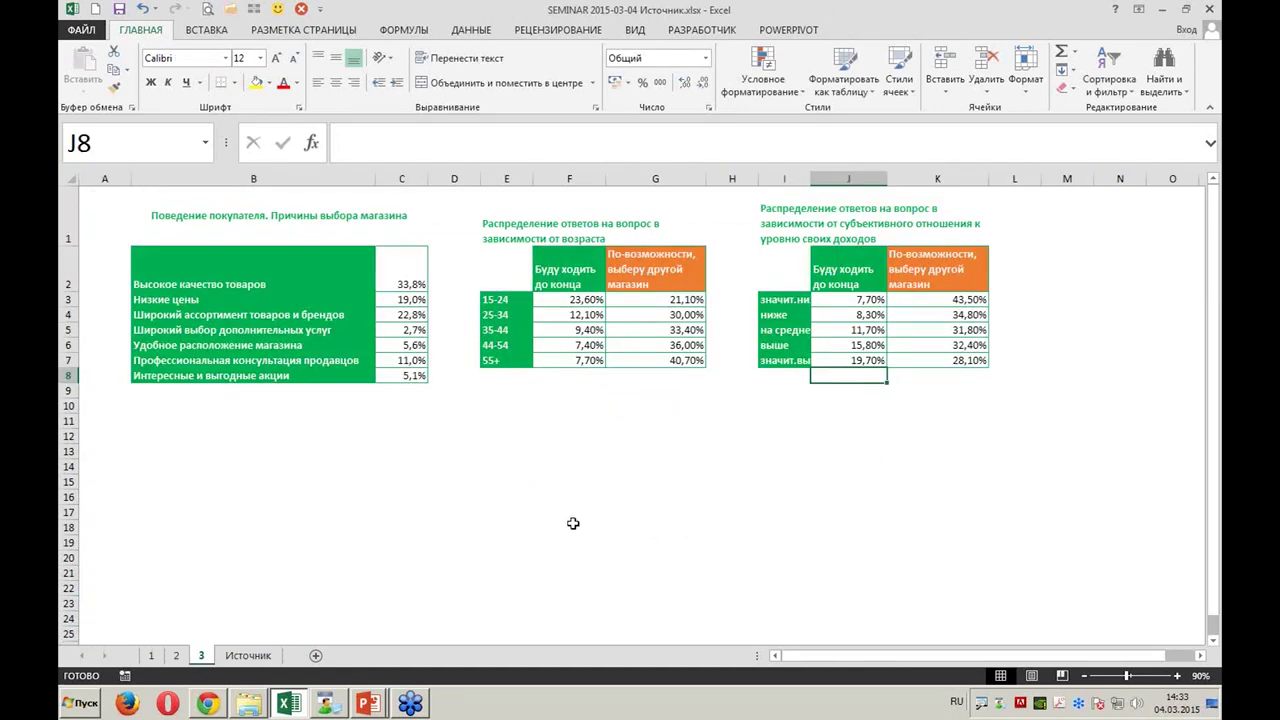
pyautogui.click(368, 703)
pyautogui.click(408, 670)
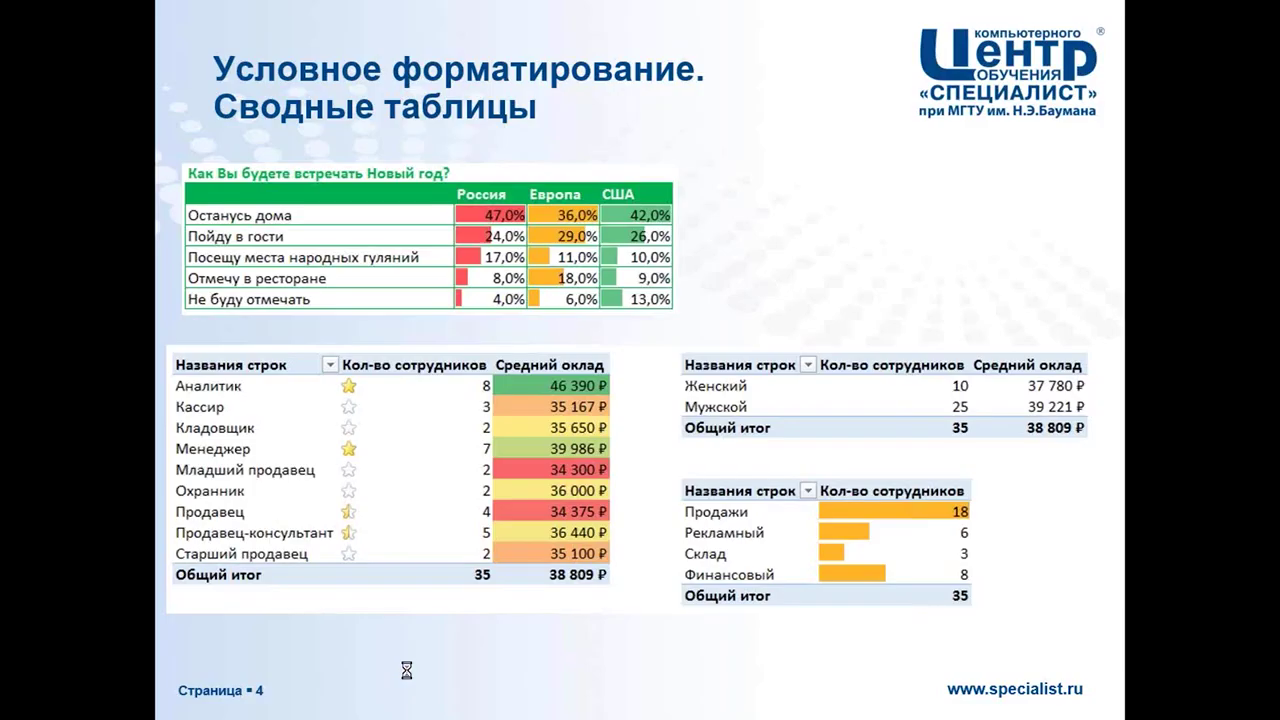
pyautogui.click(407, 670)
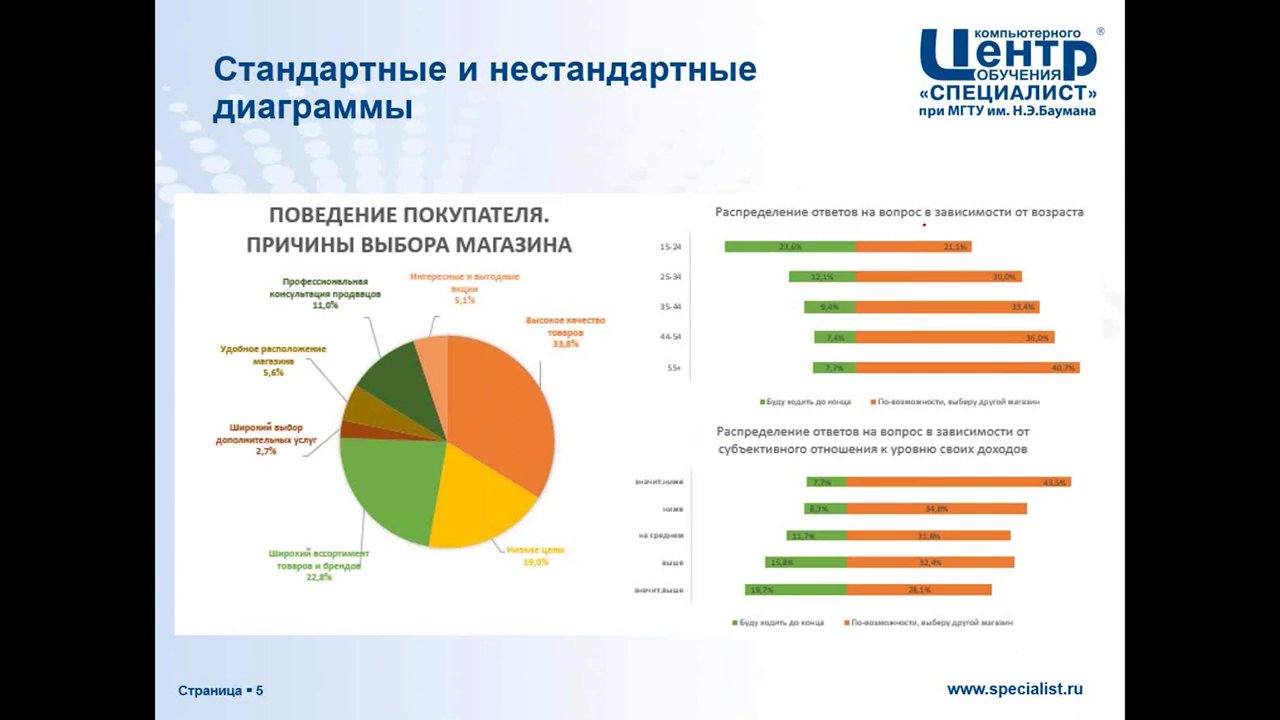
# In red ink, underline the age subtitle, circle the age labels and arrow the upper bar split
pyautogui.moveTo(924, 225); pyautogui.dragTo(1085, 228)
pyautogui.moveTo(686, 247)
pyautogui.mouseDown()
pyautogui.moveTo(638, 238)
pyautogui.moveTo(646, 395)
pyautogui.moveTo(690, 316)
pyautogui.moveTo(688, 252)
pyautogui.mouseUp()
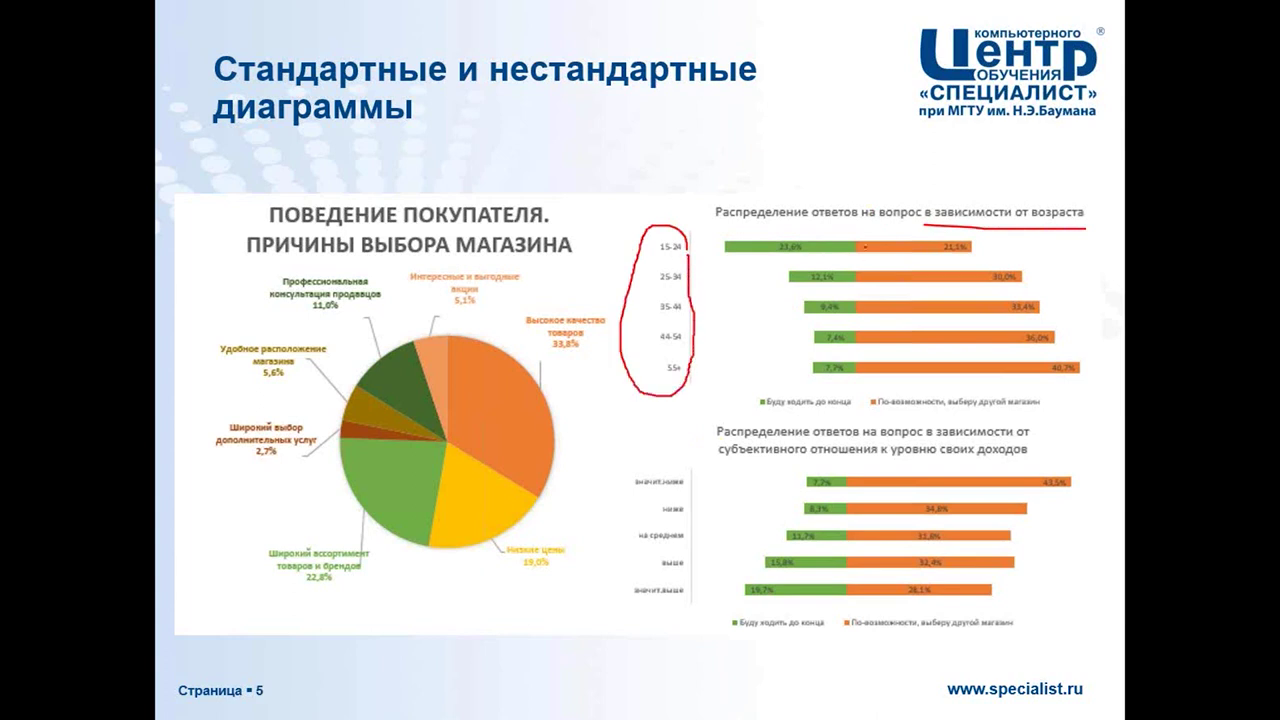
pyautogui.moveTo(851, 167)
pyautogui.mouseDown()
pyautogui.moveTo(857, 246)
pyautogui.moveTo(904, 223)
pyautogui.moveTo(893, 229)
pyautogui.mouseUp()
pyautogui.moveTo(839, 226)
pyautogui.mouseDown()
pyautogui.moveTo(798, 224)
pyautogui.moveTo(810, 231)
pyautogui.mouseUp()
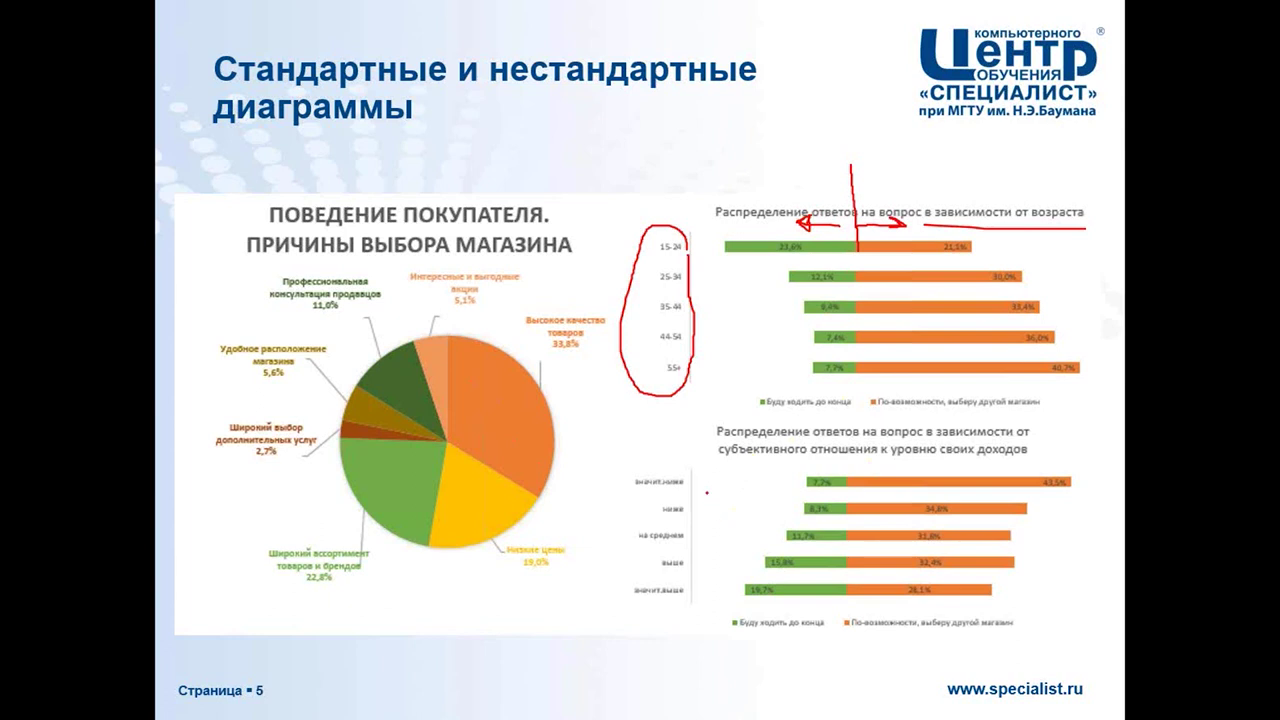
# Circle the lower chart's income labels, add a double-headed arrow, then return to Excel
pyautogui.moveTo(696, 470)
pyautogui.mouseDown()
pyautogui.moveTo(617, 488)
pyautogui.moveTo(637, 615)
pyautogui.moveTo(700, 578)
pyautogui.moveTo(704, 482)
pyautogui.mouseUp()
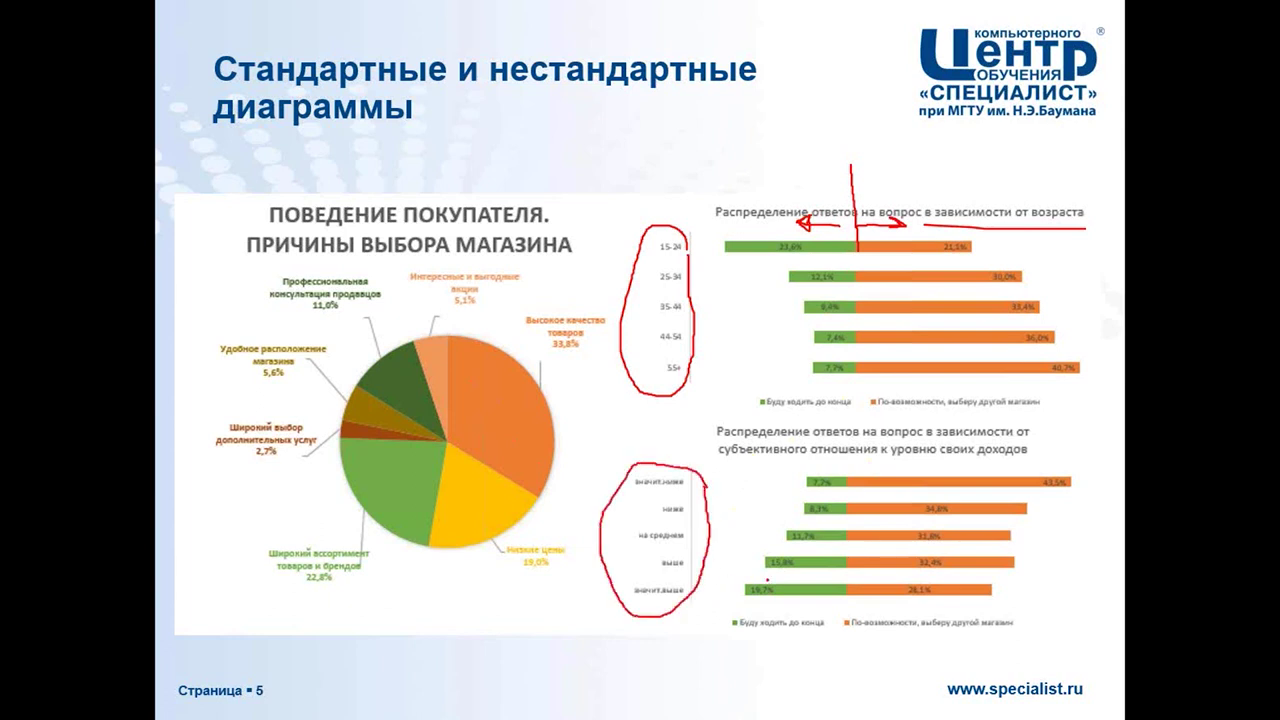
pyautogui.moveTo(849, 455)
pyautogui.mouseDown()
pyautogui.moveTo(852, 476)
pyautogui.moveTo(884, 469)
pyautogui.moveTo(824, 469)
pyautogui.mouseUp()
pyautogui.moveTo(832, 463); pyautogui.dragTo(832, 476)
pyautogui.hotkey('alt', 'Tab')
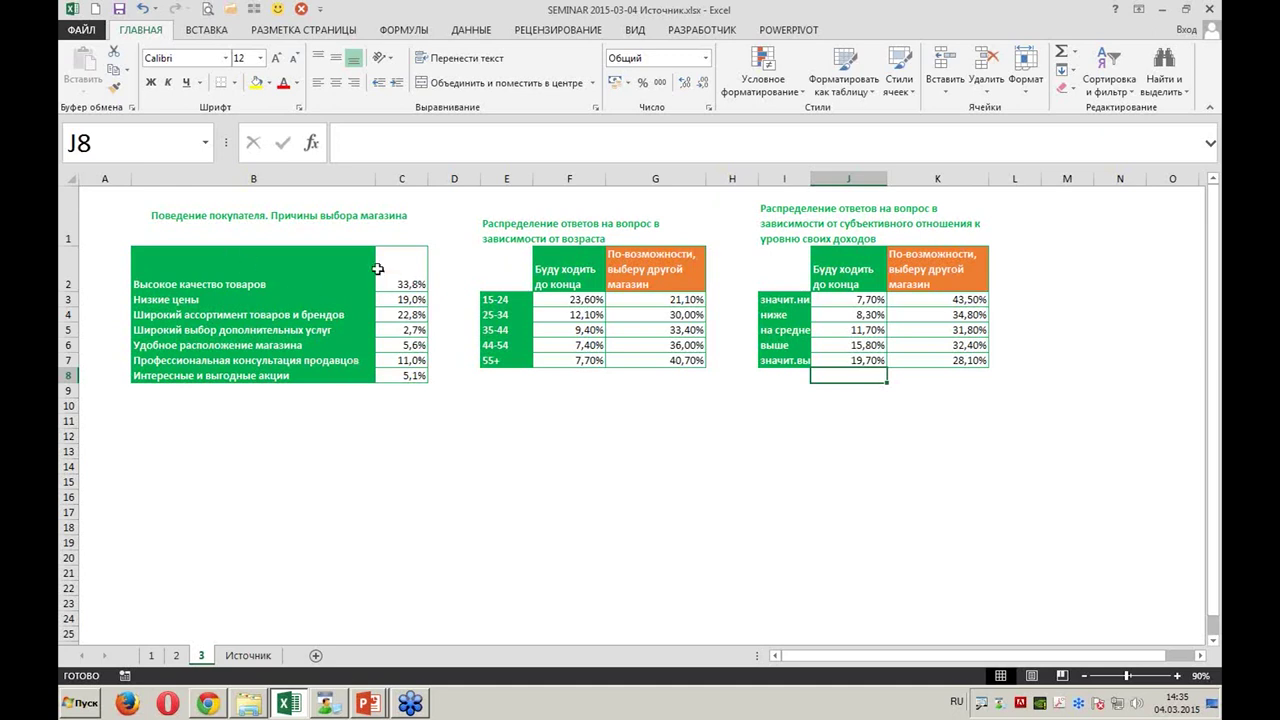
# Insert a 2-D pie chart from B2:C8 and move it below the shopping-reason table
pyautogui.moveTo(312, 285); pyautogui.dragTo(393, 386)
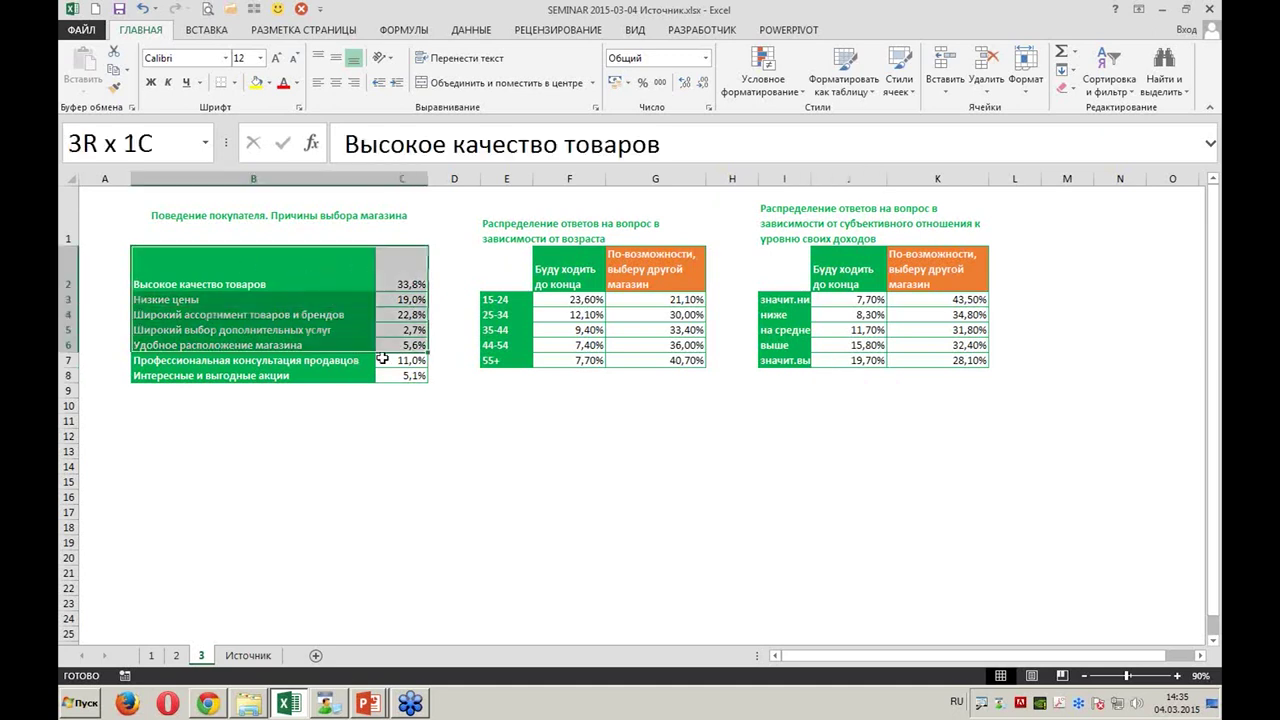
pyautogui.click(222, 30)
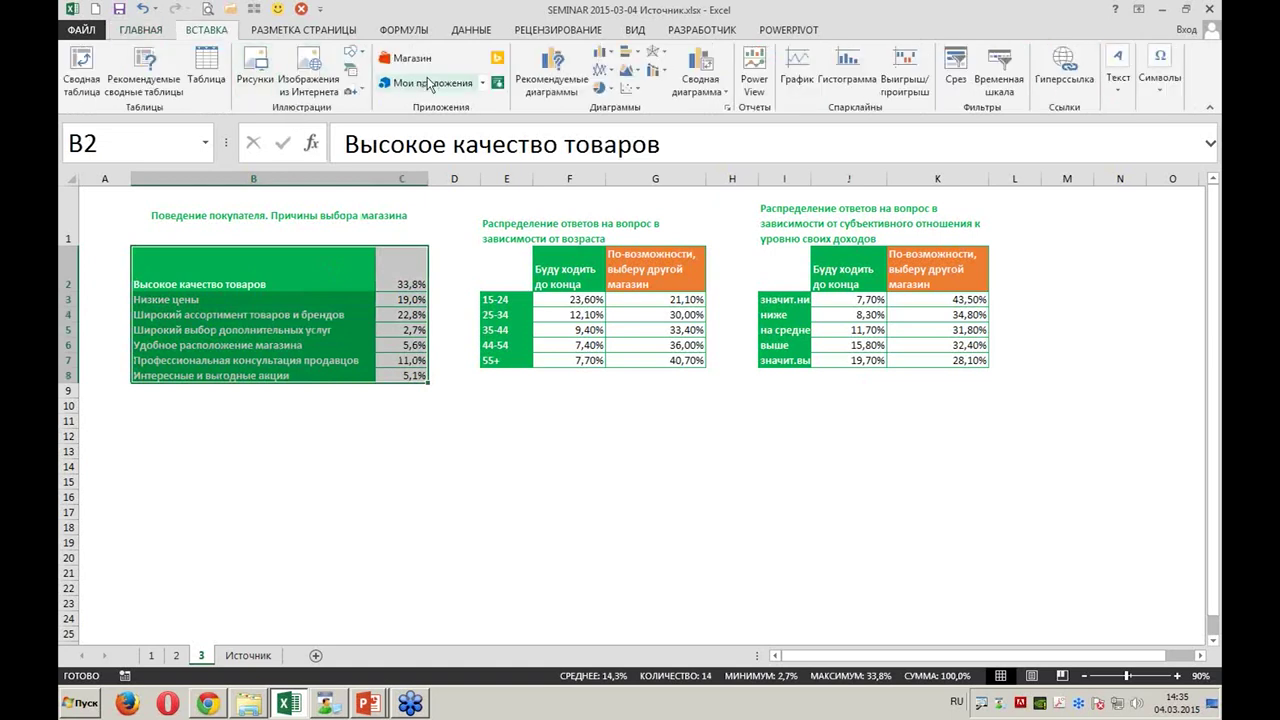
pyautogui.click(610, 88)
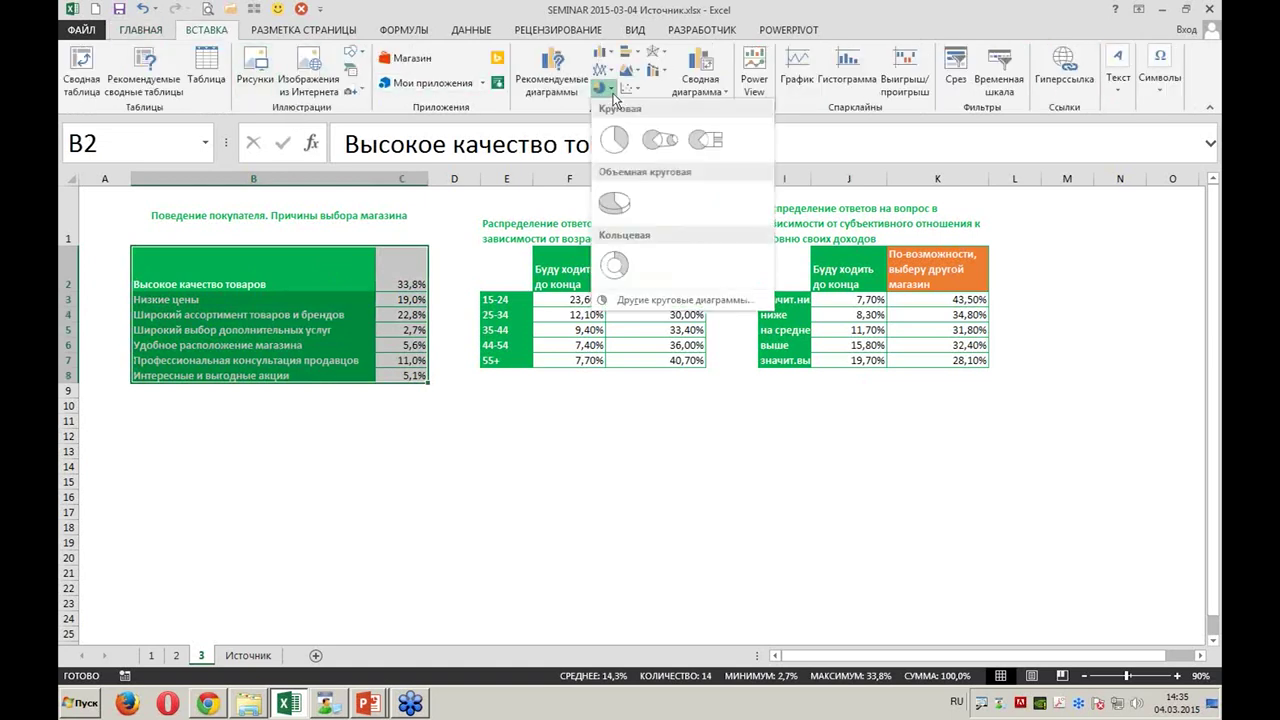
pyautogui.click(620, 147)
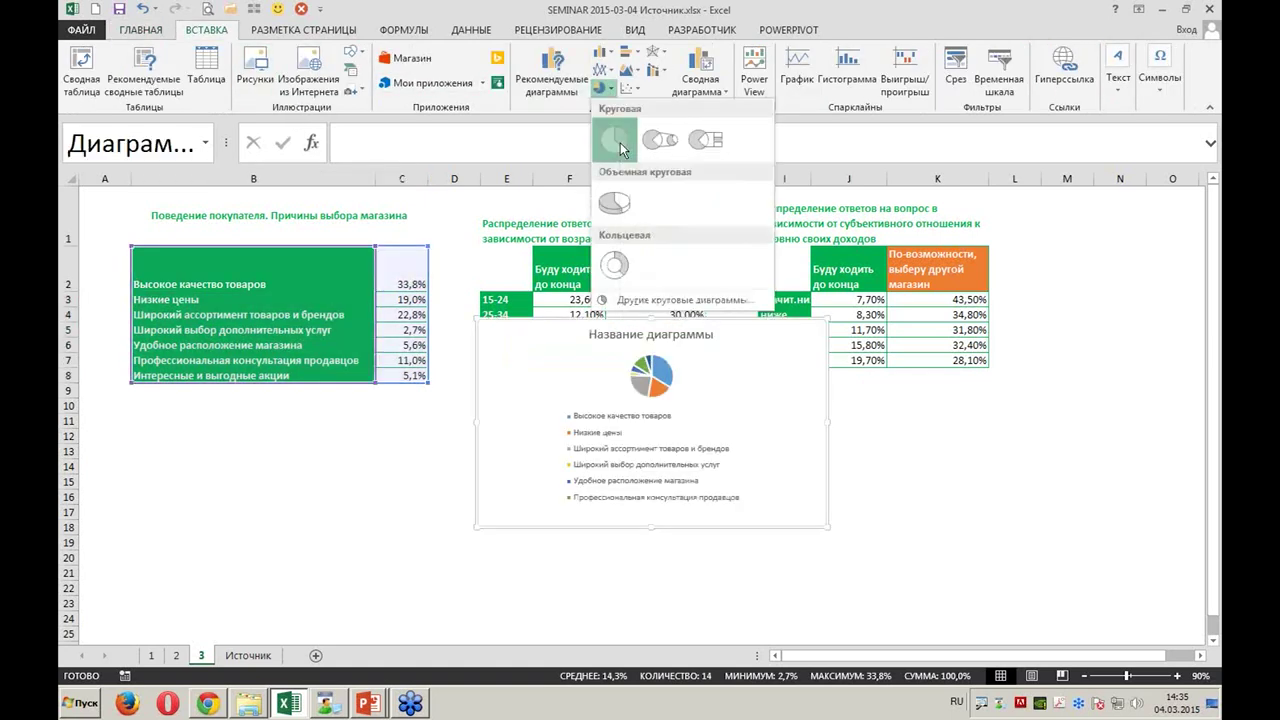
pyautogui.moveTo(778, 372)
pyautogui.mouseDown()
pyautogui.moveTo(731, 396)
pyautogui.moveTo(359, 489)
pyautogui.mouseUp()
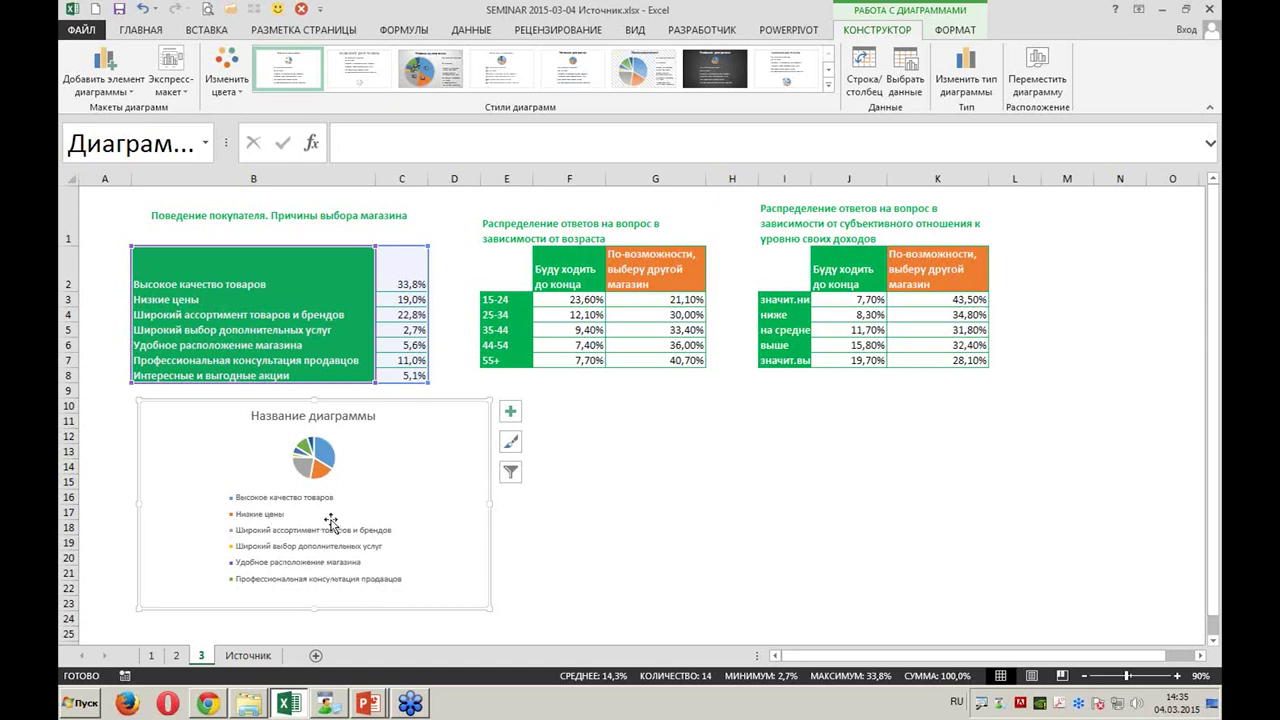
# Apply Quick Layout 4 so each slice shows its category name and percentage
pyautogui.click(190, 104)
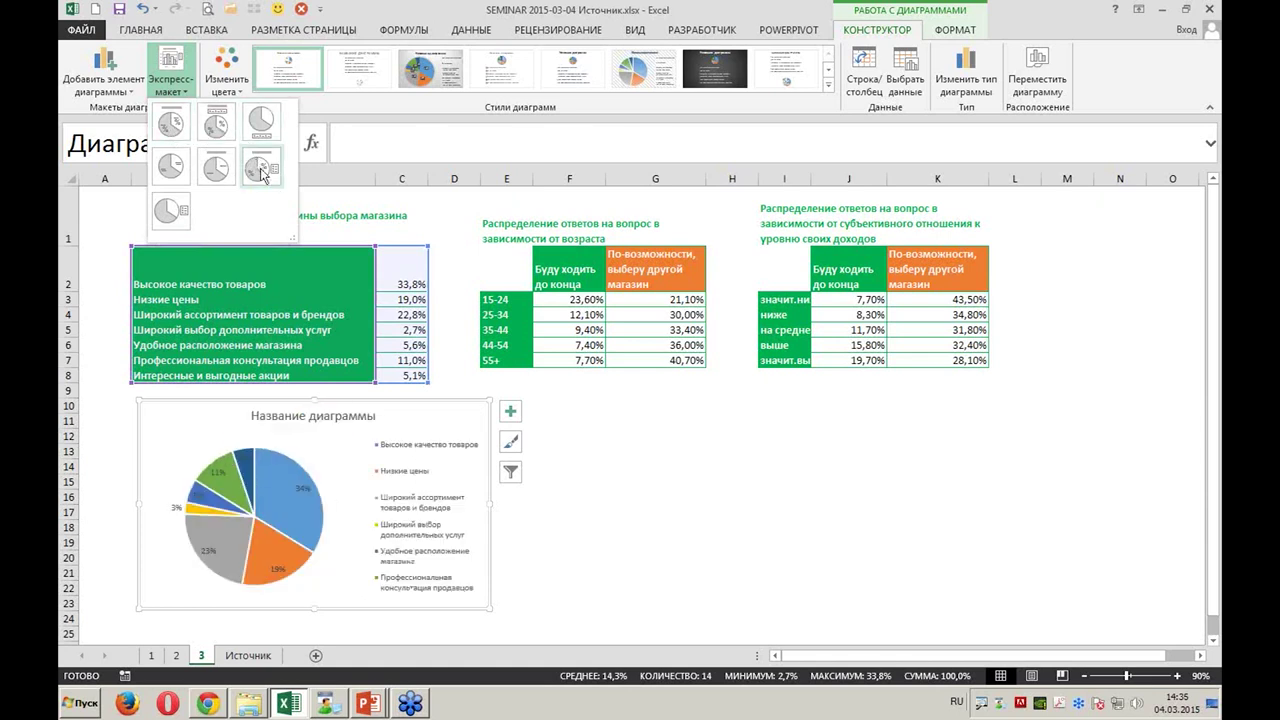
pyautogui.click(177, 176)
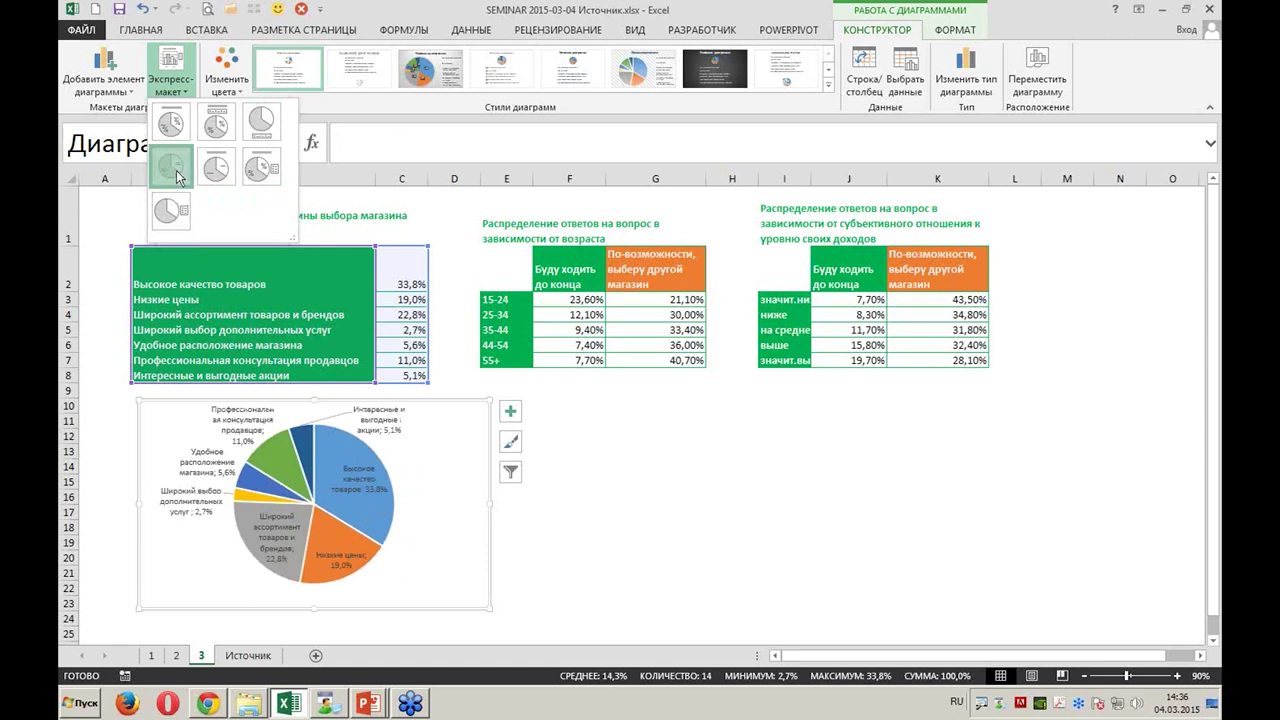
pyautogui.click(177, 176)
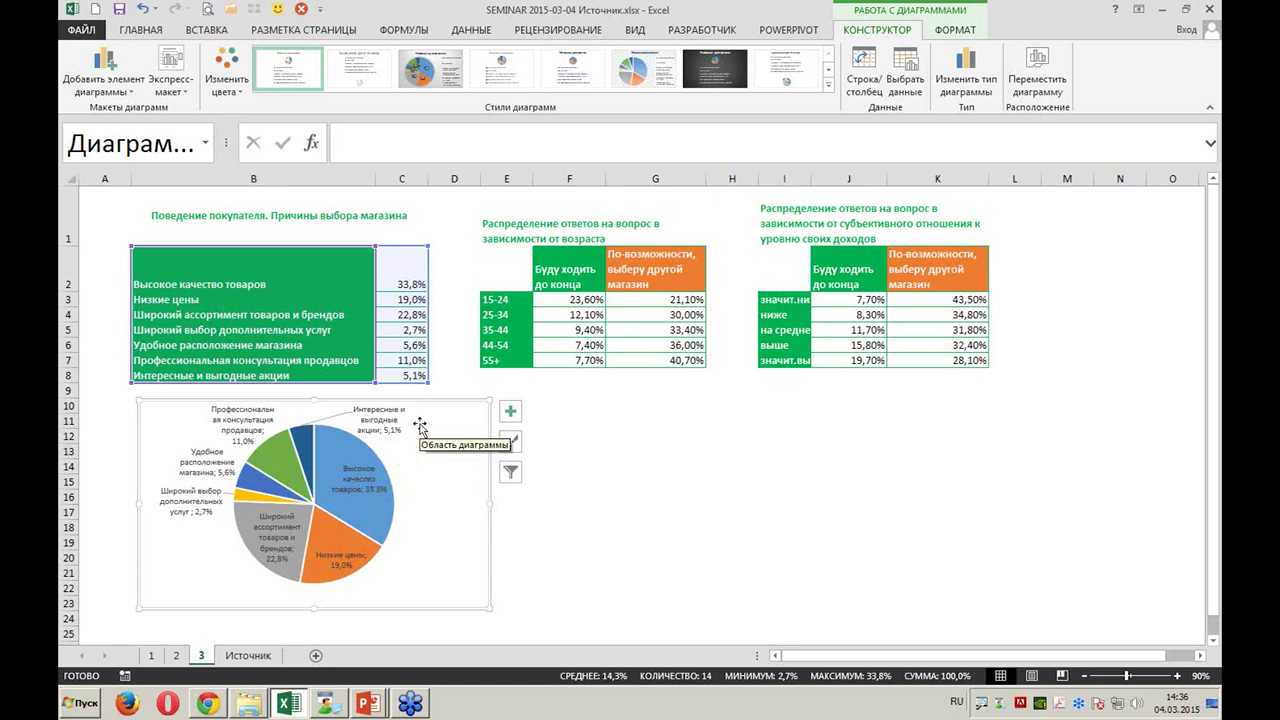
pyautogui.click(396, 427)
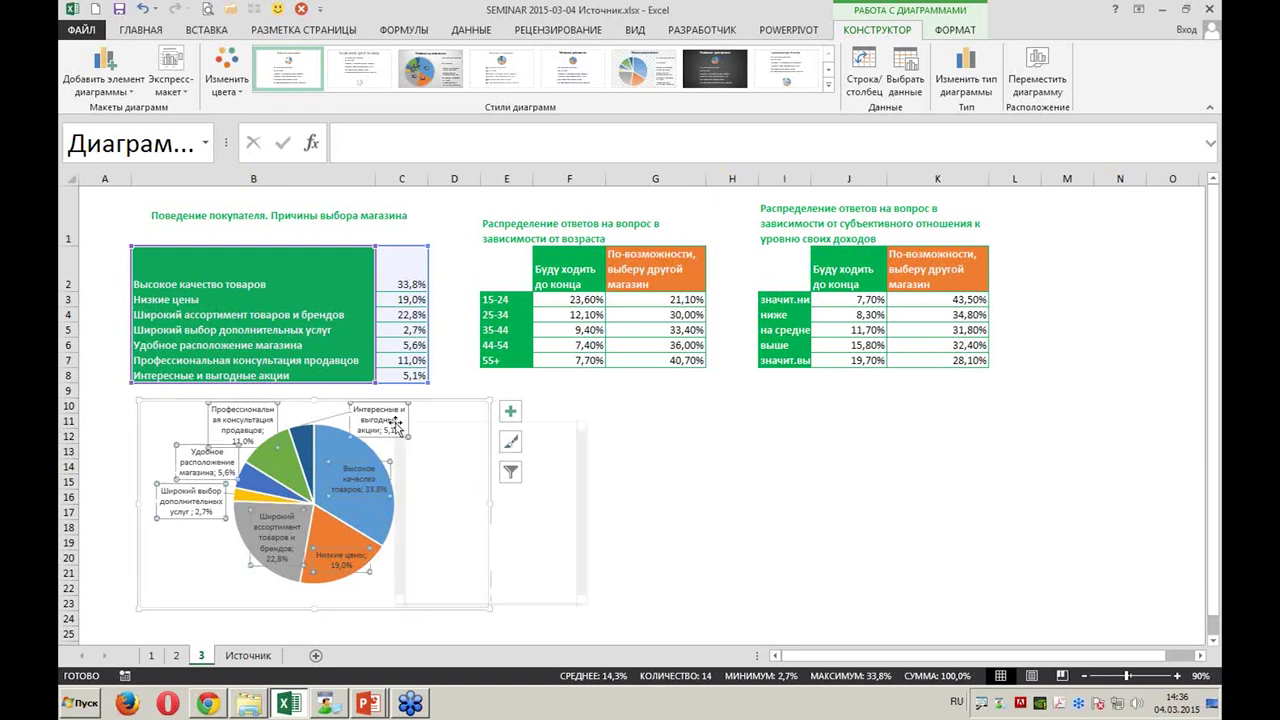
# Set the pie's data labels to the Outside End position
pyautogui.rightClick(396, 427)
pyautogui.click(655, 603)
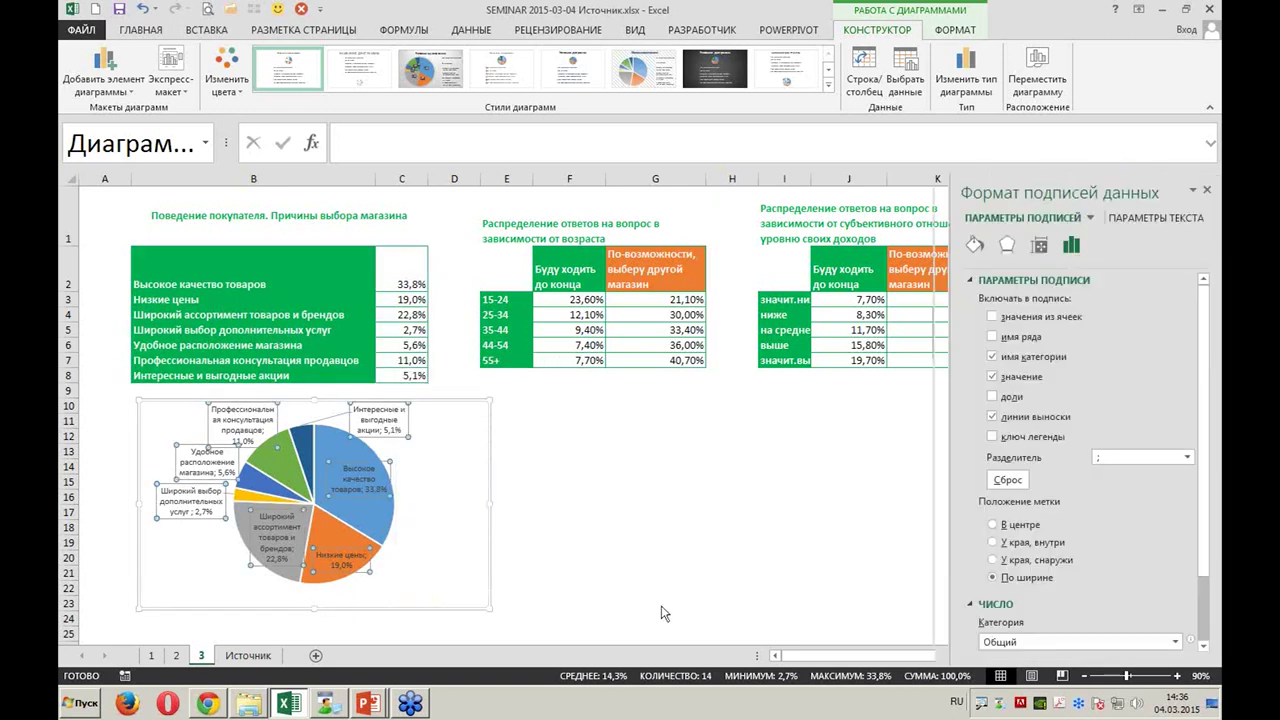
pyautogui.click(1046, 567)
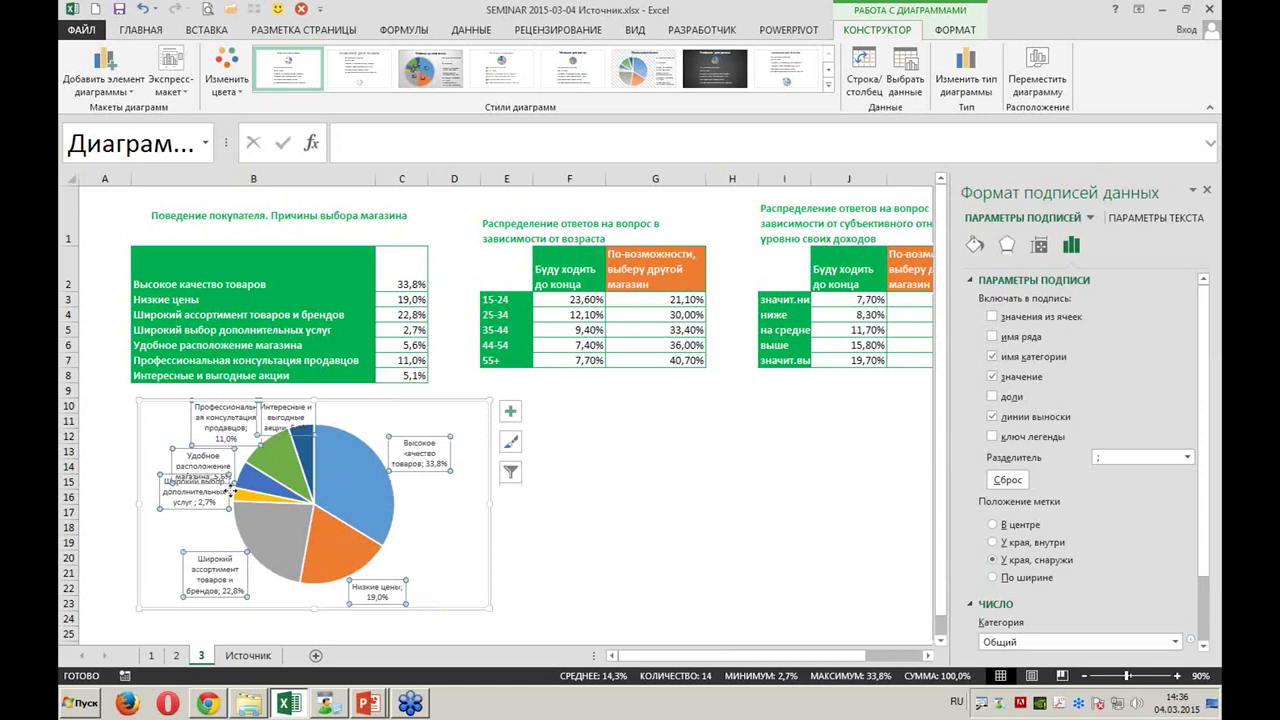
# Widen the Высокое качество, Широкий ассортимент and Широкий выбор labels; reposition Высокое качество and Низкие цены
pyautogui.click(231, 553)
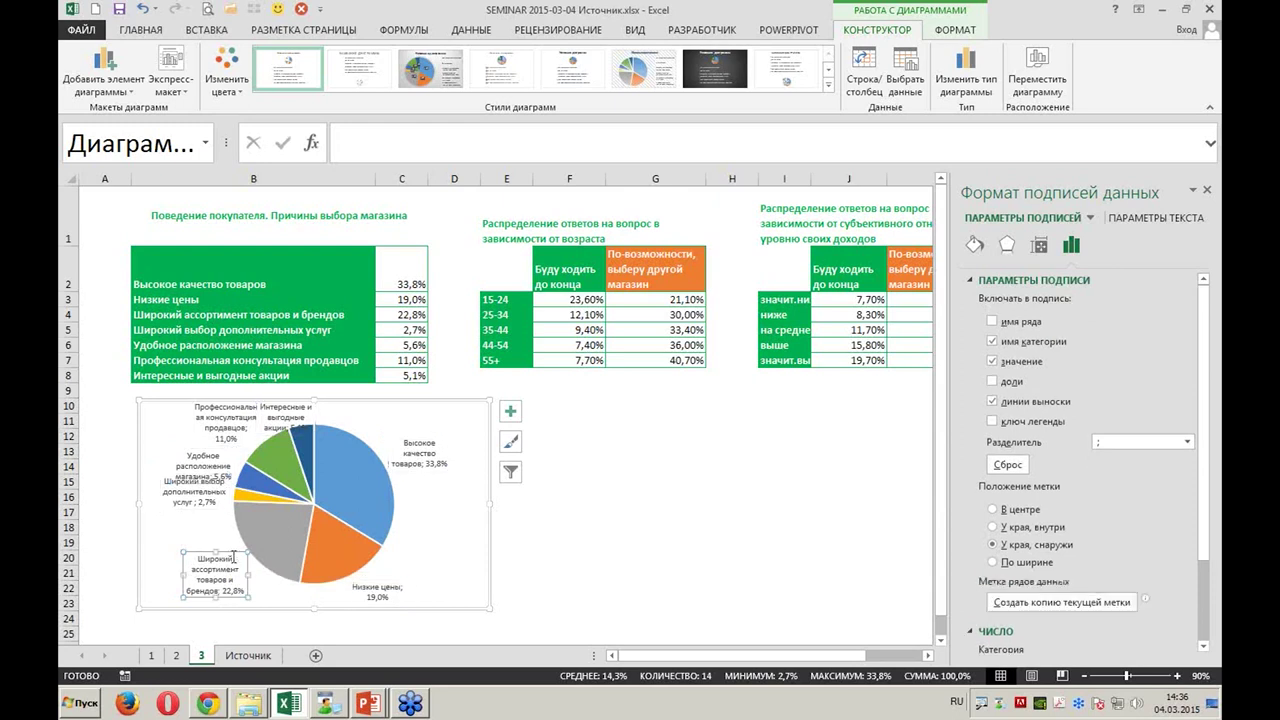
pyautogui.click(440, 467)
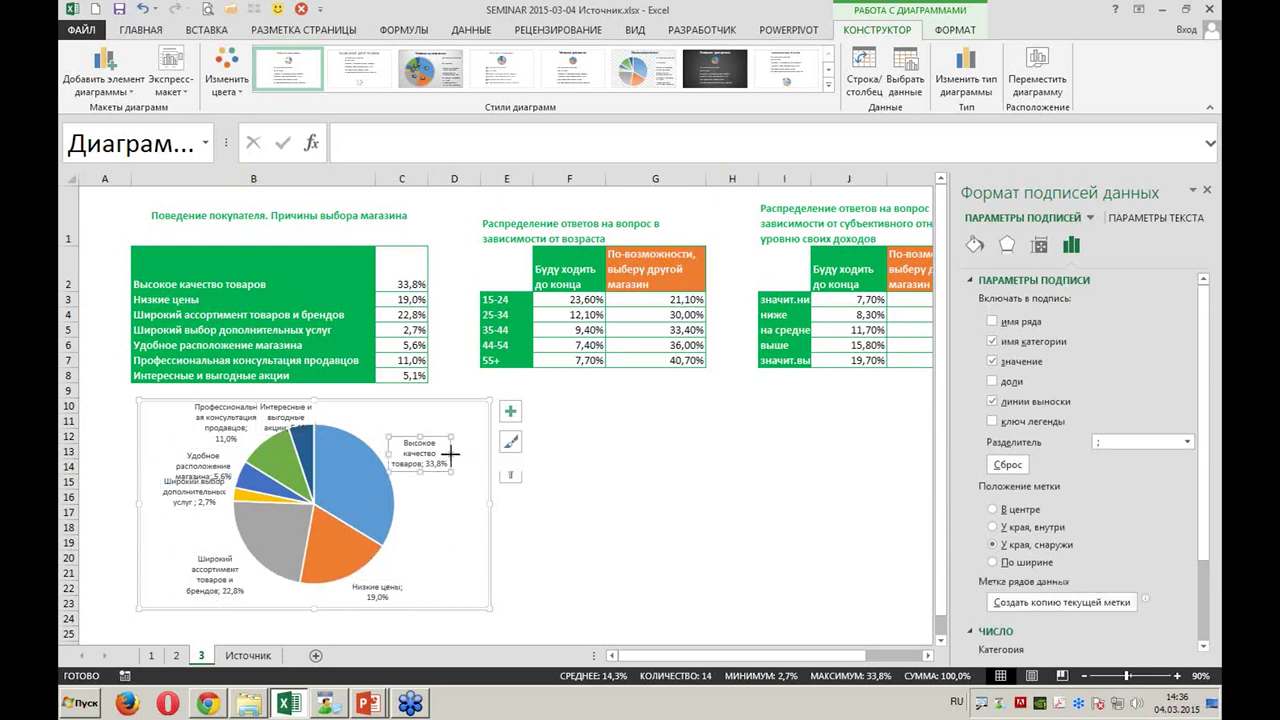
pyautogui.moveTo(451, 454); pyautogui.dragTo(486, 455)
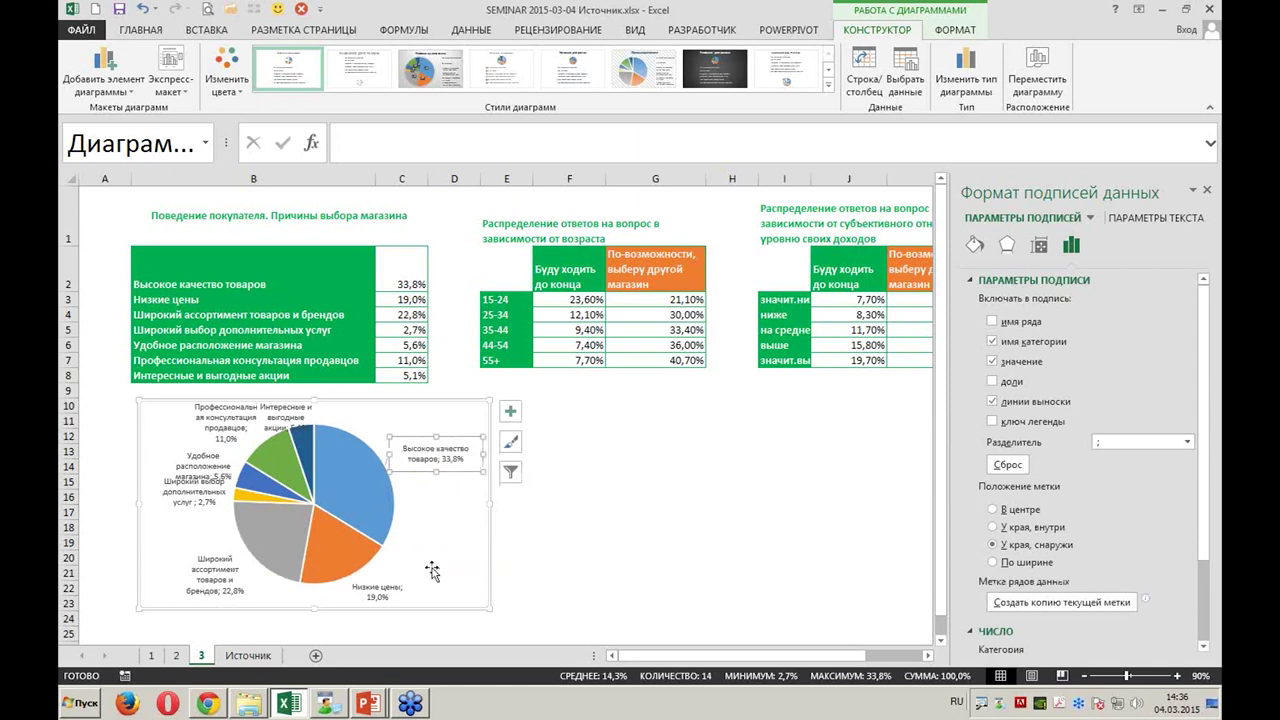
pyautogui.click(379, 588)
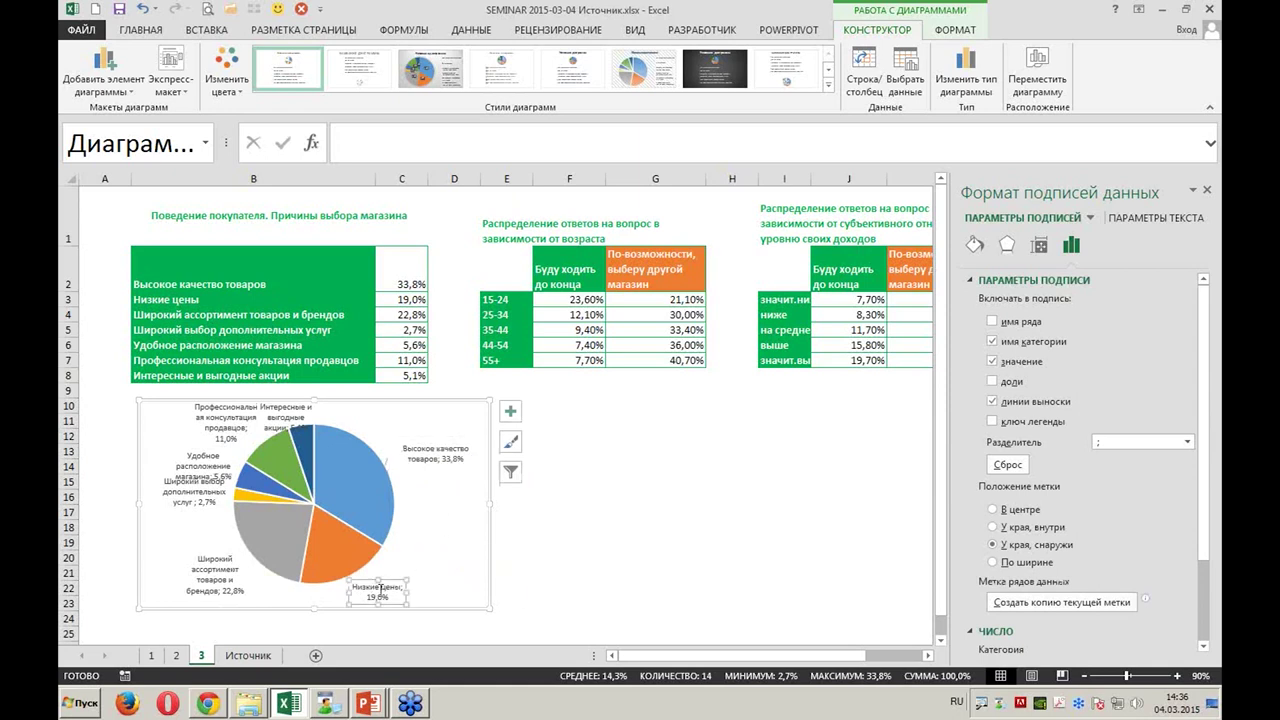
pyautogui.click(188, 578)
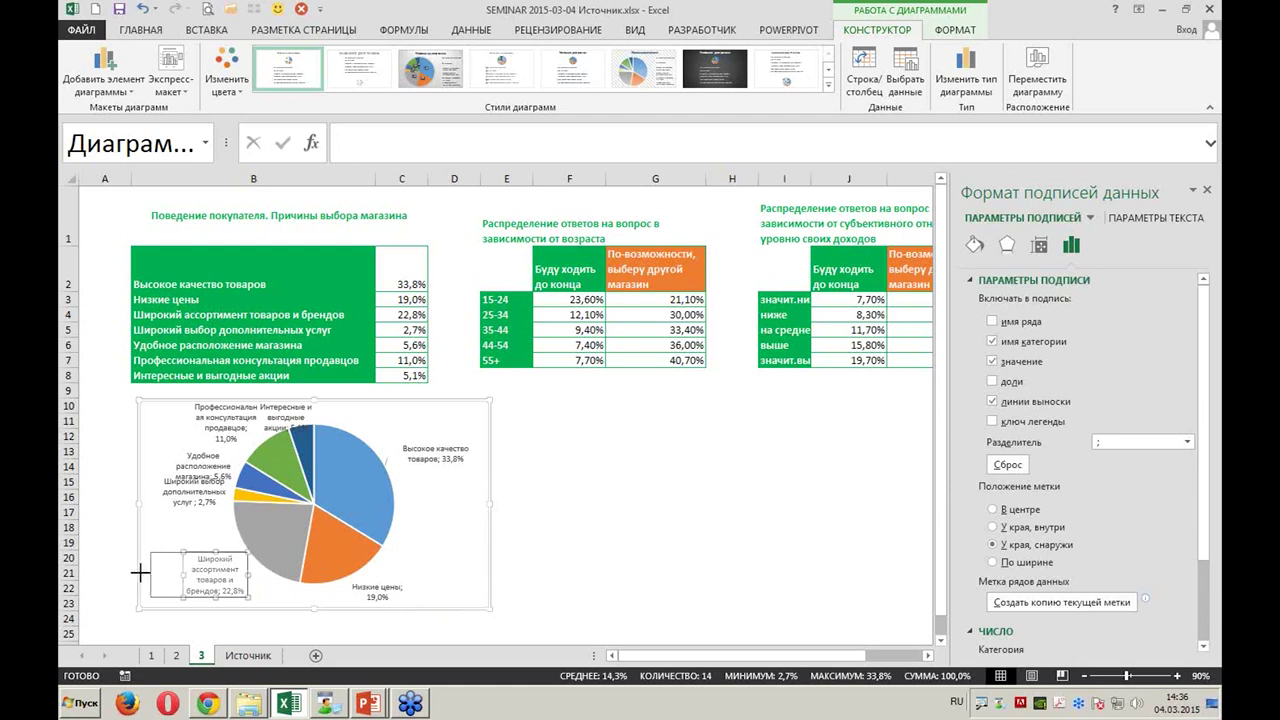
pyautogui.moveTo(182, 573); pyautogui.dragTo(140, 573)
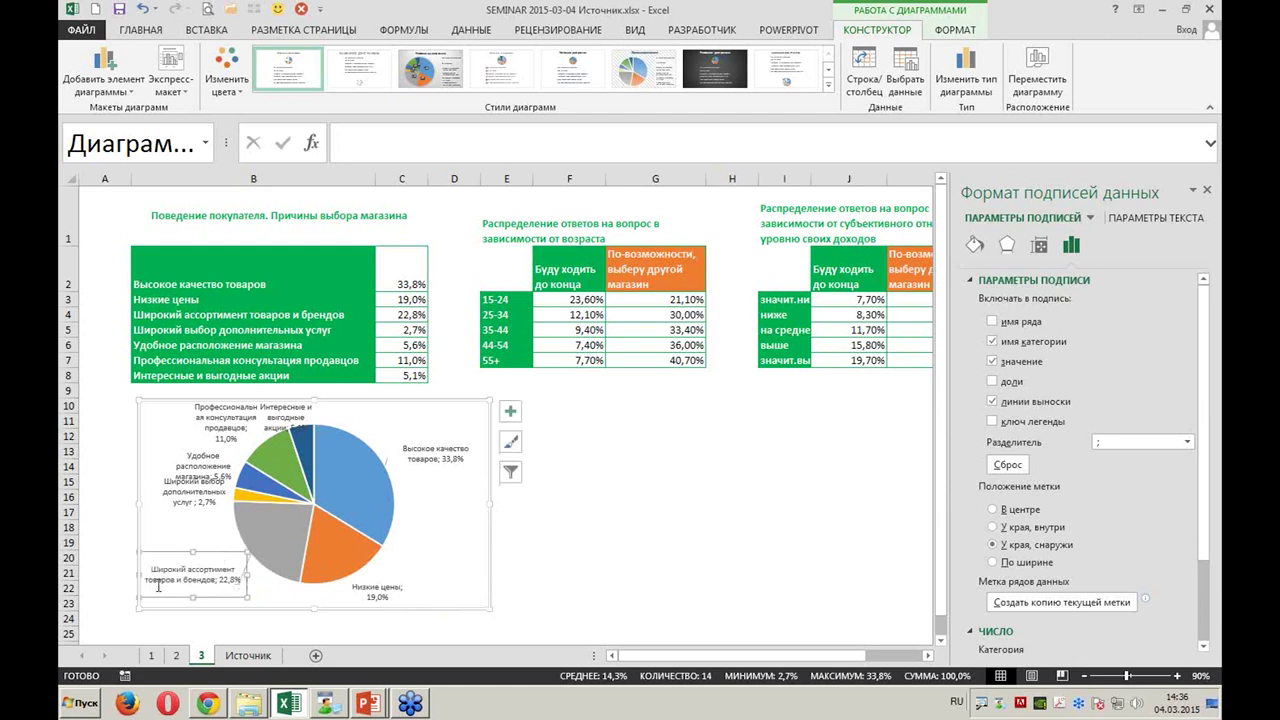
pyautogui.click(205, 497)
pyautogui.moveTo(148, 491); pyautogui.dragTo(199, 540)
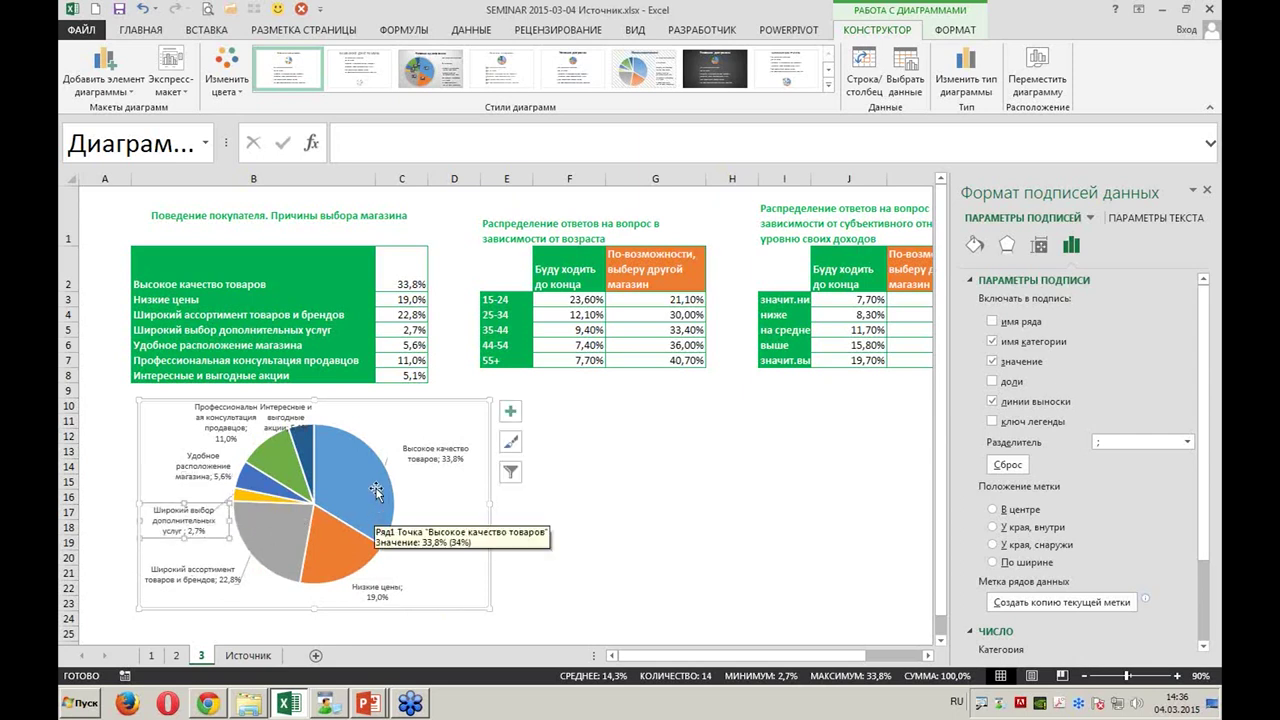
pyautogui.moveTo(440, 452); pyautogui.dragTo(408, 432)
pyautogui.moveTo(384, 590); pyautogui.dragTo(396, 581)
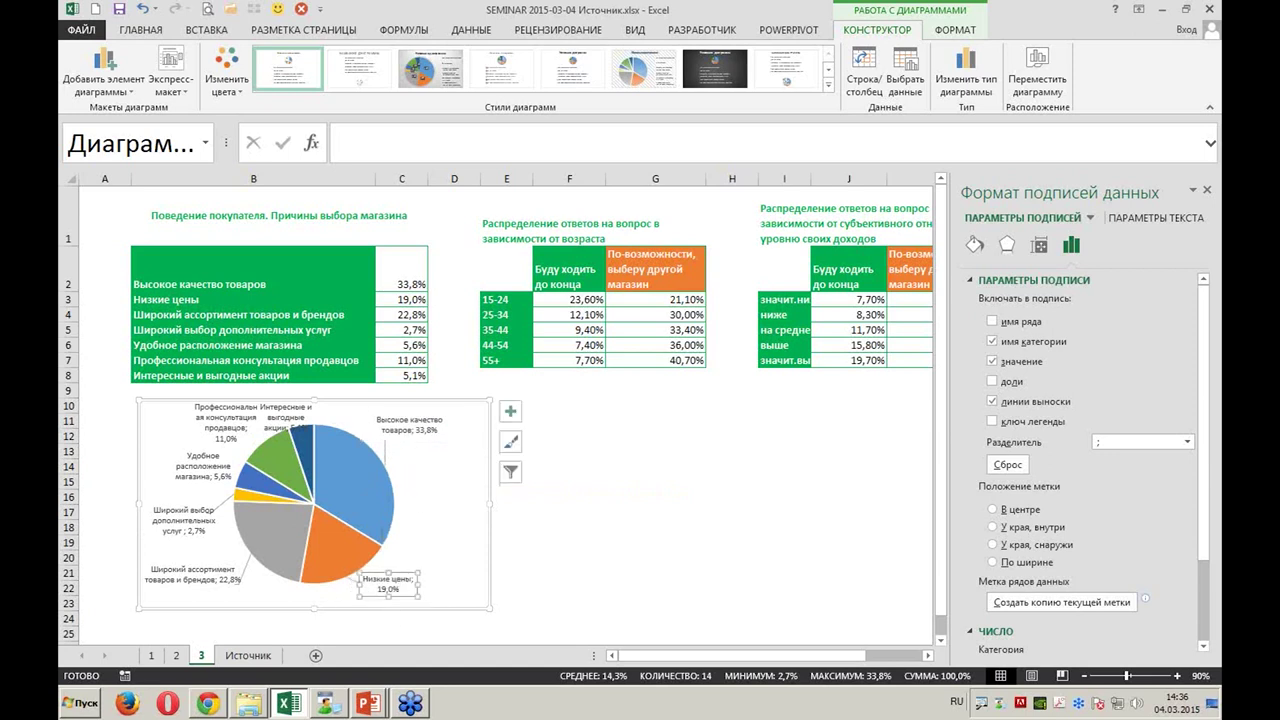
# Pull the blue slice out of the pie and shift the pie right within the chart
pyautogui.click(400, 500)
pyautogui.click(393, 490)
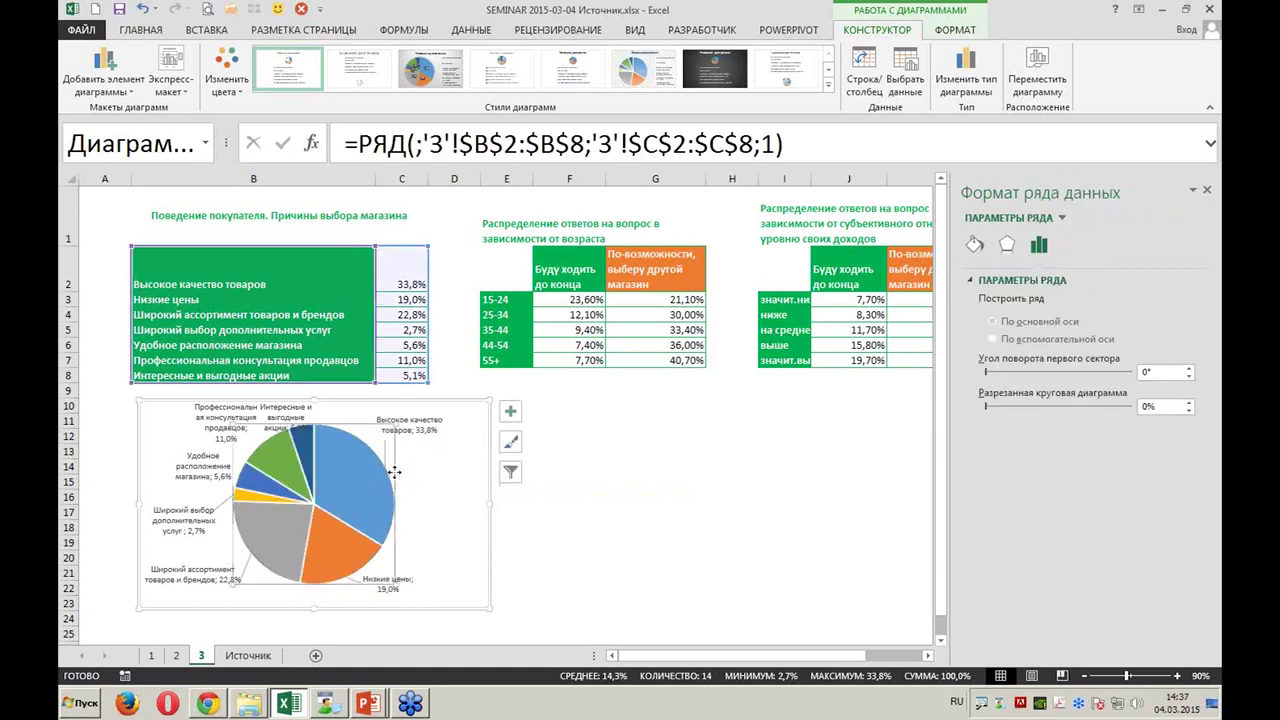
pyautogui.click(390, 476)
pyautogui.moveTo(390, 476)
pyautogui.mouseDown()
pyautogui.moveTo(435, 475)
pyautogui.moveTo(372, 478)
pyautogui.mouseUp()
pyautogui.click(384, 480)
pyautogui.click(385, 455)
pyautogui.click(385, 455)
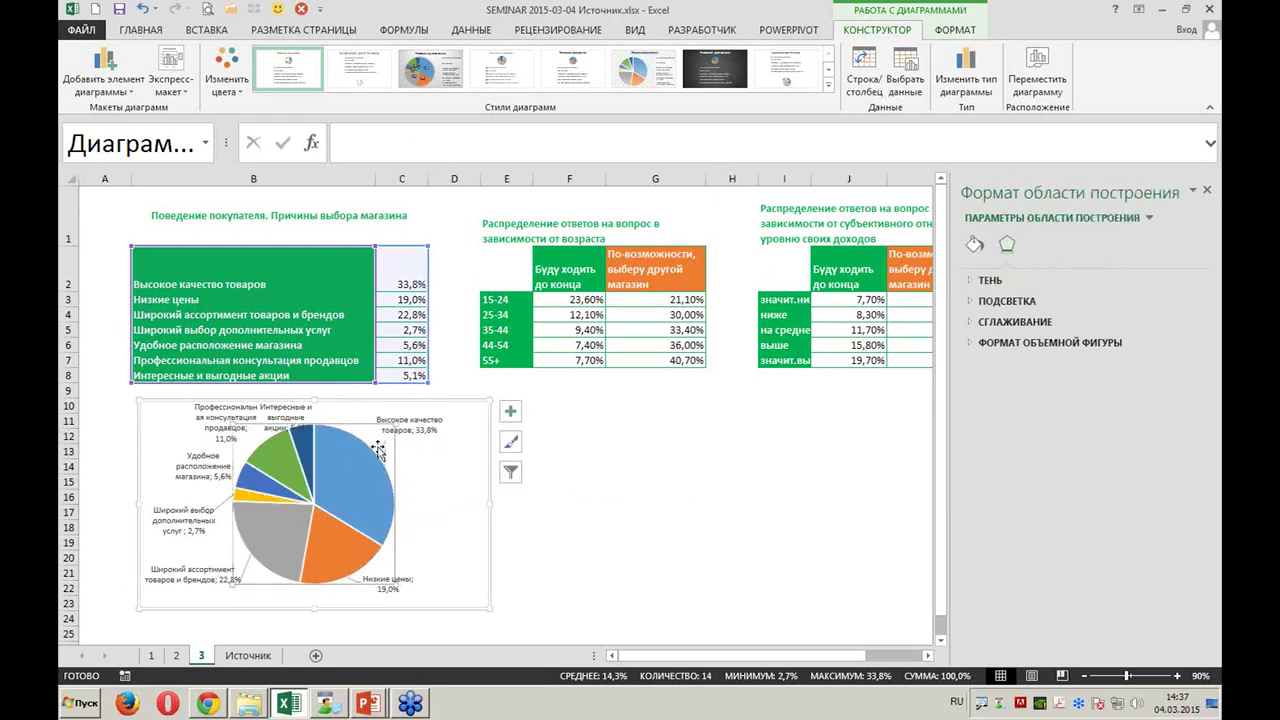
pyautogui.moveTo(394, 450); pyautogui.dragTo(444, 467)
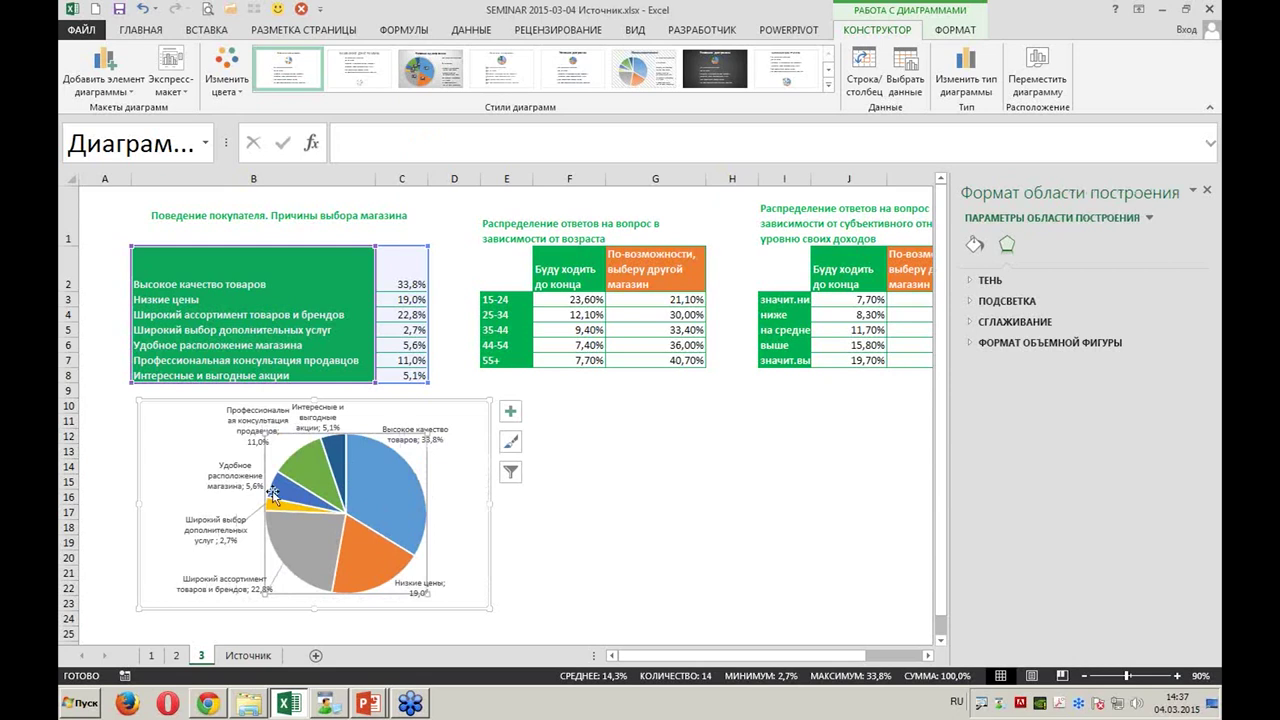
# Move Широкий выбор and Удобное расположение labels left; widen Профессиональная консультация and Интересные и выгодные акции labels
pyautogui.click(215, 532)
pyautogui.click(171, 527)
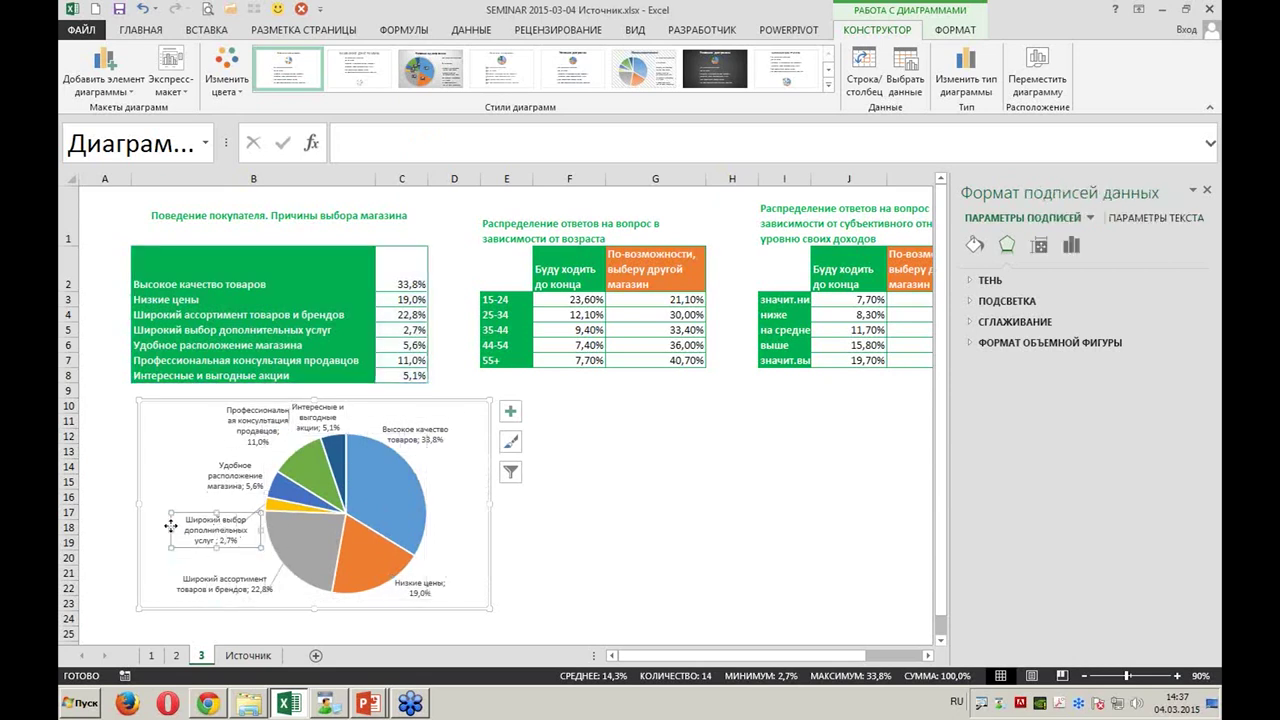
pyautogui.moveTo(171, 527); pyautogui.dragTo(150, 528)
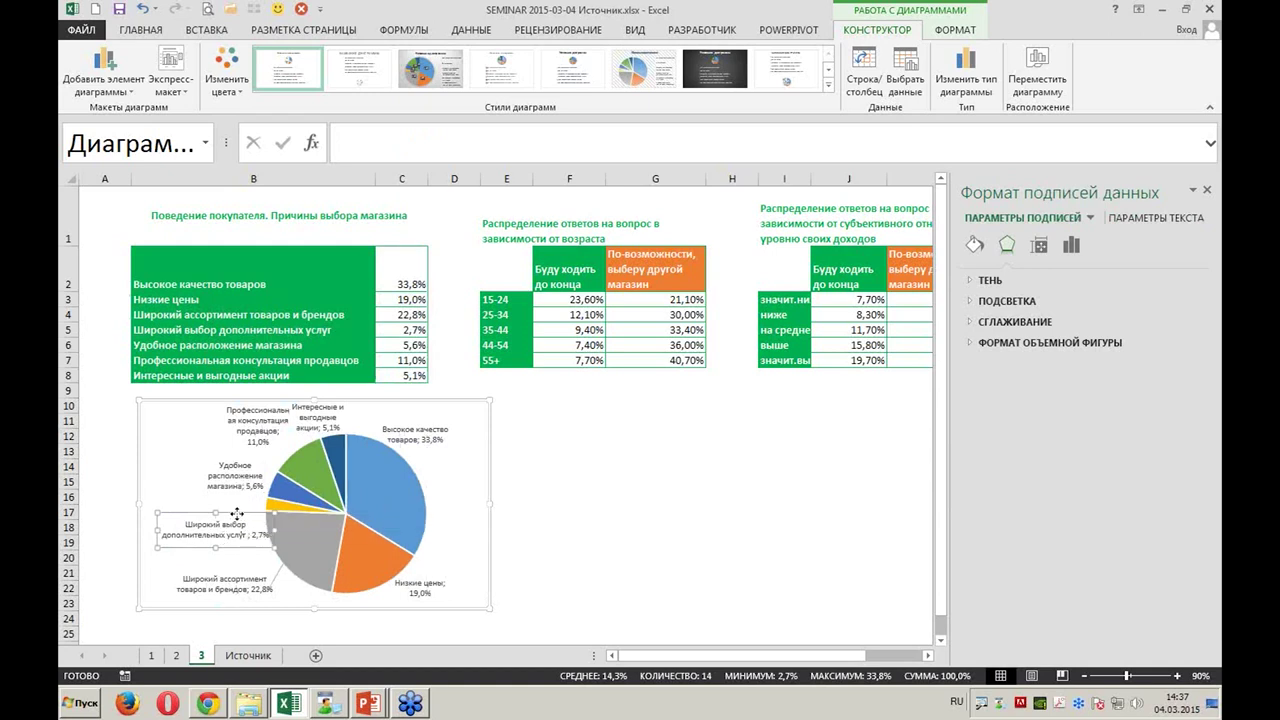
pyautogui.moveTo(241, 519)
pyautogui.mouseDown()
pyautogui.moveTo(225, 519)
pyautogui.moveTo(198, 478)
pyautogui.mouseUp()
pyautogui.click(245, 482)
pyautogui.moveTo(169, 478); pyautogui.dragTo(170, 478)
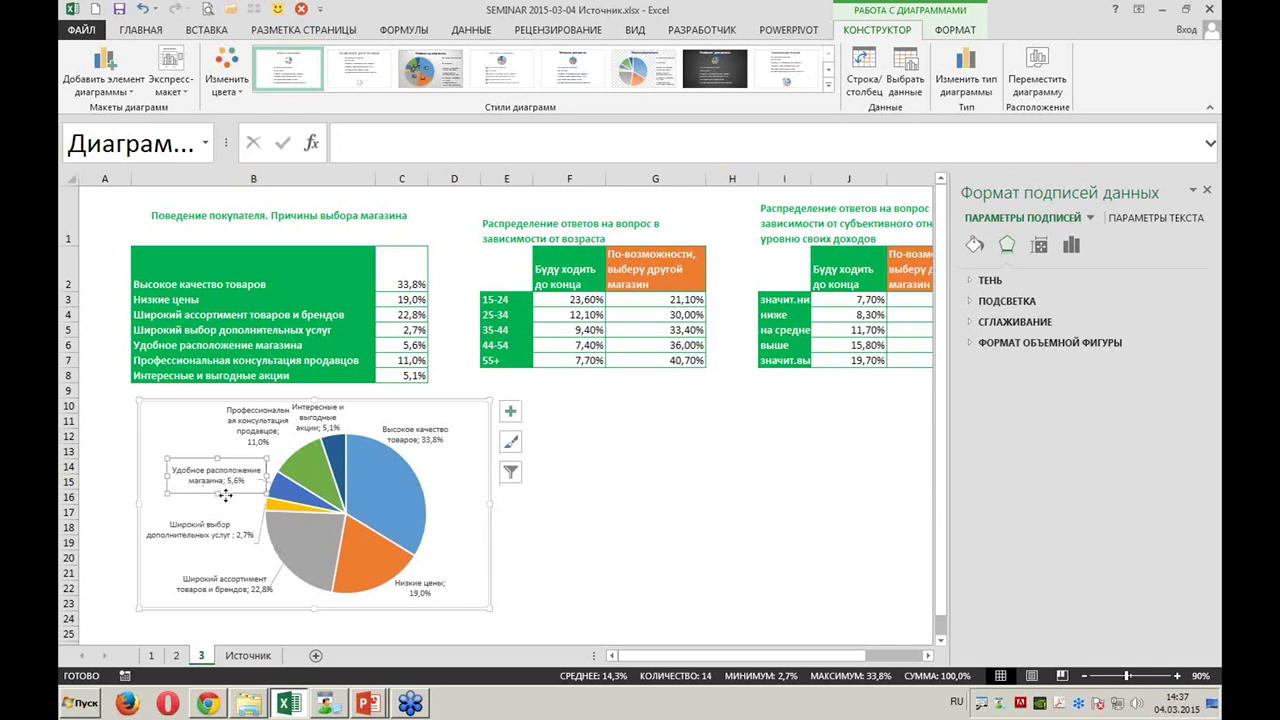
pyautogui.click(233, 430)
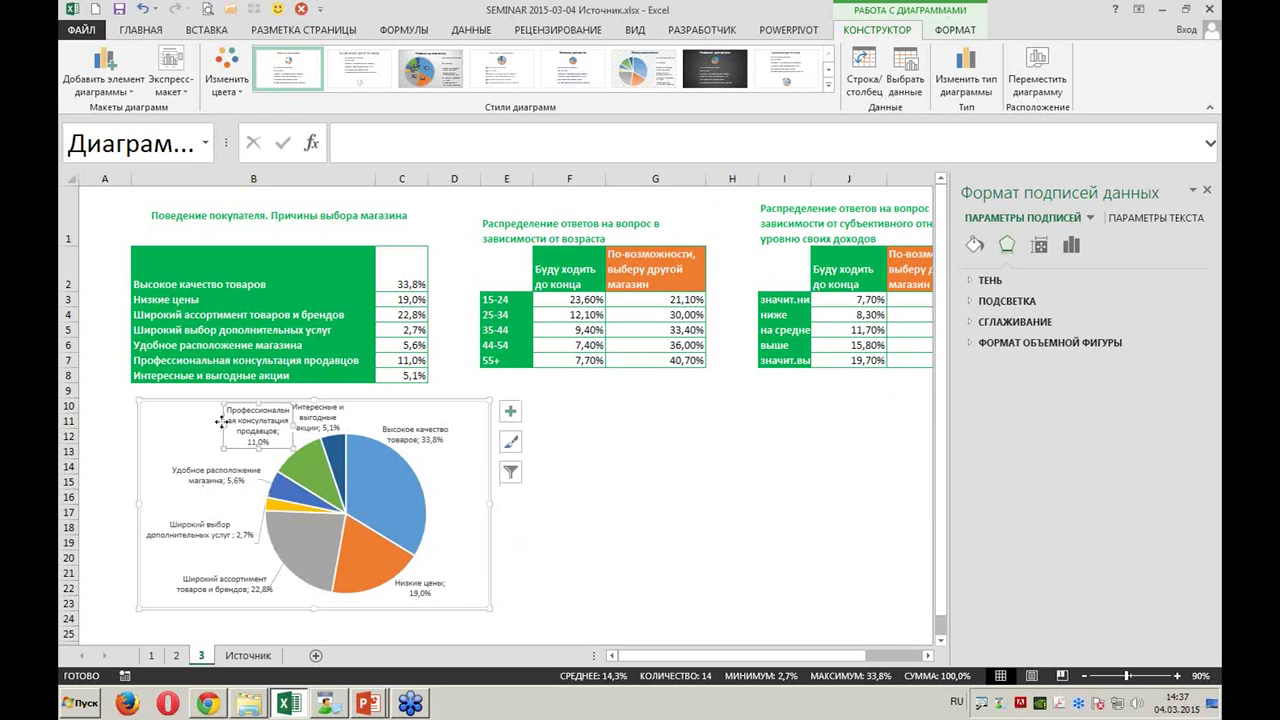
pyautogui.moveTo(224, 425); pyautogui.dragTo(169, 427)
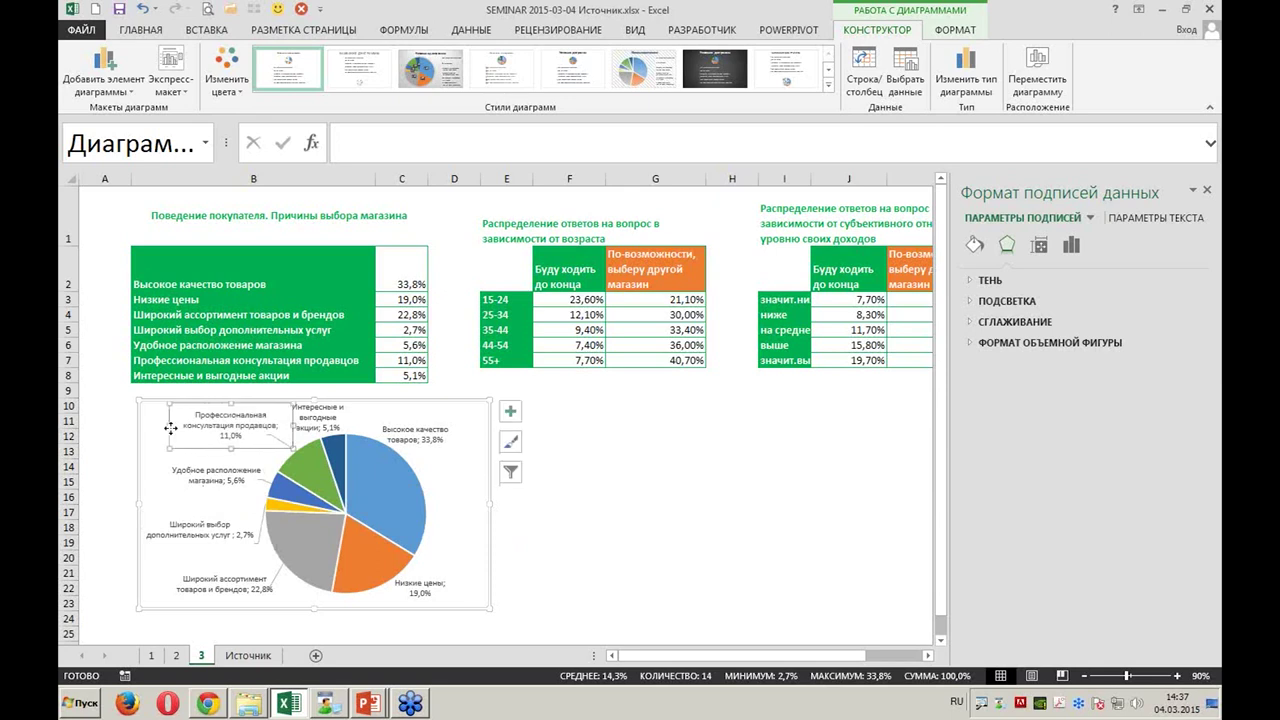
pyautogui.click(312, 420)
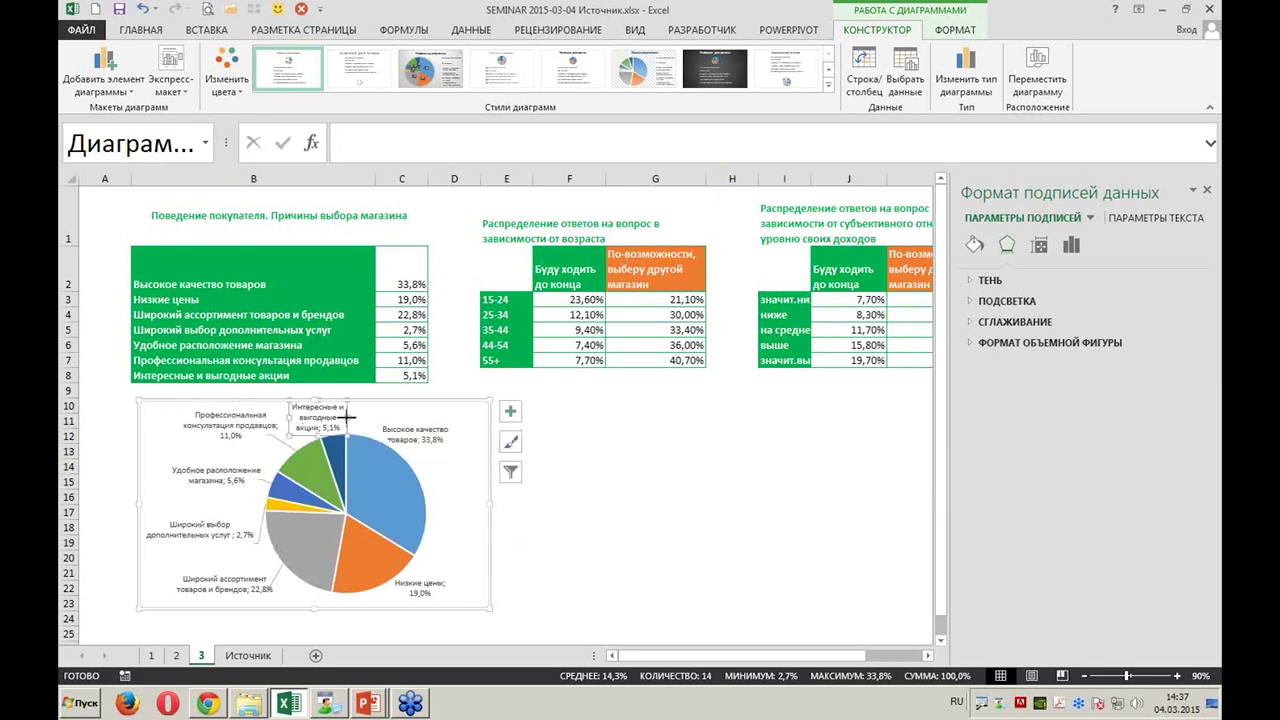
pyautogui.moveTo(345, 418); pyautogui.dragTo(372, 418)
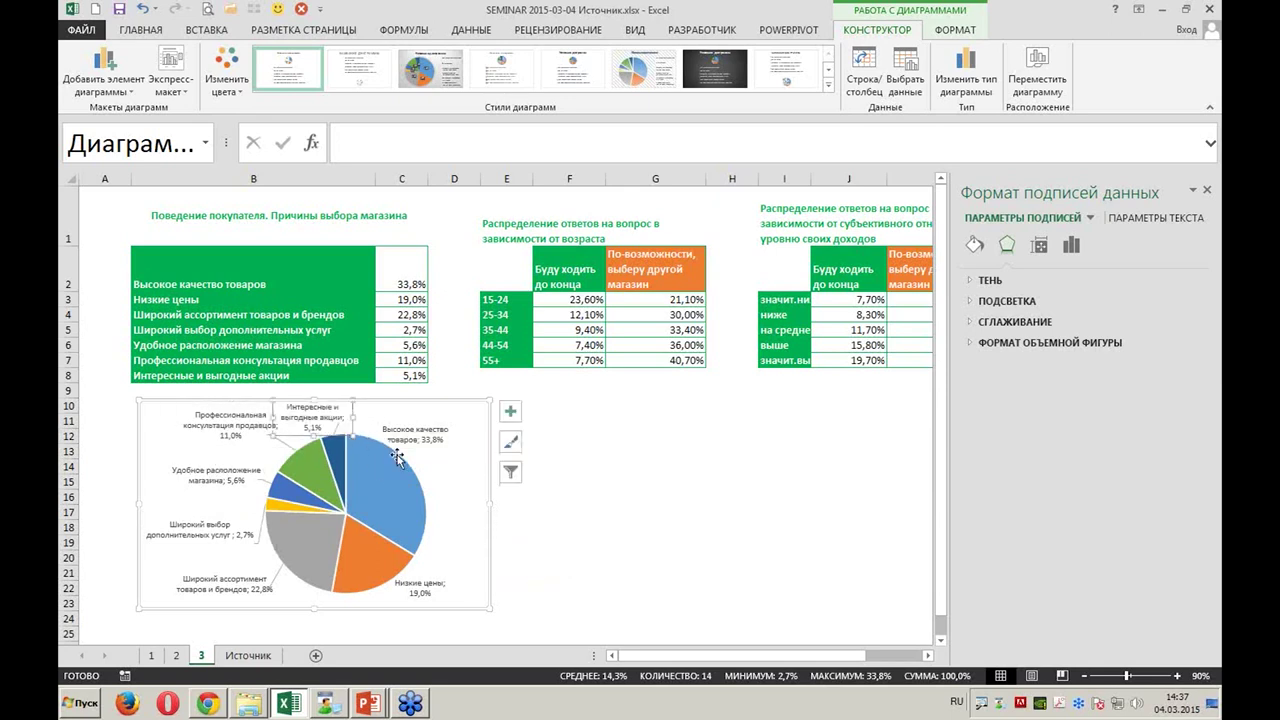
# Recolour the pie with the orange, yellow and green palette and close the Format pane
pyautogui.click(520, 445)
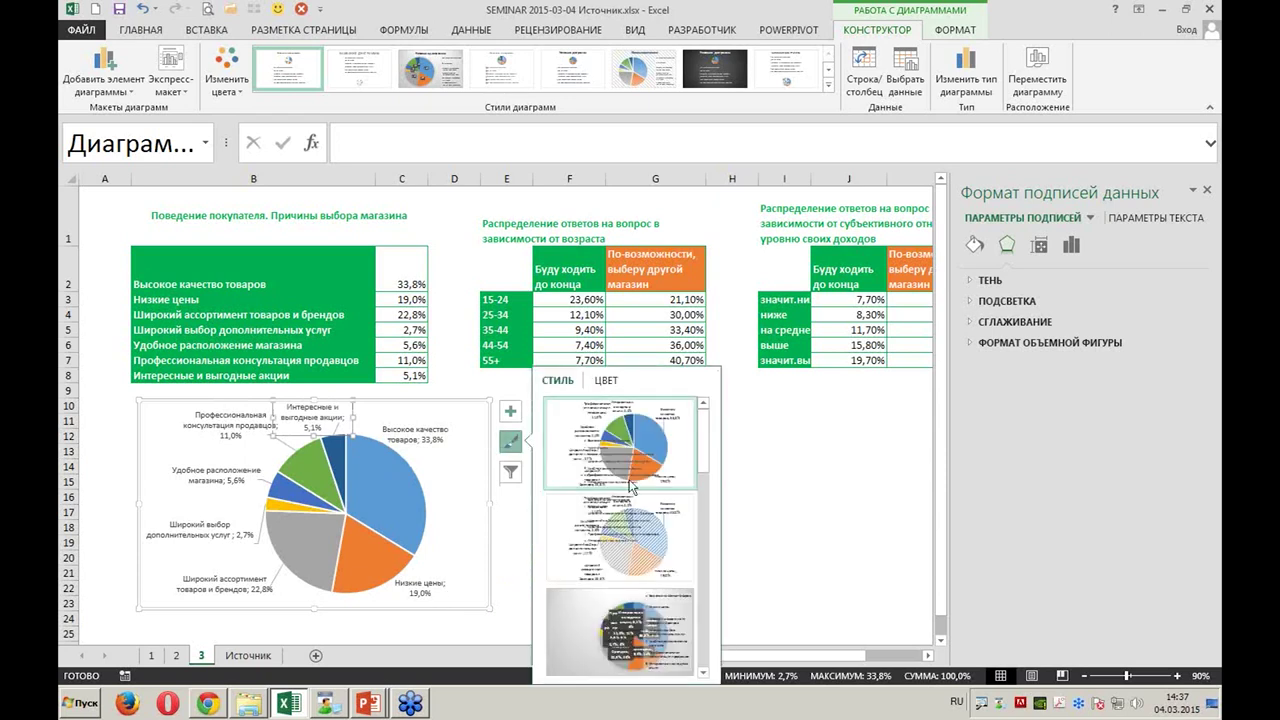
pyautogui.click(606, 380)
pyautogui.click(599, 480)
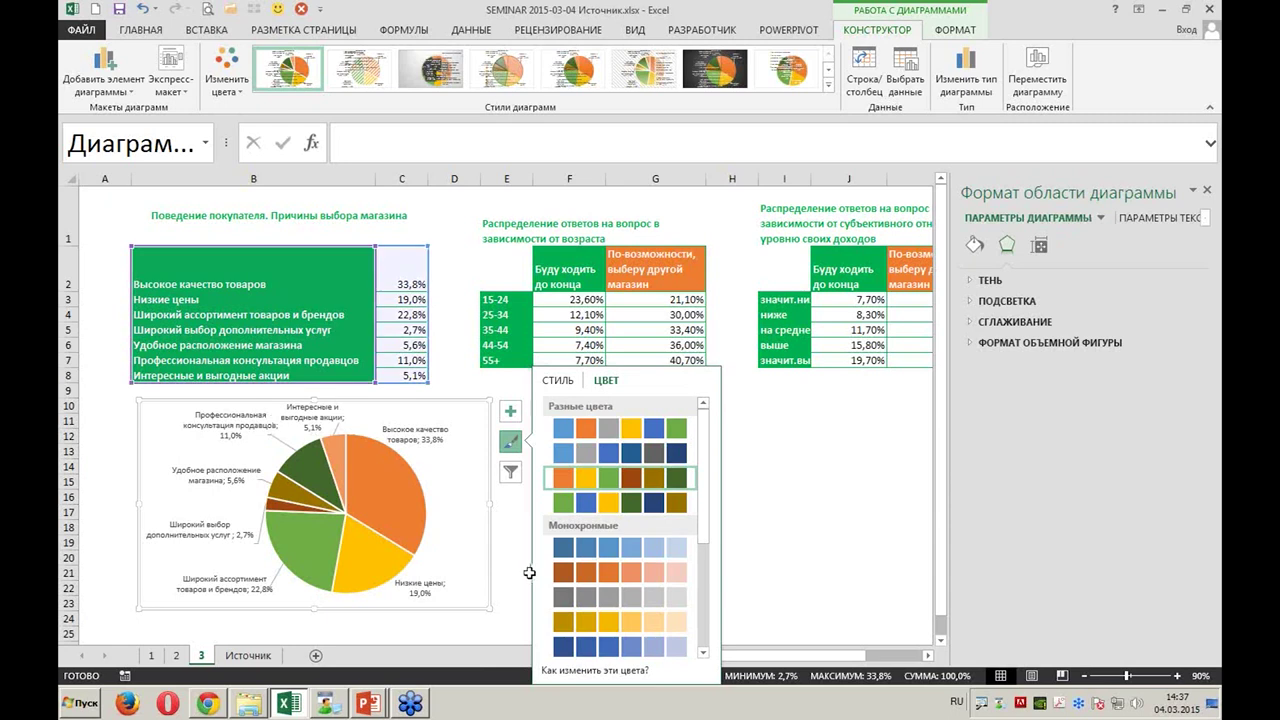
pyautogui.click(837, 497)
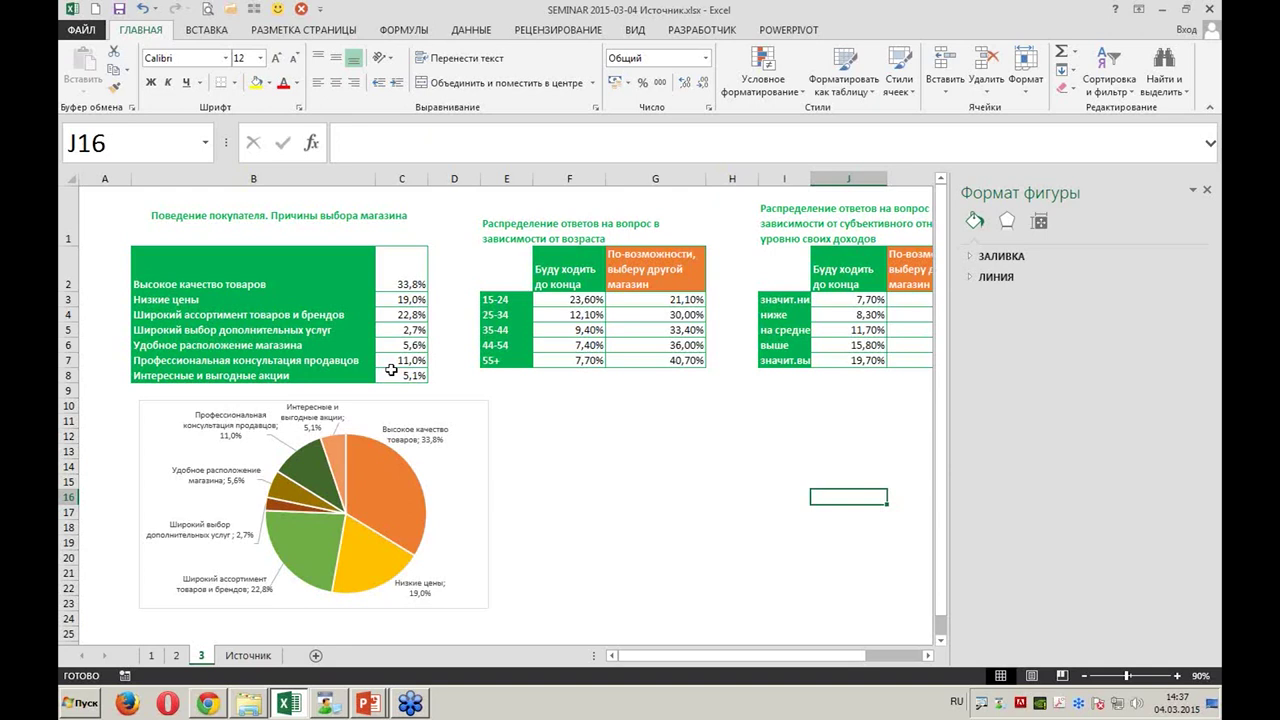
pyautogui.click(1207, 191)
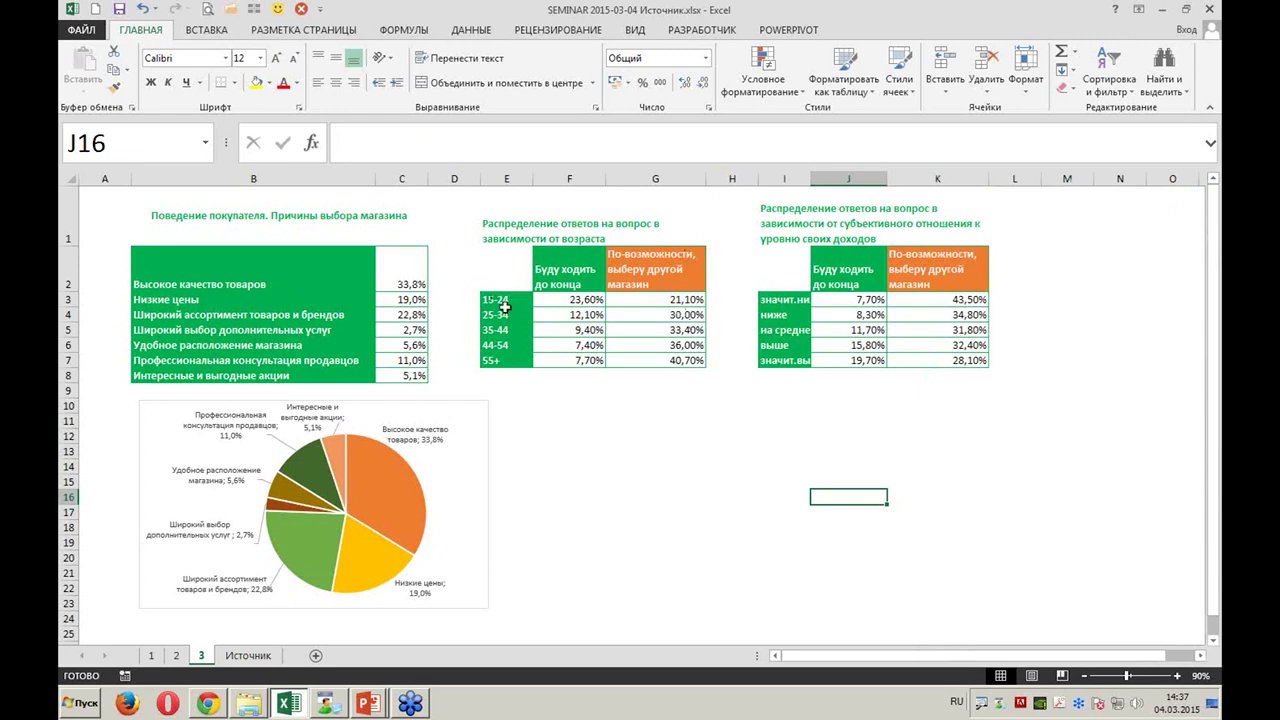
pyautogui.click(581, 308)
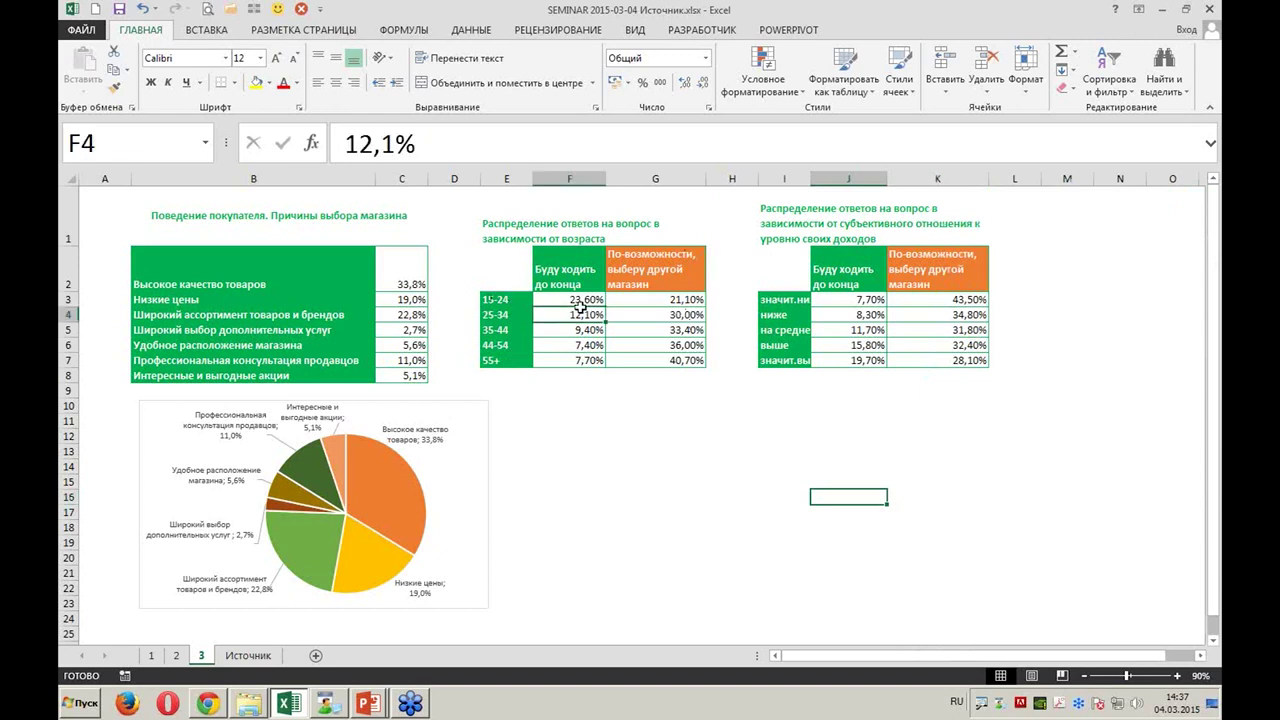
pyautogui.click(652, 318)
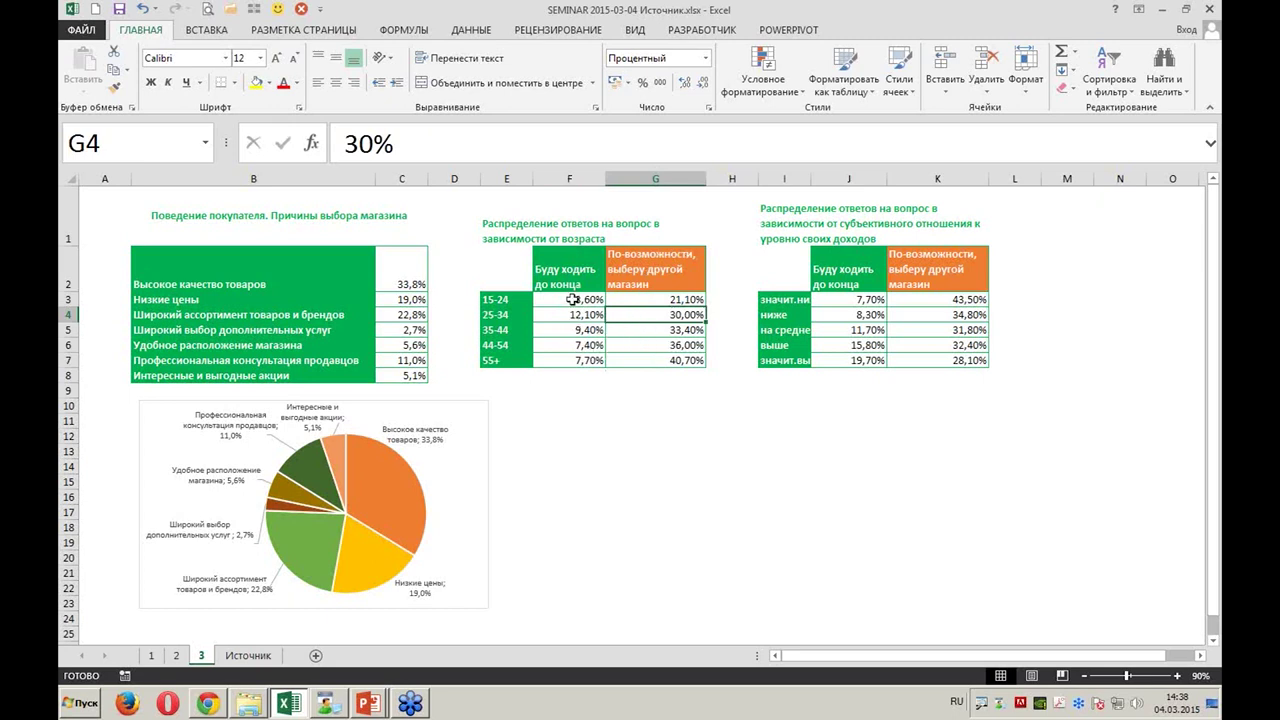
pyautogui.moveTo(367, 703)
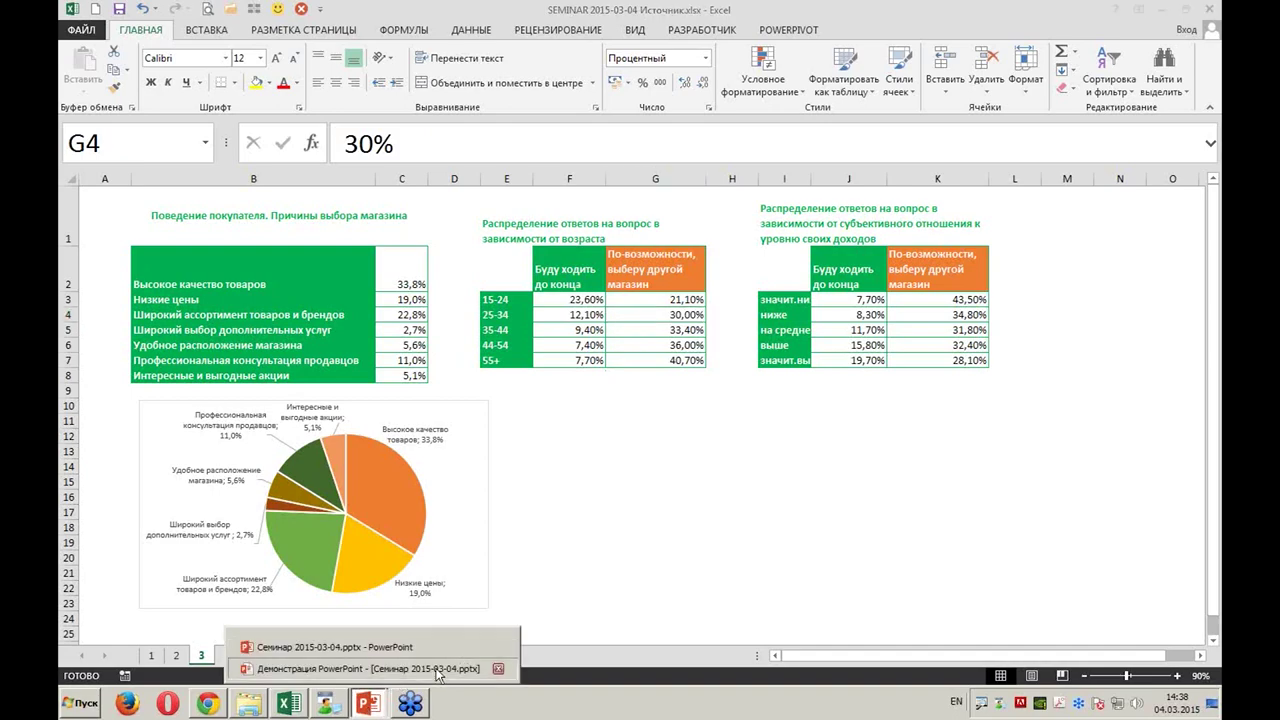
# On the PowerPoint slideshow, write TORNADO in red ink and draw funnel curves over the age bars
pyautogui.click(320, 686)
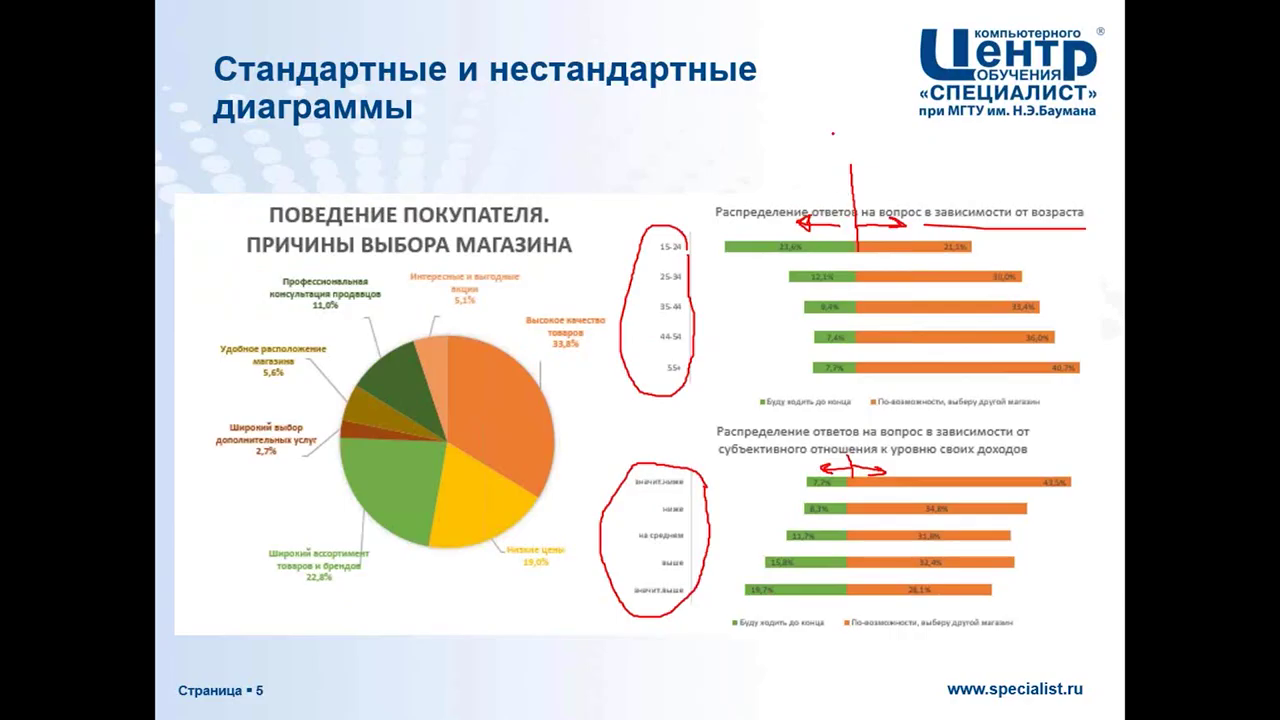
pyautogui.moveTo(830, 124)
pyautogui.mouseDown()
pyautogui.moveTo(831, 153)
pyautogui.moveTo(844, 123)
pyautogui.moveTo(868, 152)
pyautogui.moveTo(888, 131)
pyautogui.moveTo(902, 150)
pyautogui.moveTo(940, 154)
pyautogui.moveTo(944, 133)
pyautogui.mouseUp()
pyautogui.click(873, 137)
pyautogui.click(873, 148)
pyautogui.click(908, 148)
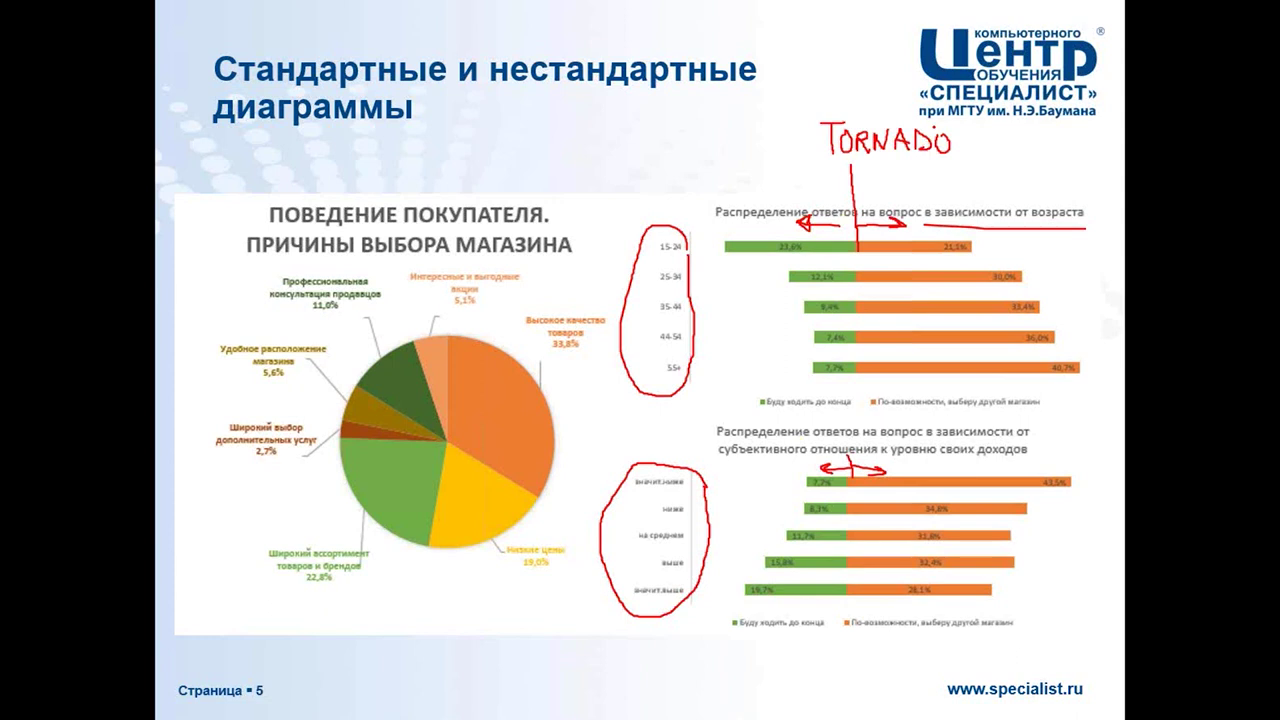
pyautogui.moveTo(1017, 247)
pyautogui.mouseDown()
pyautogui.moveTo(878, 362)
pyautogui.moveTo(978, 257)
pyautogui.mouseUp()
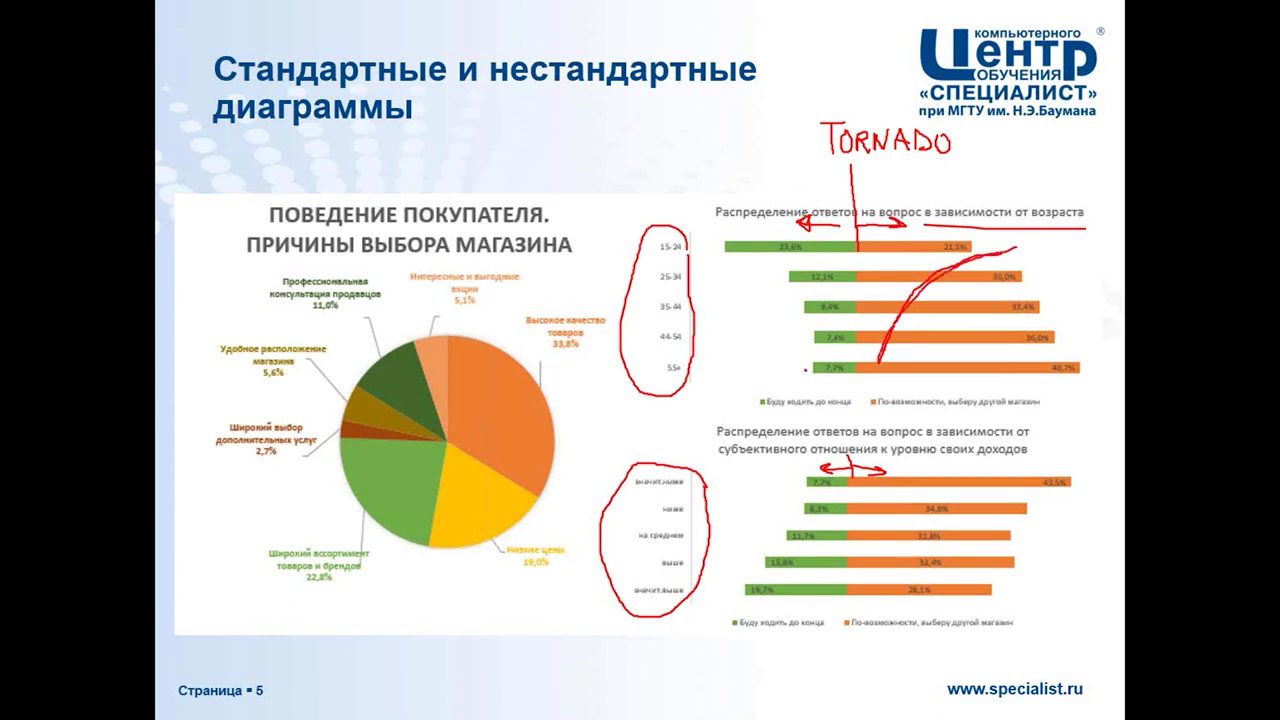
pyautogui.moveTo(808, 370); pyautogui.dragTo(708, 268)
pyautogui.hotkey('alt', 'Tab')
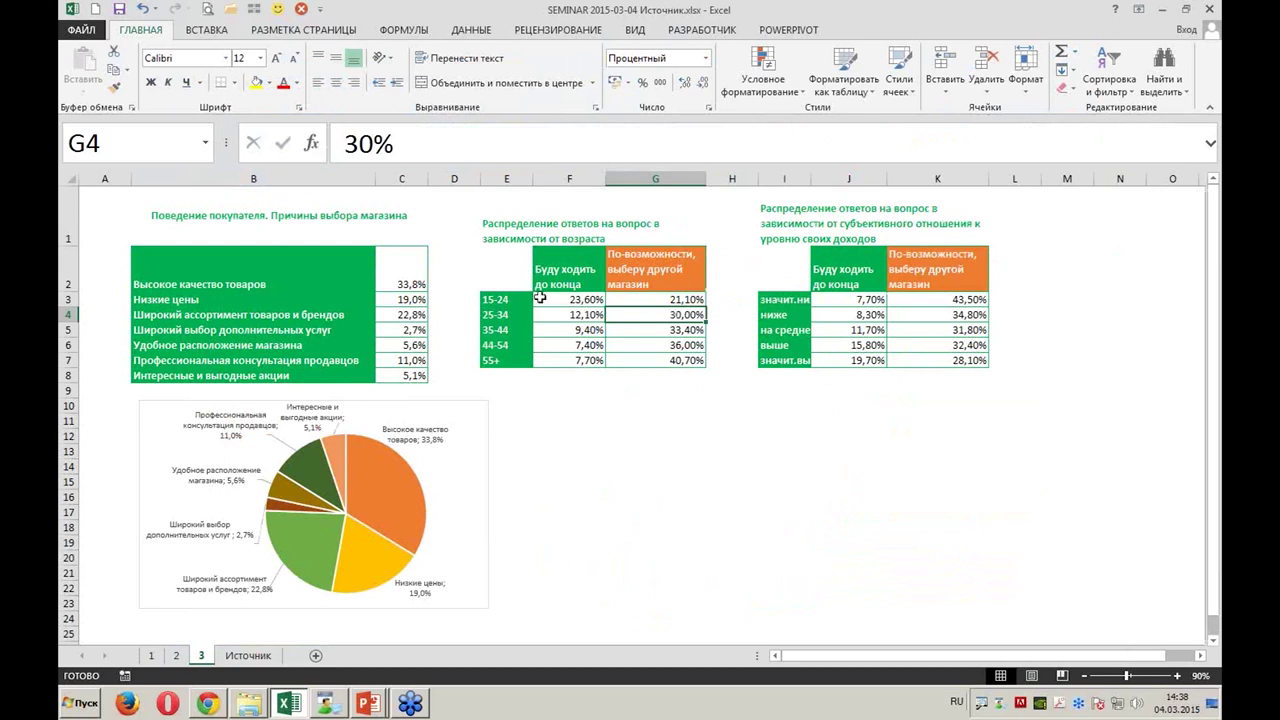
pyautogui.moveTo(512, 272); pyautogui.dragTo(618, 348)
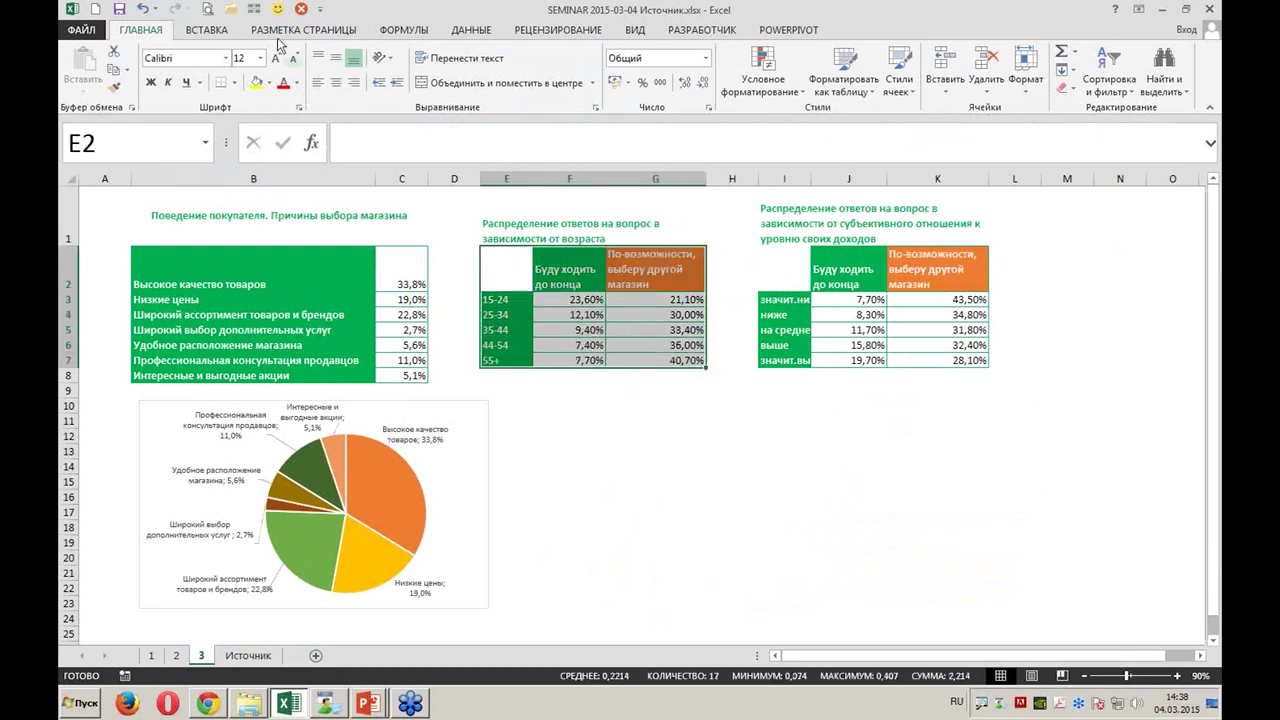
pyautogui.click(207, 30)
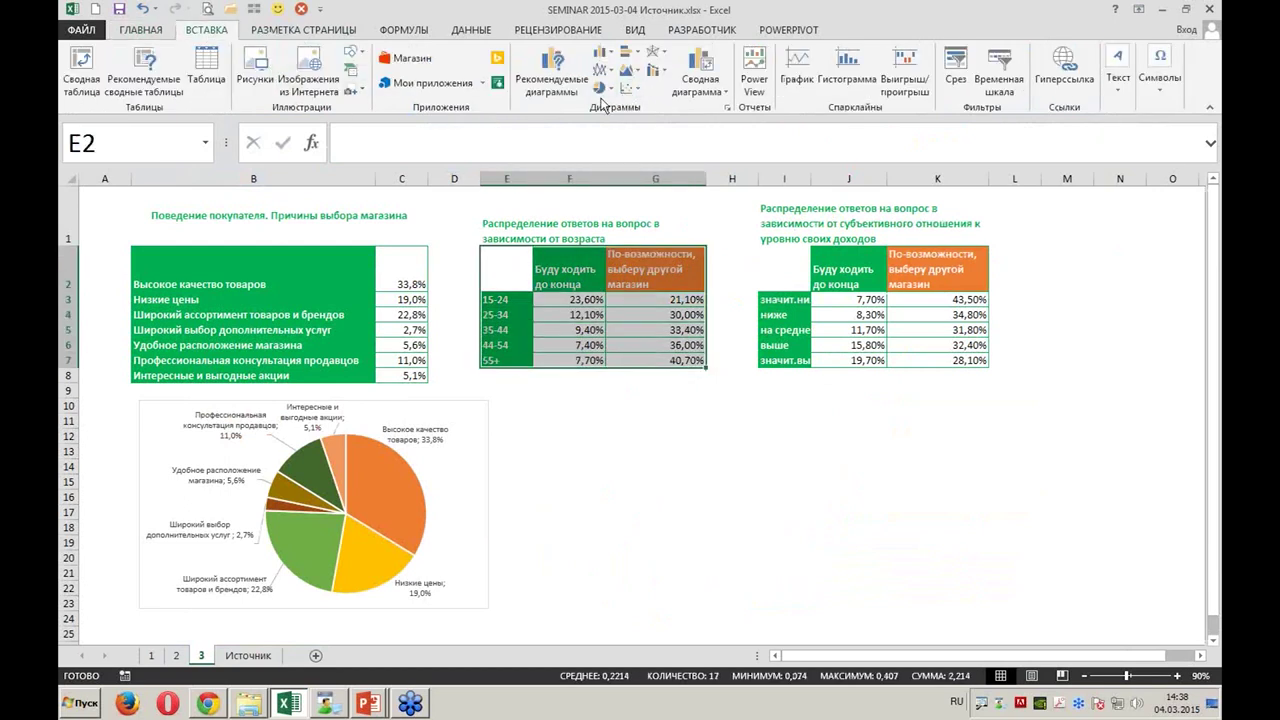
pyautogui.click(640, 55)
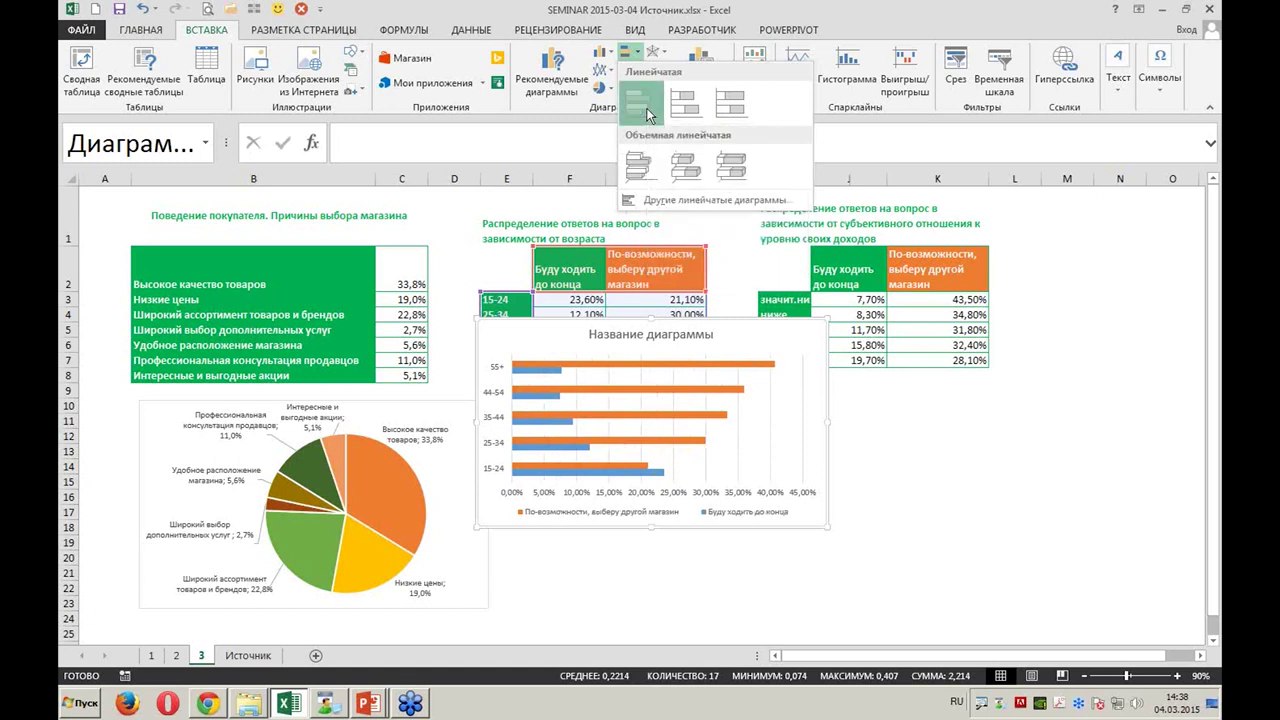
pyautogui.click(640, 104)
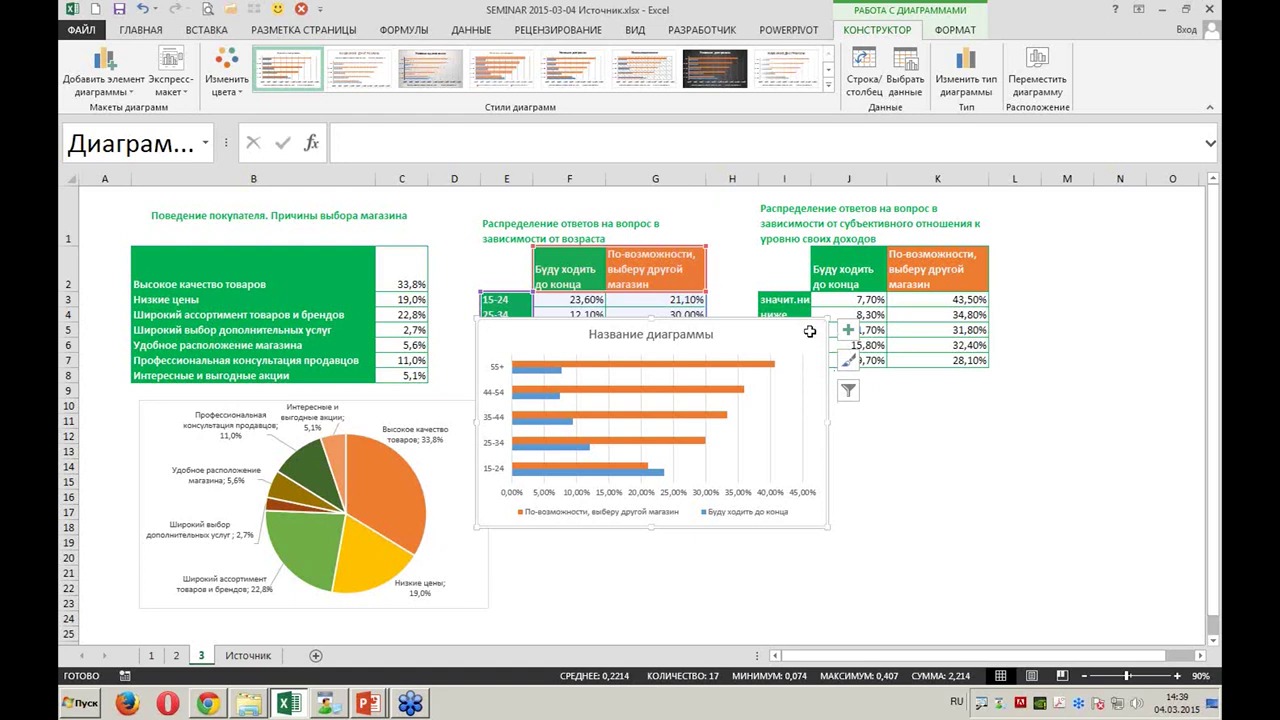
pyautogui.press('Delete')
pyautogui.click(754, 452)
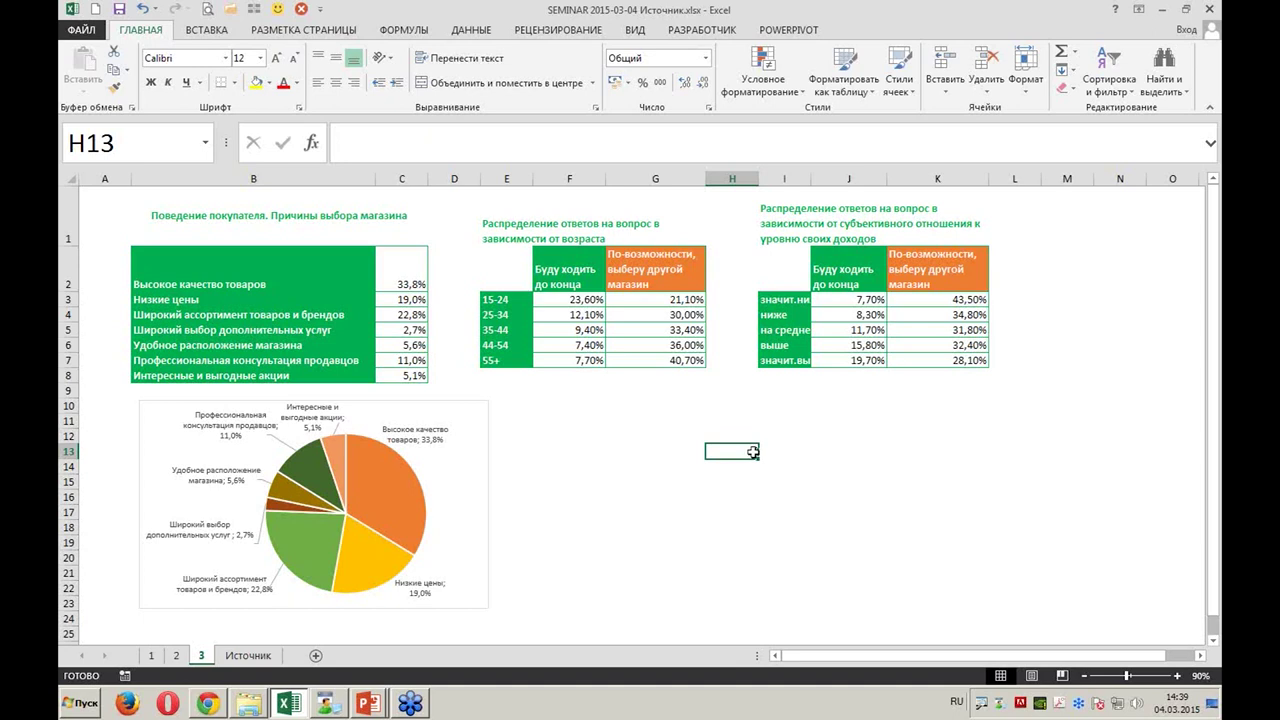
# Select and inspect the Буду ходить до конца values in F3:F7 and J3:J7
pyautogui.click(578, 299)
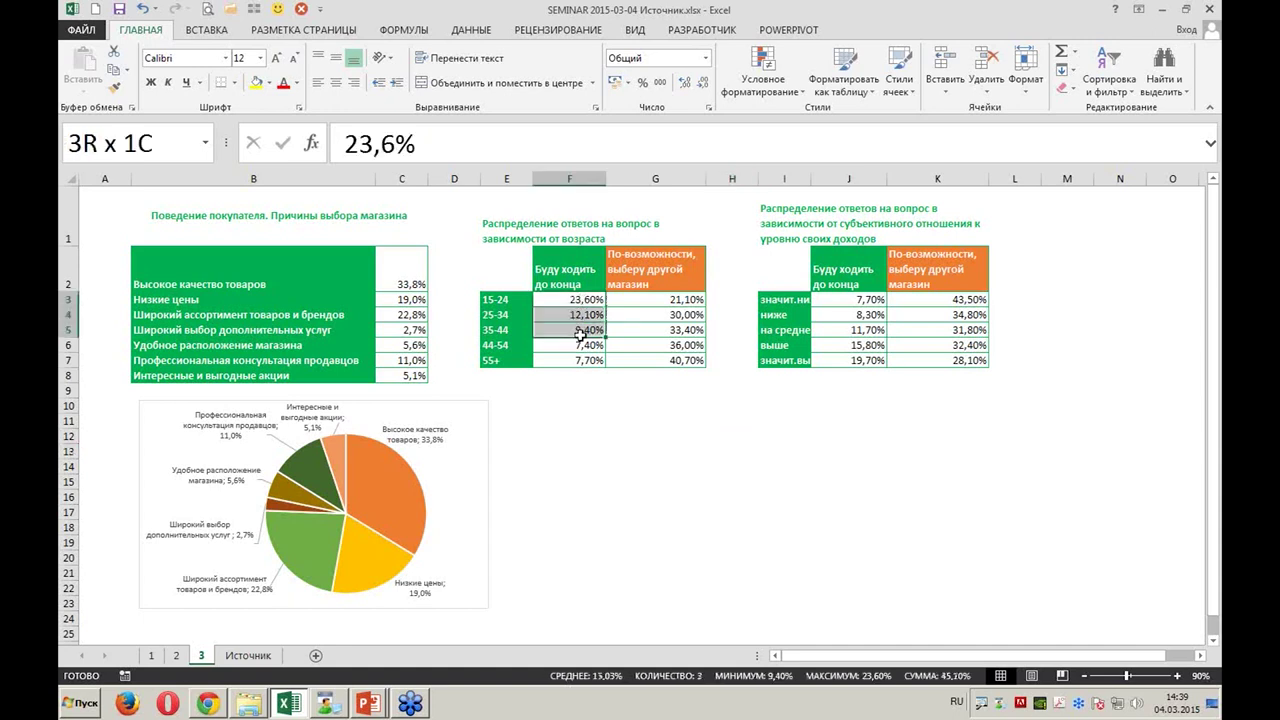
pyautogui.moveTo(578, 299); pyautogui.dragTo(580, 360)
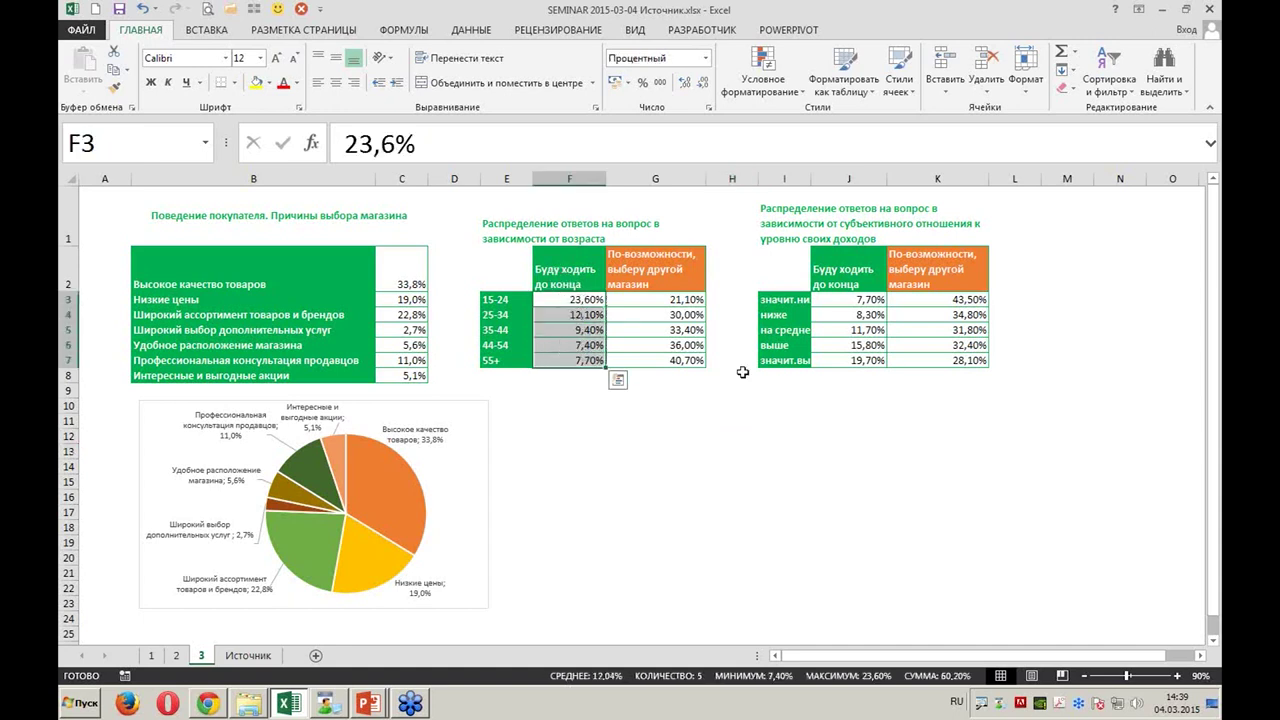
pyautogui.moveTo(848, 299); pyautogui.dragTo(866, 370)
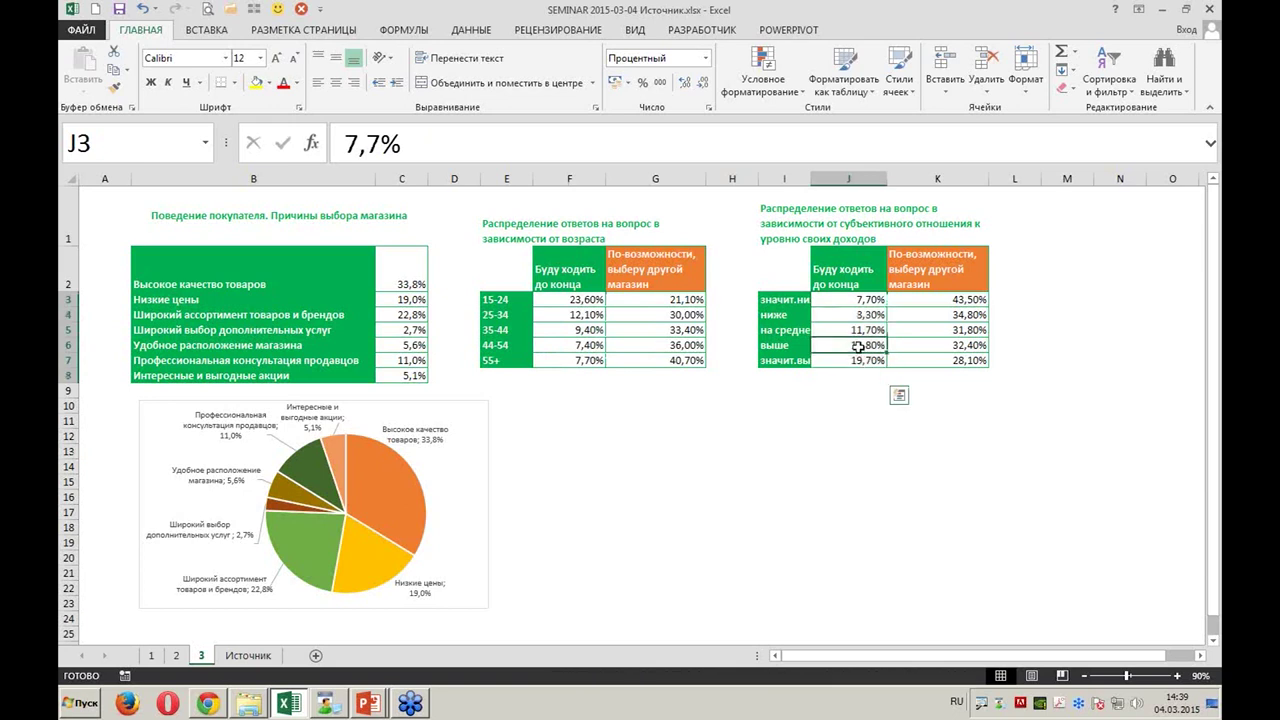
pyautogui.click(844, 344)
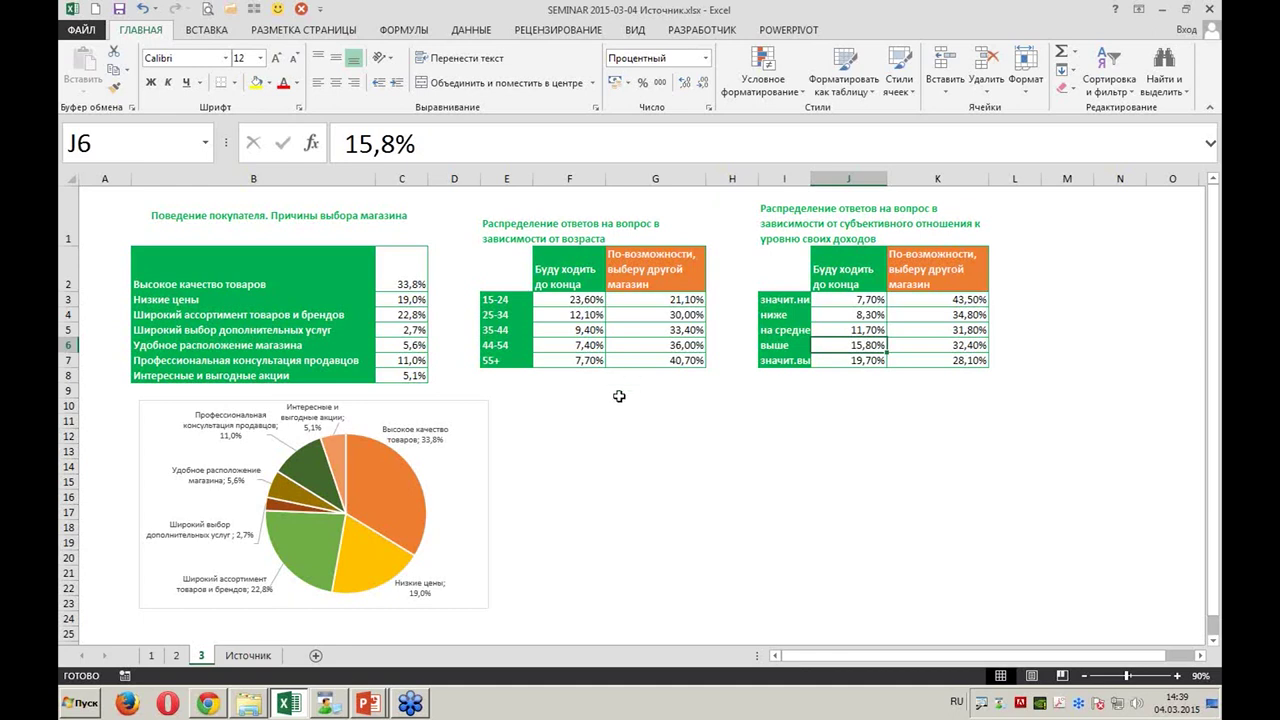
pyautogui.click(587, 302)
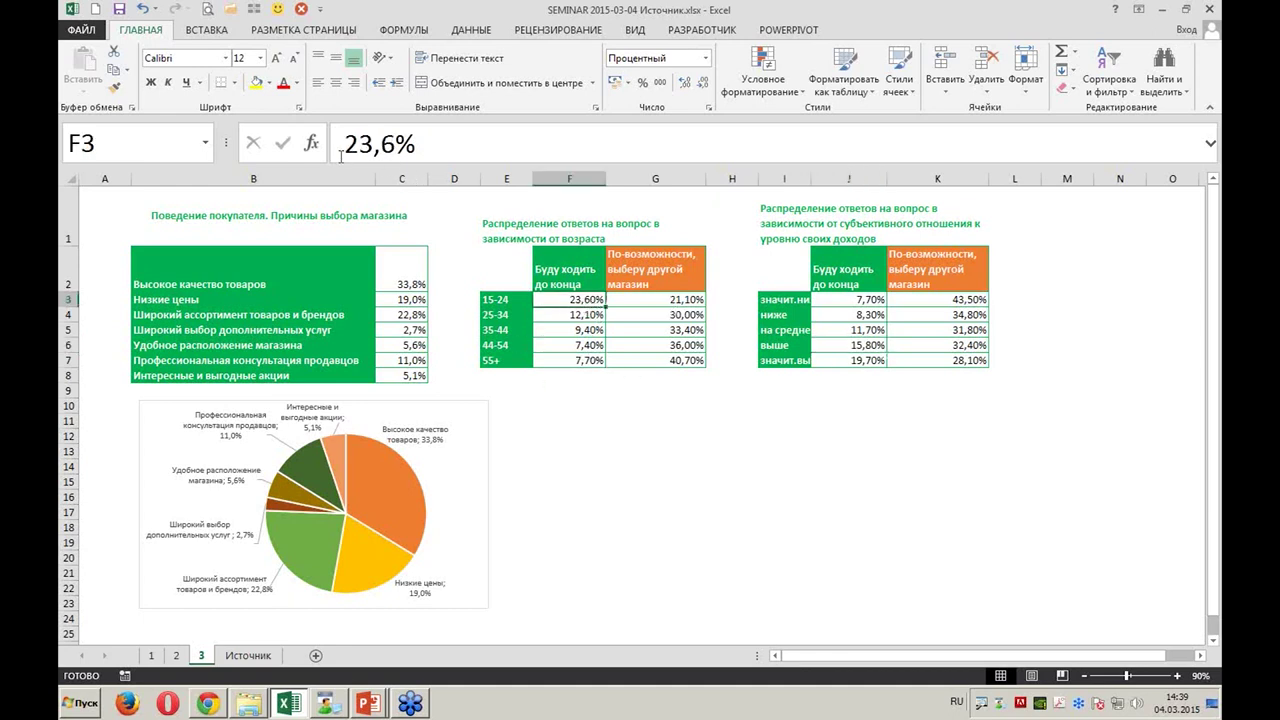
# Enter -1 in H10, copy it, and select F3:F7 together with J3:J7
pyautogui.click(750, 405)
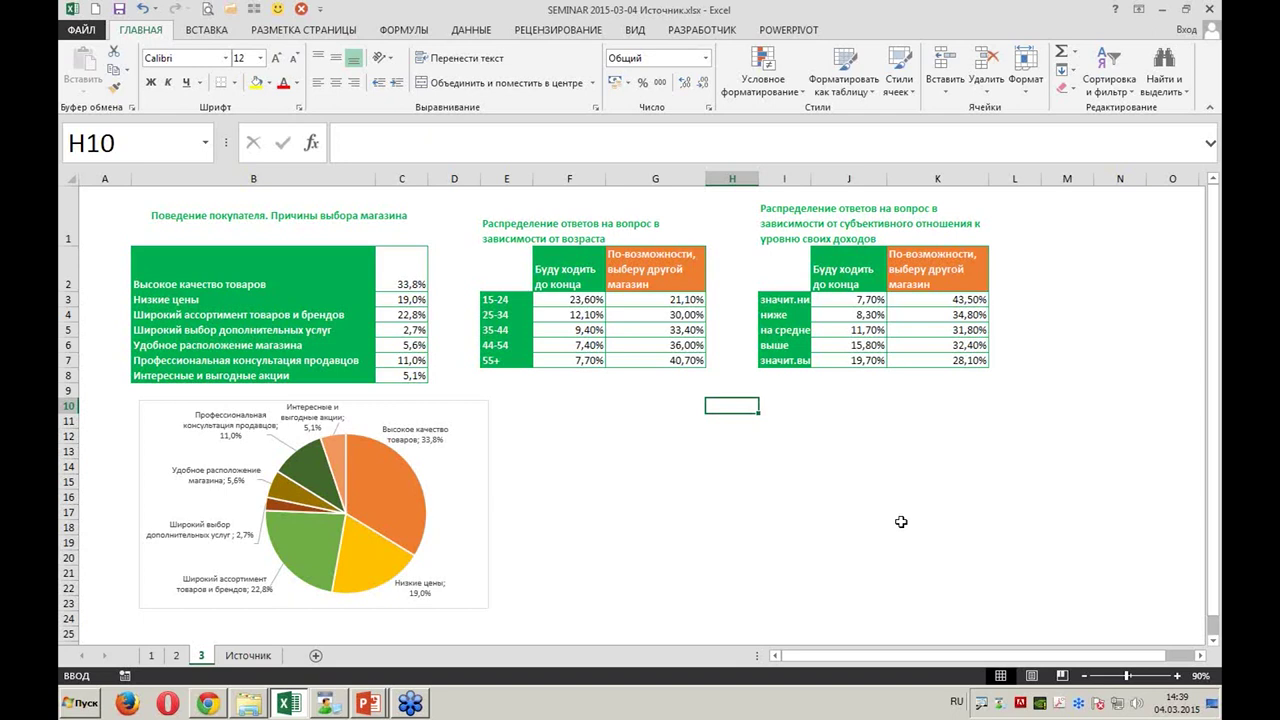
pyautogui.write('=-1')
pyautogui.press('Return')
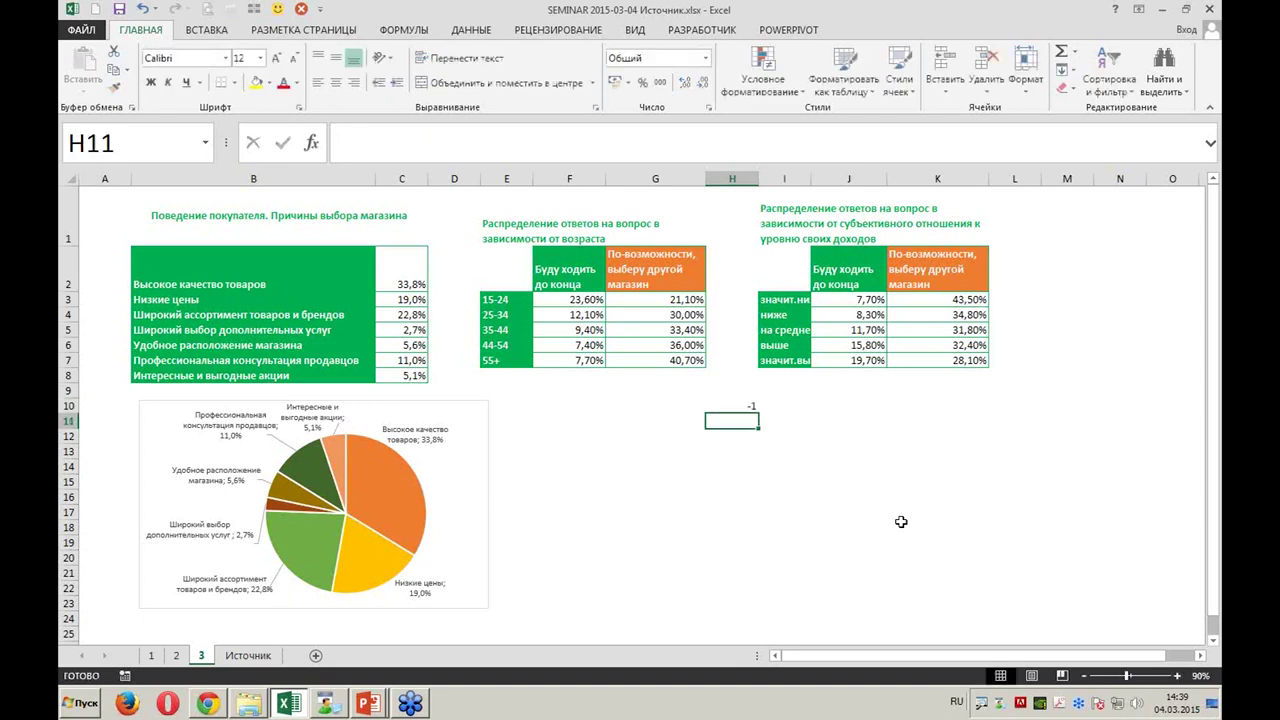
pyautogui.press('Up')
pyautogui.hotkey('ctrl', 'c')
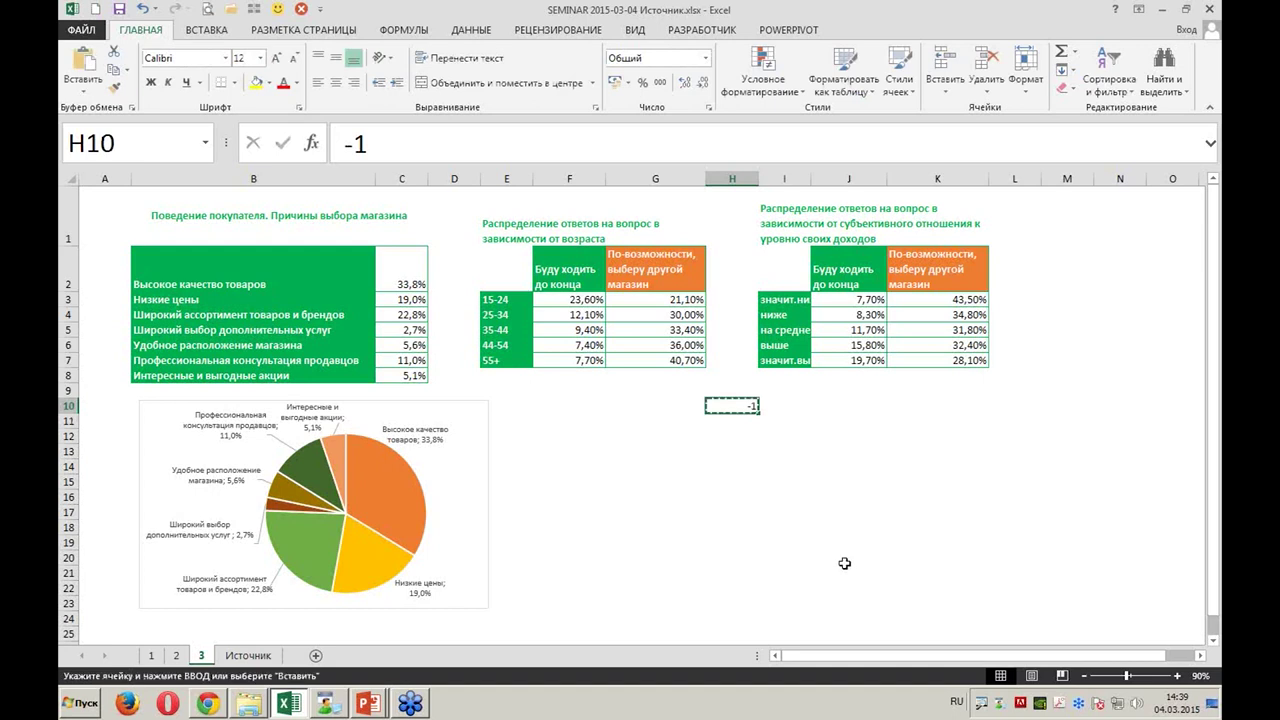
pyautogui.moveTo(585, 300); pyautogui.dragTo(585, 360)
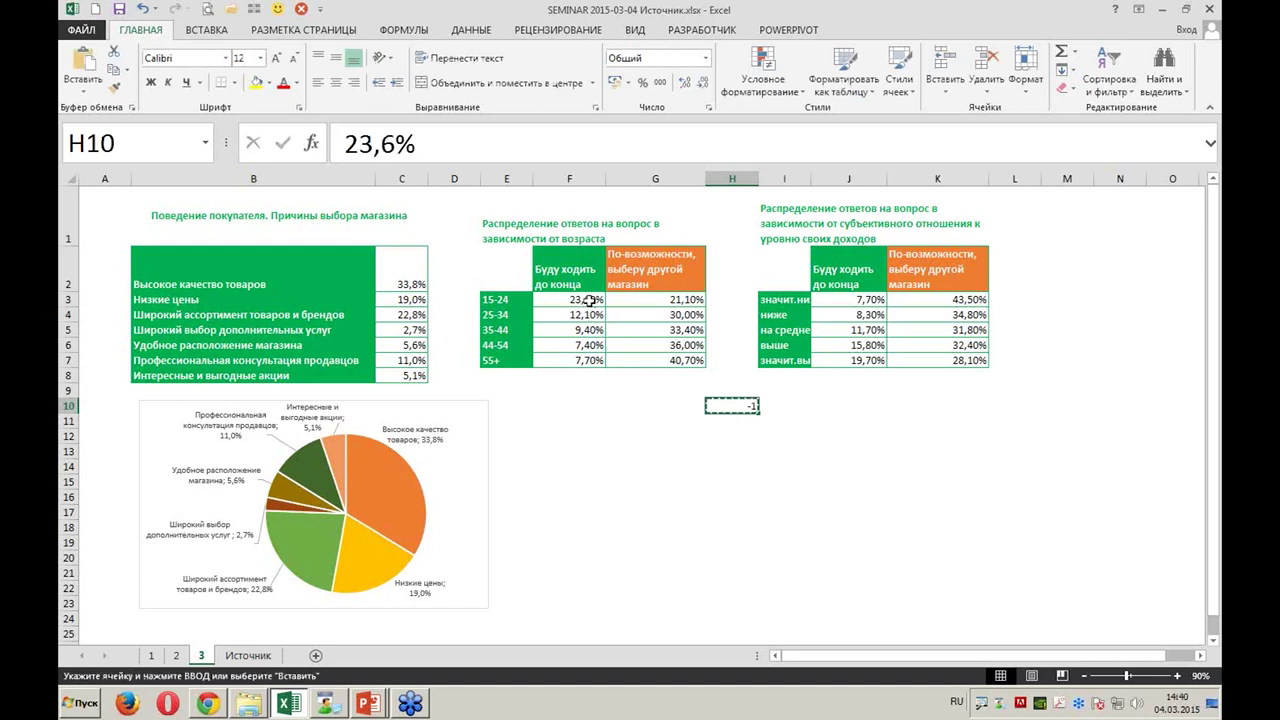
pyautogui.keyDown('ctrl'); pyautogui.moveTo(870, 300); pyautogui.dragTo(870, 360); pyautogui.keyUp('ctrl')
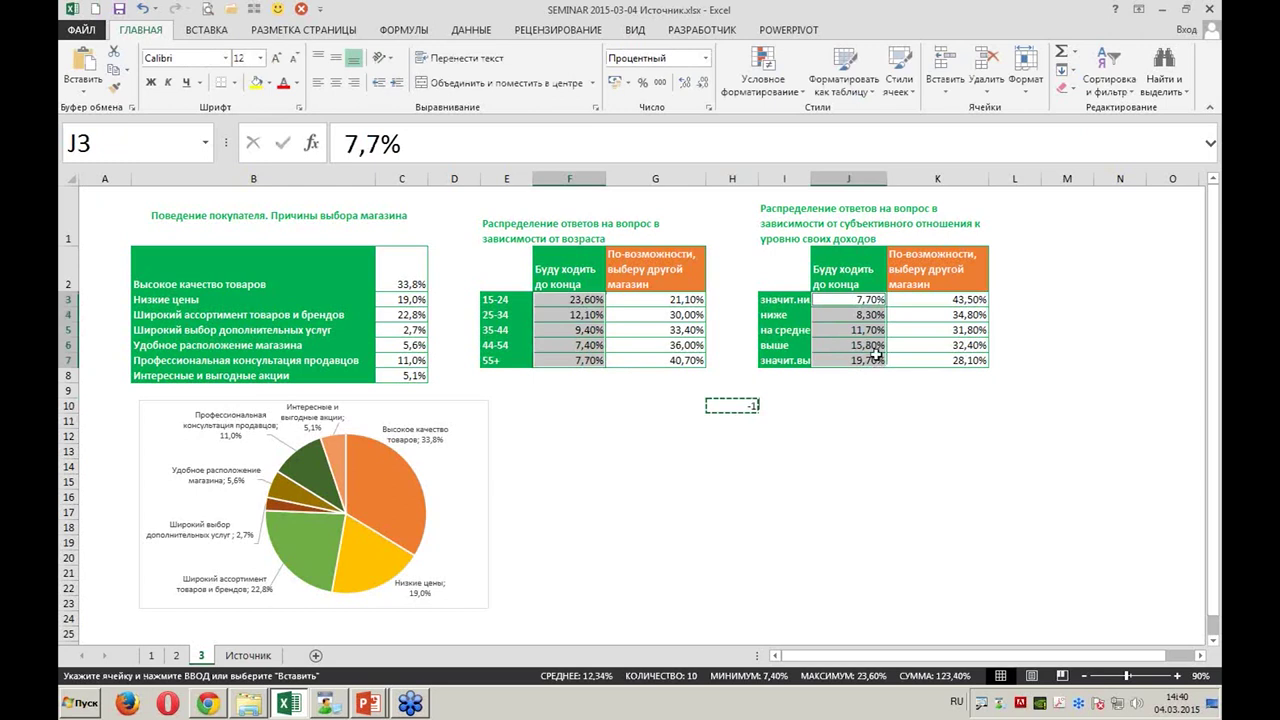
# Paste Special the copied -1 with Values and Multiply onto F3:F7 and J3:J7, then clear H10
pyautogui.rightClick(861, 339)
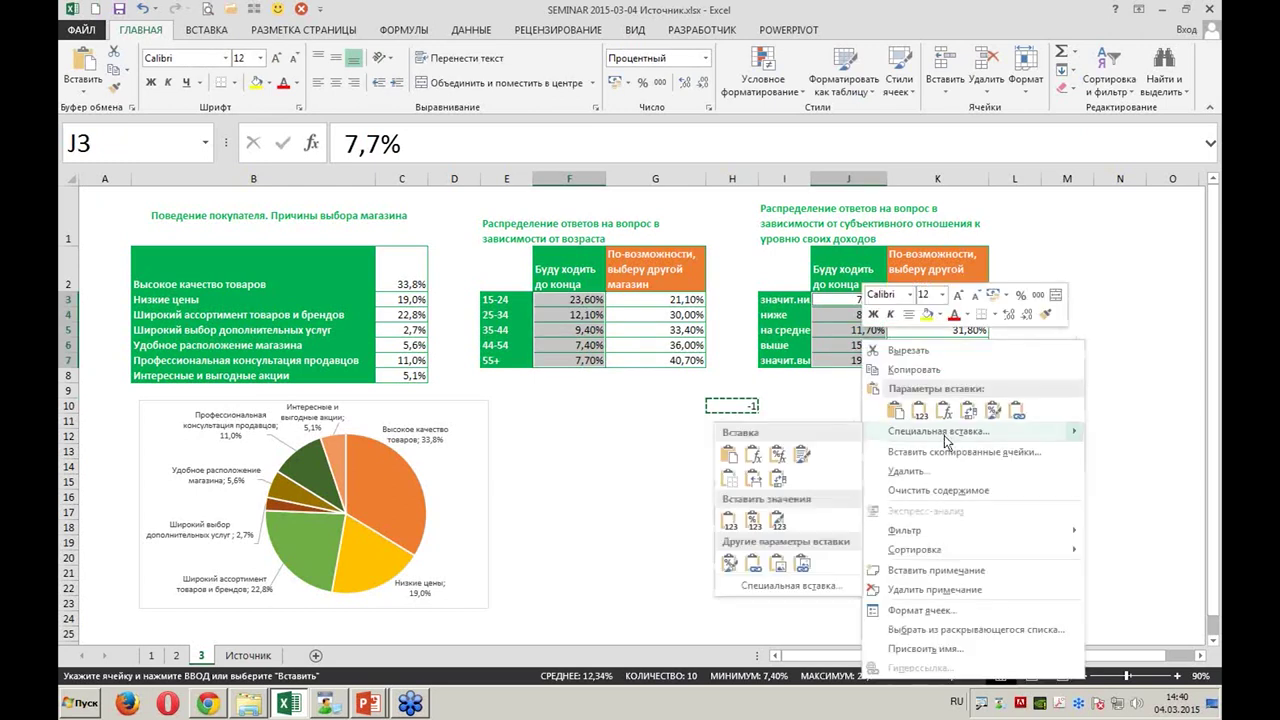
pyautogui.click(940, 434)
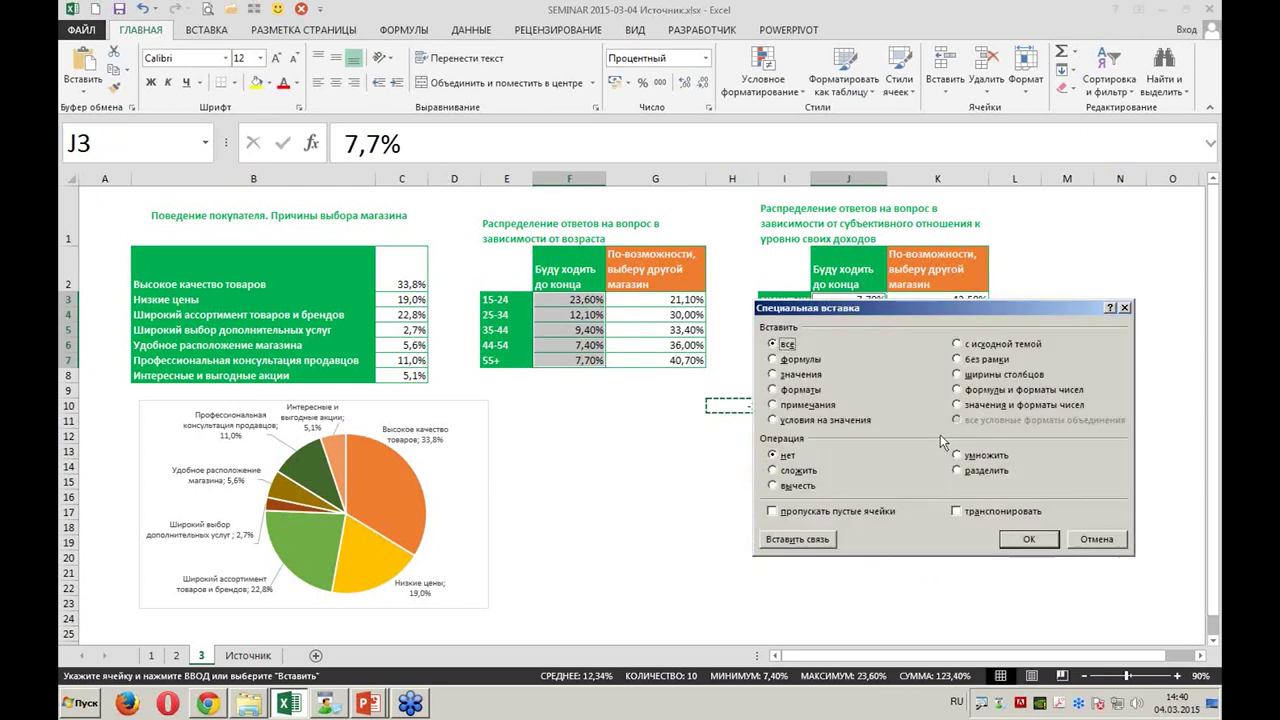
pyautogui.click(803, 376)
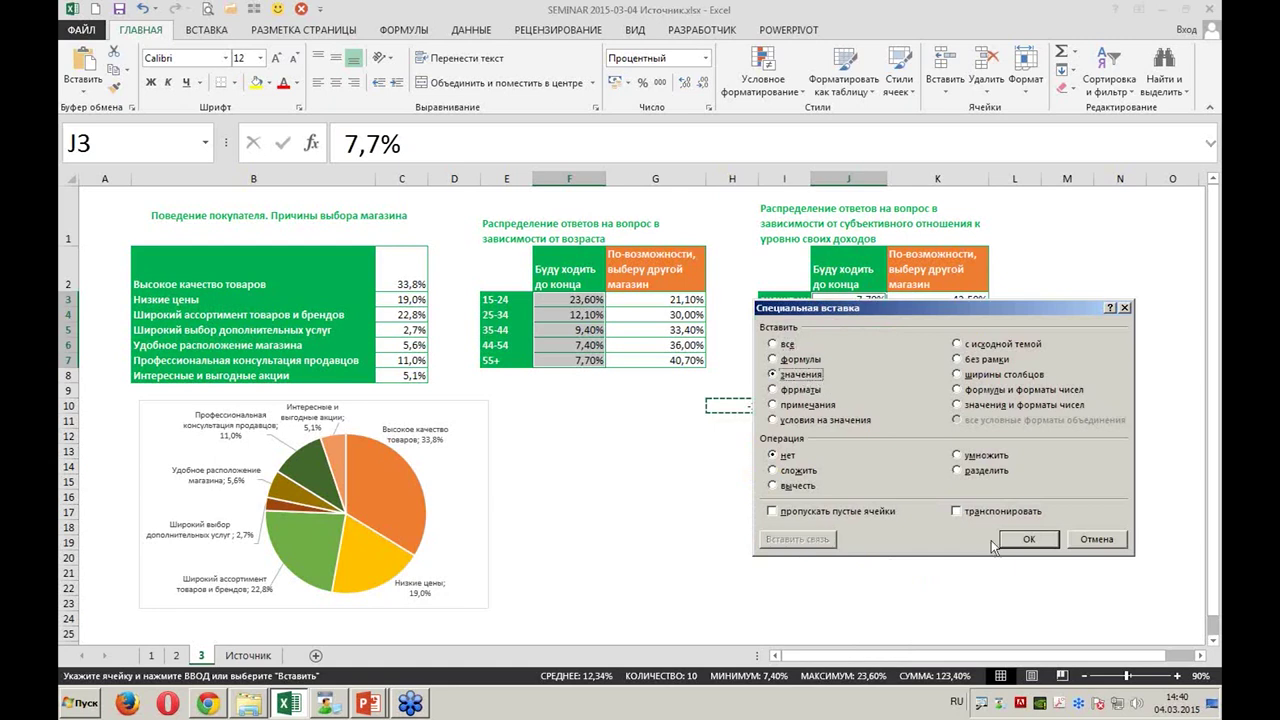
pyautogui.click(957, 457)
pyautogui.click(1030, 540)
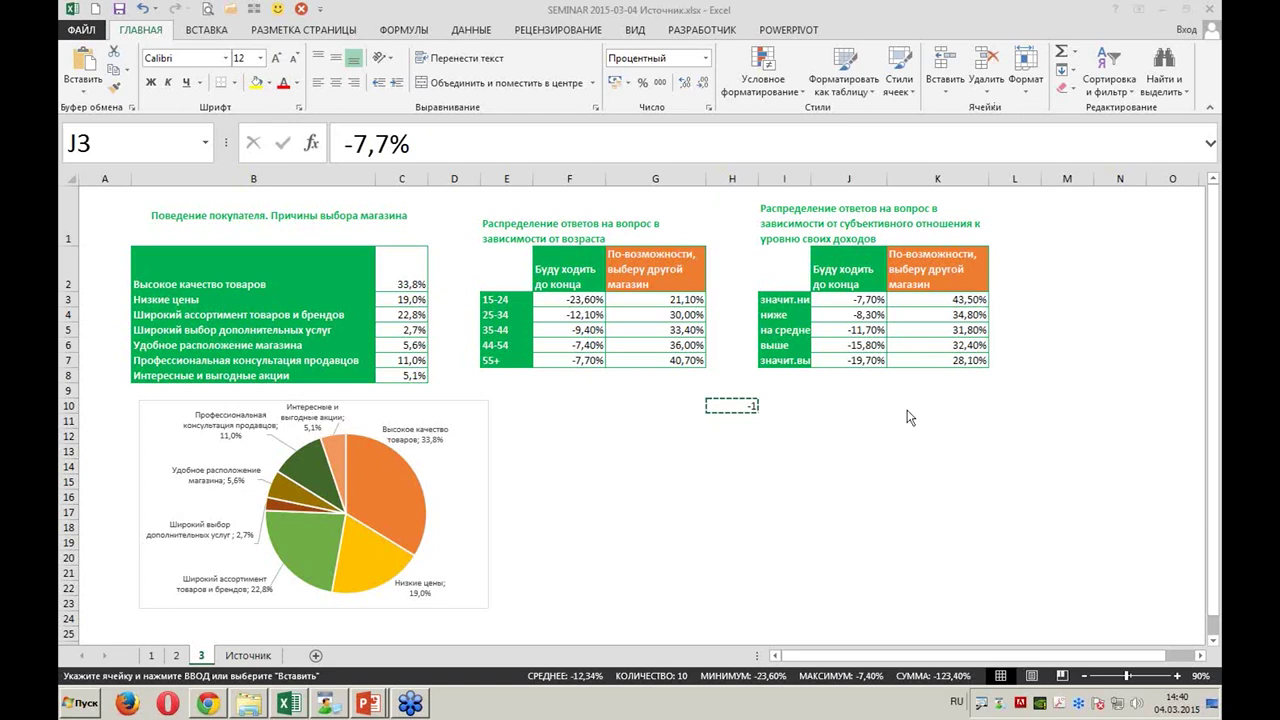
pyautogui.click(752, 407)
pyautogui.press('Delete')
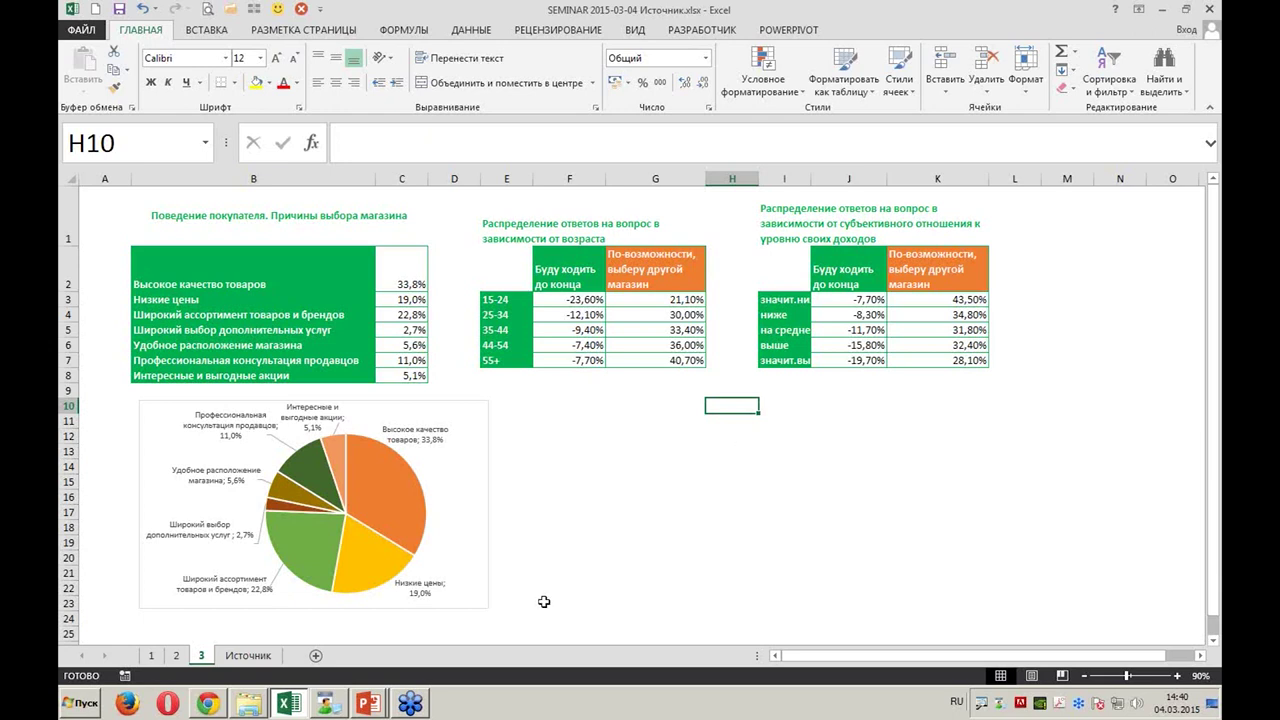
pyautogui.click(368, 703)
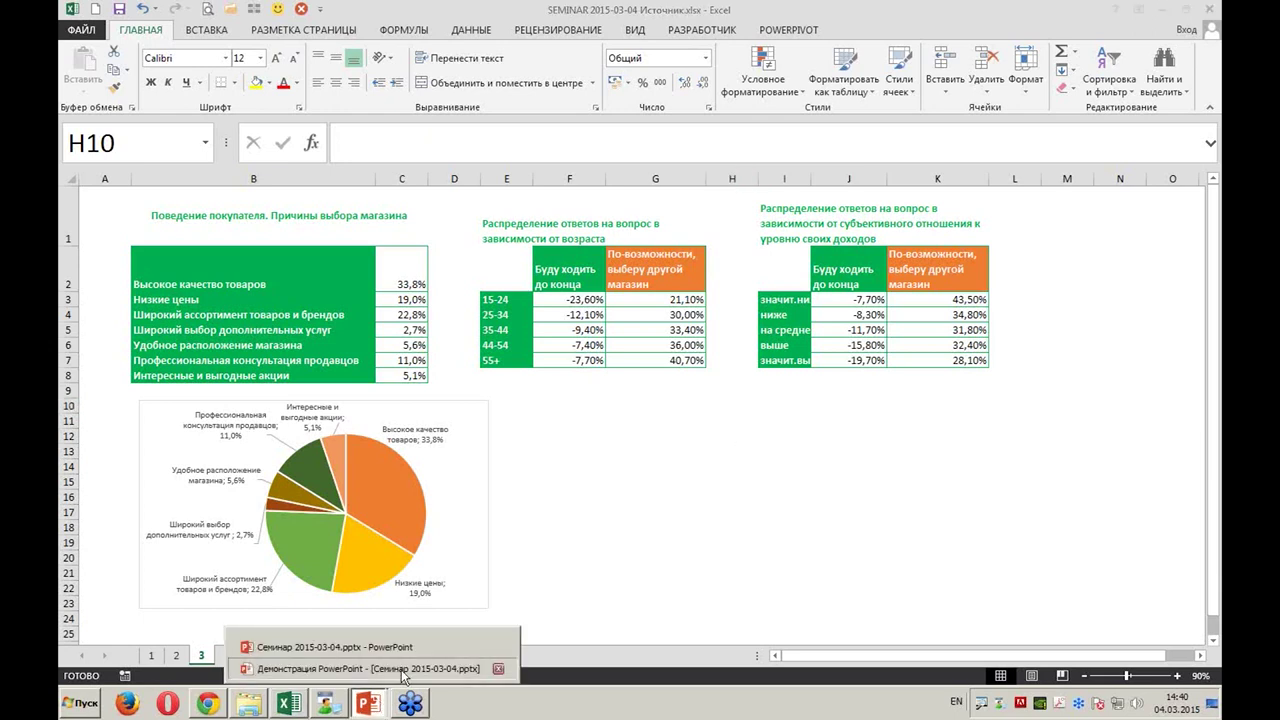
pyautogui.click(404, 668)
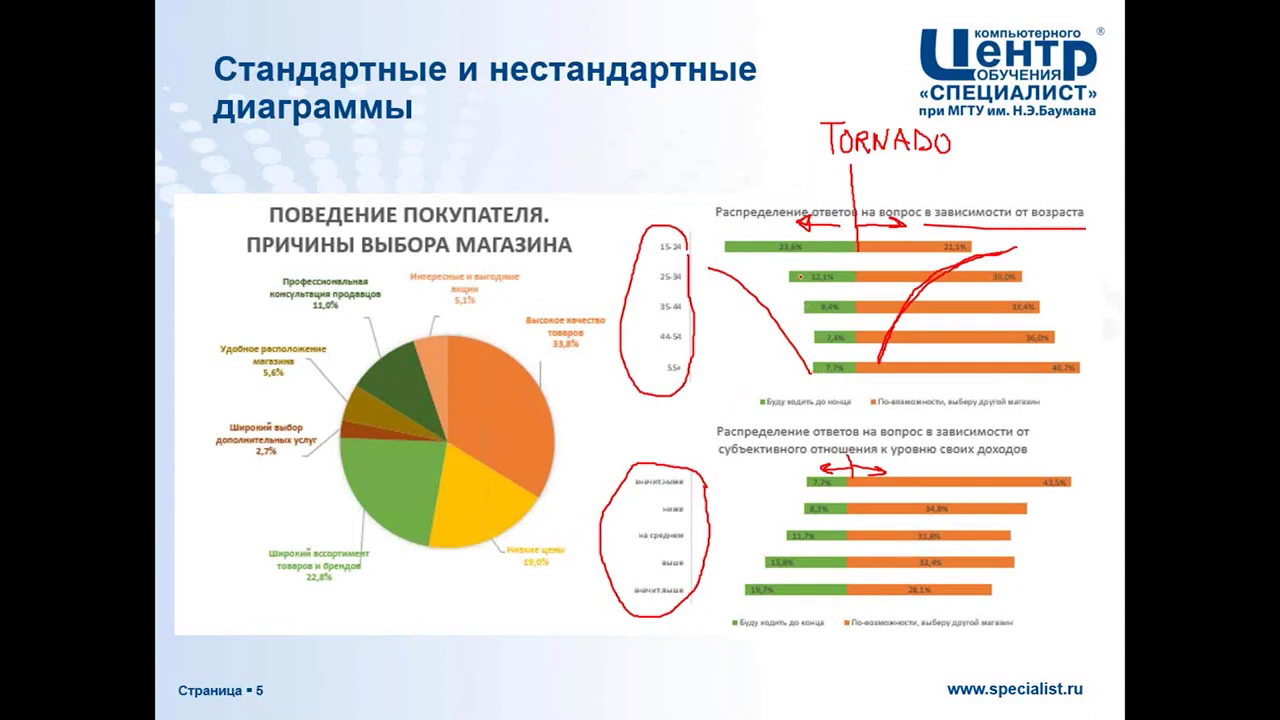
pyautogui.moveTo(800, 276); pyautogui.dragTo(808, 276)
pyautogui.hotkey('alt', 'Tab')
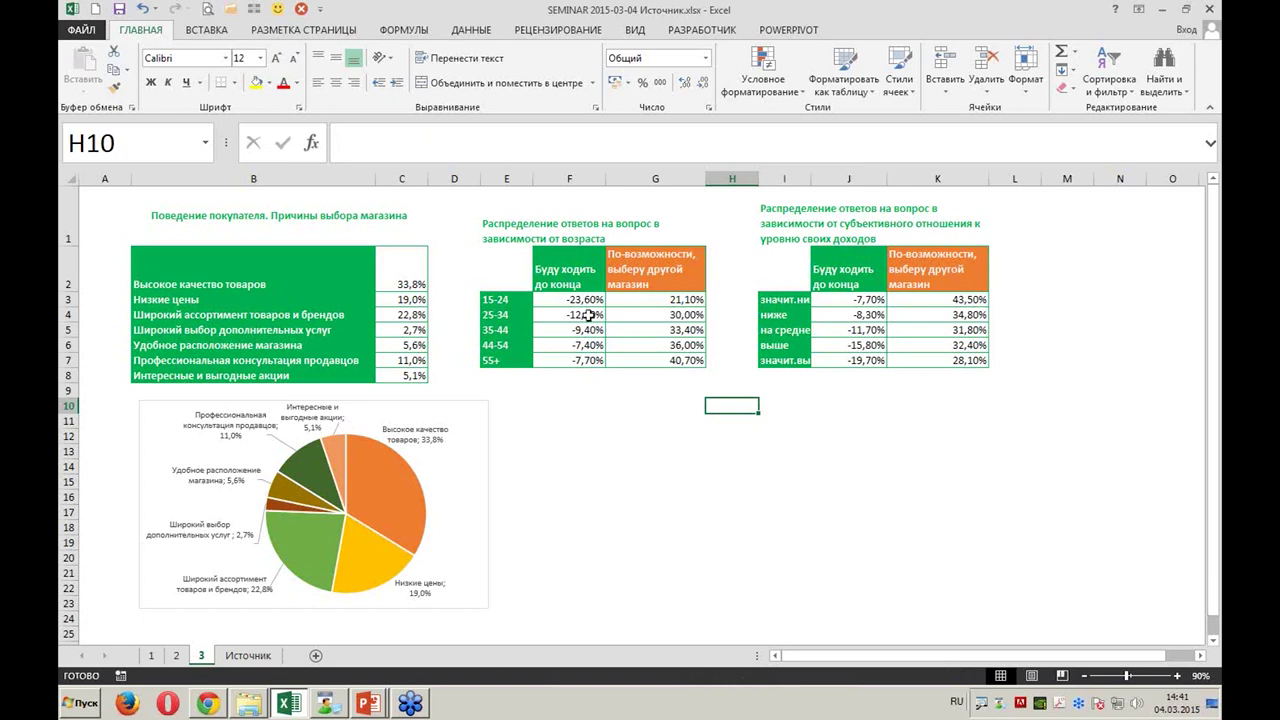
# Select percentages F3:G7 and J3:K7 and bring up the Format Cells dialog
pyautogui.moveTo(587, 300); pyautogui.dragTo(650, 359)
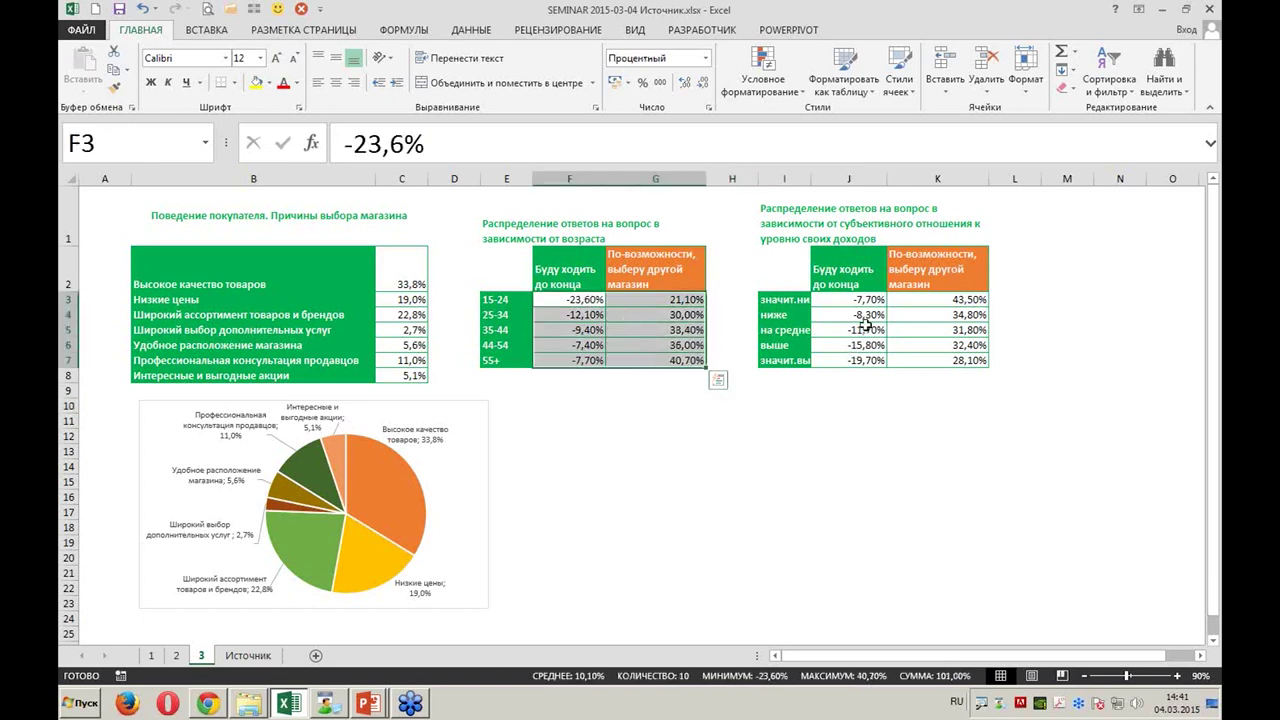
pyautogui.moveTo(865, 300); pyautogui.dragTo(975, 360)
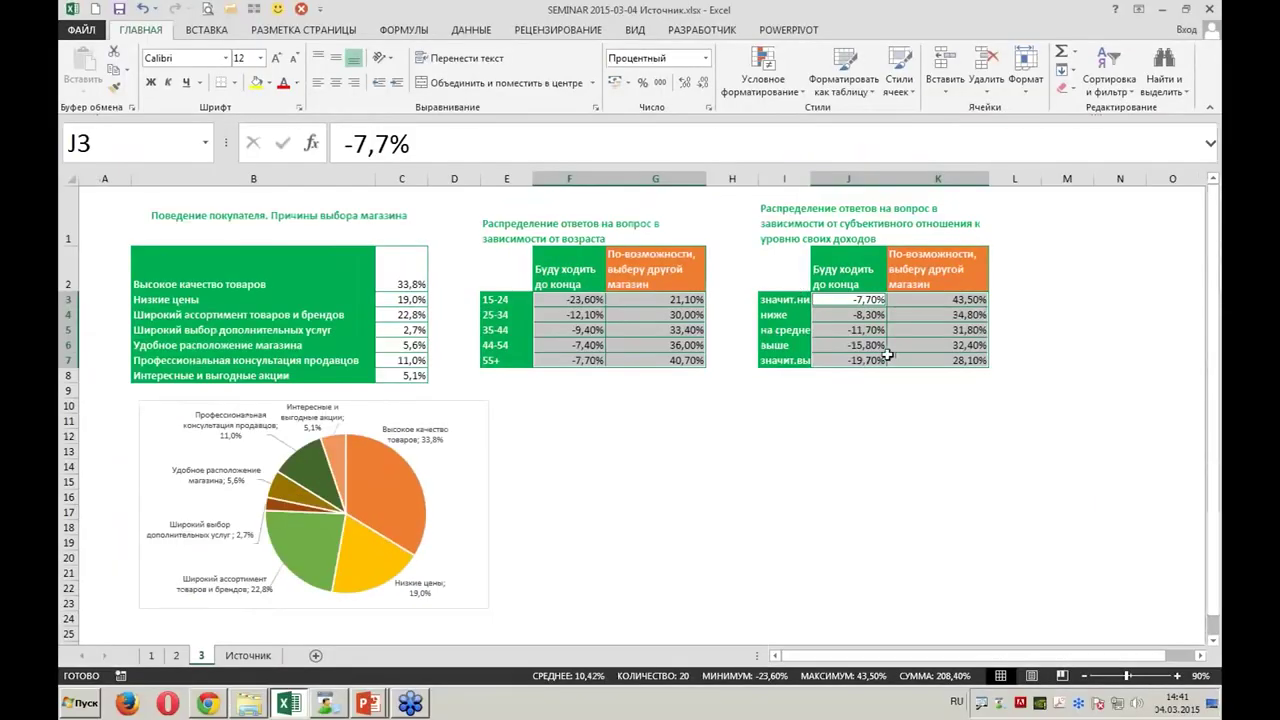
pyautogui.rightClick(893, 352)
pyautogui.click(942, 279)
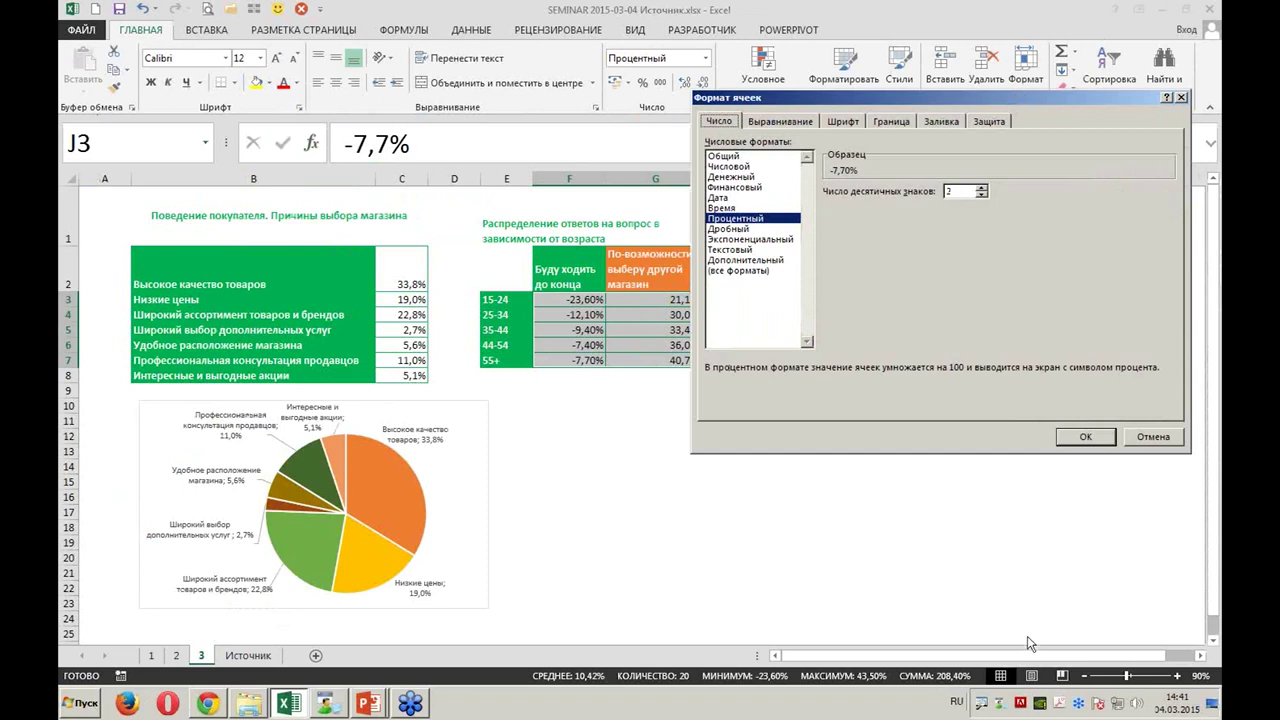
pyautogui.click(982, 706)
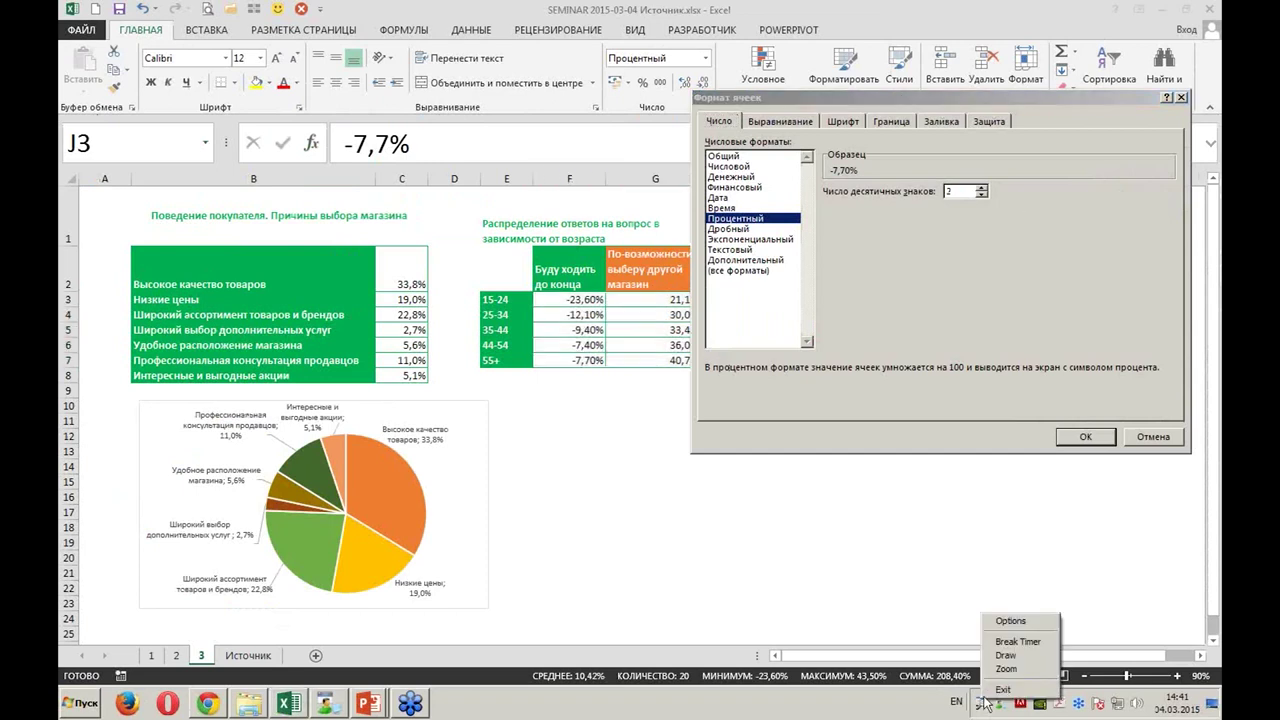
pyautogui.click(1010, 688)
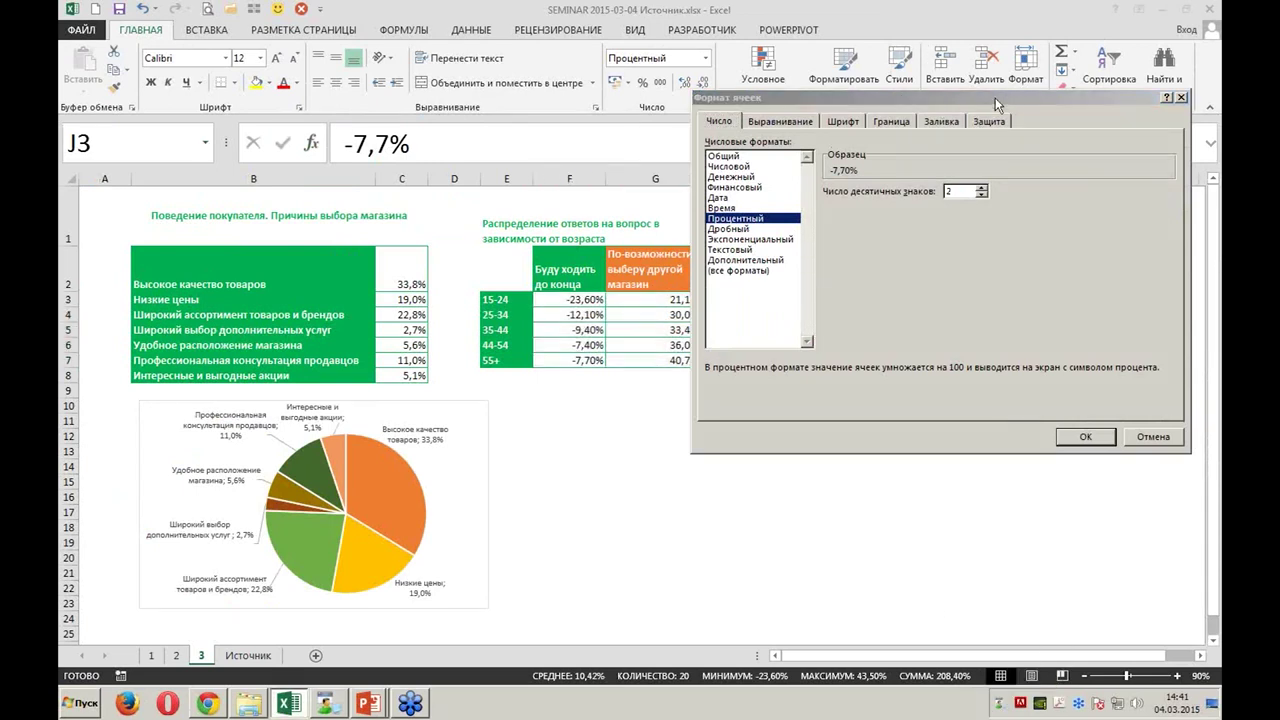
pyautogui.moveTo(994, 98); pyautogui.dragTo(839, 168)
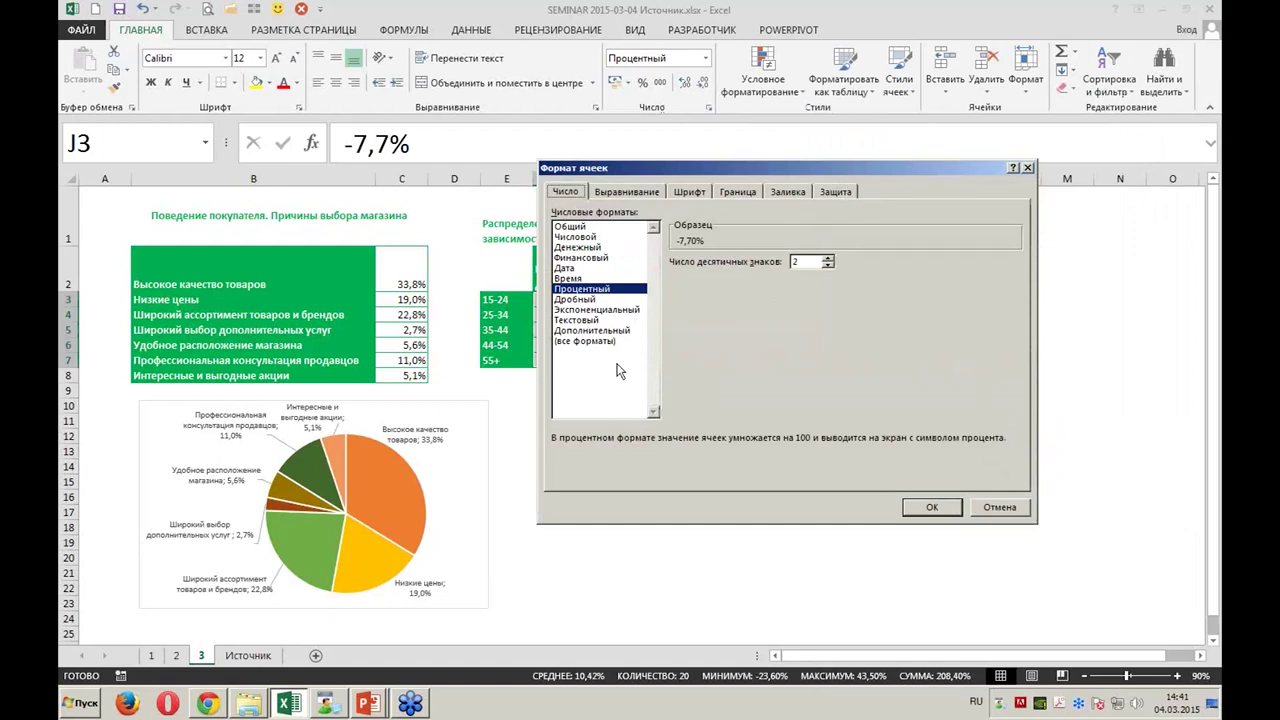
# Apply the custom number format 0,0%;0,0% to both tables' percentages
pyautogui.click(600, 341)
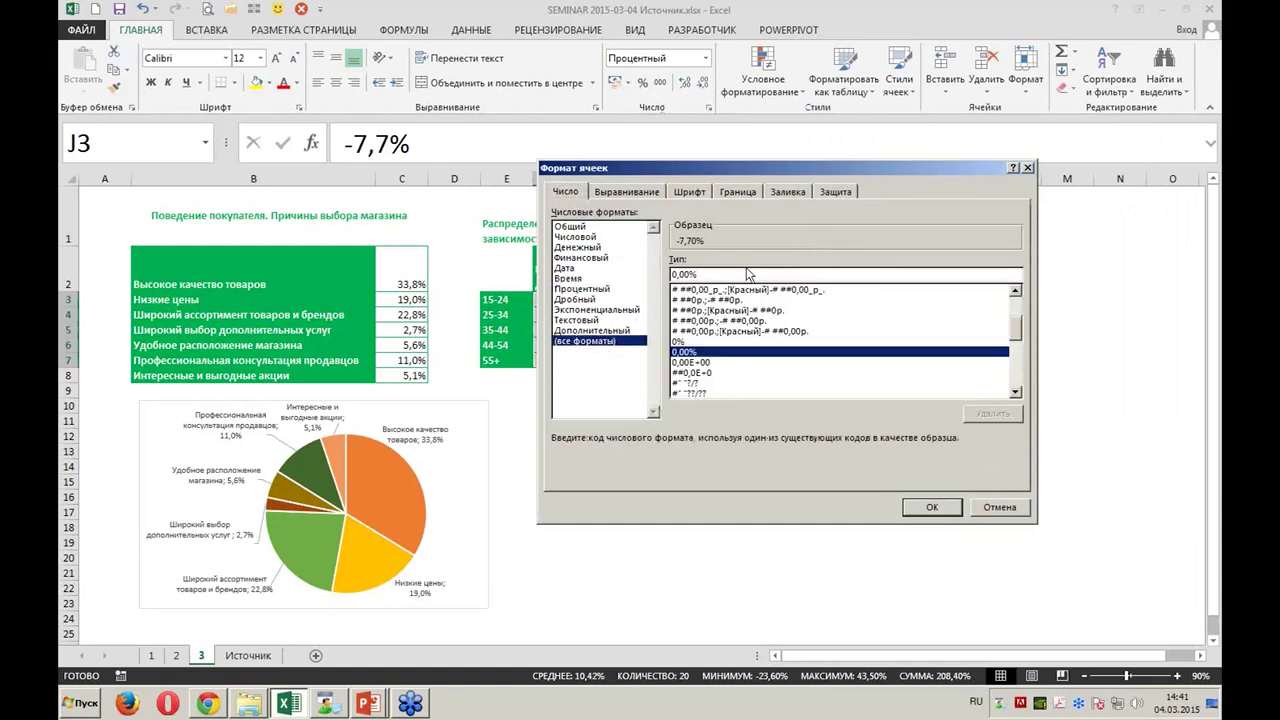
pyautogui.moveTo(768, 168); pyautogui.dragTo(844, 249)
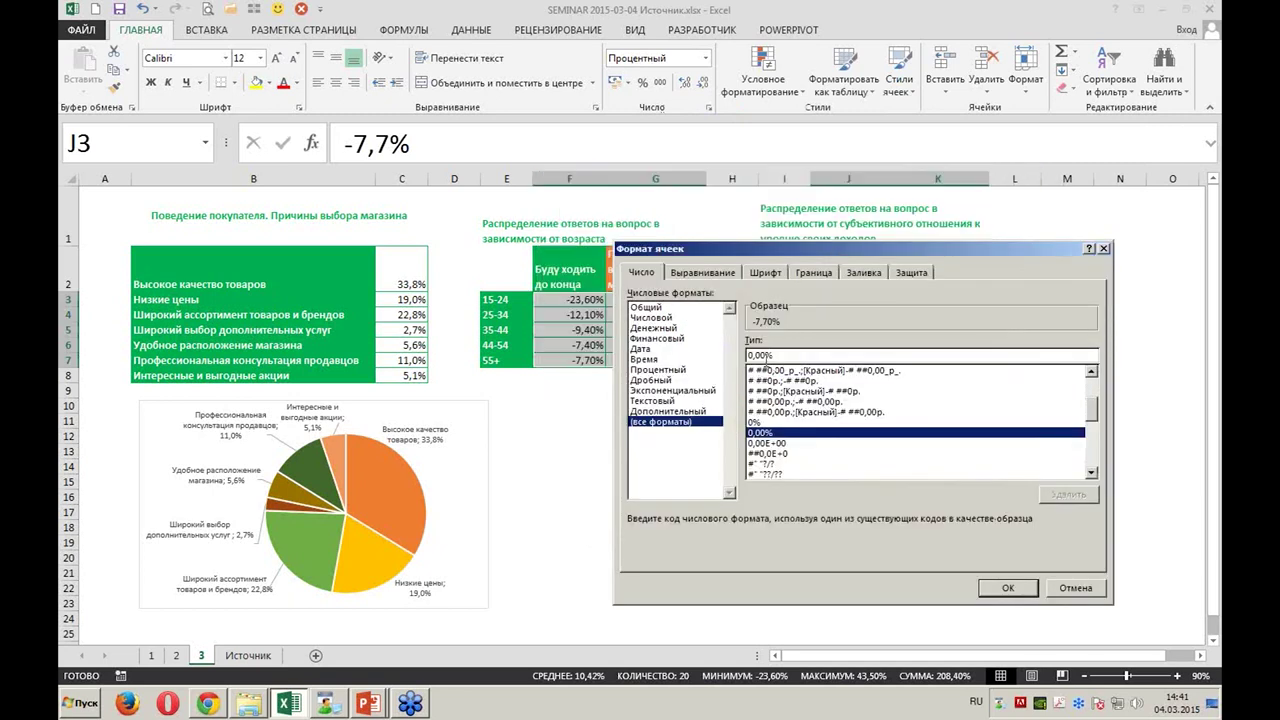
pyautogui.click(765, 356)
pyautogui.press('BackSpace')
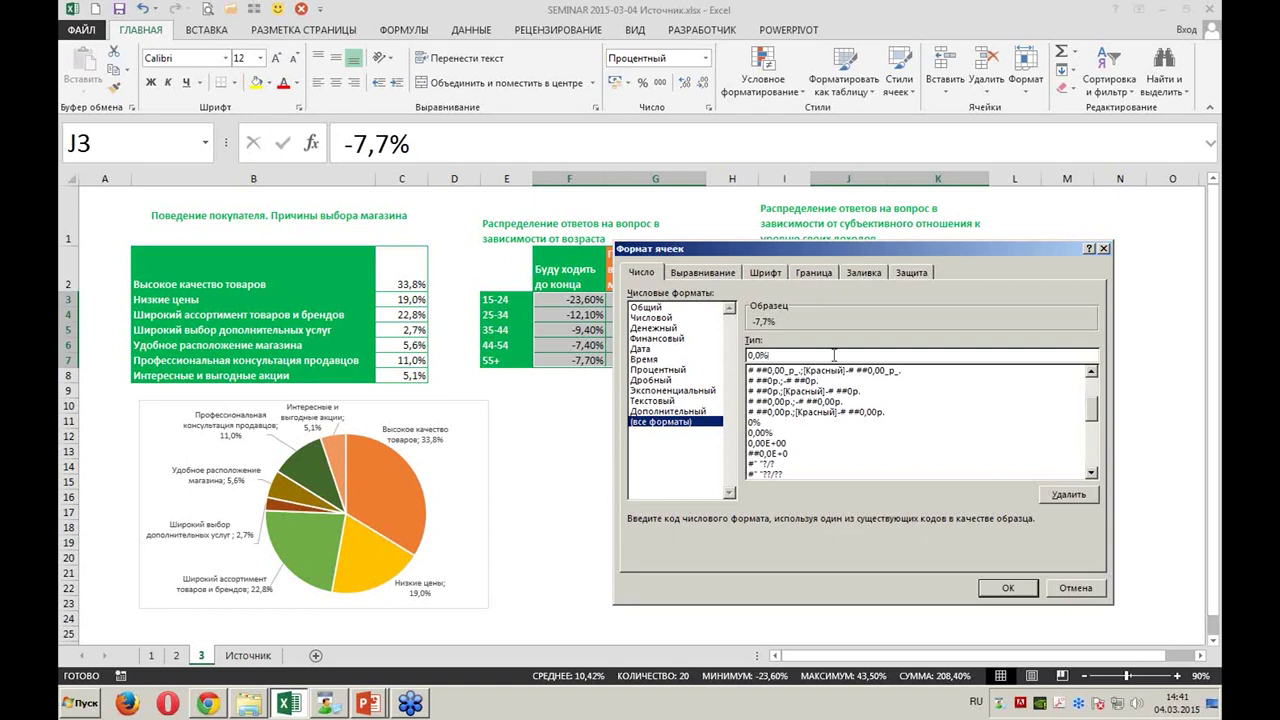
pyautogui.write(';')
pyautogui.write('0,0')
pyautogui.write('%')
pyautogui.click(1005, 590)
# Insert a stacked bar chart from the age-group table E2:G7
pyautogui.click(729, 480)
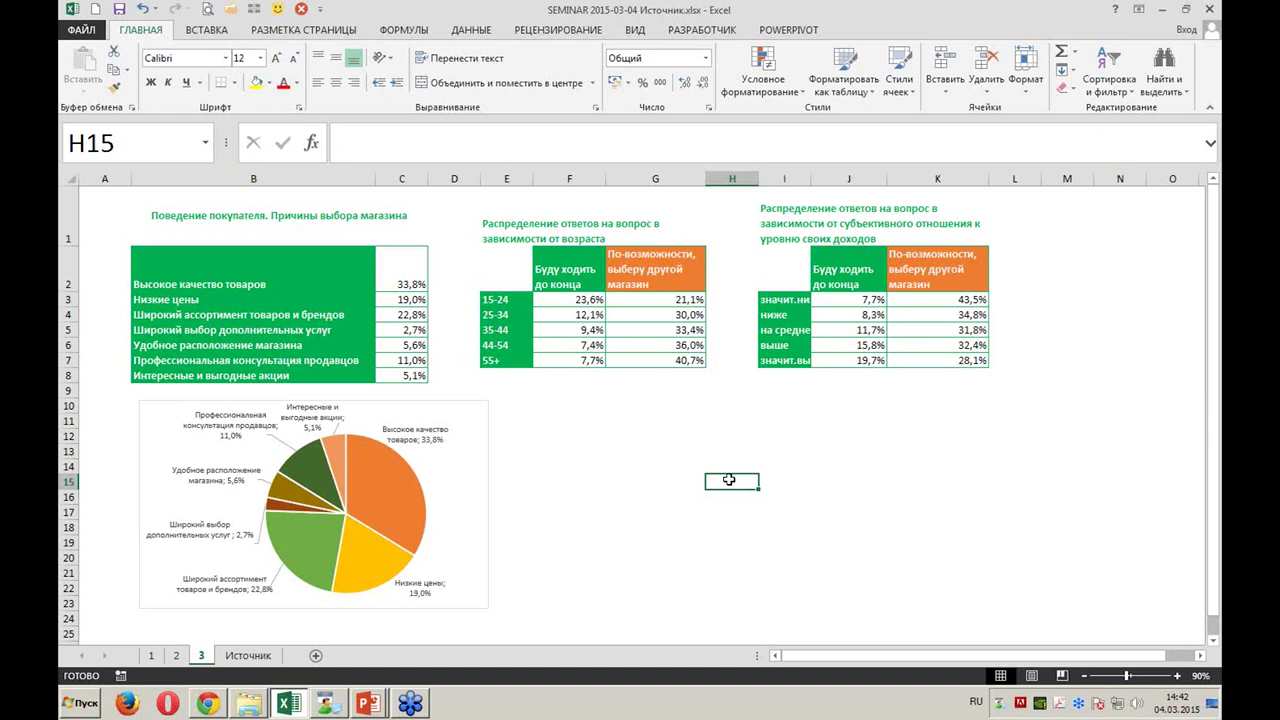
pyautogui.click(592, 316)
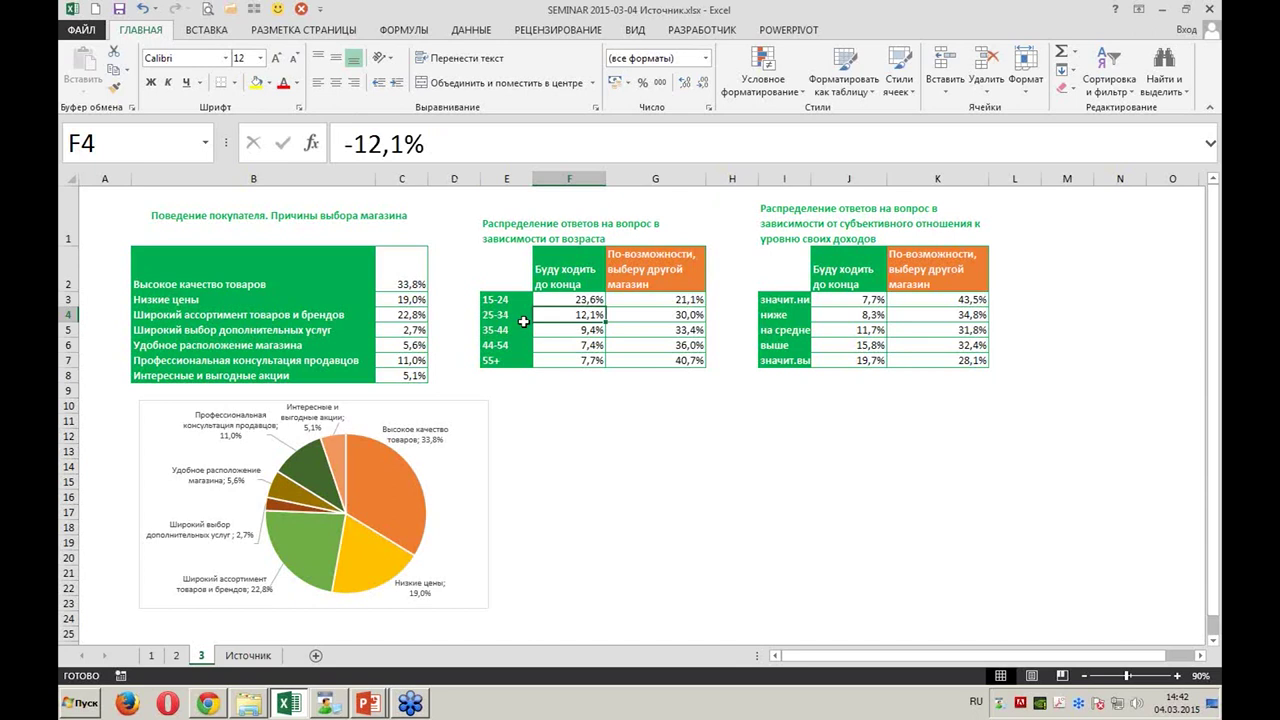
pyautogui.click(515, 272)
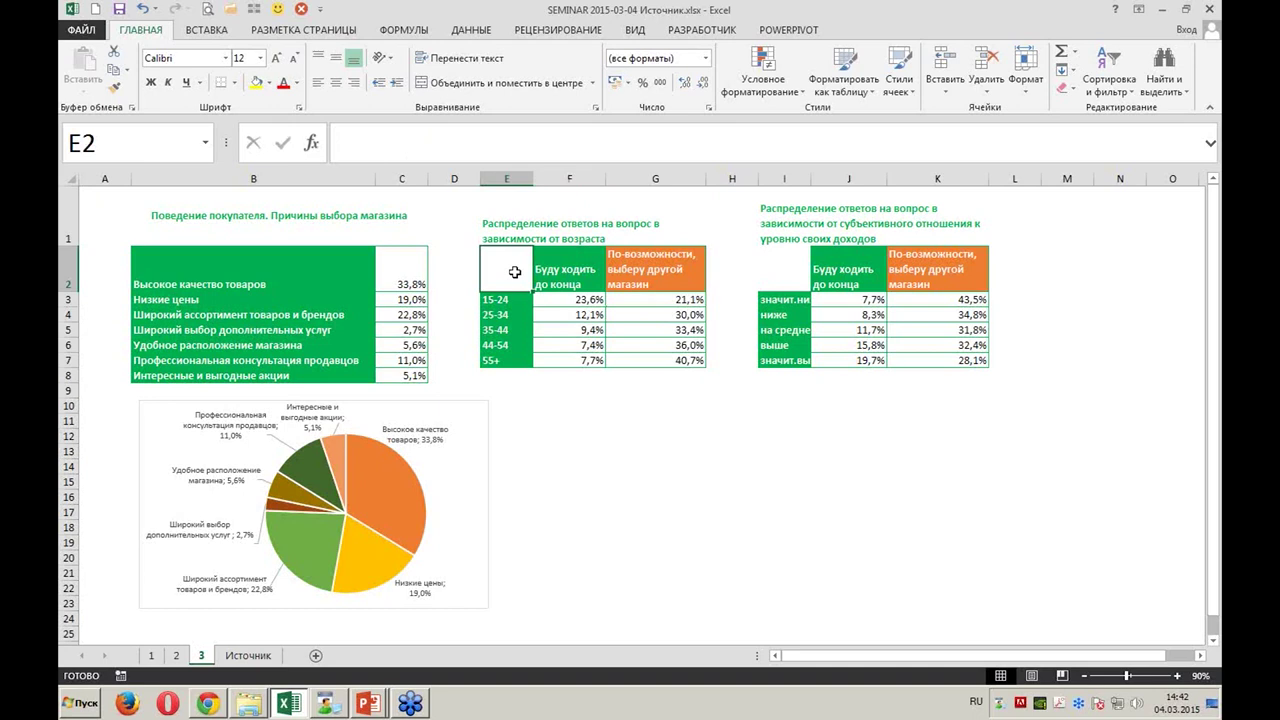
pyautogui.moveTo(515, 272); pyautogui.dragTo(680, 352)
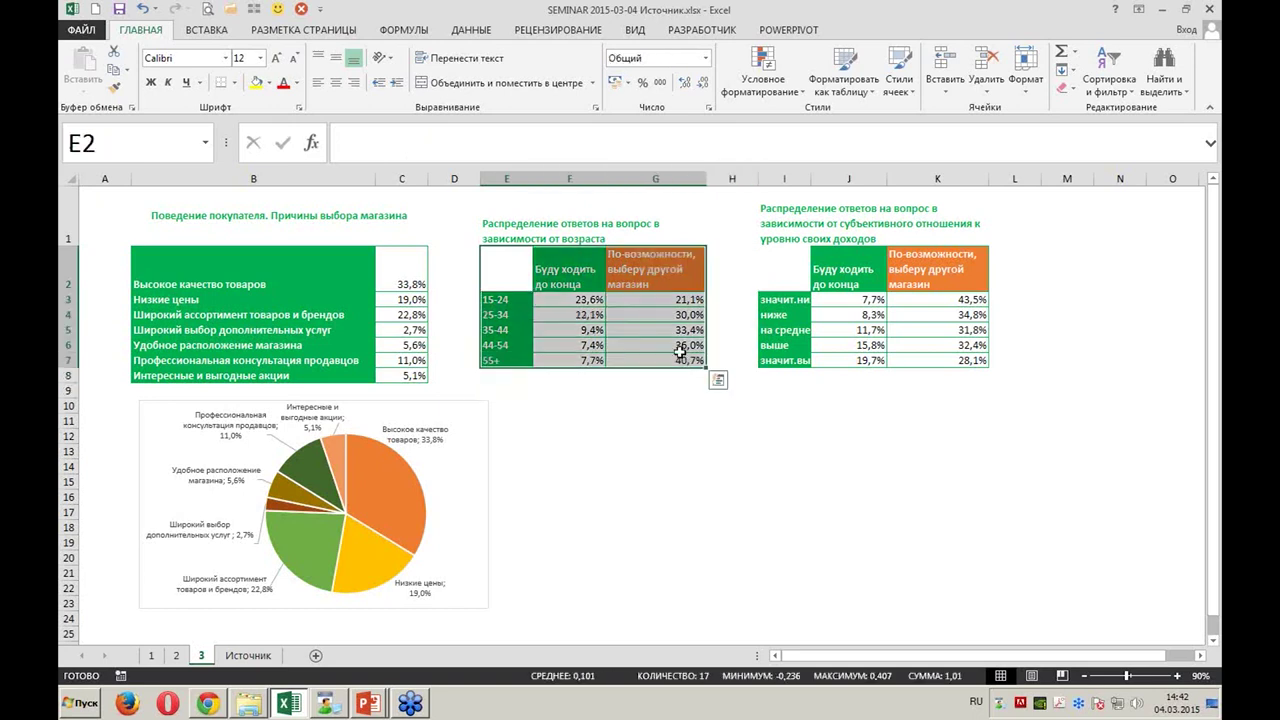
pyautogui.click(218, 30)
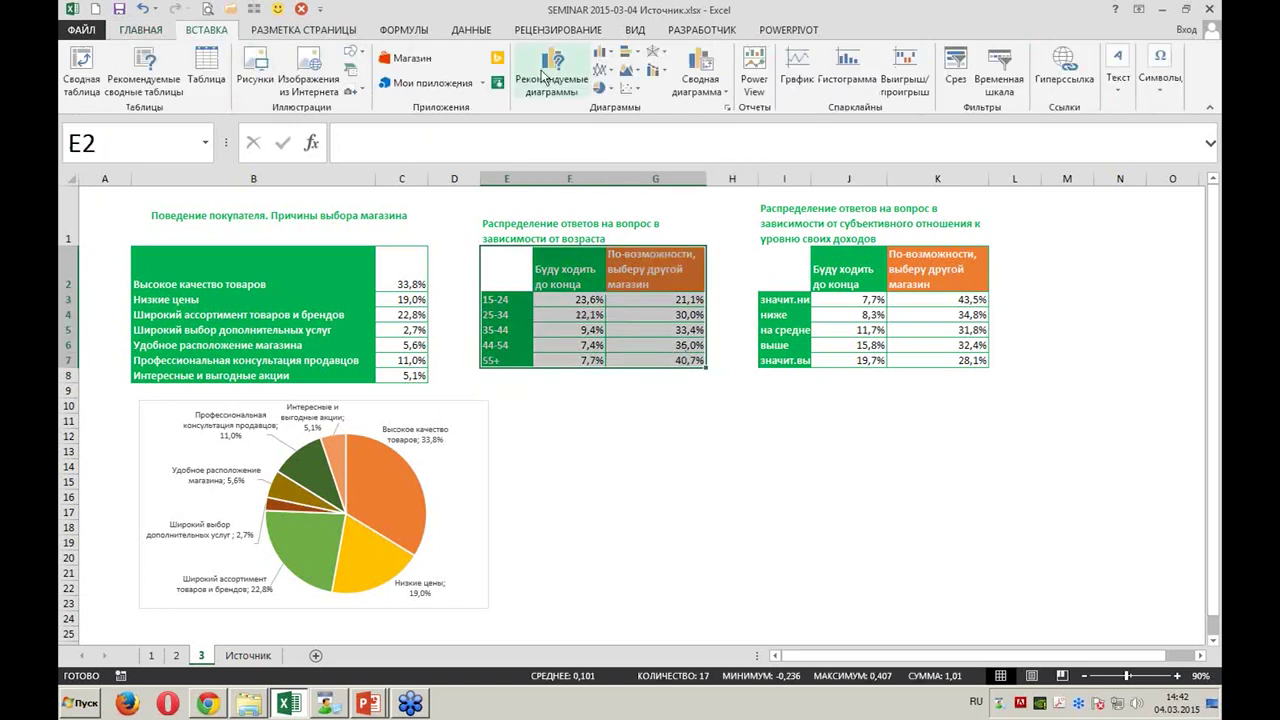
pyautogui.click(628, 52)
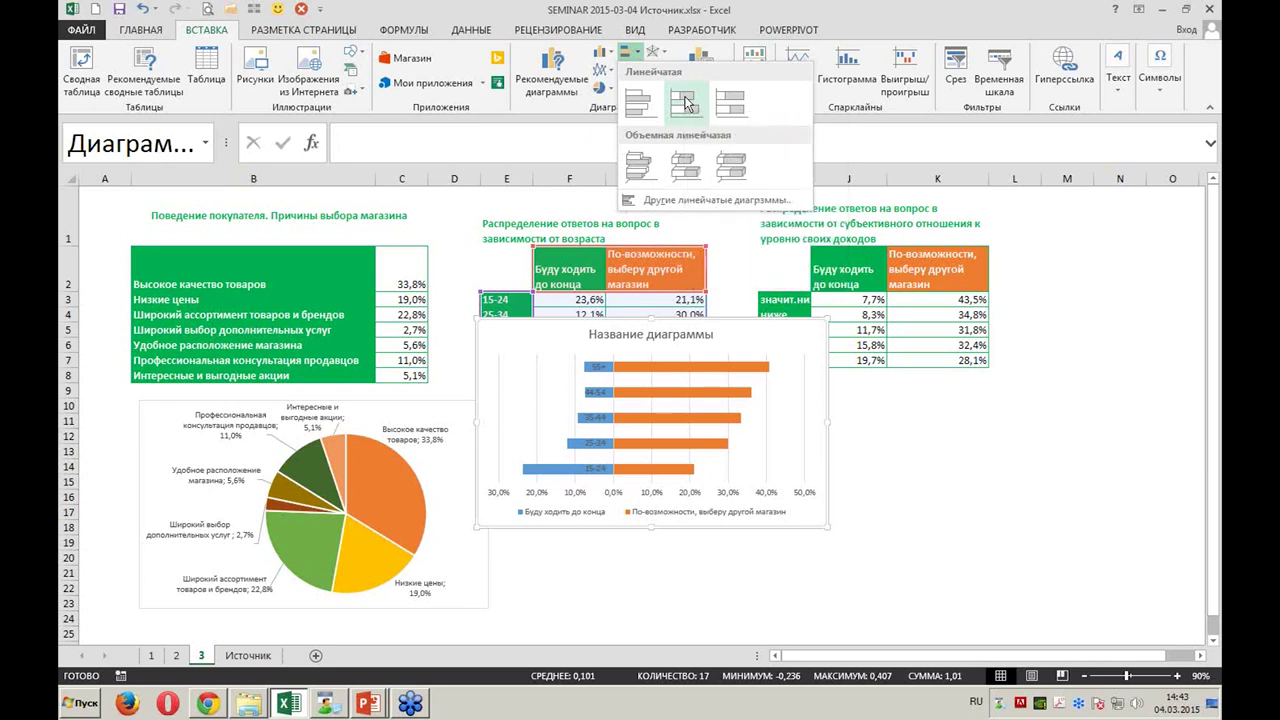
pyautogui.click(686, 104)
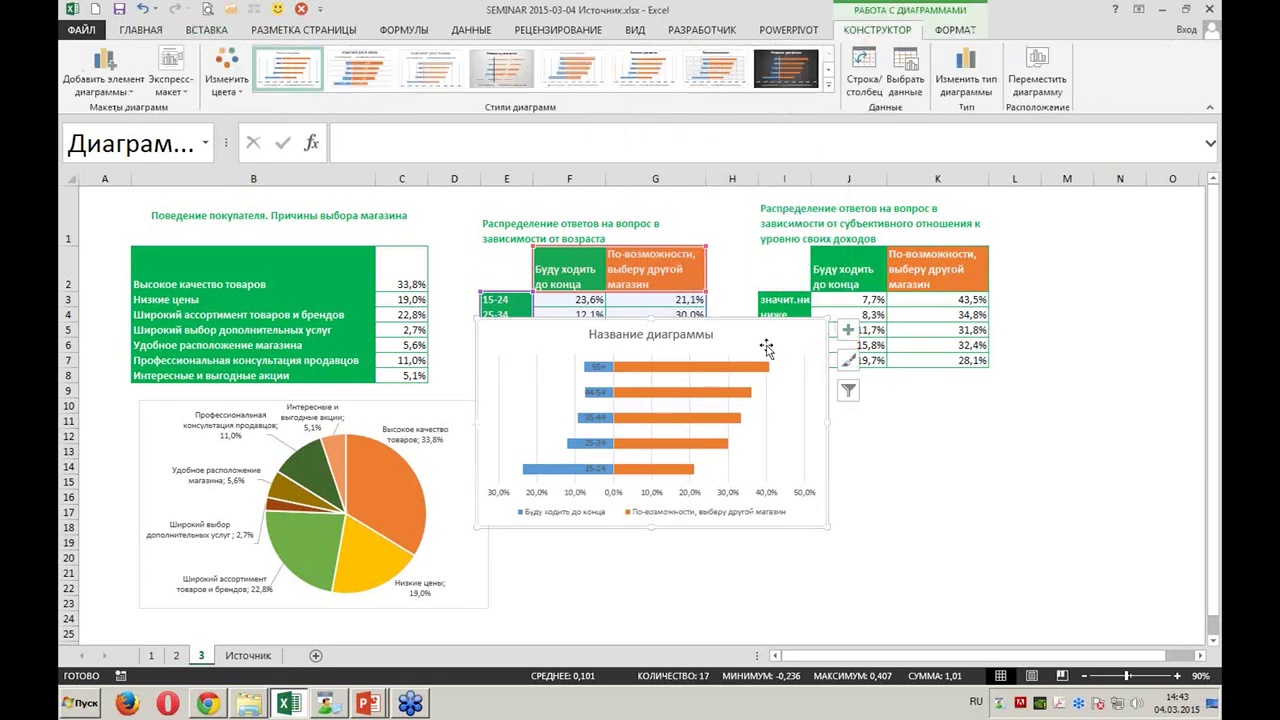
# Move the bar chart beside the pie chart and fill the 'Буду ходить до конца' bars green
pyautogui.moveTo(767, 370); pyautogui.dragTo(781, 438)
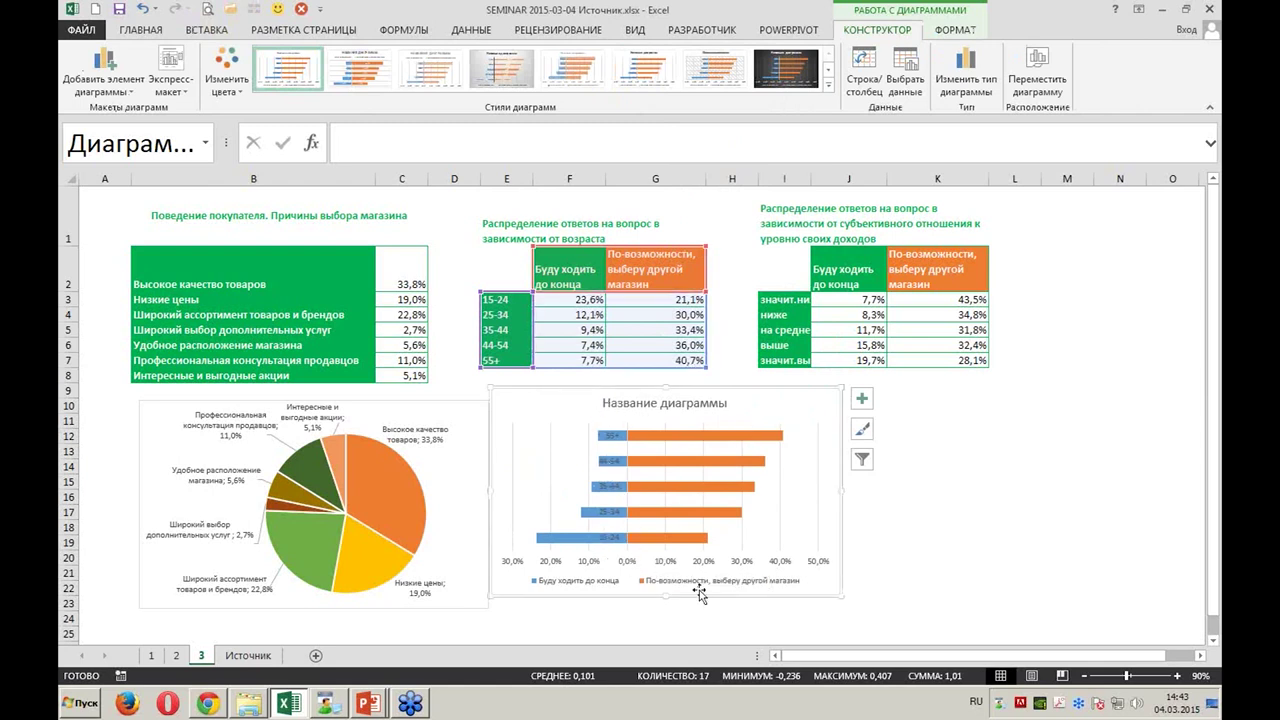
pyautogui.click(597, 540)
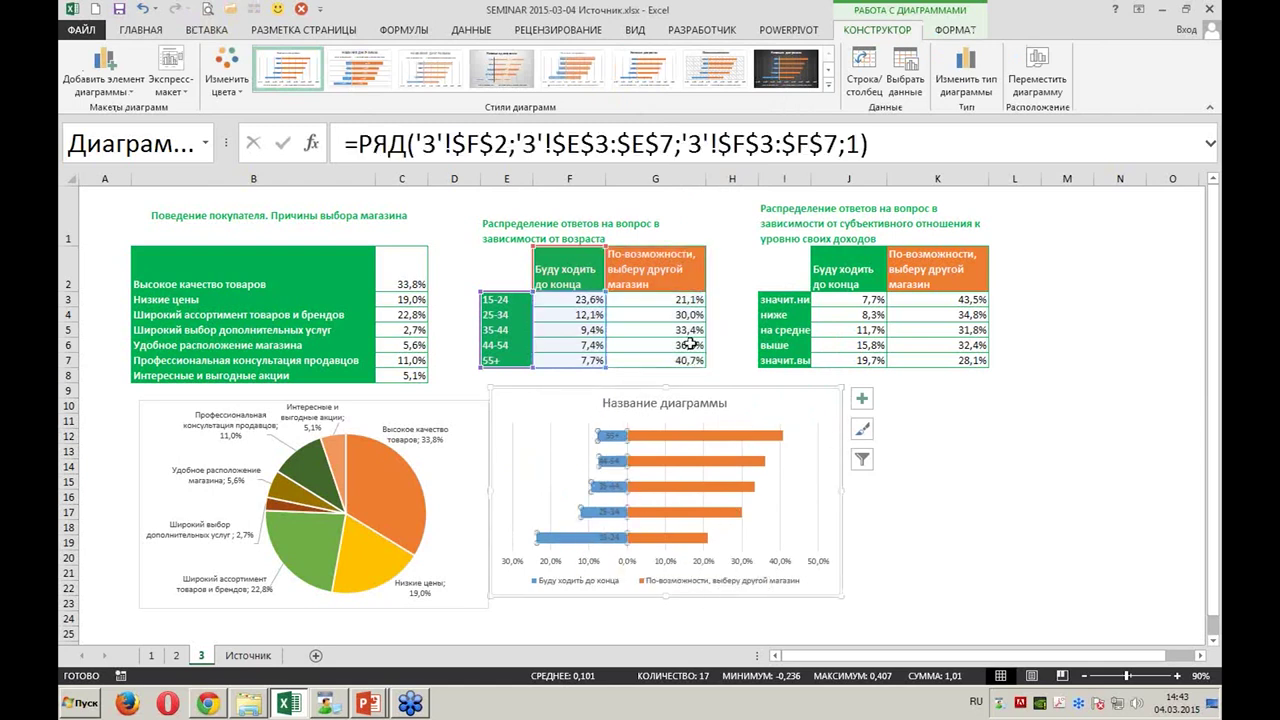
pyautogui.click(966, 30)
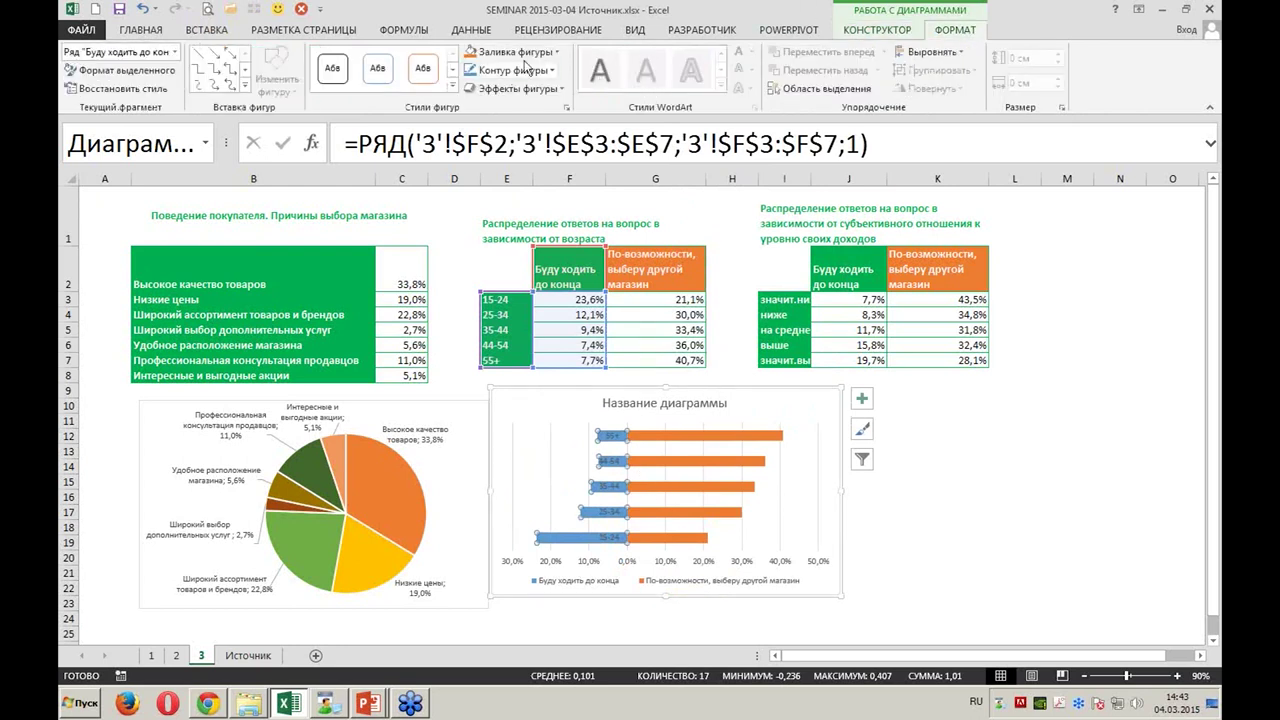
pyautogui.click(558, 53)
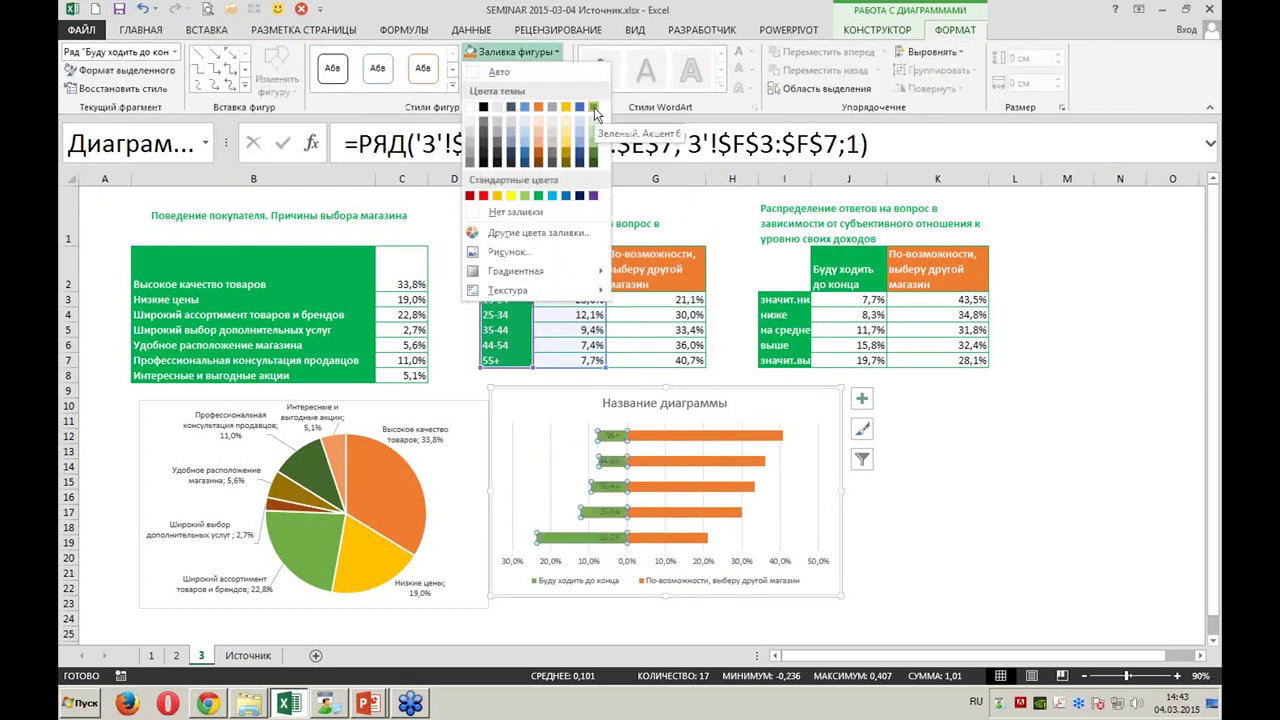
pyautogui.click(594, 107)
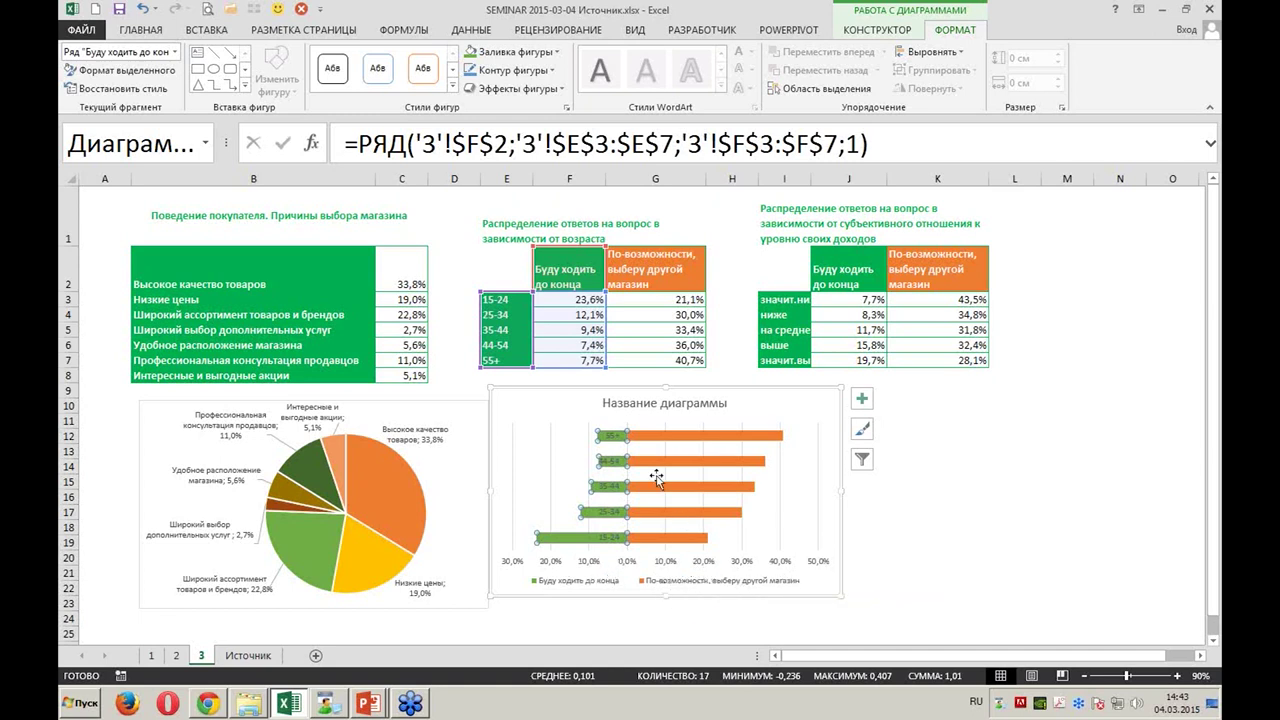
# Make the vertical axis cross at a negative axis value, then delete the percentage axis
pyautogui.click(742, 566)
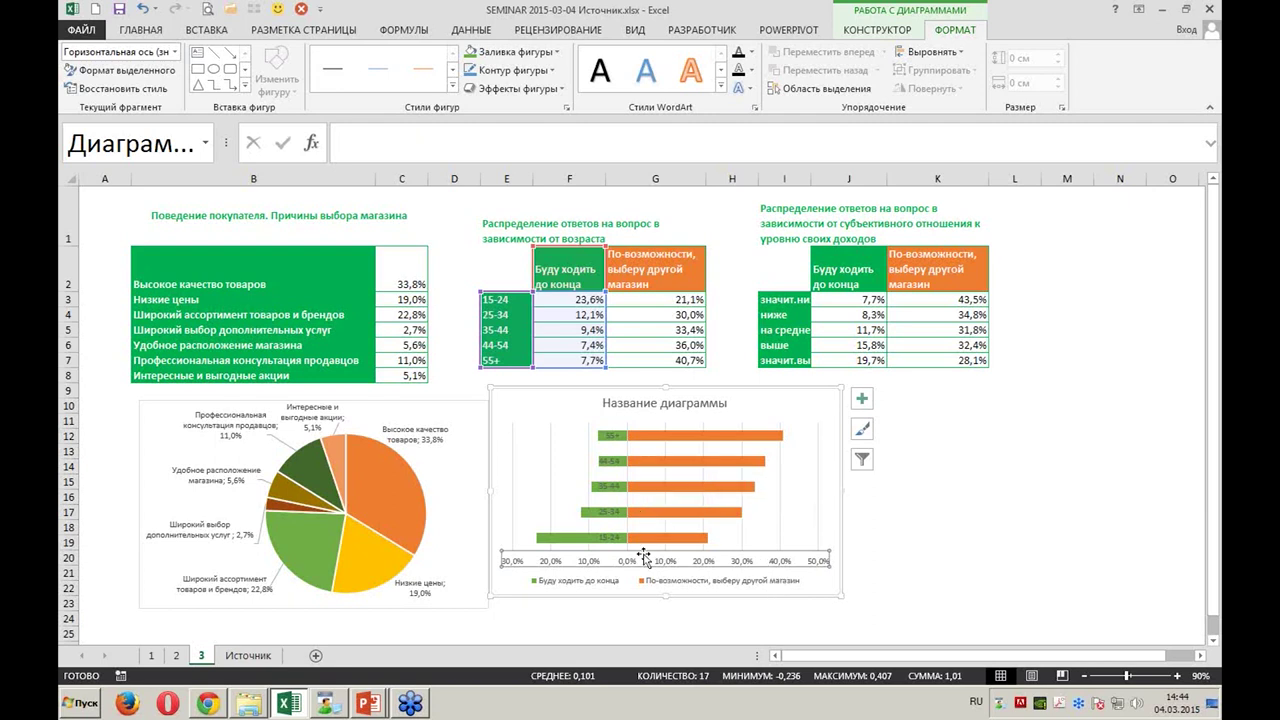
pyautogui.doubleClick(707, 566)
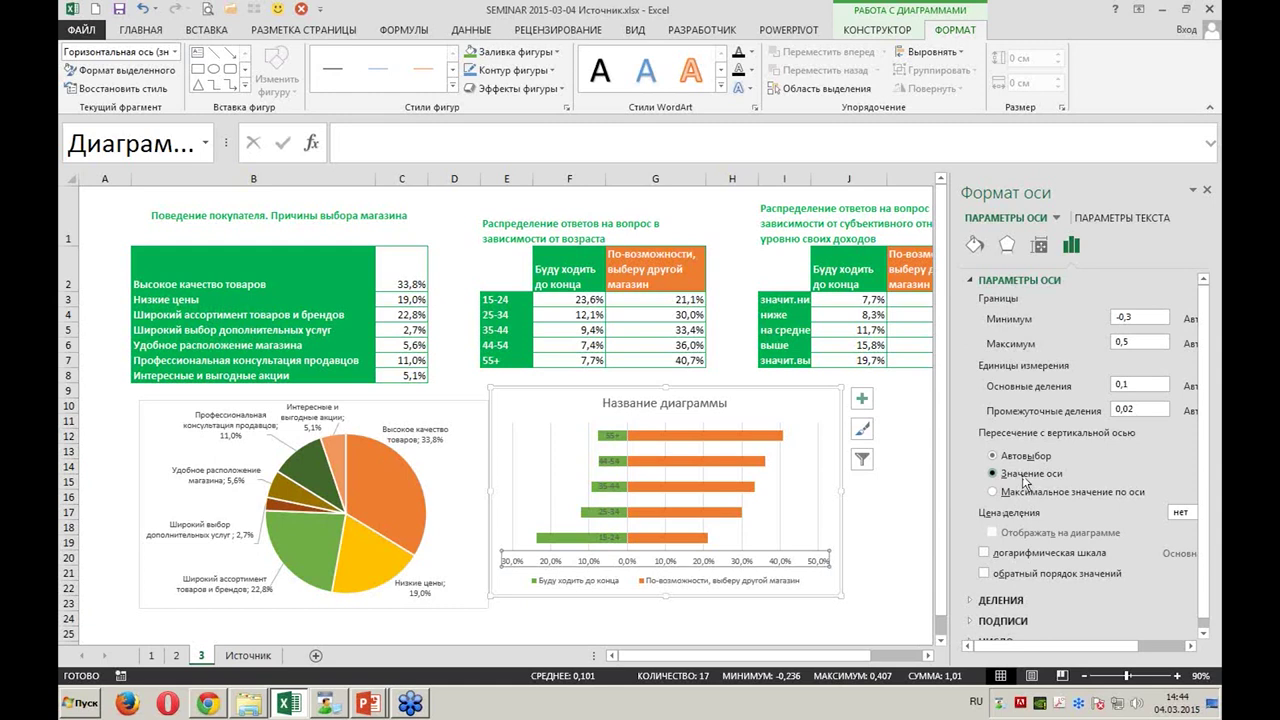
pyautogui.moveTo(1066, 646); pyautogui.dragTo(1112, 652)
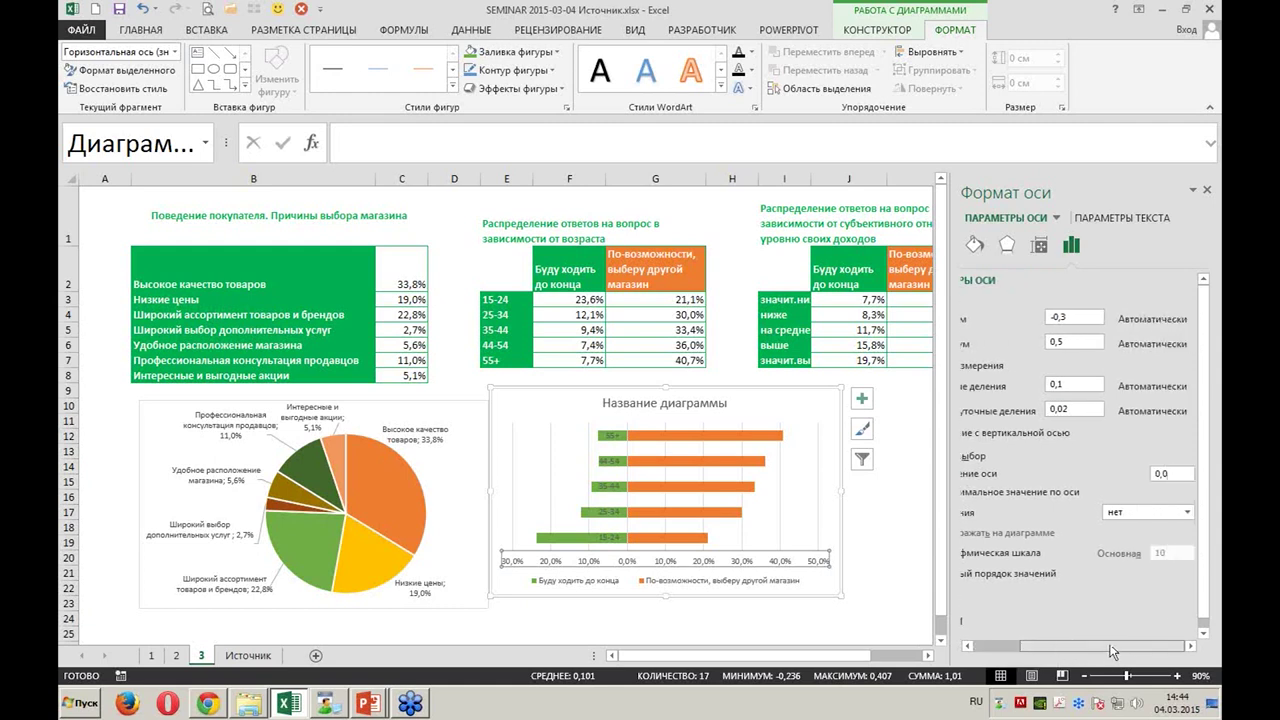
pyautogui.doubleClick(1178, 475)
pyautogui.write('-5')
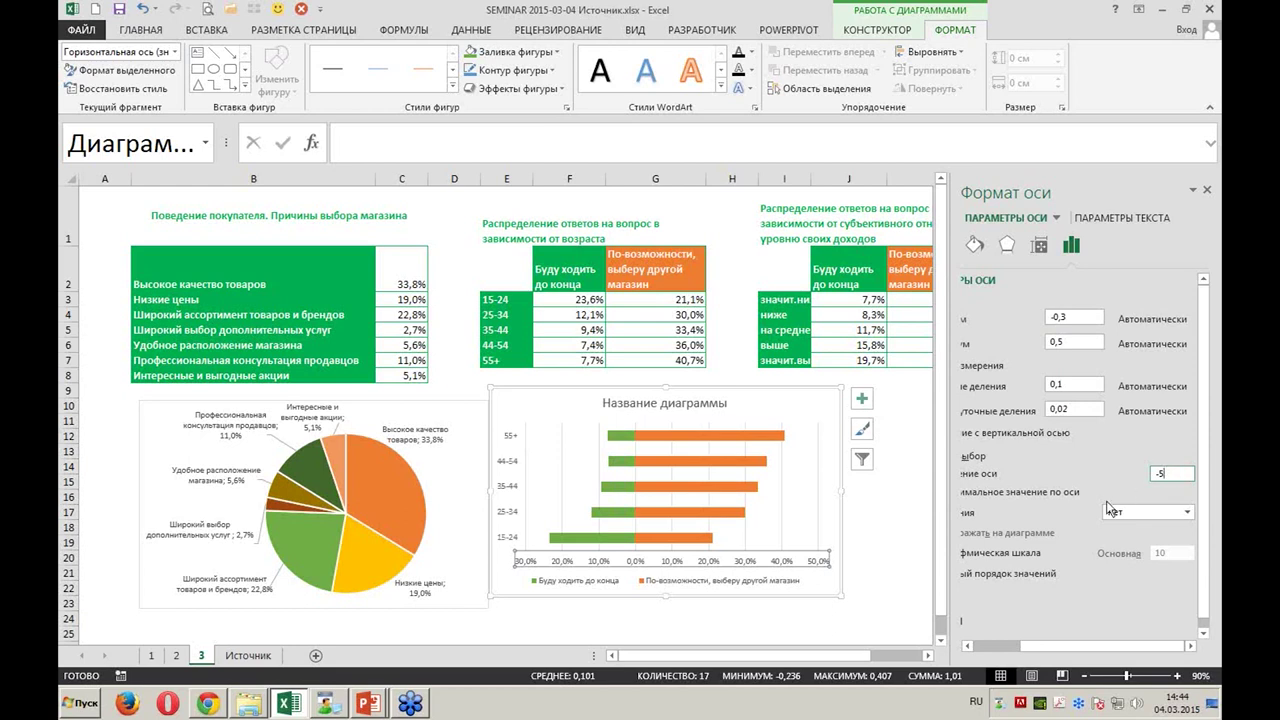
pyautogui.moveTo(1074, 645); pyautogui.dragTo(1028, 646)
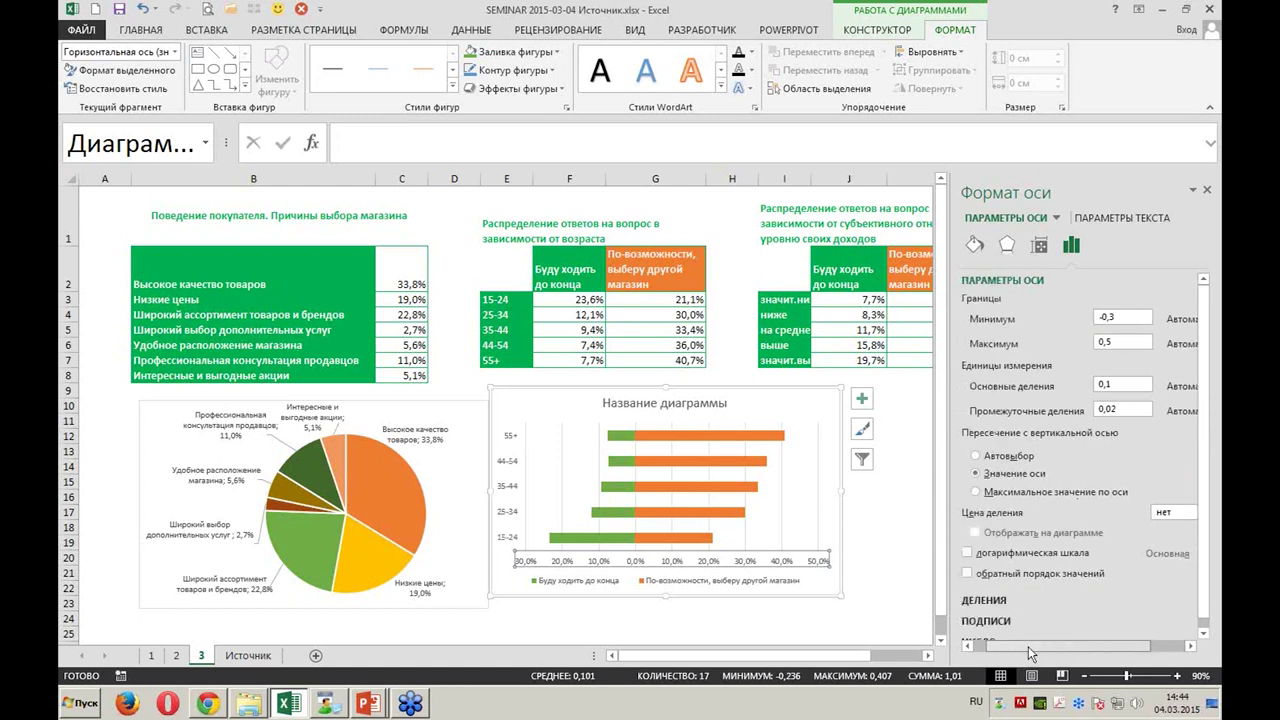
pyautogui.click(979, 493)
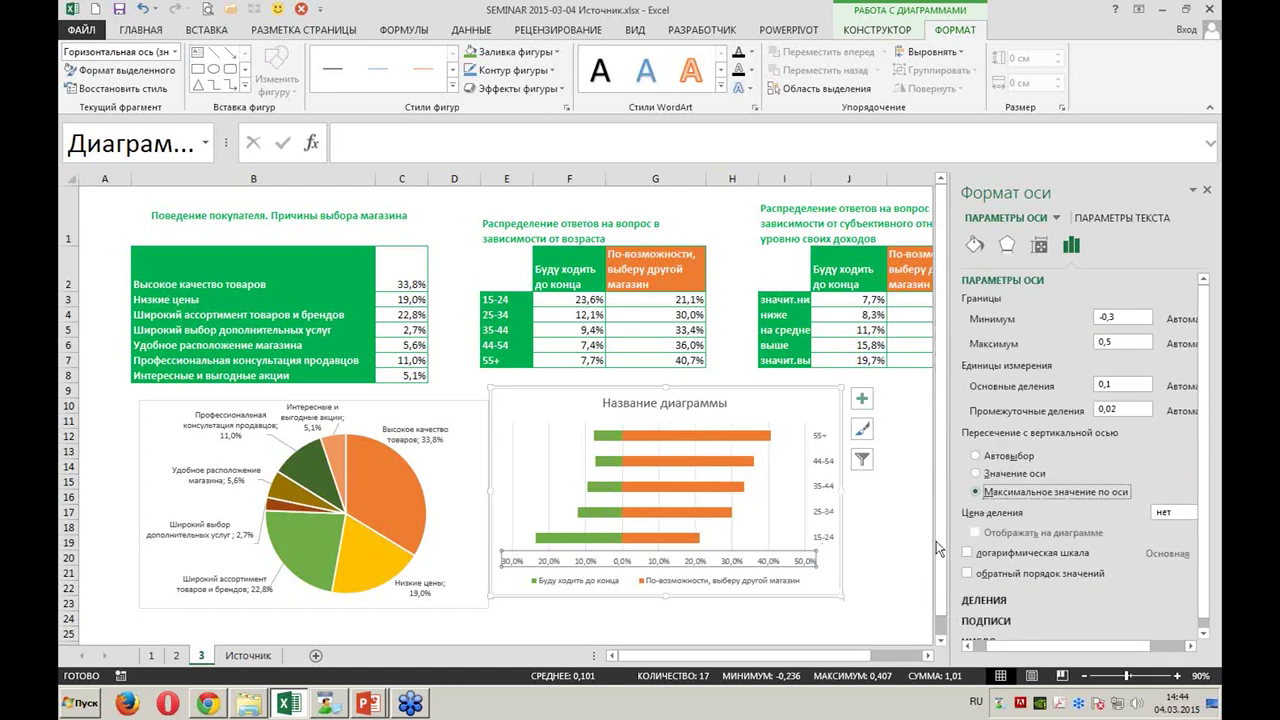
pyautogui.click(1006, 474)
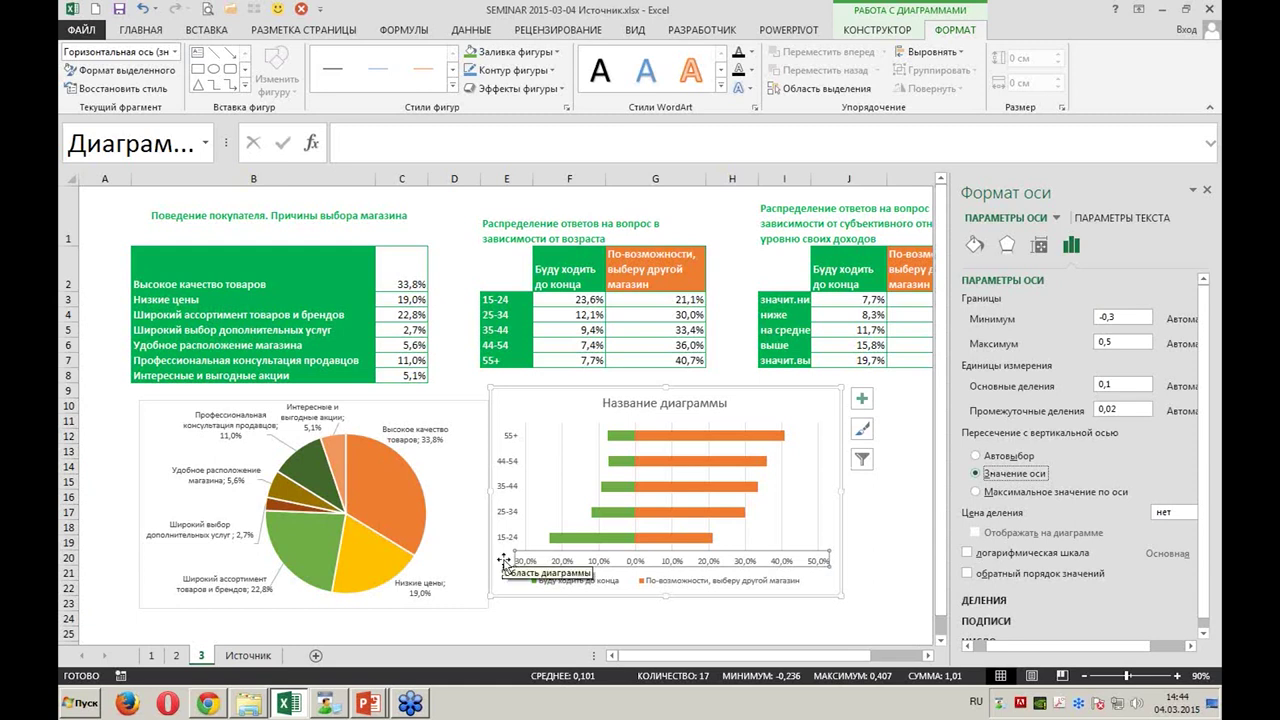
pyautogui.click(779, 566)
pyautogui.press('Delete')
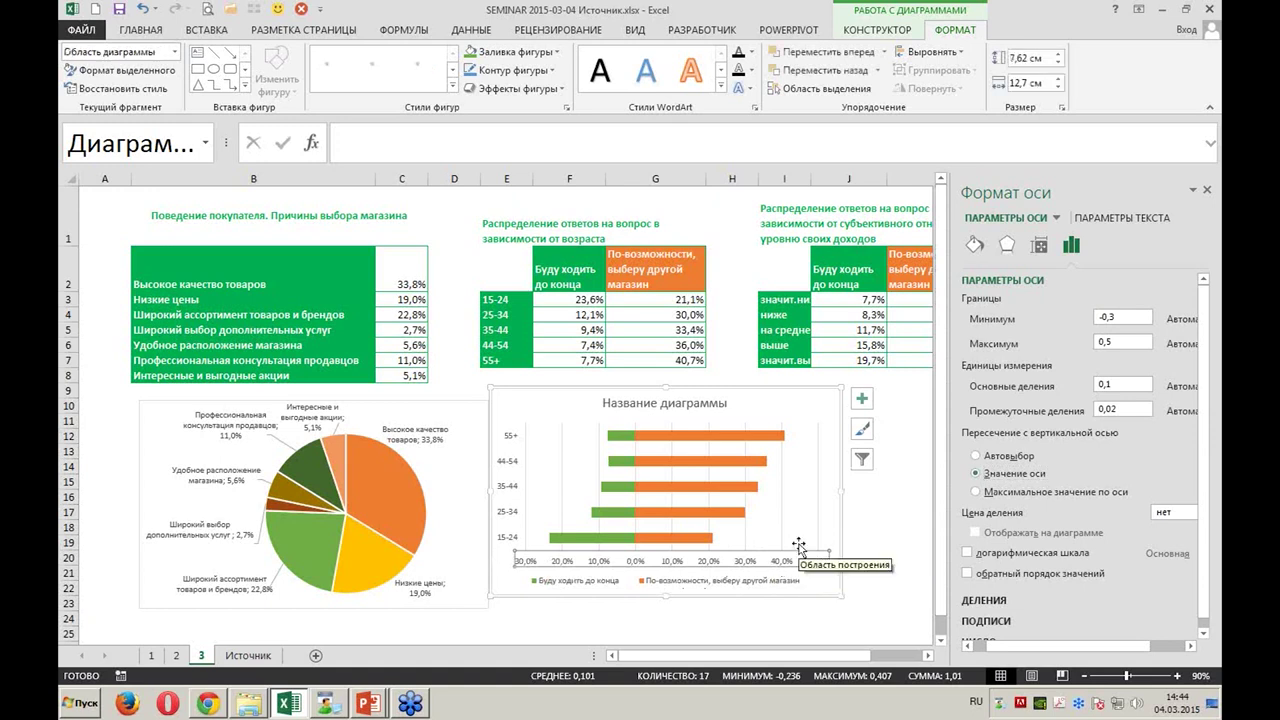
# Add data labels to the age chart so each bar shows its percentage value
pyautogui.click(861, 398)
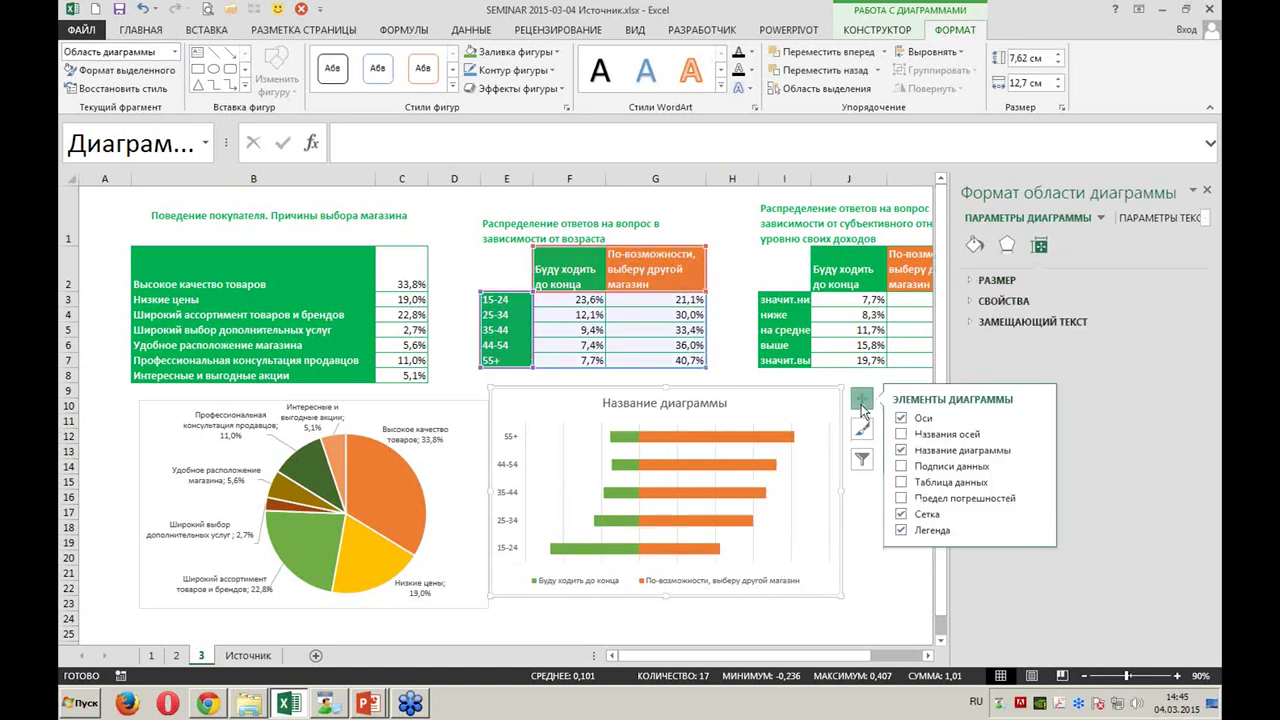
pyautogui.click(902, 467)
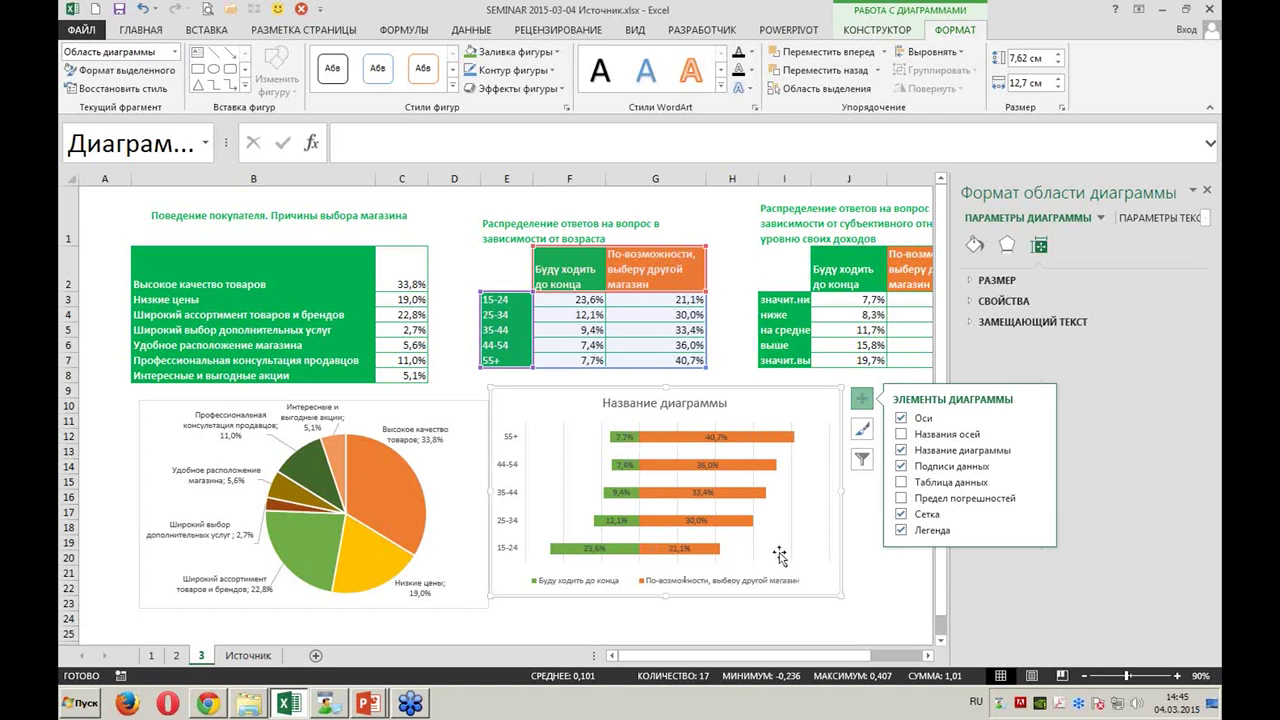
pyautogui.click(875, 544)
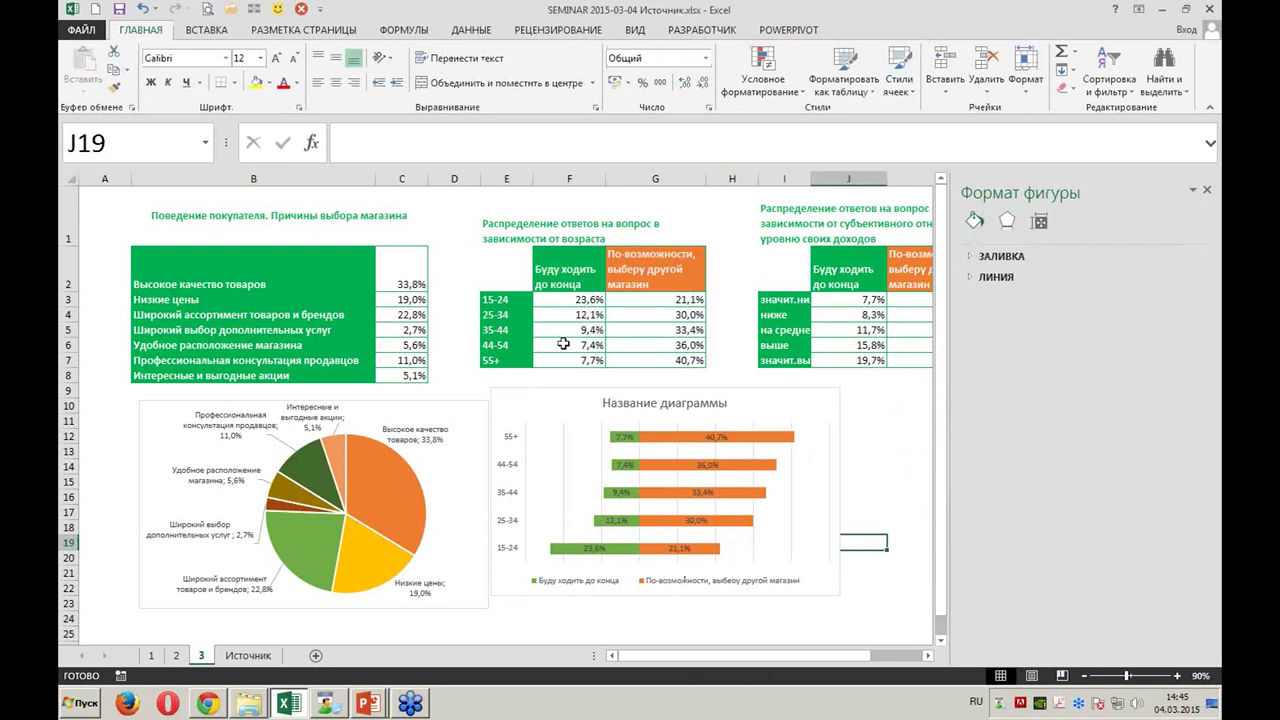
# Reverse the age-group order and link the chart title to the E1 heading
pyautogui.click(516, 470)
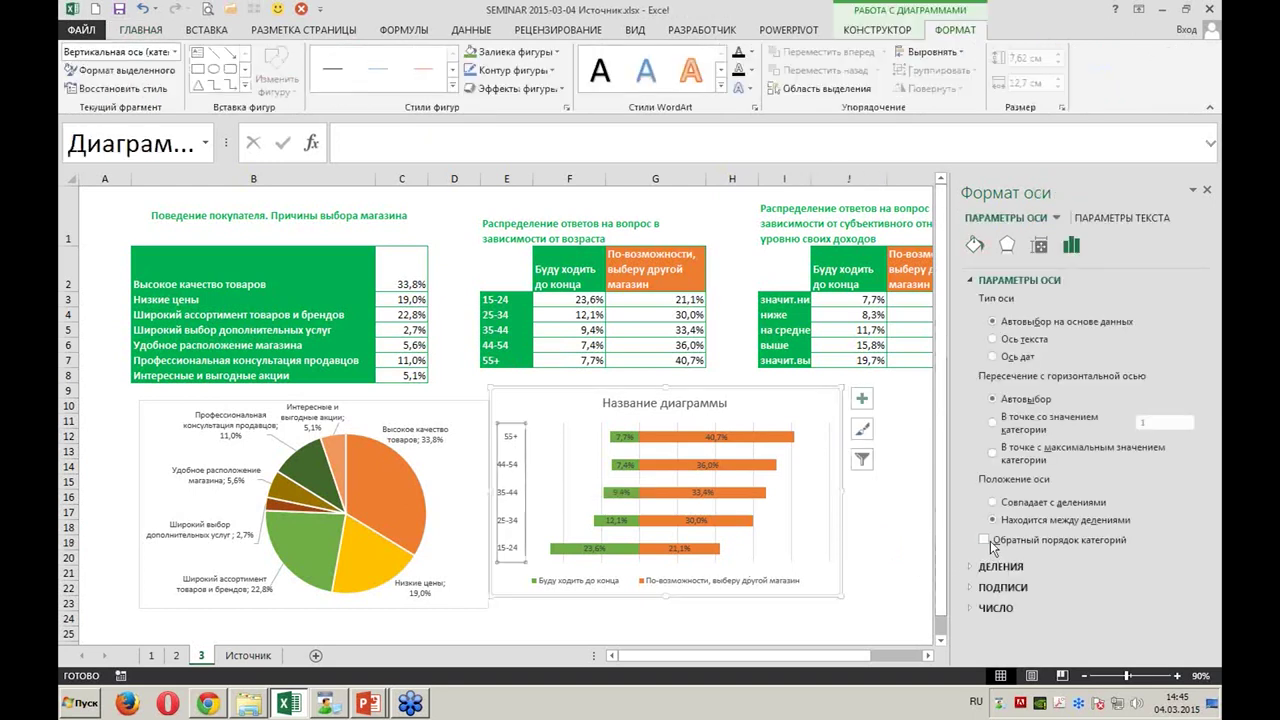
pyautogui.click(984, 540)
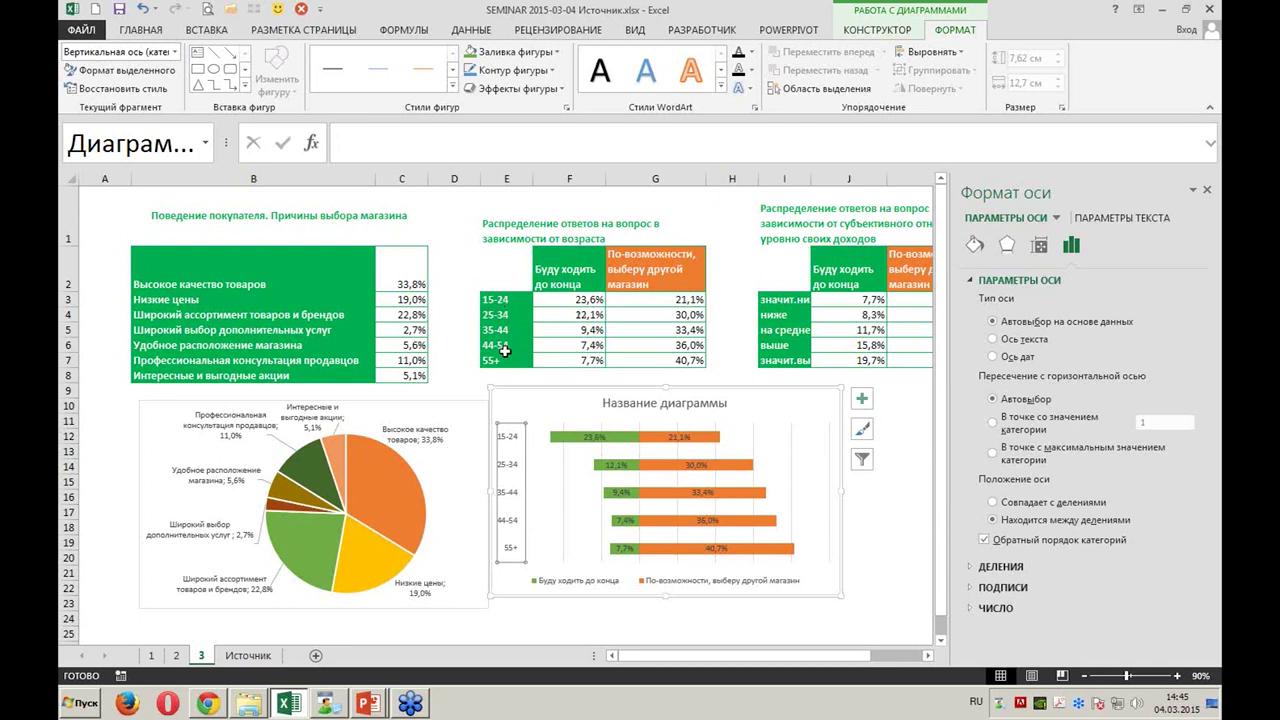
pyautogui.click(647, 404)
pyautogui.write('=')
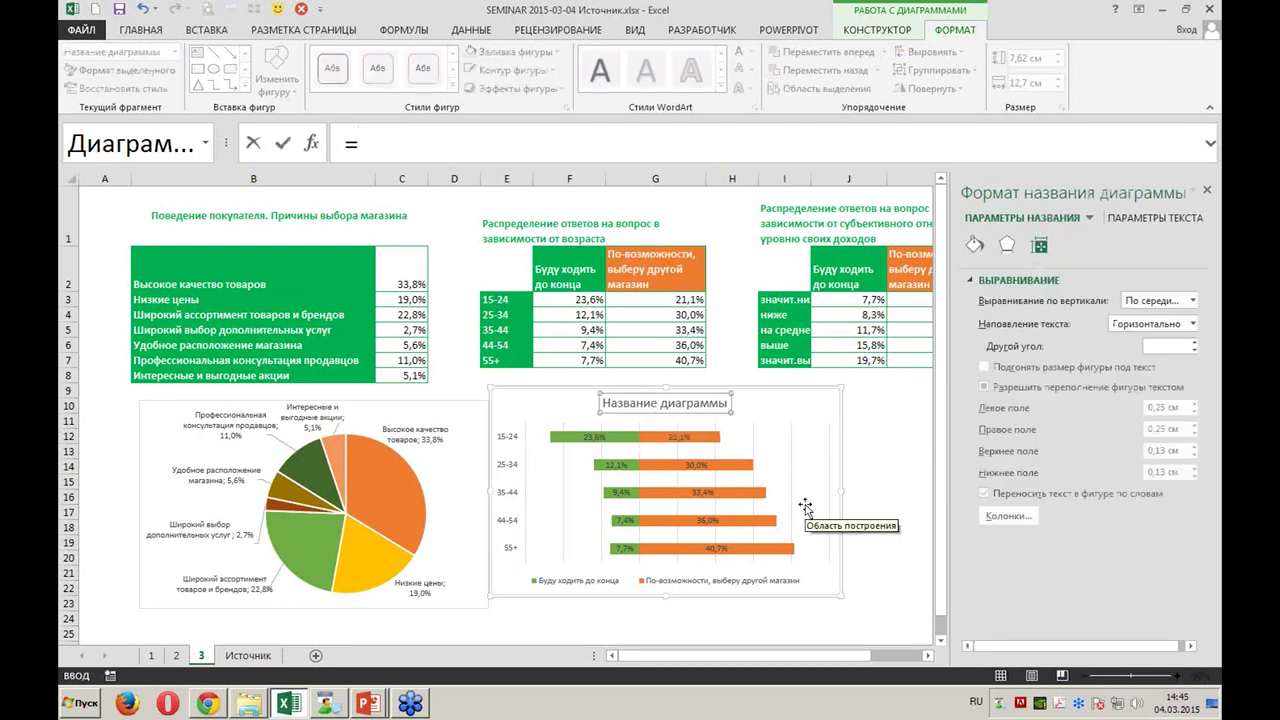
pyautogui.click(482, 230)
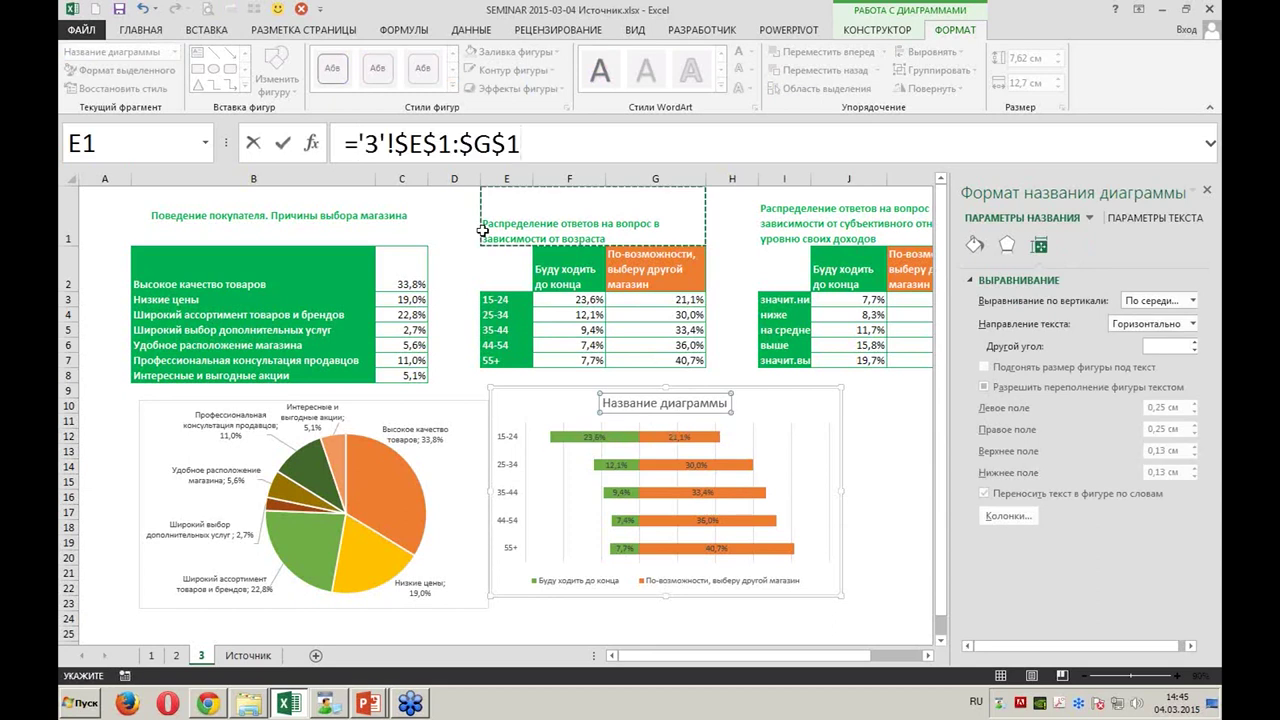
pyautogui.press('Return')
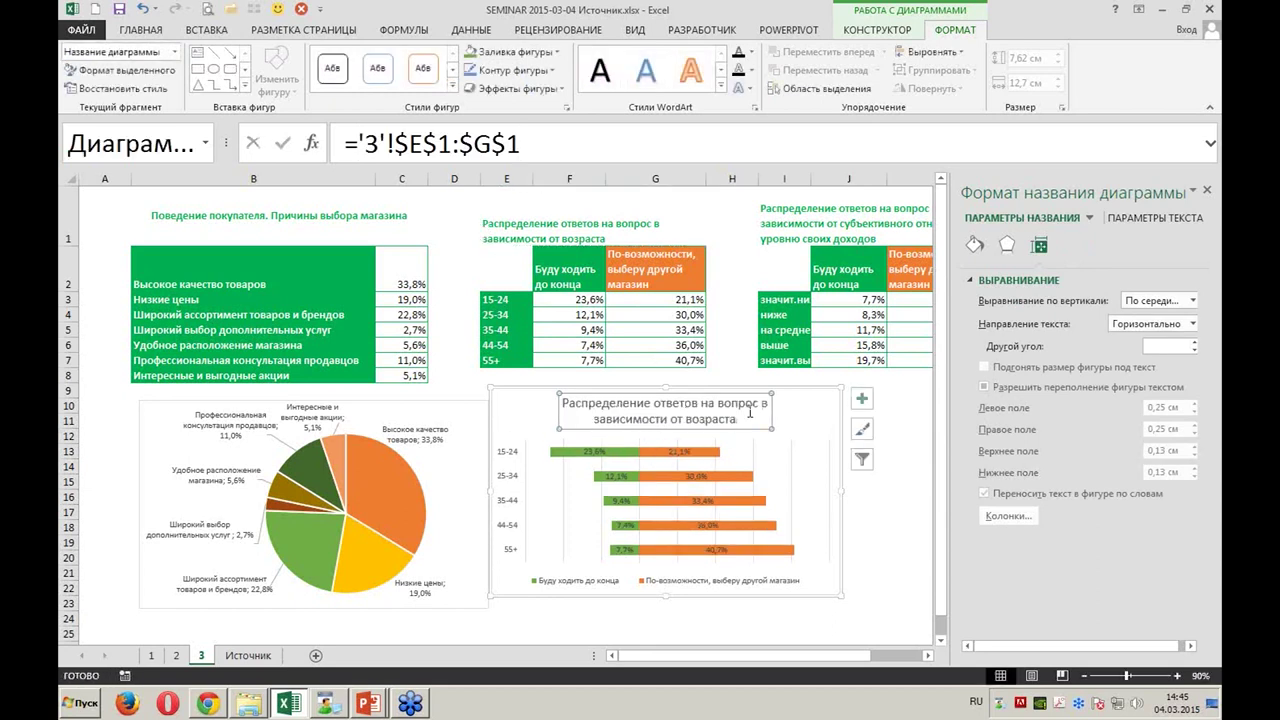
# Remove the vertical gridlines and close the Format pane
pyautogui.click(792, 480)
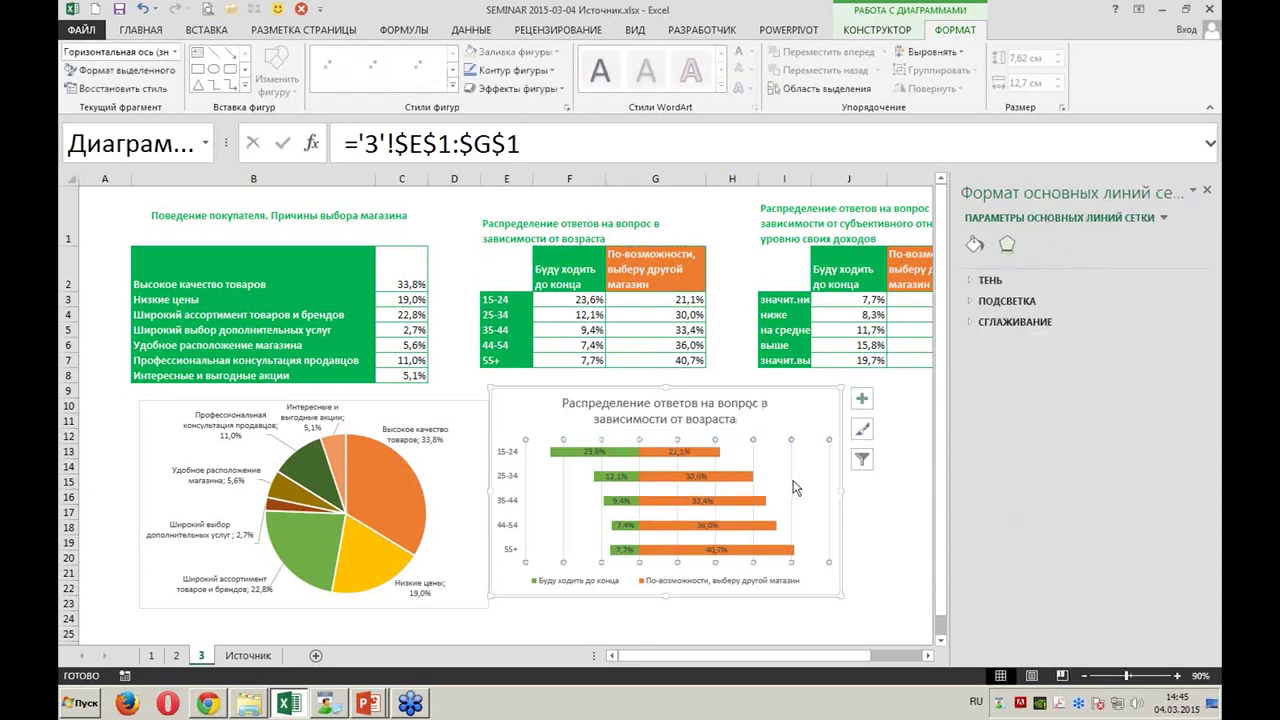
pyautogui.press('Escape')
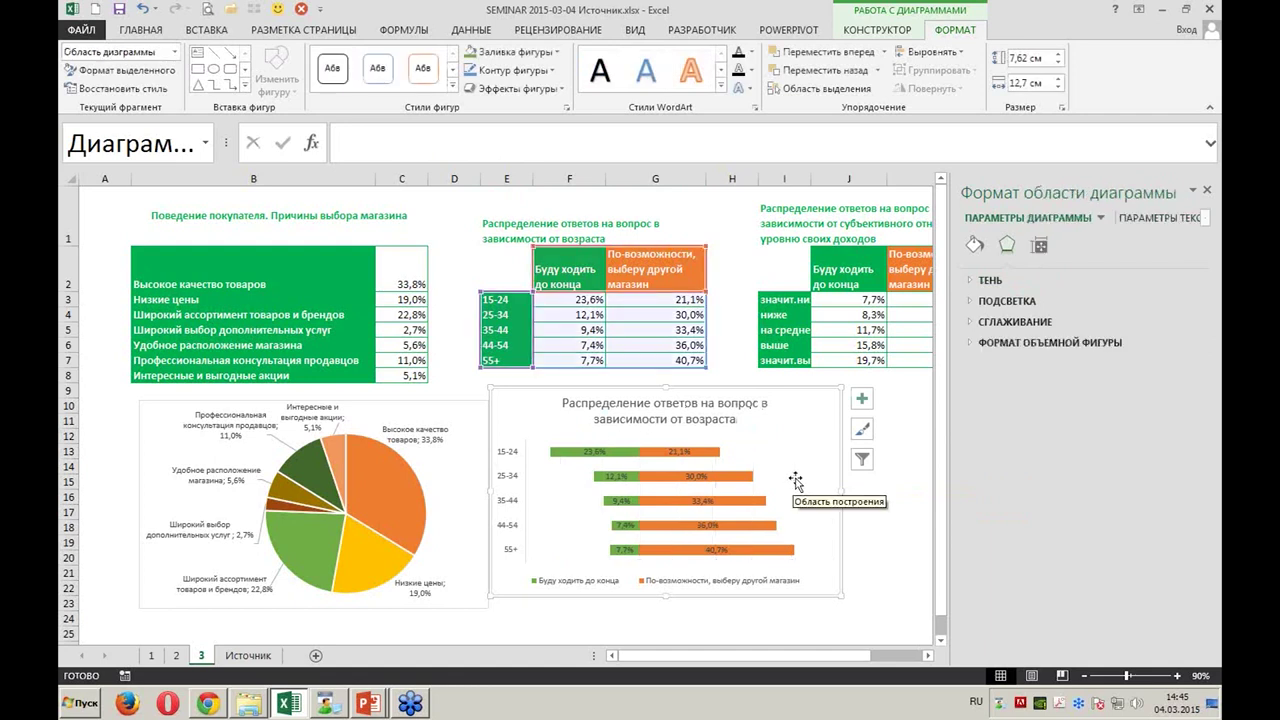
pyautogui.click(1207, 190)
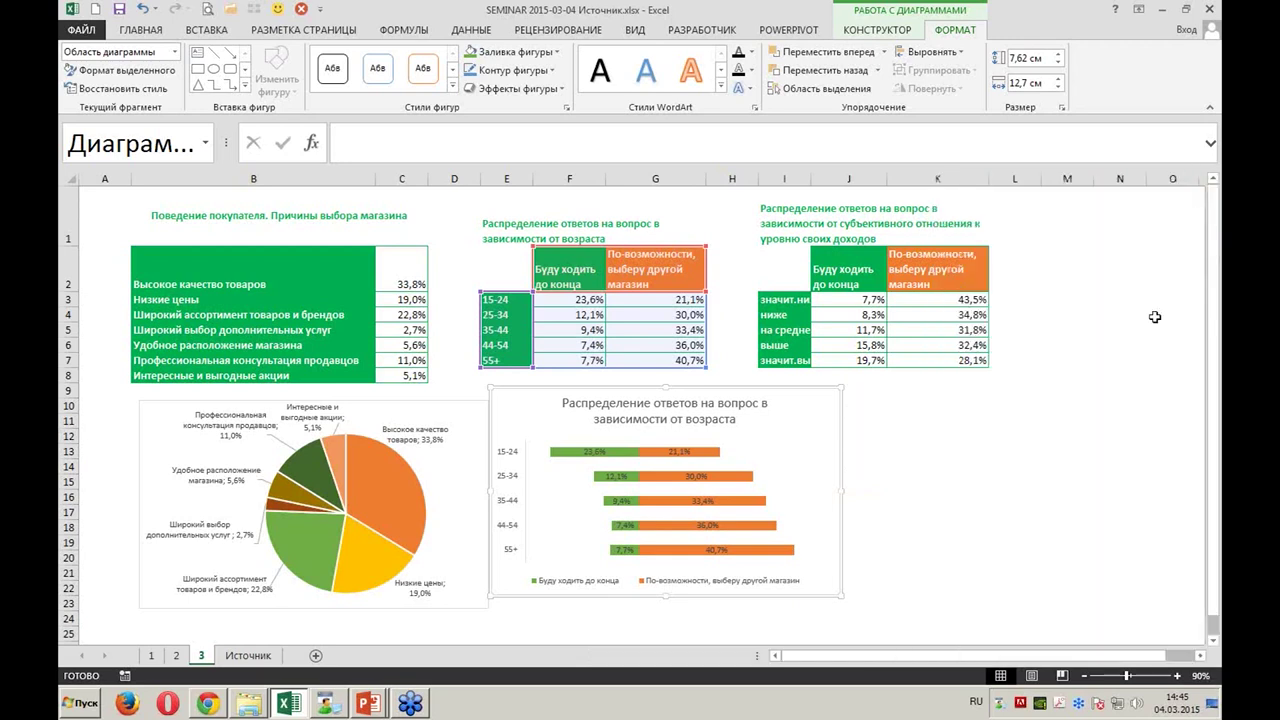
# Insert a stacked bar chart from the income-attitude table I2:K7
pyautogui.click(984, 521)
pyautogui.scroll(-1, 972, 505)
pyautogui.scroll(1, 972, 504)
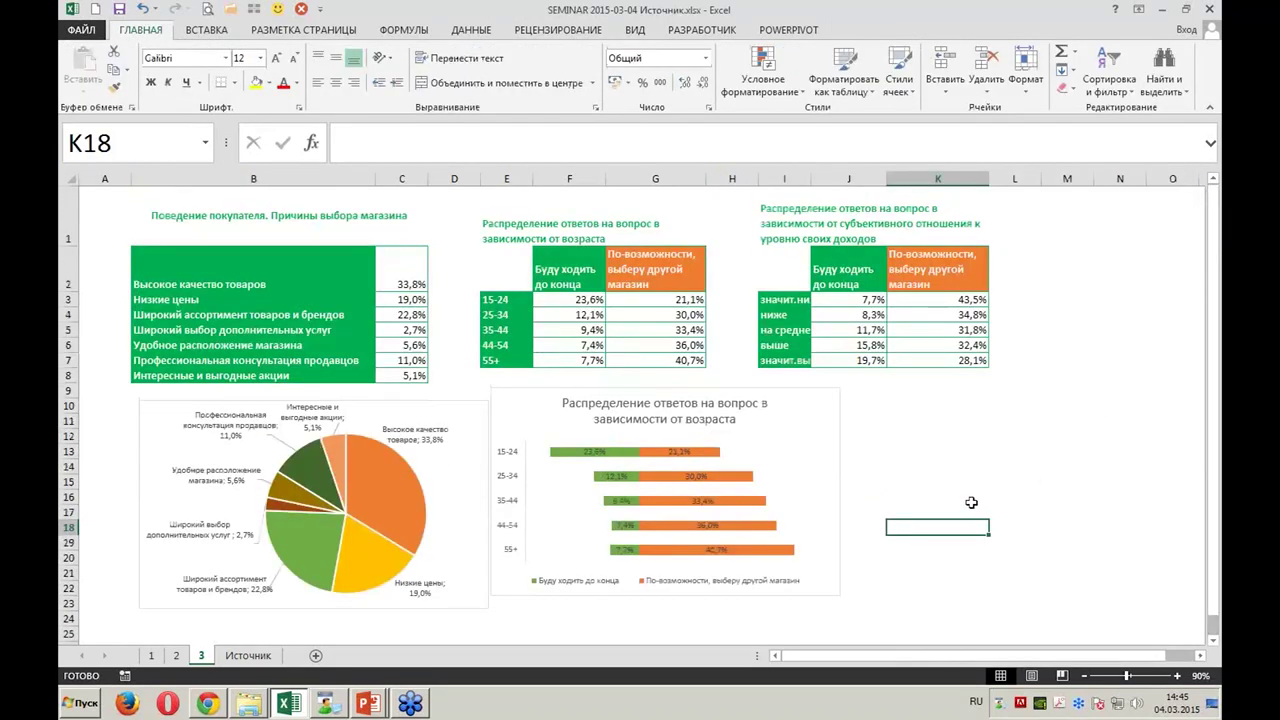
pyautogui.moveTo(796, 279); pyautogui.dragTo(945, 359)
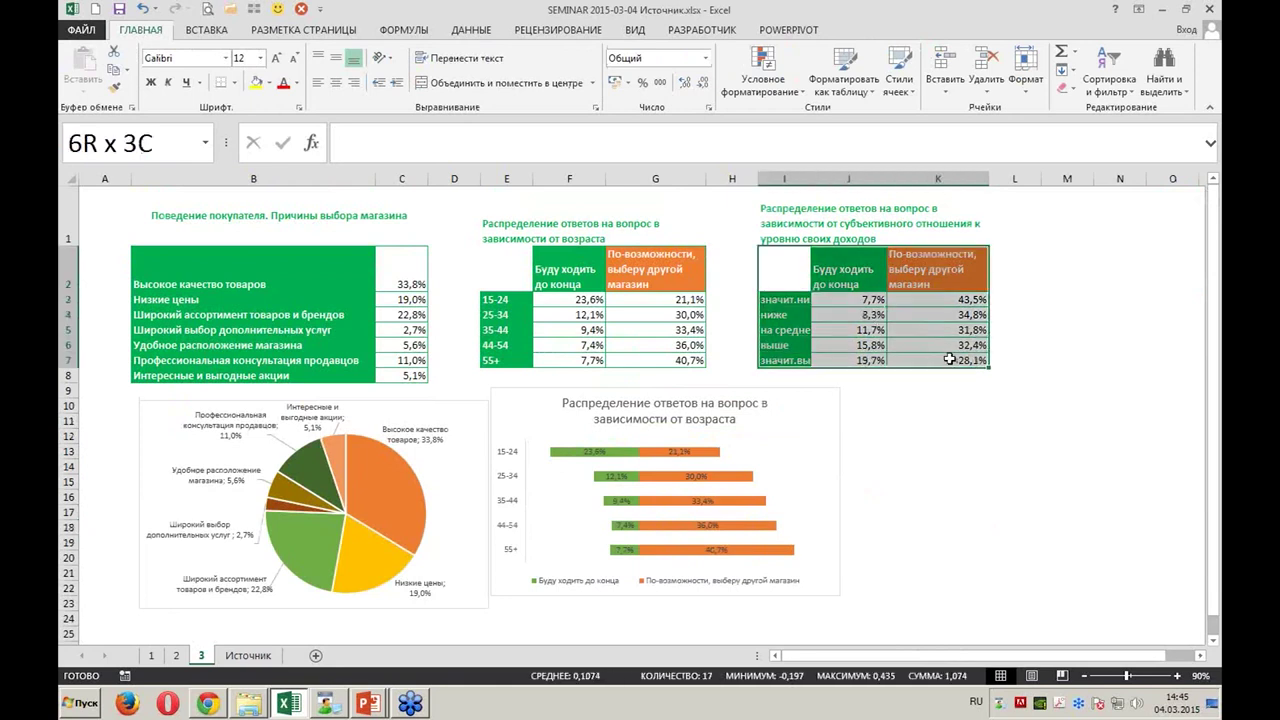
pyautogui.click(222, 32)
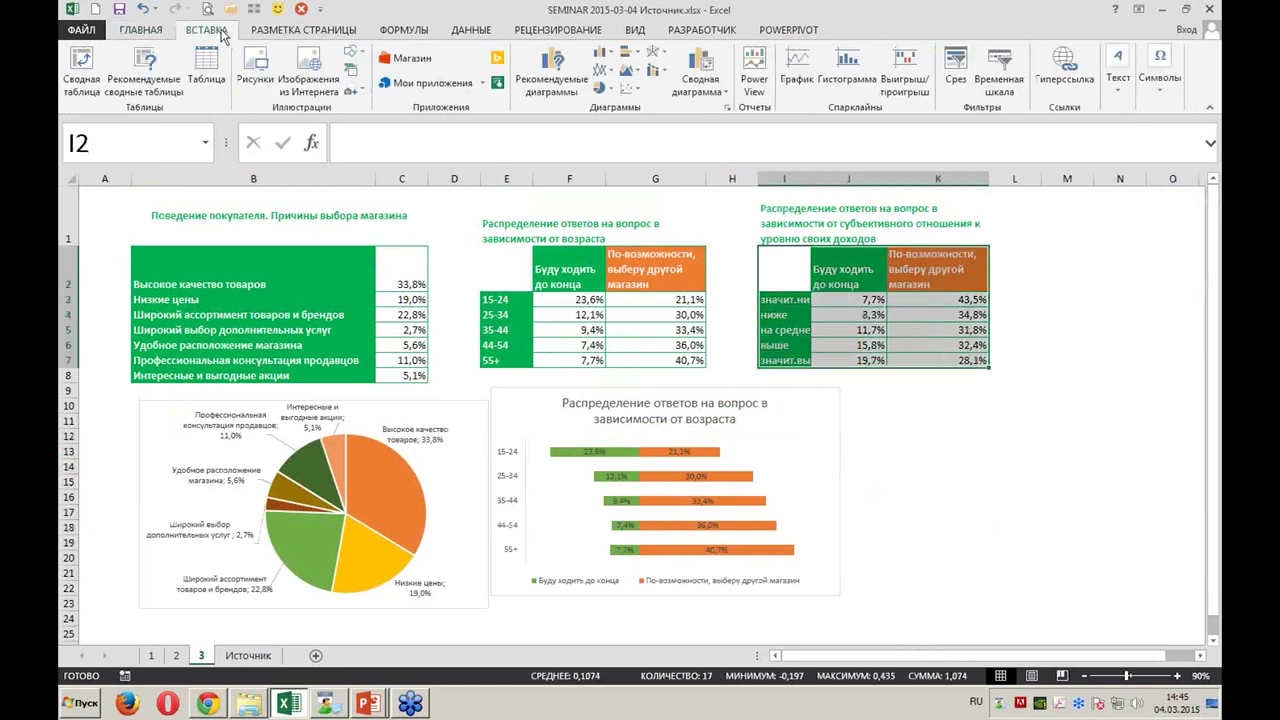
pyautogui.click(628, 52)
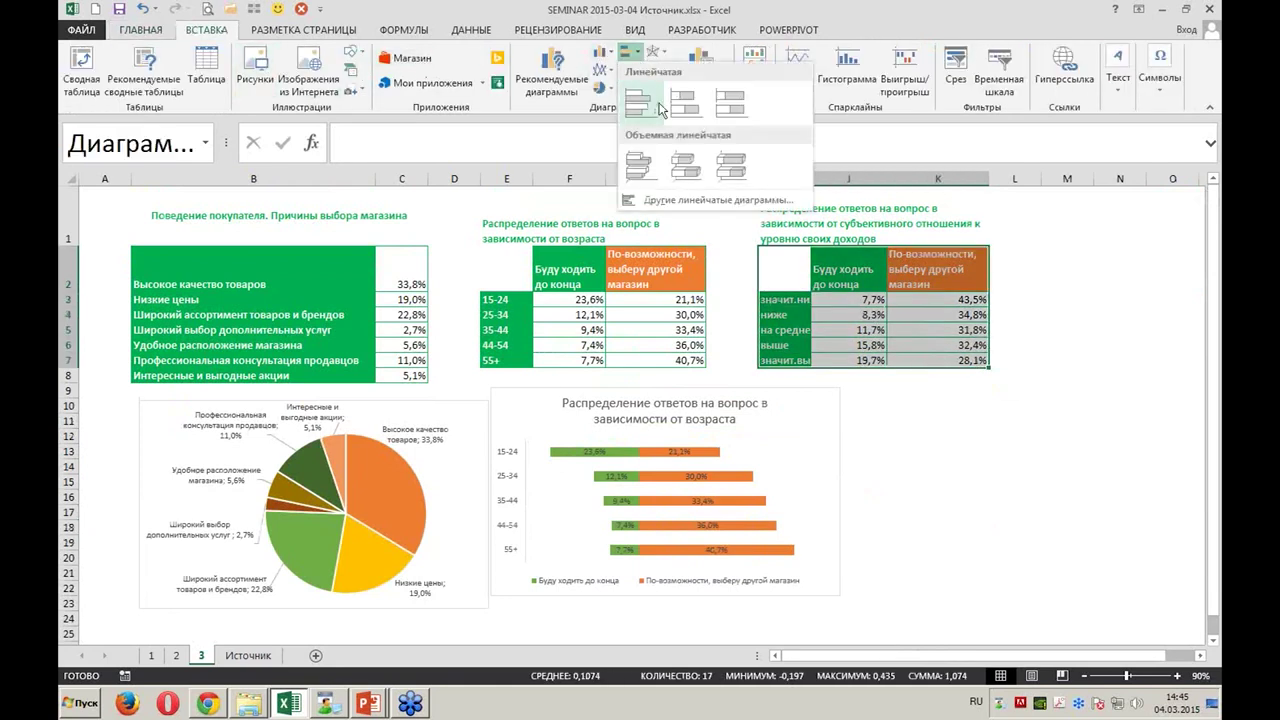
pyautogui.click(684, 104)
# Colour the income chart's 'Буду ходить до конца' bars green
pyautogui.click(548, 376)
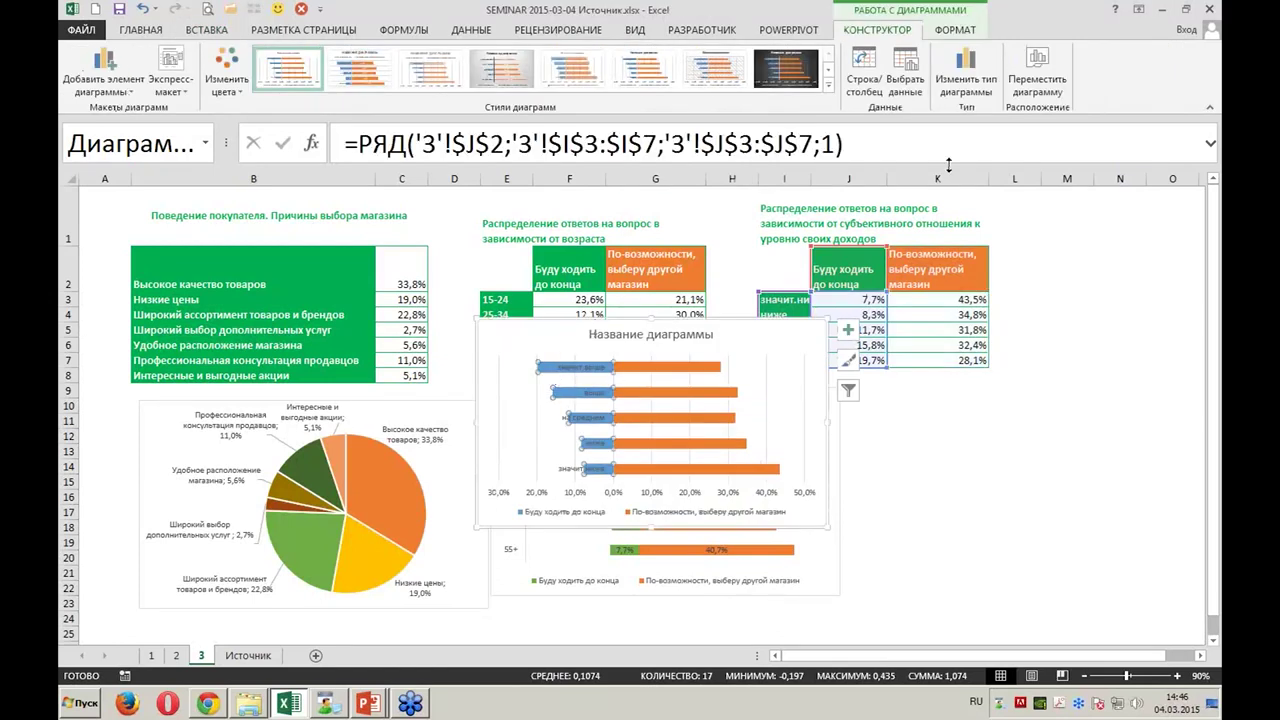
pyautogui.click(955, 30)
pyautogui.click(470, 52)
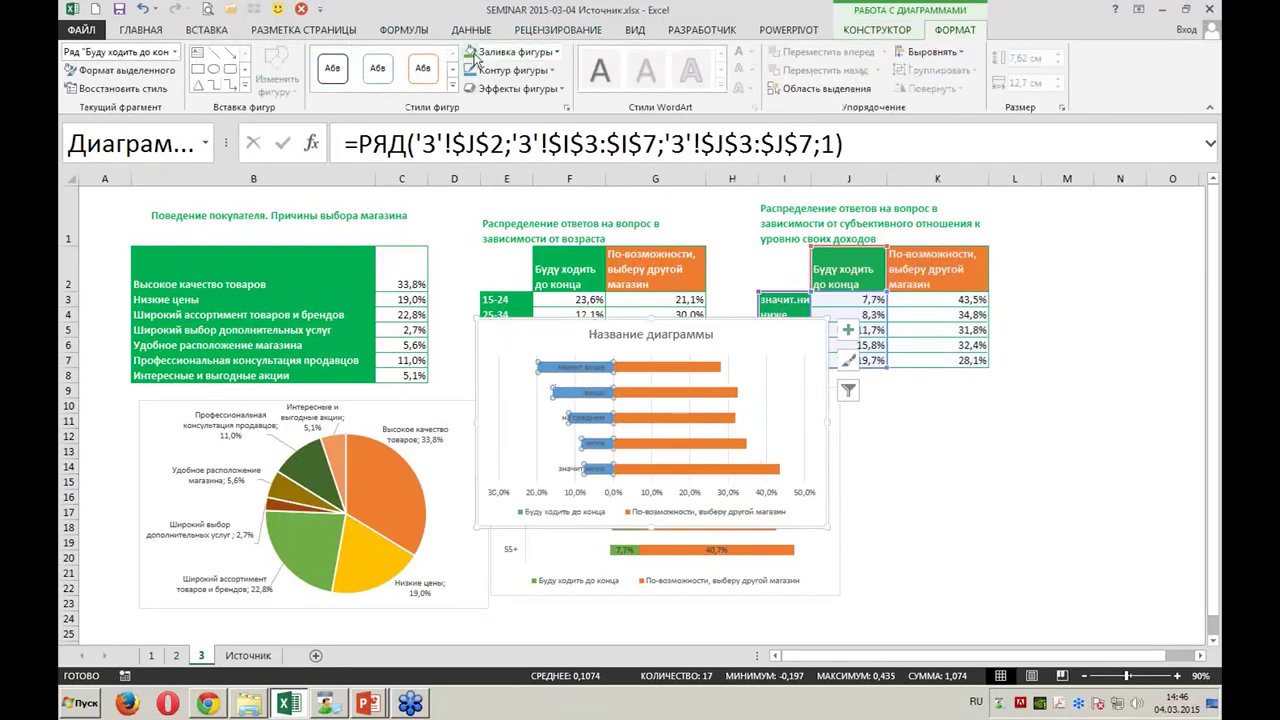
pyautogui.doubleClick(641, 494)
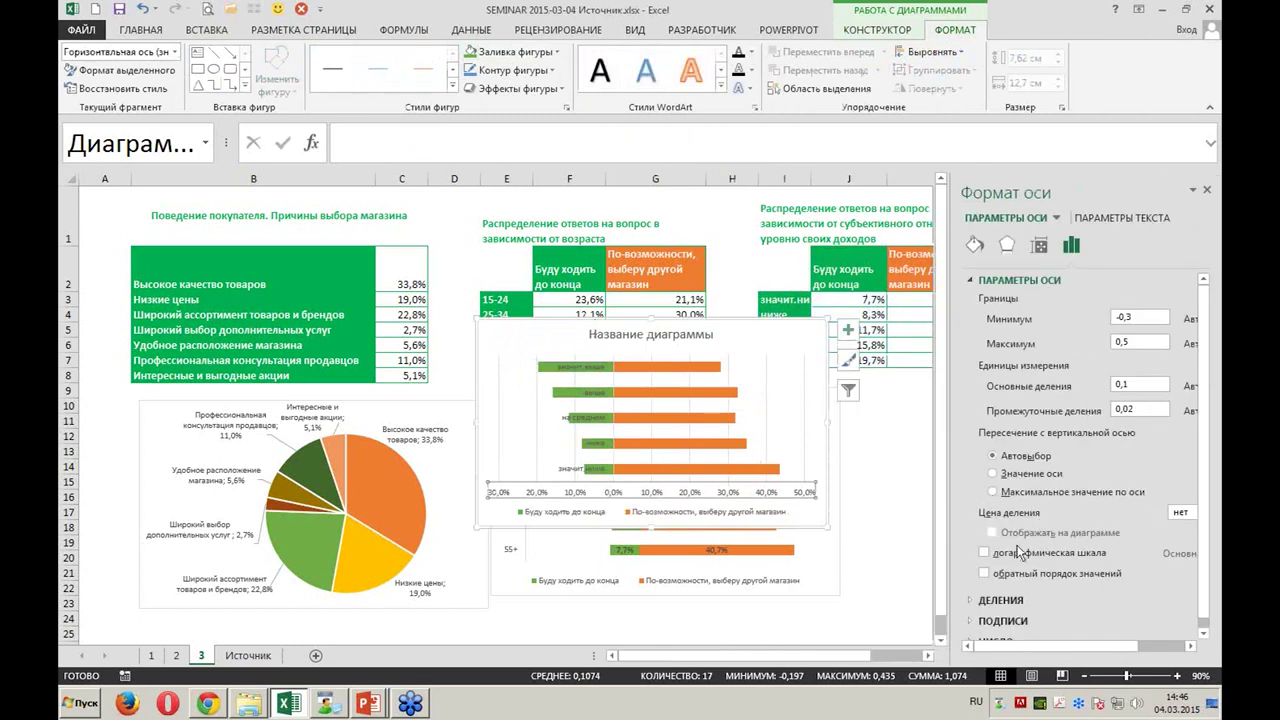
# Set the vertical axis to cross at -1, then delete the income chart's horizontal axis
pyautogui.click(1015, 494)
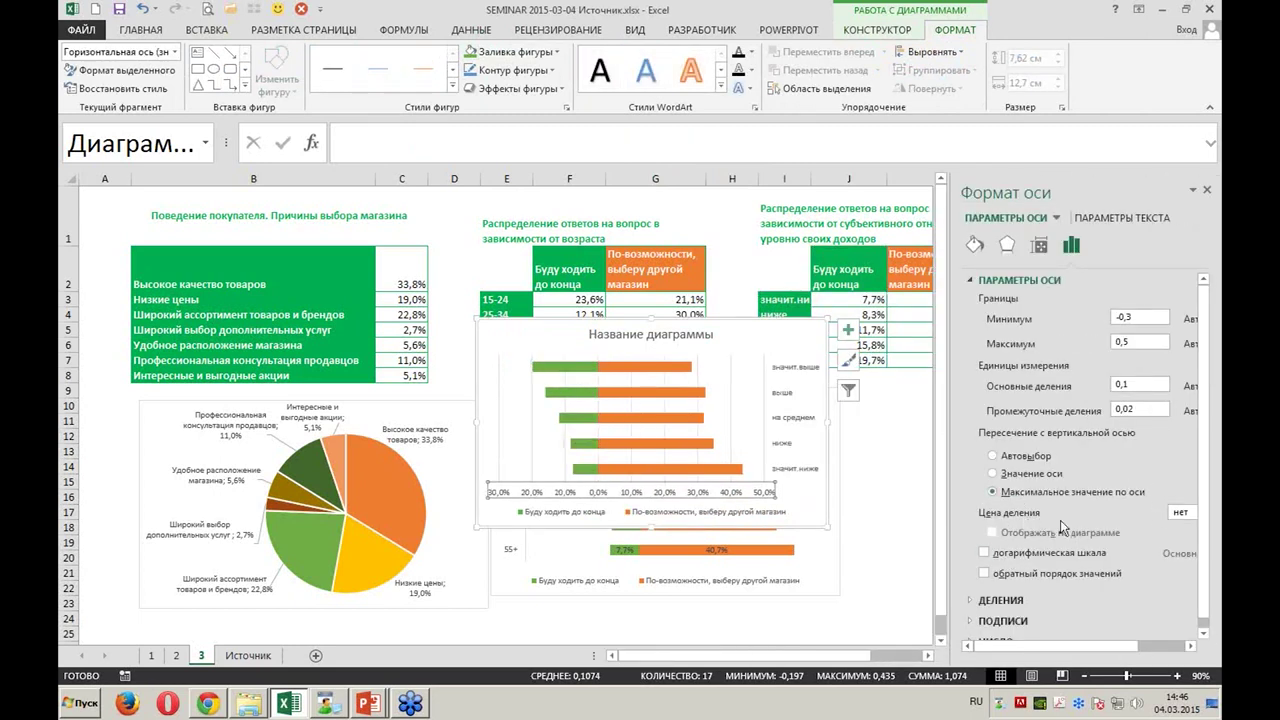
pyautogui.click(1022, 474)
pyautogui.moveTo(1100, 647); pyautogui.dragTo(1146, 647)
pyautogui.write('-1')
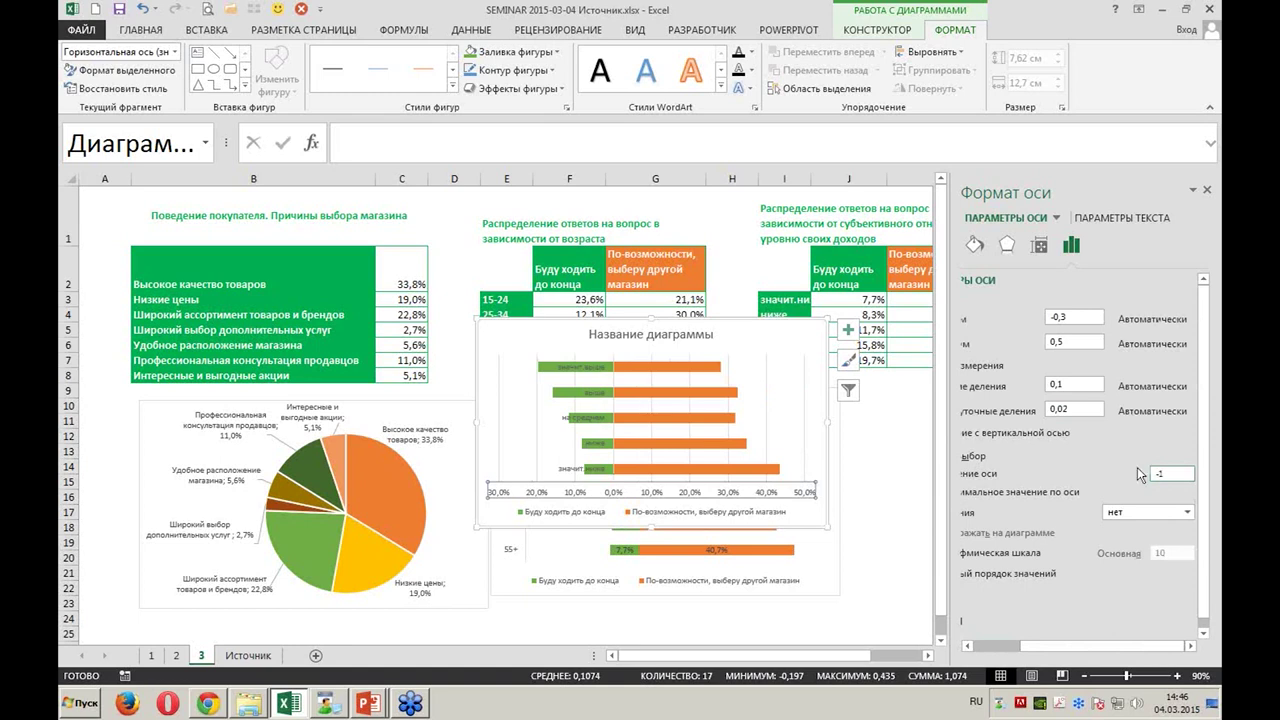
pyautogui.press('Return')
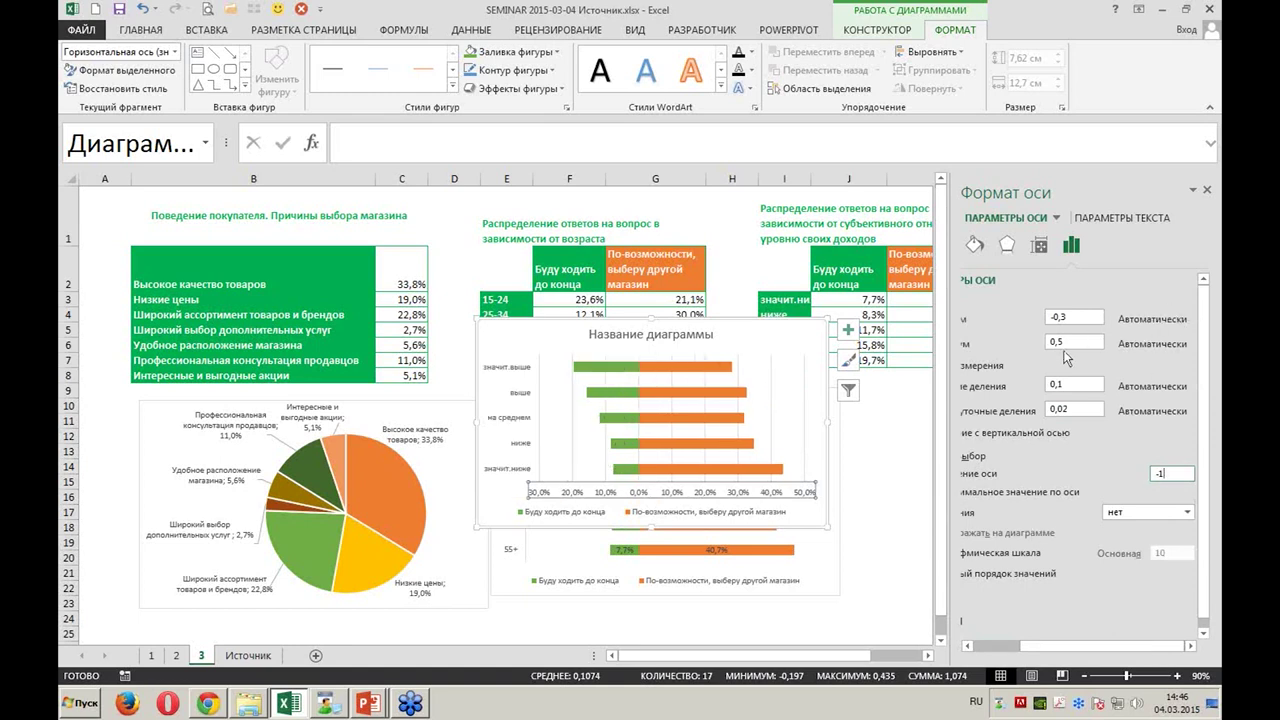
pyautogui.click(1207, 189)
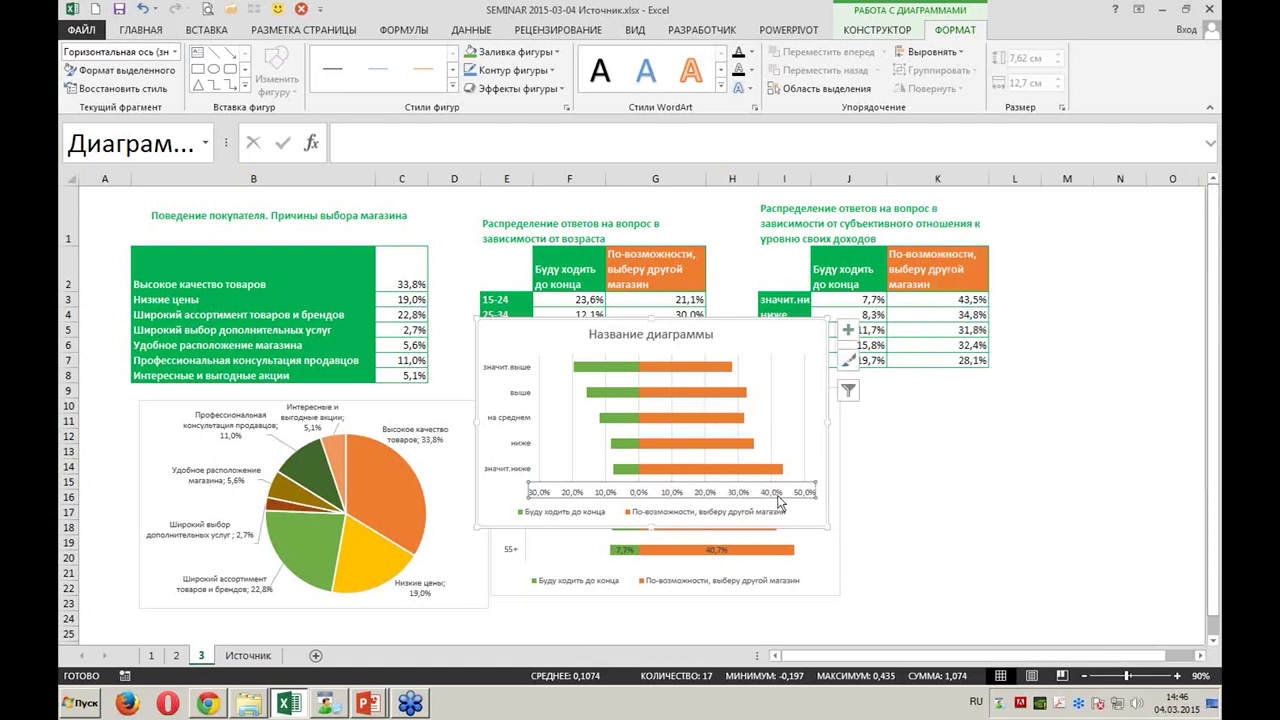
pyautogui.press('Delete')
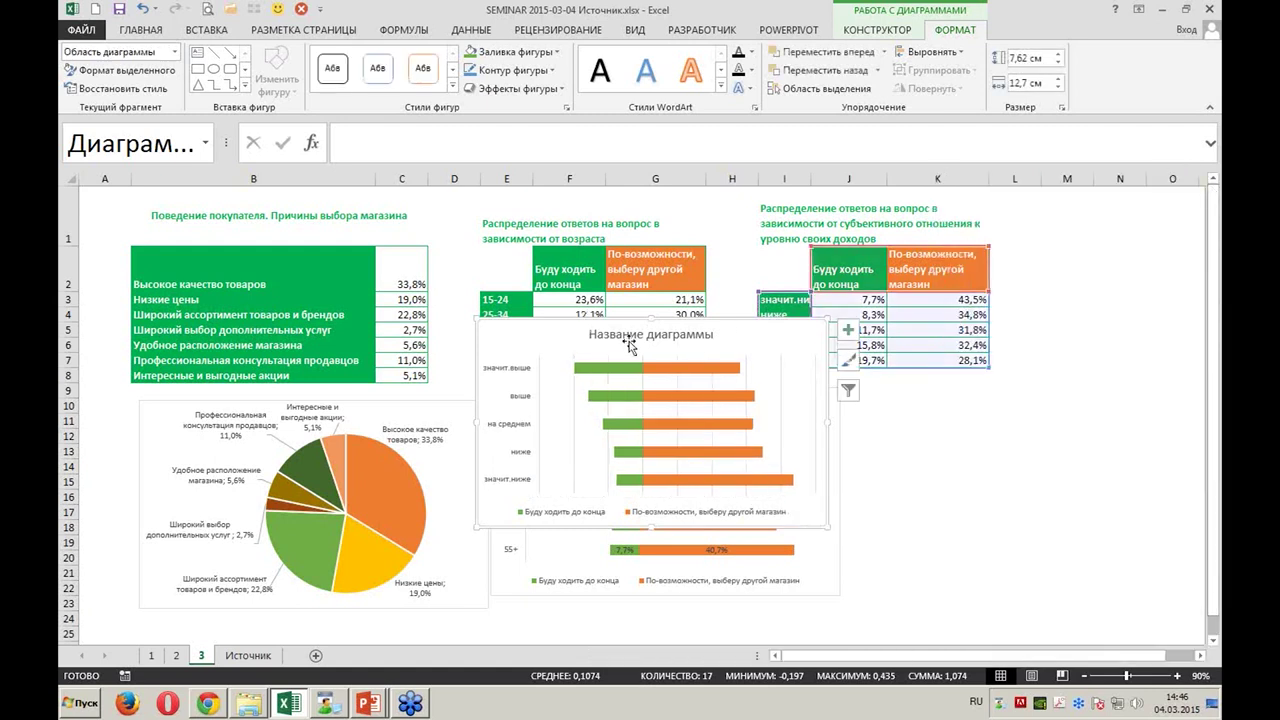
# Link the income chart's title to the heading ='3'!$I$1:$K$1
pyautogui.click(641, 339)
pyautogui.write('=')
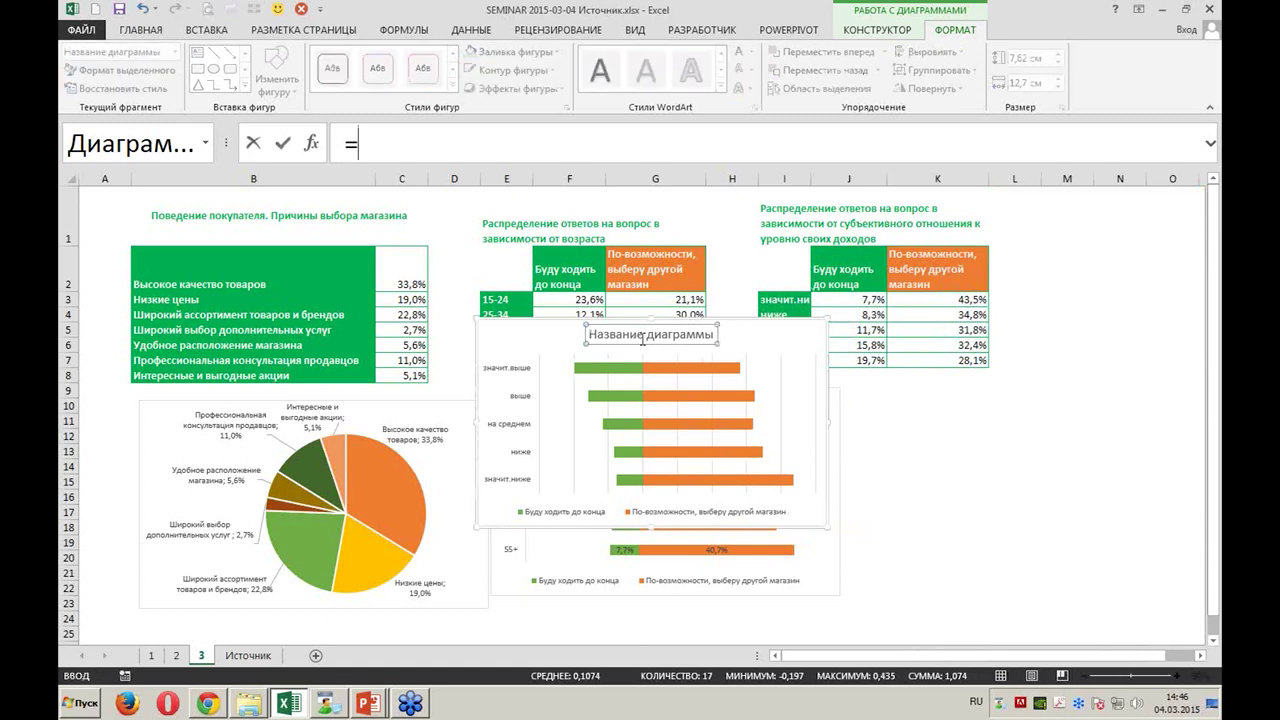
pyautogui.click(785, 231)
pyautogui.press('Return')
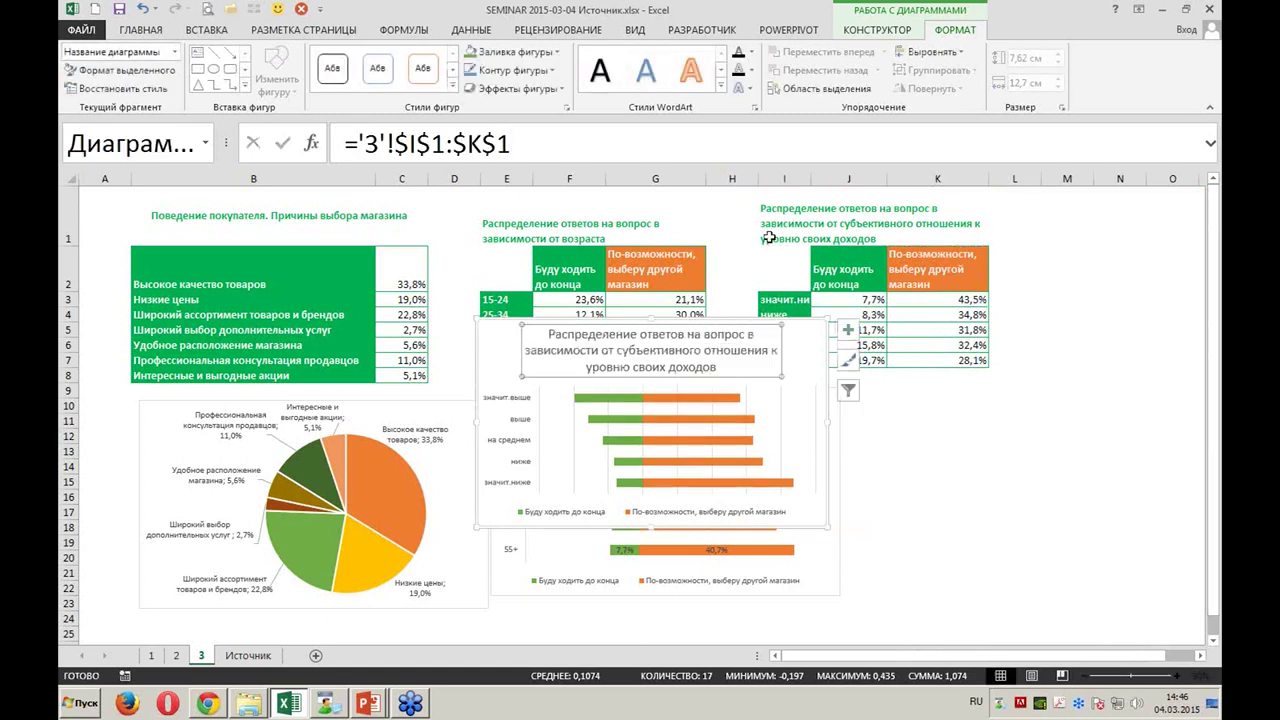
# Add value labels to the income bars and drag the chart off the age chart
pyautogui.click(848, 330)
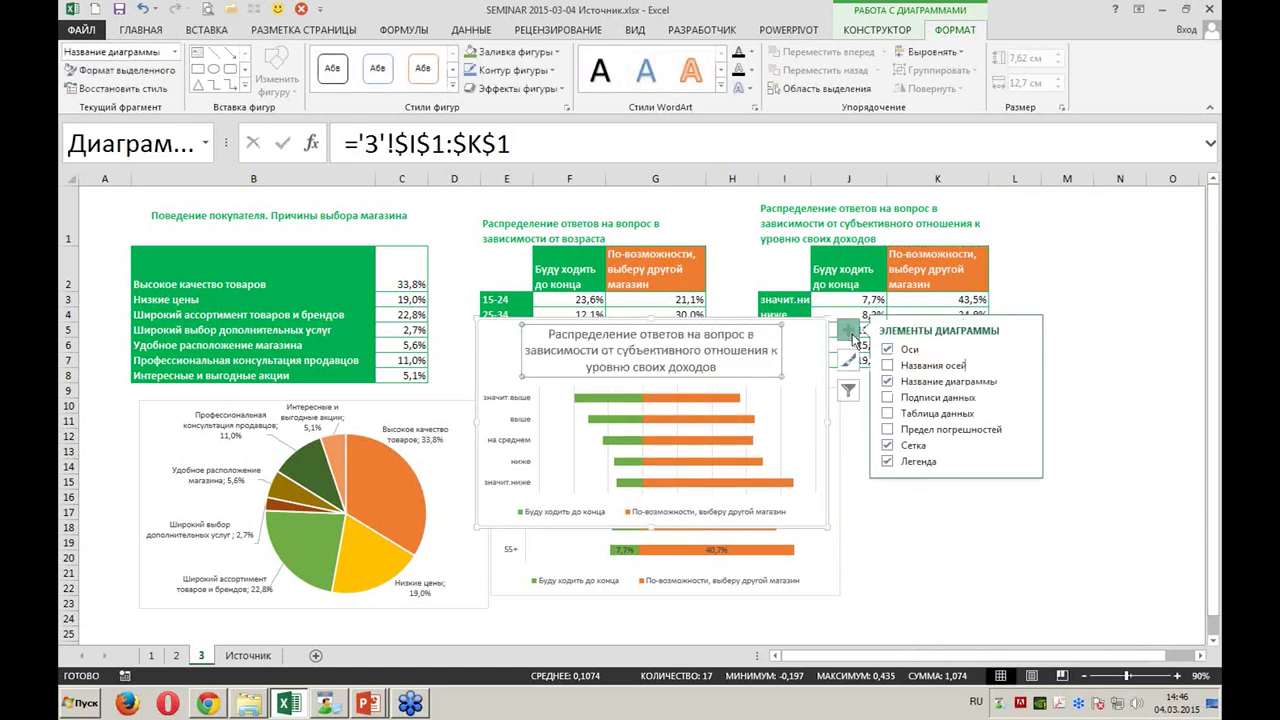
pyautogui.click(888, 397)
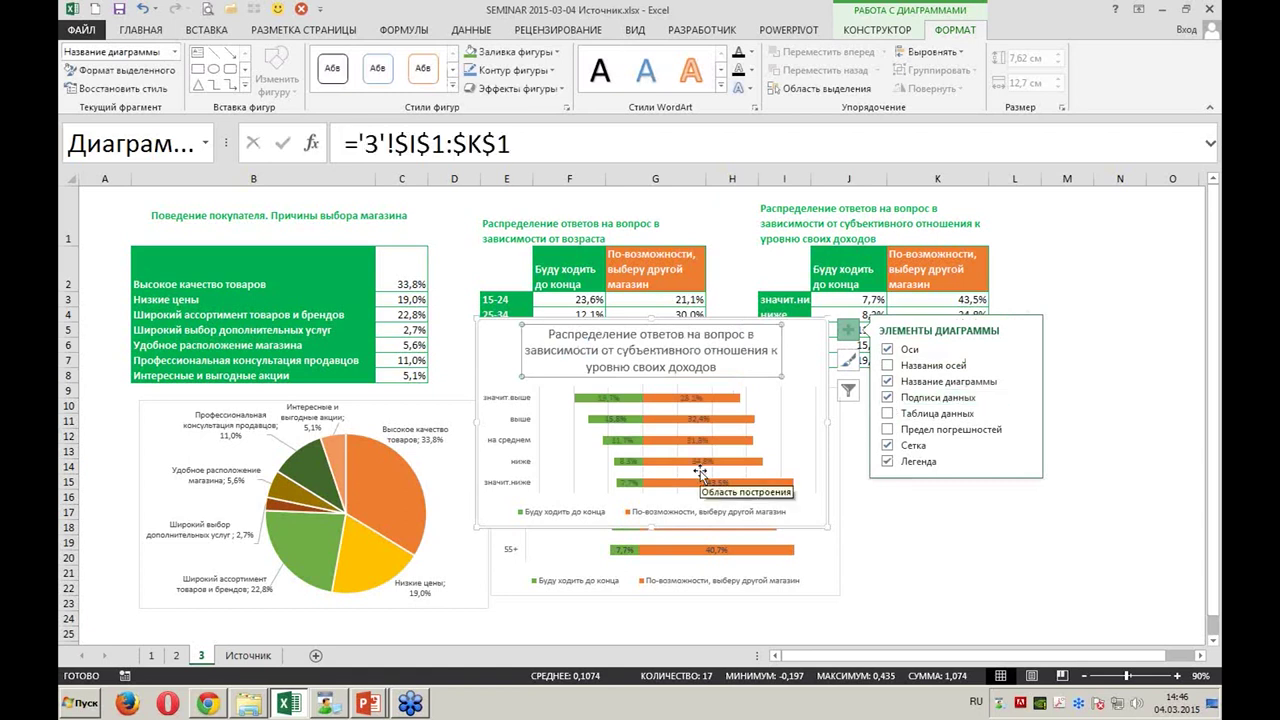
pyautogui.click(502, 330)
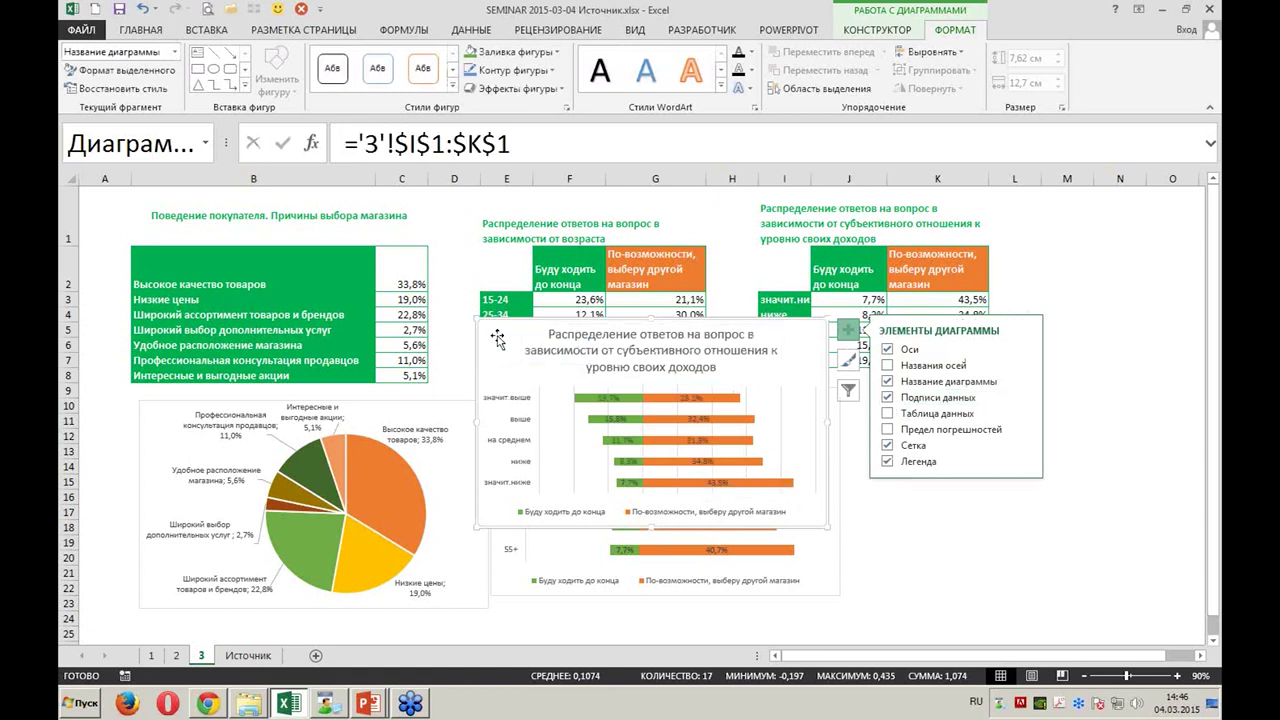
pyautogui.moveTo(502, 330); pyautogui.dragTo(874, 409)
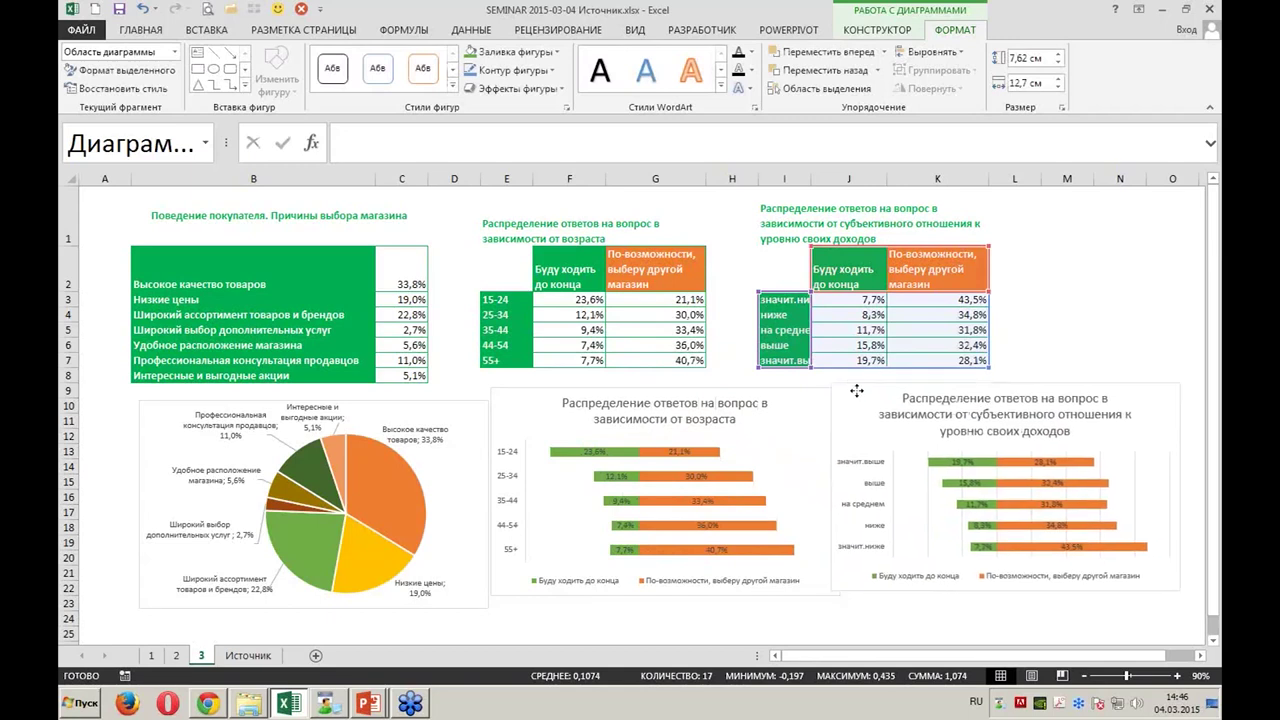
# Position the income chart directly below the age chart
pyautogui.scroll(-1, 947, 476)
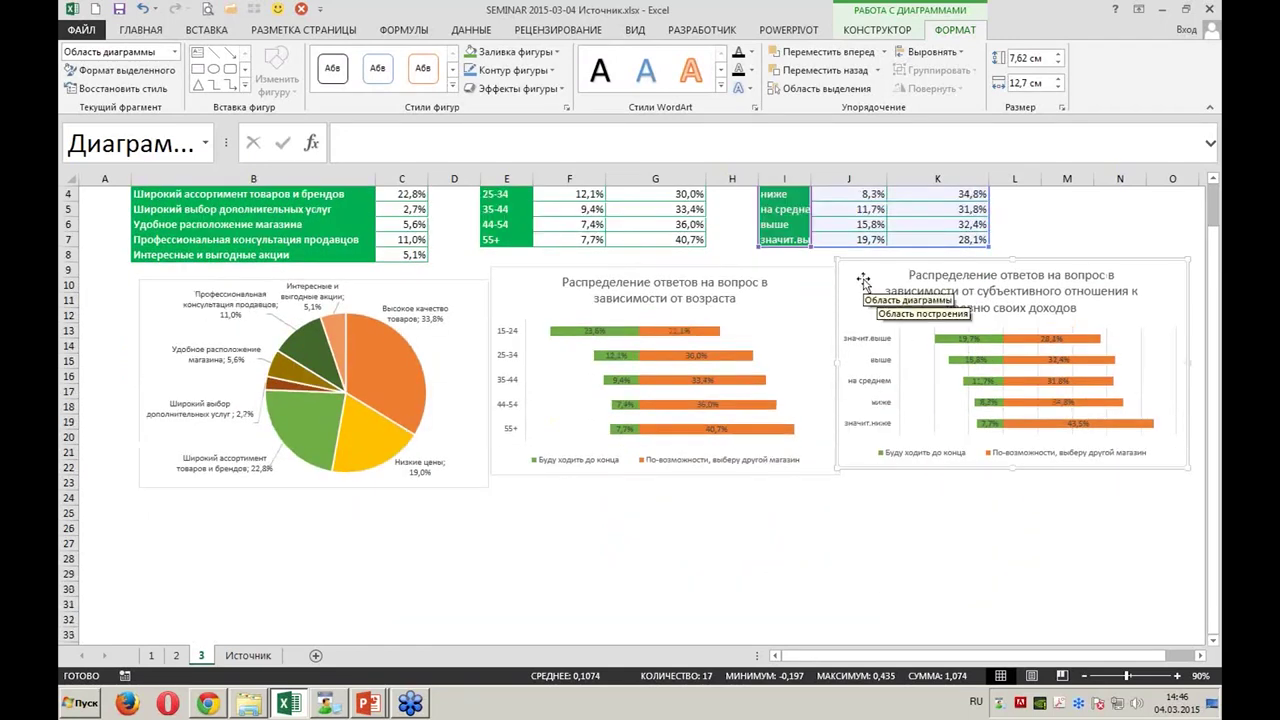
pyautogui.moveTo(862, 279); pyautogui.dragTo(516, 497)
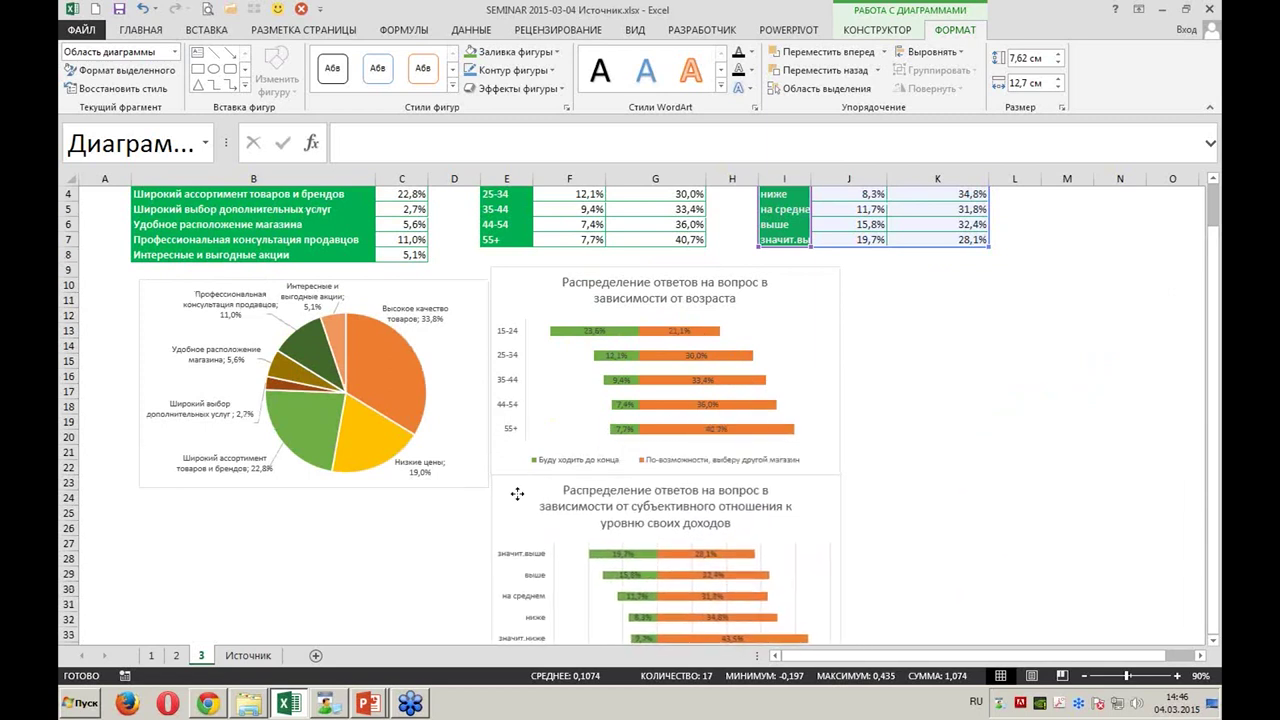
pyautogui.moveTo(516, 497); pyautogui.dragTo(516, 493)
pyautogui.click(980, 378)
pyautogui.scroll(-1, 987, 427)
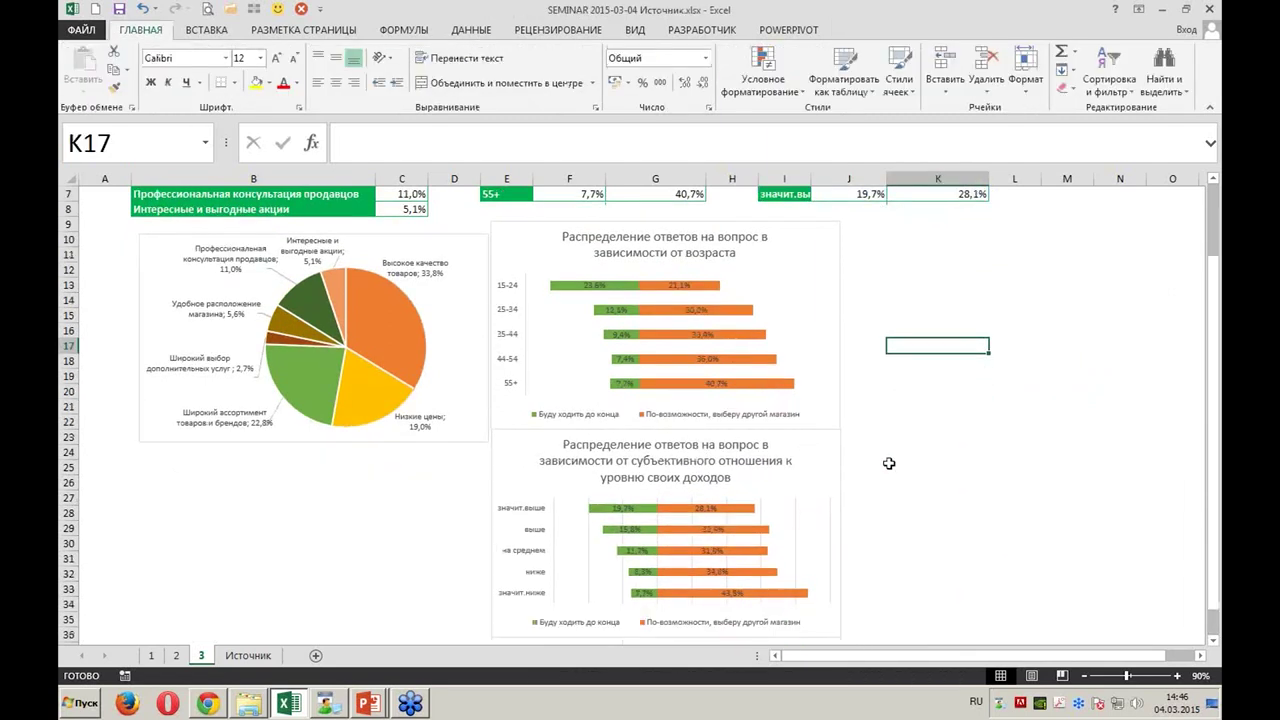
pyautogui.click(826, 460)
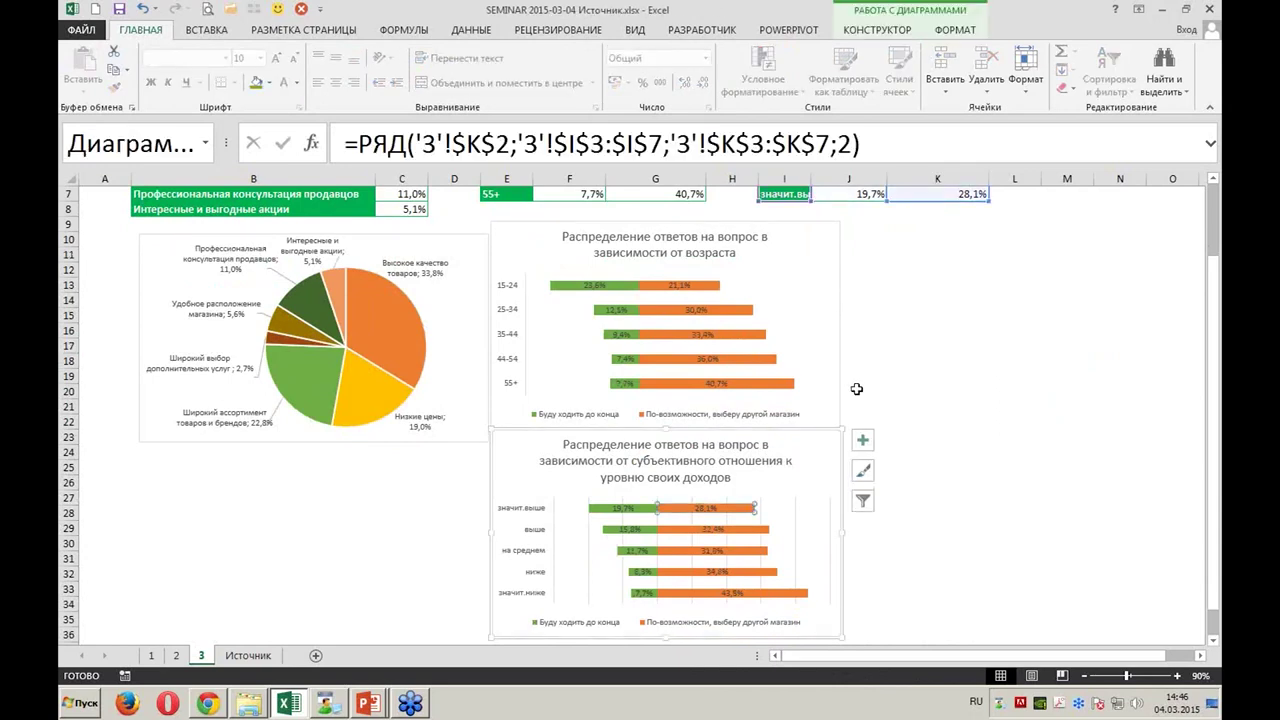
pyautogui.moveTo(826, 434); pyautogui.dragTo(827, 438)
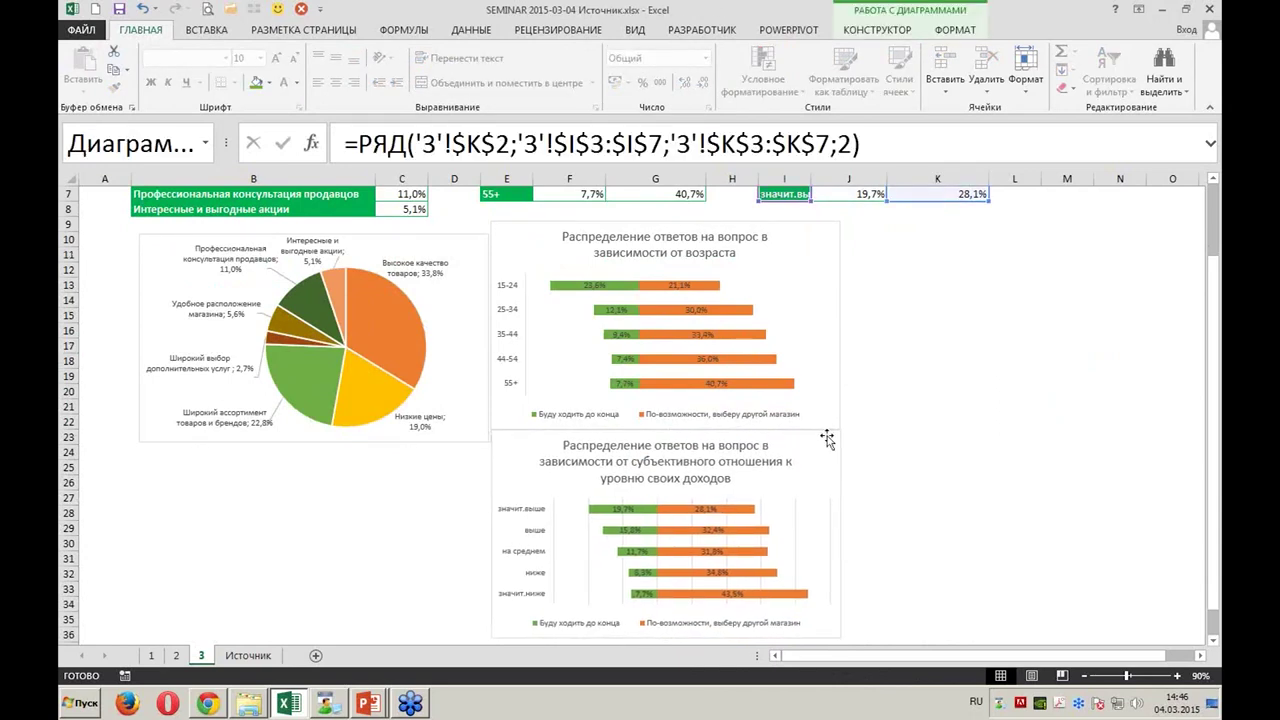
# Set the income chart's Shape Outline to No Outline
pyautogui.click(966, 34)
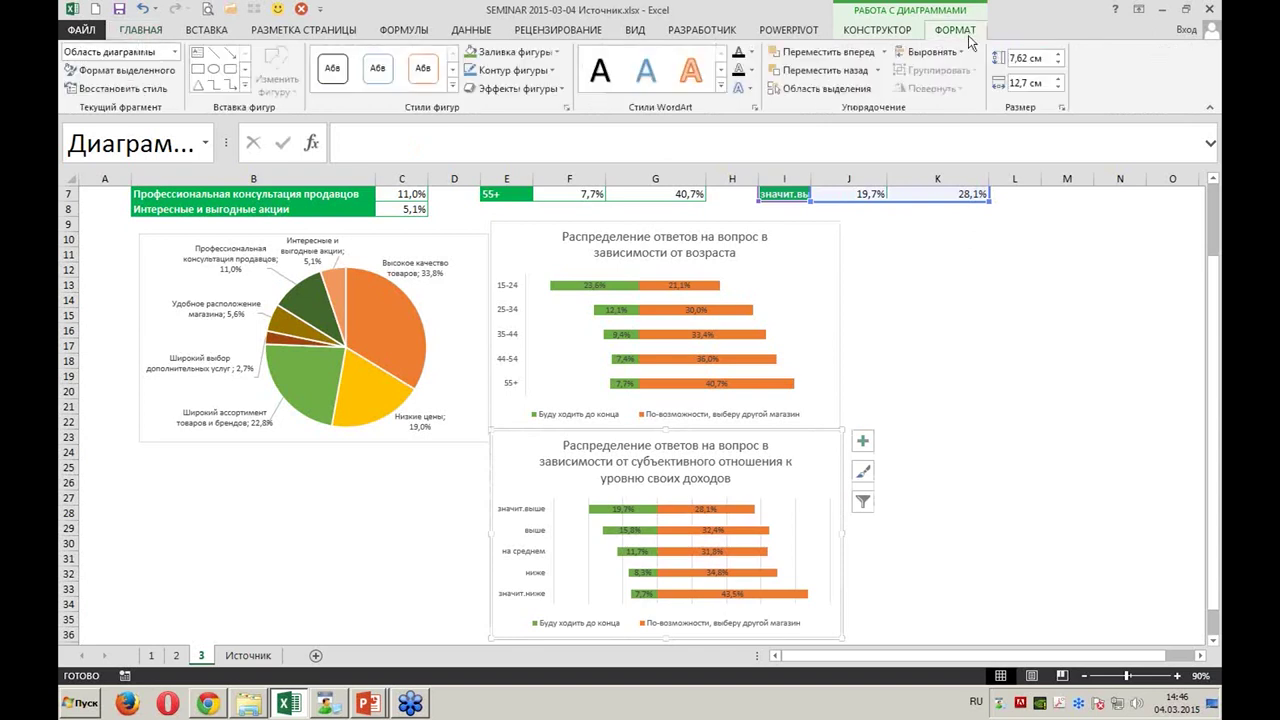
pyautogui.click(548, 72)
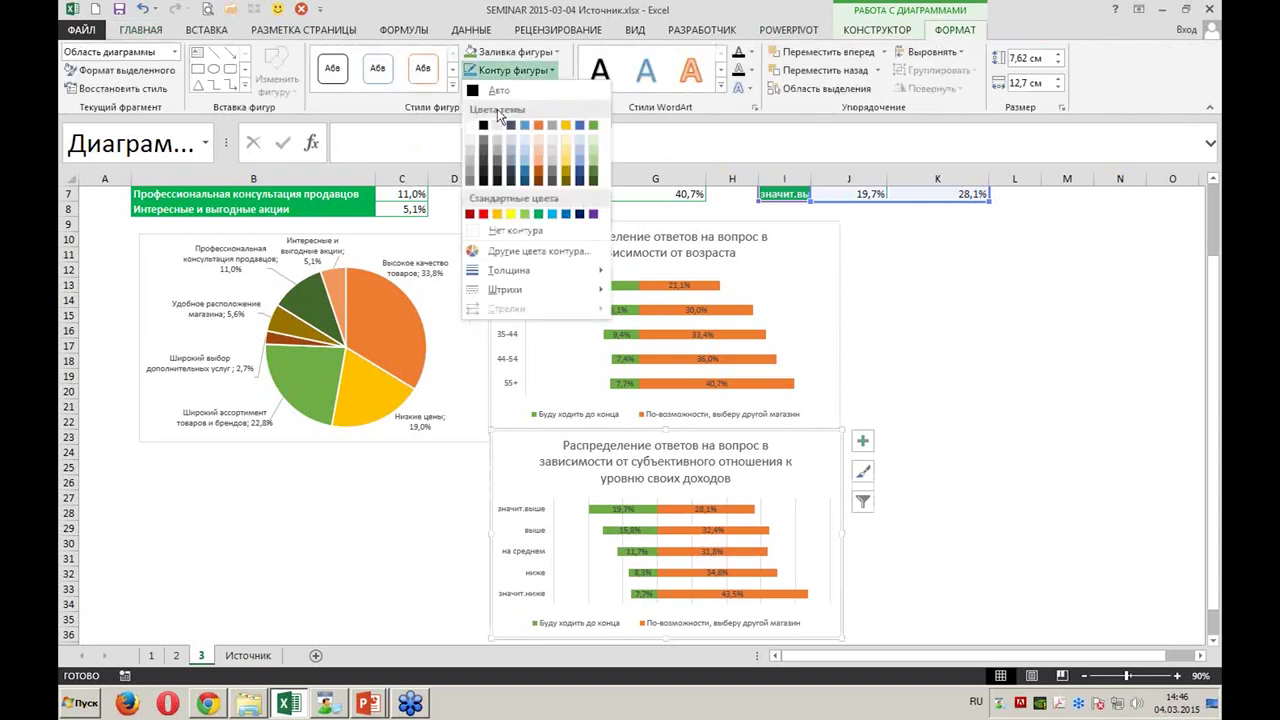
pyautogui.click(507, 232)
# Remove the outlines from the age bar chart and the pie chart
pyautogui.click(826, 302)
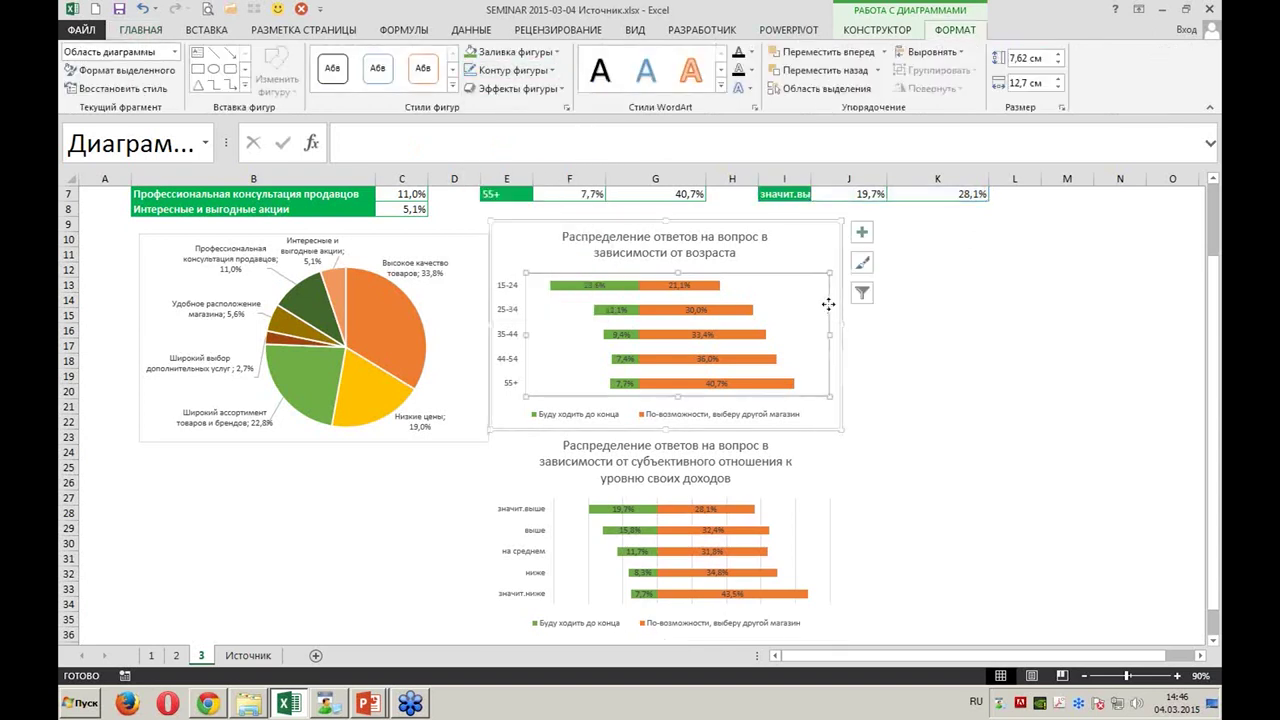
pyautogui.click(548, 70)
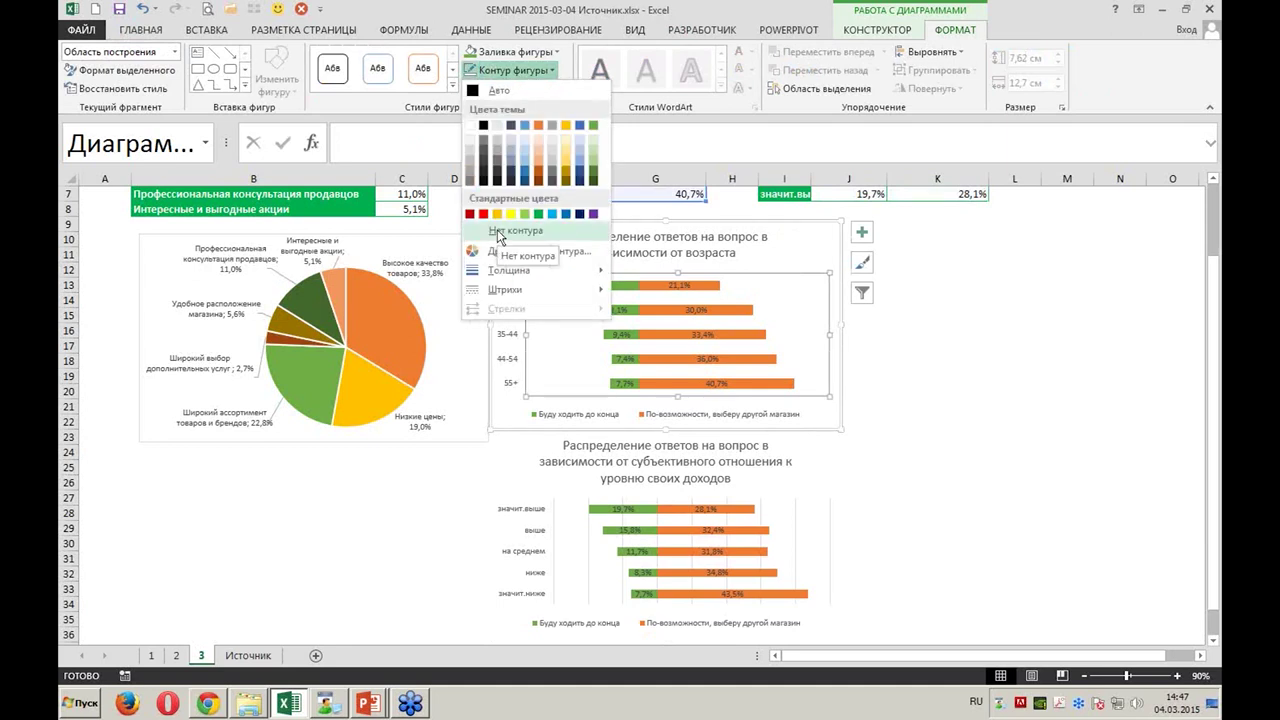
pyautogui.click(950, 480)
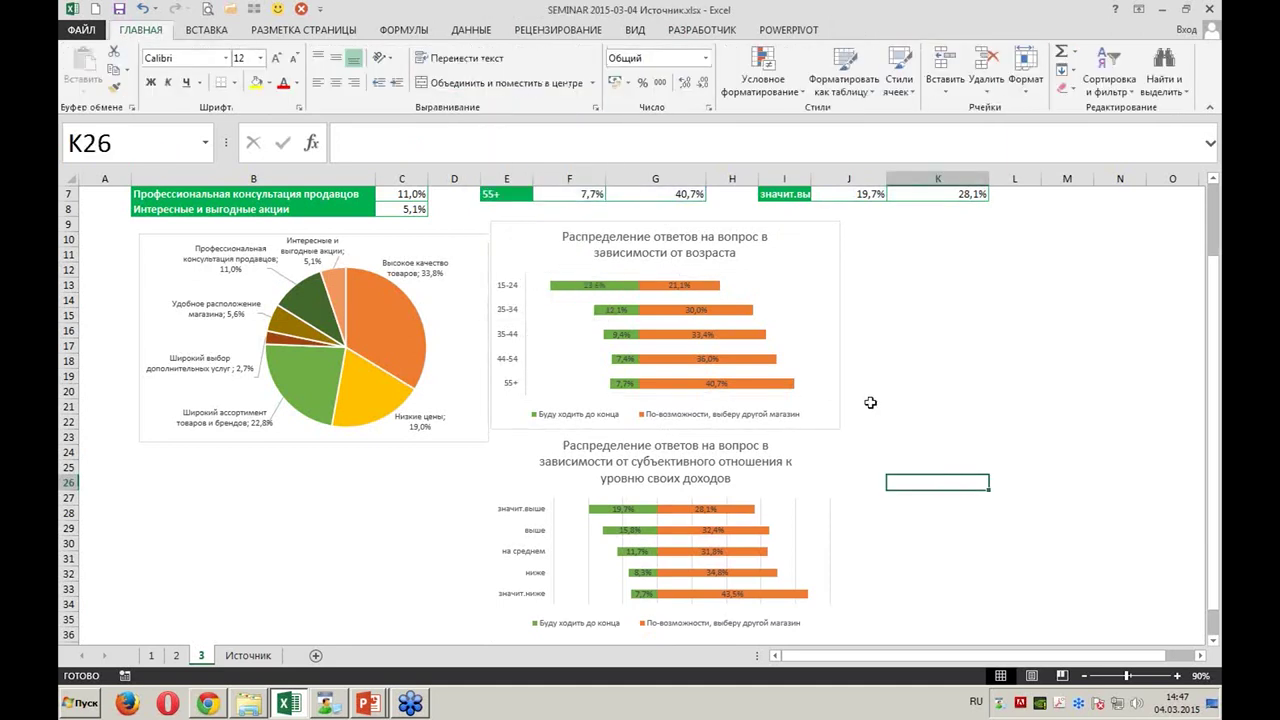
pyautogui.click(823, 232)
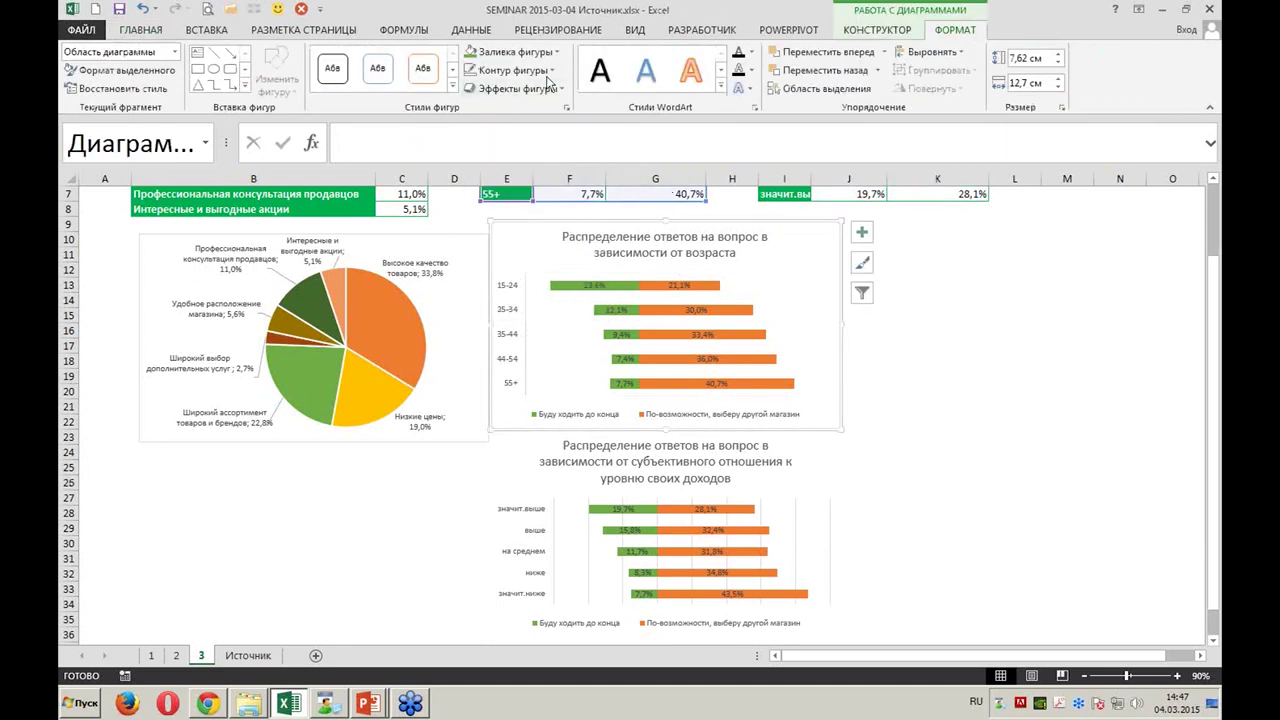
pyautogui.click(548, 72)
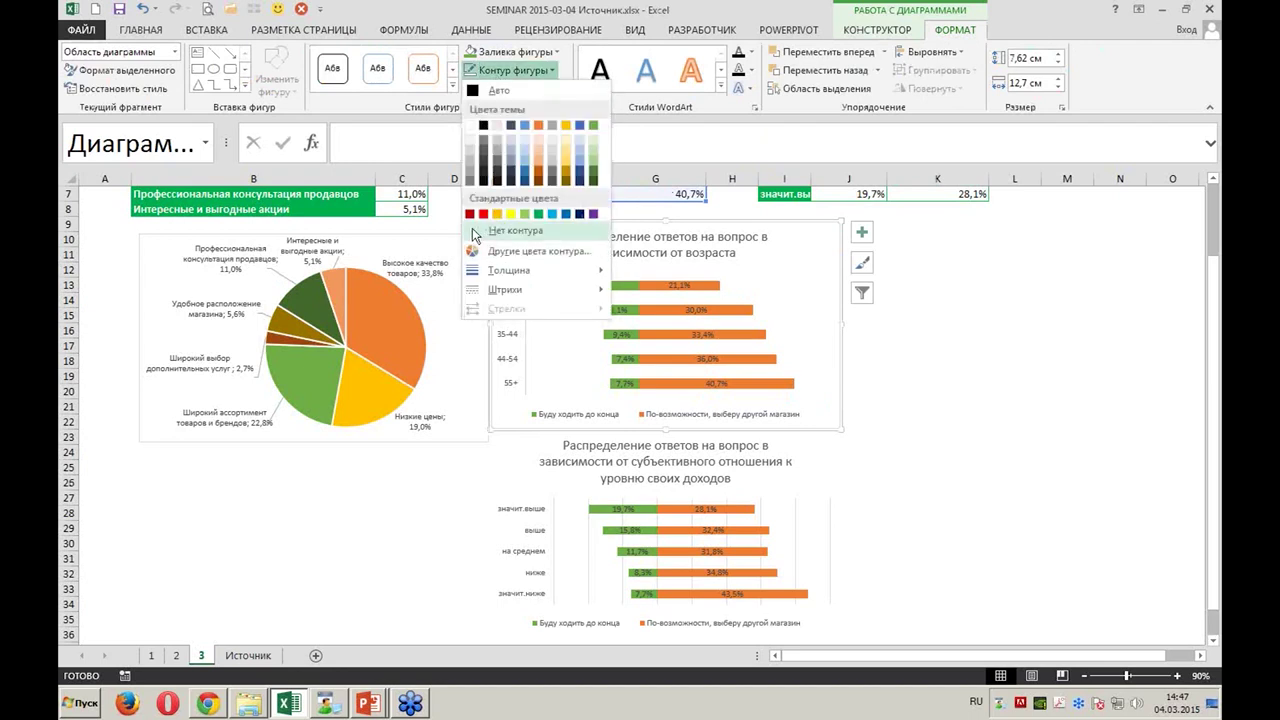
pyautogui.click(475, 231)
pyautogui.click(930, 419)
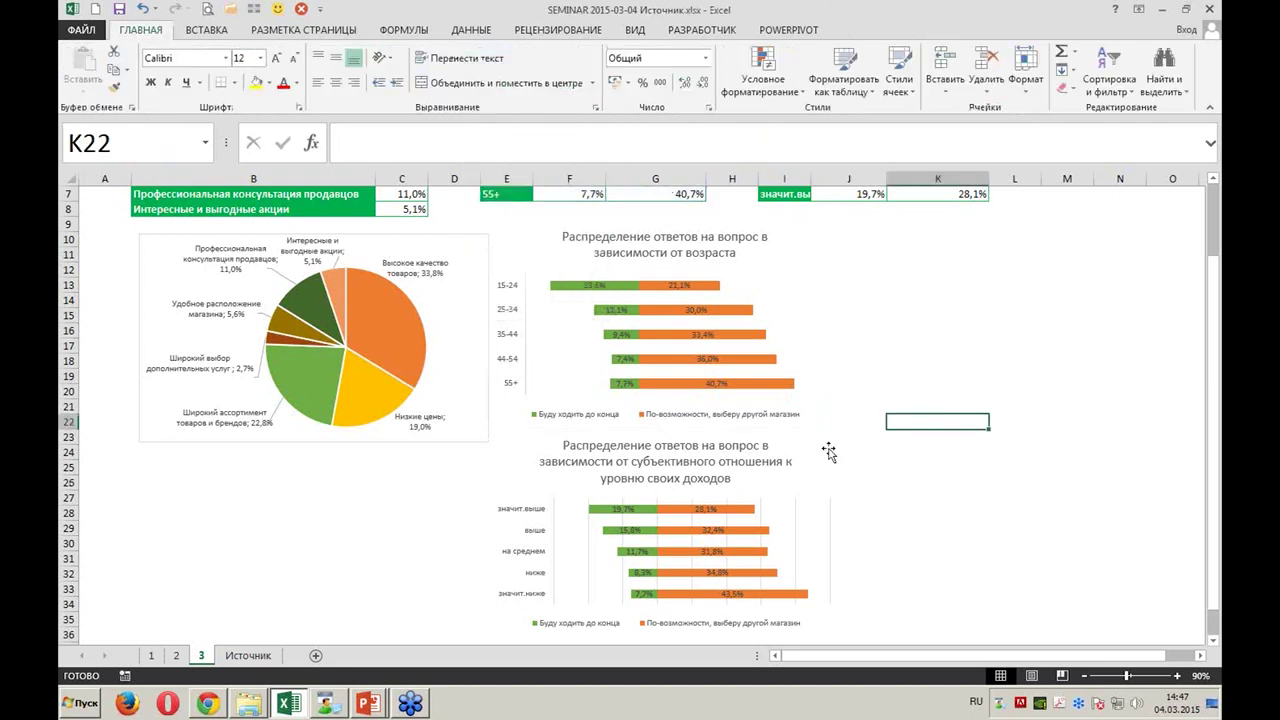
pyautogui.click(479, 255)
pyautogui.click(545, 72)
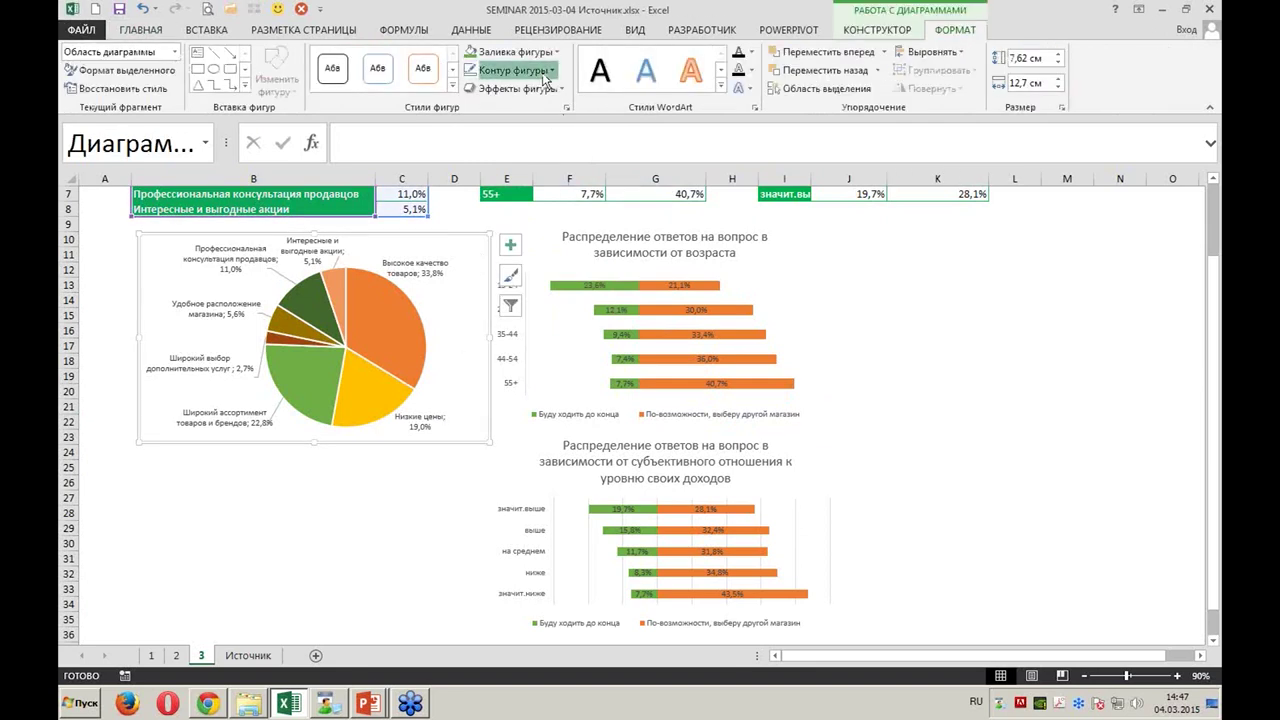
pyautogui.click(495, 229)
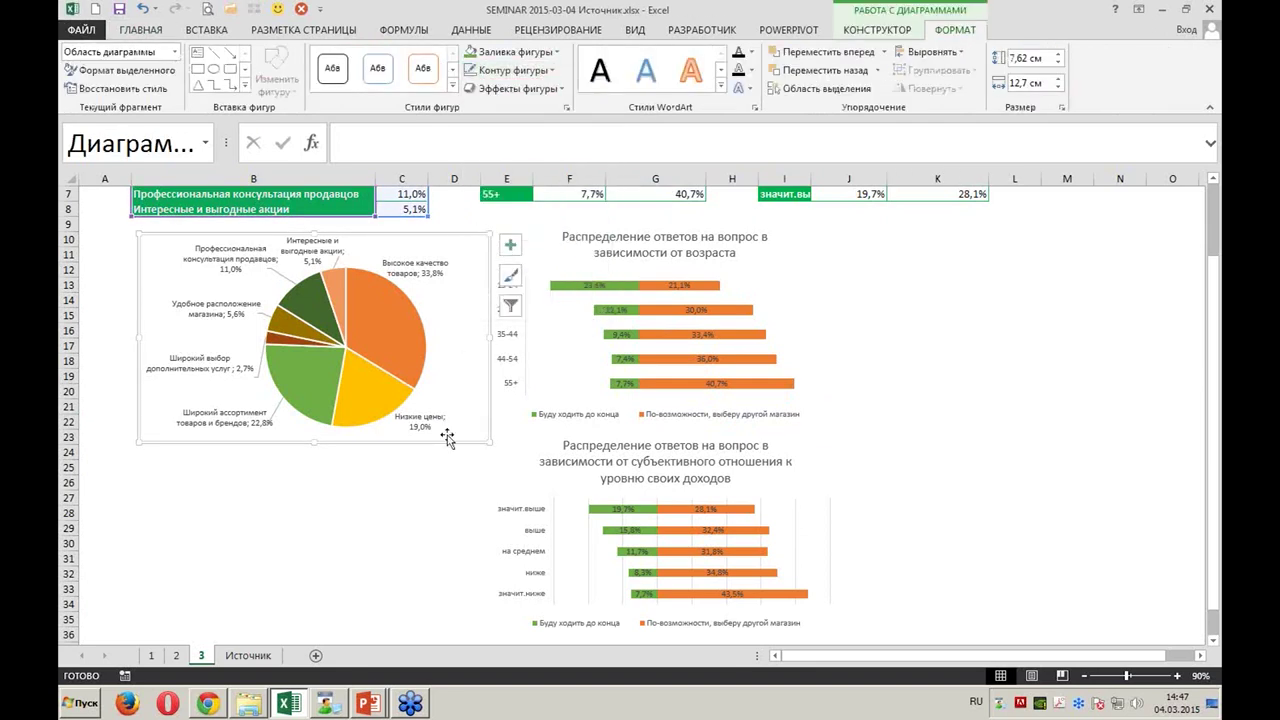
pyautogui.click(466, 465)
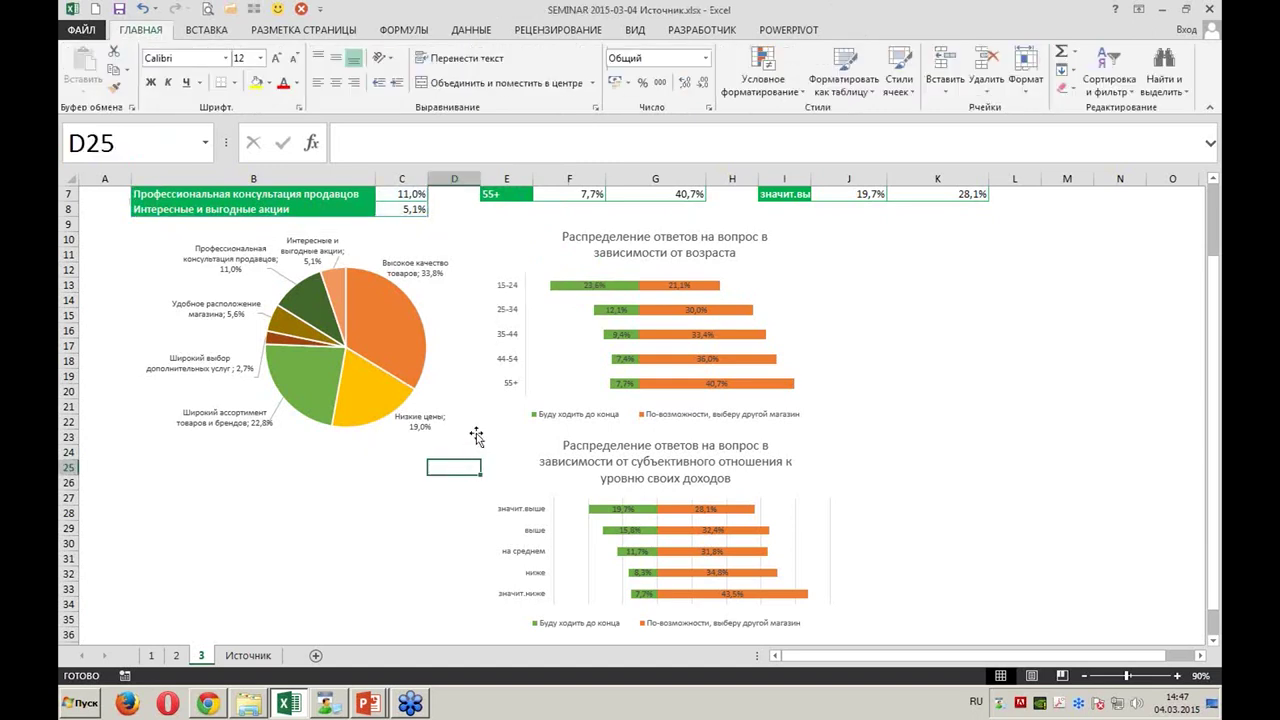
# Enlarge the pie chart by dragging its lower edge down
pyautogui.click(478, 440)
pyautogui.moveTo(487, 441); pyautogui.dragTo(492, 603)
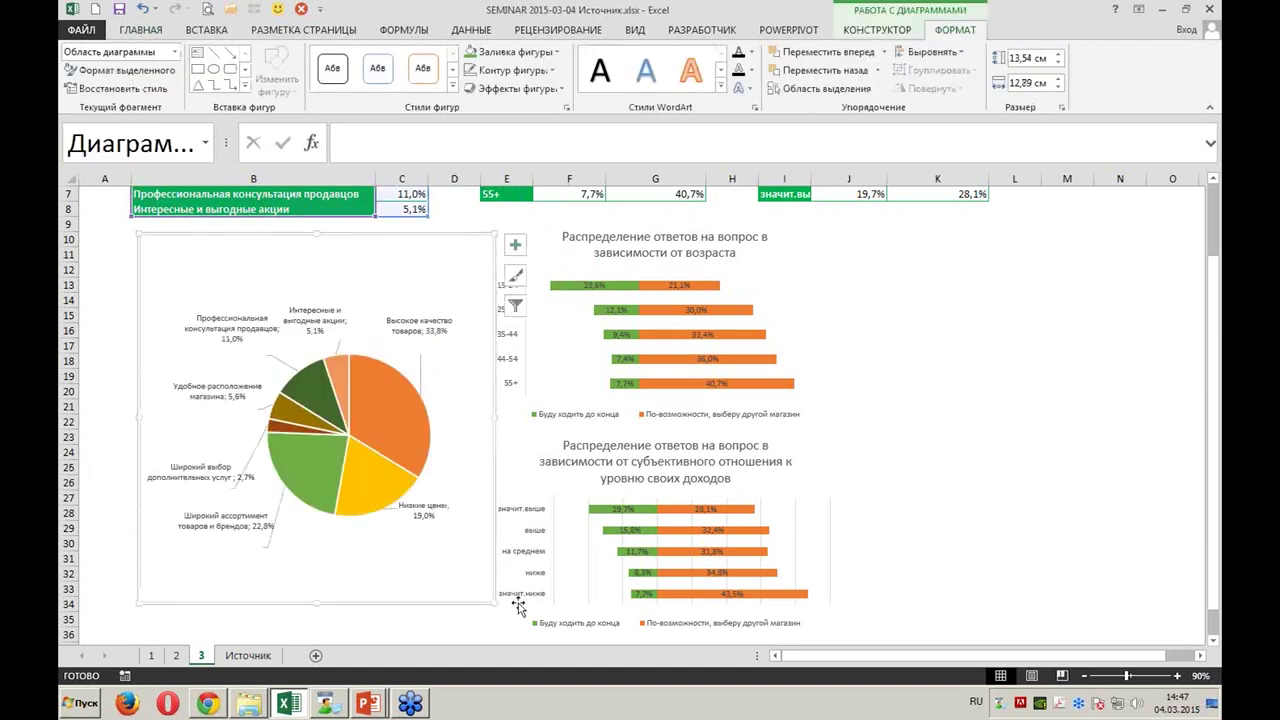
pyautogui.click(1067, 515)
pyautogui.scroll(-1, 1068, 520)
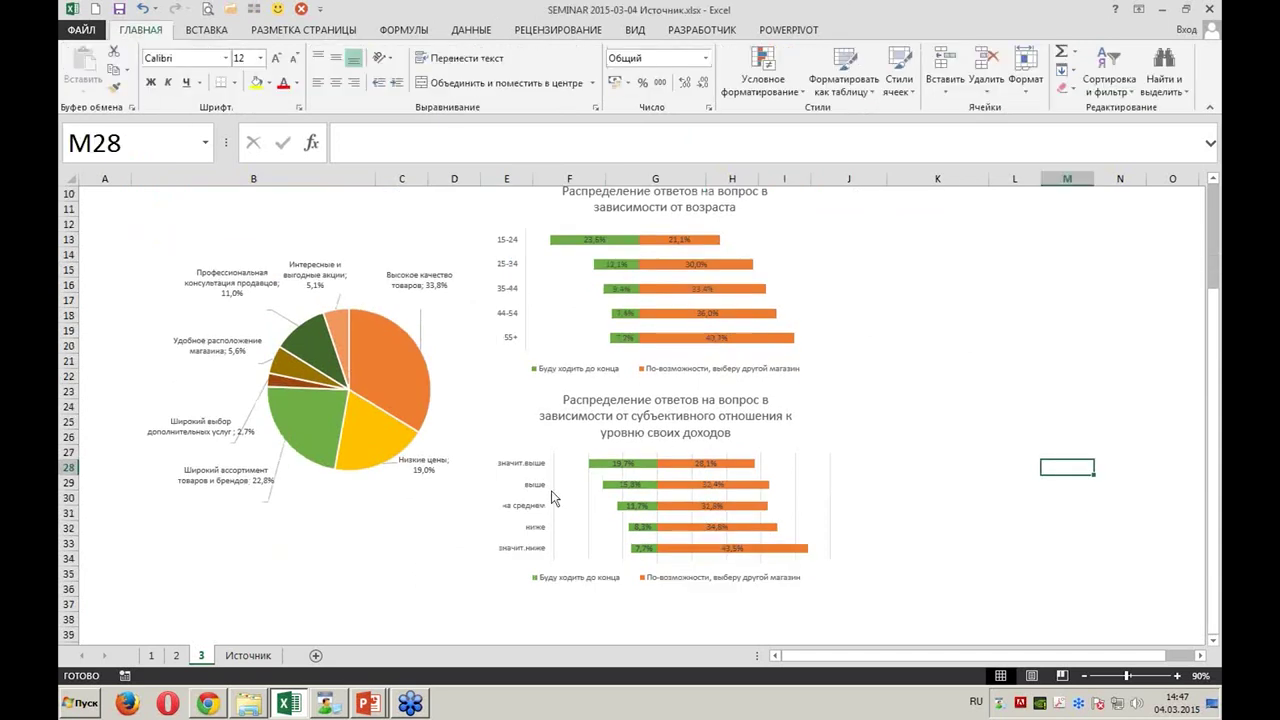
pyautogui.click(456, 532)
pyautogui.moveTo(491, 556); pyautogui.dragTo(500, 578)
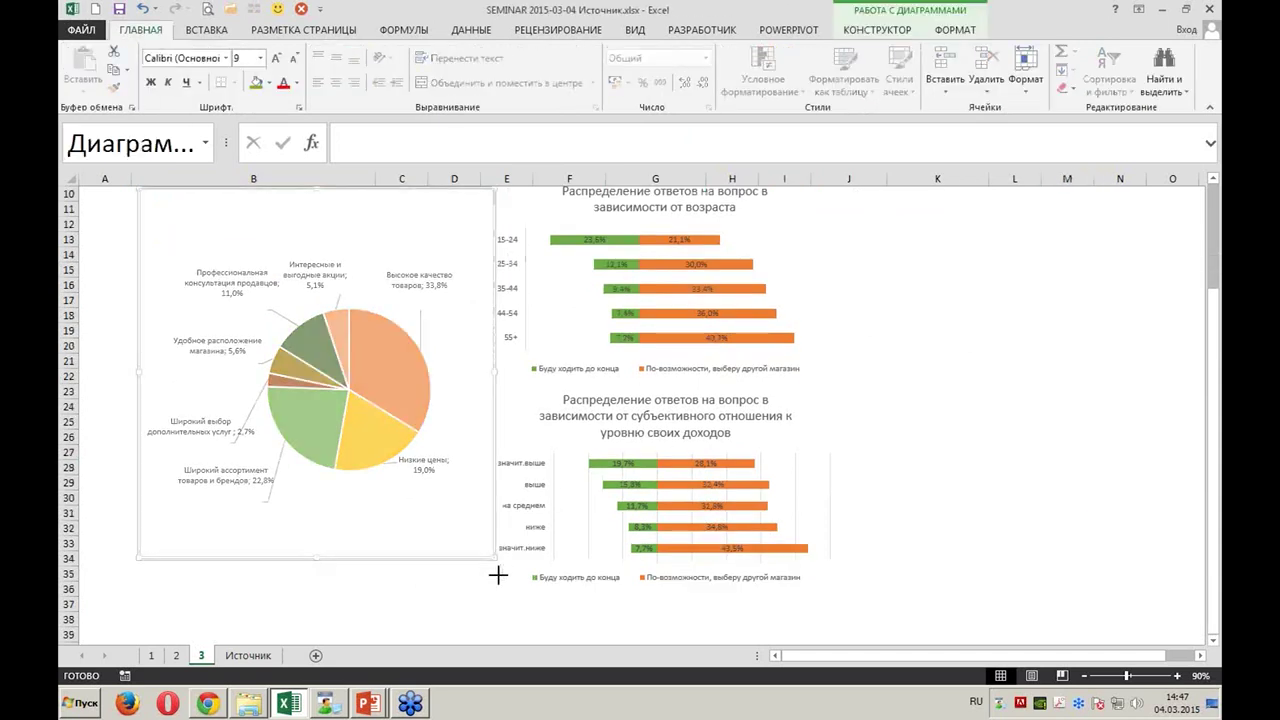
pyautogui.click(1014, 479)
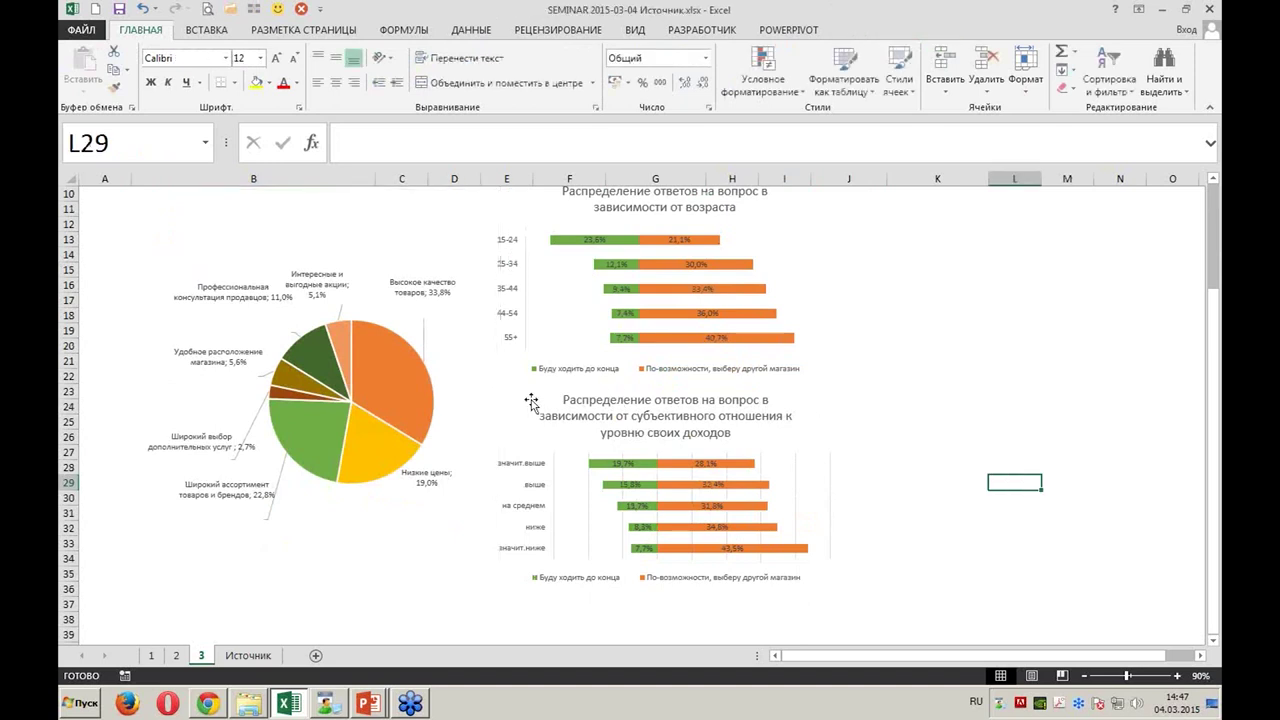
pyautogui.scroll(1, 867, 446)
pyautogui.scroll(1, 335, 287)
# Add a pie chart title linked to B1, 'Поведение покупателя. Причины выбора магазина'
pyautogui.click(335, 287)
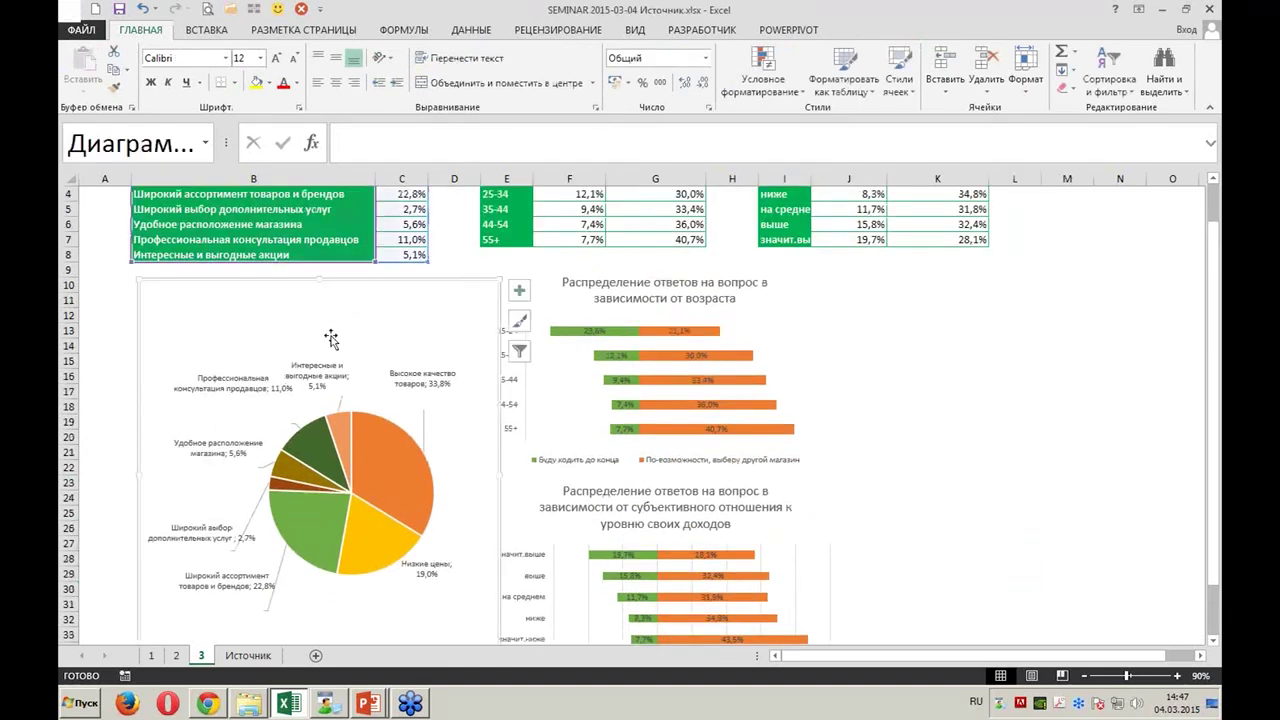
pyautogui.click(519, 290)
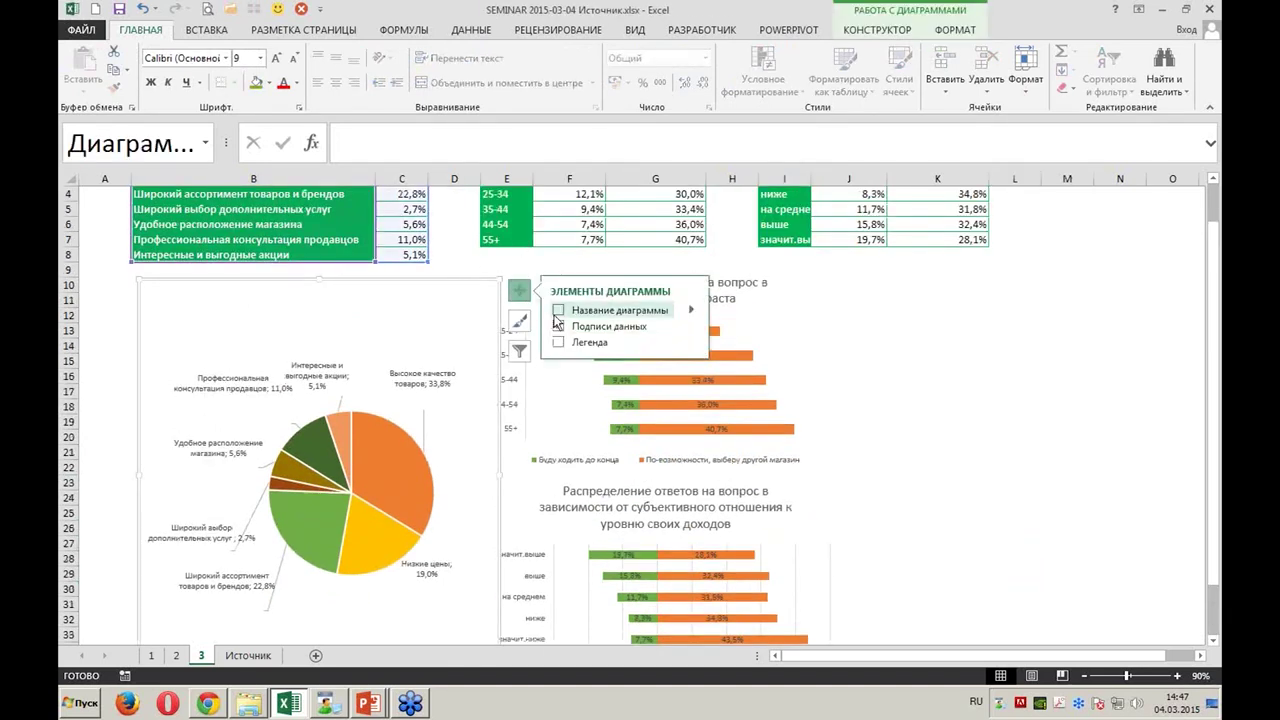
pyautogui.click(558, 310)
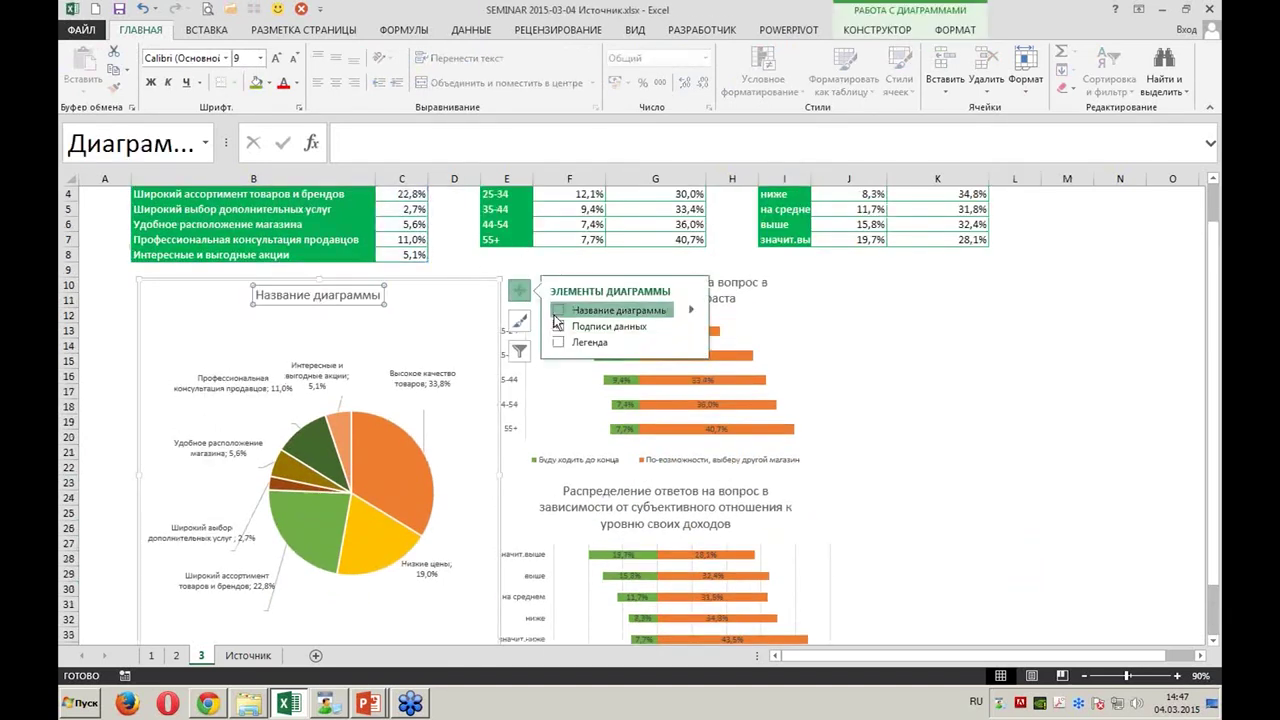
pyautogui.click(310, 302)
pyautogui.click(308, 300)
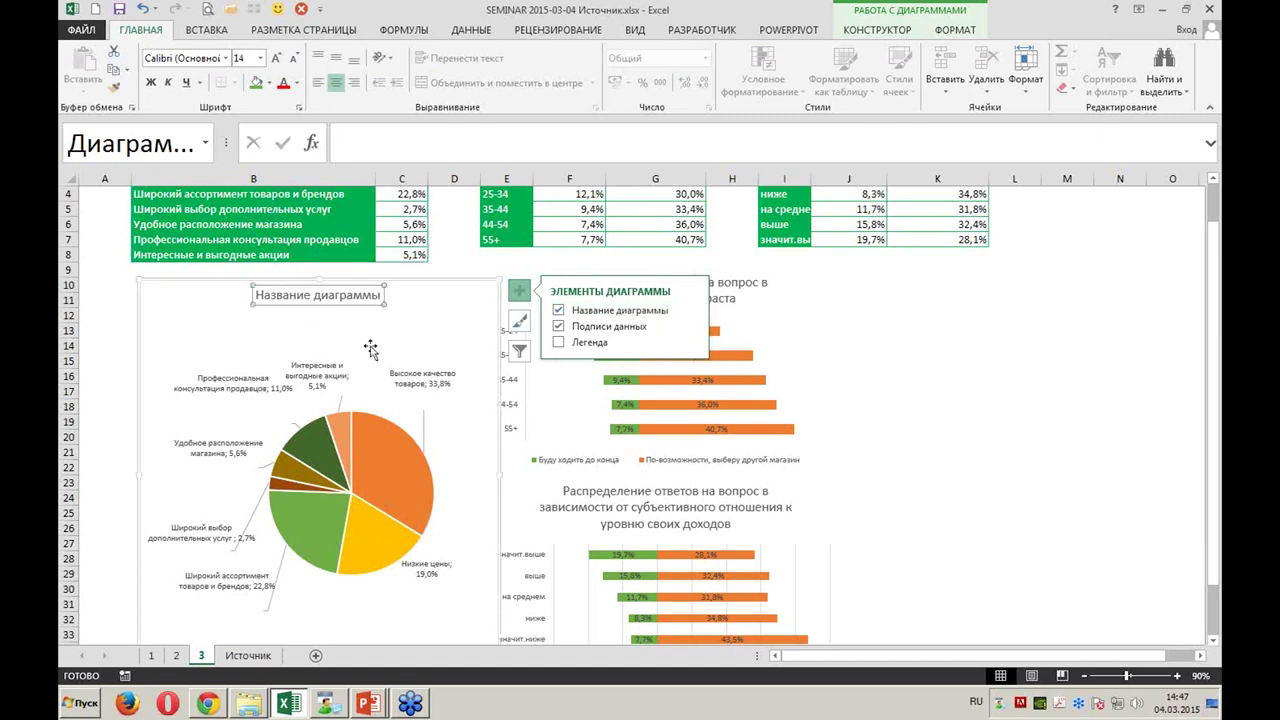
pyautogui.write('=')
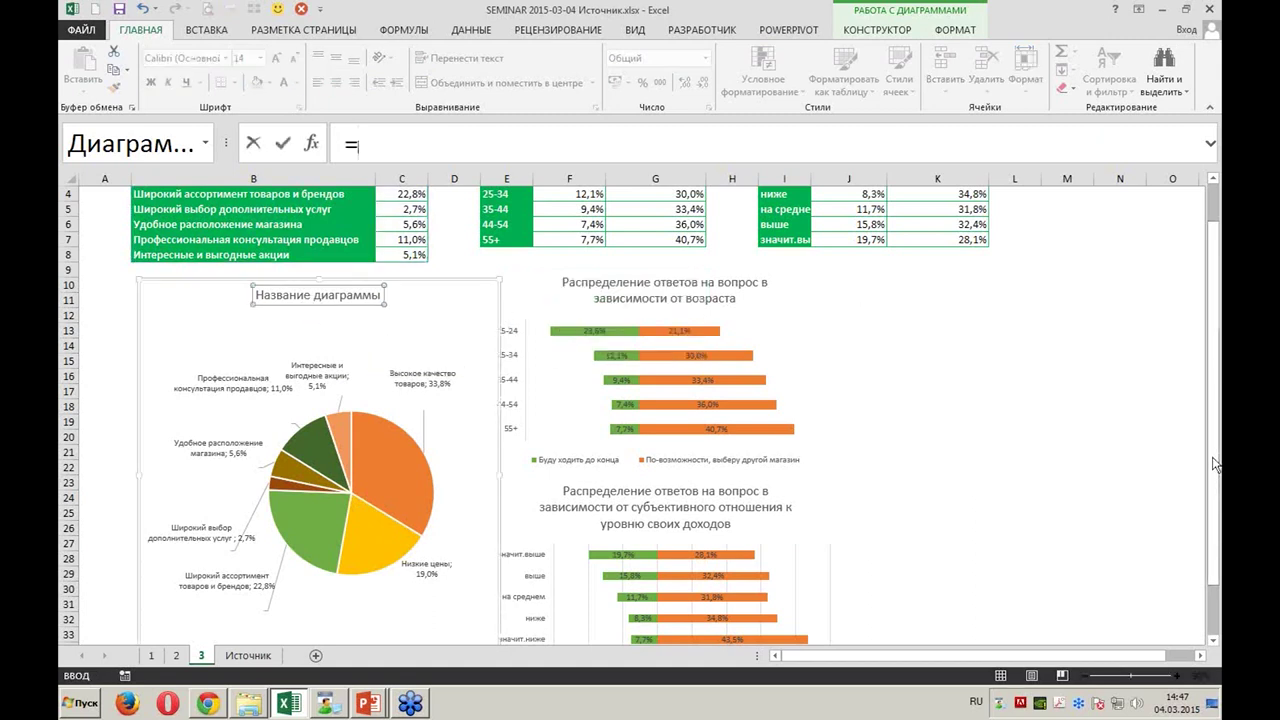
pyautogui.scroll(1, 800, 380)
pyautogui.click(207, 220)
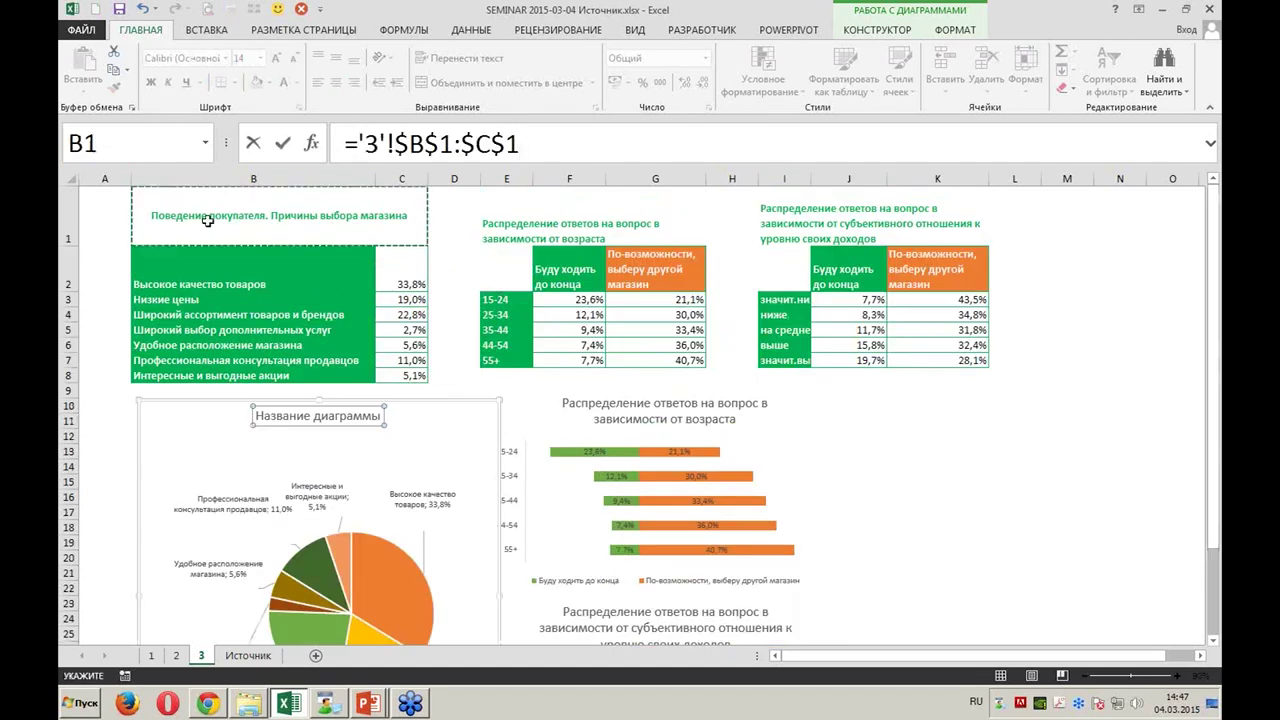
pyautogui.press('Return')
pyautogui.scroll(-1, 1000, 469)
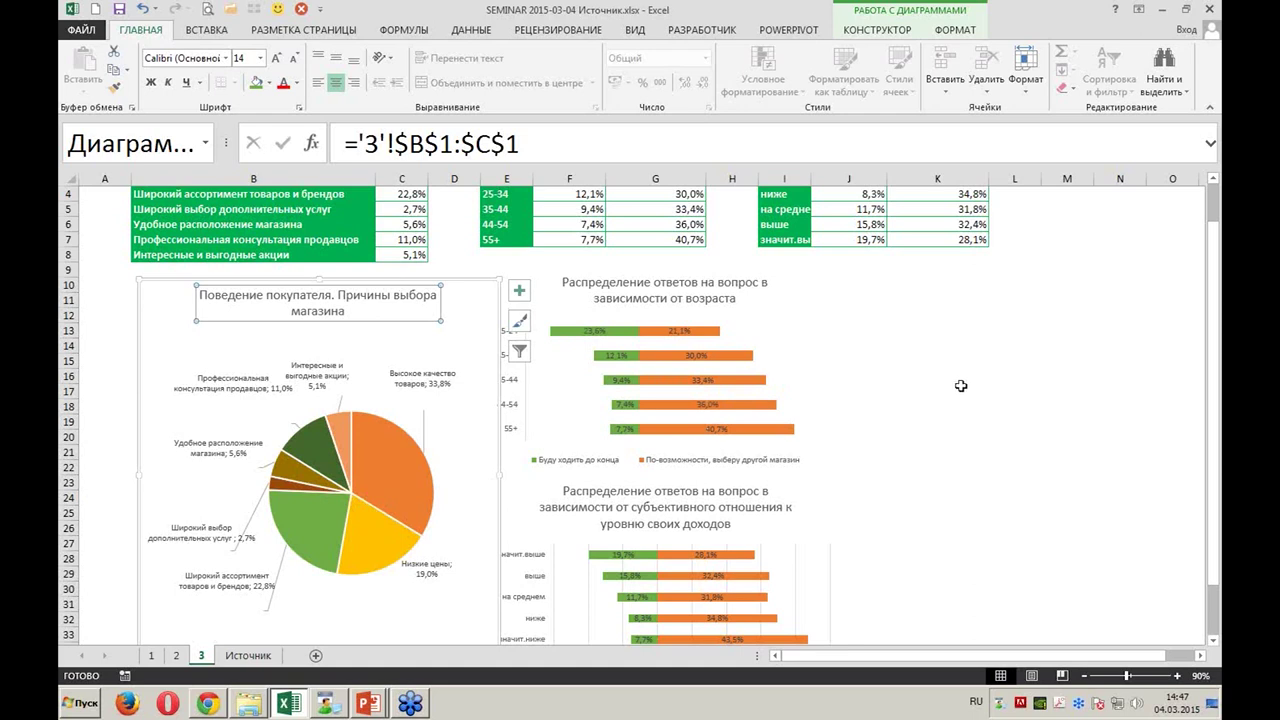
pyautogui.scroll(-1, 960, 385)
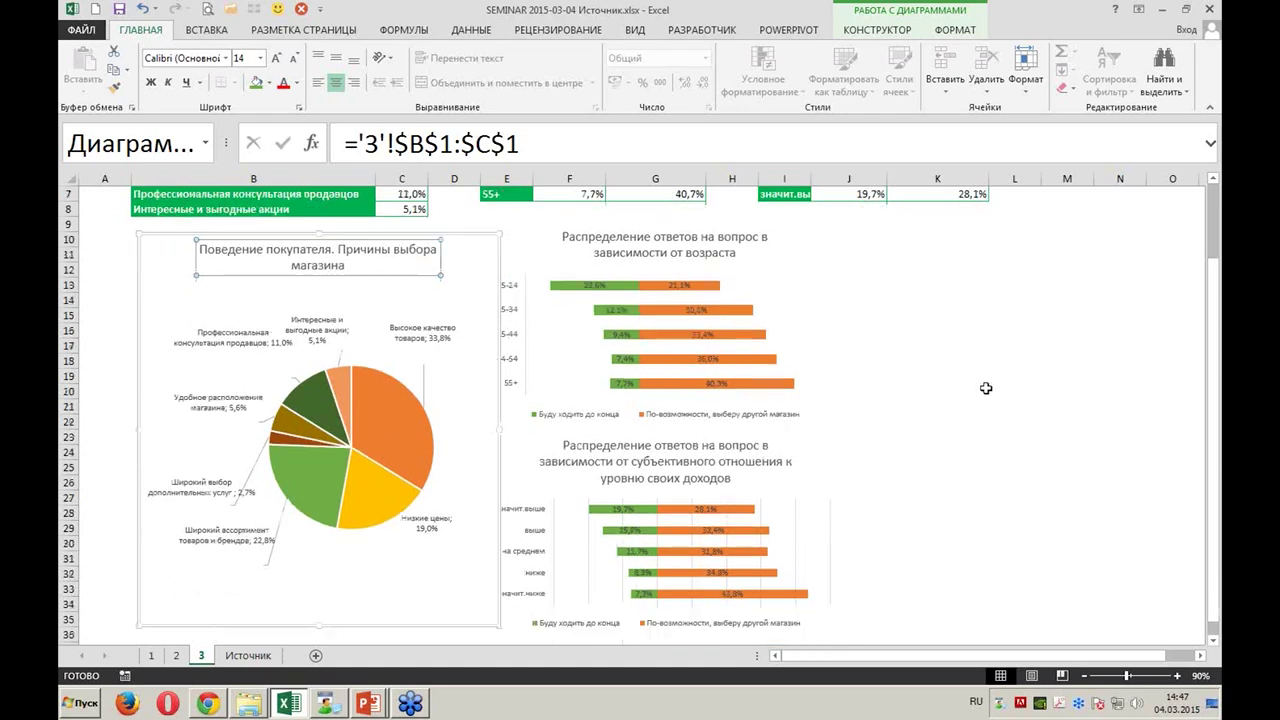
pyautogui.click(895, 376)
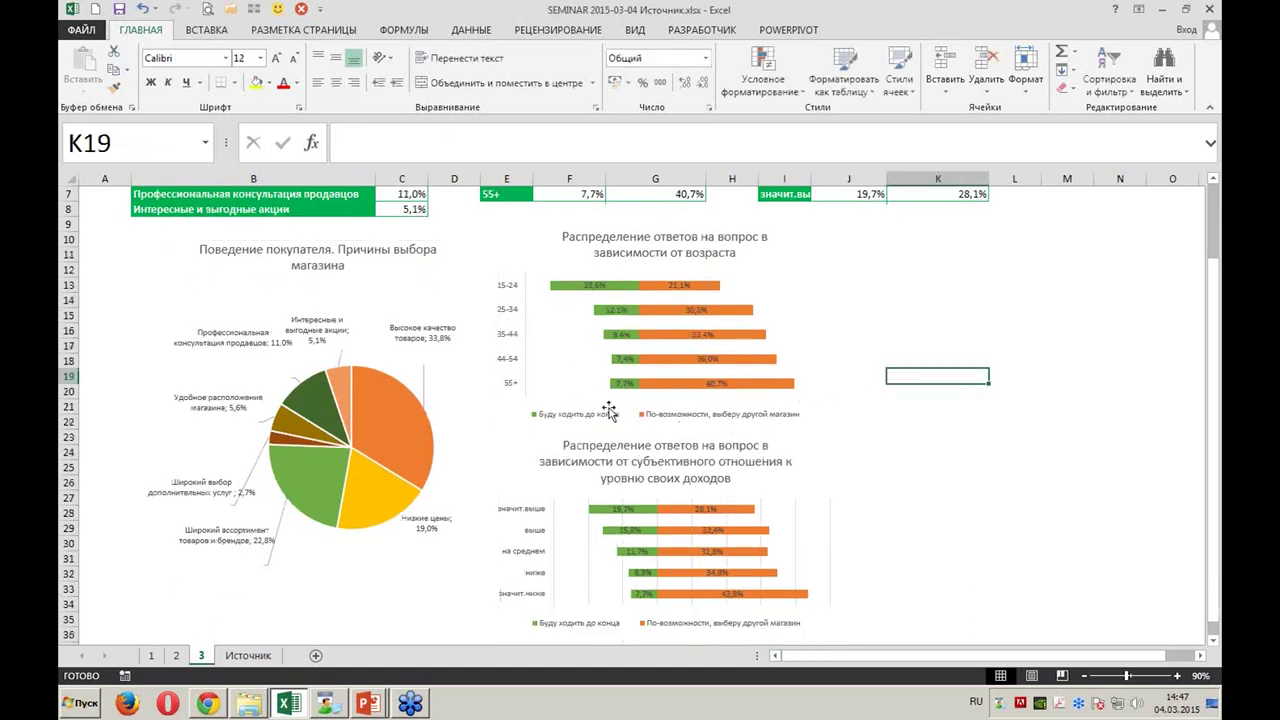
# Delete the legend from the income-level bar chart
pyautogui.scroll(-1, 921, 435)
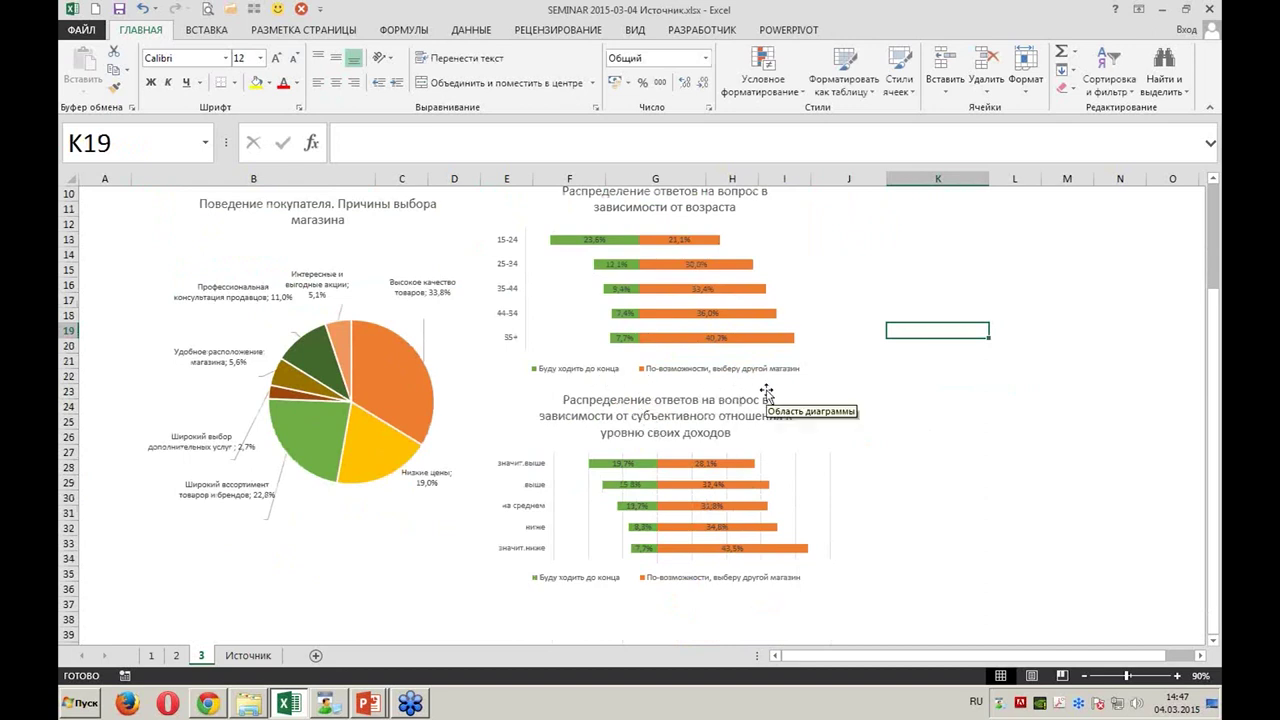
pyautogui.click(716, 584)
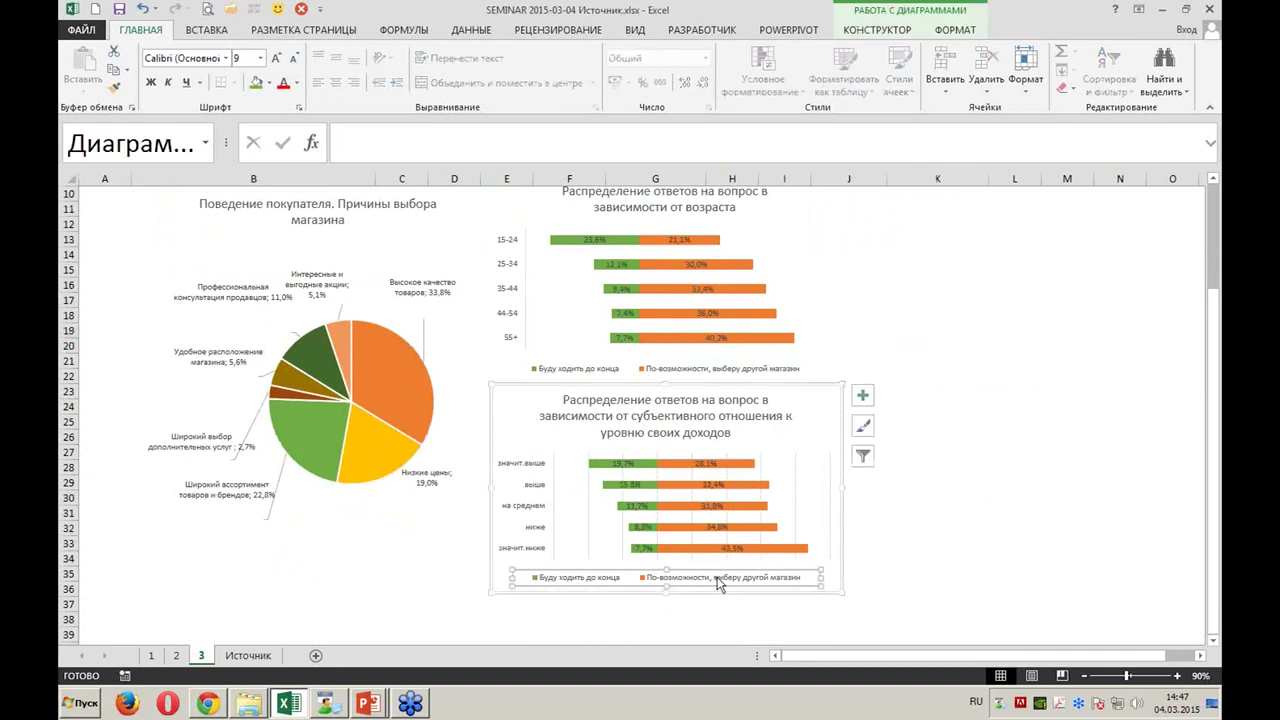
pyautogui.press('Delete')
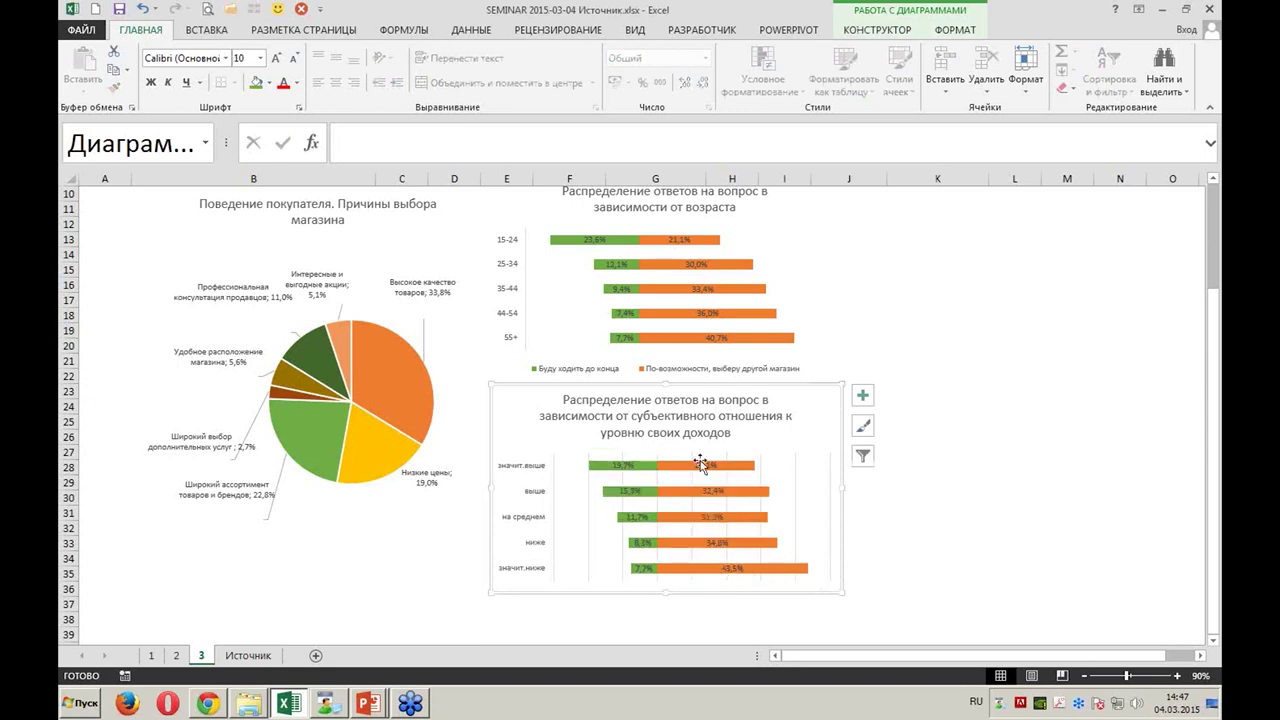
# Increase the age chart's legend font size to 10 points
pyautogui.click(672, 370)
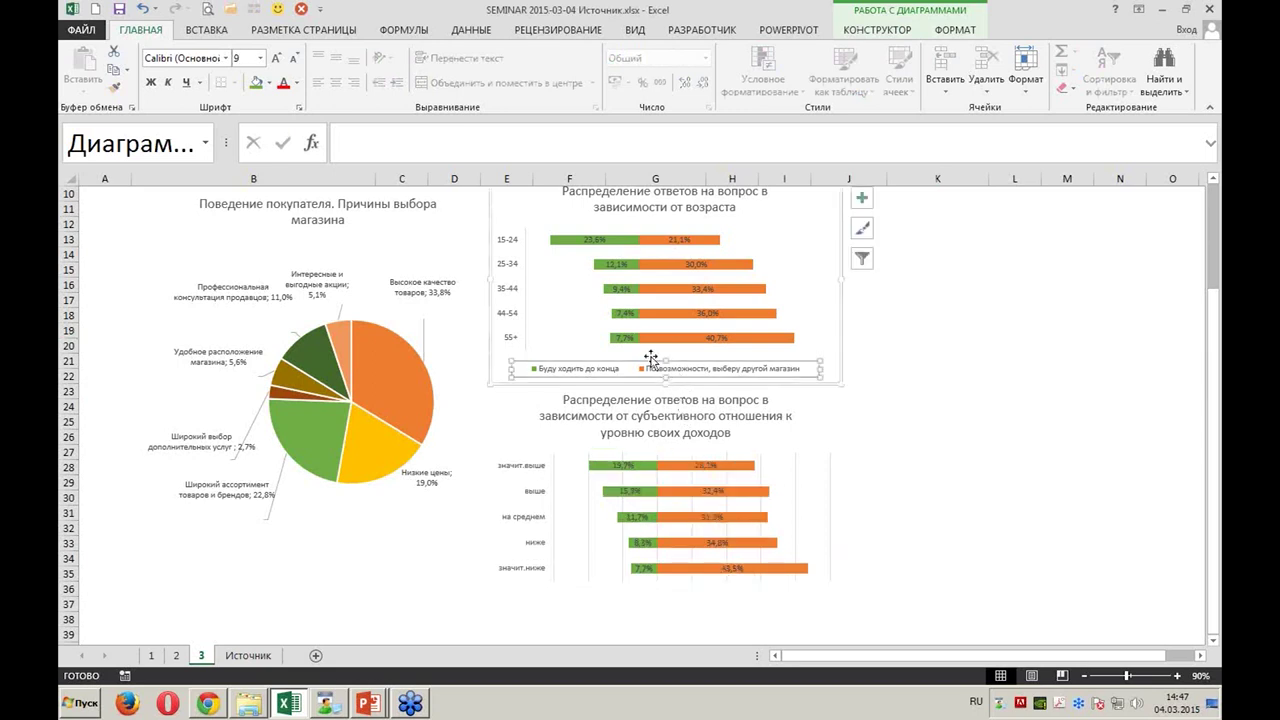
pyautogui.click(277, 58)
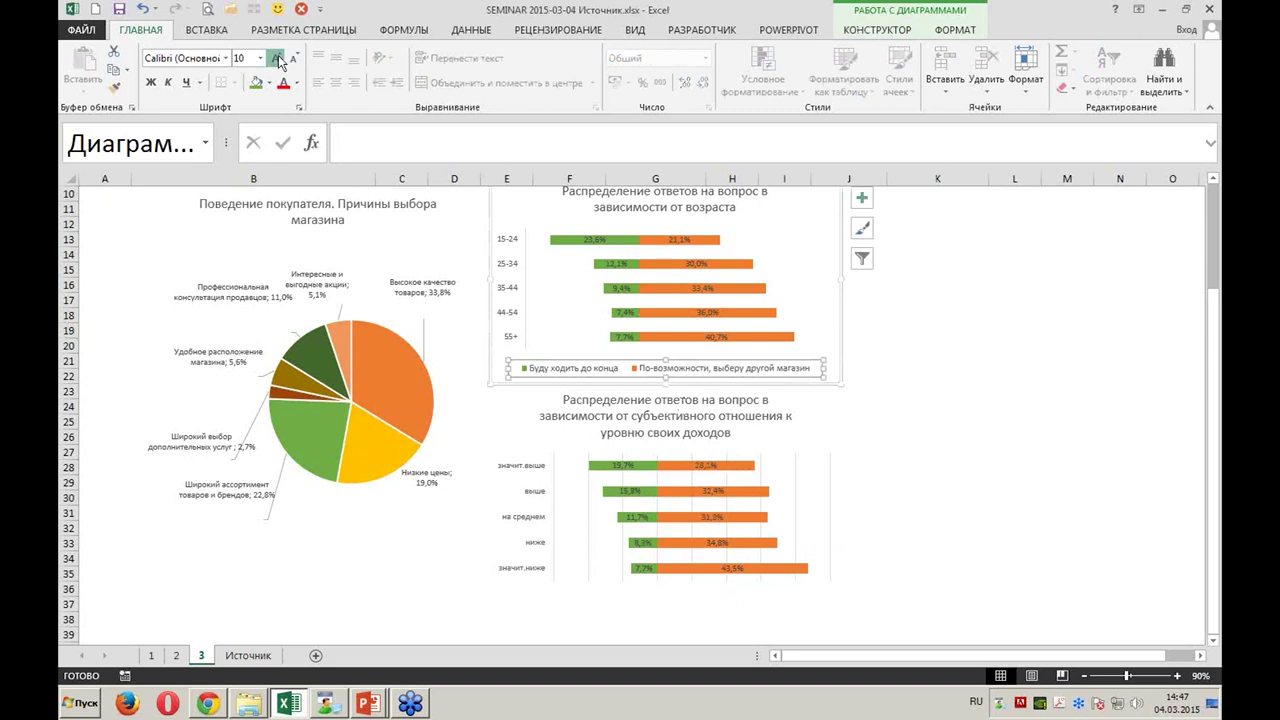
pyautogui.click(940, 482)
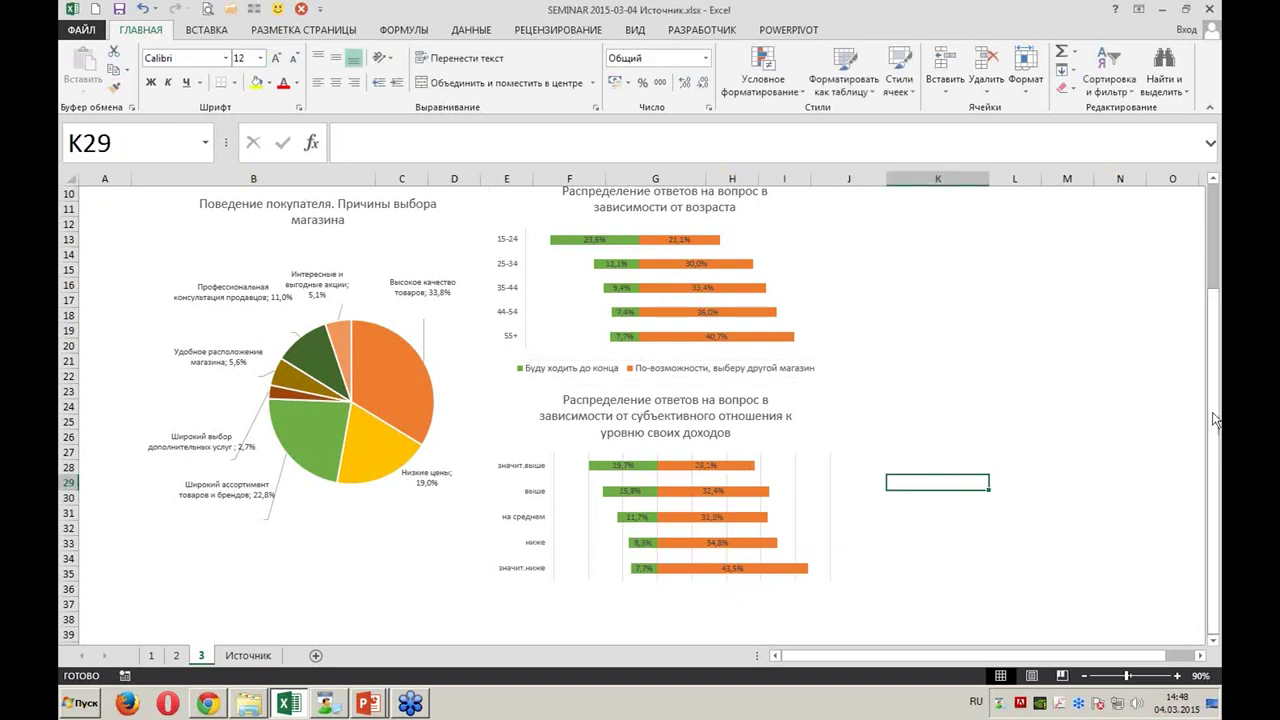
pyautogui.moveTo(1216, 420); pyautogui.dragTo(1217, 412)
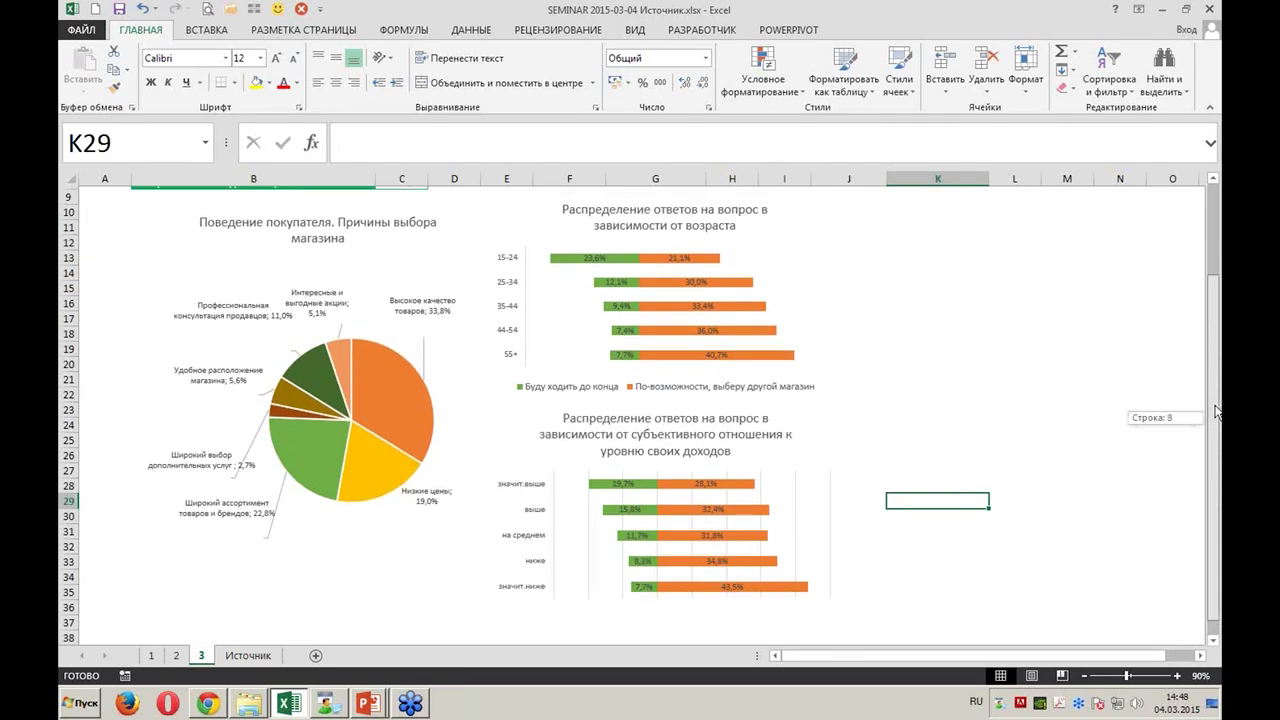
pyautogui.click(1175, 603)
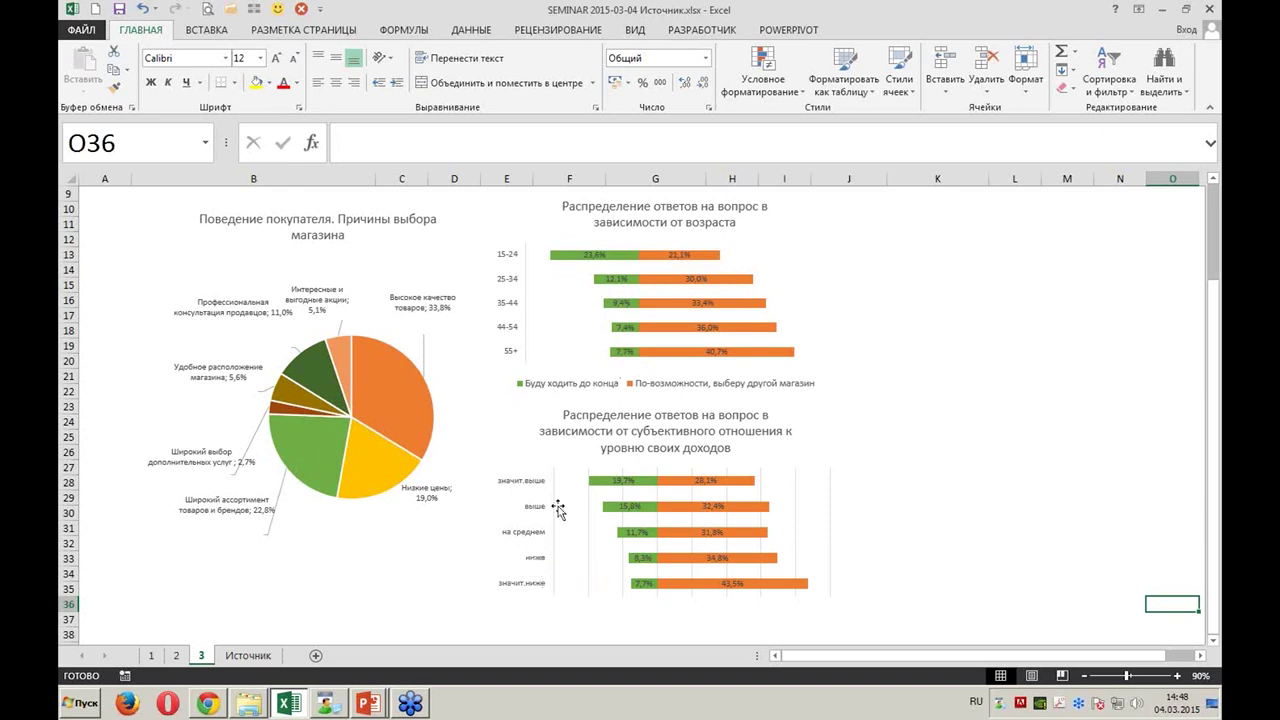
pyautogui.click(1216, 505)
pyautogui.moveTo(1216, 505); pyautogui.dragTo(1216, 501)
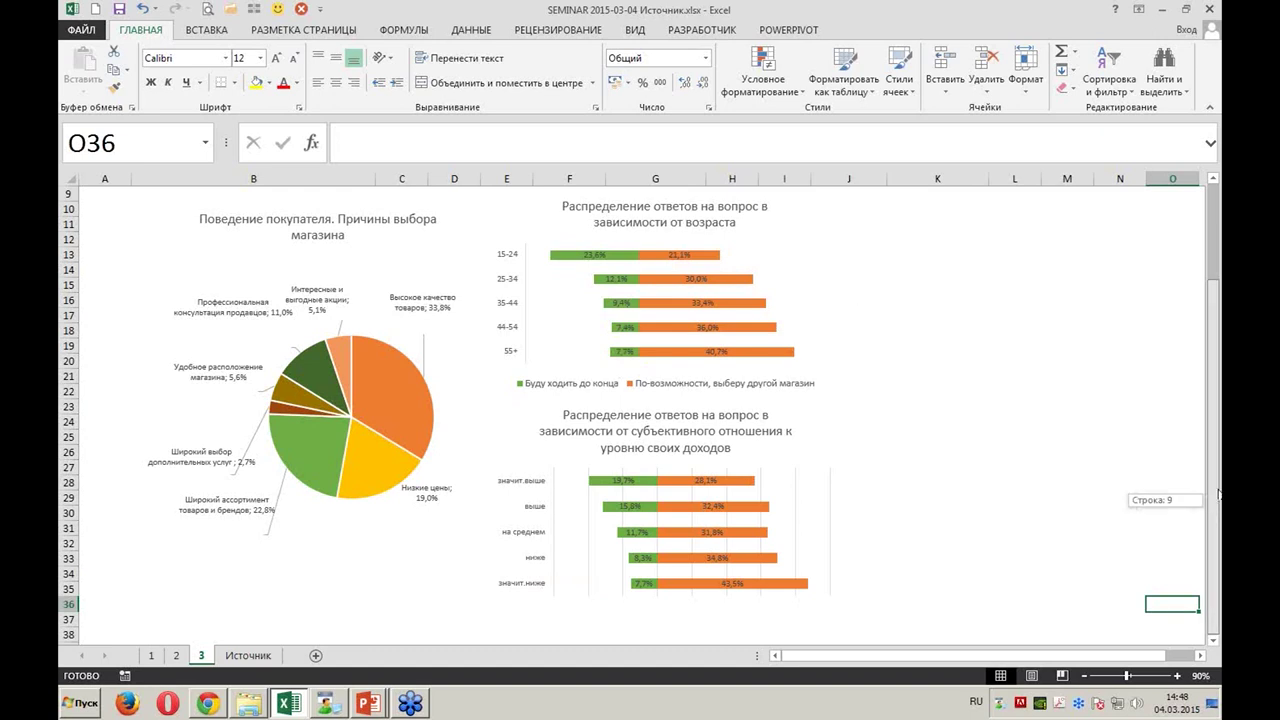
pyautogui.scroll(3, 673, 319)
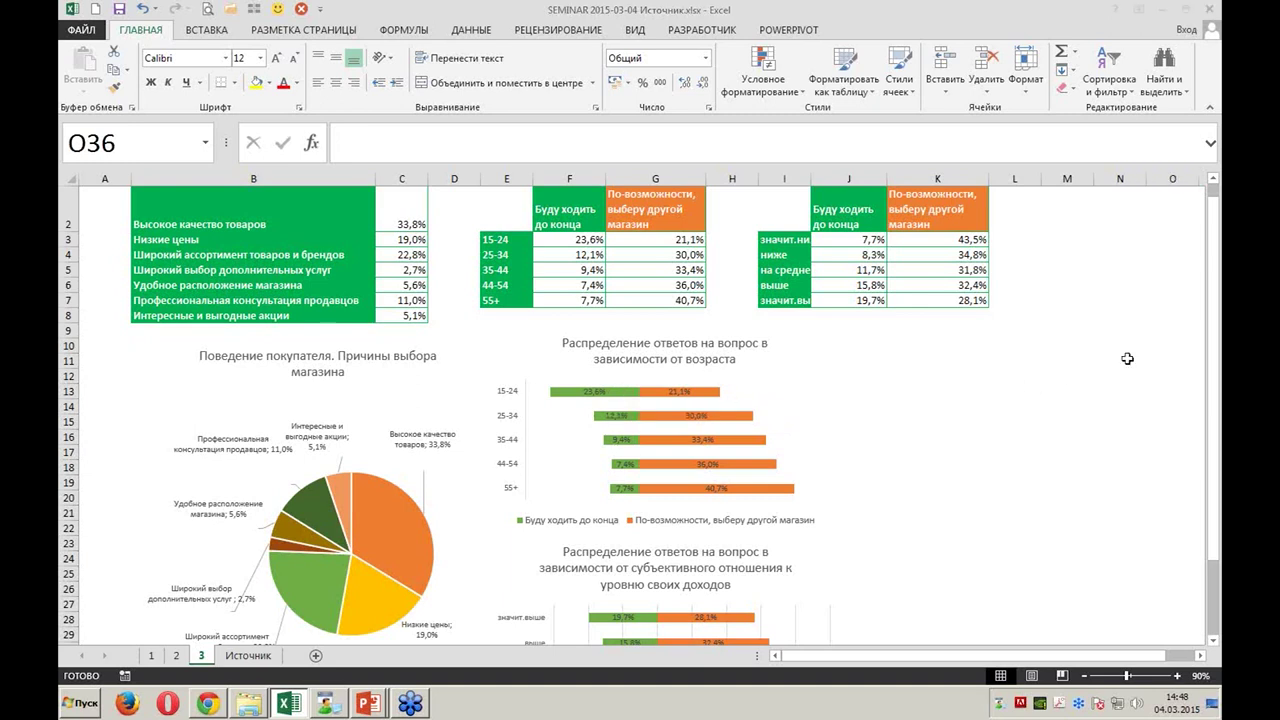
pyautogui.moveTo(946, 342); pyautogui.dragTo(962, 491)
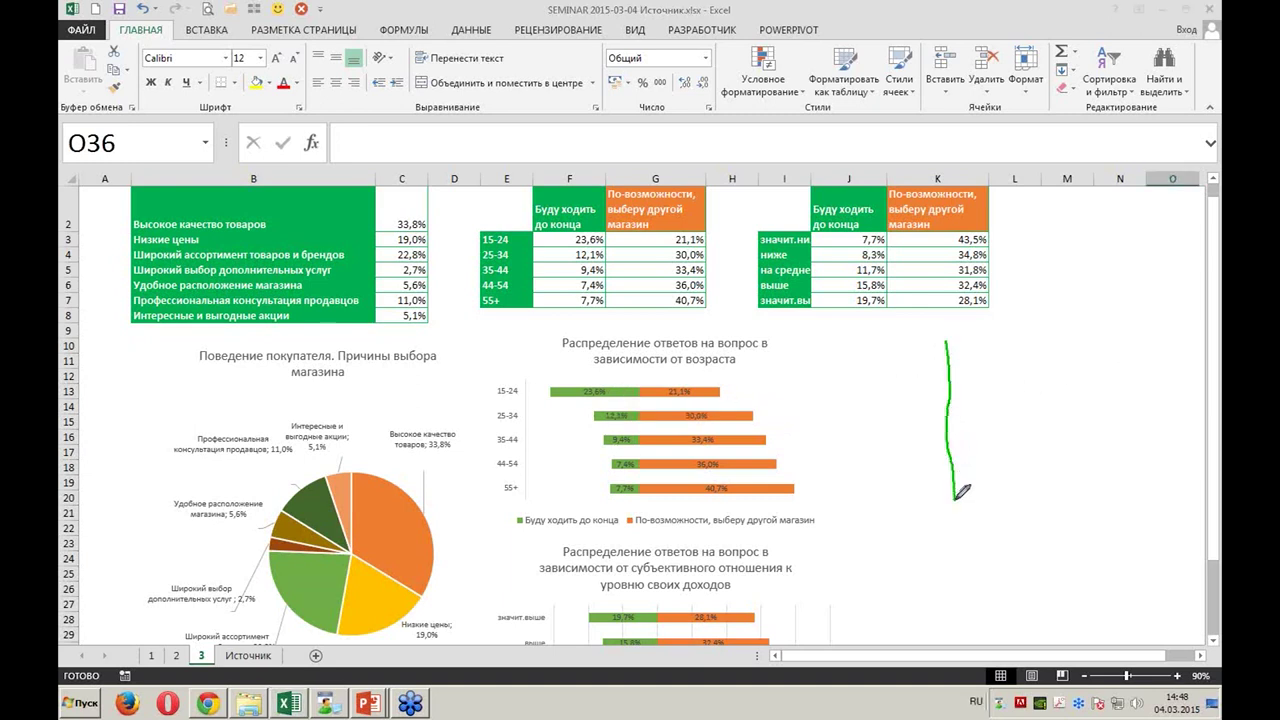
pyautogui.moveTo(946, 362)
pyautogui.mouseDown()
pyautogui.moveTo(914, 364)
pyautogui.moveTo(946, 380)
pyautogui.moveTo(870, 372)
pyautogui.moveTo(915, 380)
pyautogui.moveTo(815, 358)
pyautogui.moveTo(818, 380)
pyautogui.moveTo(900, 380)
pyautogui.mouseUp()
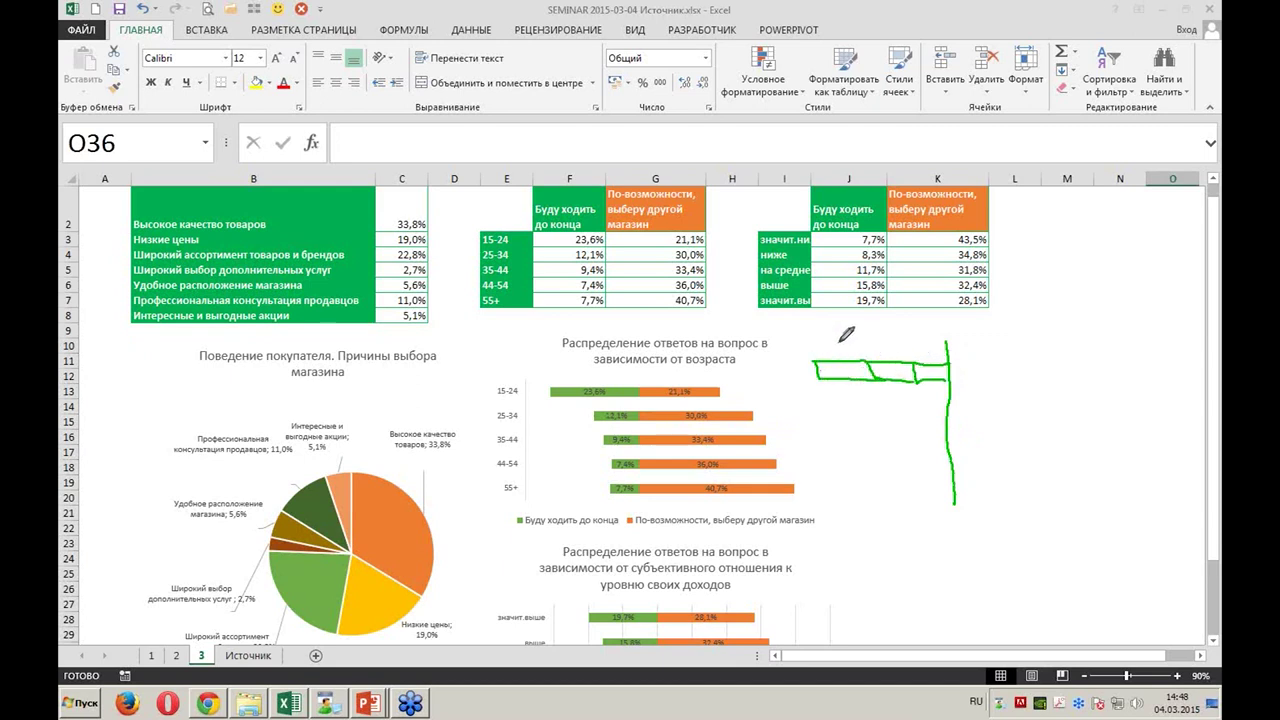
pyautogui.moveTo(858, 332); pyautogui.dragTo(883, 346)
pyautogui.moveTo(960, 366)
pyautogui.mouseDown()
pyautogui.moveTo(948, 366)
pyautogui.moveTo(985, 366)
pyautogui.moveTo(955, 378)
pyautogui.moveTo(987, 358)
pyautogui.moveTo(1012, 366)
pyautogui.moveTo(985, 379)
pyautogui.moveTo(1044, 363)
pyautogui.moveTo(1012, 380)
pyautogui.moveTo(1000, 354)
pyautogui.mouseUp()
pyautogui.click(1009, 352)
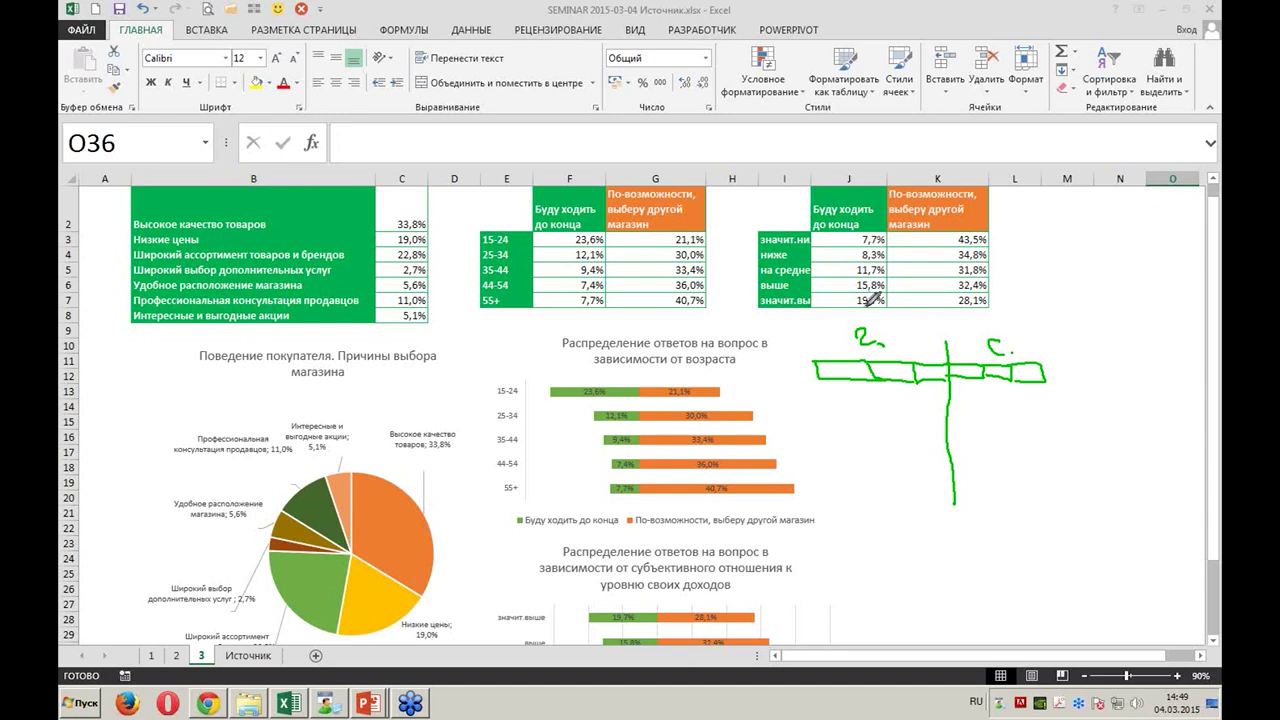
pyautogui.click(768, 390)
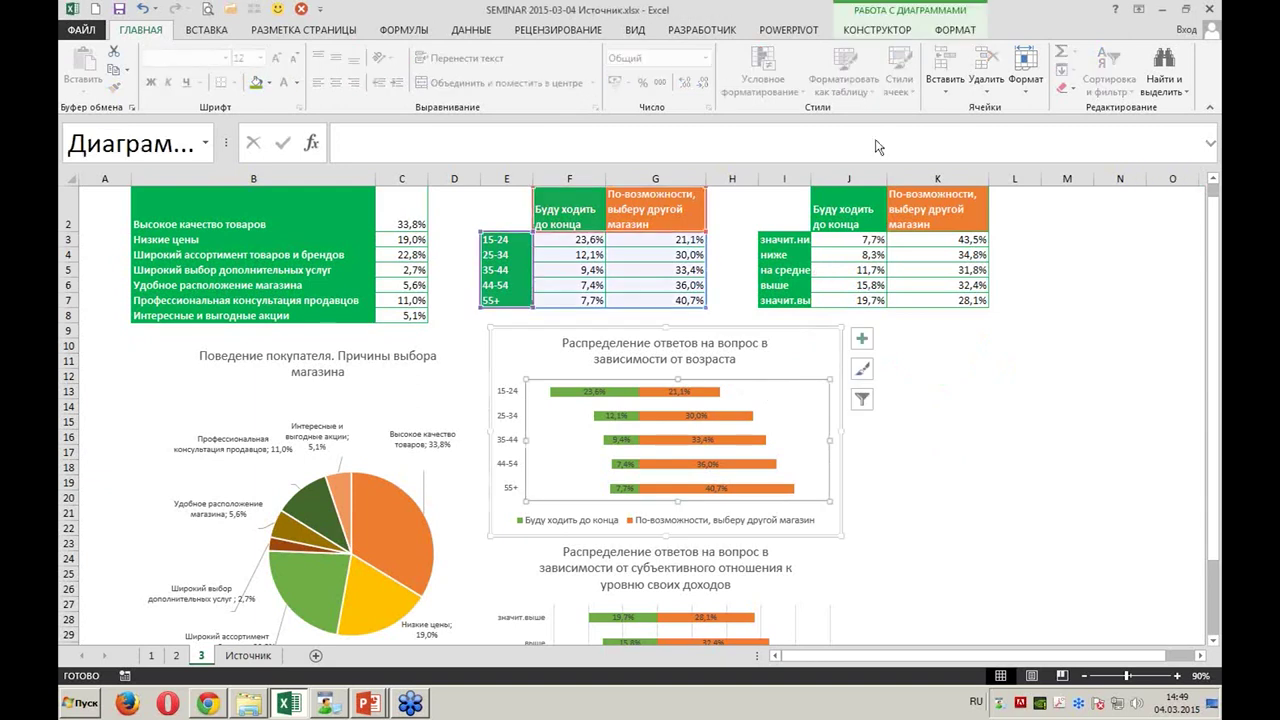
pyautogui.click(876, 30)
pyautogui.click(968, 72)
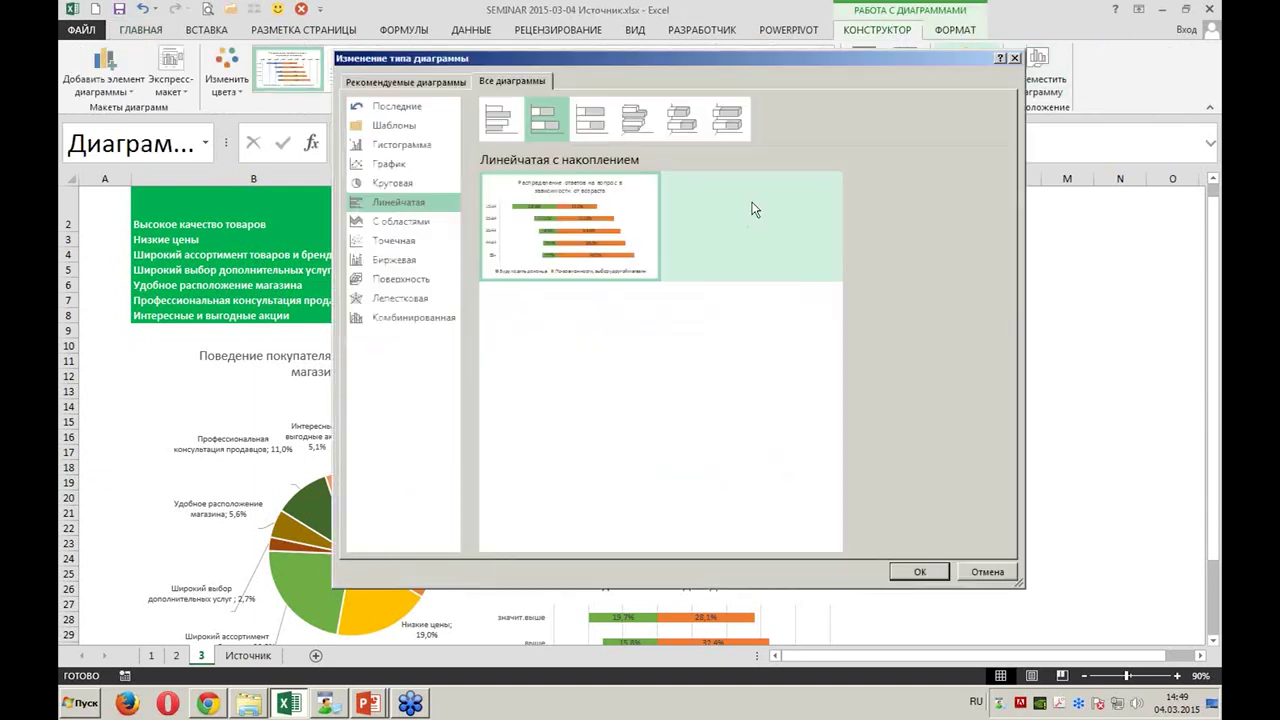
pyautogui.click(983, 570)
pyautogui.click(992, 560)
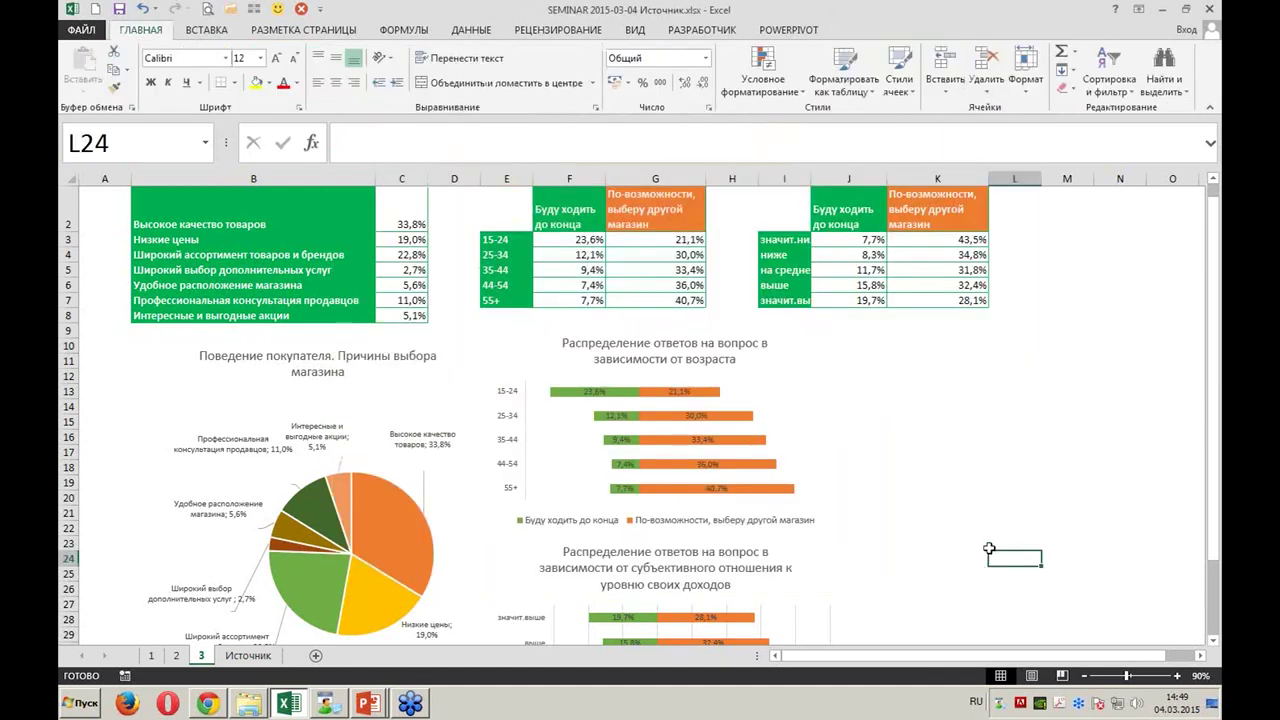
pyautogui.scroll(1, 1061, 517)
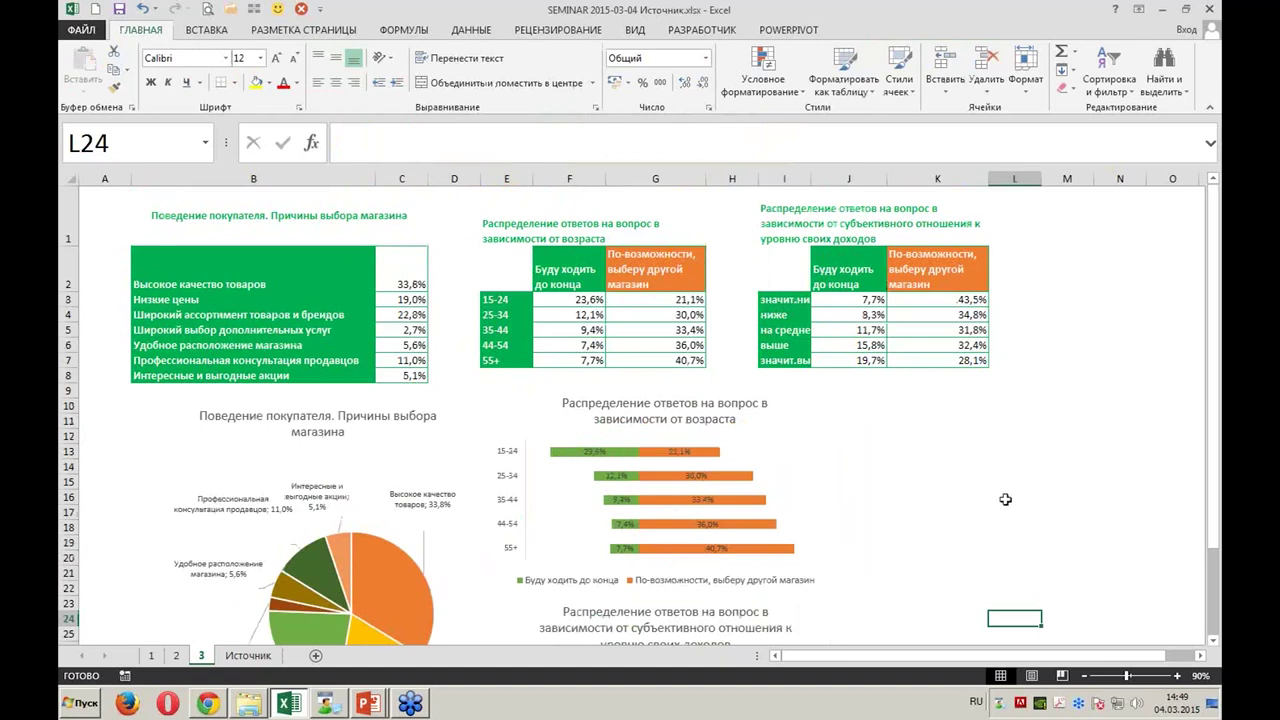
pyautogui.click(370, 703)
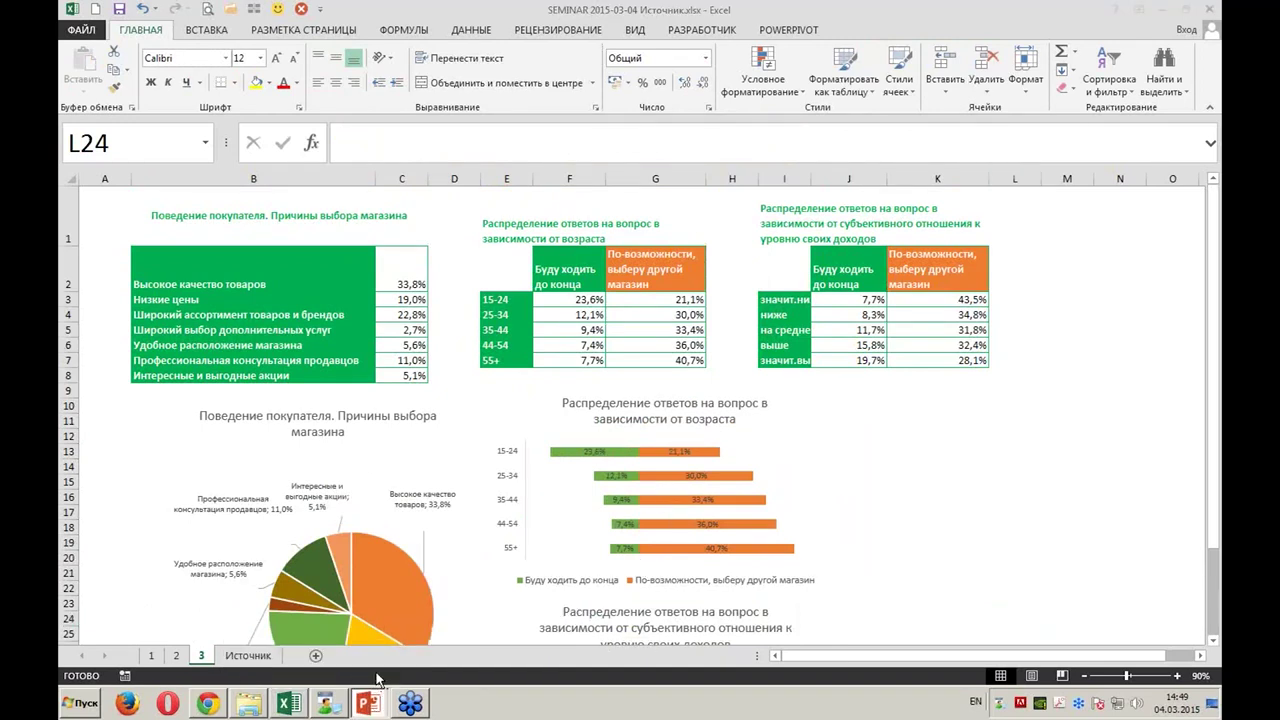
# Advance the PowerPoint slideshow to the PowerView slide 6, then switch back to the Excel workbook
pyautogui.press('Right')
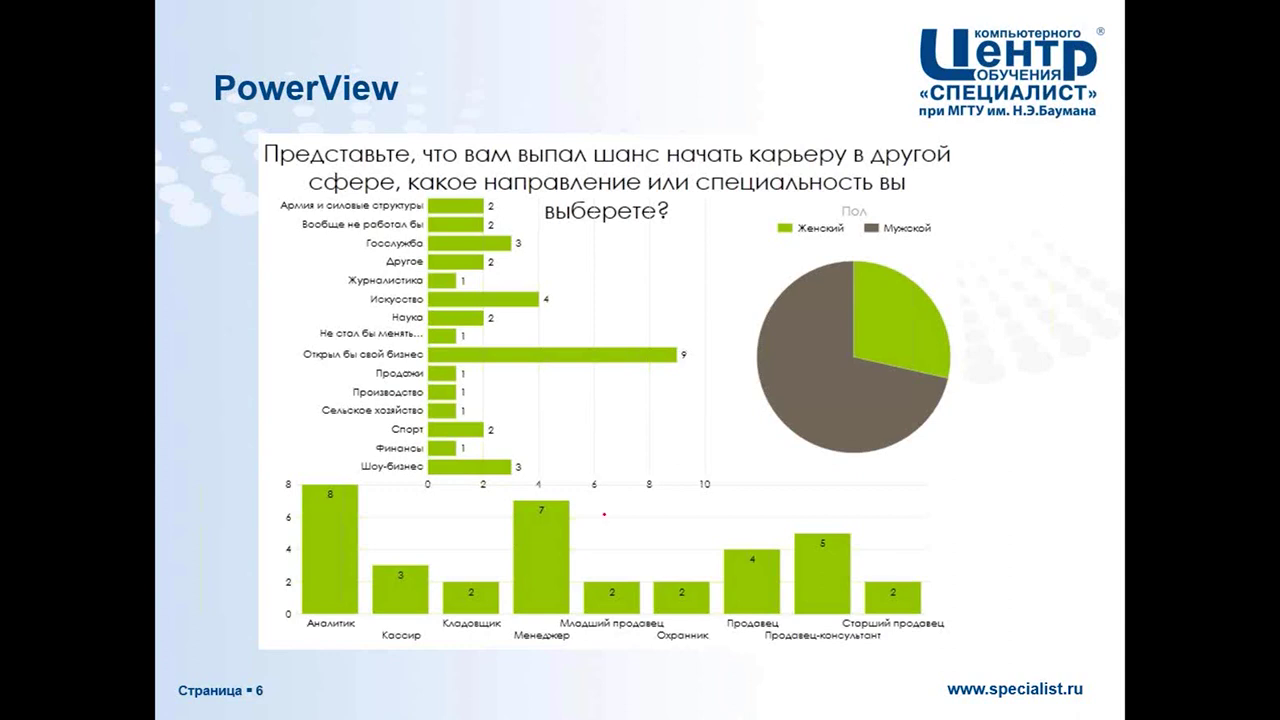
pyautogui.hotkey('alt', 'Tab')
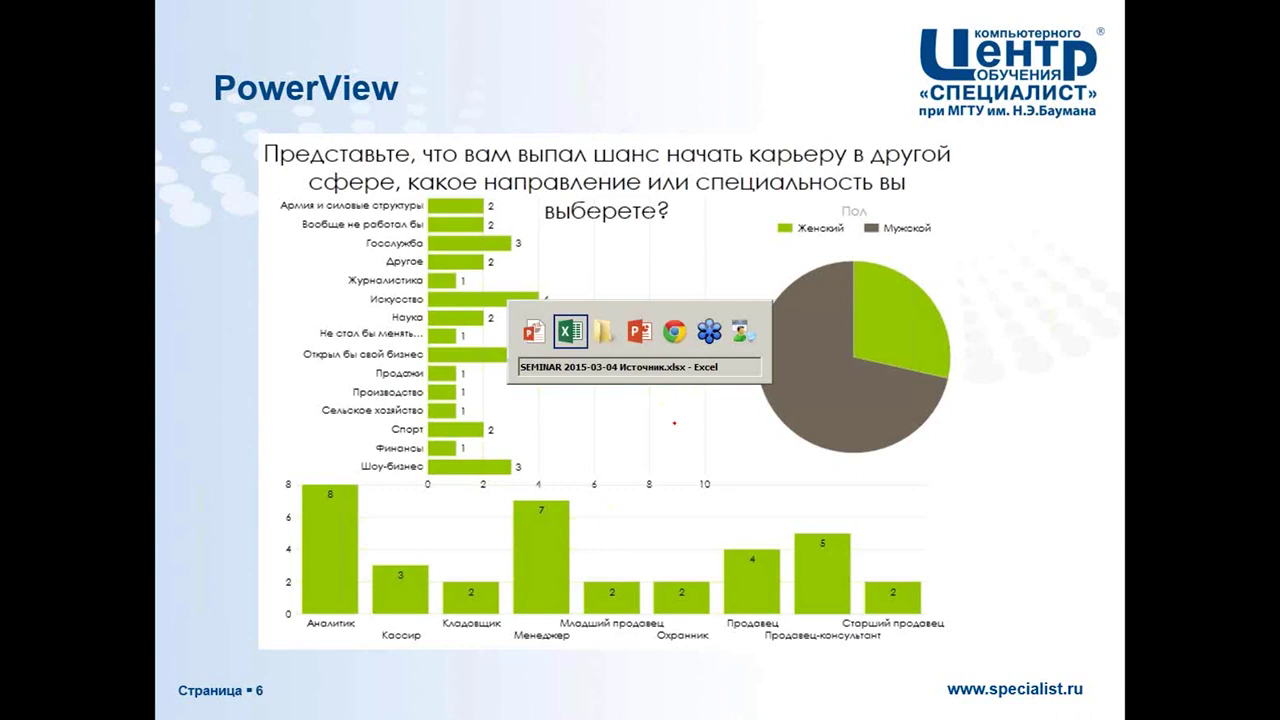
pyautogui.press('Escape')
pyautogui.hotkey('alt', 'Tab')
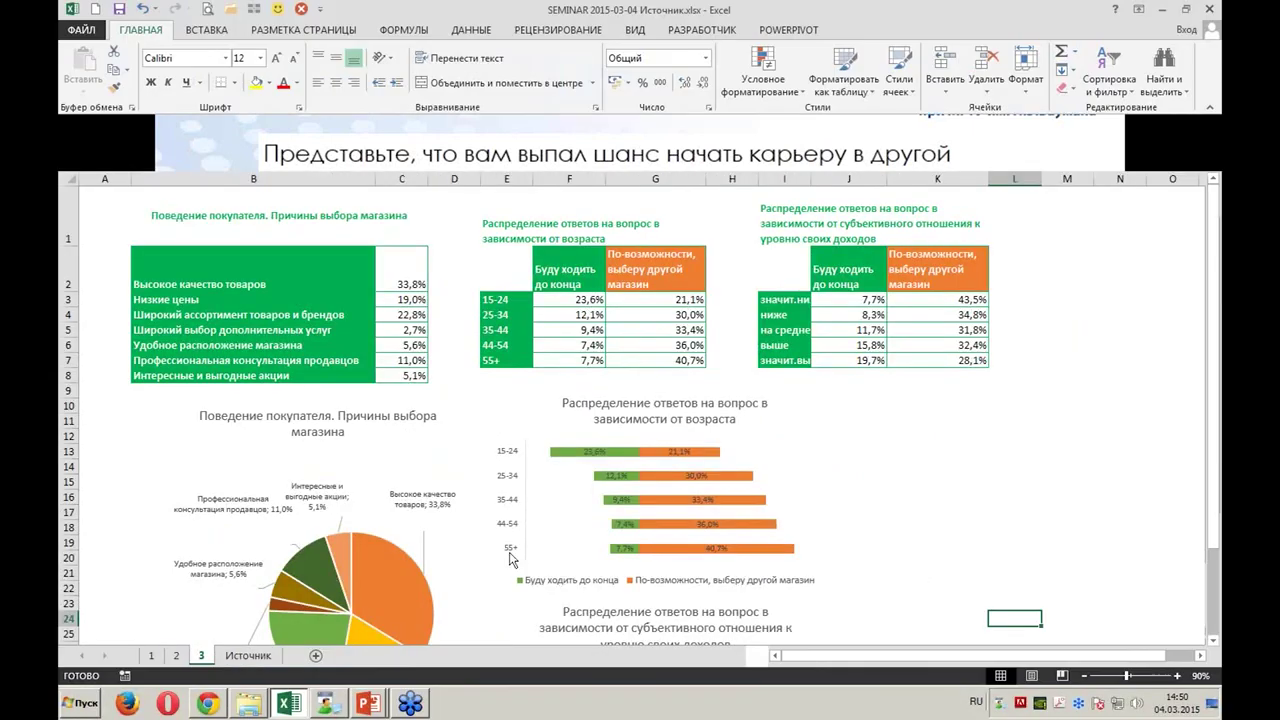
# On the Источник sheet, format the employee data A1:L36 as a table with a chosen style
pyautogui.click(265, 656)
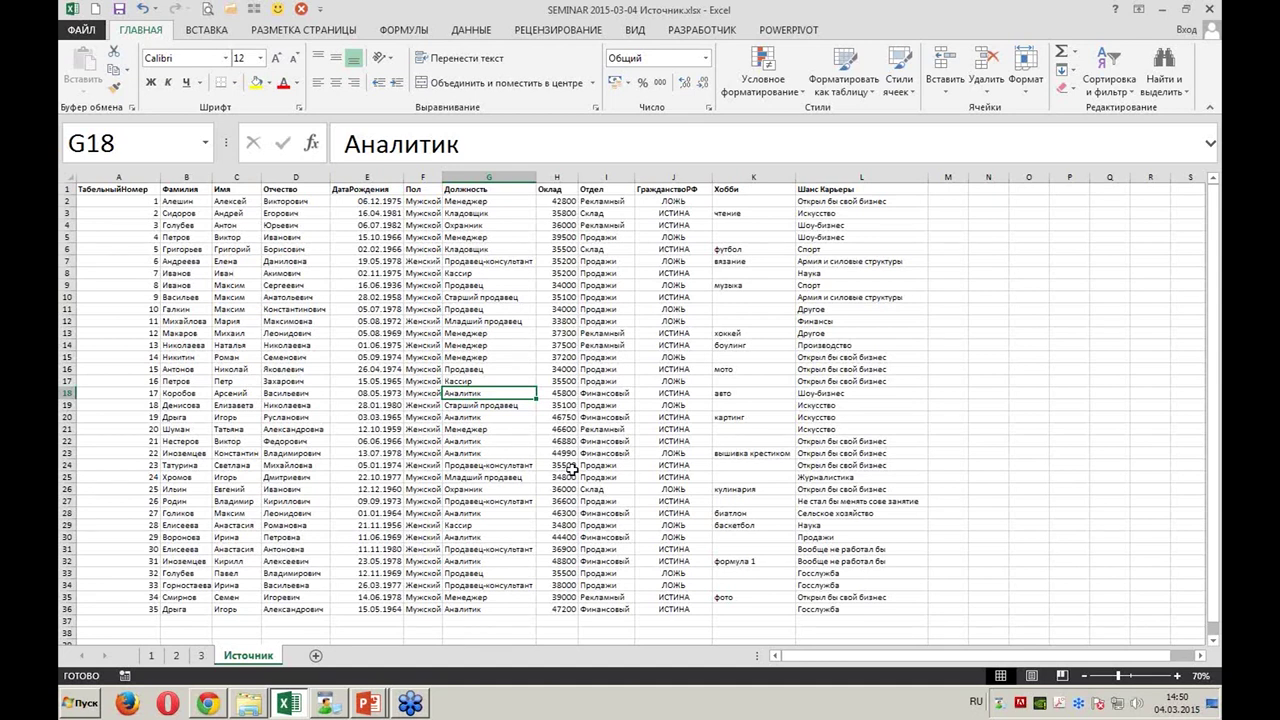
pyautogui.click(512, 319)
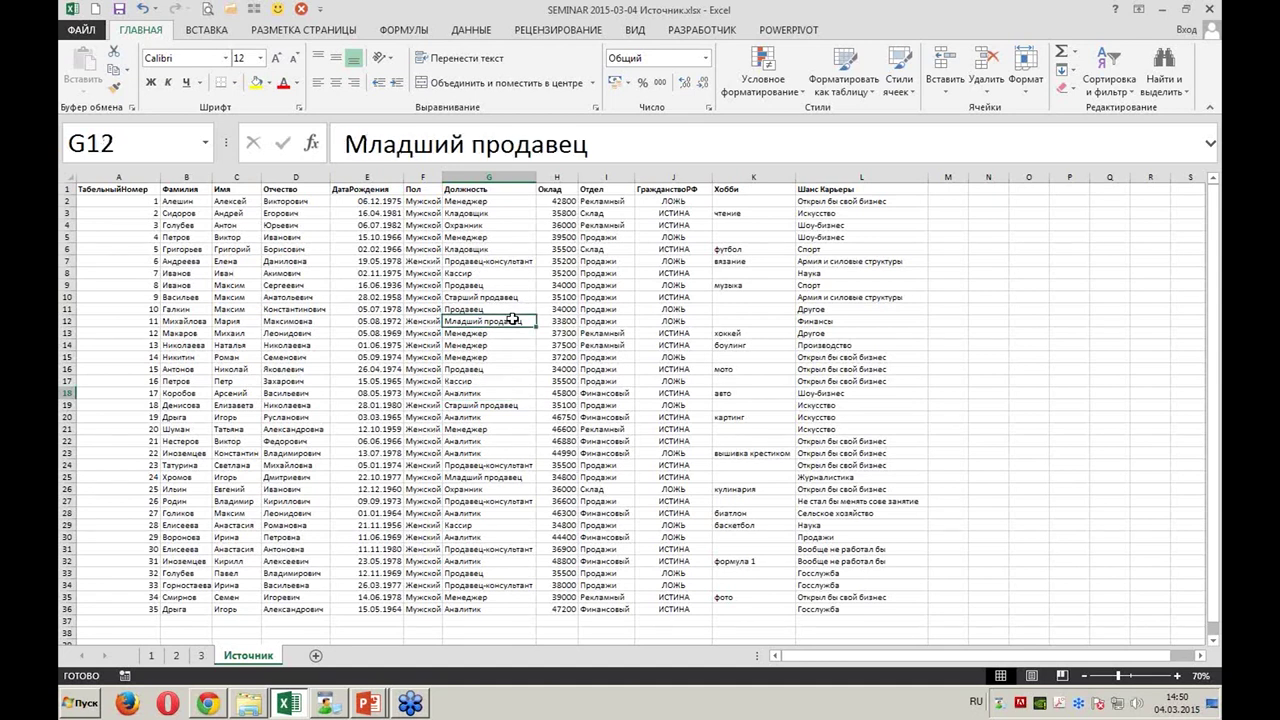
pyautogui.click(850, 88)
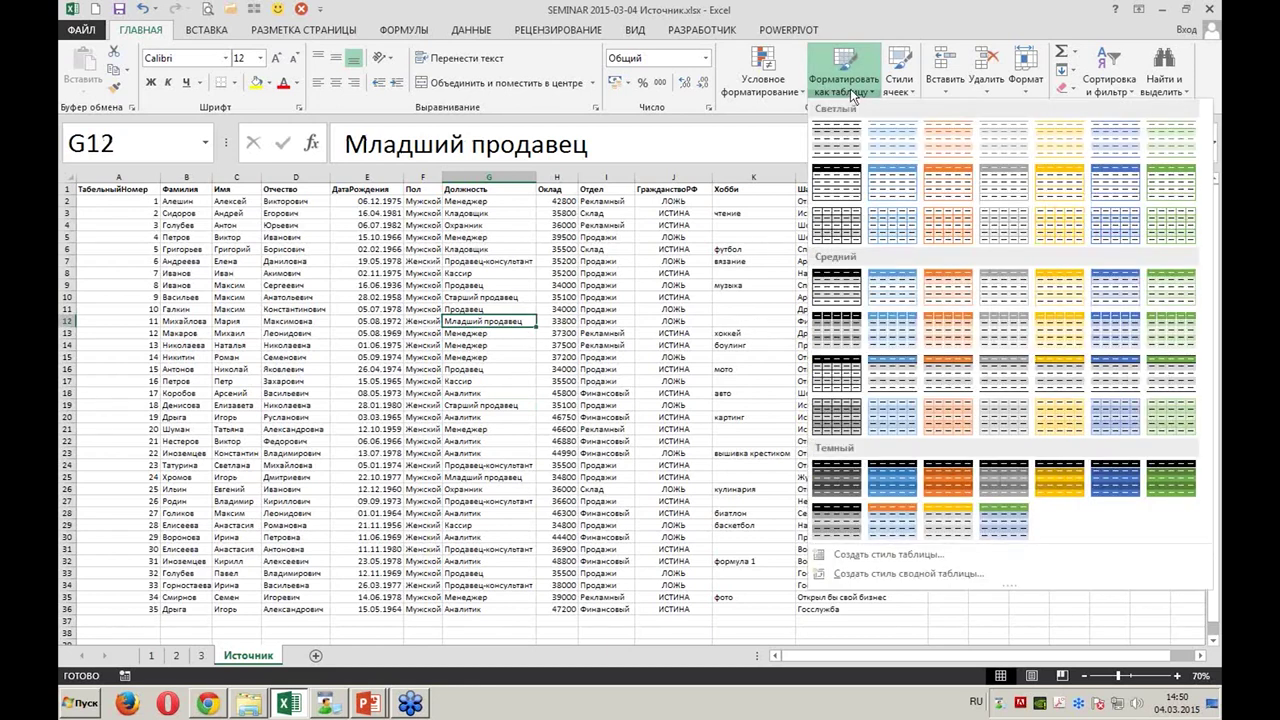
pyautogui.click(988, 335)
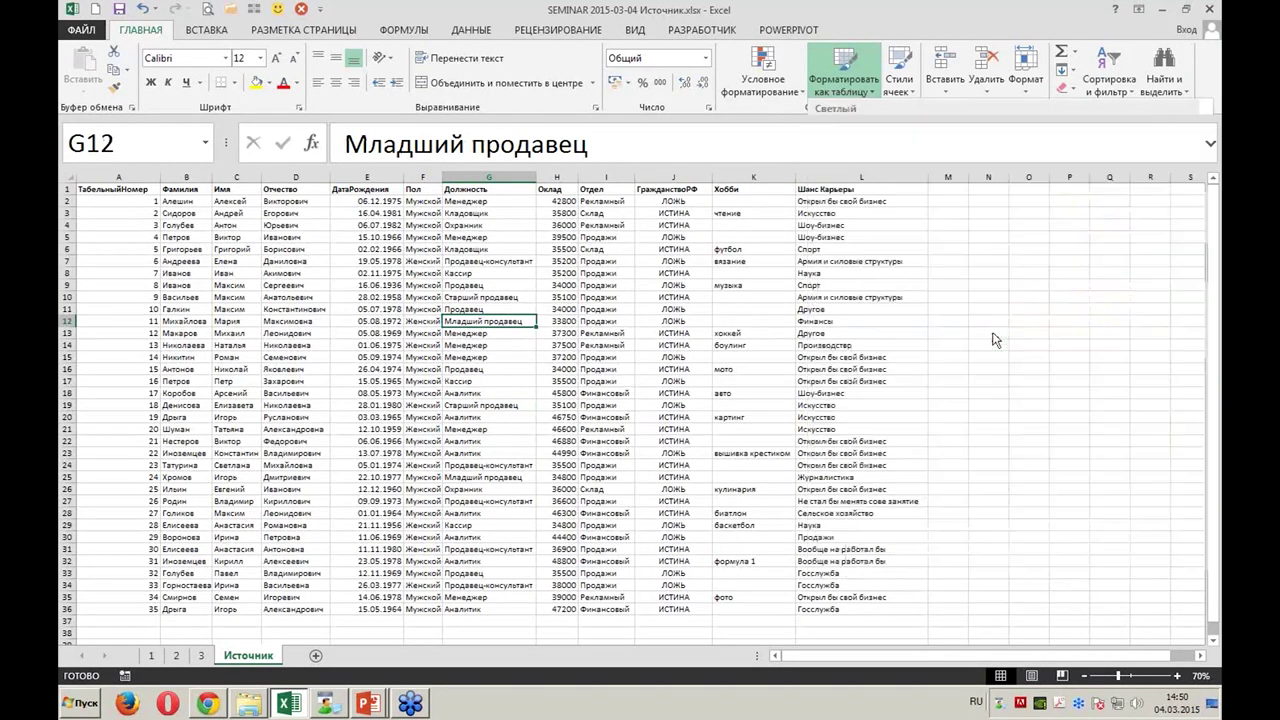
pyautogui.click(395, 441)
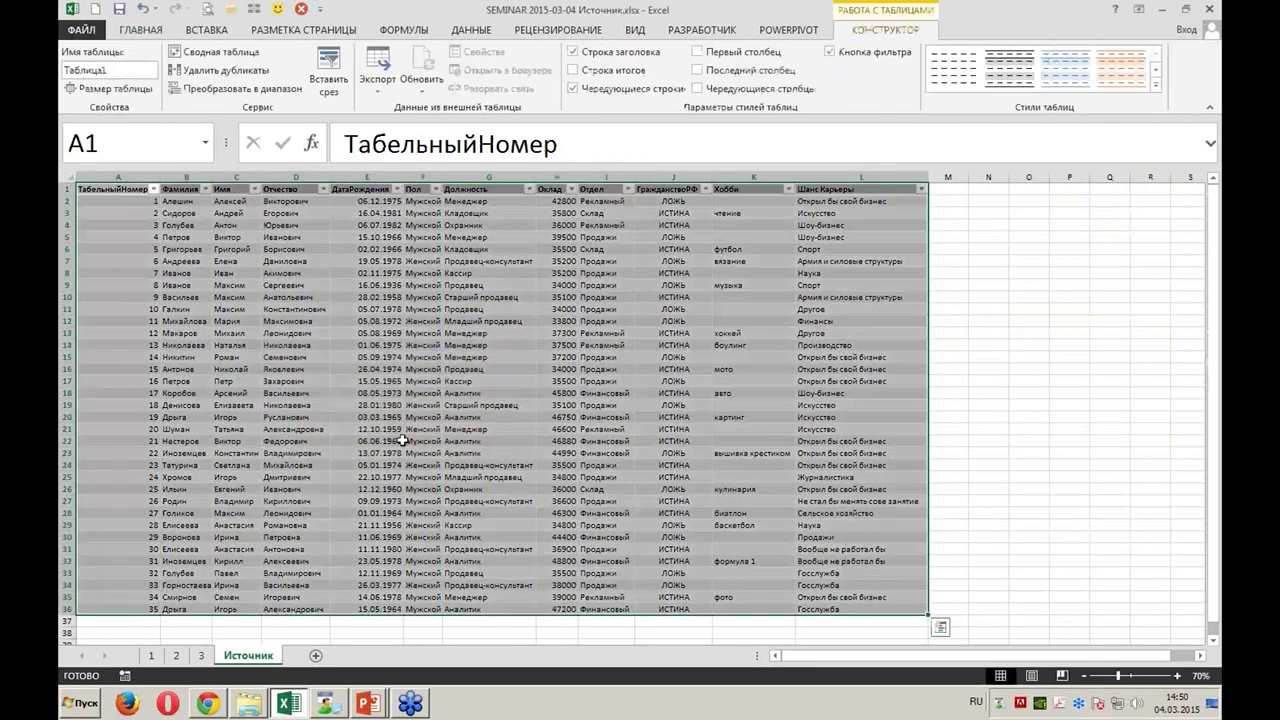
# Name the table Сотрудники and review its Шанс Карьеры column
pyautogui.click(475, 380)
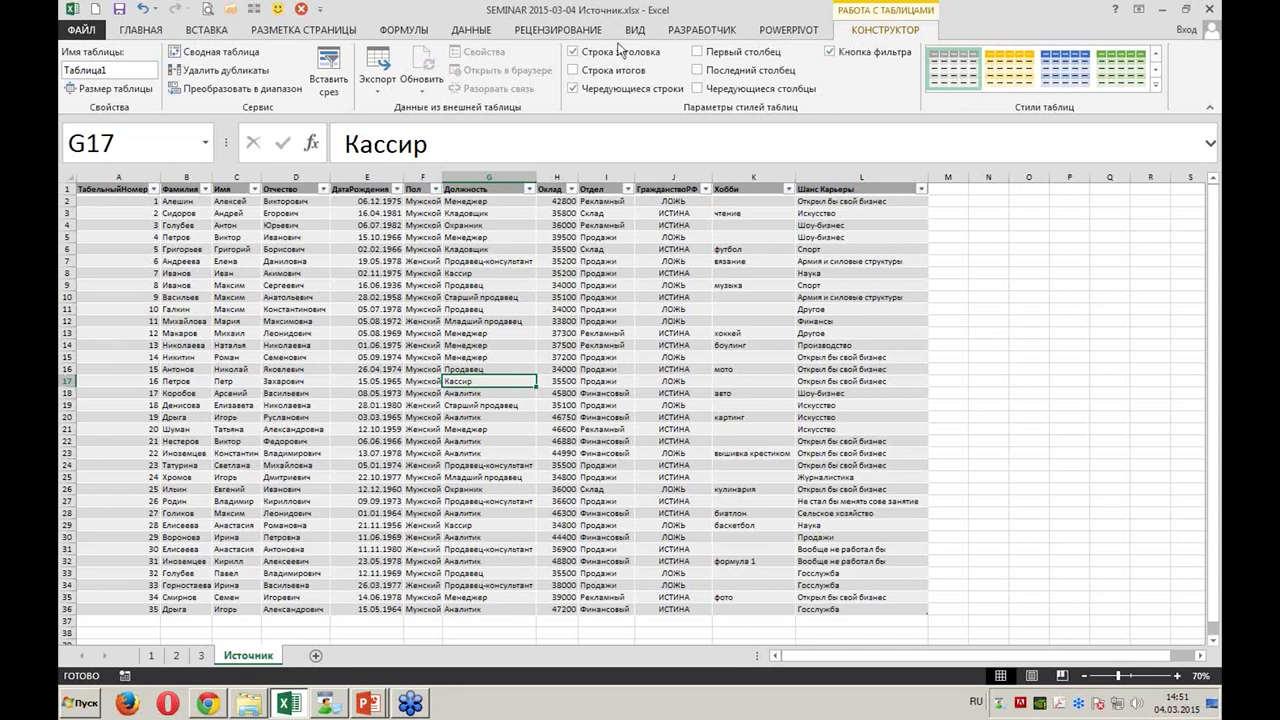
pyautogui.click(115, 70)
pyautogui.write('Сотрудники')
pyautogui.click(866, 369)
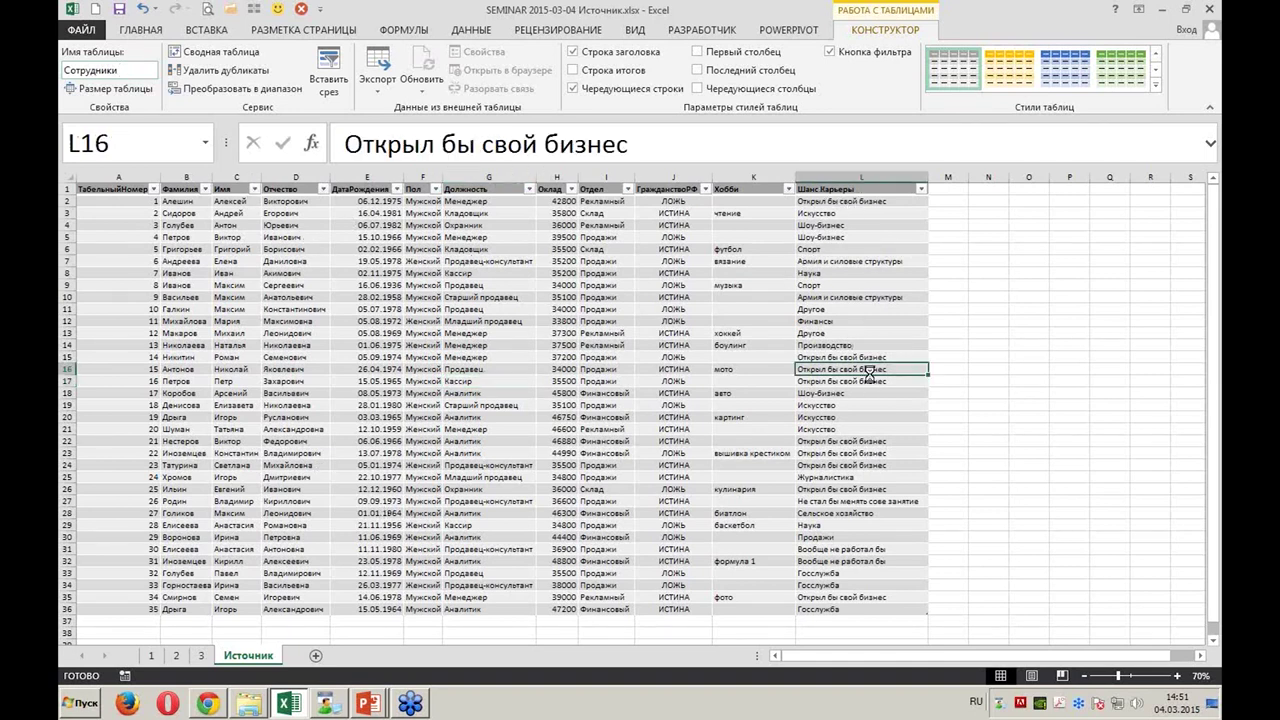
pyautogui.keyDown('ctrl'); pyautogui.scroll(1, 866, 369); pyautogui.keyUp('ctrl')
pyautogui.keyDown('ctrl'); pyautogui.scroll(1, 866, 369); pyautogui.keyUp('ctrl')
pyautogui.keyDown('ctrl'); pyautogui.scroll(-2, 1066, 405); pyautogui.keyUp('ctrl')
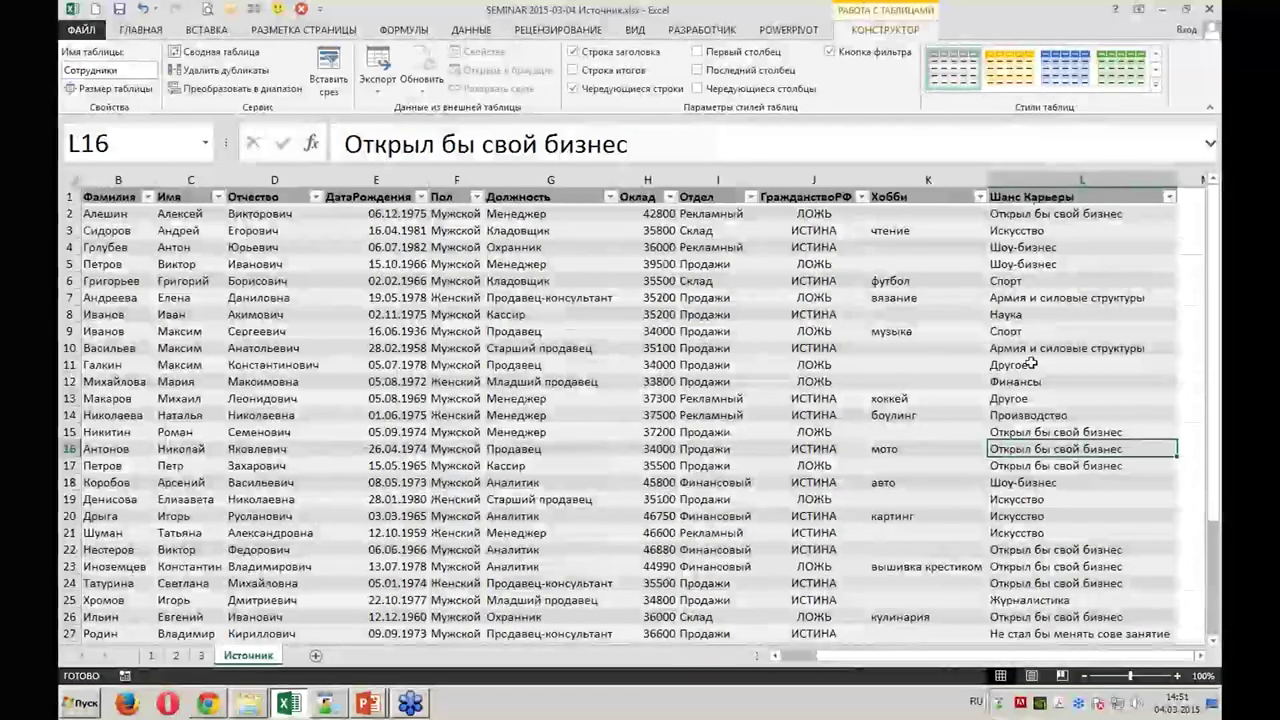
pyautogui.keyDown('ctrl'); pyautogui.scroll(2, 1048, 470); pyautogui.keyUp('ctrl')
pyautogui.keyDown('ctrl'); pyautogui.scroll(-2, 1048, 470); pyautogui.keyUp('ctrl')
pyautogui.scroll(2, 1040, 420)
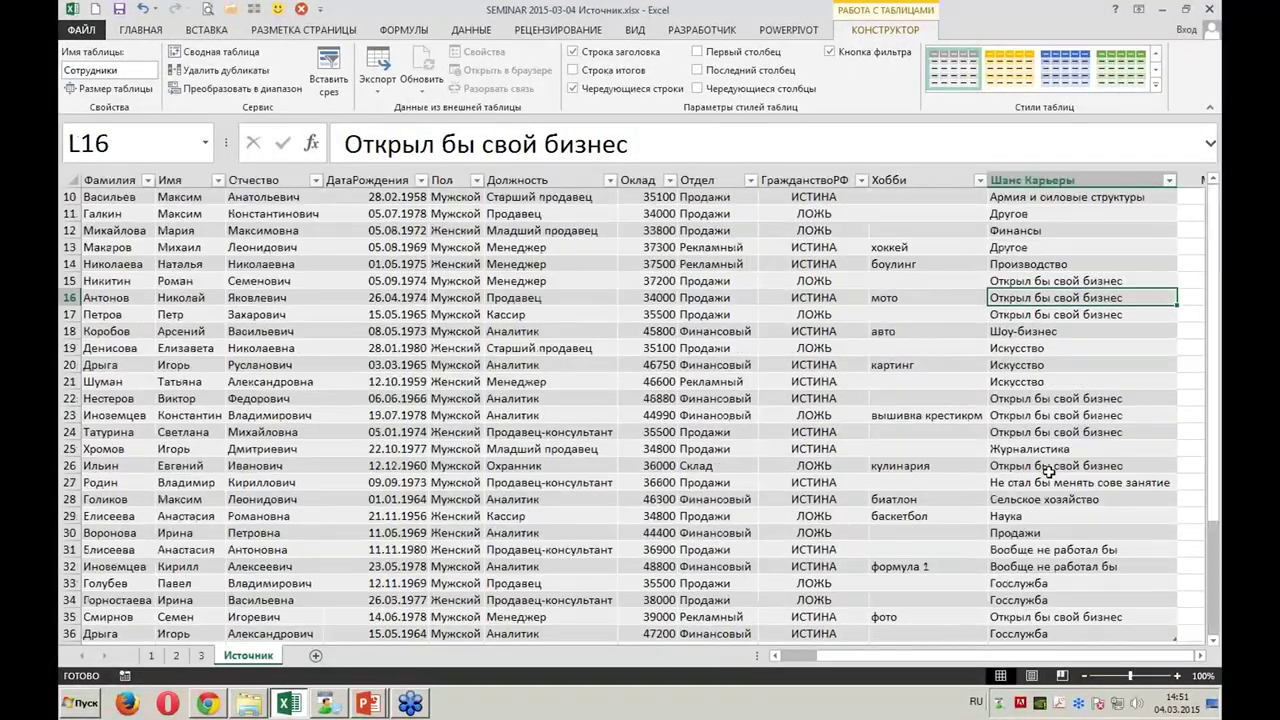
pyautogui.keyDown('ctrl'); pyautogui.scroll(2, 1032, 360); pyautogui.keyUp('ctrl')
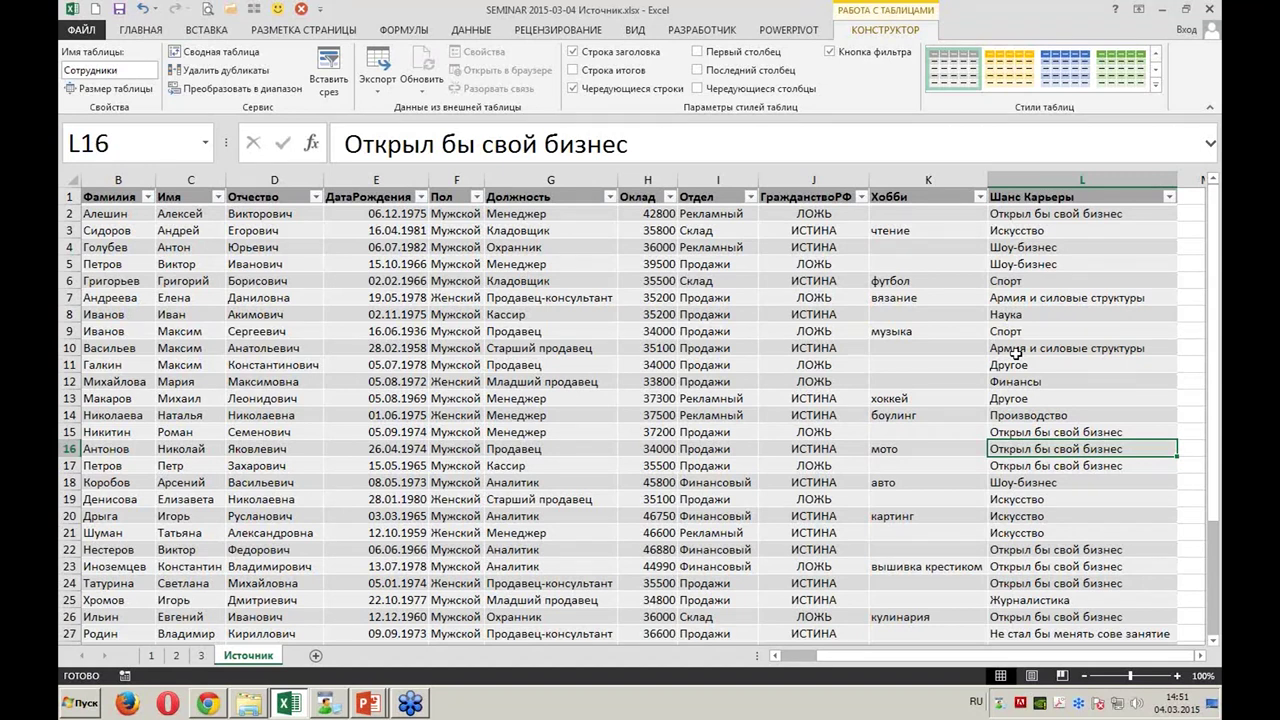
# Insert a PivotTable on a new sheet with Шанс Карьеры as rows and a count of Фамилия as values
pyautogui.click(207, 56)
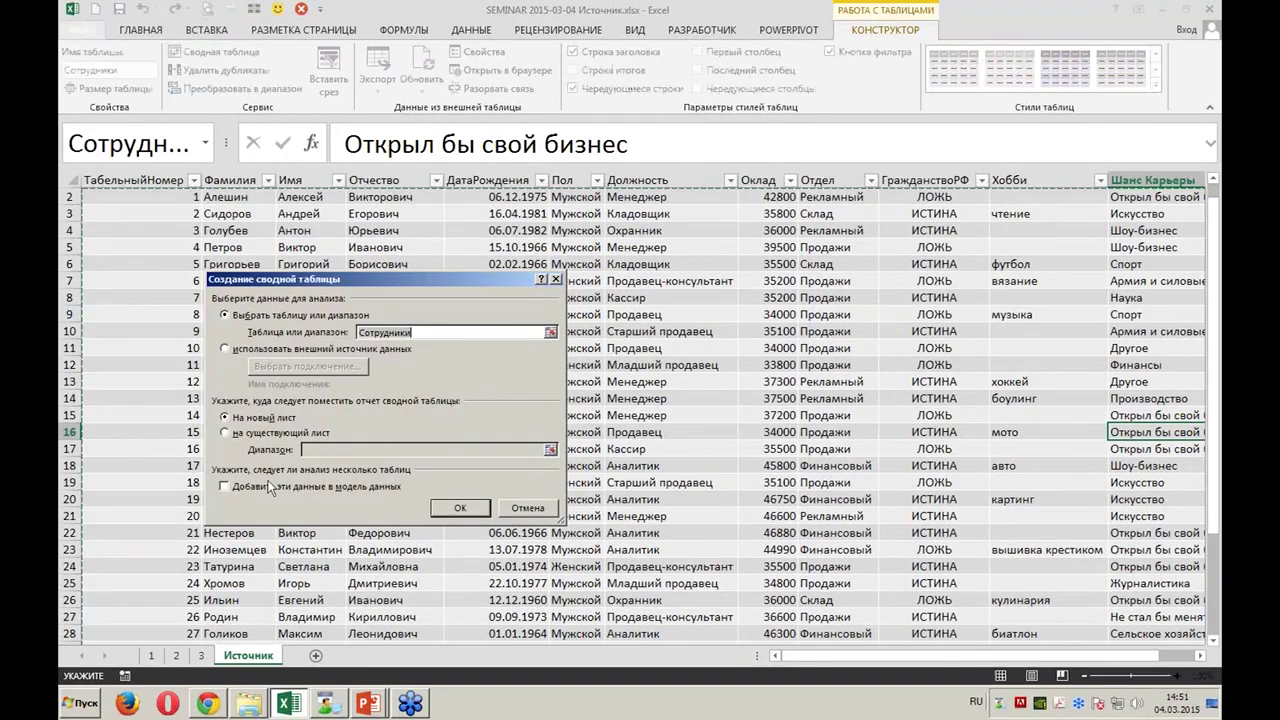
pyautogui.click(461, 508)
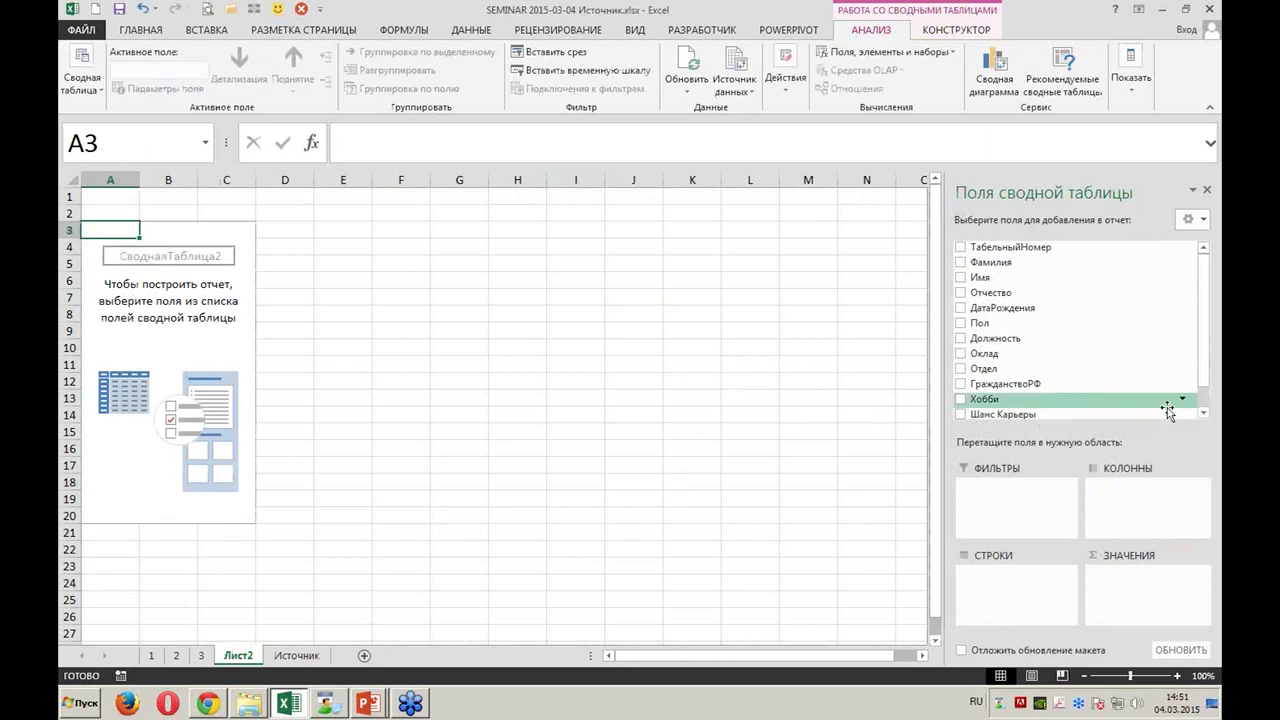
pyautogui.scroll(-1, 1017, 425)
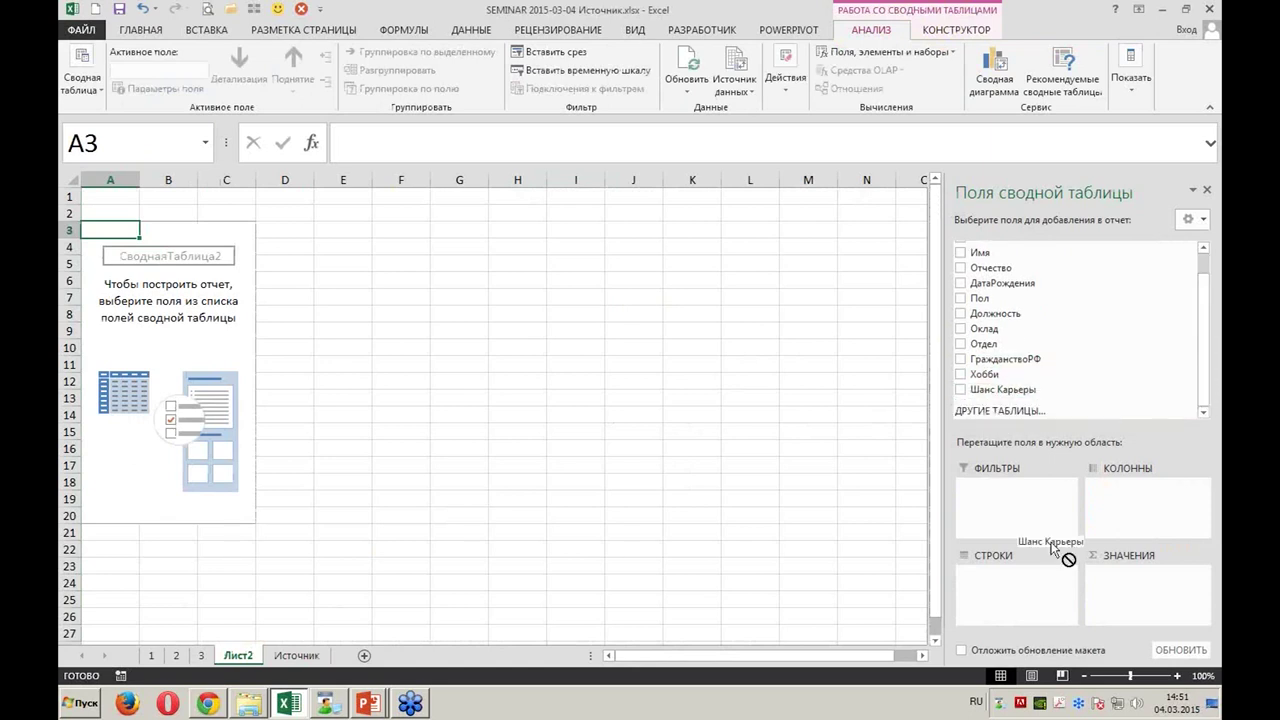
pyautogui.moveTo(1100, 390); pyautogui.dragTo(1052, 596)
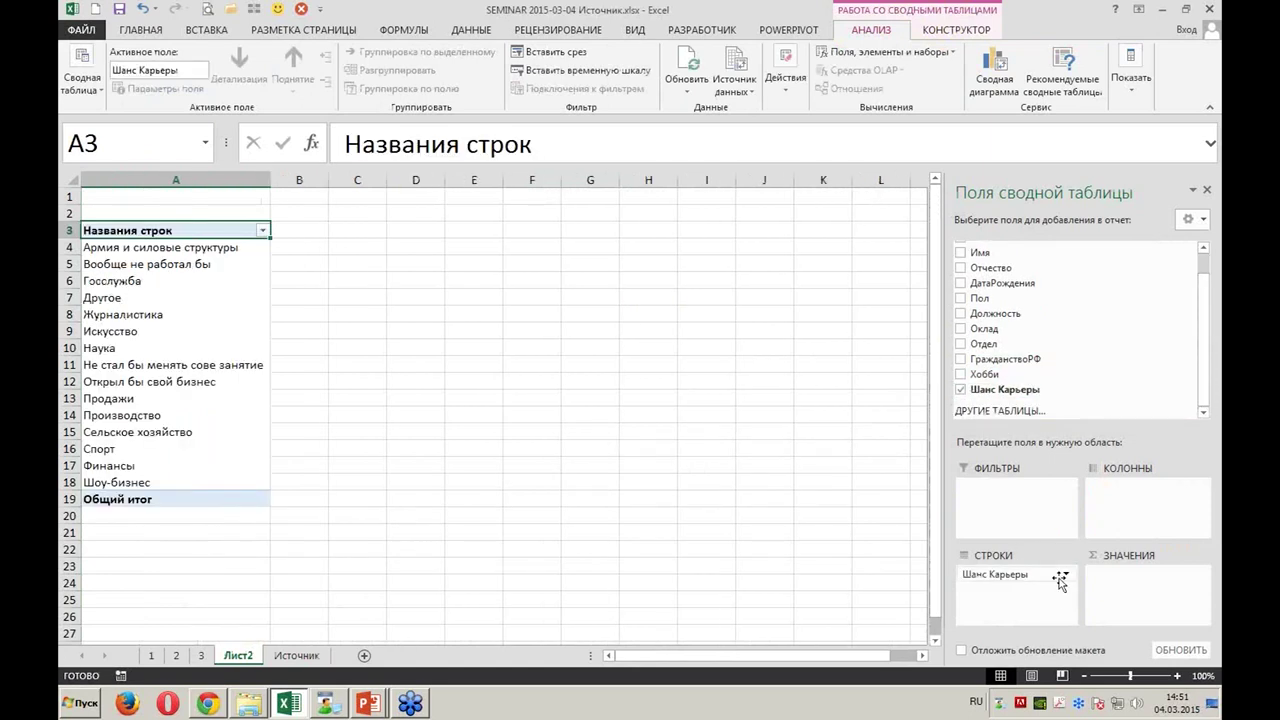
pyautogui.scroll(1, 1200, 390)
pyautogui.moveTo(1207, 390); pyautogui.dragTo(1188, 338)
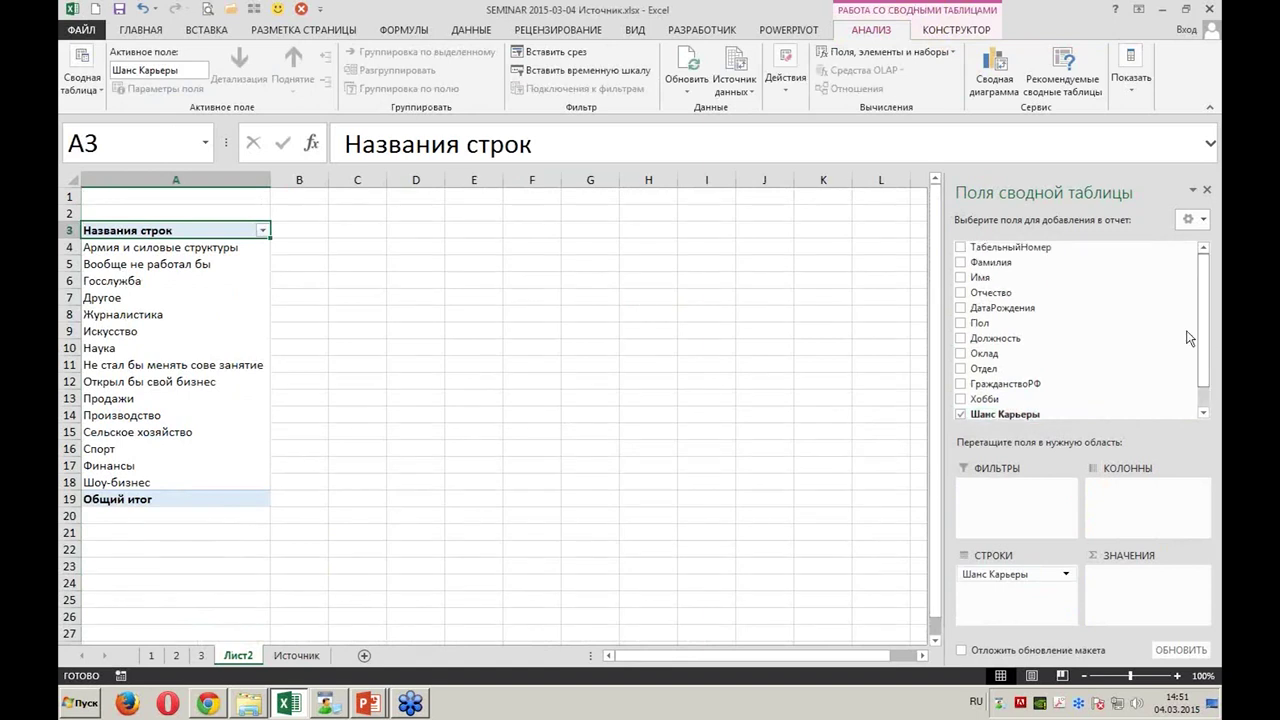
pyautogui.moveTo(1024, 266); pyautogui.dragTo(1133, 597)
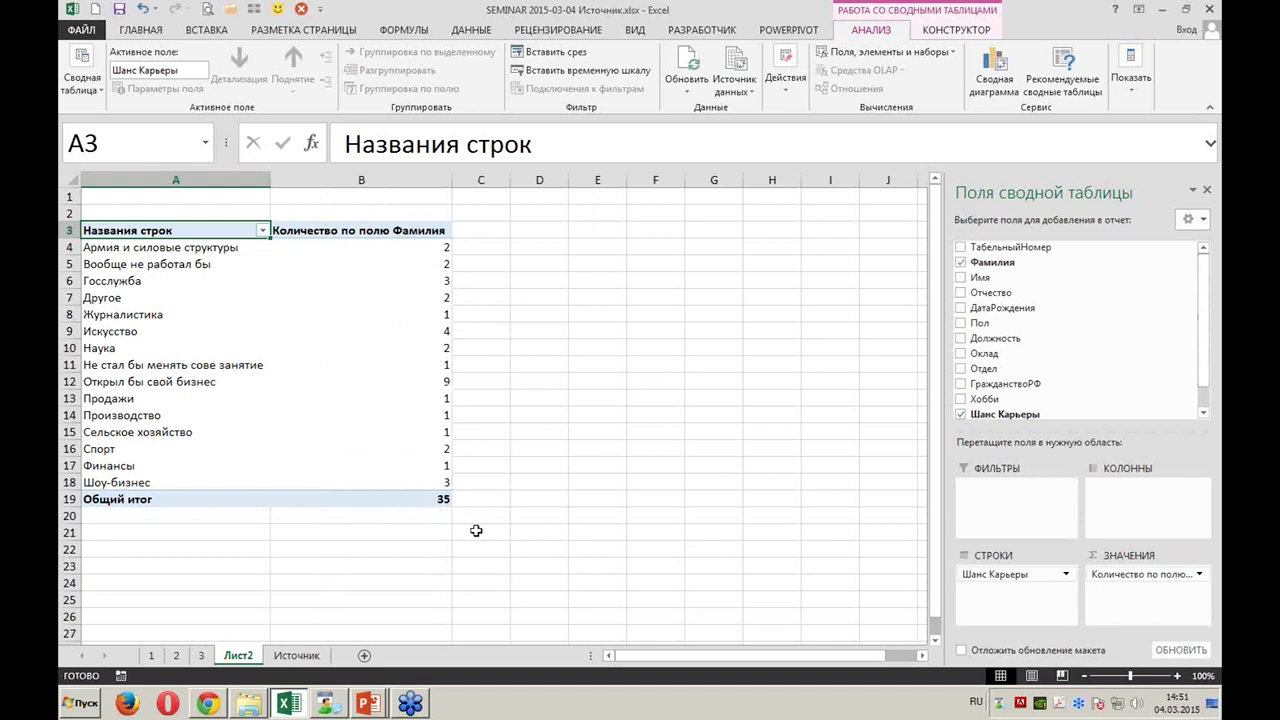
# Select the count cells B4:B18, excluding the grand total, for conditional formatting
pyautogui.moveTo(398, 247); pyautogui.dragTo(405, 499)
pyautogui.click(428, 252)
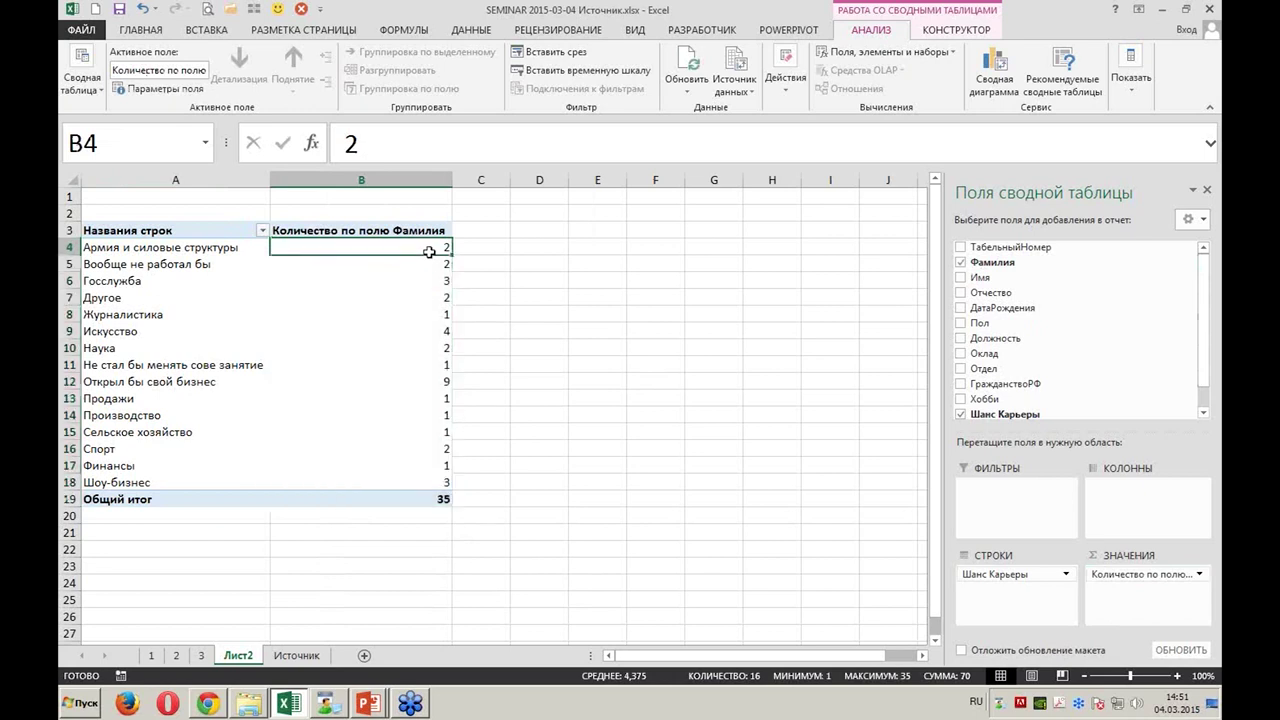
pyautogui.moveTo(428, 252); pyautogui.dragTo(430, 482)
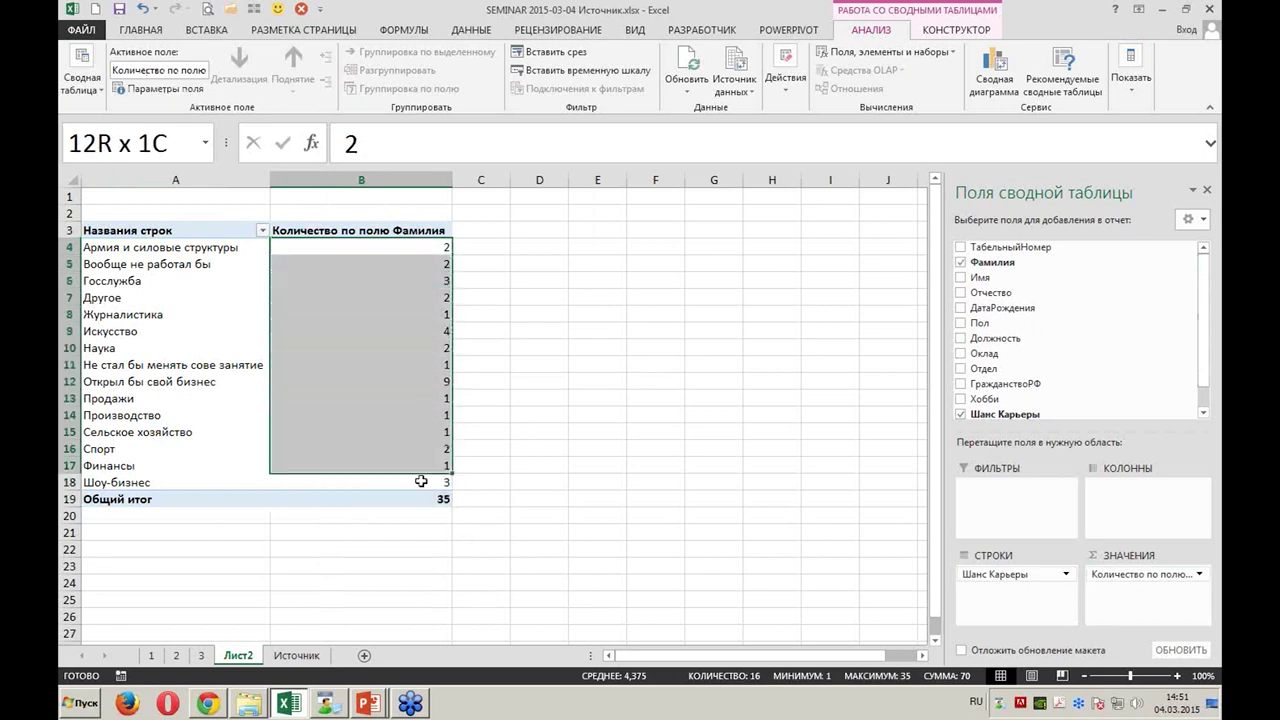
pyautogui.click(146, 30)
pyautogui.click(763, 80)
pyautogui.moveTo(860, 188)
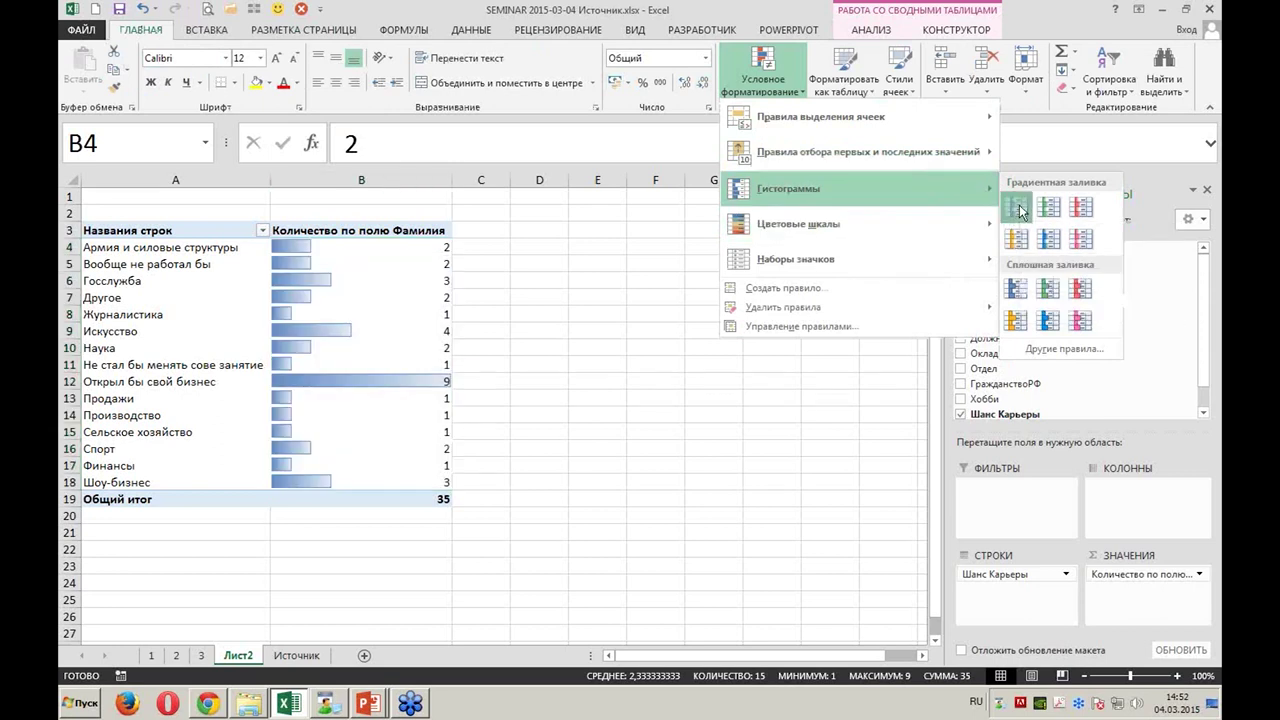
# Try gradient data bars on the counts, undo them, and apply the 3 Stars icon set instead
pyautogui.click(1016, 212)
pyautogui.click(710, 413)
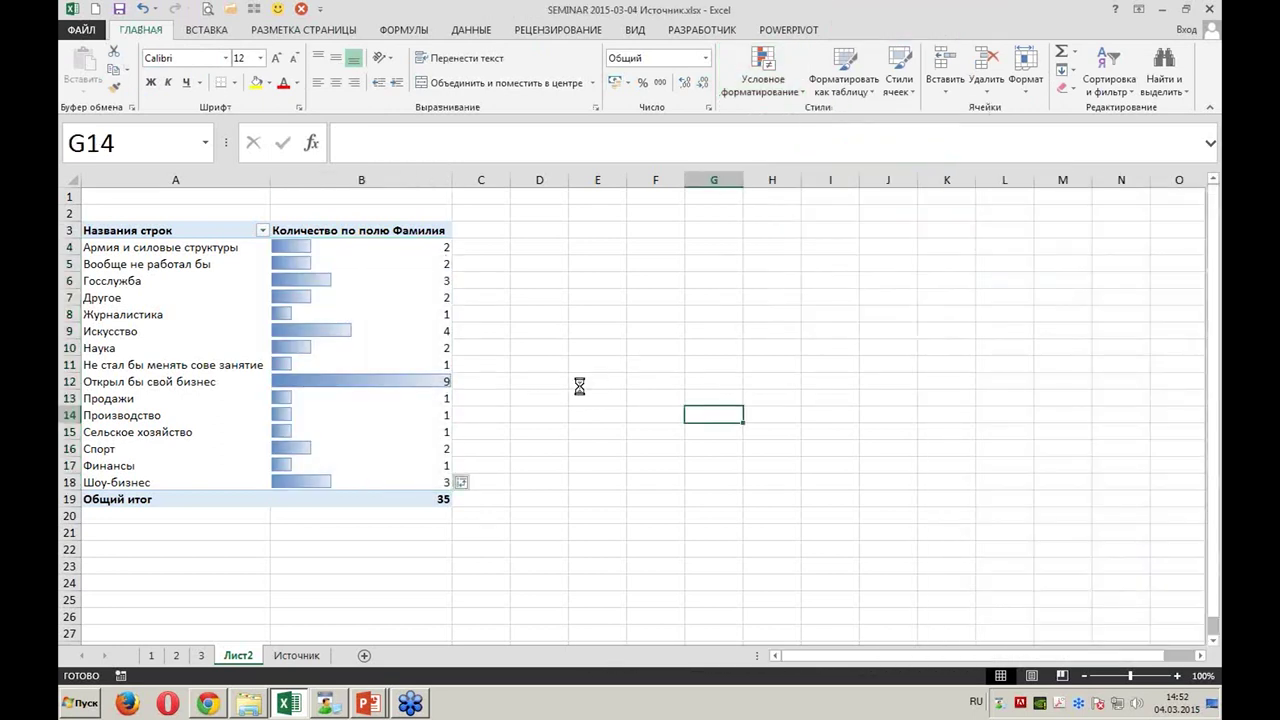
pyautogui.hotkey('ctrl', 'z')
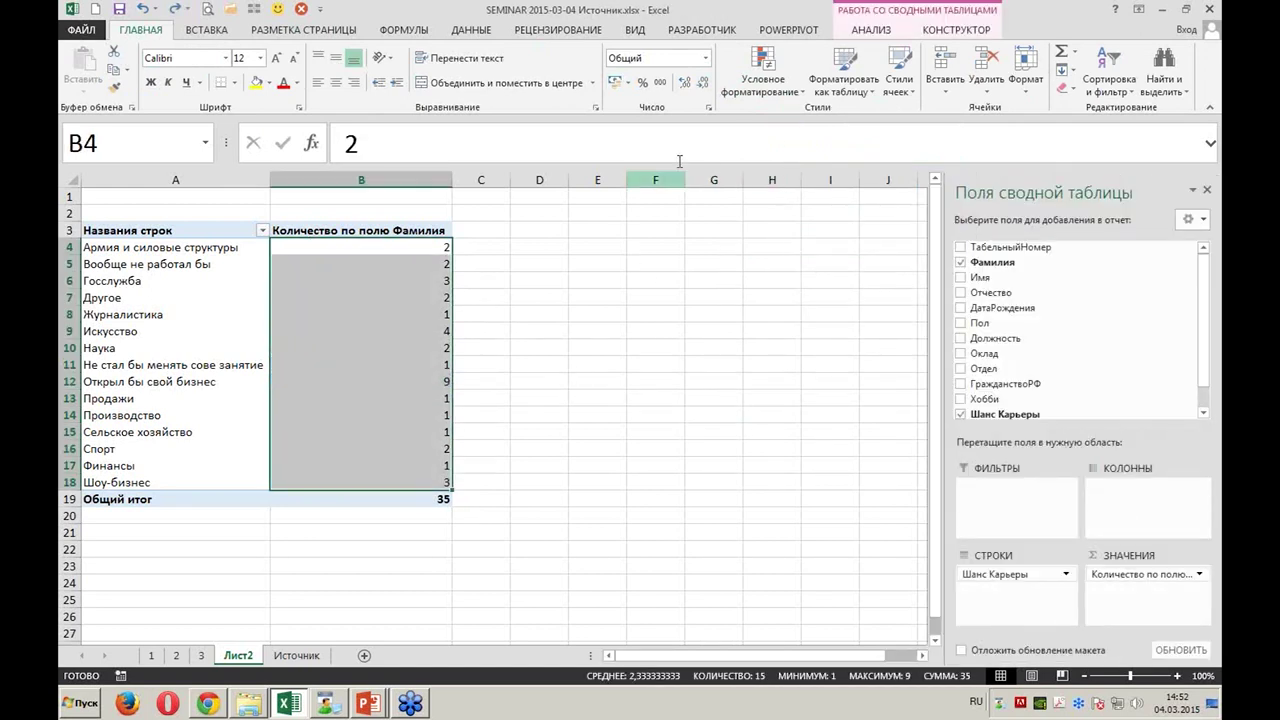
pyautogui.click(763, 75)
pyautogui.moveTo(797, 259)
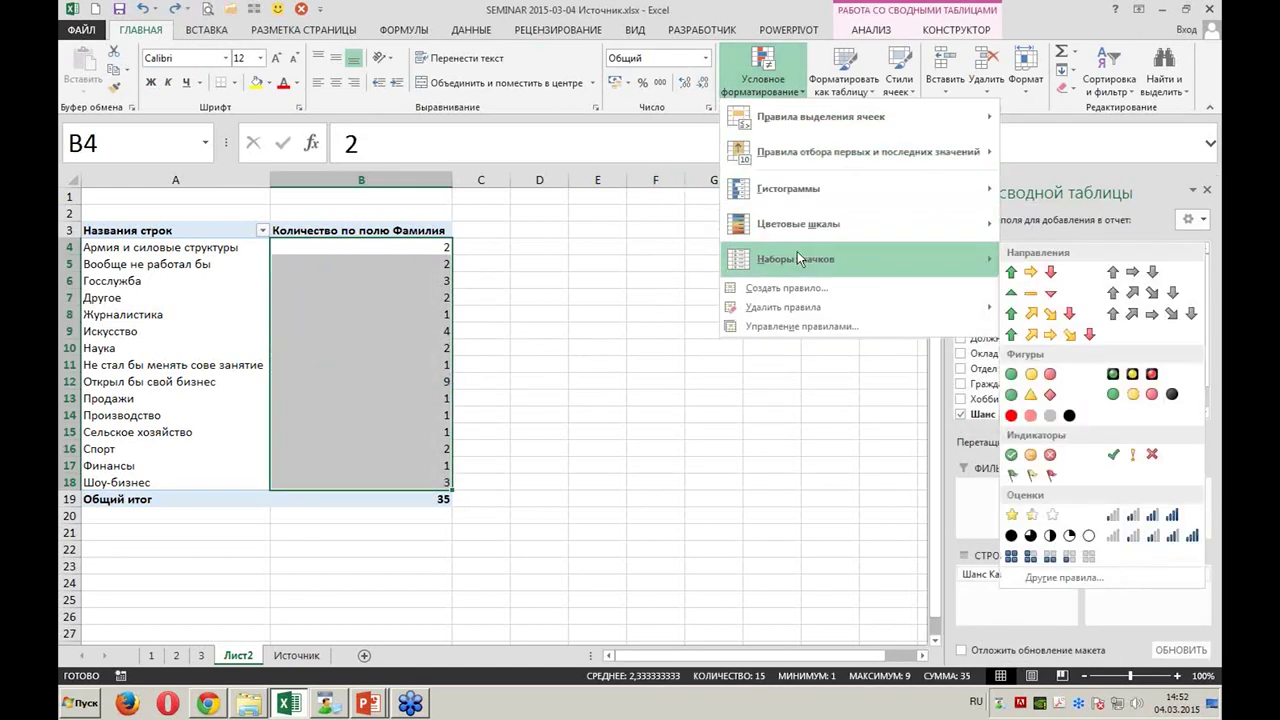
pyautogui.click(1012, 515)
pyautogui.click(386, 566)
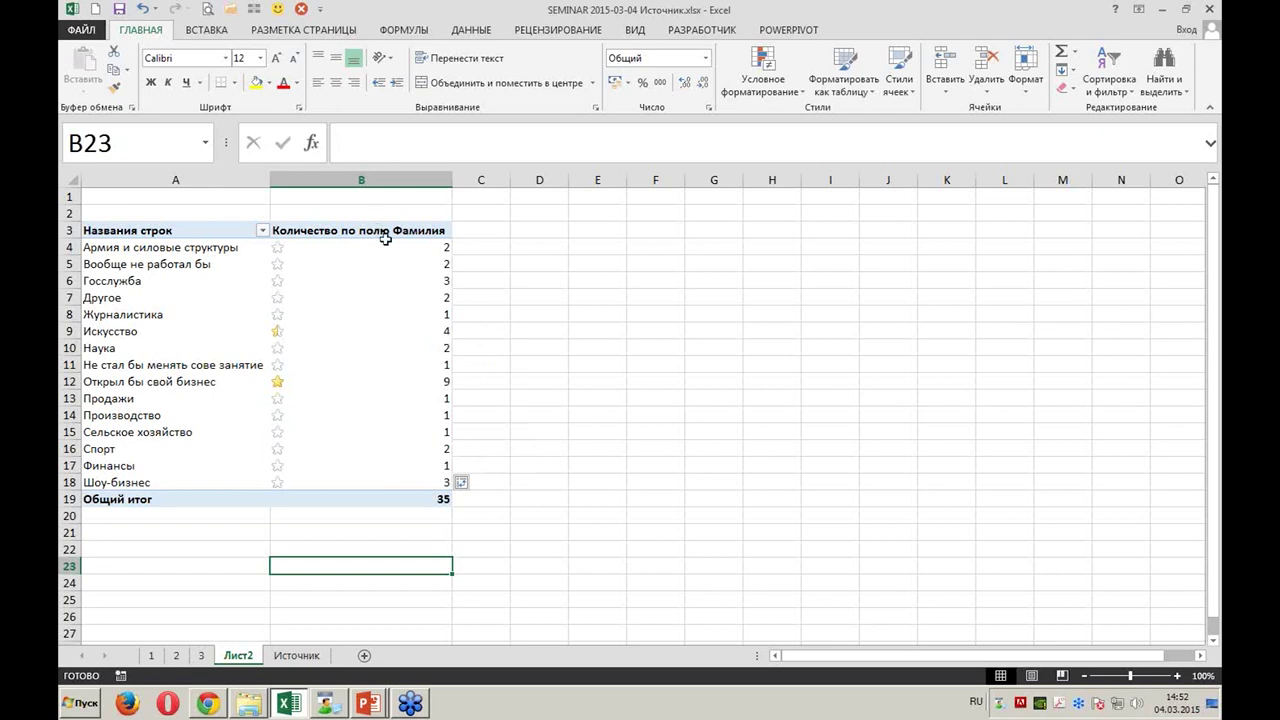
pyautogui.click(417, 307)
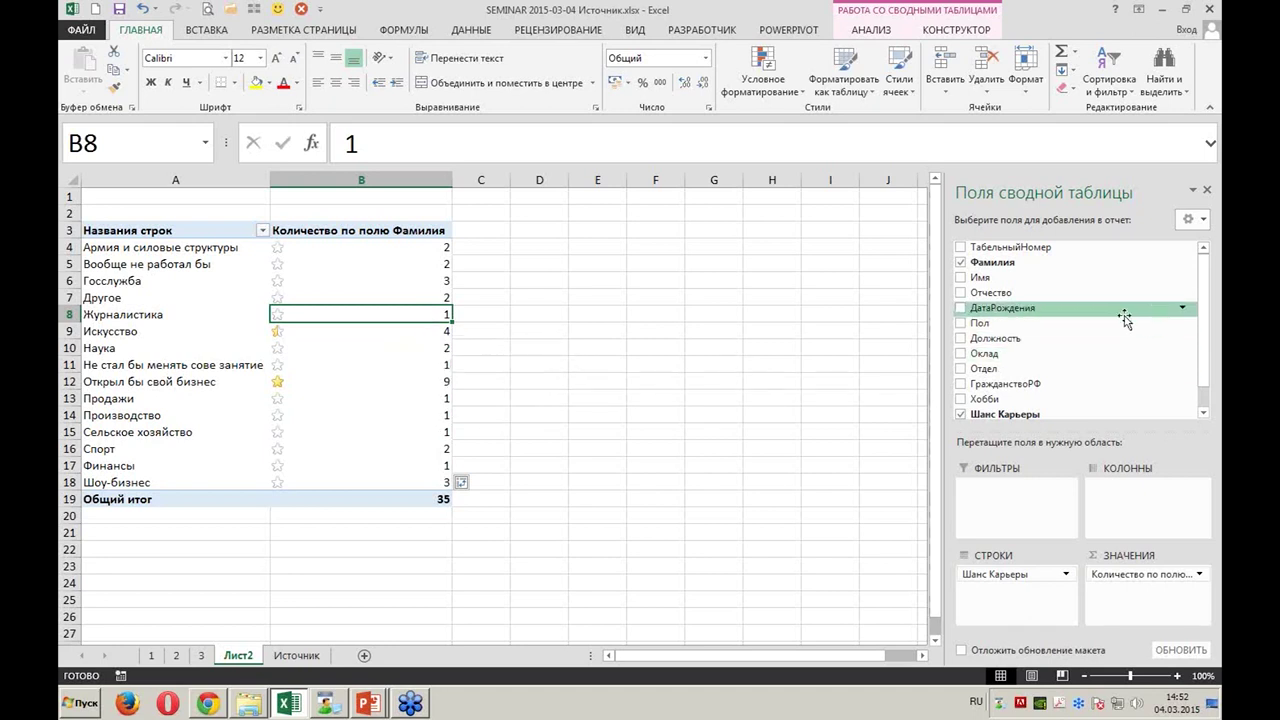
# Add a second Фамилия count shown as rank, largest first, based on Шанс Карьеры
pyautogui.moveTo(1050, 262); pyautogui.dragTo(1107, 567)
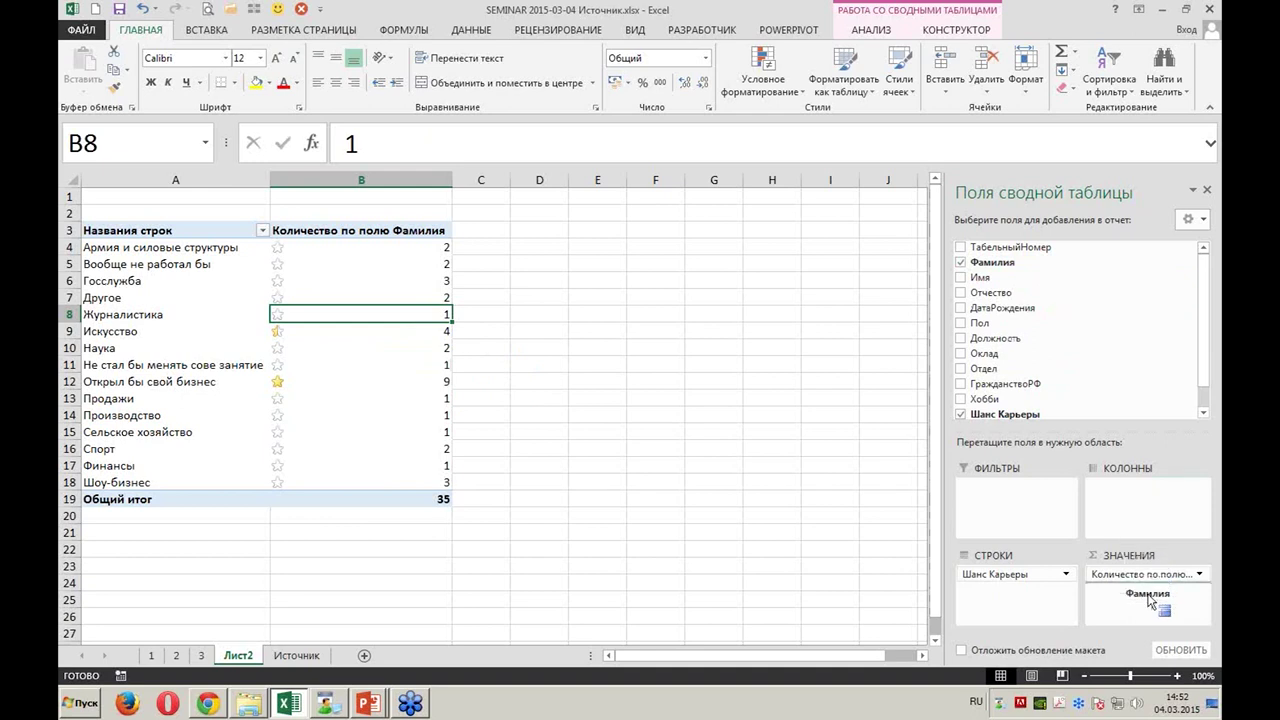
pyautogui.click(592, 297)
pyautogui.rightClick(596, 297)
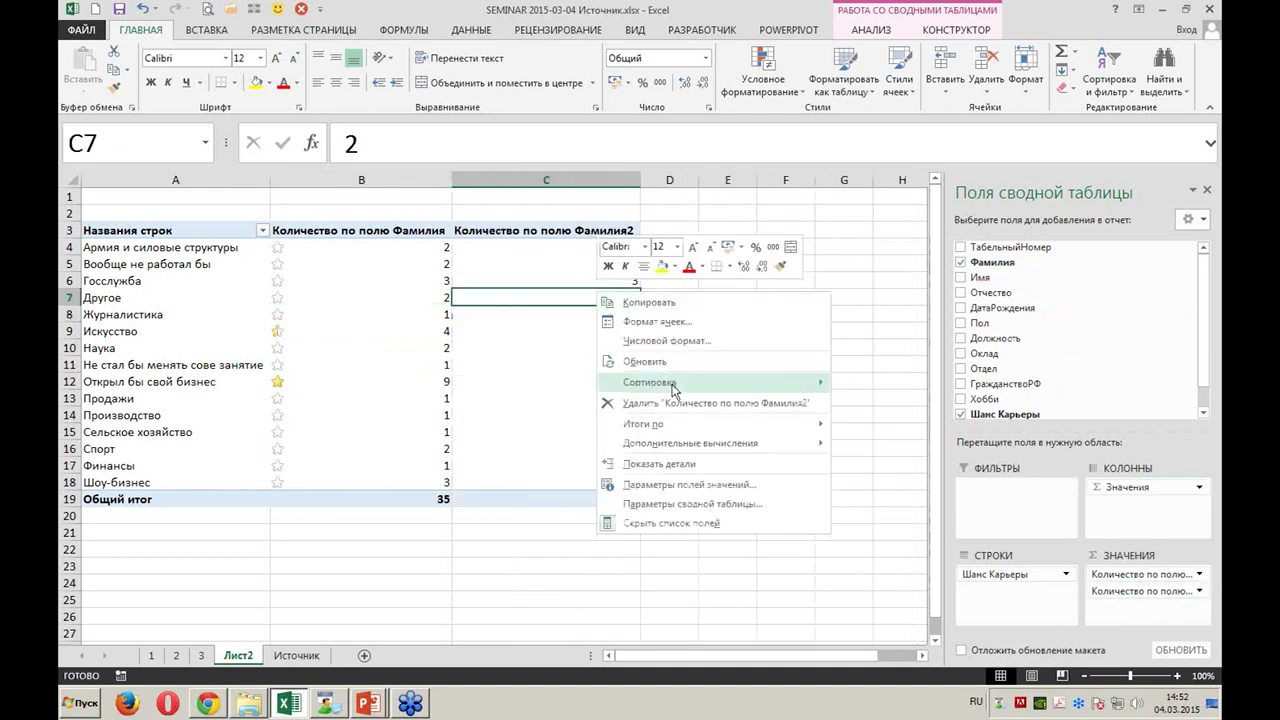
pyautogui.moveTo(690, 443)
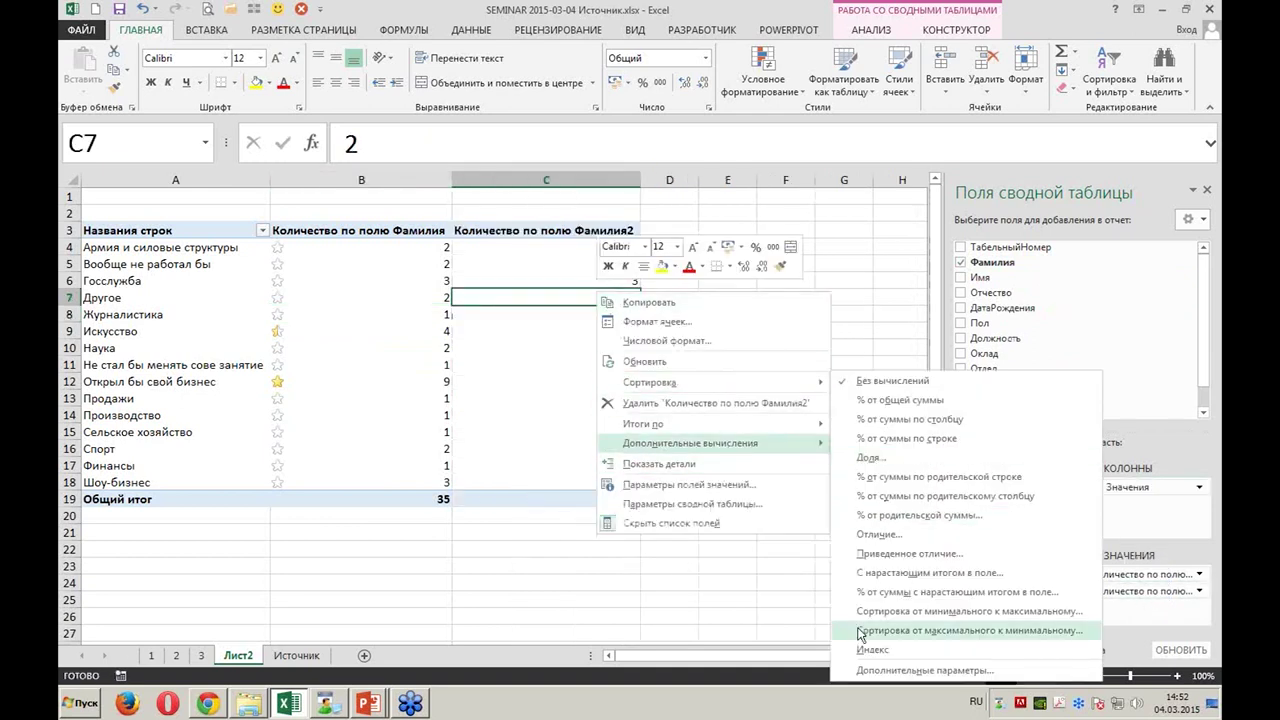
pyautogui.click(872, 633)
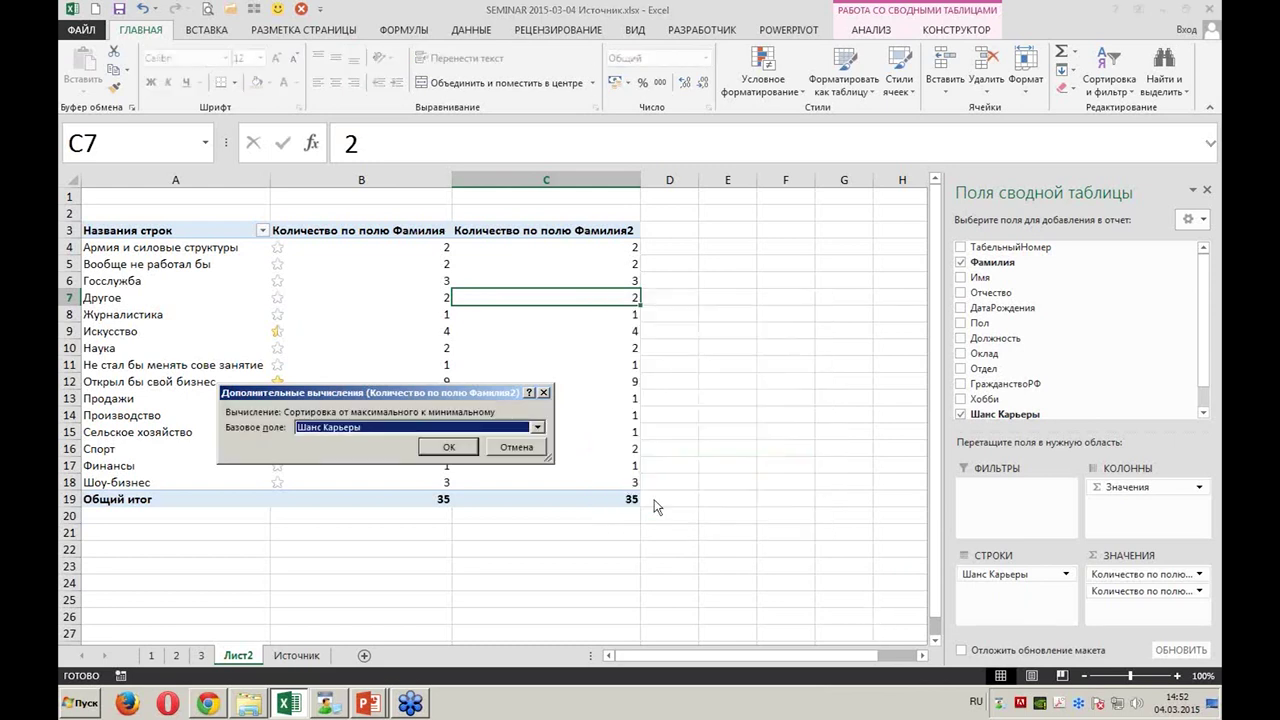
pyautogui.click(447, 447)
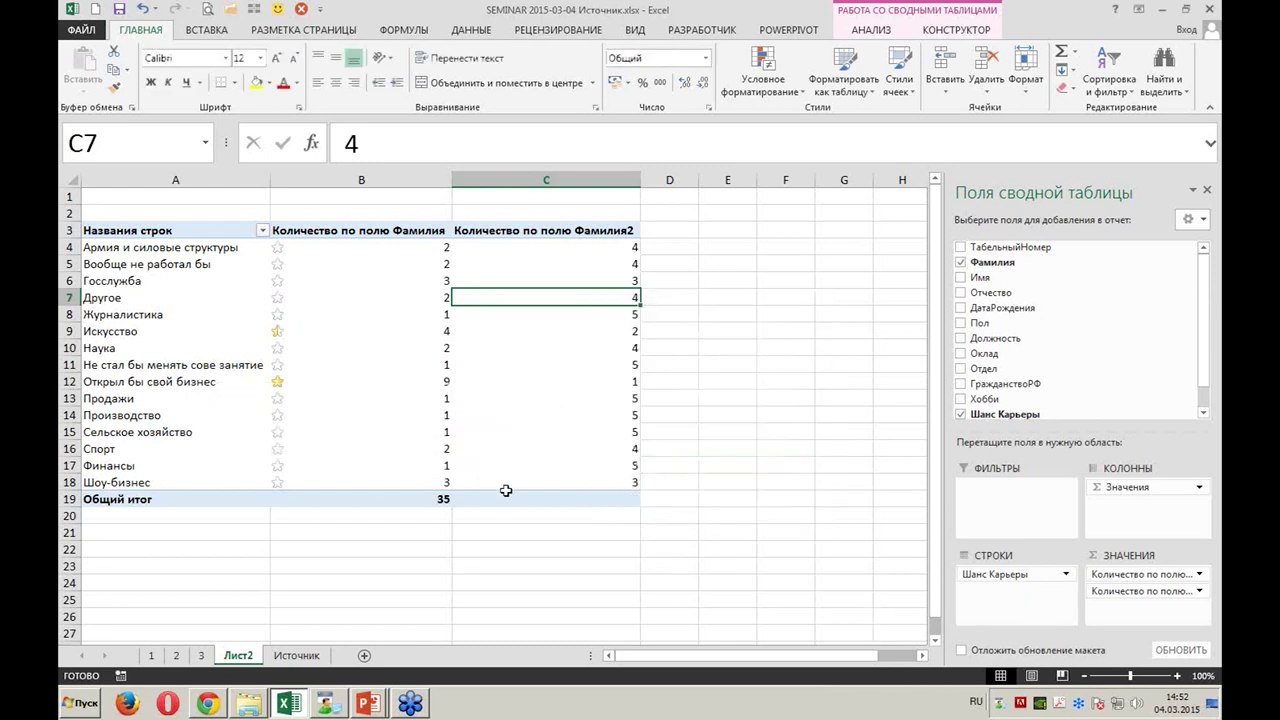
pyautogui.click(617, 386)
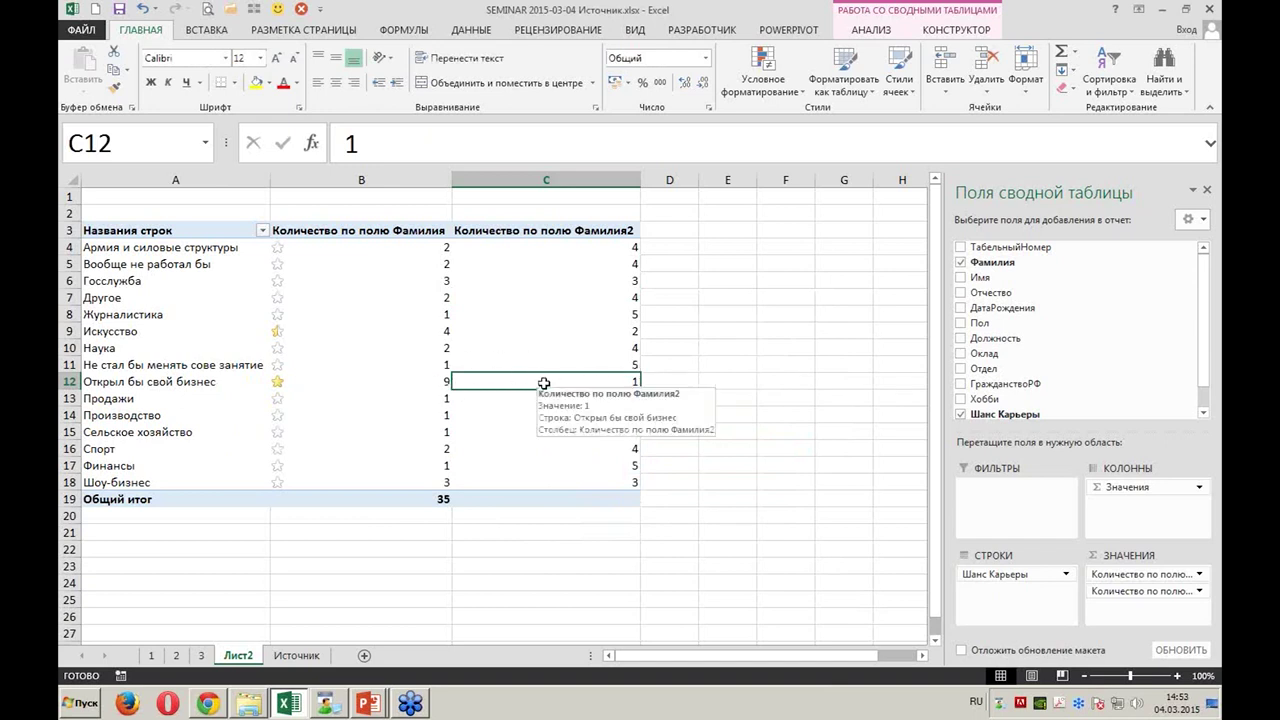
# Sort the pivot rows so the rank 1 answer, Открыл бы свой бизнес, comes first
pyautogui.rightClick(541, 384)
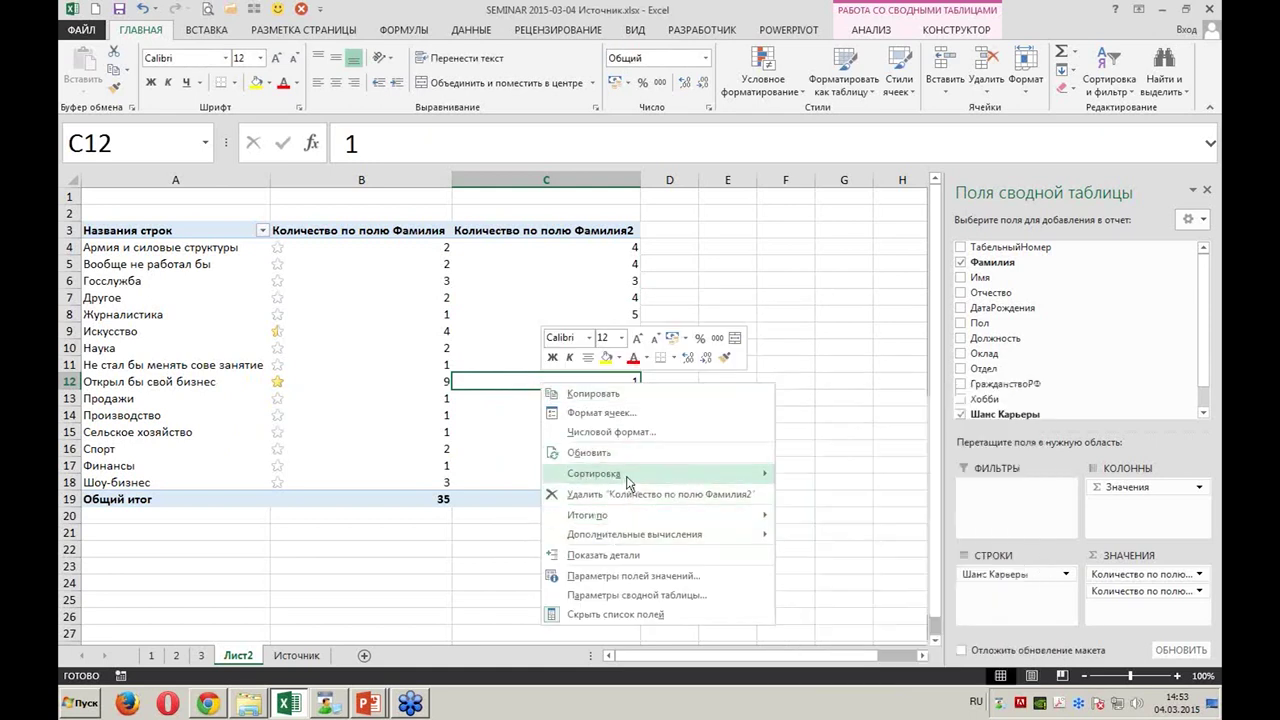
pyautogui.click(816, 481)
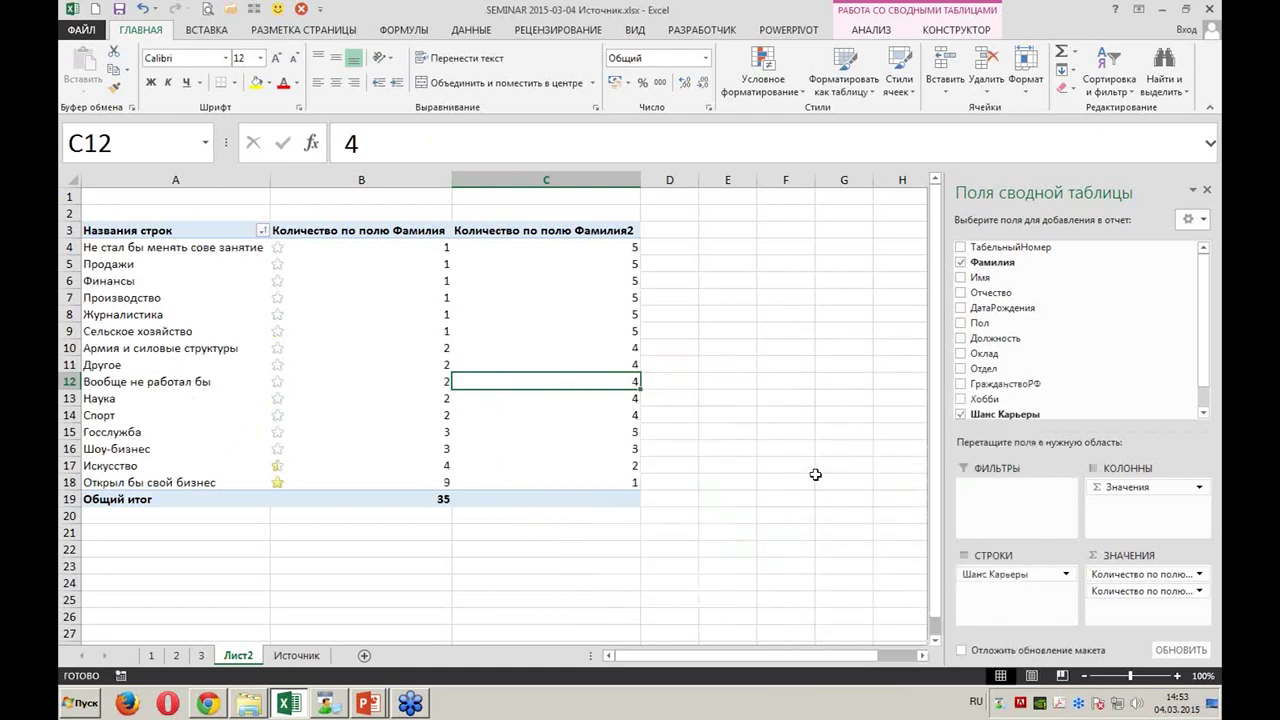
pyautogui.rightClick(547, 375)
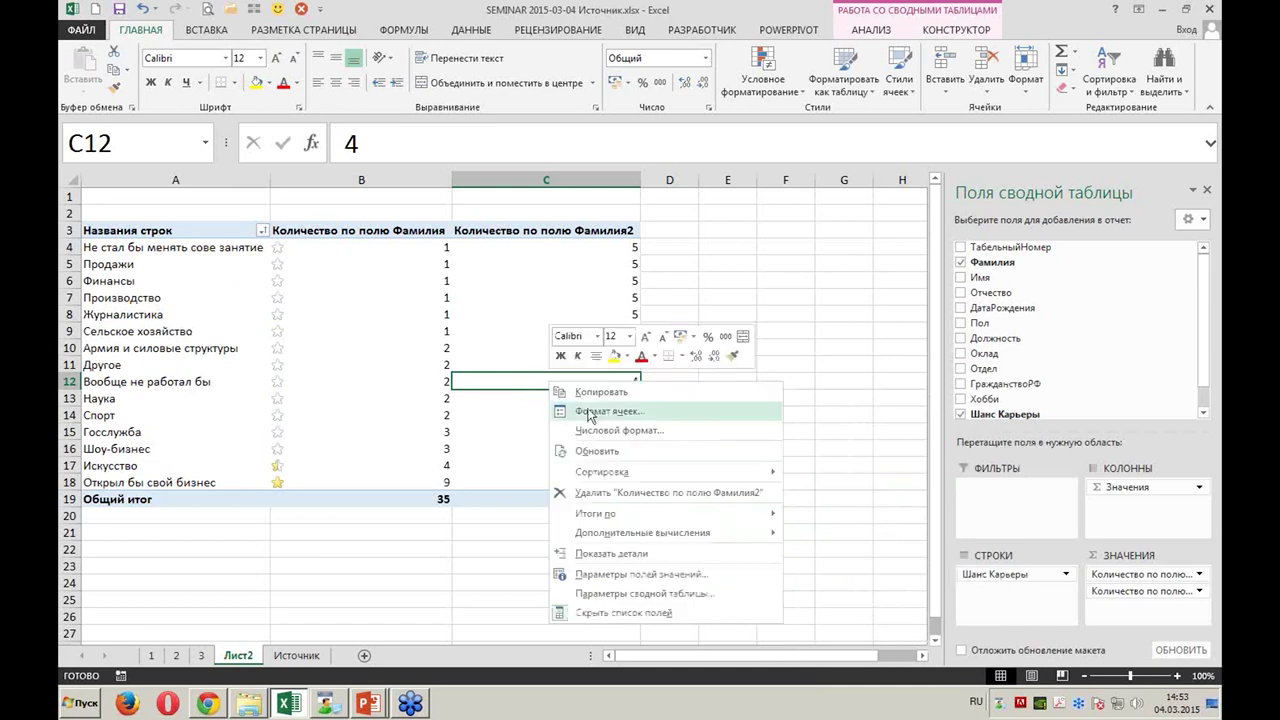
pyautogui.moveTo(640, 471)
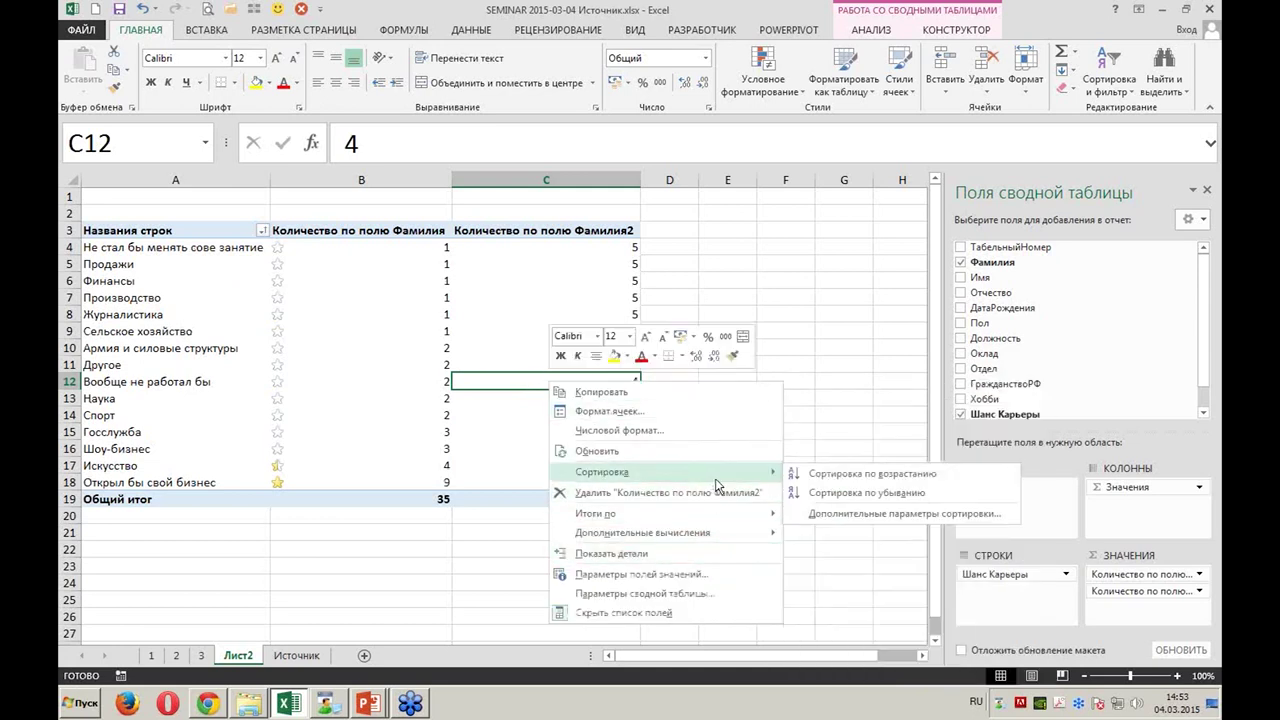
pyautogui.click(800, 488)
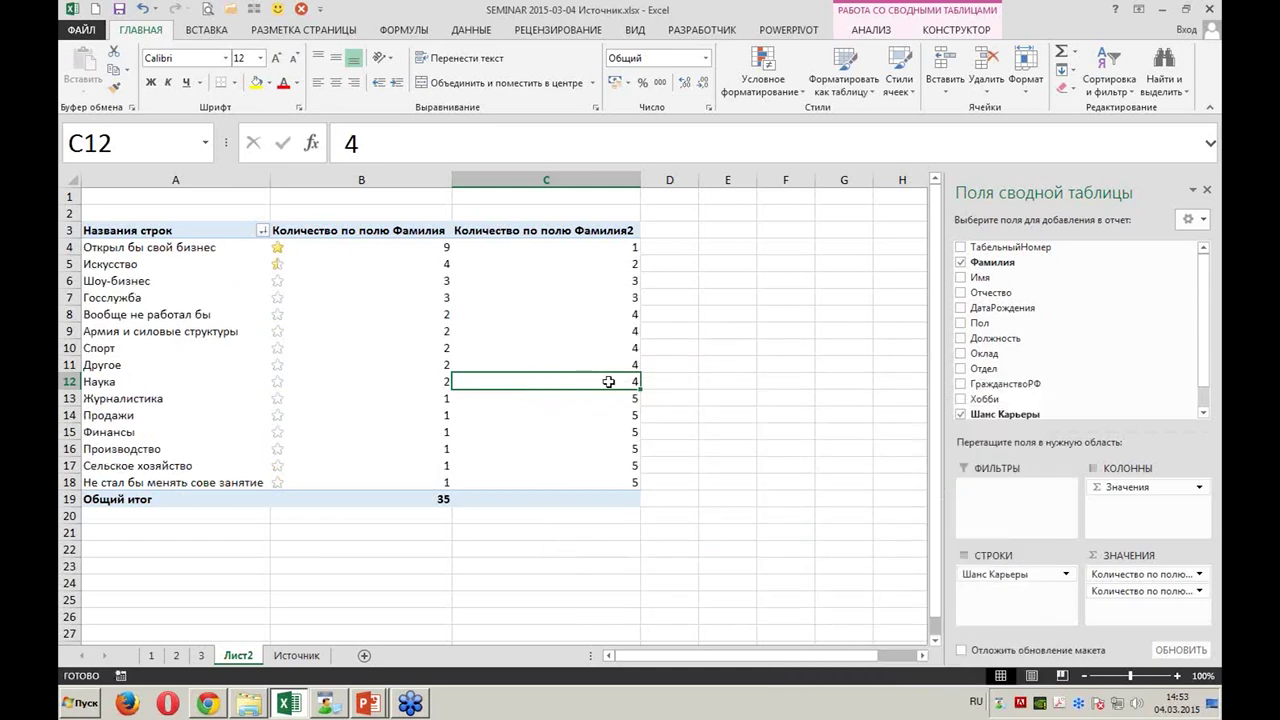
pyautogui.click(604, 251)
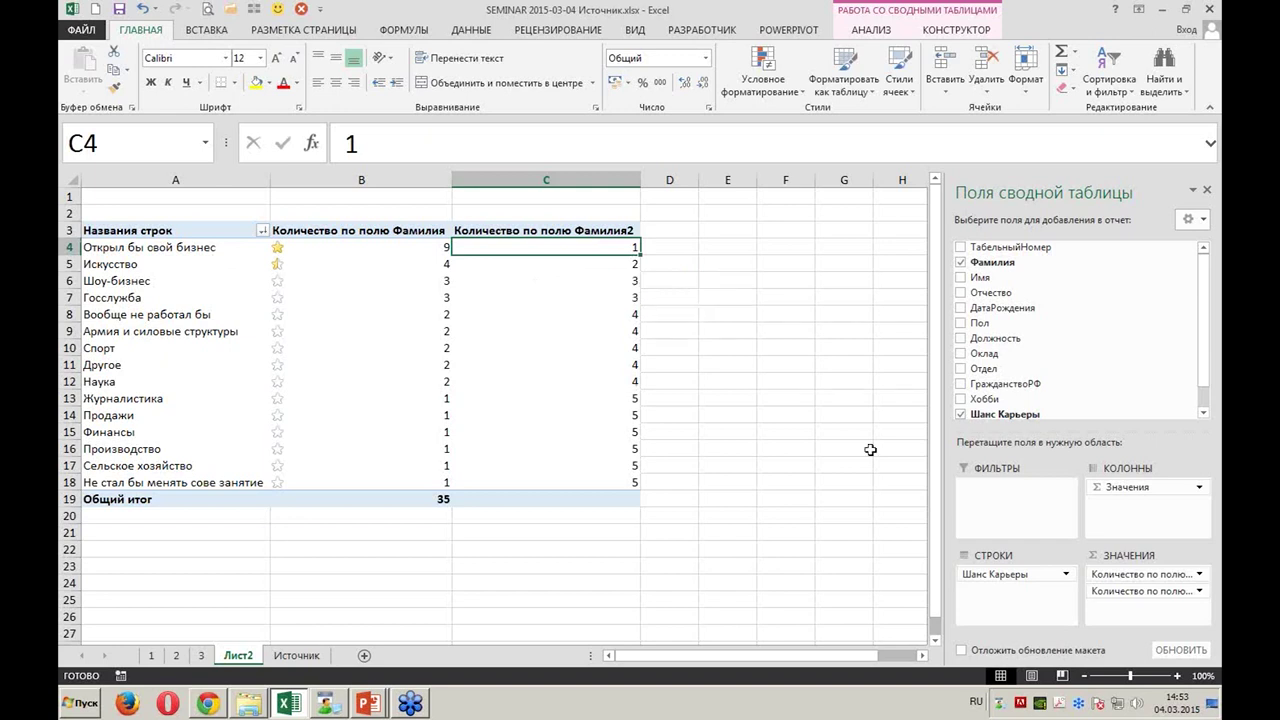
# Check the tied ranks 3–5 and the counts of 1, then drop the plain Фамилия count from Values
pyautogui.moveTo(608, 286); pyautogui.dragTo(608, 300)
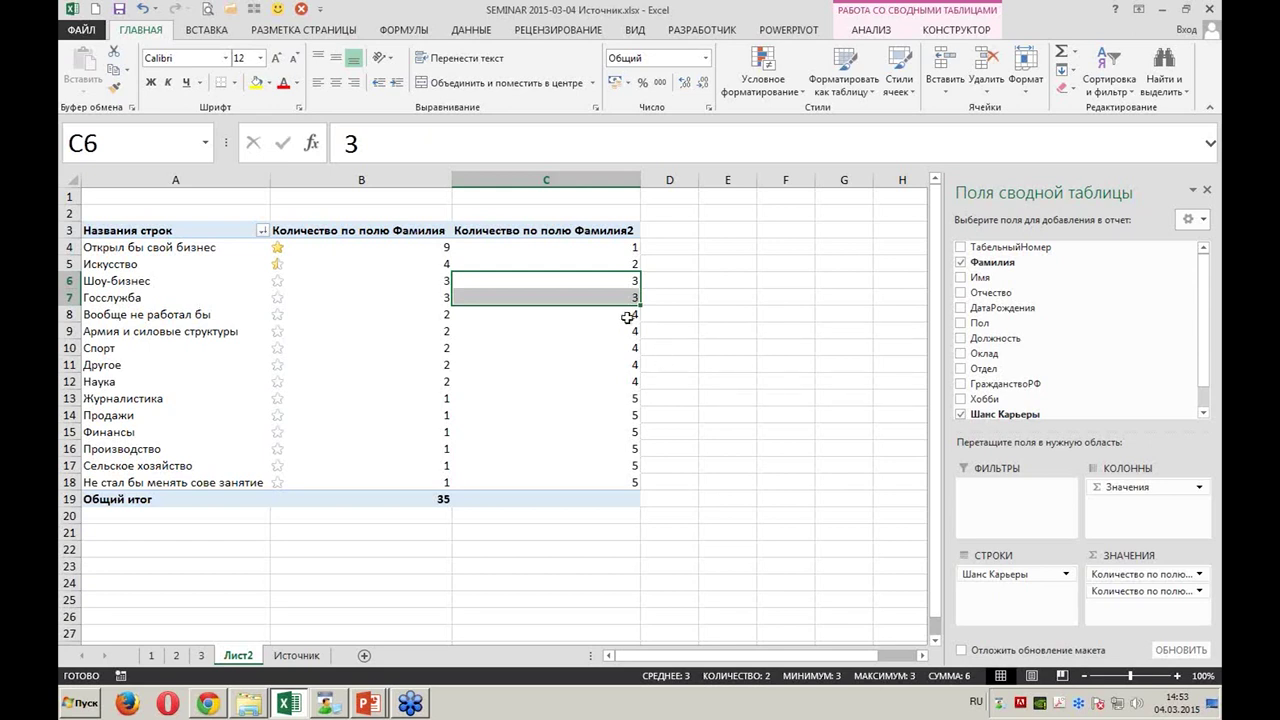
pyautogui.moveTo(628, 316); pyautogui.dragTo(611, 376)
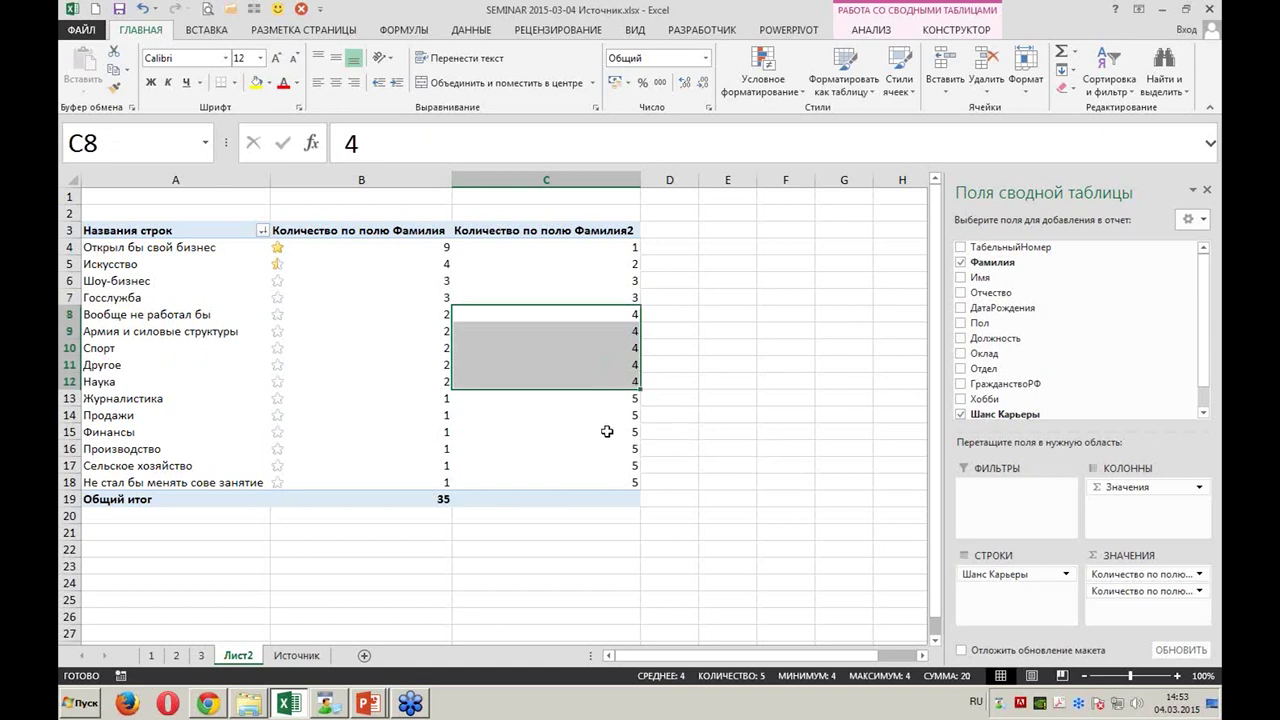
pyautogui.moveTo(604, 400); pyautogui.dragTo(596, 465)
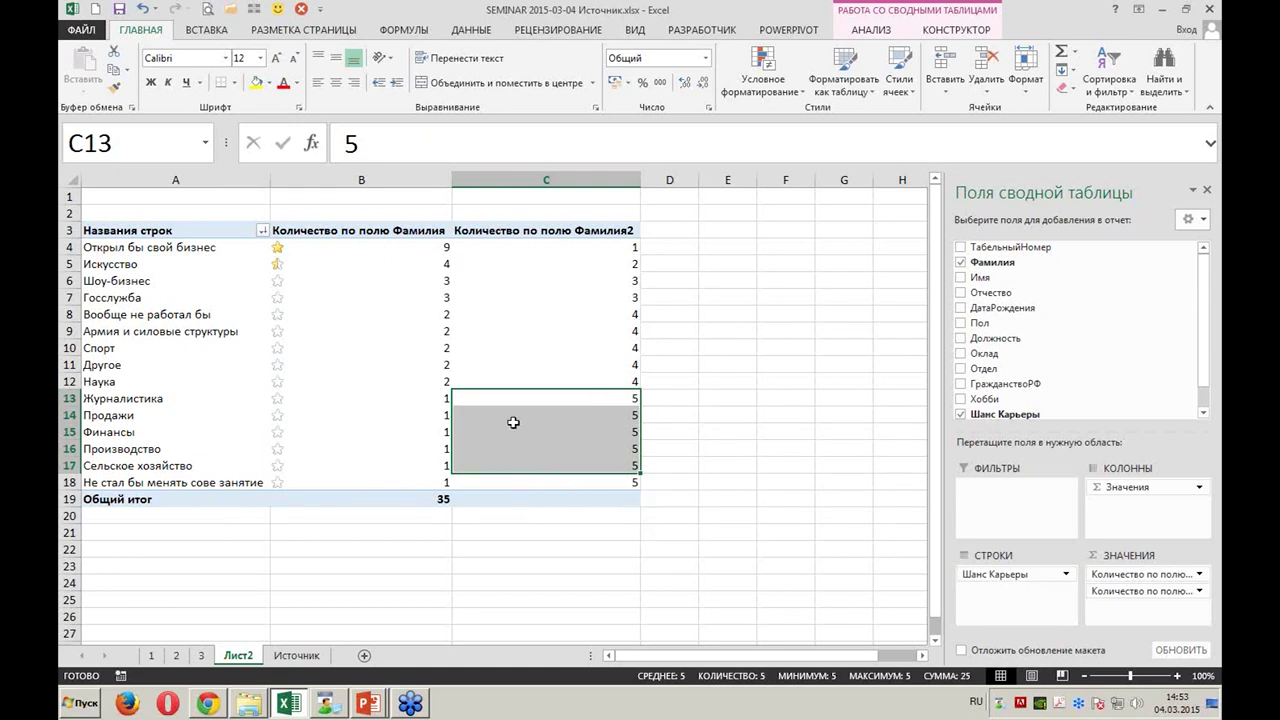
pyautogui.click(518, 415)
pyautogui.click(396, 430)
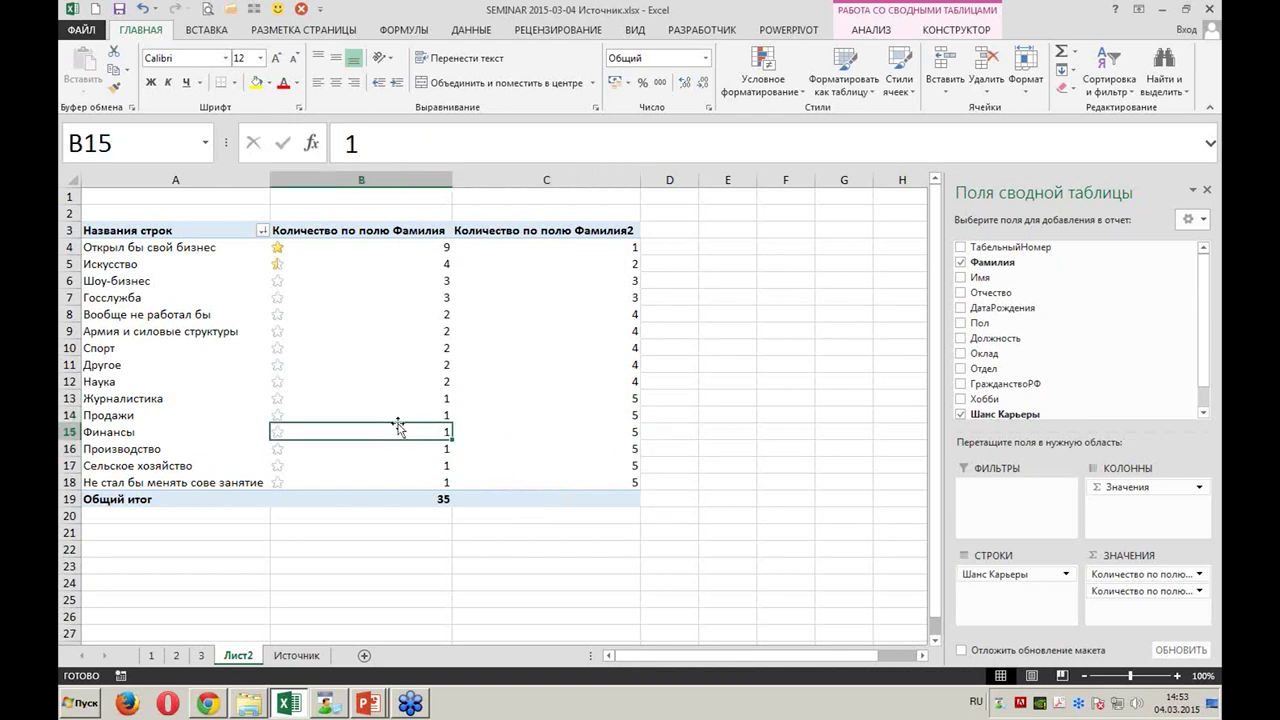
pyautogui.moveTo(414, 400); pyautogui.dragTo(407, 470)
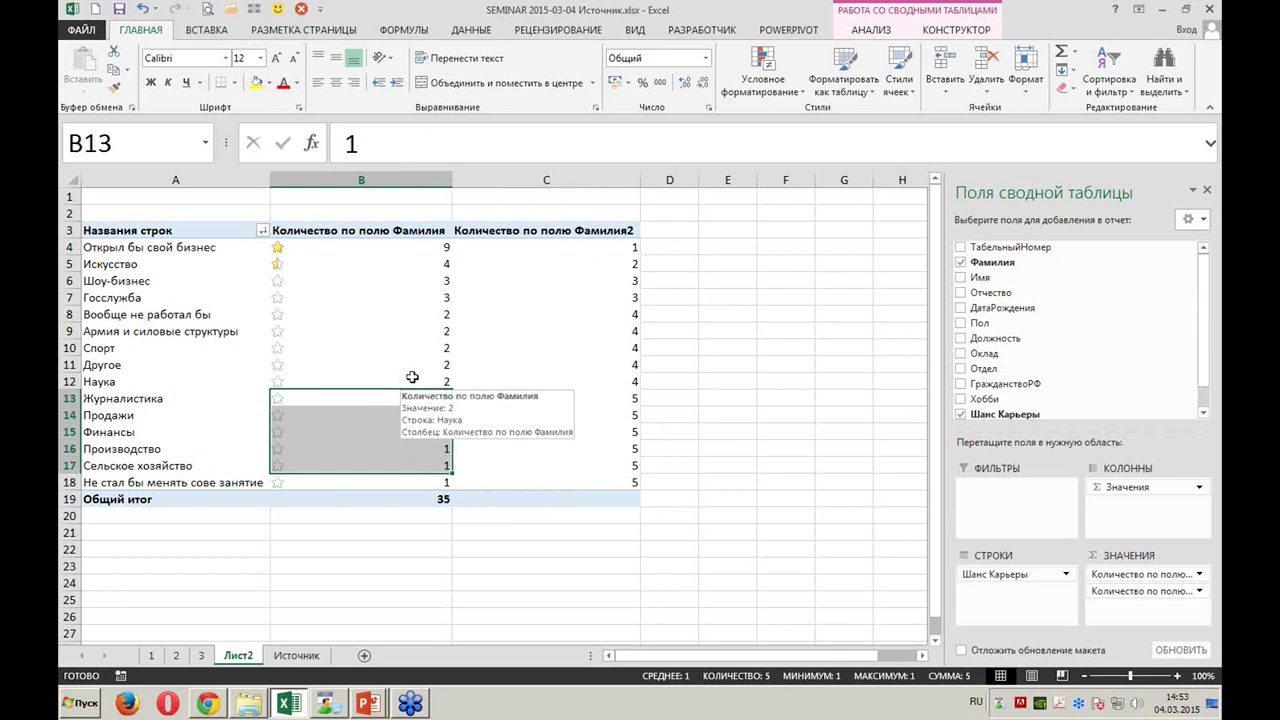
pyautogui.click(398, 311)
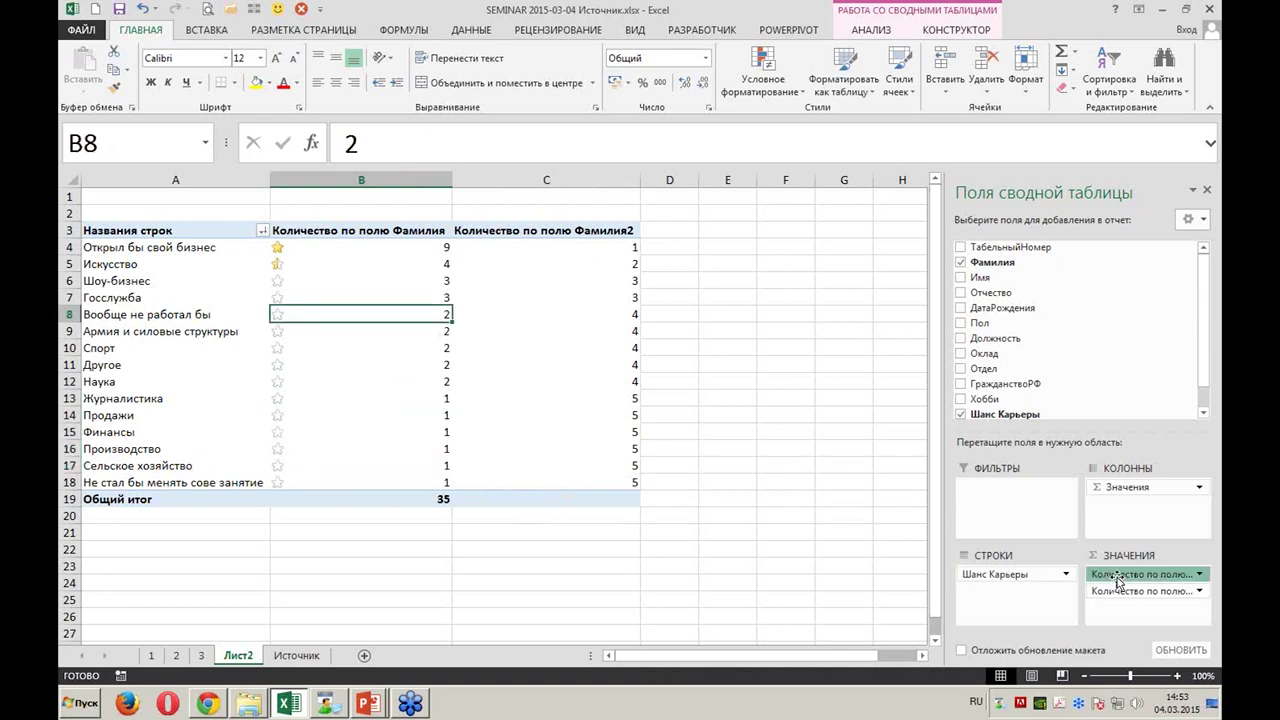
pyautogui.moveTo(1118, 582); pyautogui.dragTo(1132, 355)
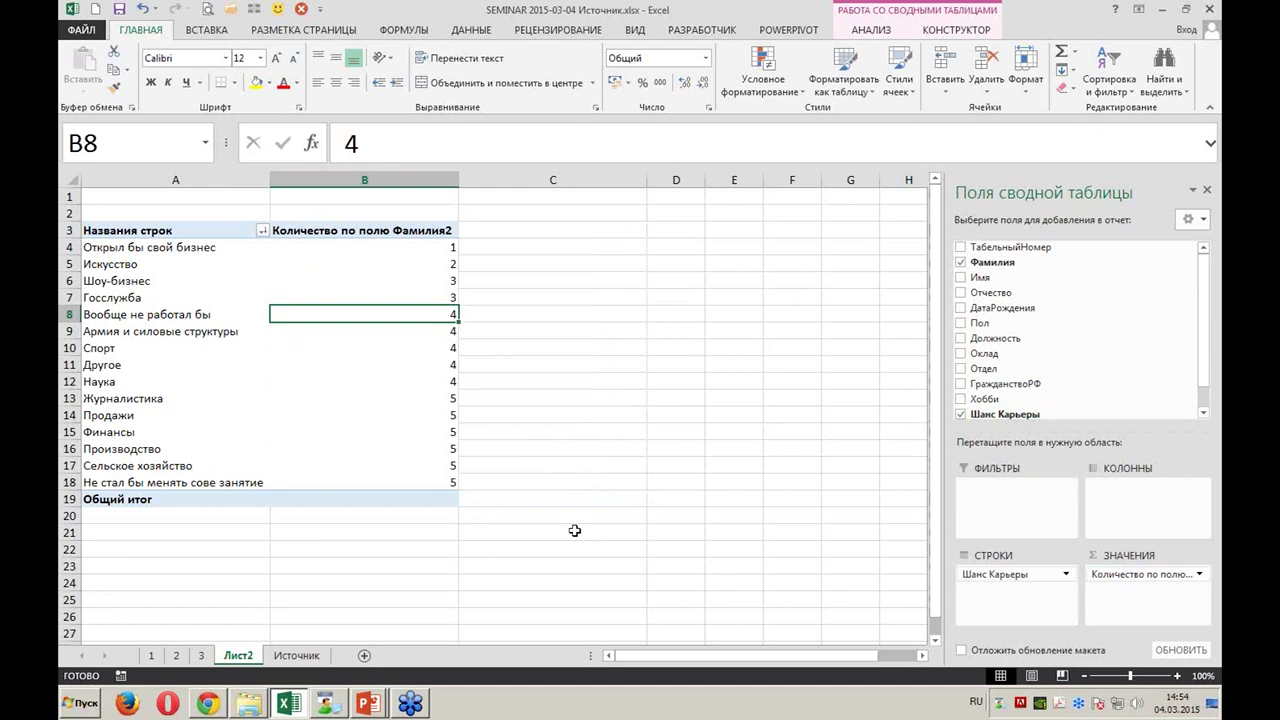
# Rename the rank column header to Рейтинг and autofit column B
pyautogui.click(330, 231)
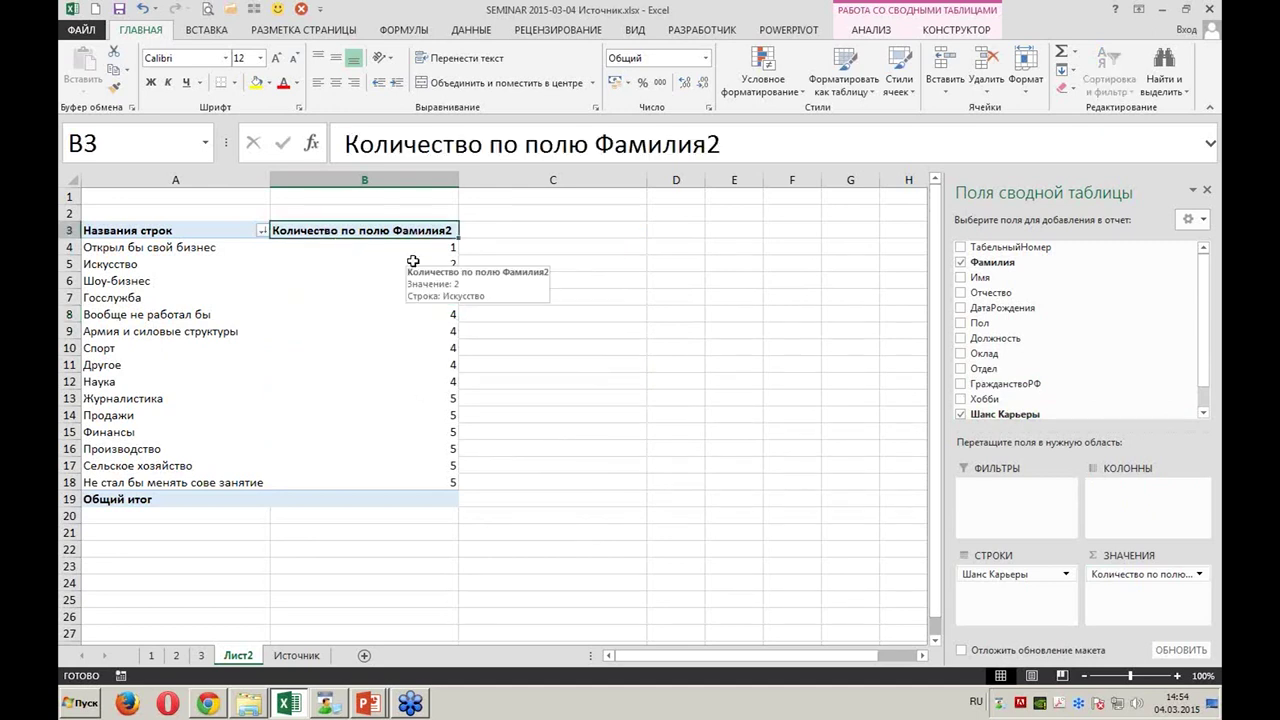
pyautogui.write('Ре')
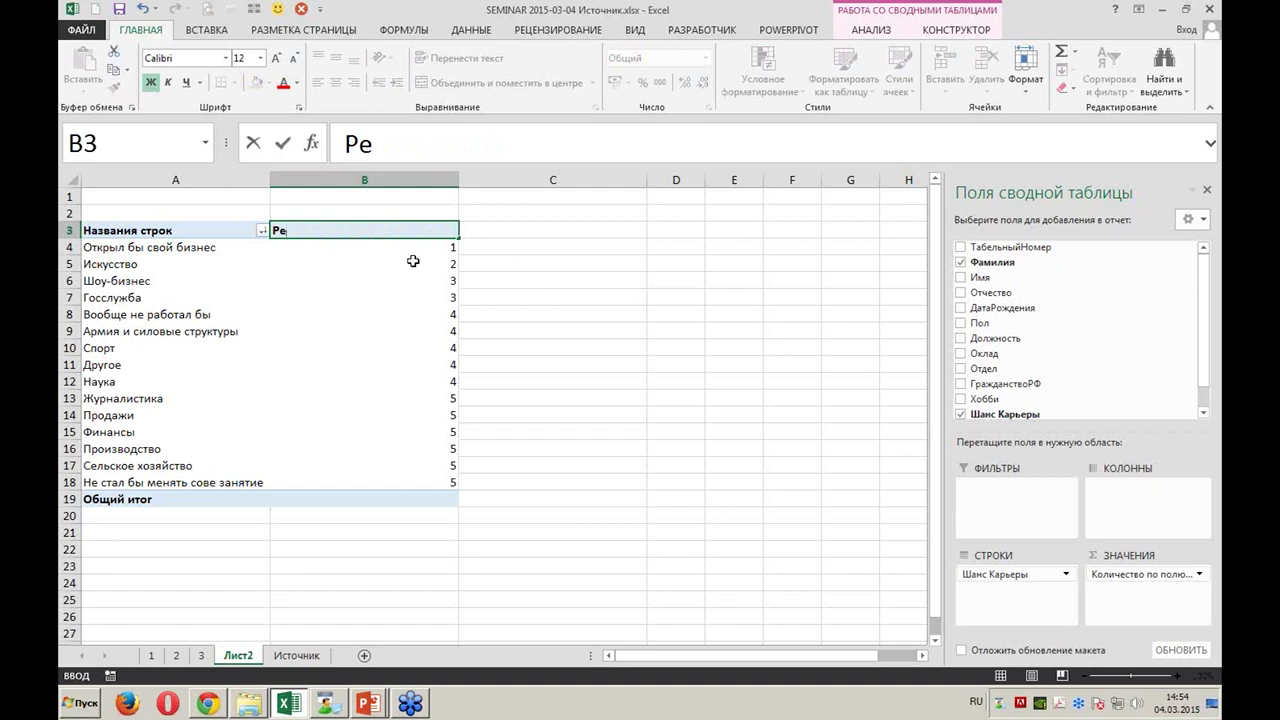
pyautogui.write('йтинг')
pyautogui.press('Return')
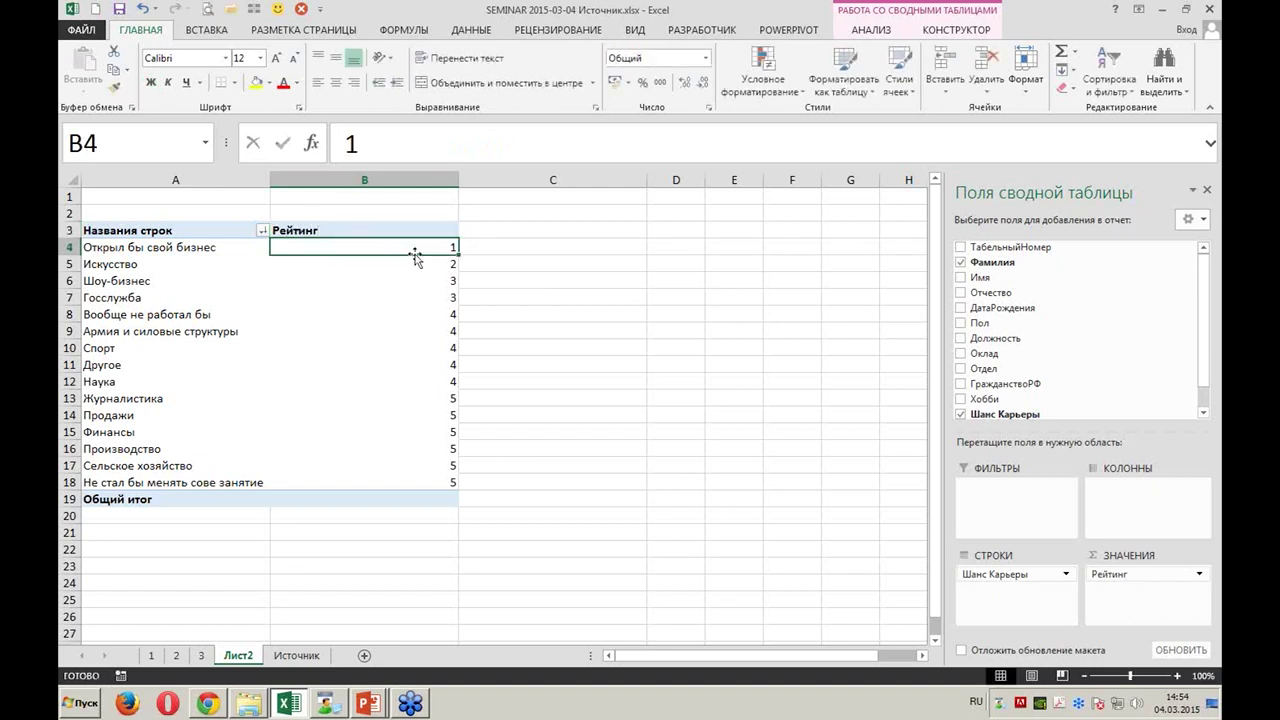
pyautogui.doubleClick(459, 182)
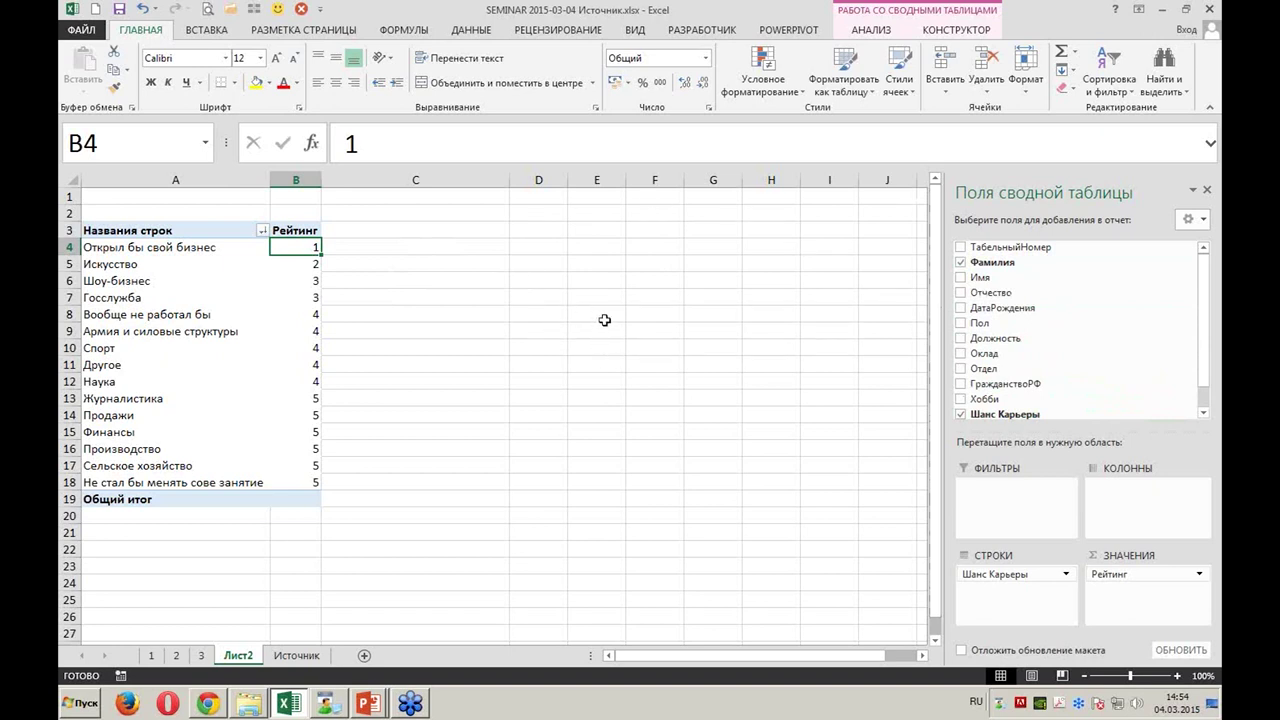
# Go to the Источник sheet with the employee table
pyautogui.click(327, 663)
pyautogui.click(435, 292)
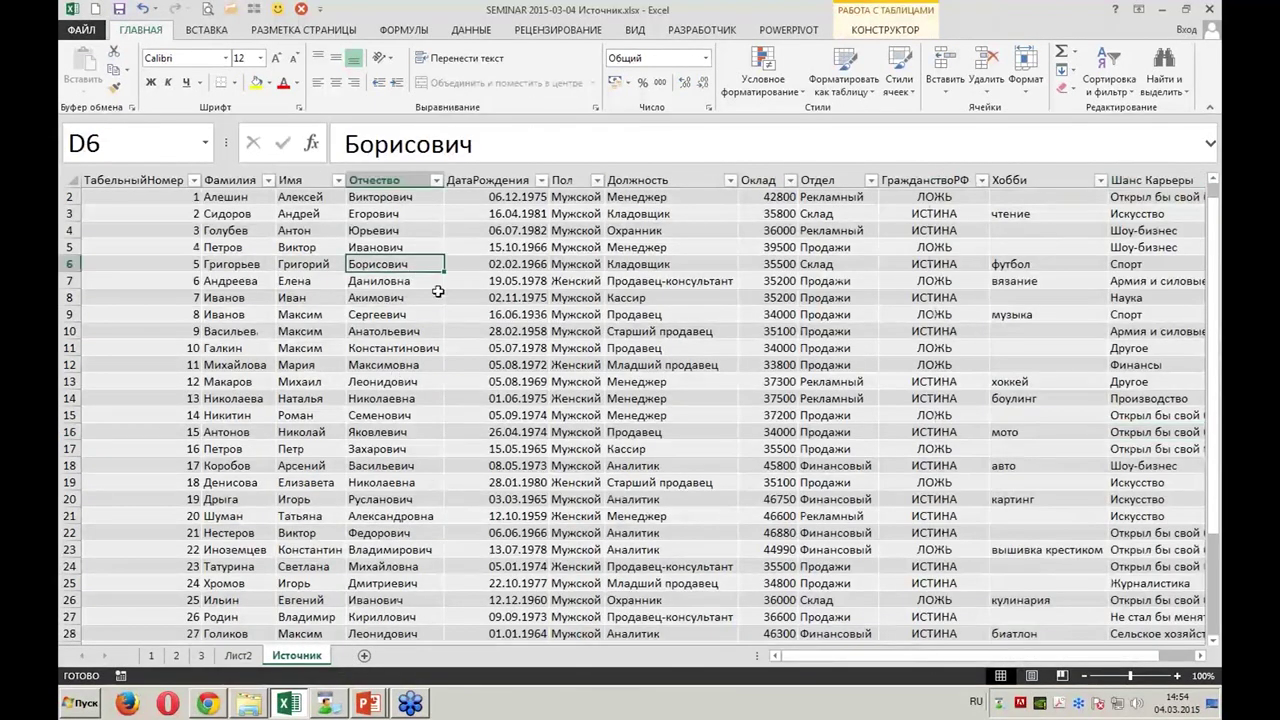
pyautogui.scroll(1, 574, 471)
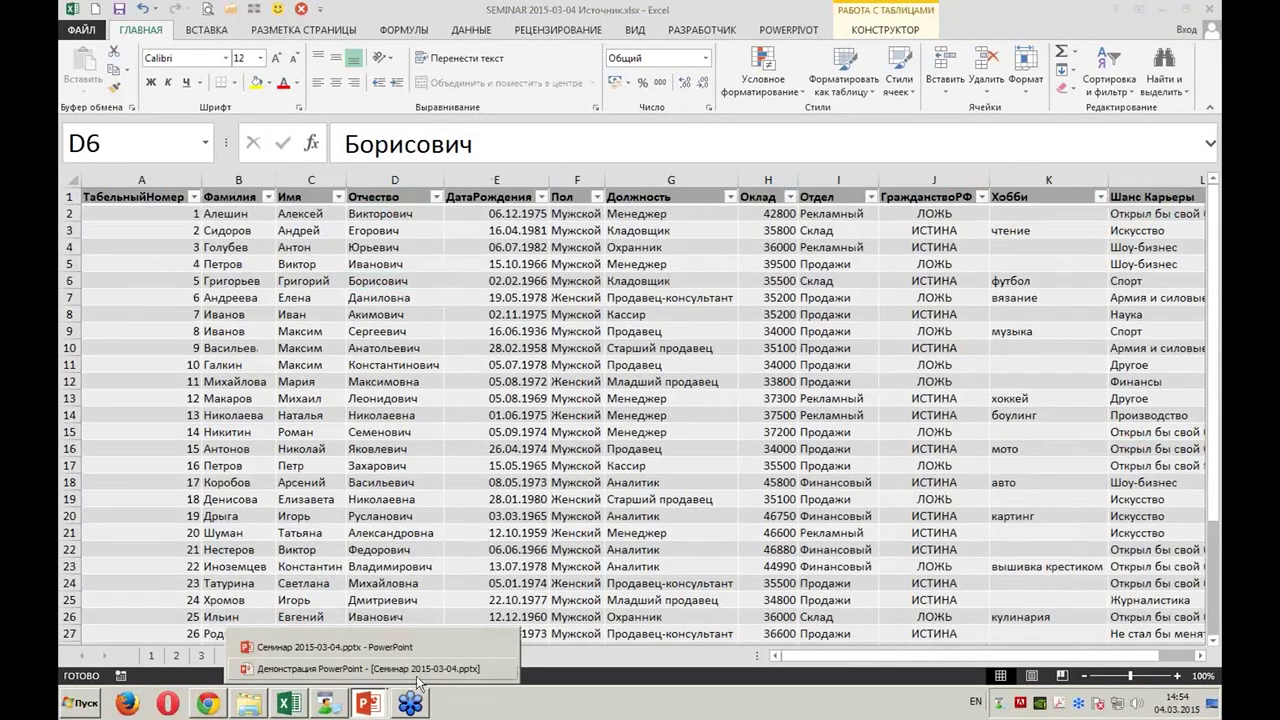
pyautogui.click(423, 668)
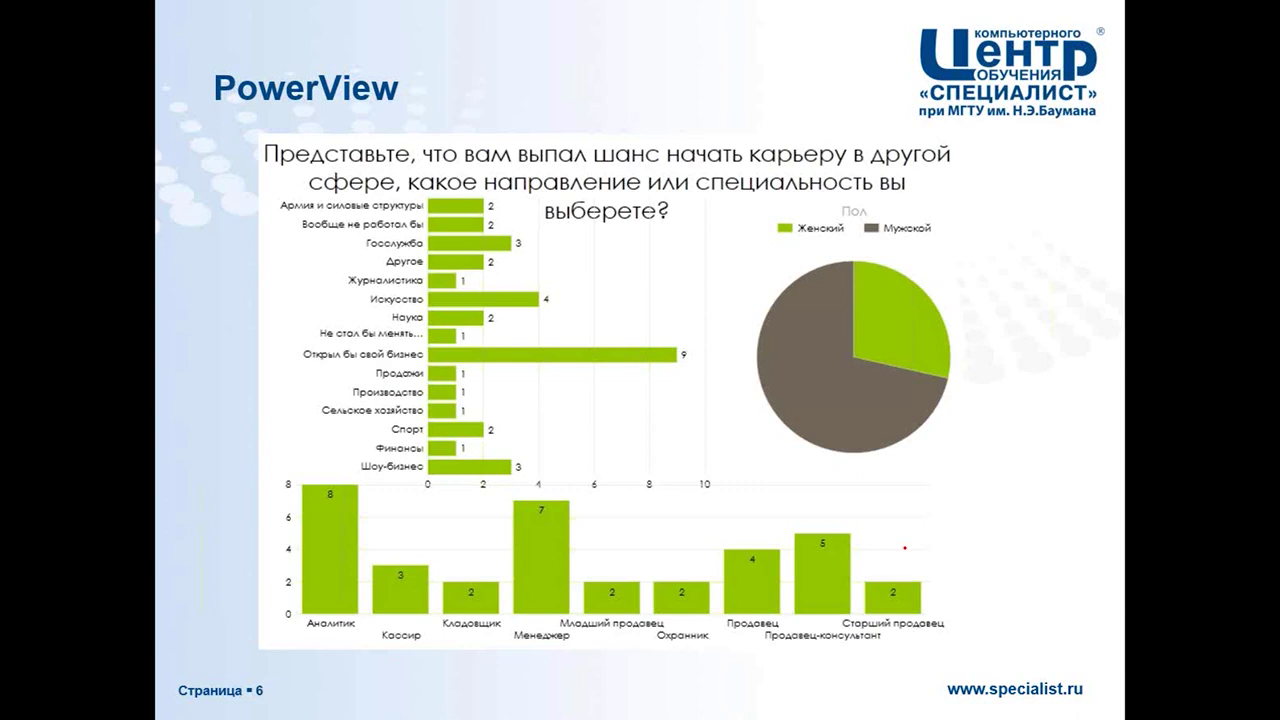
pyautogui.moveTo(893, 295)
pyautogui.mouseDown()
pyautogui.moveTo(912, 325)
pyautogui.moveTo(946, 271)
pyautogui.mouseUp()
pyautogui.moveTo(460, 198)
pyautogui.mouseDown()
pyautogui.moveTo(446, 336)
pyautogui.moveTo(548, 348)
pyautogui.moveTo(450, 364)
pyautogui.moveTo(455, 470)
pyautogui.mouseUp()
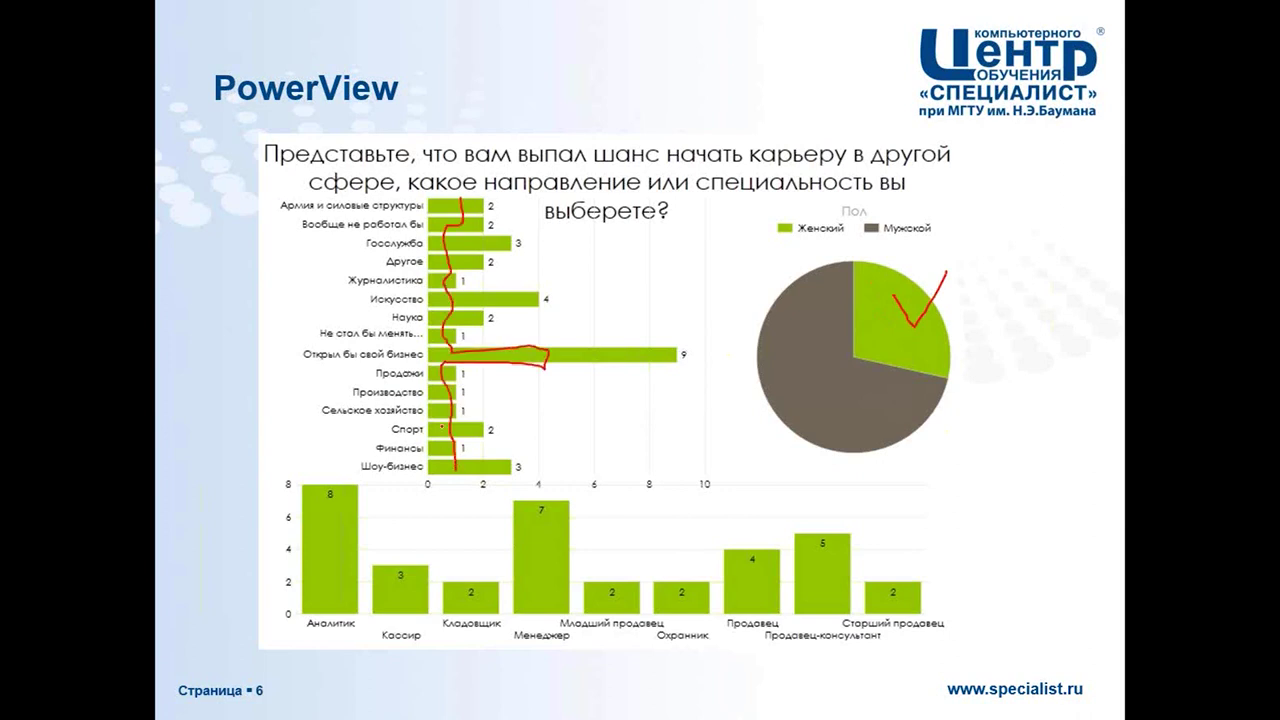
pyautogui.hotkey('alt', 'Tab')
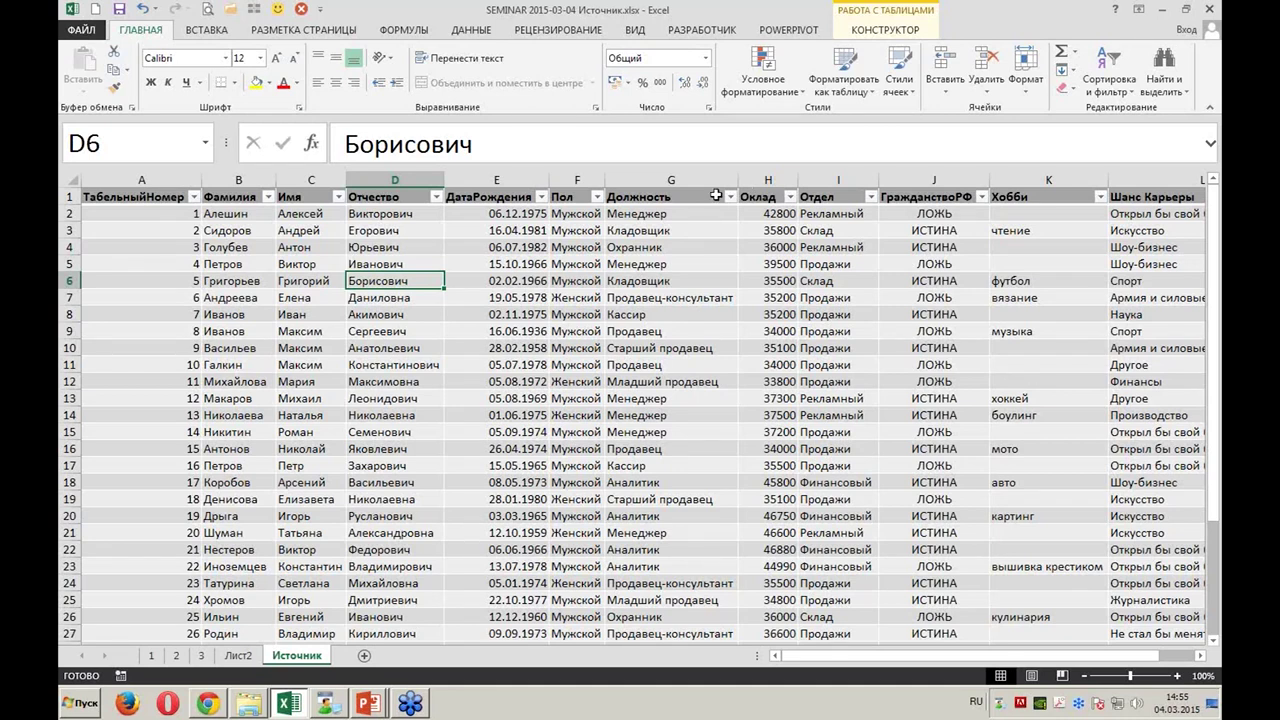
pyautogui.click(176, 655)
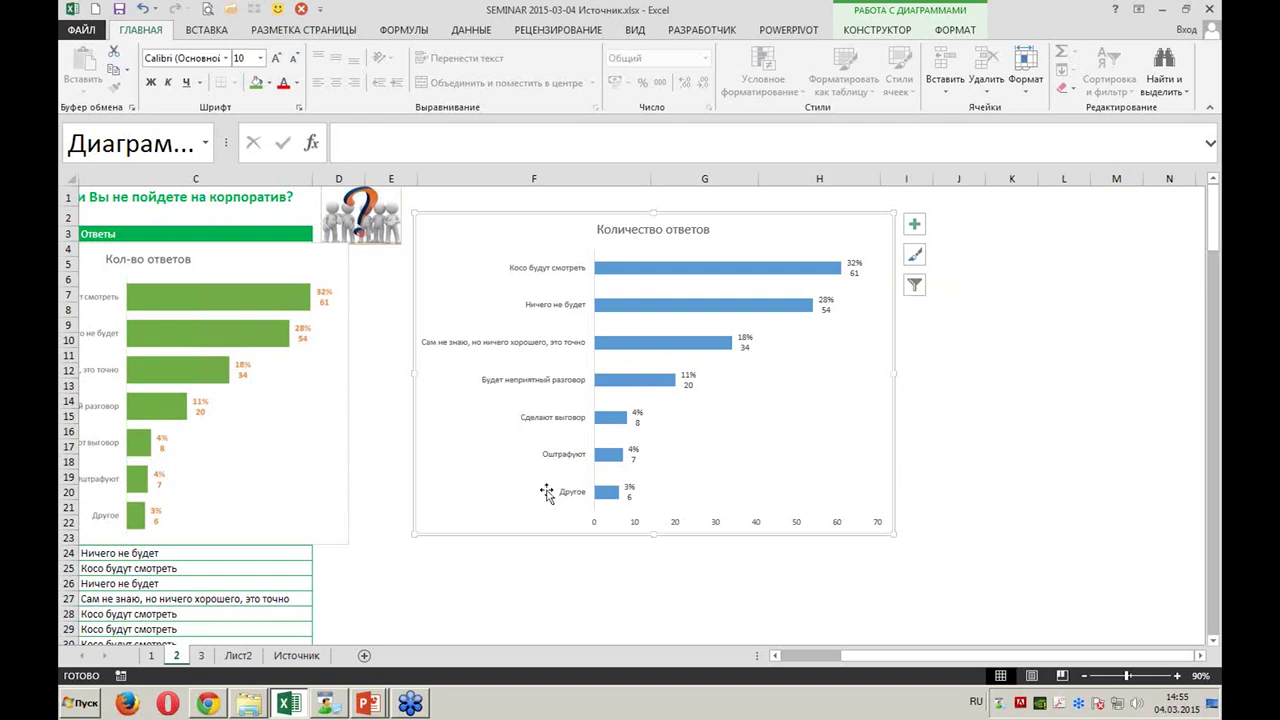
pyautogui.click(297, 655)
pyautogui.click(420, 385)
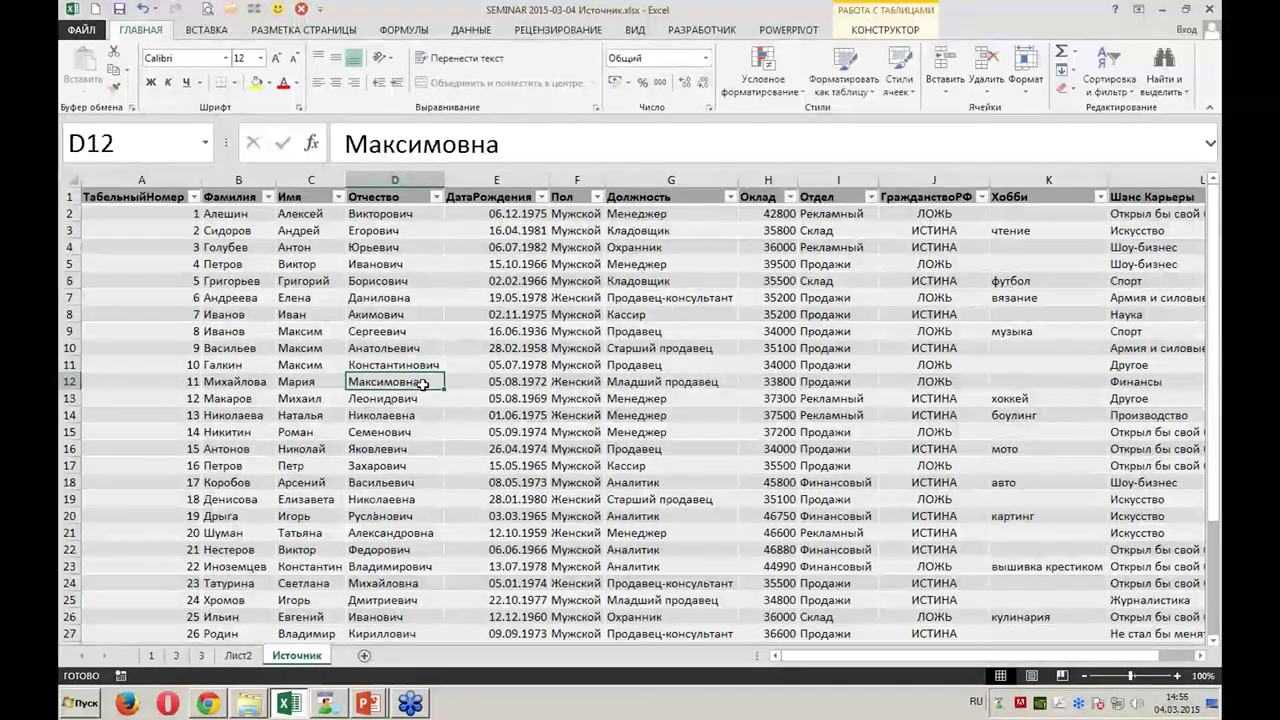
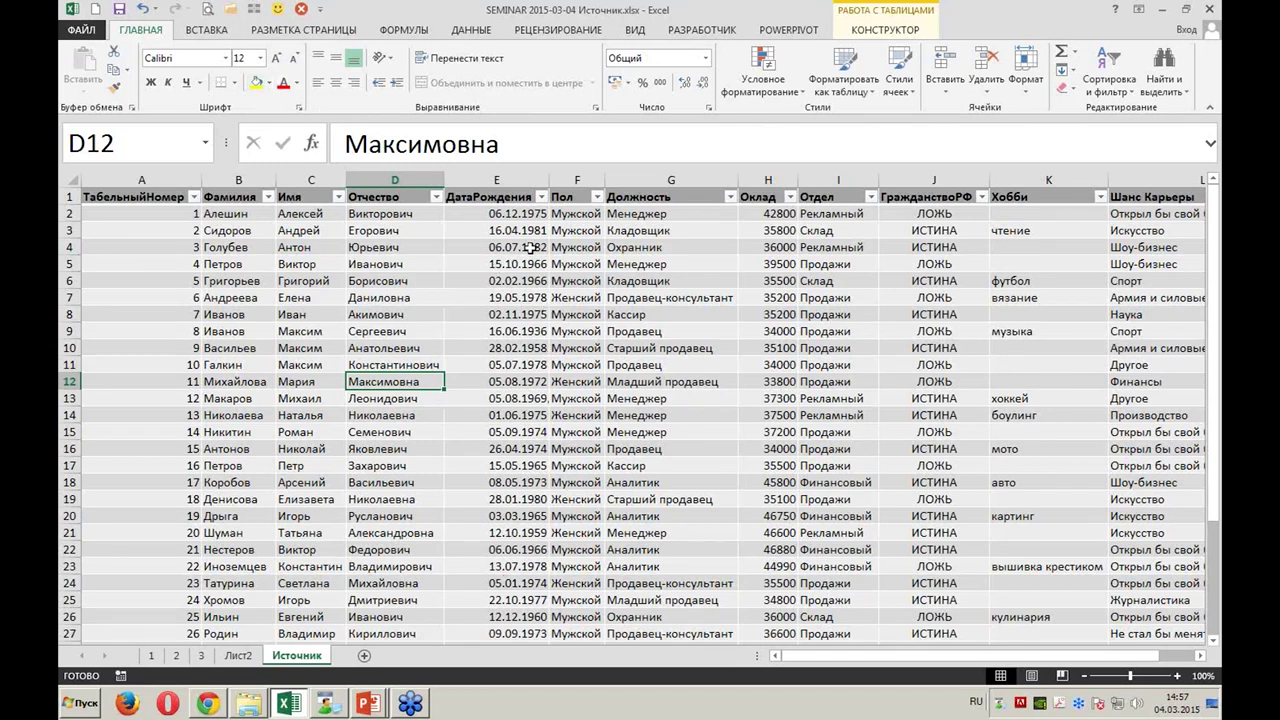
# Insert a Power View report of the Сотрудники employee table as a new Power View3 sheet
pyautogui.click(230, 32)
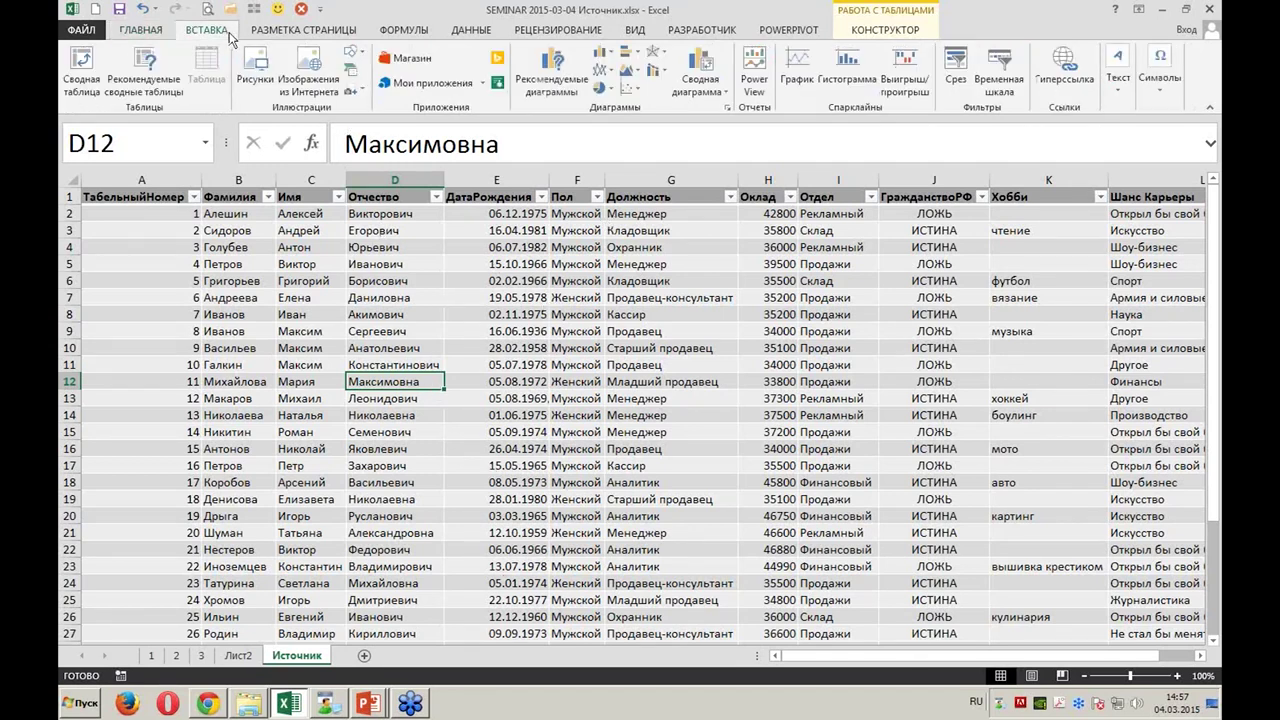
pyautogui.click(755, 85)
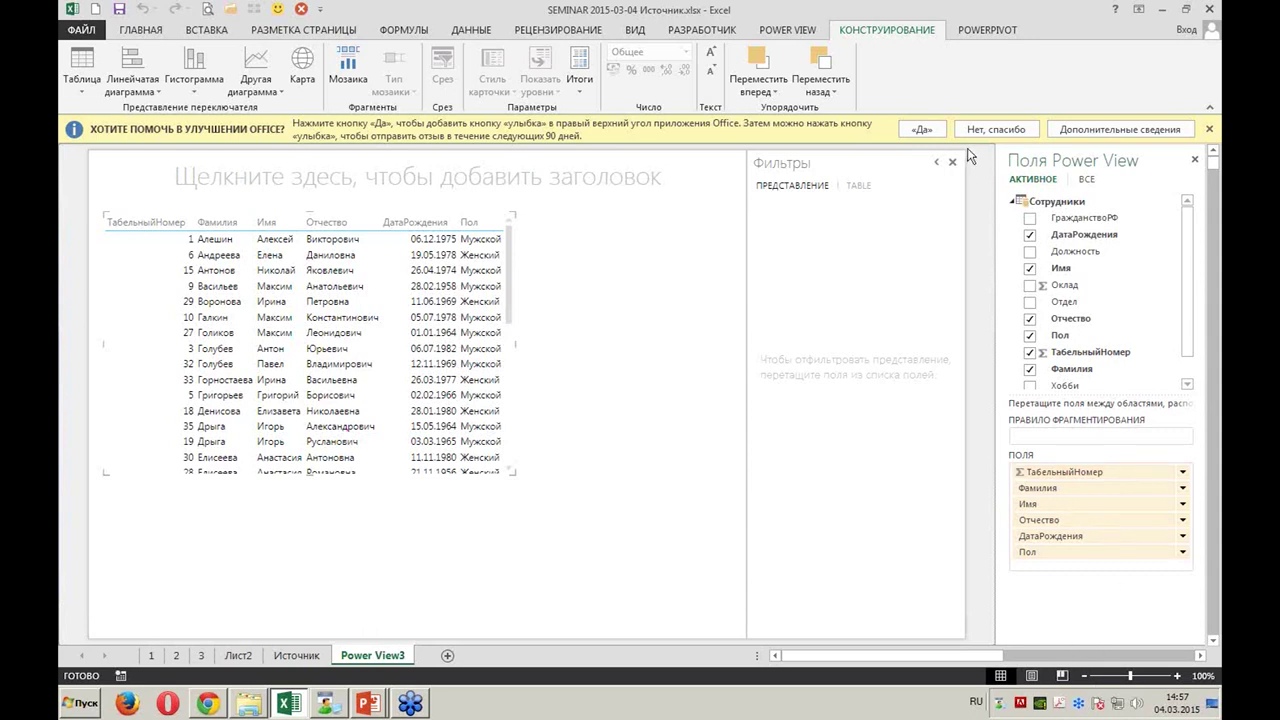
# Dismiss the Office feedback banner, leaving the Power View3 sheet options unchanged
pyautogui.click(997, 129)
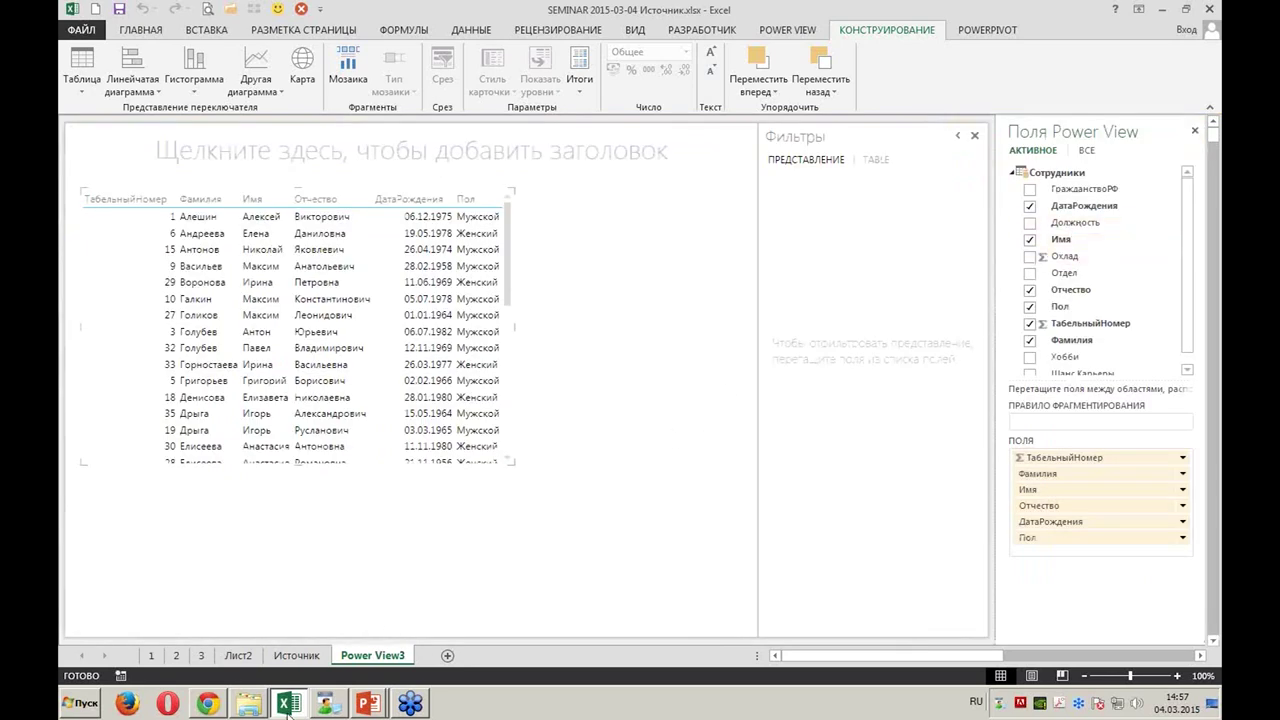
pyautogui.rightClick(388, 661)
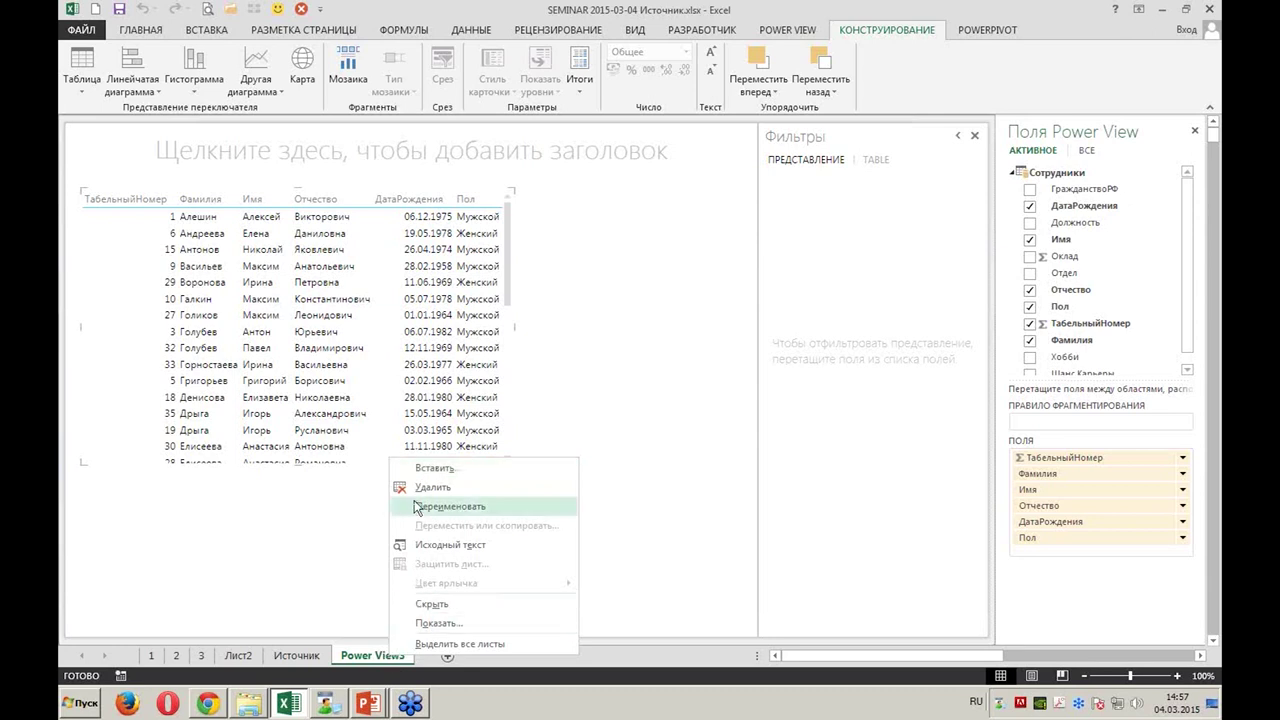
pyautogui.click(356, 672)
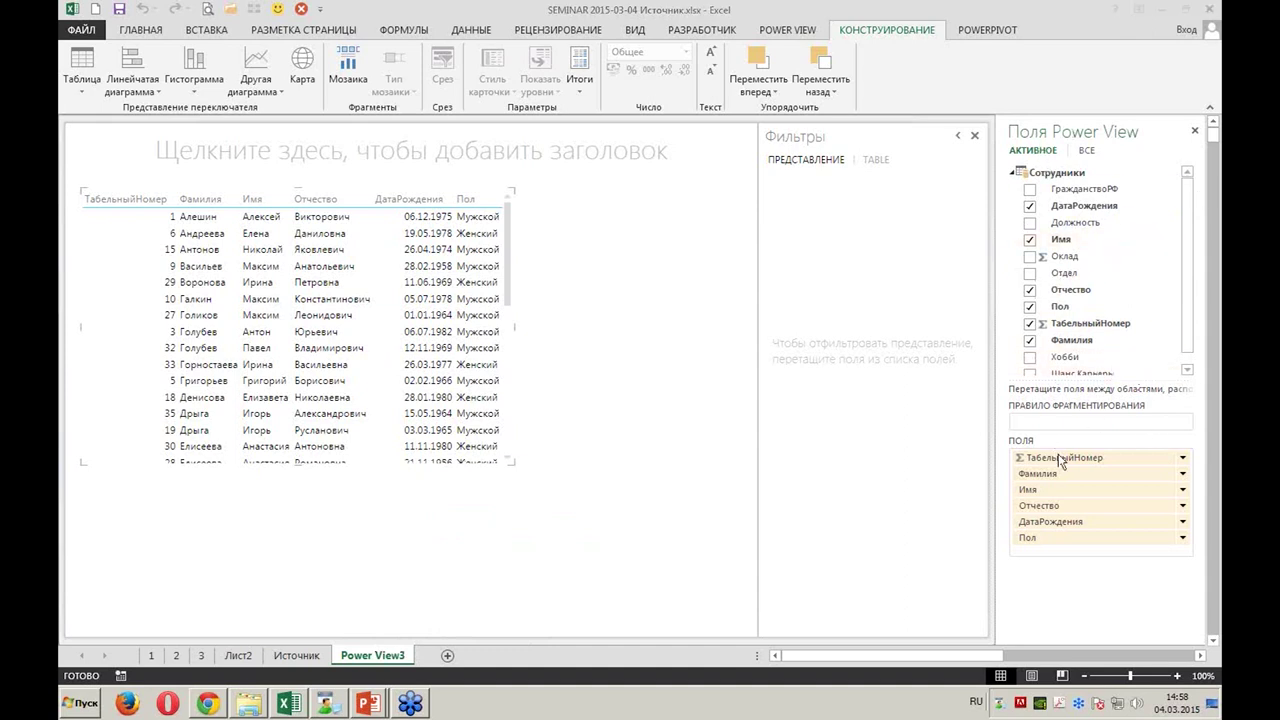
# Uncheck Имя, ДатаРождения, Отчество, Пол, ТабельныйНомер and the last field to delete the starter table
pyautogui.click(1030, 240)
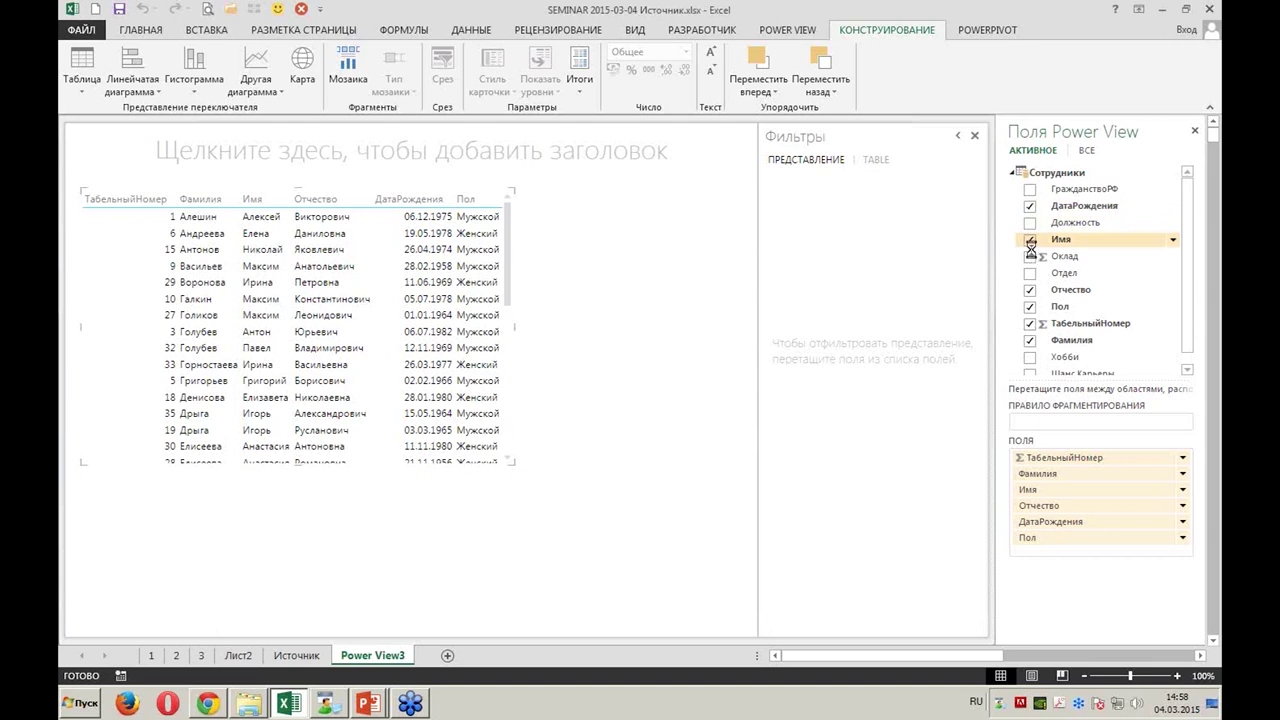
pyautogui.click(1030, 206)
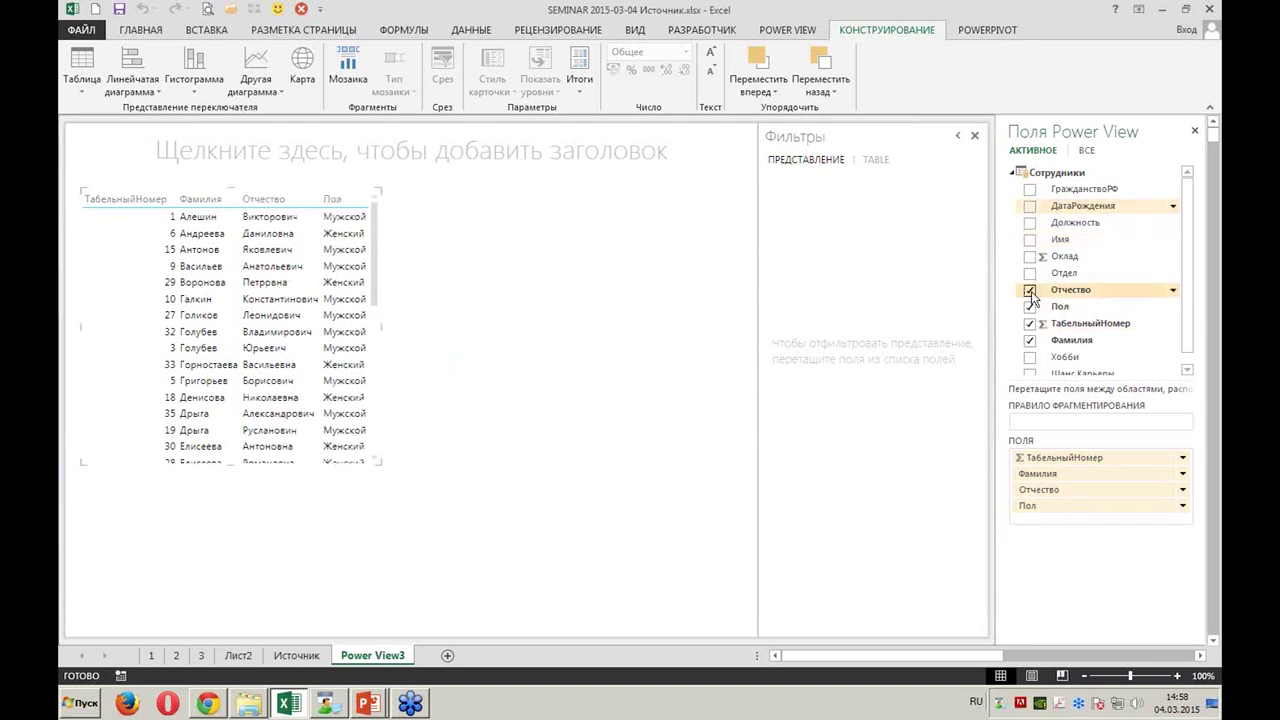
pyautogui.click(1030, 290)
pyautogui.click(1030, 306)
pyautogui.click(1030, 323)
pyautogui.click(1030, 340)
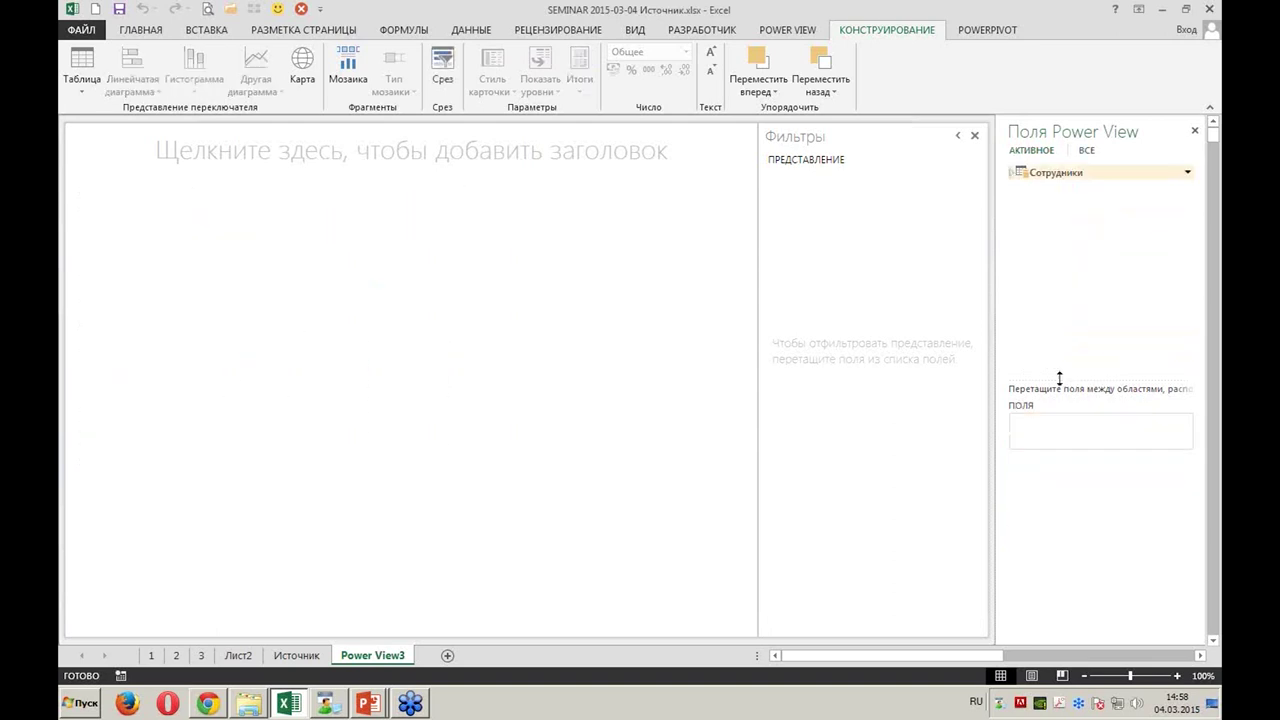
# Build a single-column table from the Шанс Карьеры field of Сотрудники
pyautogui.click(1014, 173)
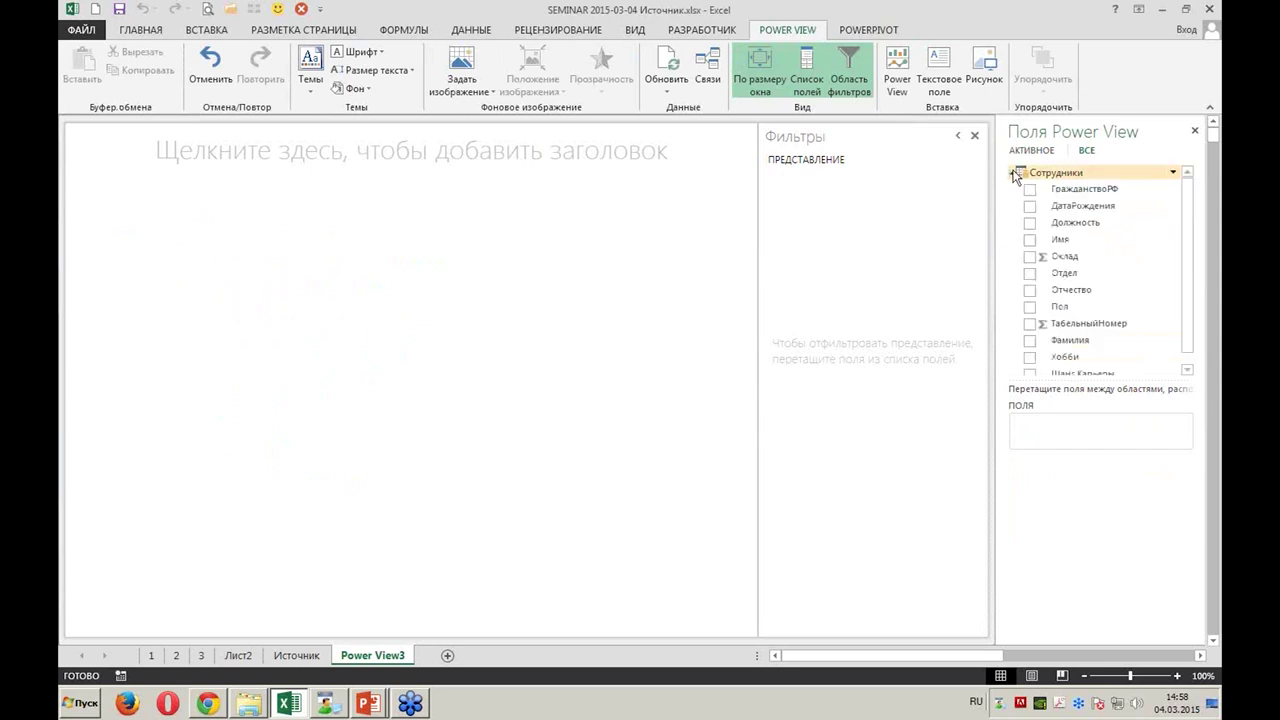
pyautogui.scroll(-1, 1190, 335)
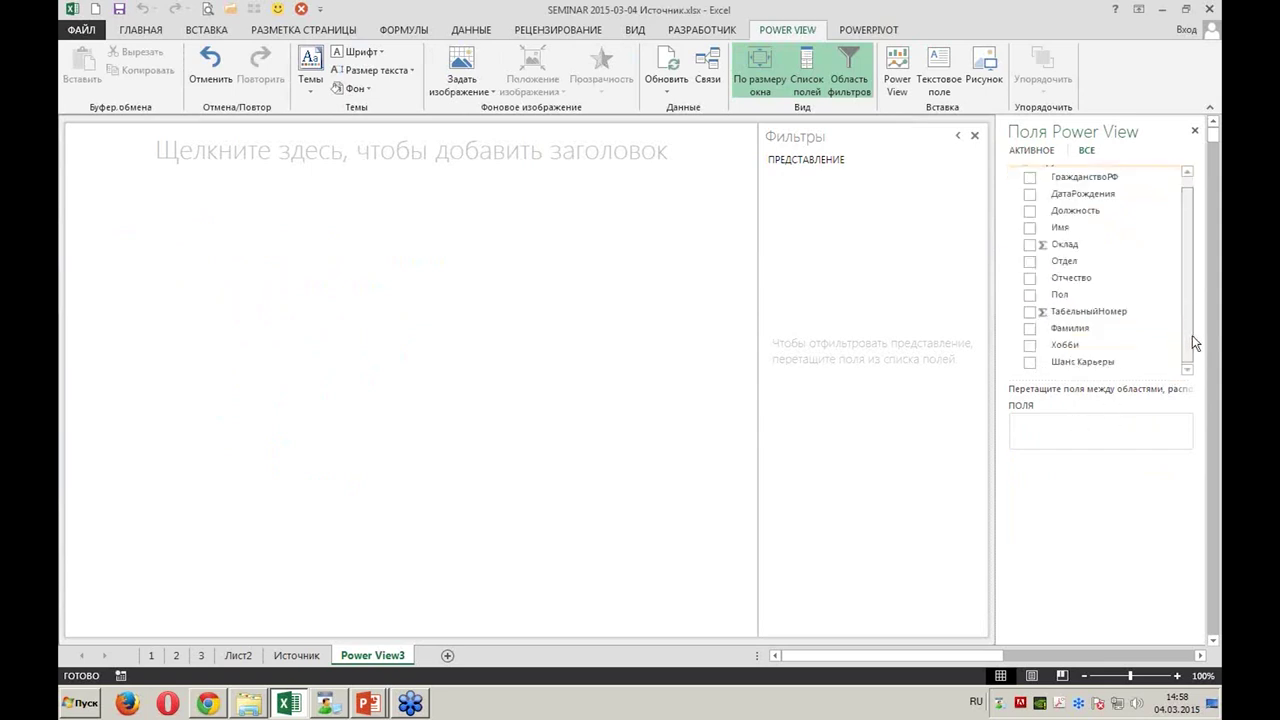
pyautogui.moveTo(1060, 228); pyautogui.dragTo(1056, 243)
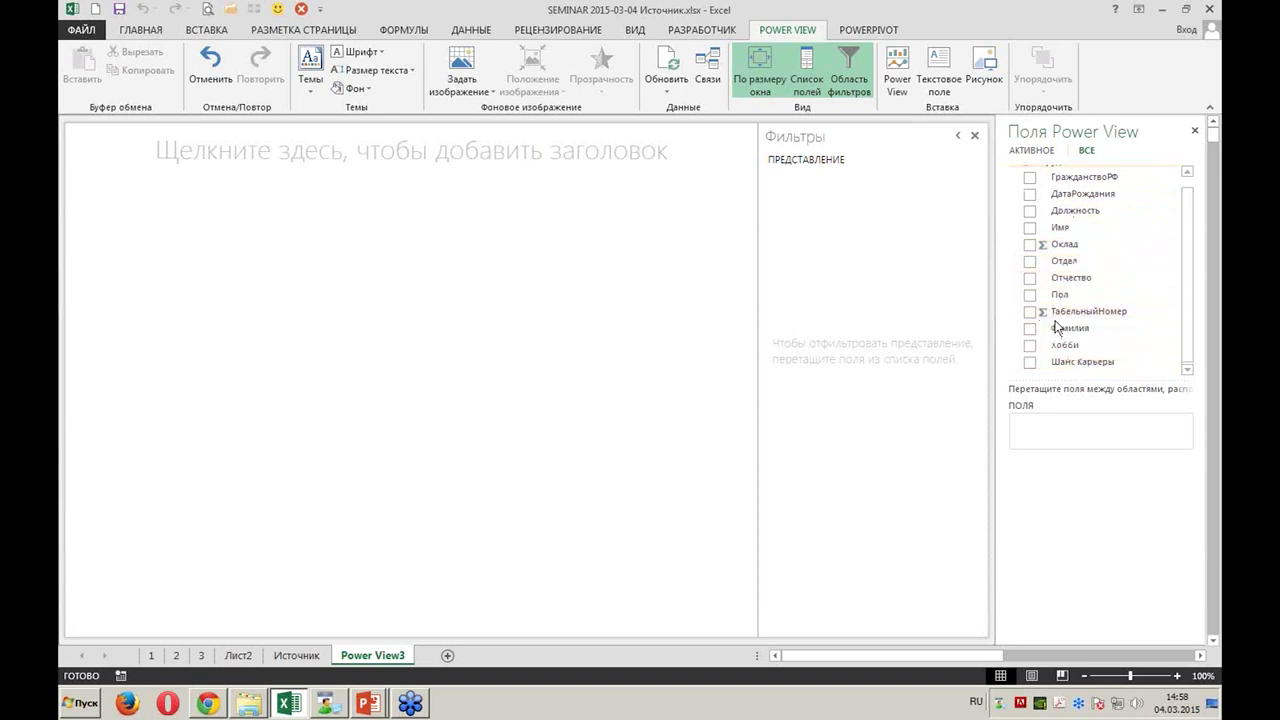
pyautogui.moveTo(1052, 312)
pyautogui.mouseDown()
pyautogui.moveTo(1045, 325)
pyautogui.moveTo(1204, 354)
pyautogui.mouseUp()
pyautogui.scroll(1, 1197, 306)
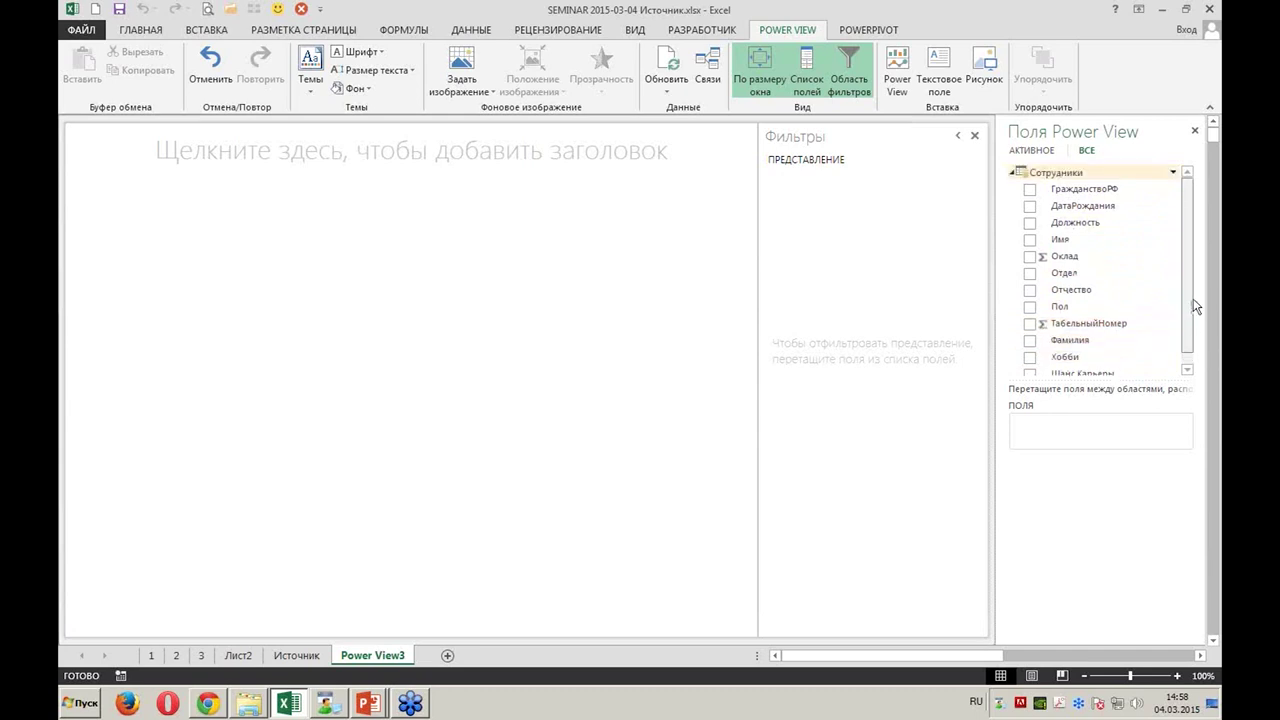
pyautogui.scroll(-1, 1195, 320)
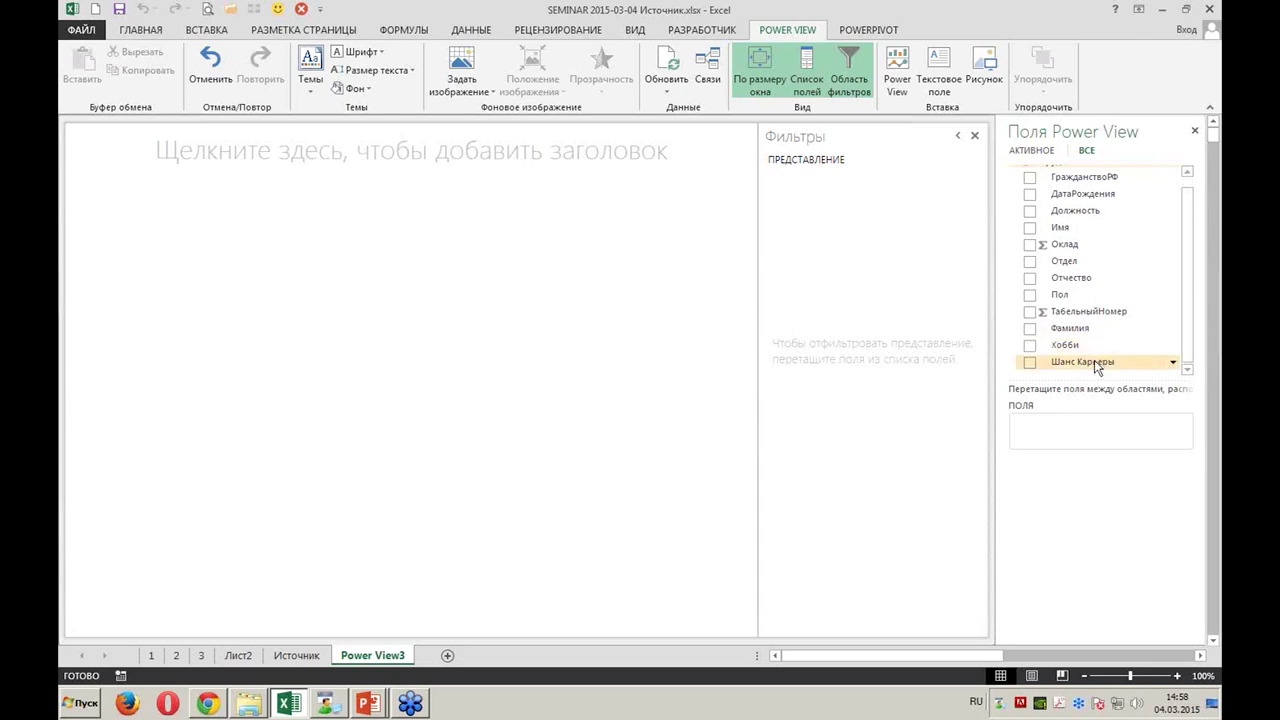
pyautogui.moveTo(1092, 362); pyautogui.dragTo(1090, 426)
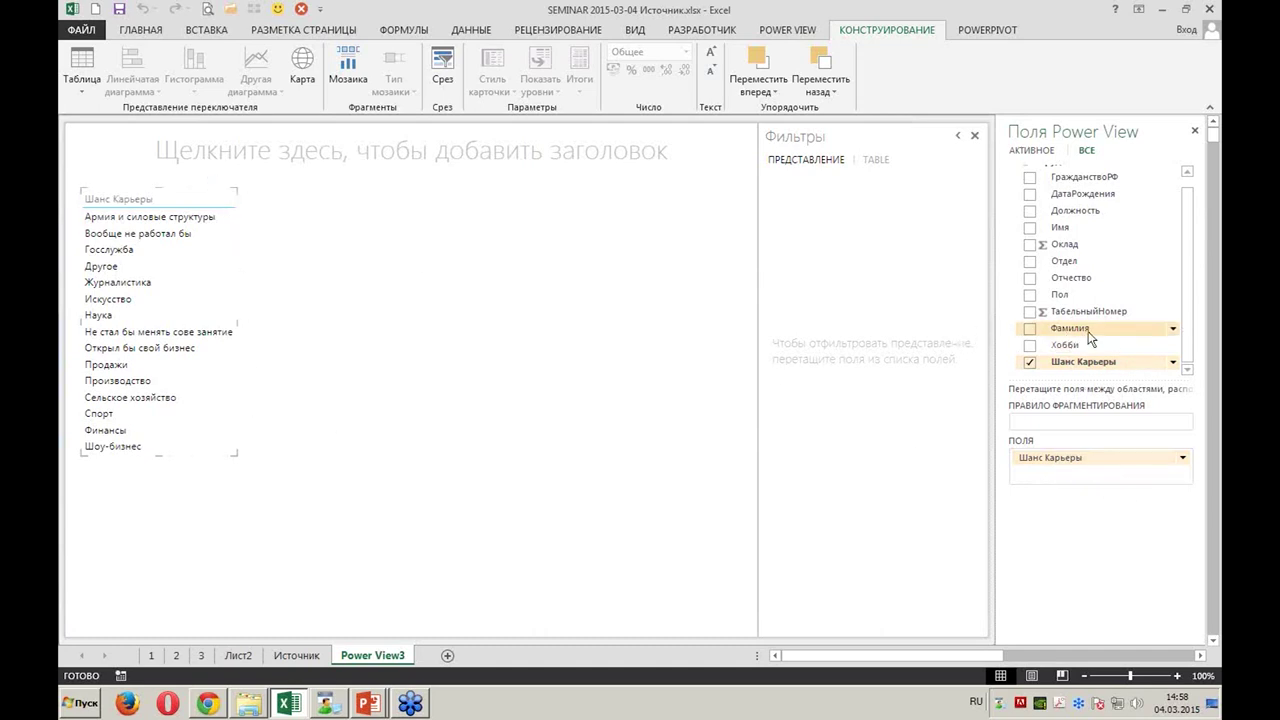
# Count surnames per Шанс Карьеры with Количество (непустые), enlarging the table to show the 35 total
pyautogui.moveTo(1090, 329); pyautogui.dragTo(1110, 480)
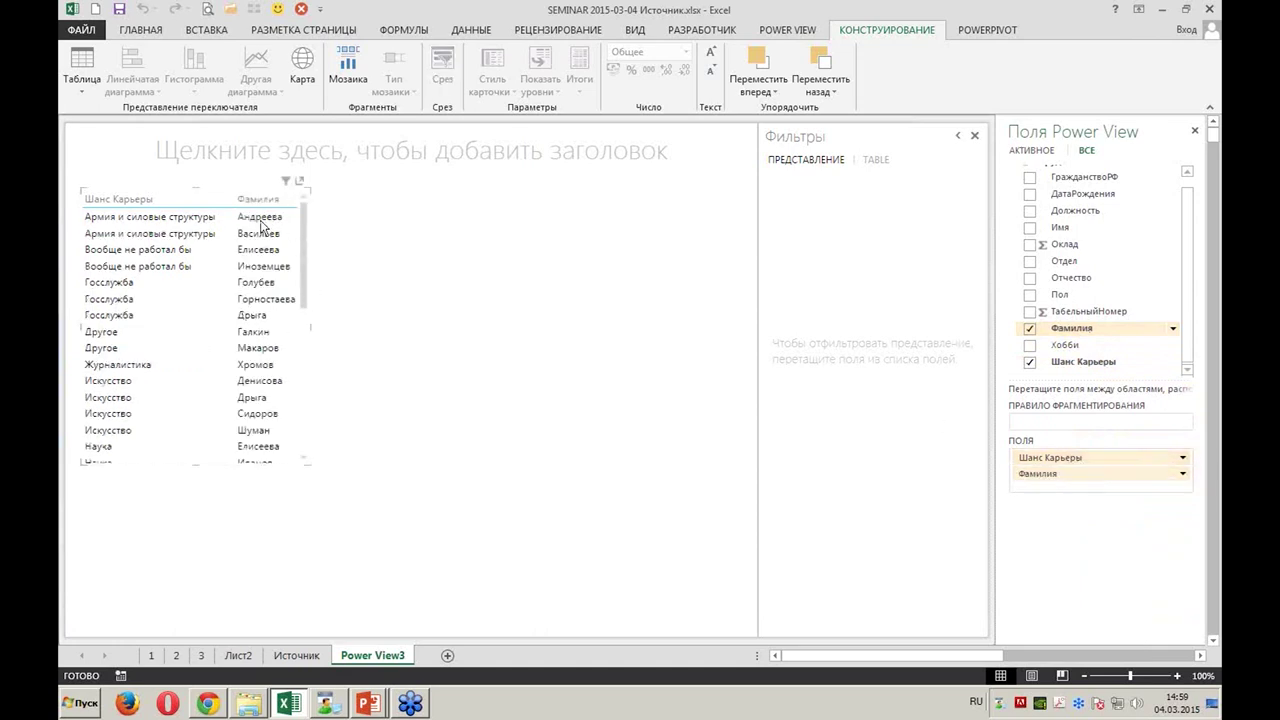
pyautogui.click(1183, 474)
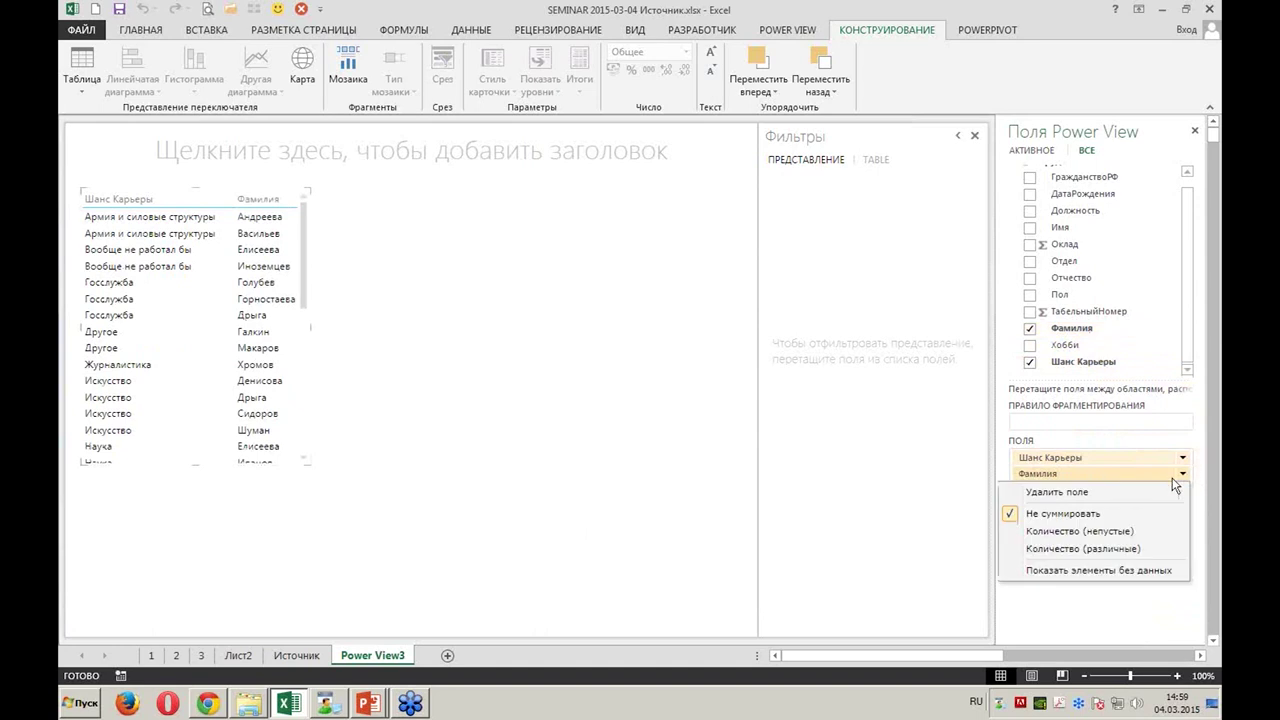
pyautogui.click(1095, 534)
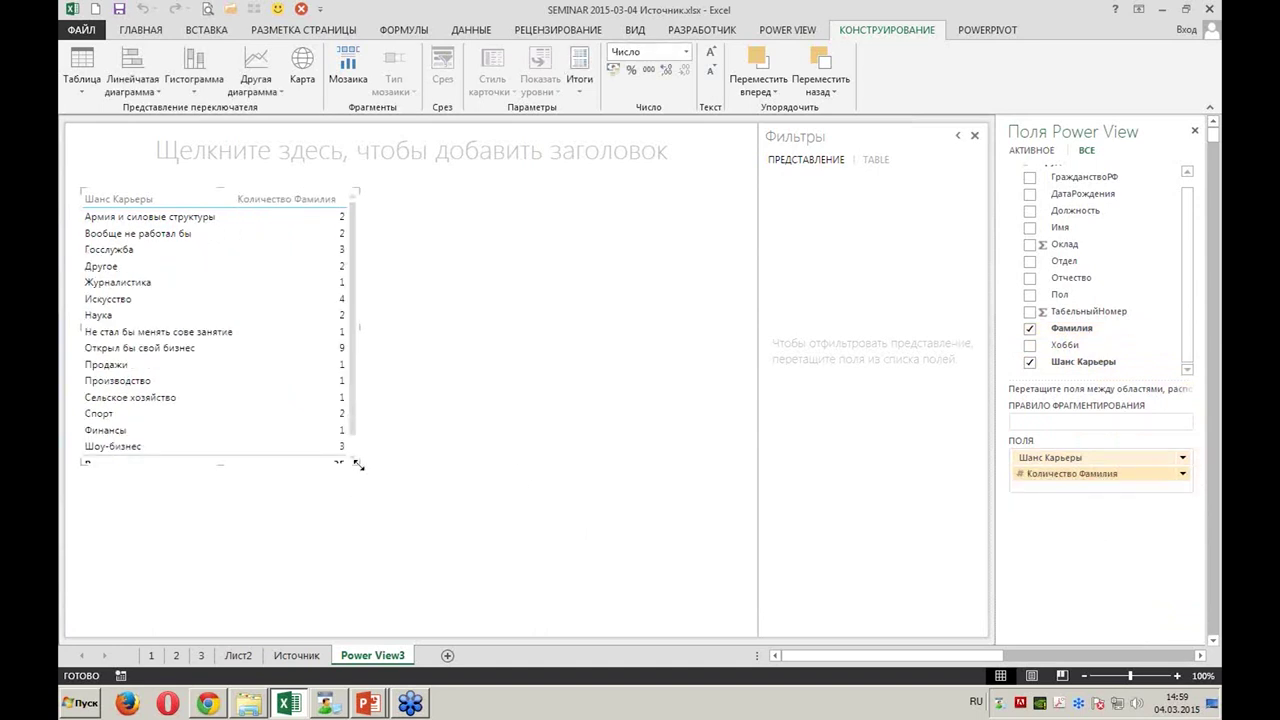
pyautogui.moveTo(357, 465); pyautogui.dragTo(379, 490)
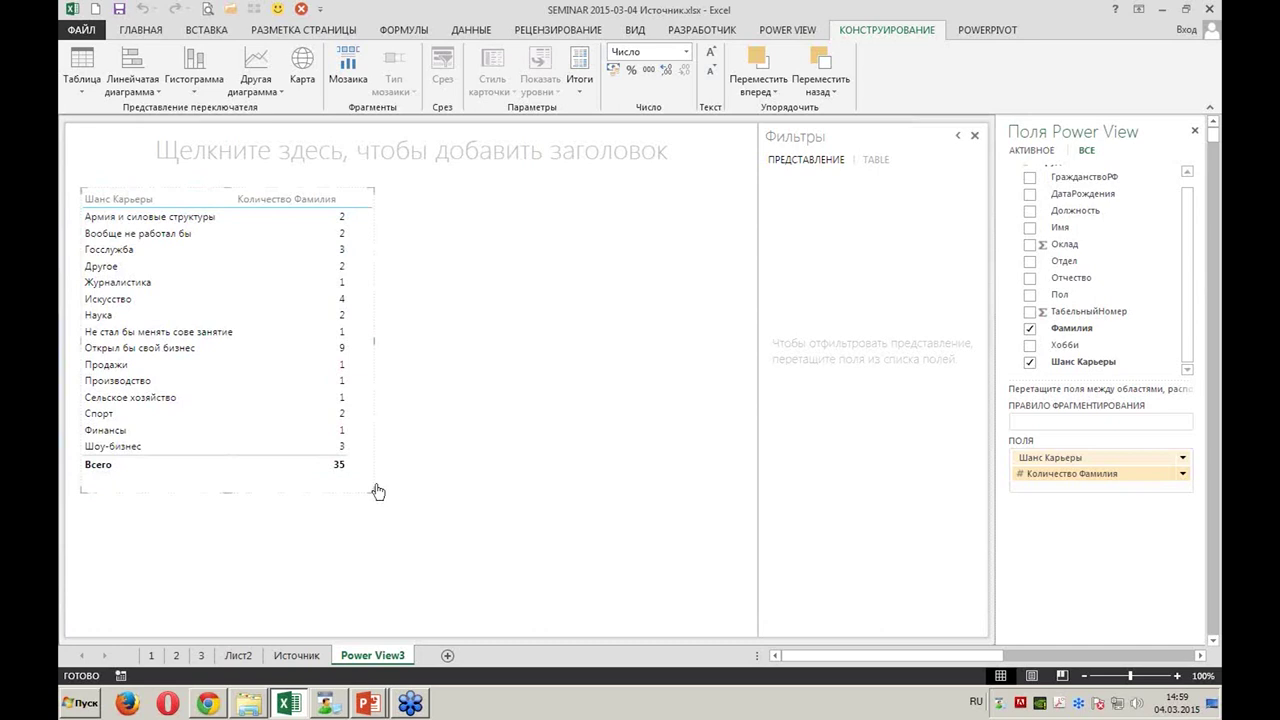
pyautogui.moveTo(215, 380)
pyautogui.click(462, 437)
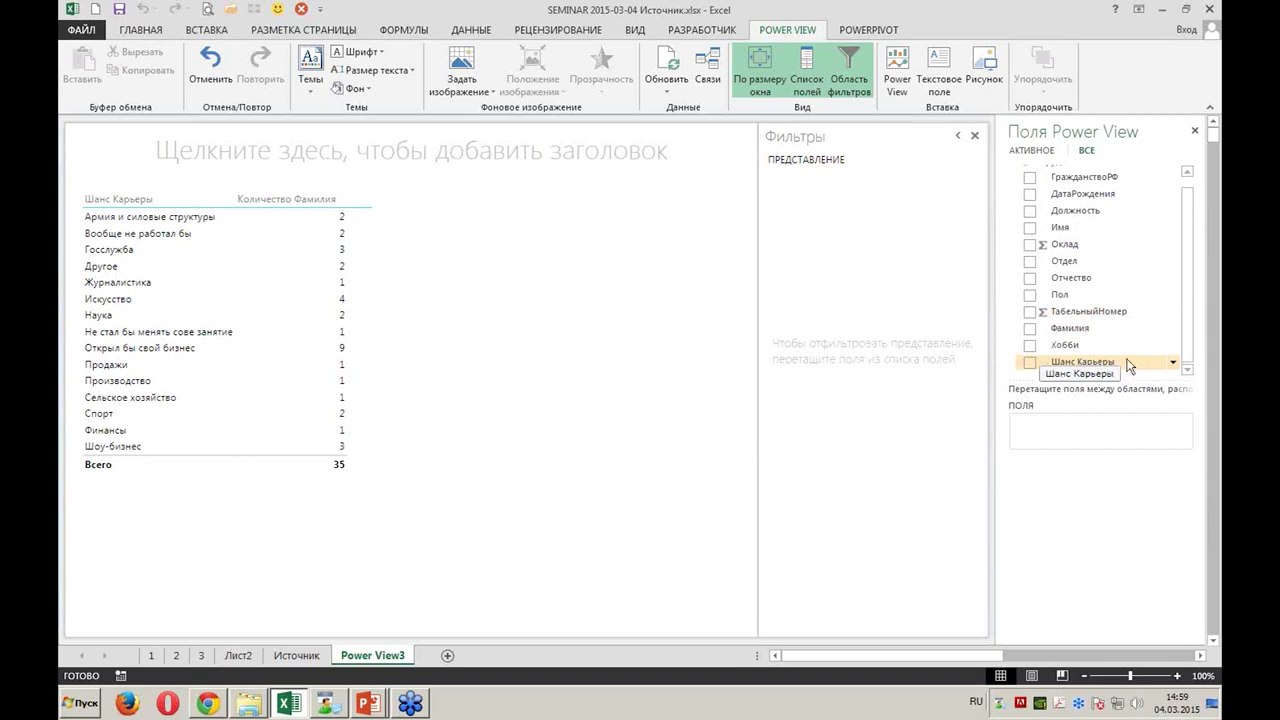
# Create a Пол table counting surnames by gender: Женский 10, Мужской 25
pyautogui.moveTo(1068, 294); pyautogui.dragTo(1089, 430)
pyautogui.moveTo(1070, 328)
pyautogui.mouseDown()
pyautogui.moveTo(1099, 428)
pyautogui.moveTo(1095, 472)
pyautogui.mouseUp()
pyautogui.click(1183, 473)
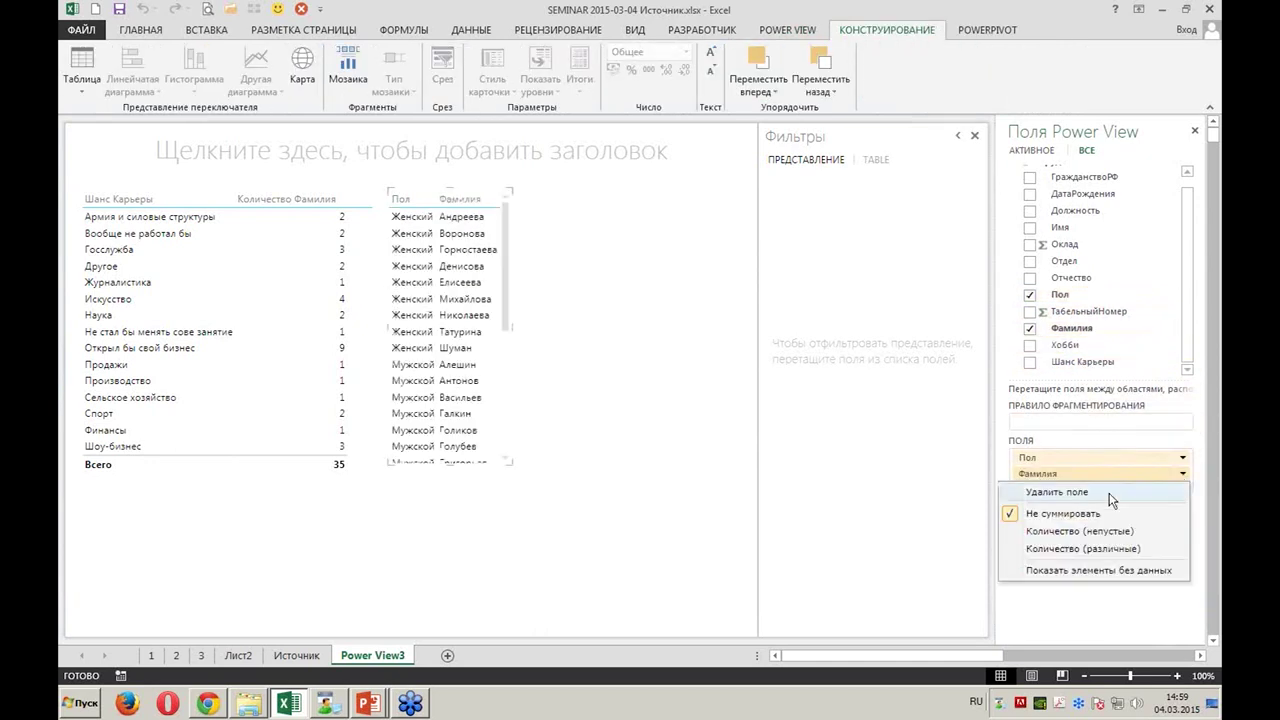
pyautogui.click(1085, 531)
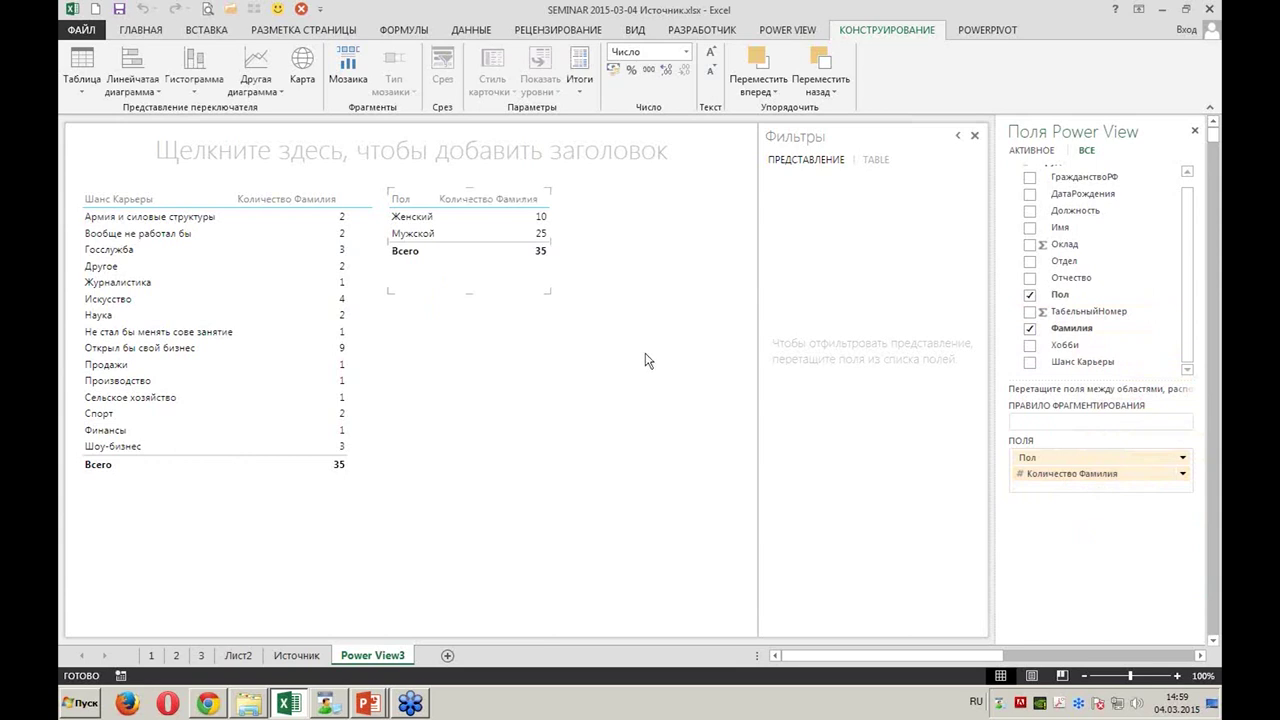
pyautogui.moveTo(468, 235)
pyautogui.click(550, 374)
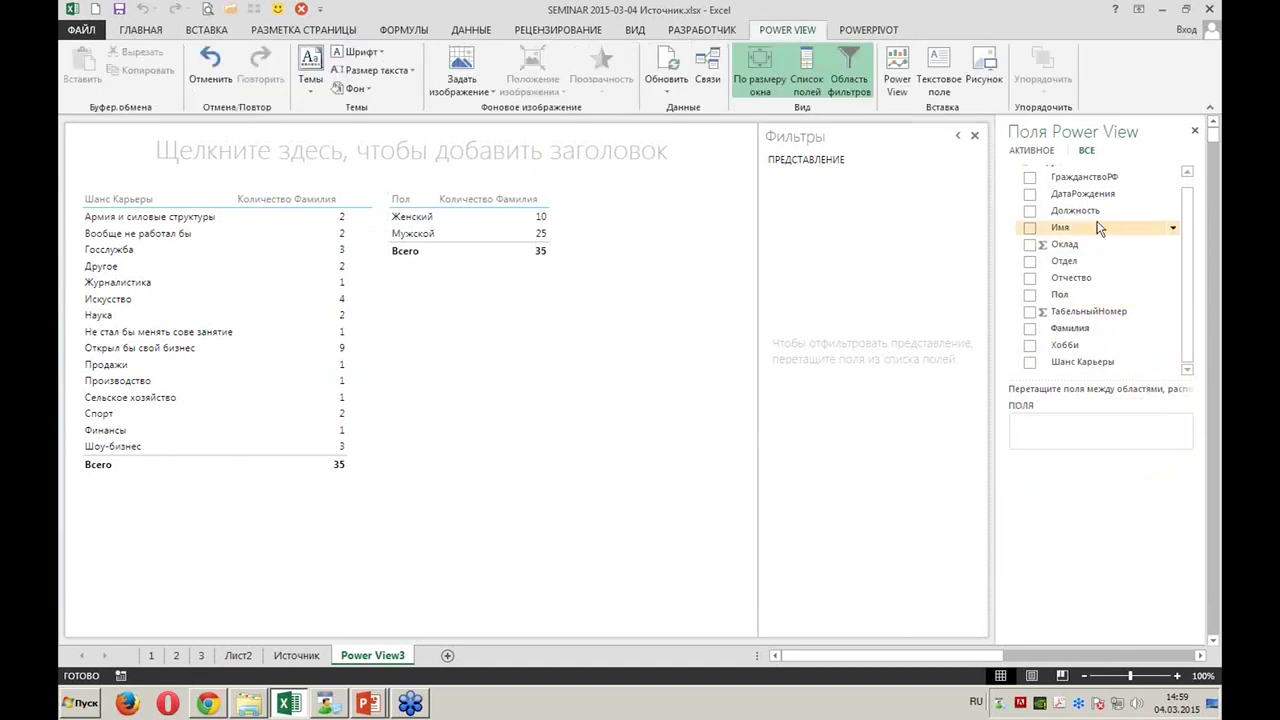
# Add a Должность table counting surnames per job title, totalling 35
pyautogui.moveTo(1075, 210)
pyautogui.moveTo(1075, 210); pyautogui.dragTo(1105, 413)
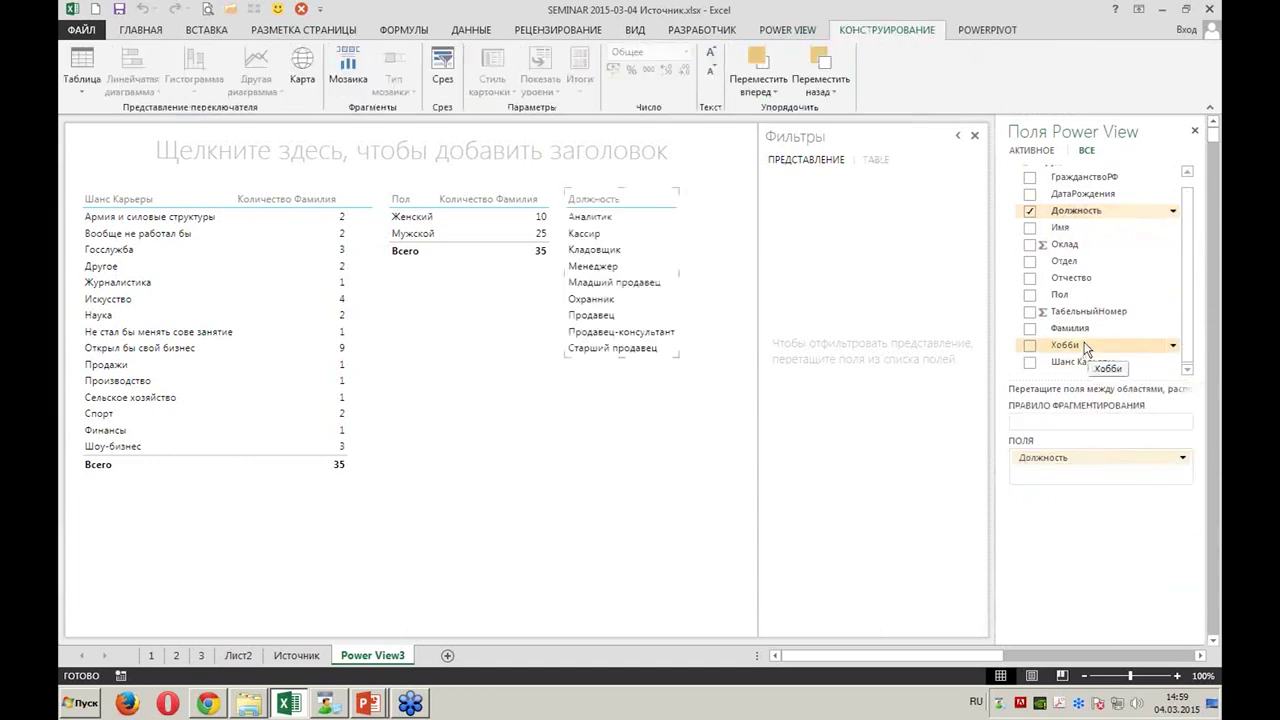
pyautogui.moveTo(1083, 327); pyautogui.dragTo(1105, 476)
pyautogui.click(1183, 474)
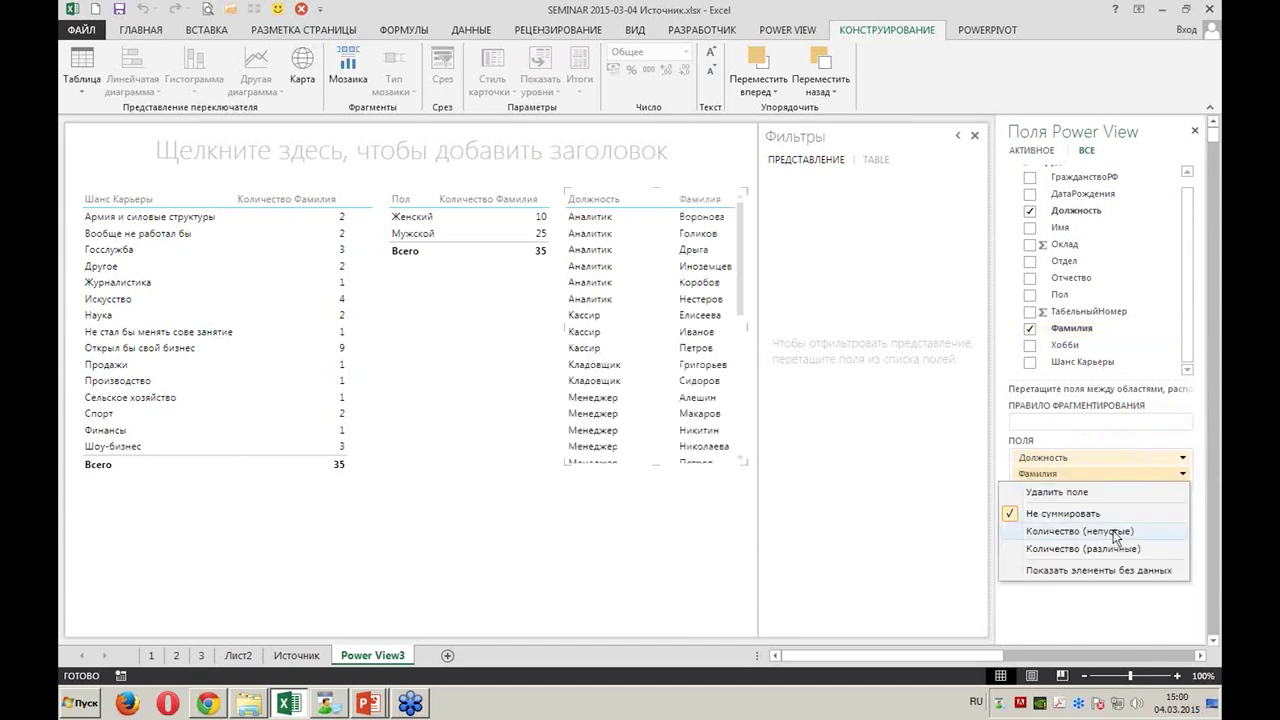
pyautogui.click(1080, 531)
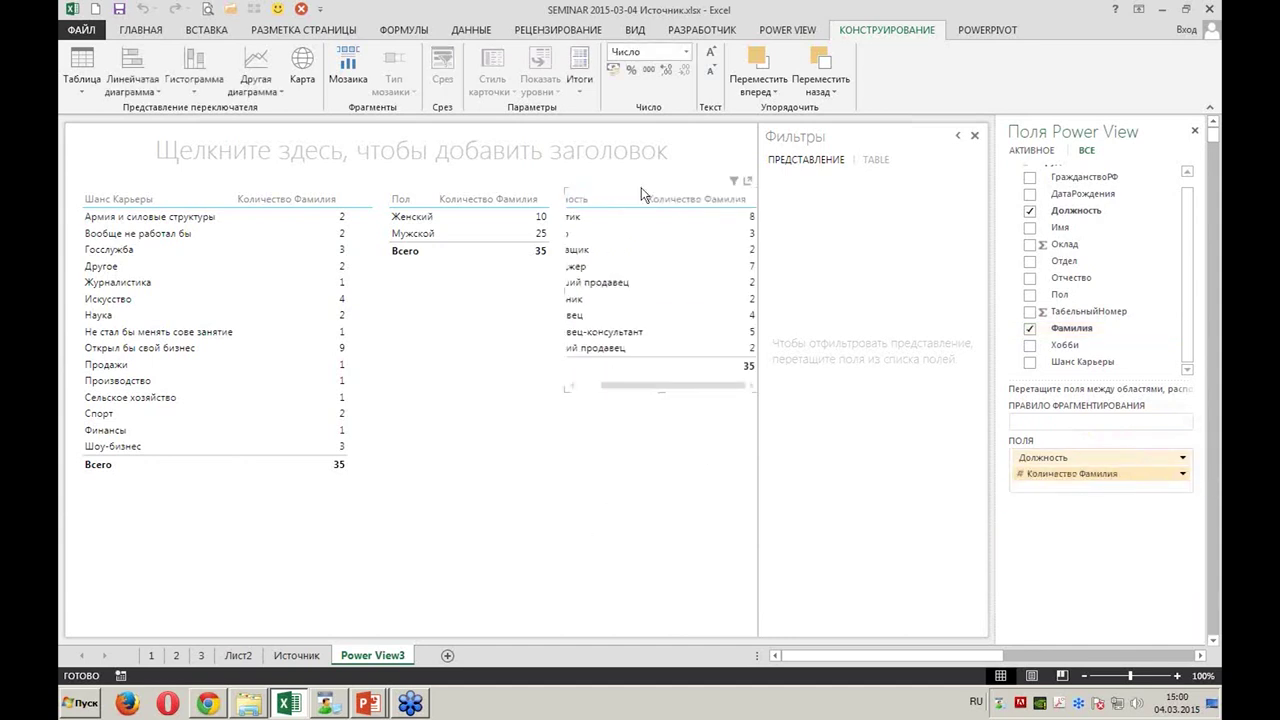
# Widen the Должность table and arrange the Пол table directly above it
pyautogui.moveTo(625, 197); pyautogui.dragTo(454, 316)
pyautogui.moveTo(588, 406); pyautogui.dragTo(650, 407)
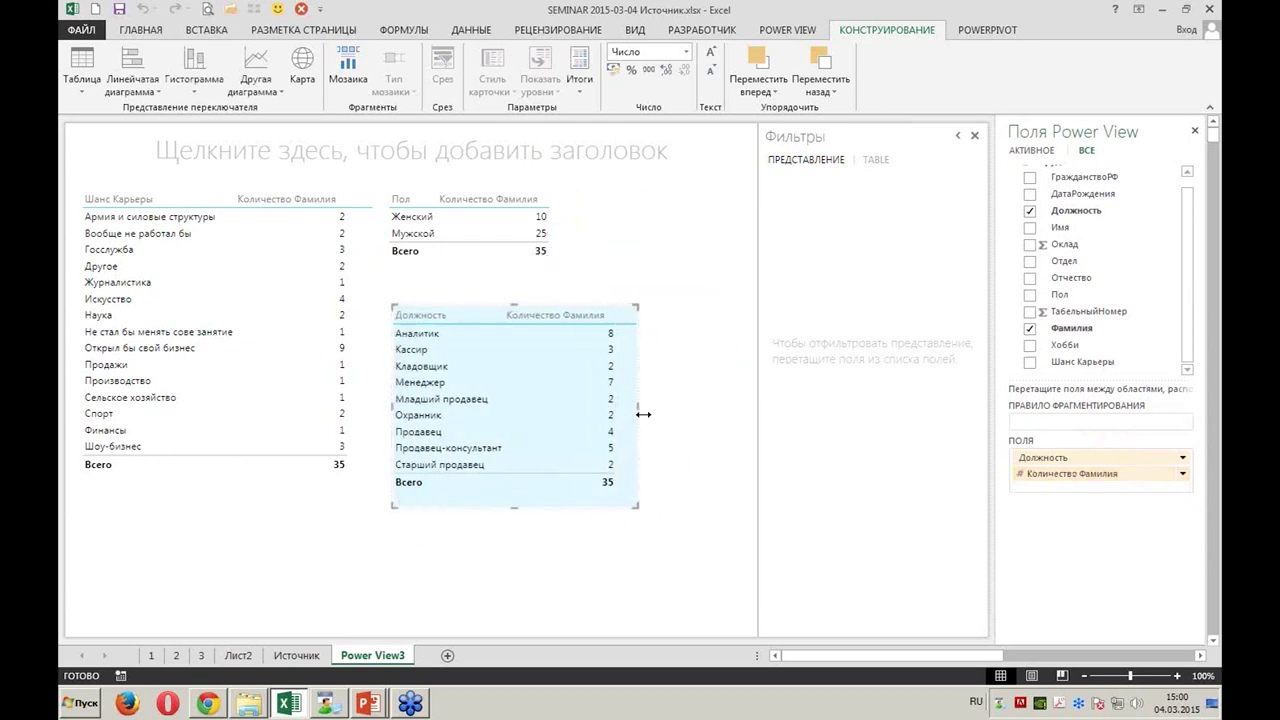
pyautogui.moveTo(578, 315); pyautogui.dragTo(662, 377)
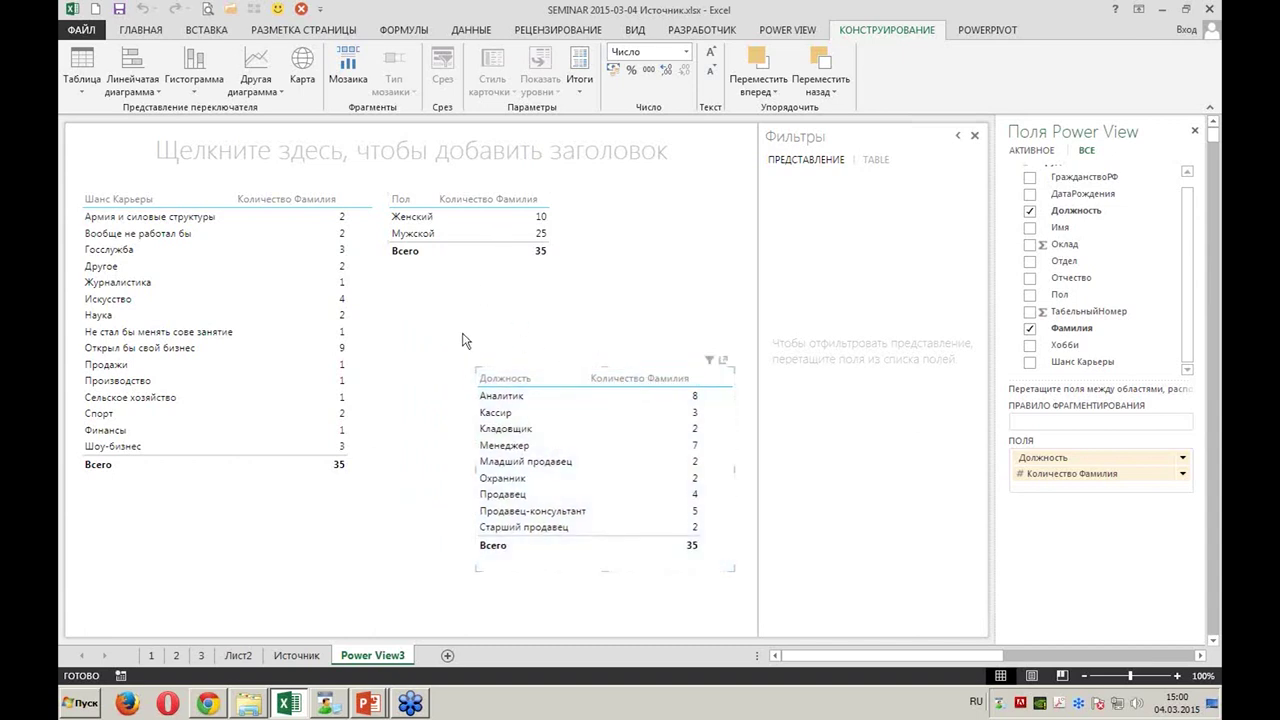
pyautogui.moveTo(484, 196)
pyautogui.moveTo(484, 187); pyautogui.dragTo(570, 205)
pyautogui.click(405, 425)
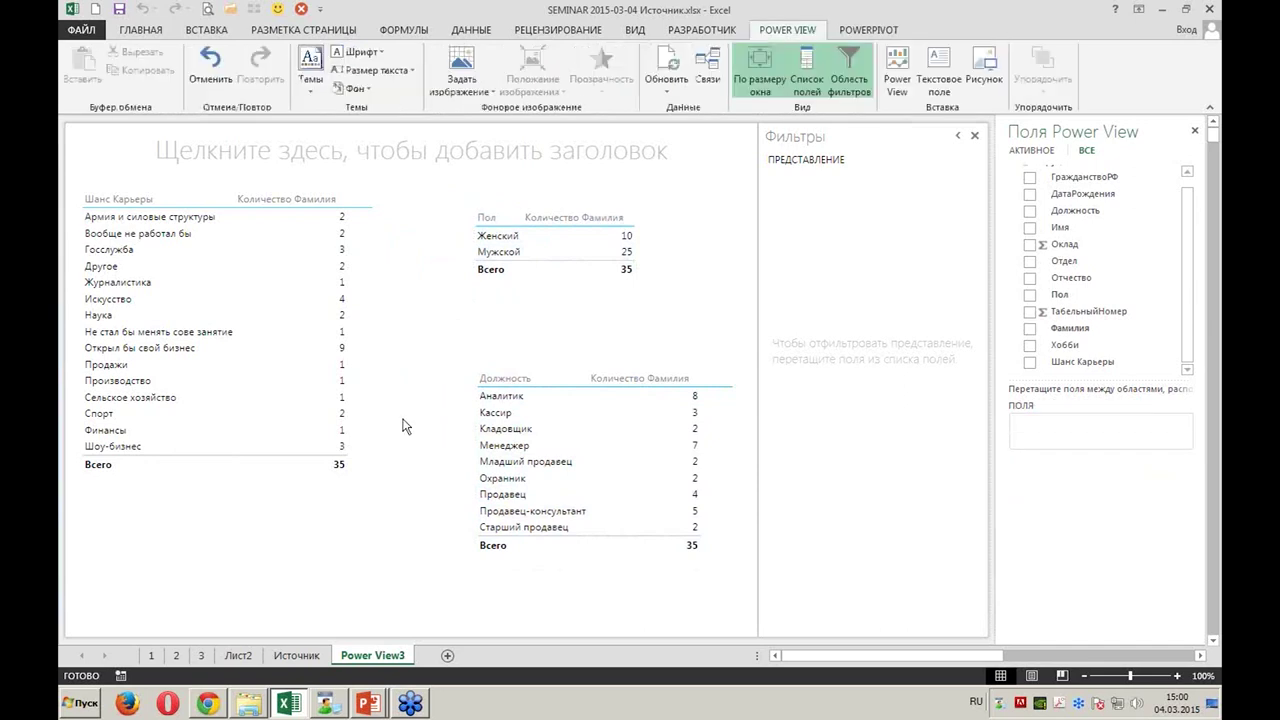
# Convert the Шанс Карьеры table into a Линейчатая диаграмма с группировкой
pyautogui.moveTo(590, 460)
pyautogui.moveTo(228, 330)
pyautogui.click(207, 284)
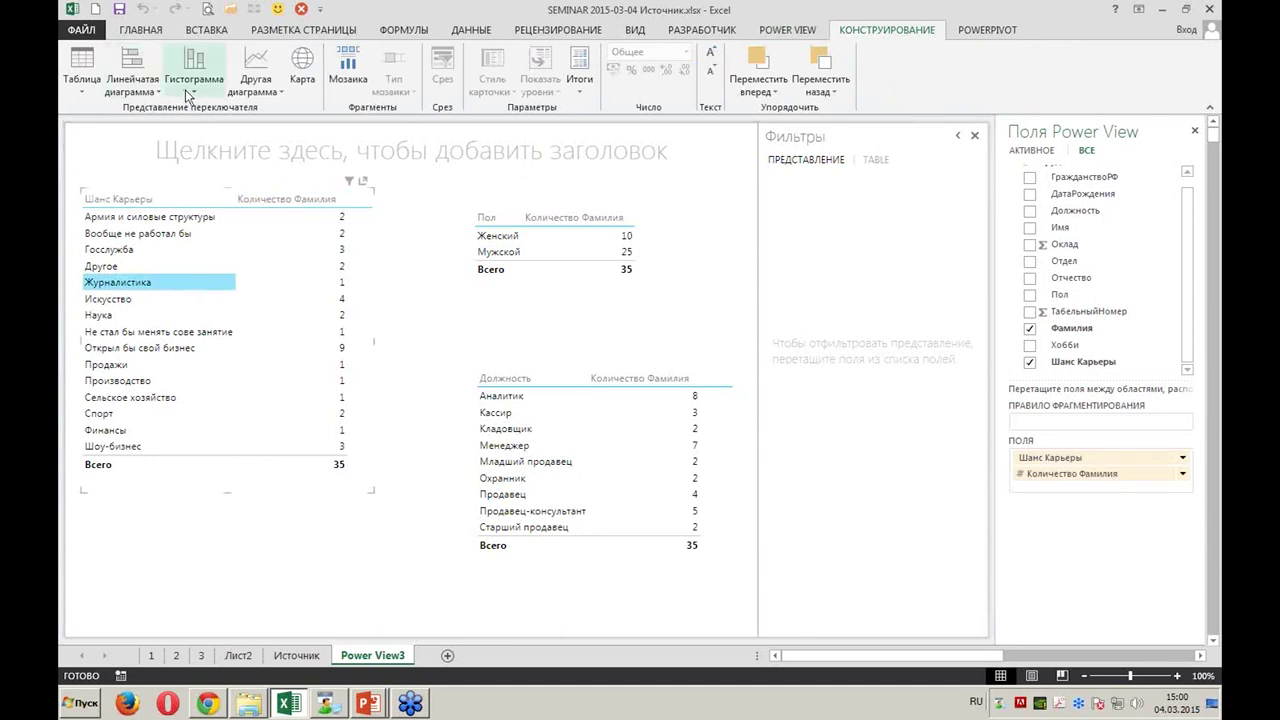
pyautogui.click(132, 86)
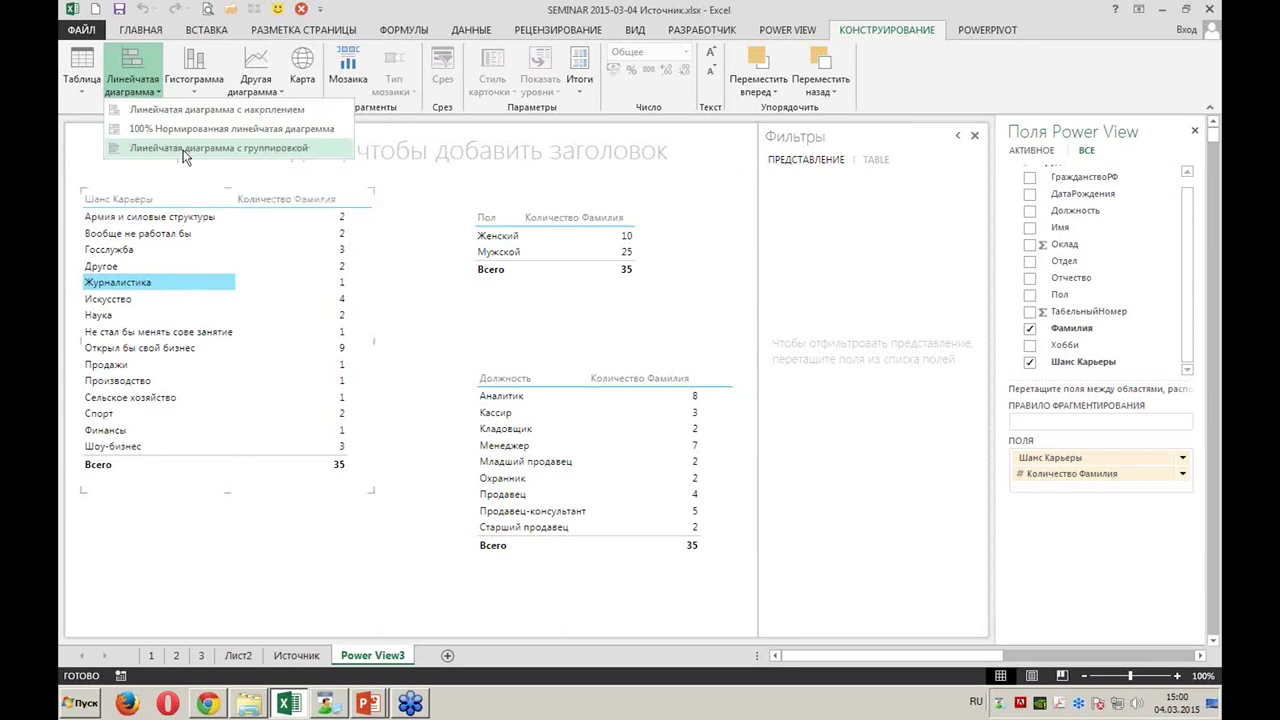
pyautogui.click(184, 151)
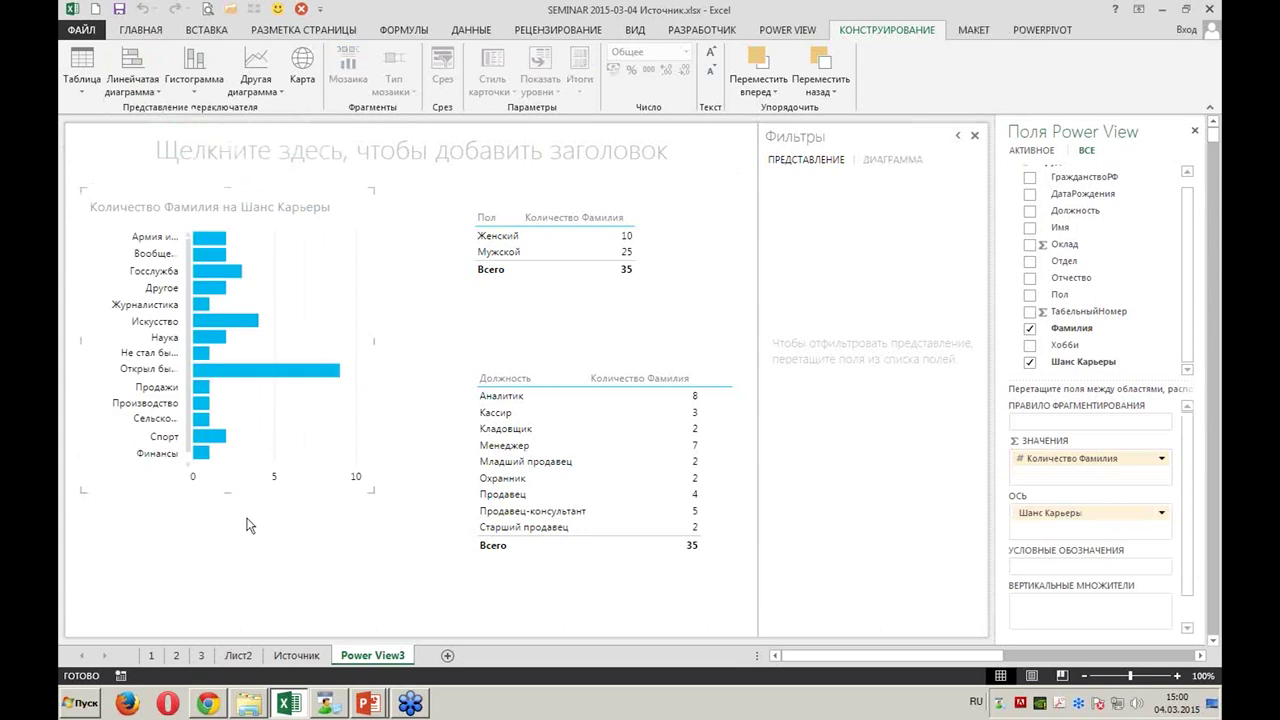
# Enlarge the career bar chart toward the page centre so its labels show fully
pyautogui.moveTo(373, 492); pyautogui.dragTo(432, 521)
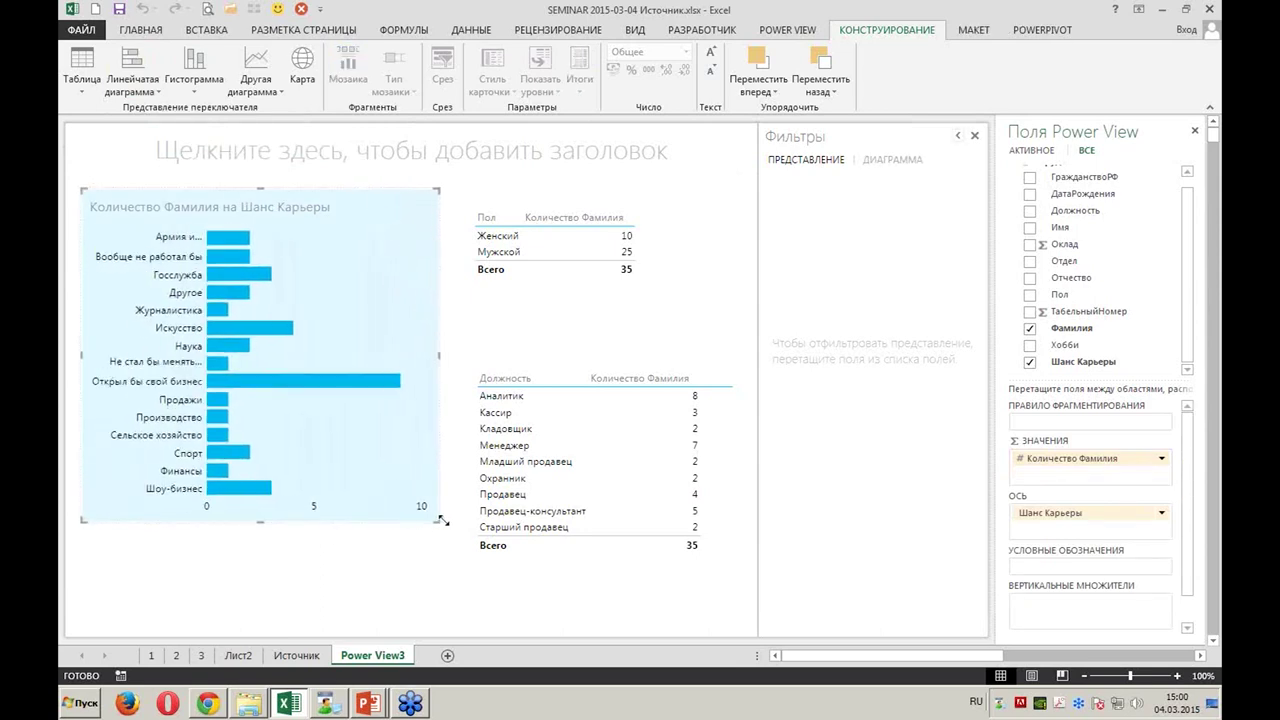
pyautogui.moveTo(432, 521); pyautogui.dragTo(480, 524)
pyautogui.moveTo(232, 257)
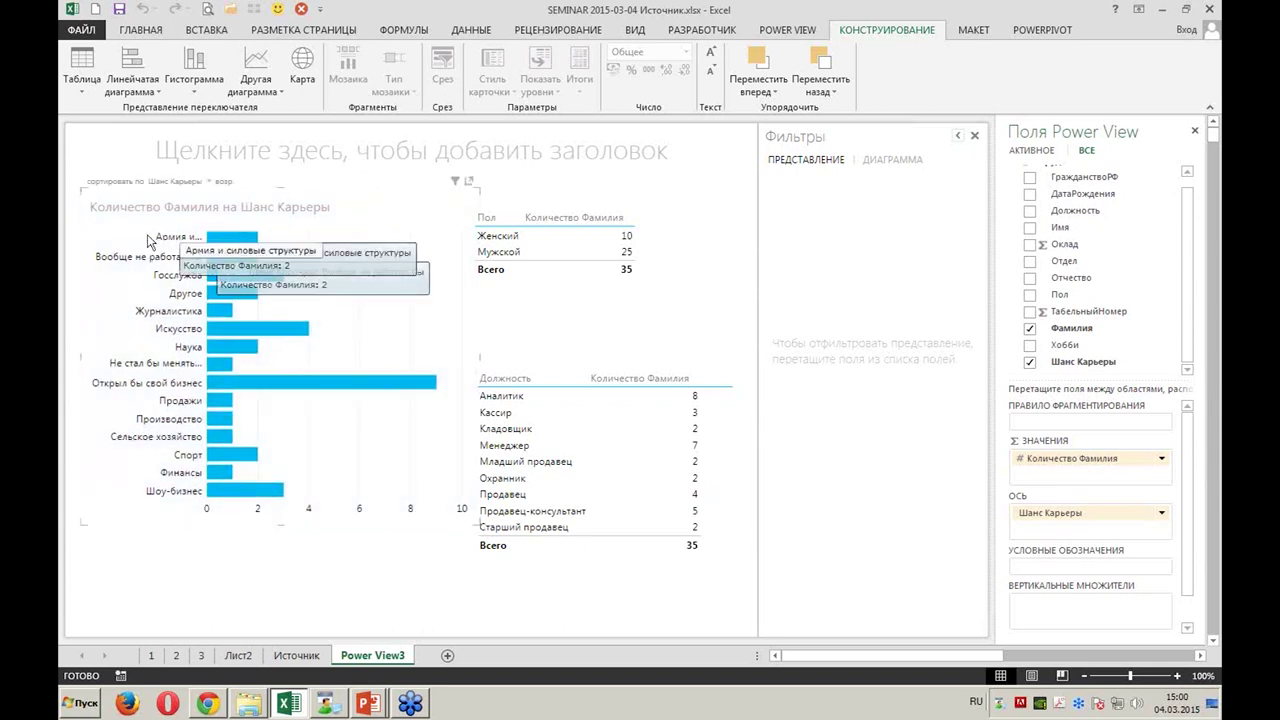
pyautogui.moveTo(477, 356)
pyautogui.mouseDown()
pyautogui.moveTo(525, 368)
pyautogui.moveTo(508, 375)
pyautogui.mouseUp()
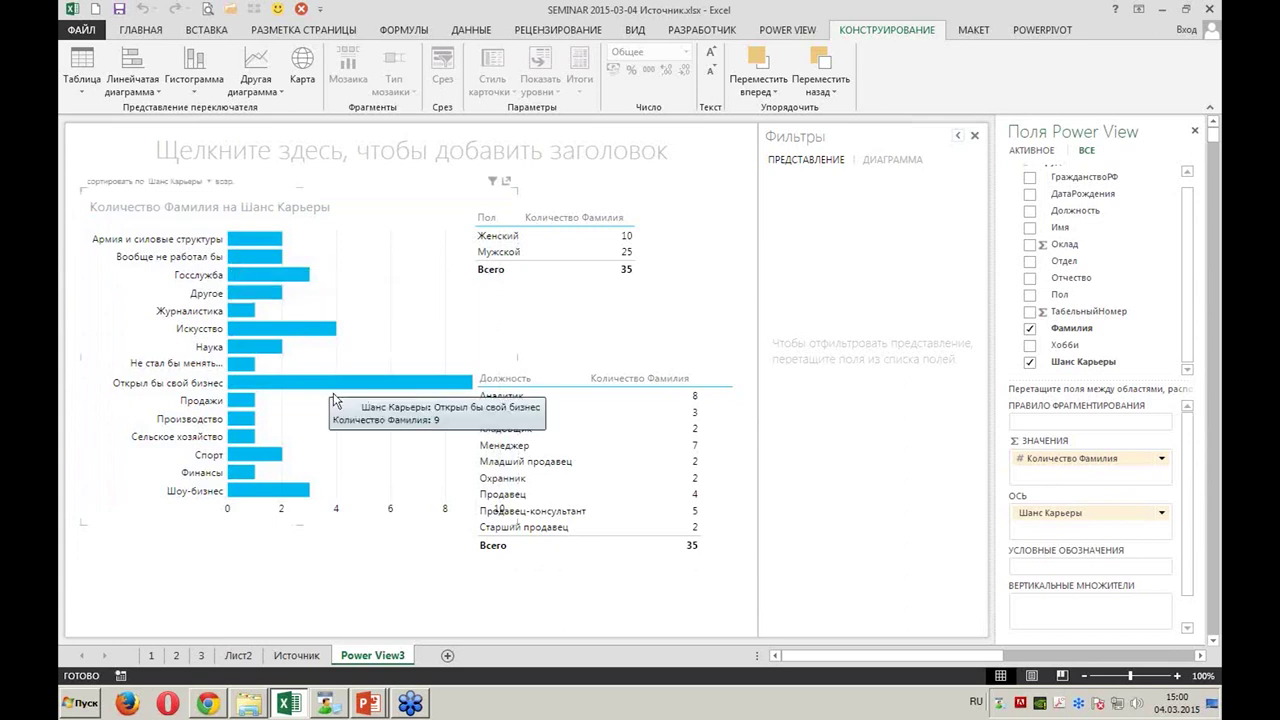
# Turn the Пол table into a Круговая диаграмма of surname counts by gender
pyautogui.click(595, 283)
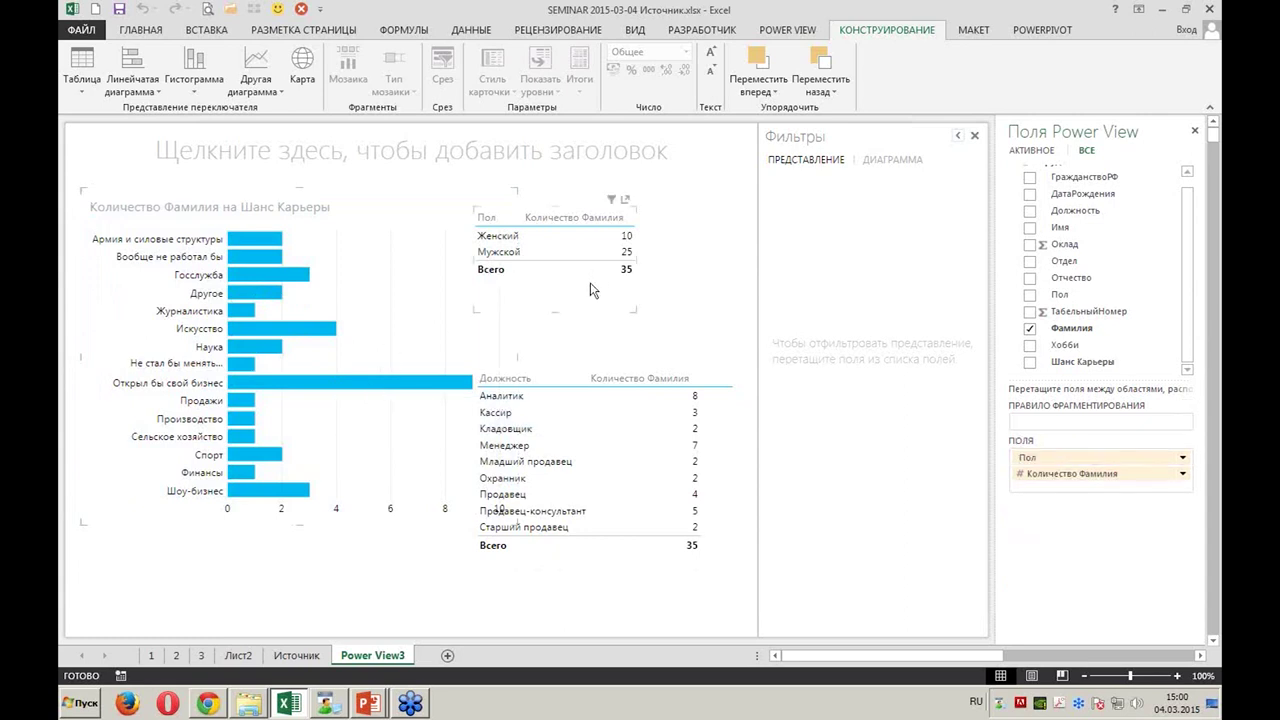
pyautogui.moveTo(569, 312)
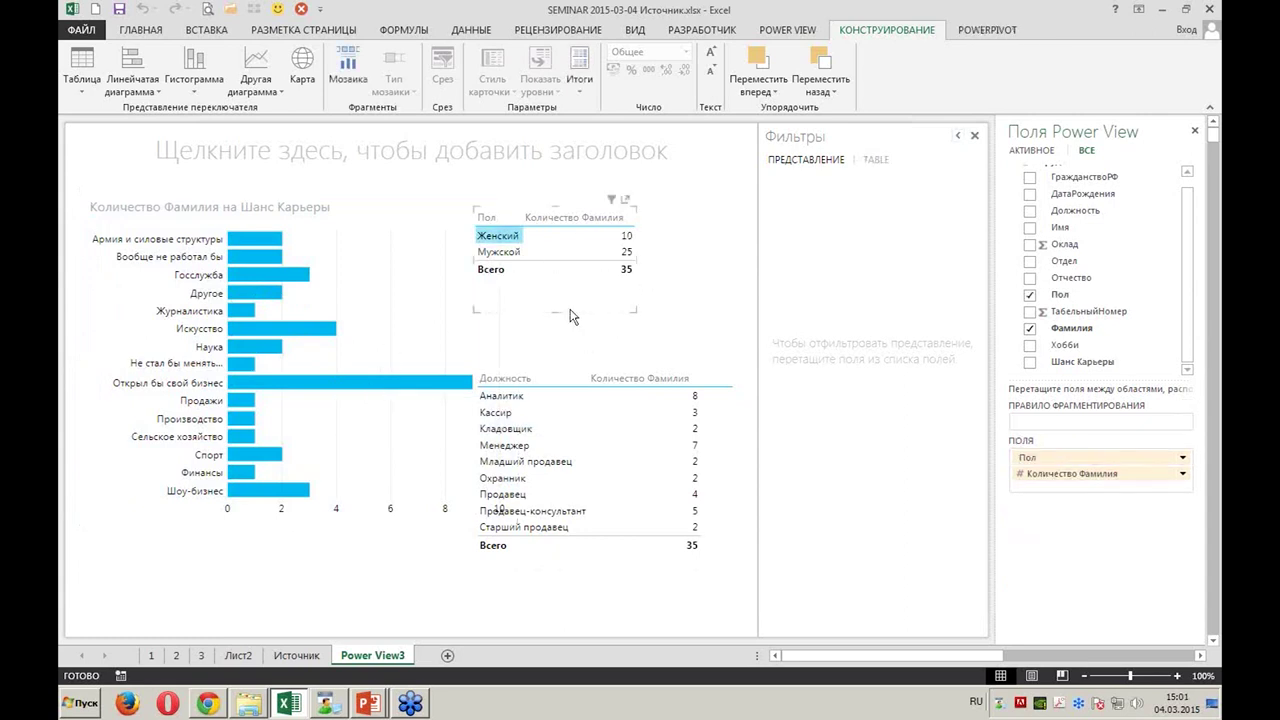
pyautogui.click(256, 80)
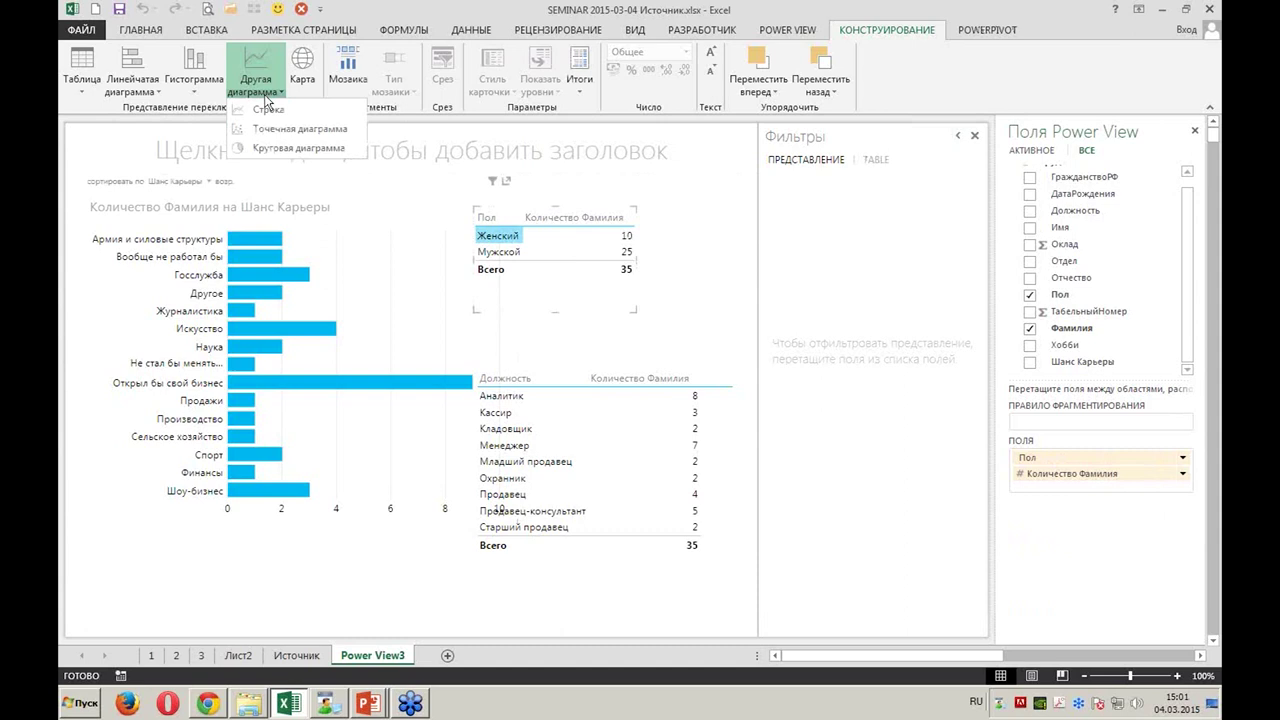
pyautogui.click(281, 148)
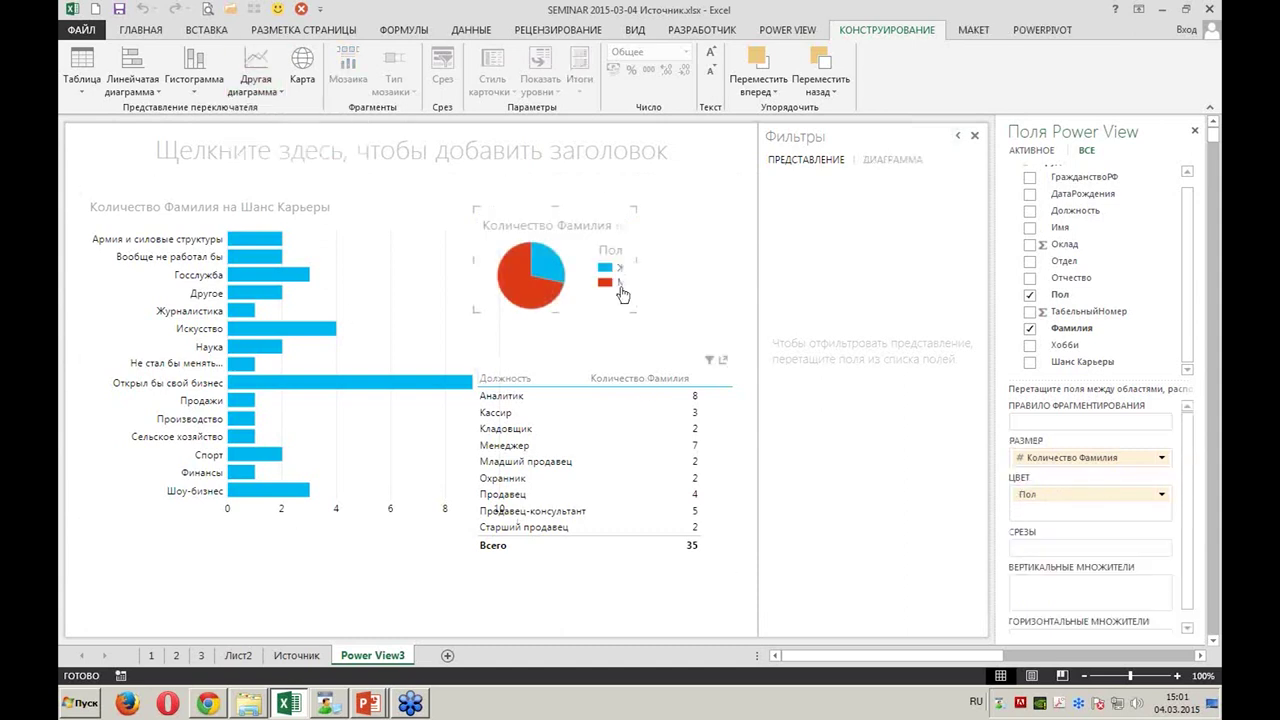
# Widen, lower and enlarge the pie chart so it sits above the Должность table
pyautogui.moveTo(637, 259); pyautogui.dragTo(743, 297)
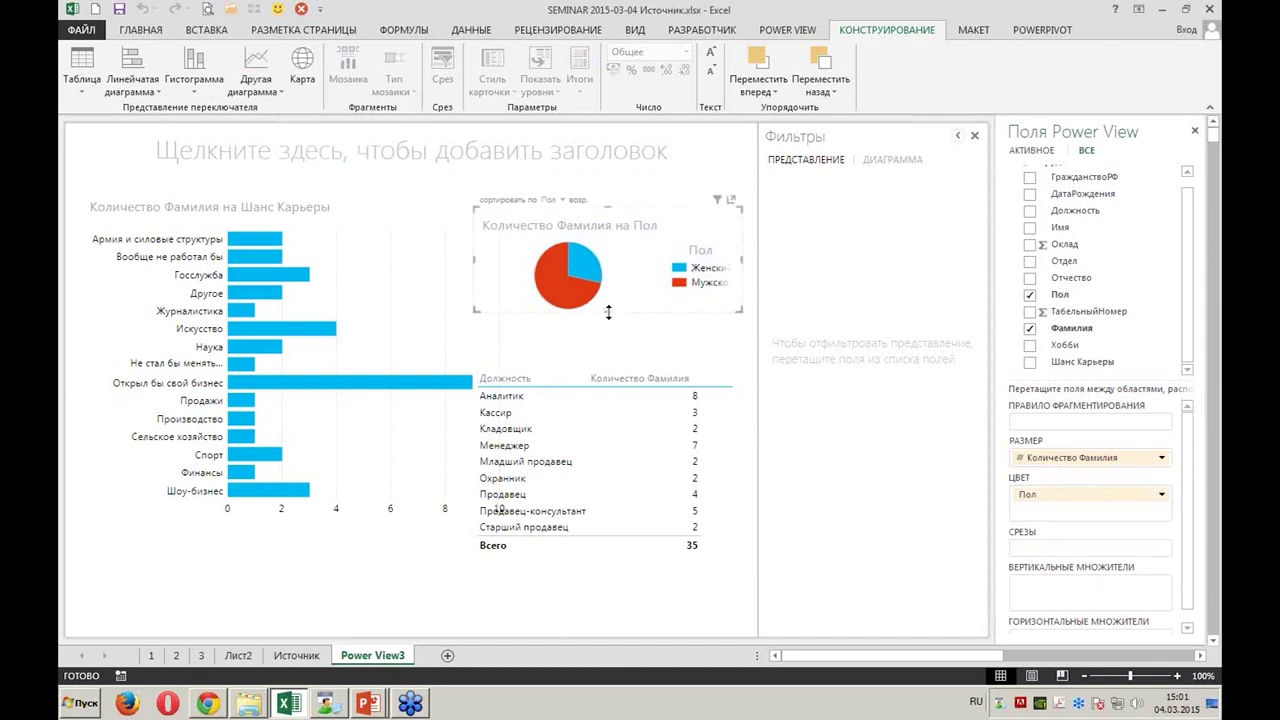
pyautogui.moveTo(608, 312); pyautogui.dragTo(608, 349)
pyautogui.click(459, 252)
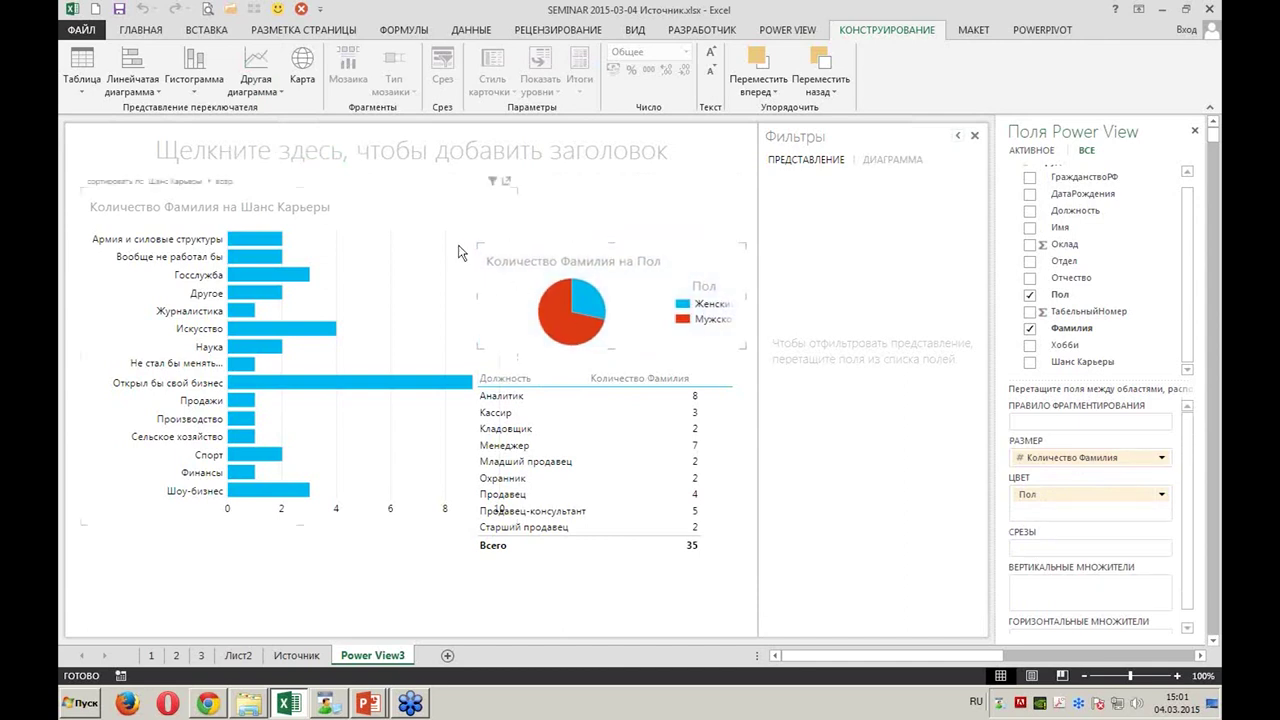
pyautogui.moveTo(476, 242); pyautogui.dragTo(441, 194)
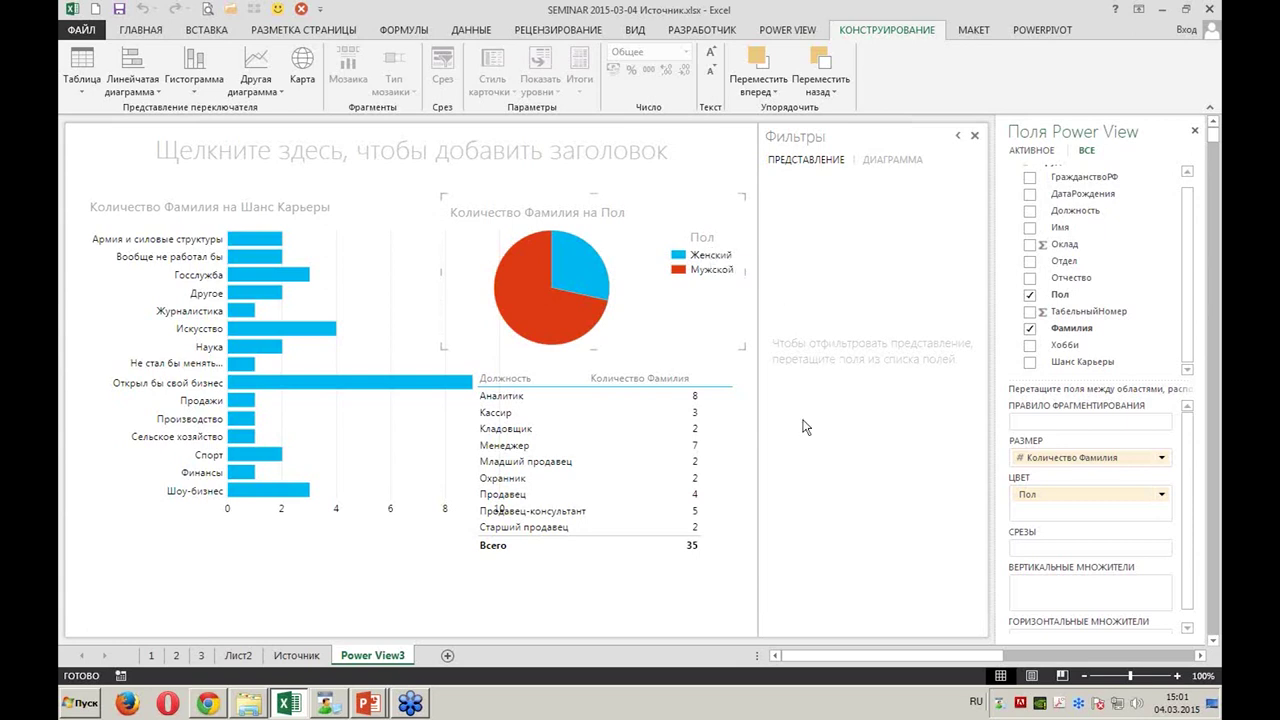
pyautogui.click(718, 387)
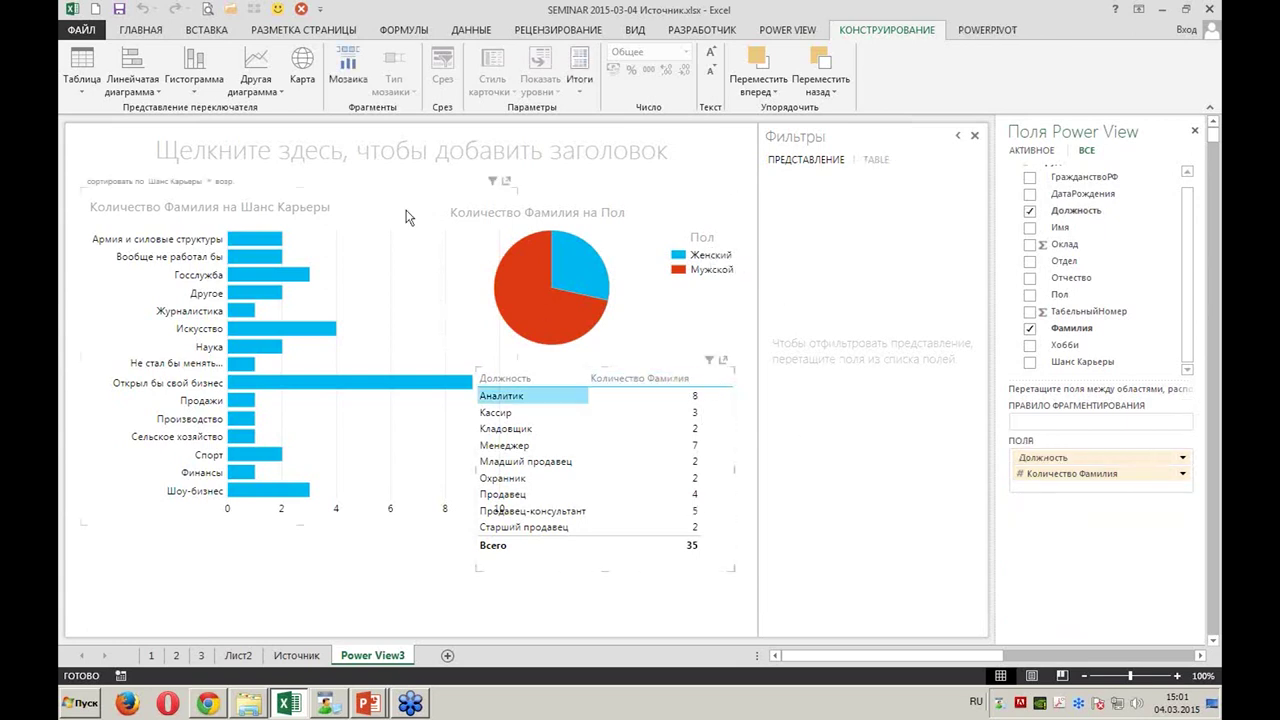
# Convert the Должность table into a Гистограмма с группировкой, widen it and place it below the pie chart
pyautogui.click(193, 85)
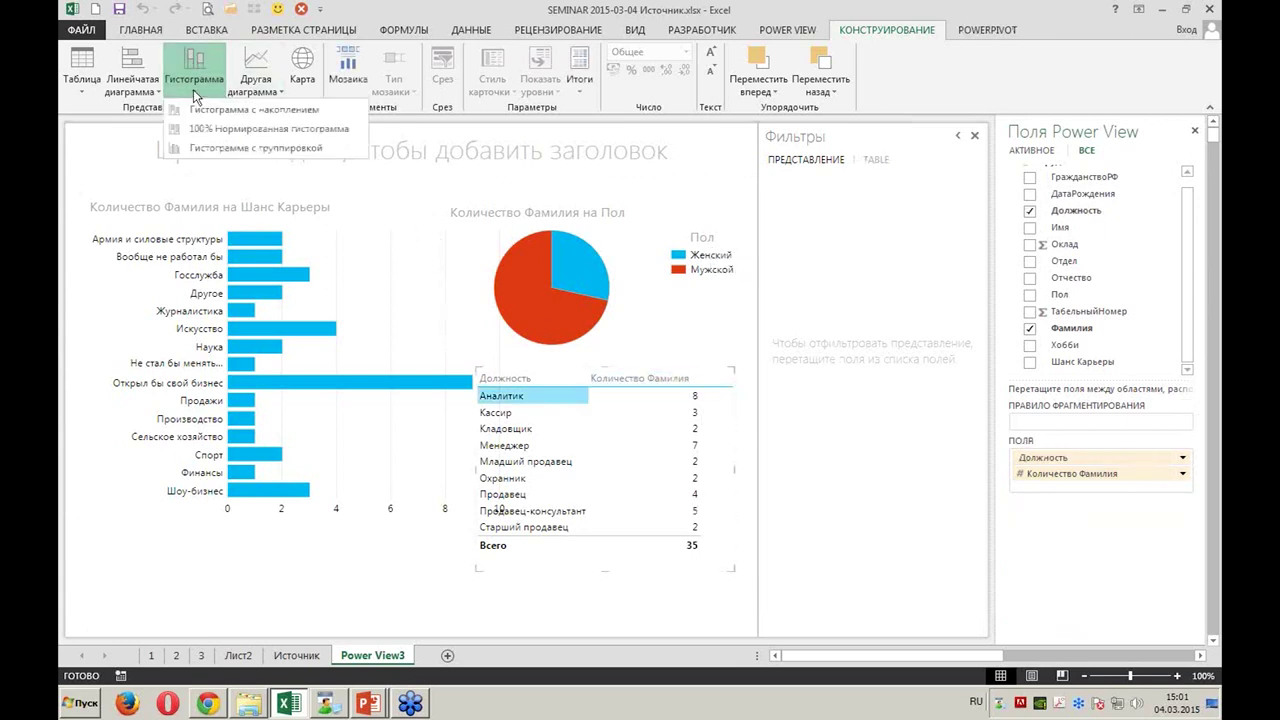
pyautogui.click(214, 147)
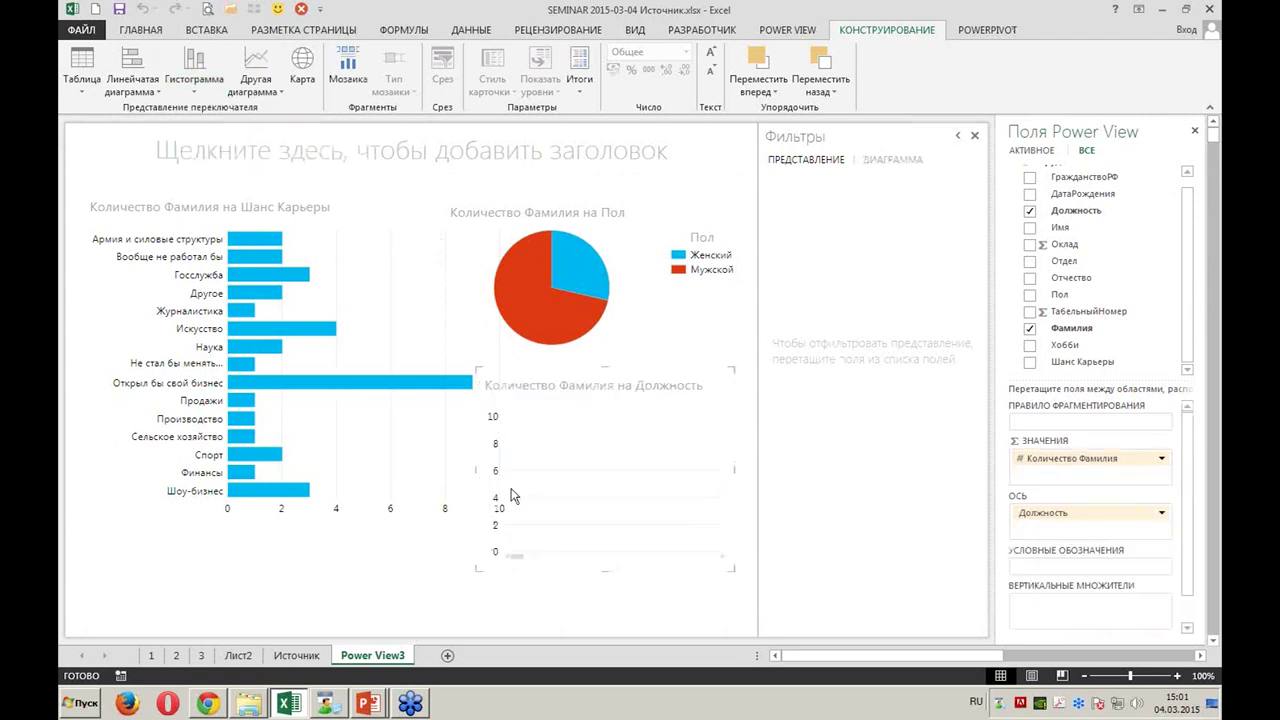
pyautogui.moveTo(476, 468); pyautogui.dragTo(399, 467)
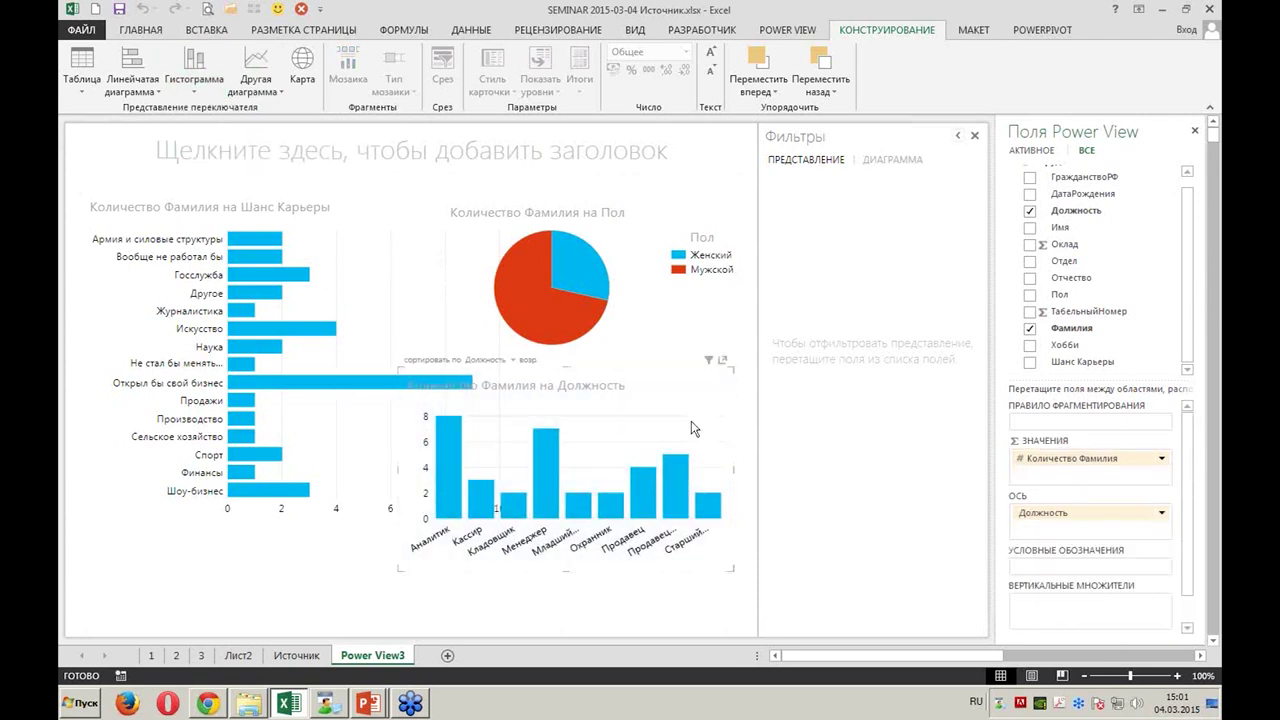
pyautogui.moveTo(680, 372); pyautogui.dragTo(697, 428)
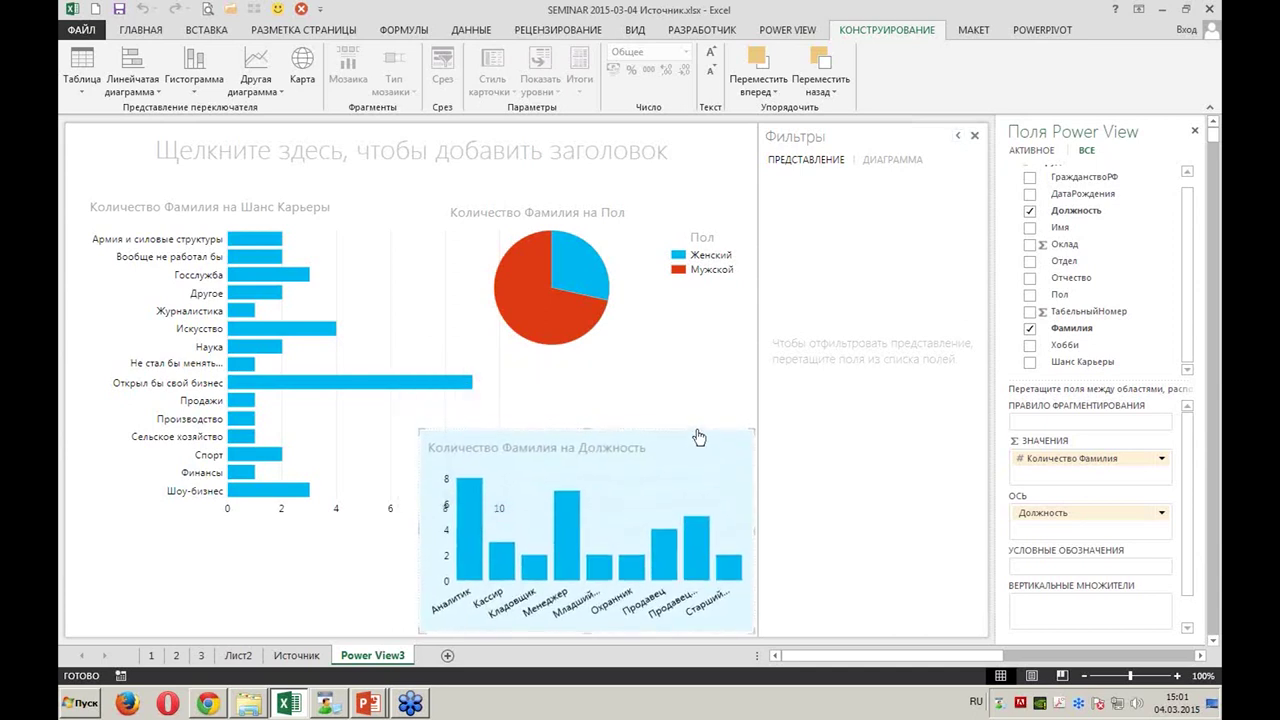
pyautogui.click(391, 514)
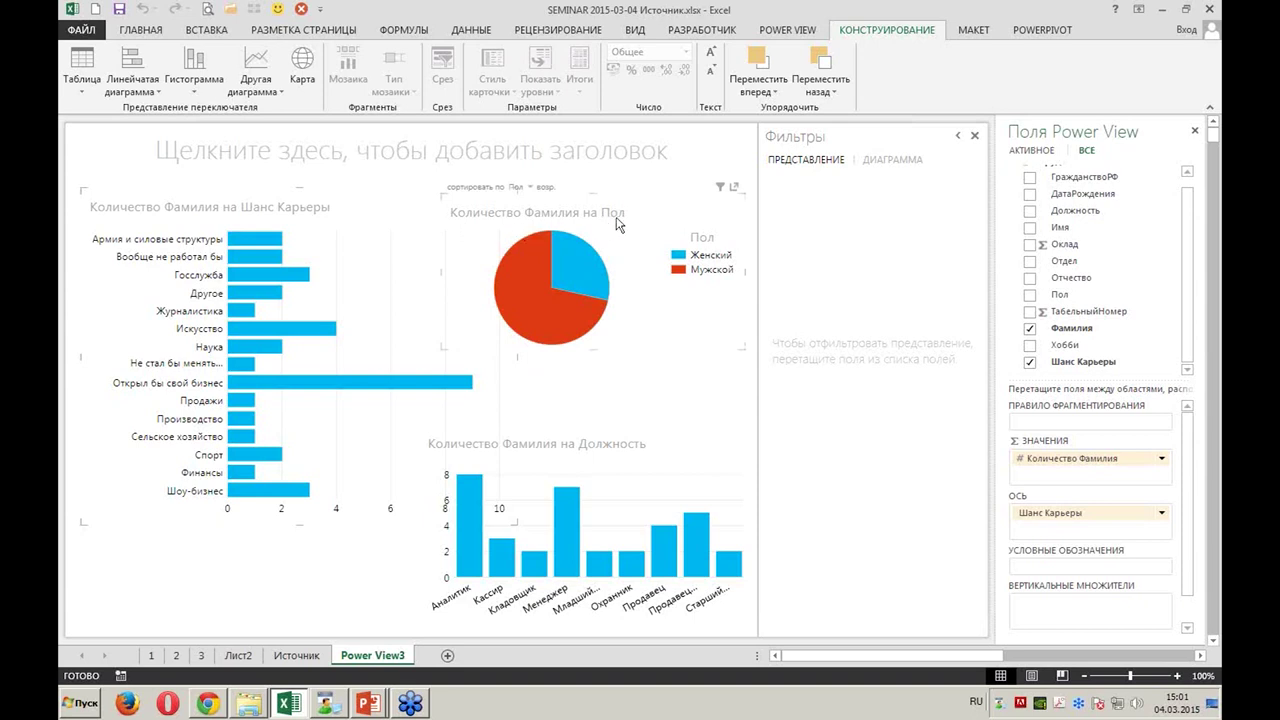
pyautogui.moveTo(255, 239)
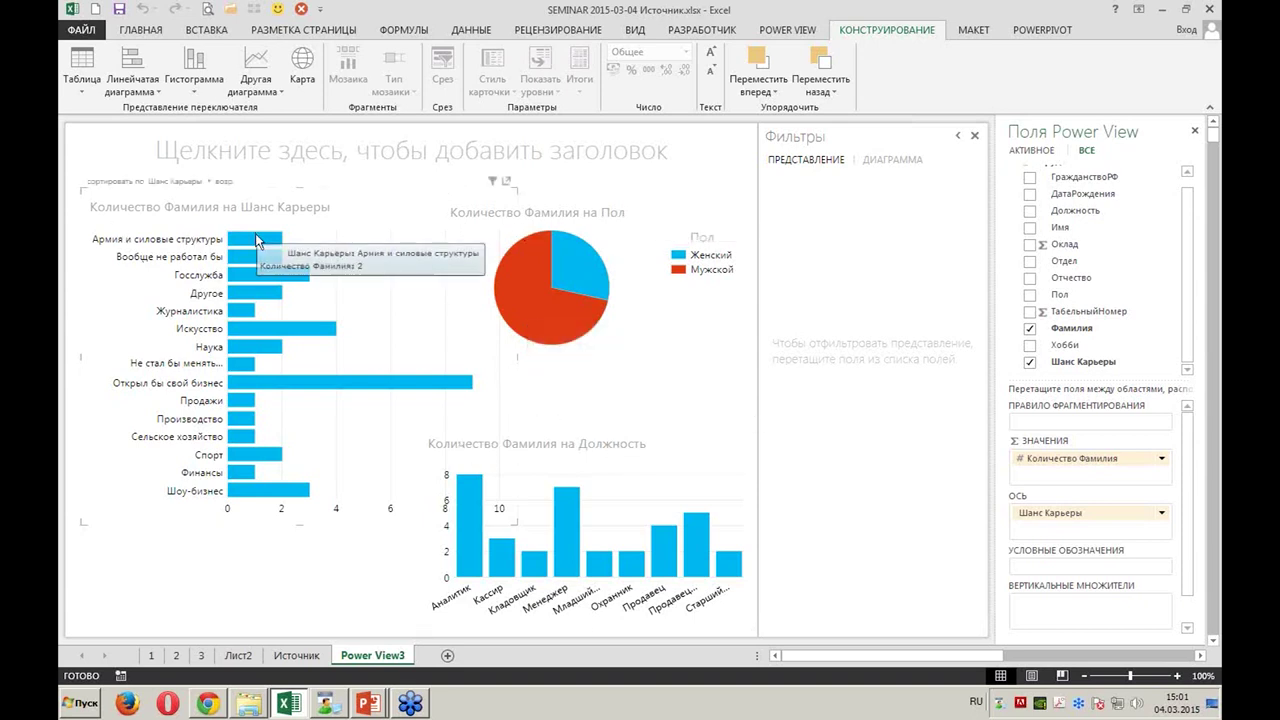
# Remove the titles from the Должность column chart, the pie chart and the Шанс Карьеры bar chart
pyautogui.click(680, 447)
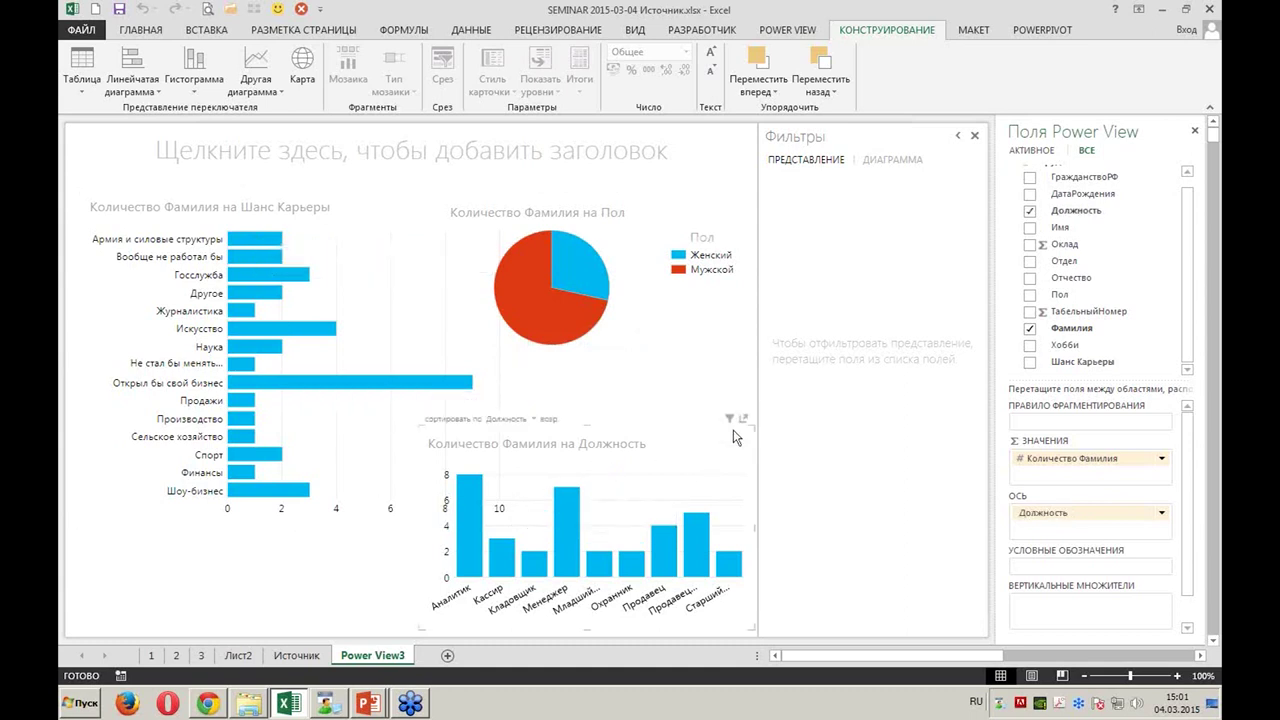
pyautogui.click(972, 31)
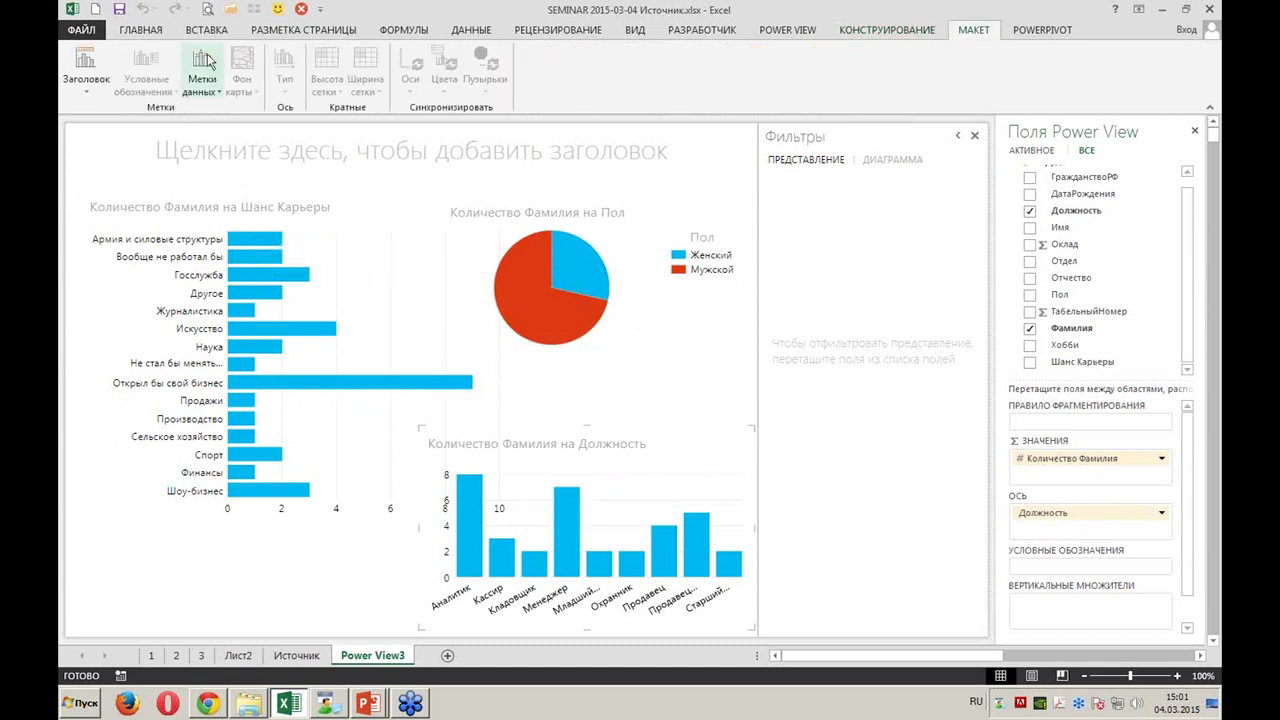
pyautogui.click(105, 93)
pyautogui.click(100, 114)
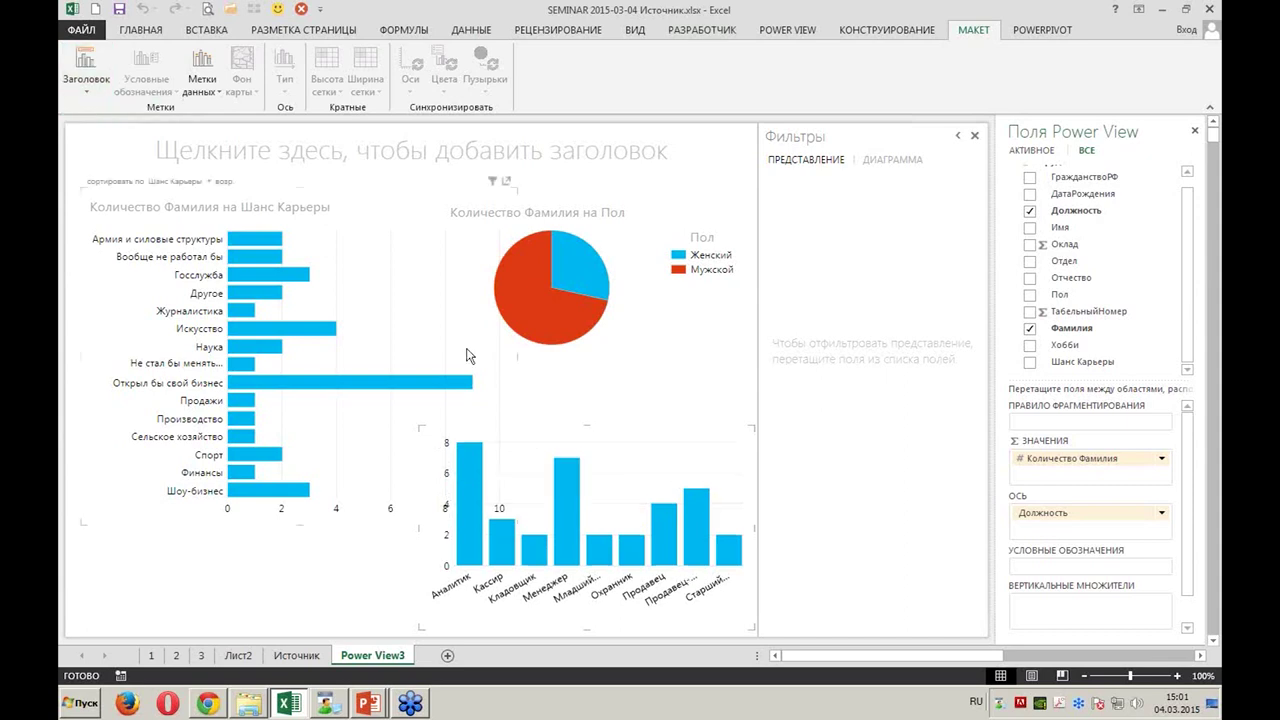
pyautogui.click(477, 228)
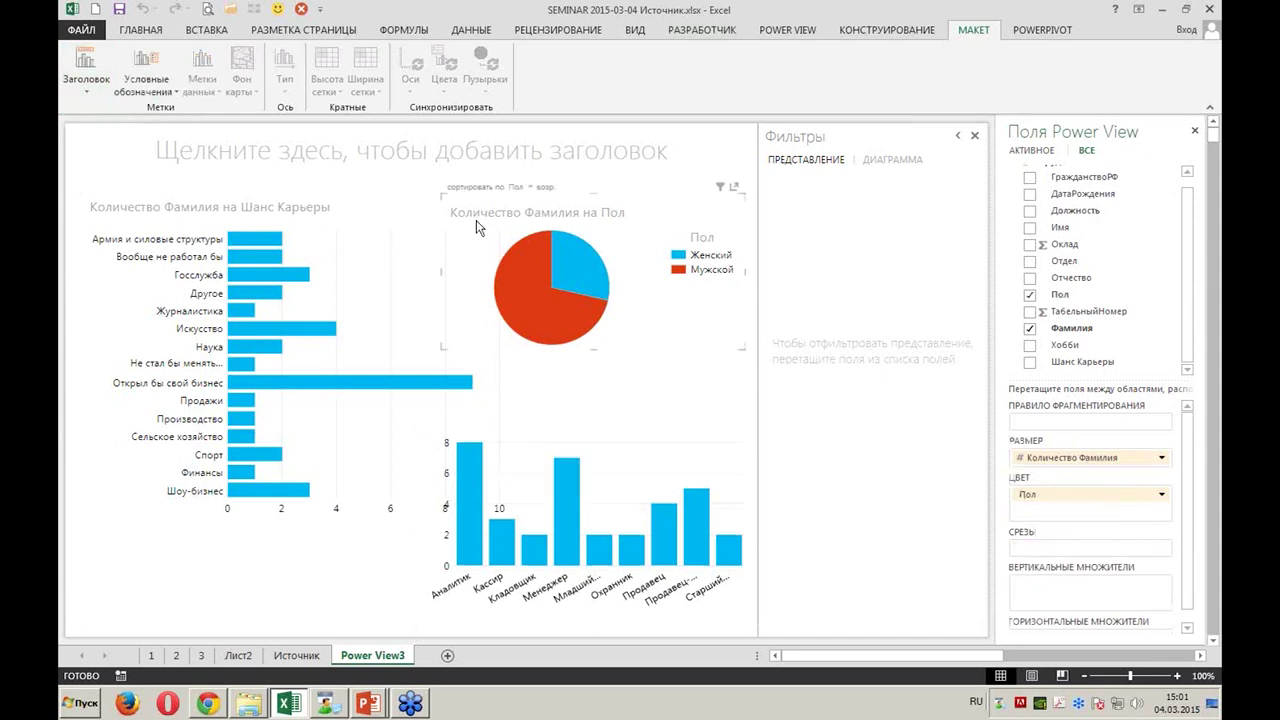
pyautogui.click(89, 86)
pyautogui.click(96, 110)
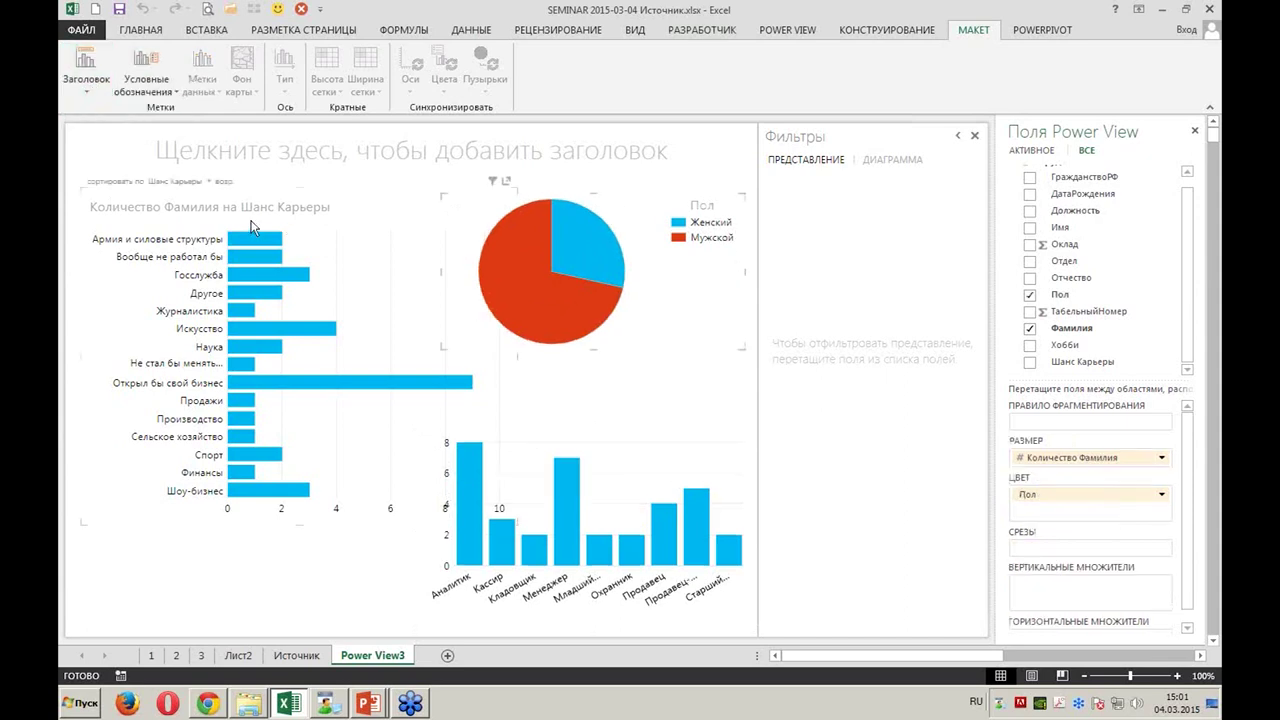
pyautogui.click(200, 200)
pyautogui.click(87, 88)
pyautogui.click(96, 110)
# Switch from the chart МАКЕТ options to the POWER VIEW insert commands
pyautogui.click(568, 350)
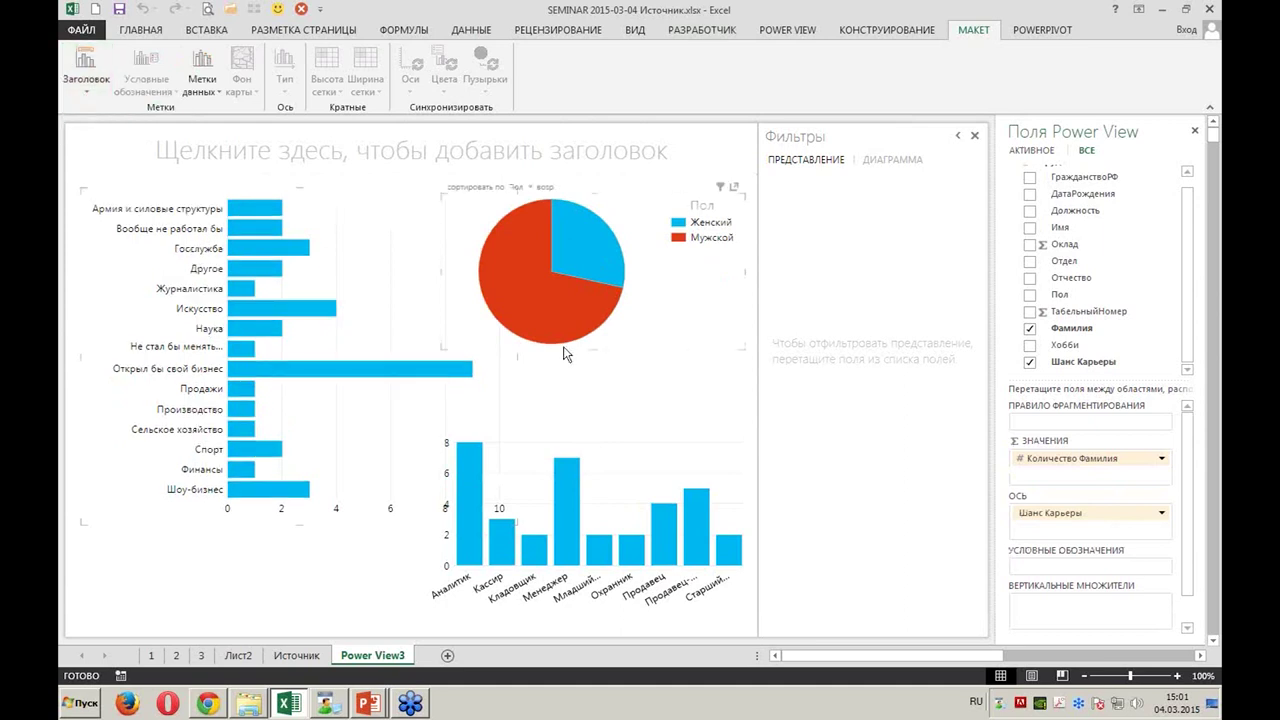
pyautogui.click(879, 32)
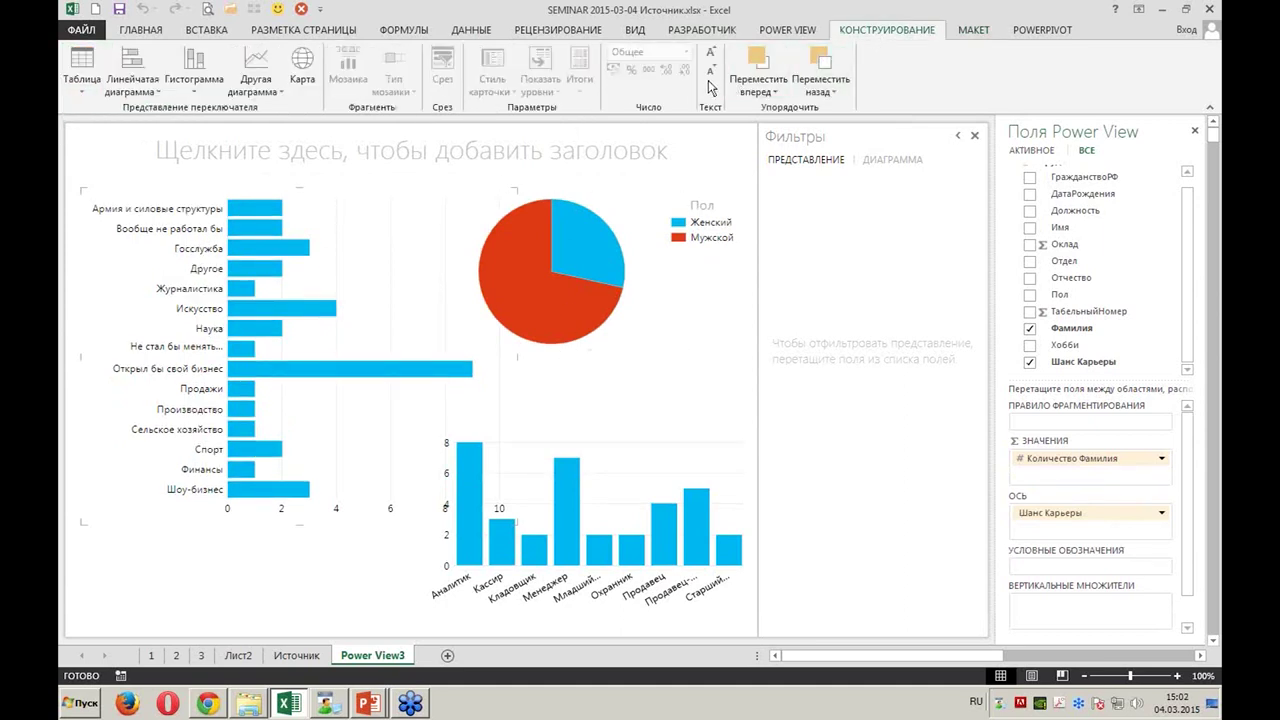
pyautogui.click(962, 36)
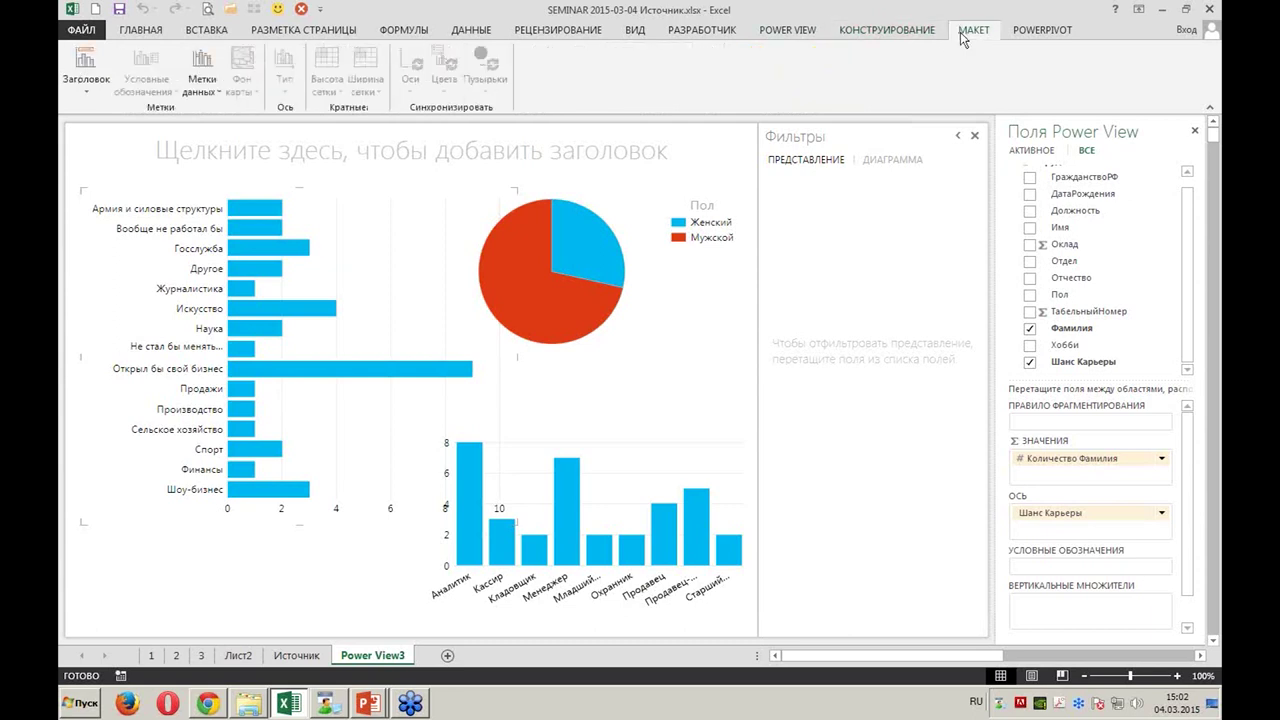
pyautogui.click(870, 32)
pyautogui.click(822, 30)
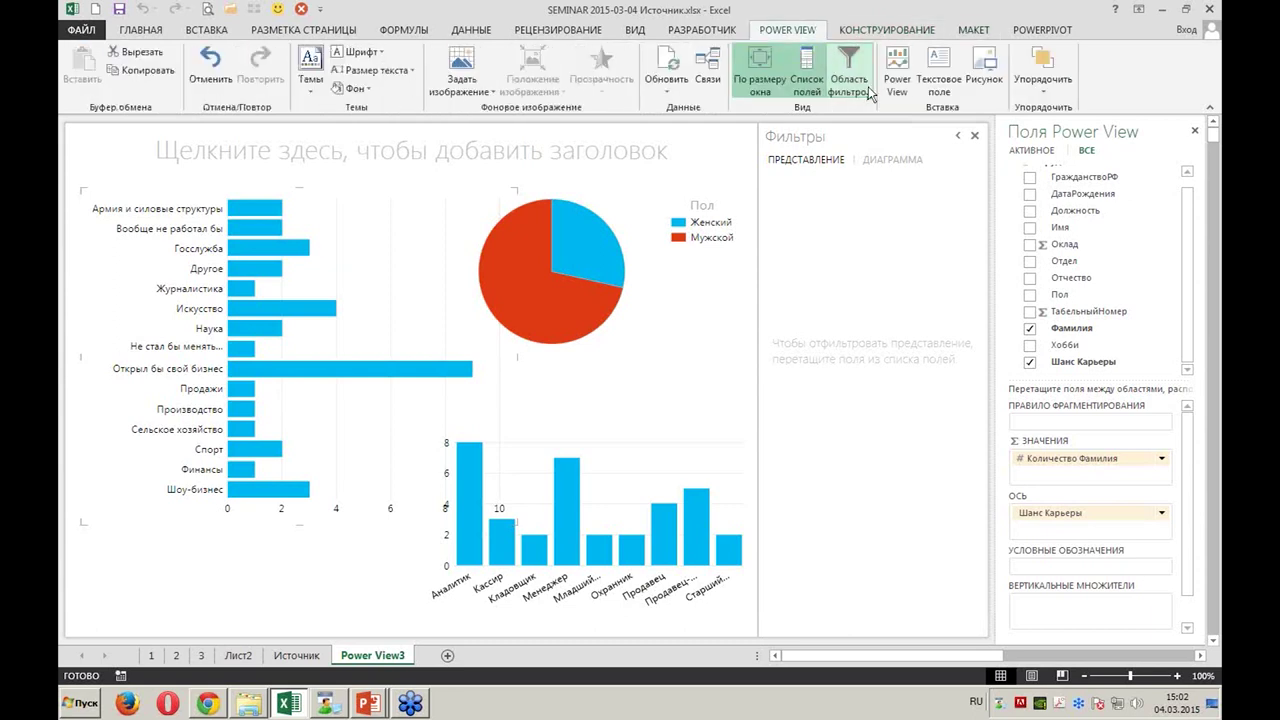
# Add a text box reading 'Распределение по полу' and position it above the pie chart
pyautogui.click(938, 80)
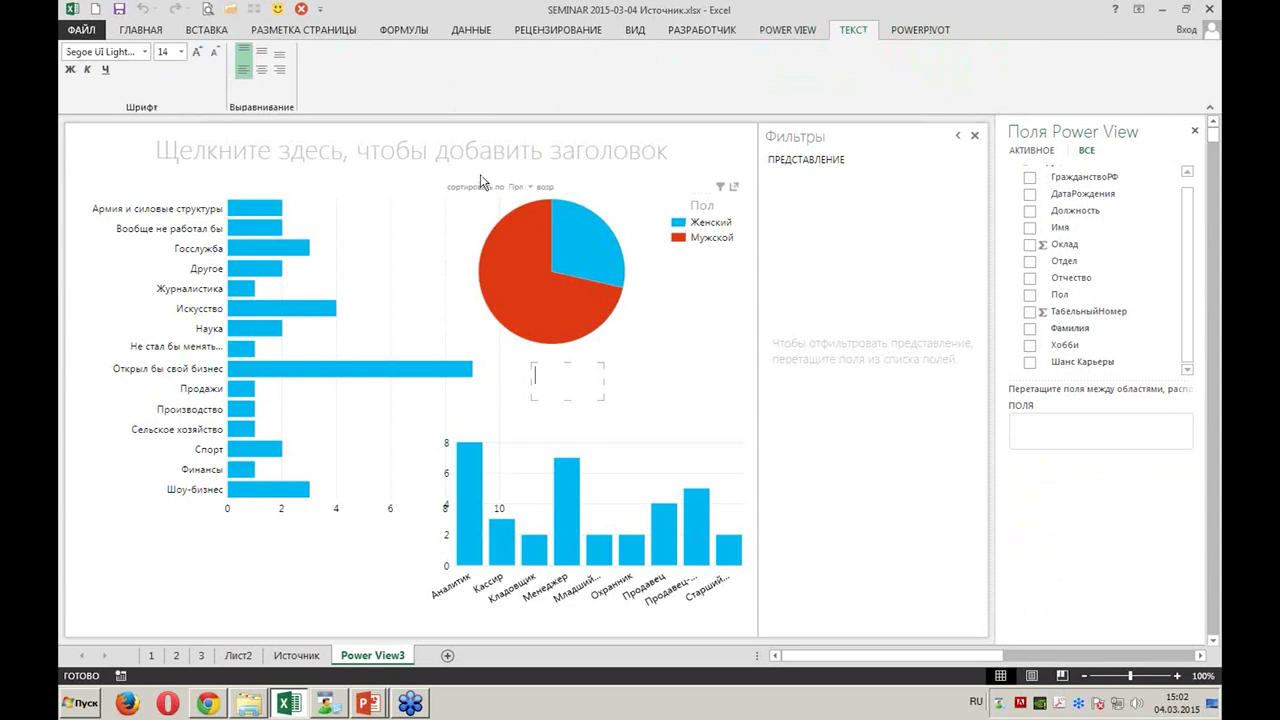
pyautogui.moveTo(579, 463)
pyautogui.write('Распреде')
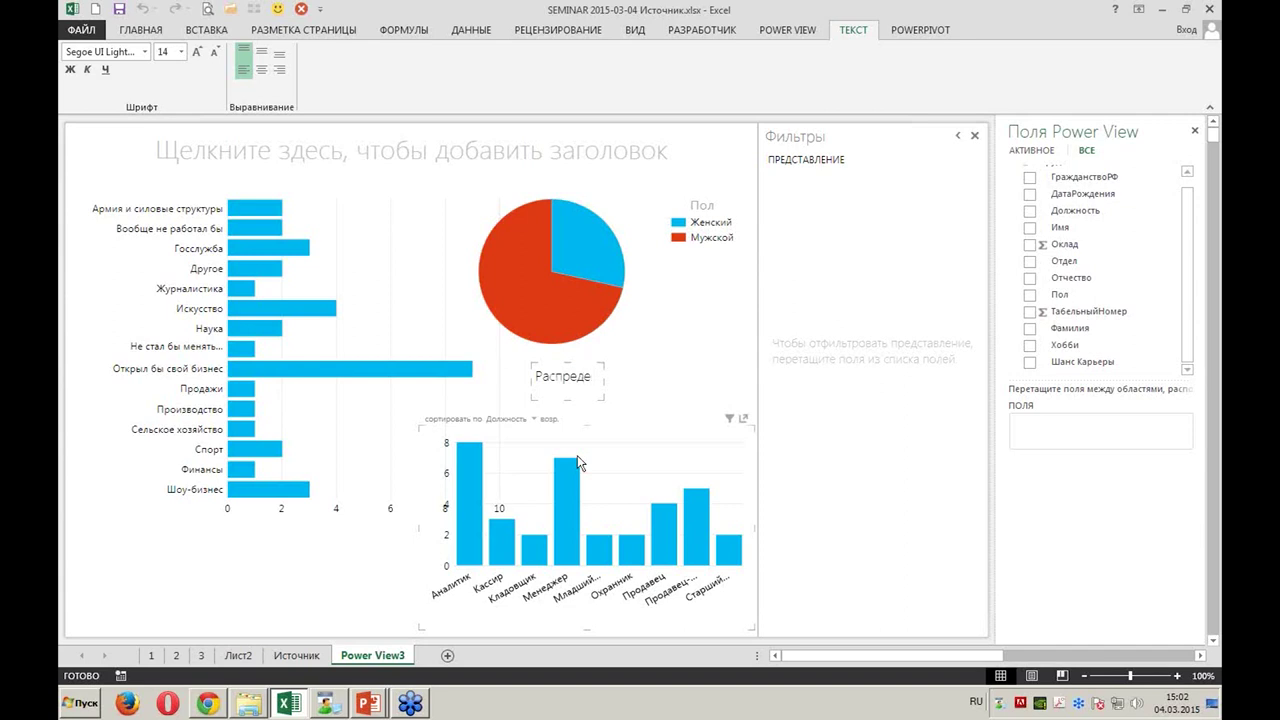
pyautogui.write('ление')
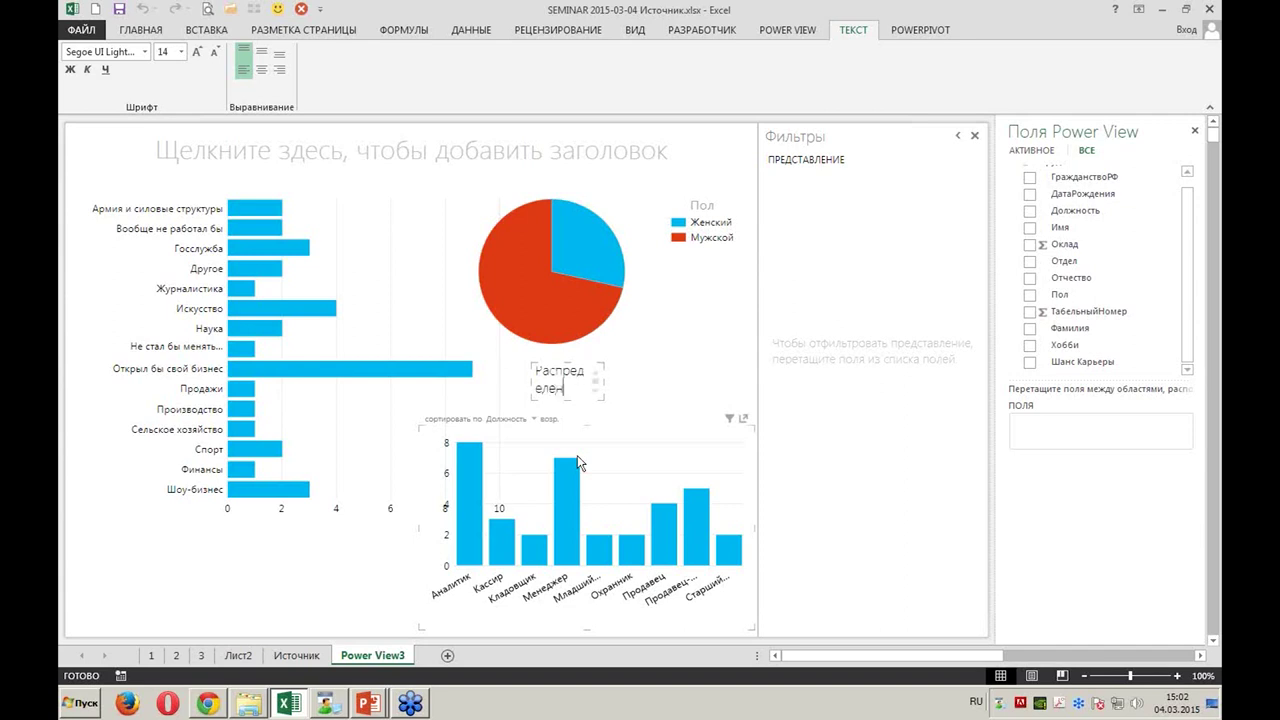
pyautogui.write(' по полу')
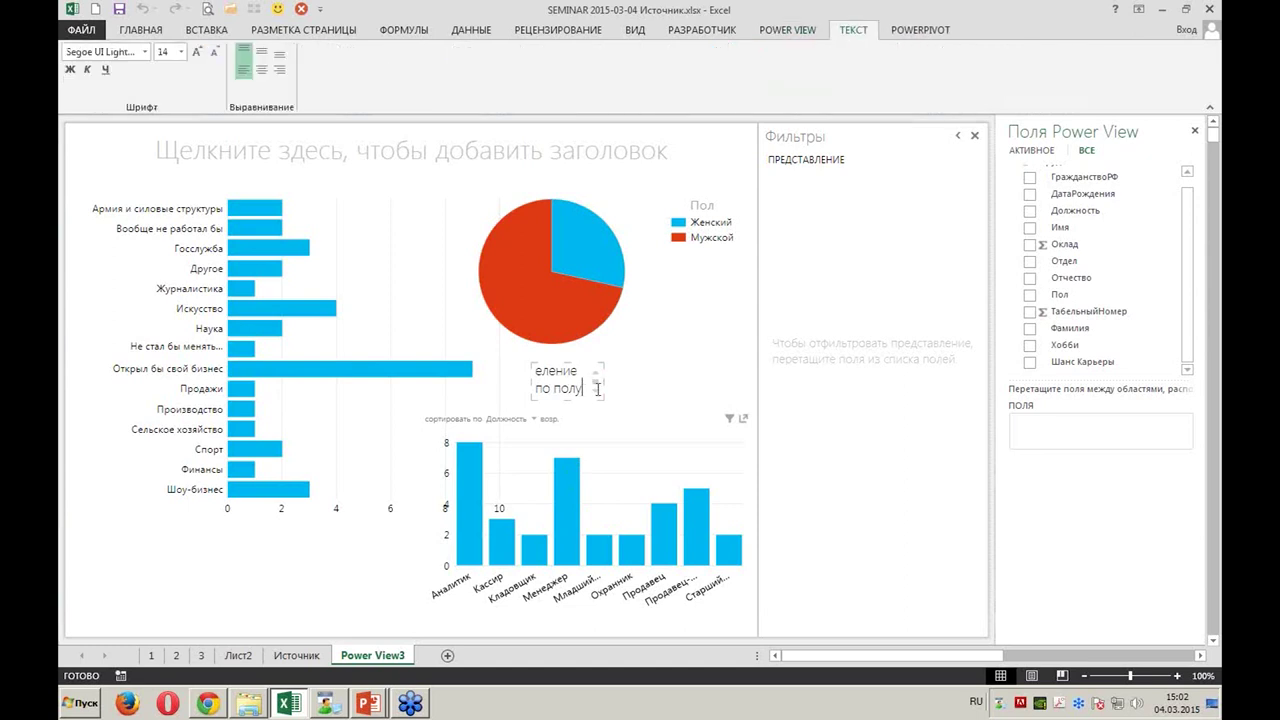
pyautogui.moveTo(603, 381)
pyautogui.mouseDown()
pyautogui.moveTo(704, 380)
pyautogui.moveTo(608, 175)
pyautogui.mouseUp()
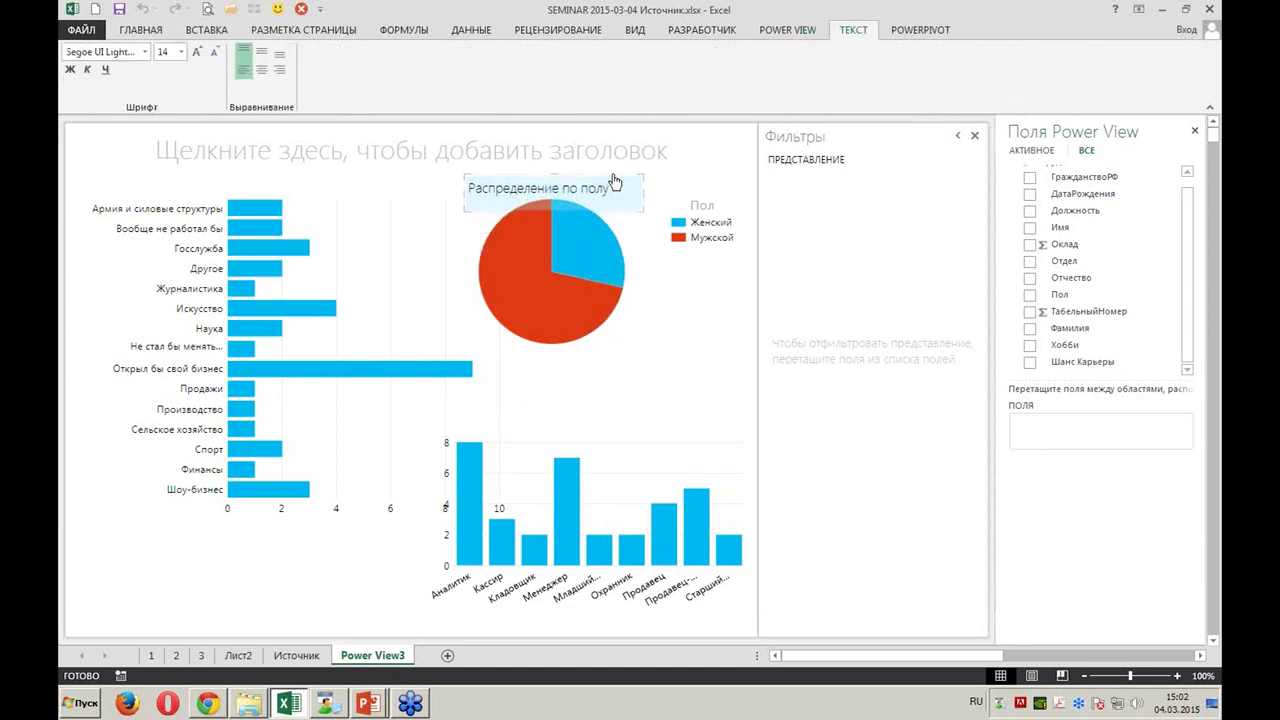
pyautogui.click(640, 385)
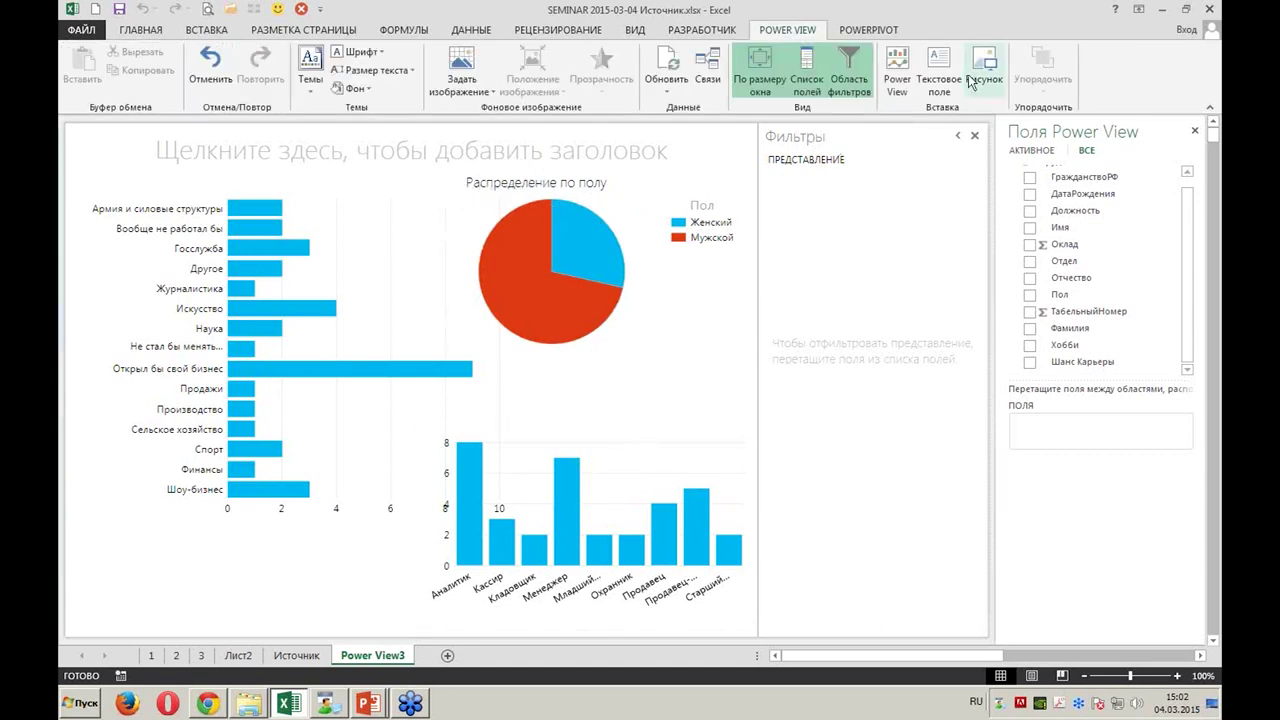
pyautogui.click(938, 78)
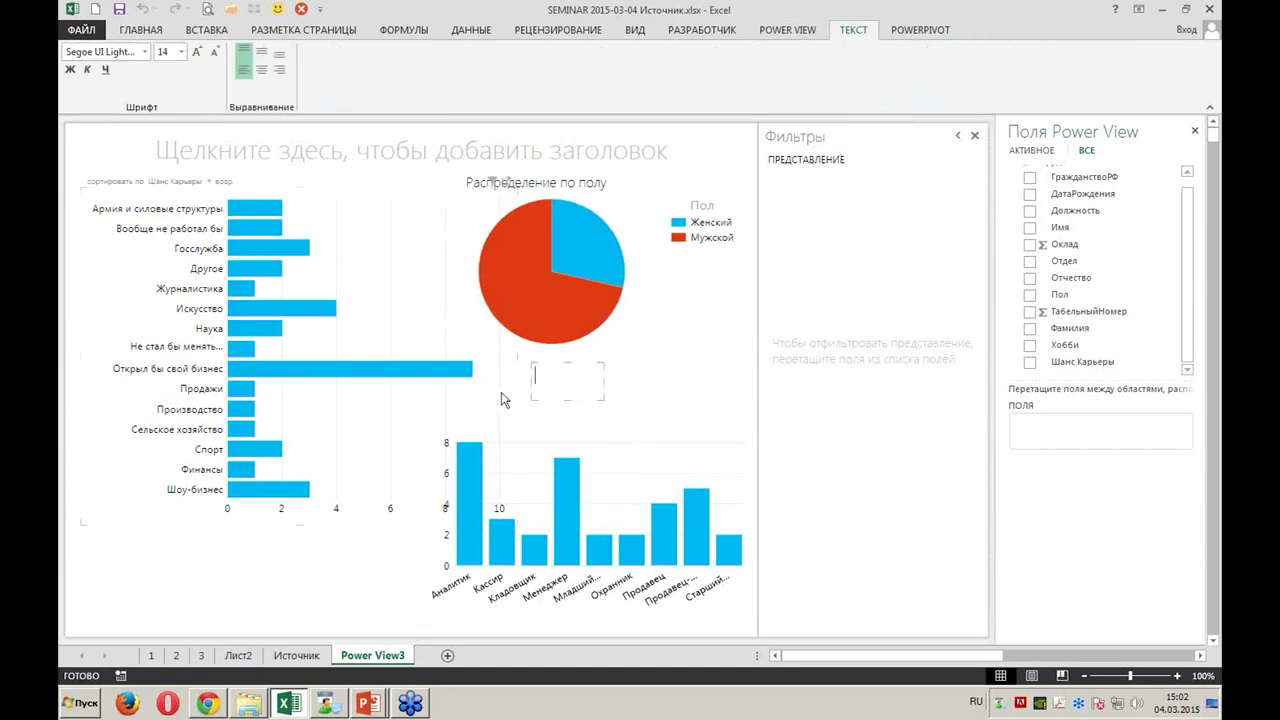
pyautogui.click(504, 400)
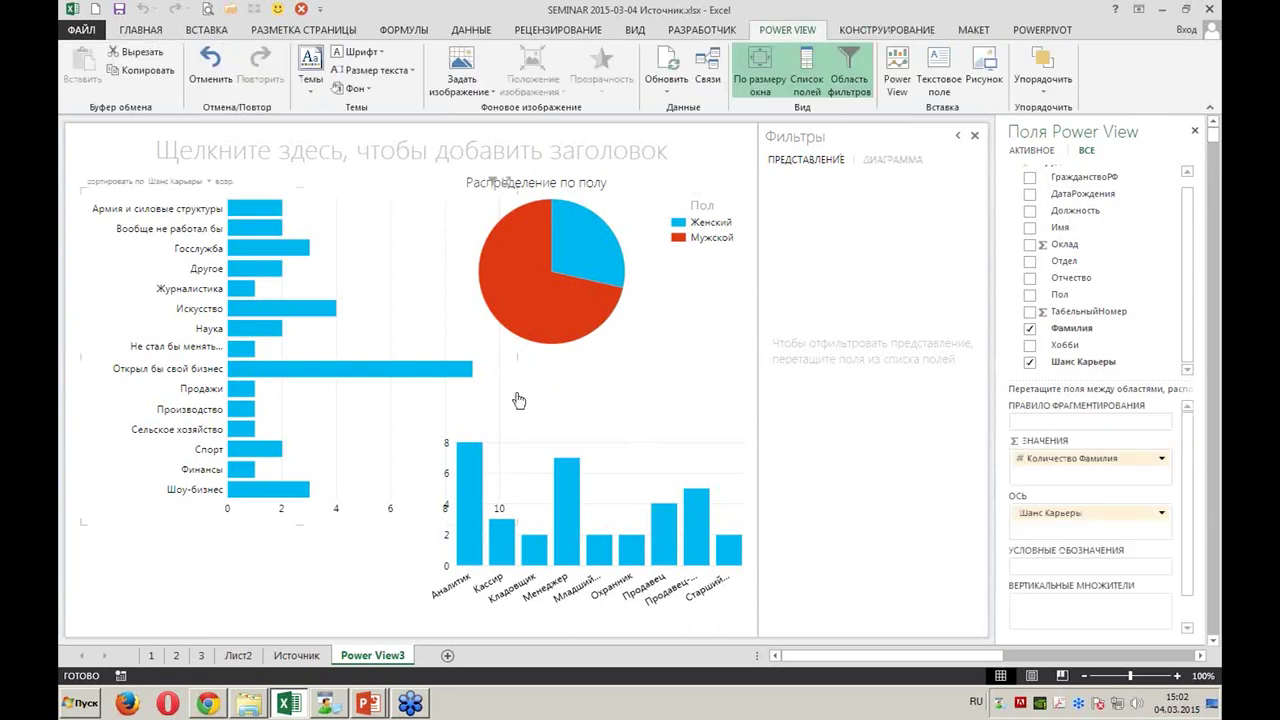
pyautogui.click(938, 78)
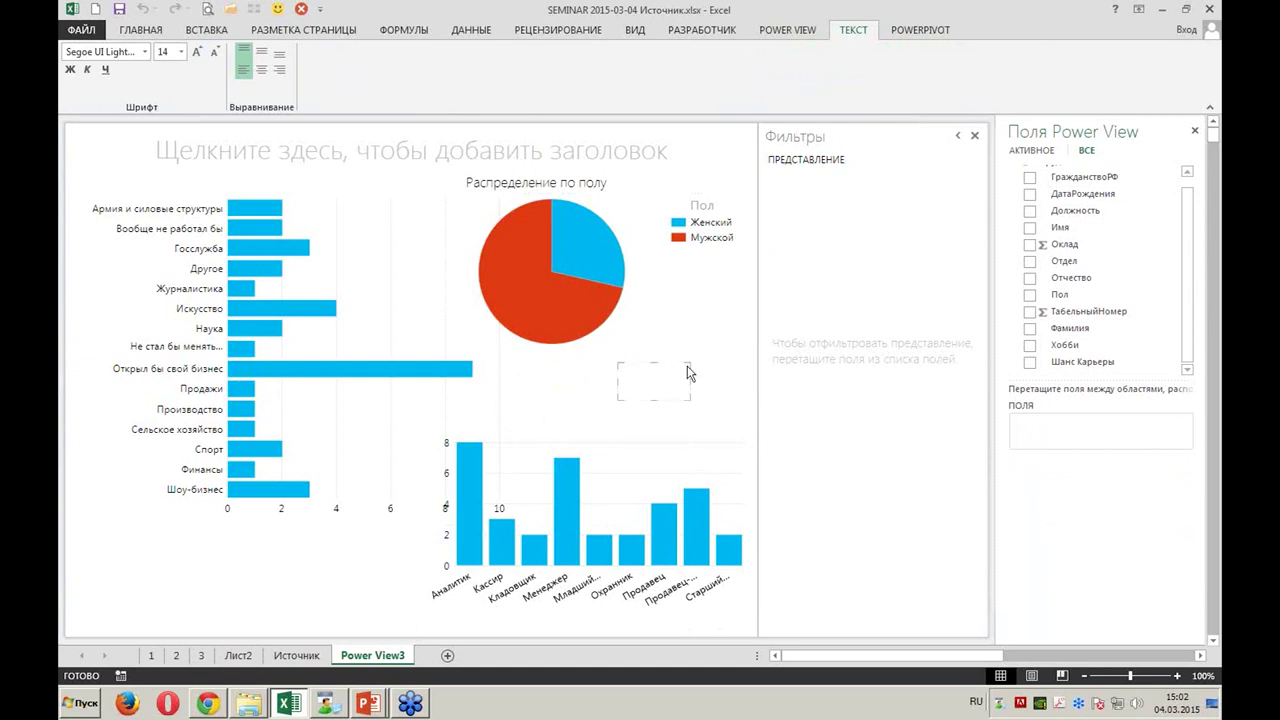
pyautogui.click(335, 575)
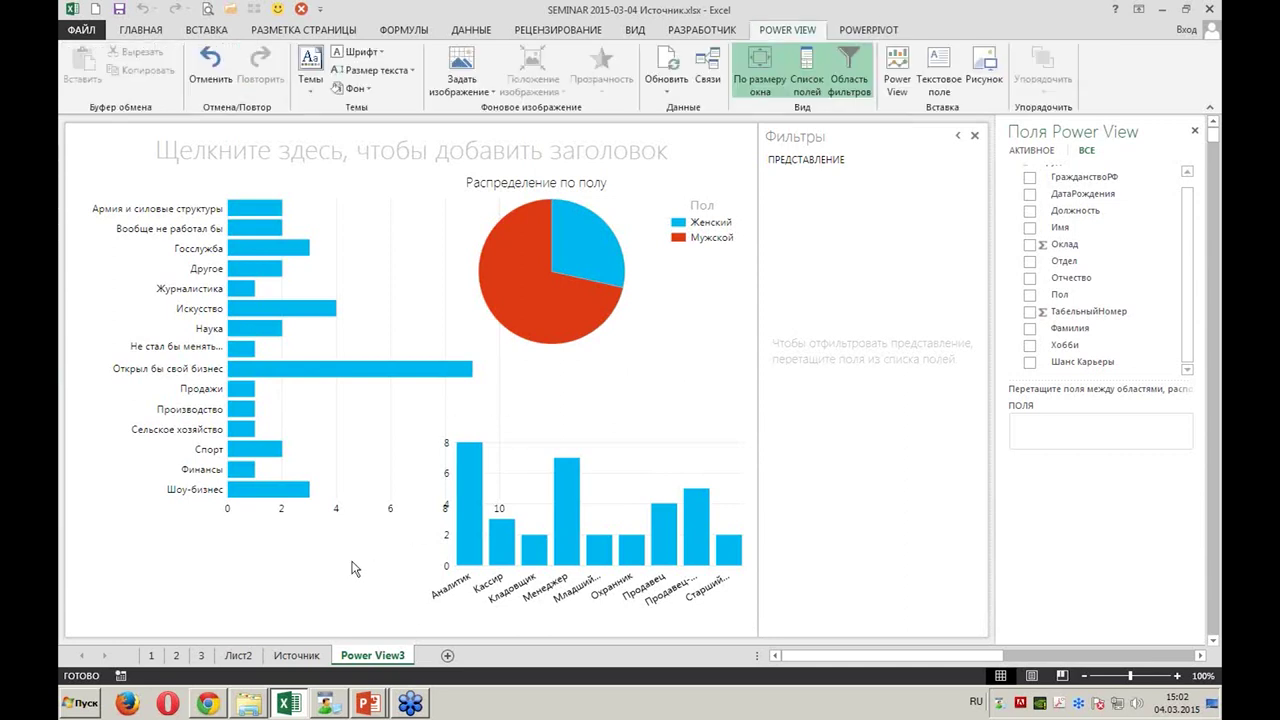
pyautogui.click(322, 256)
pyautogui.click(307, 250)
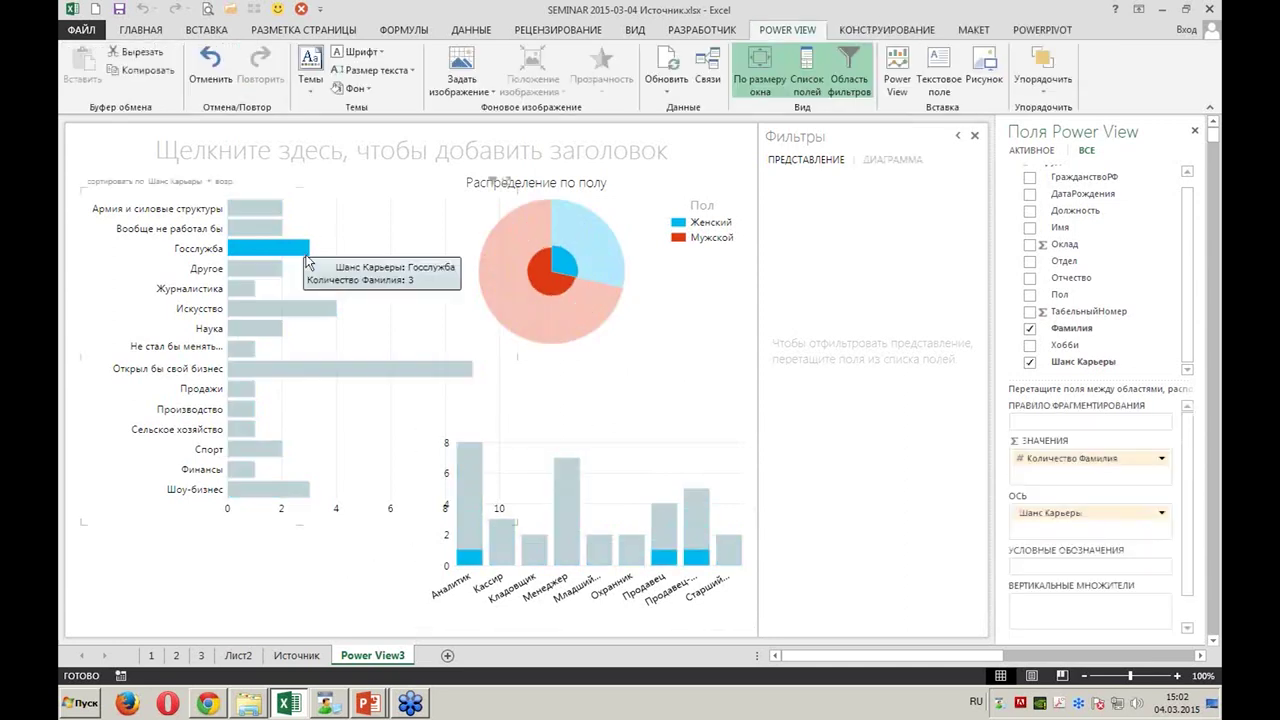
pyautogui.click(306, 248)
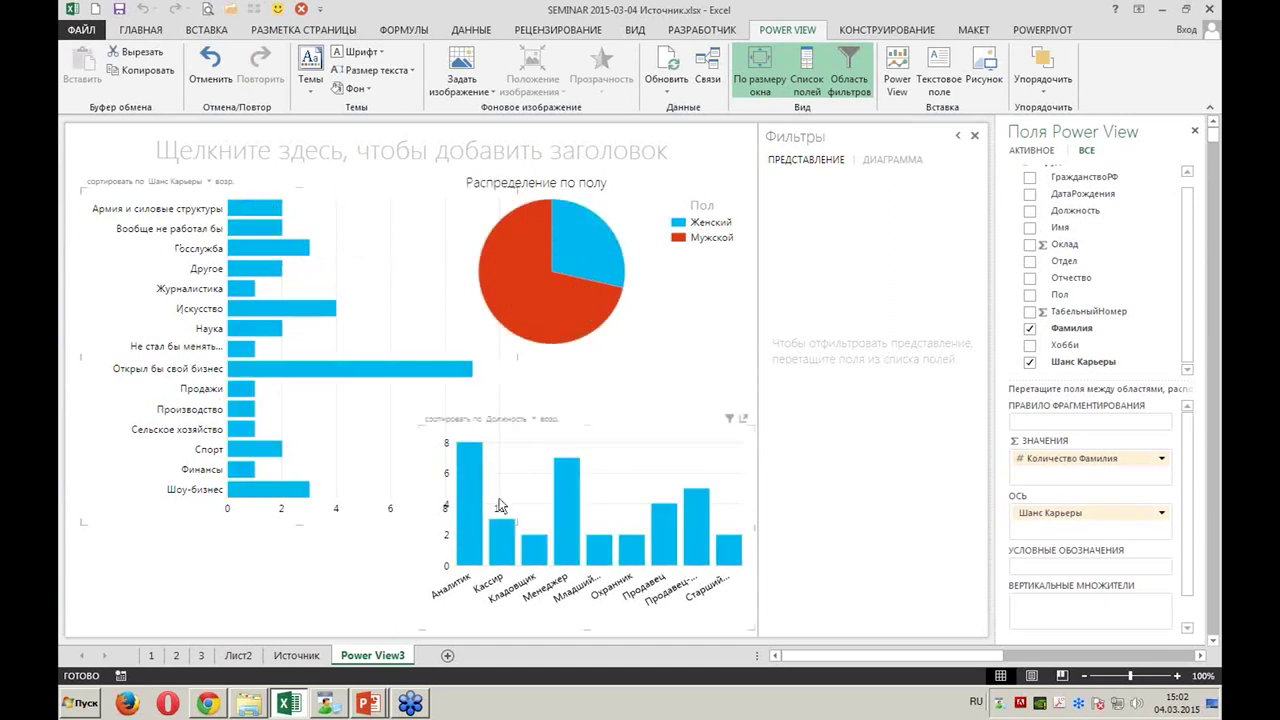
# Turn on value labels at the bar ends and above the columns of the two charts
pyautogui.click(884, 32)
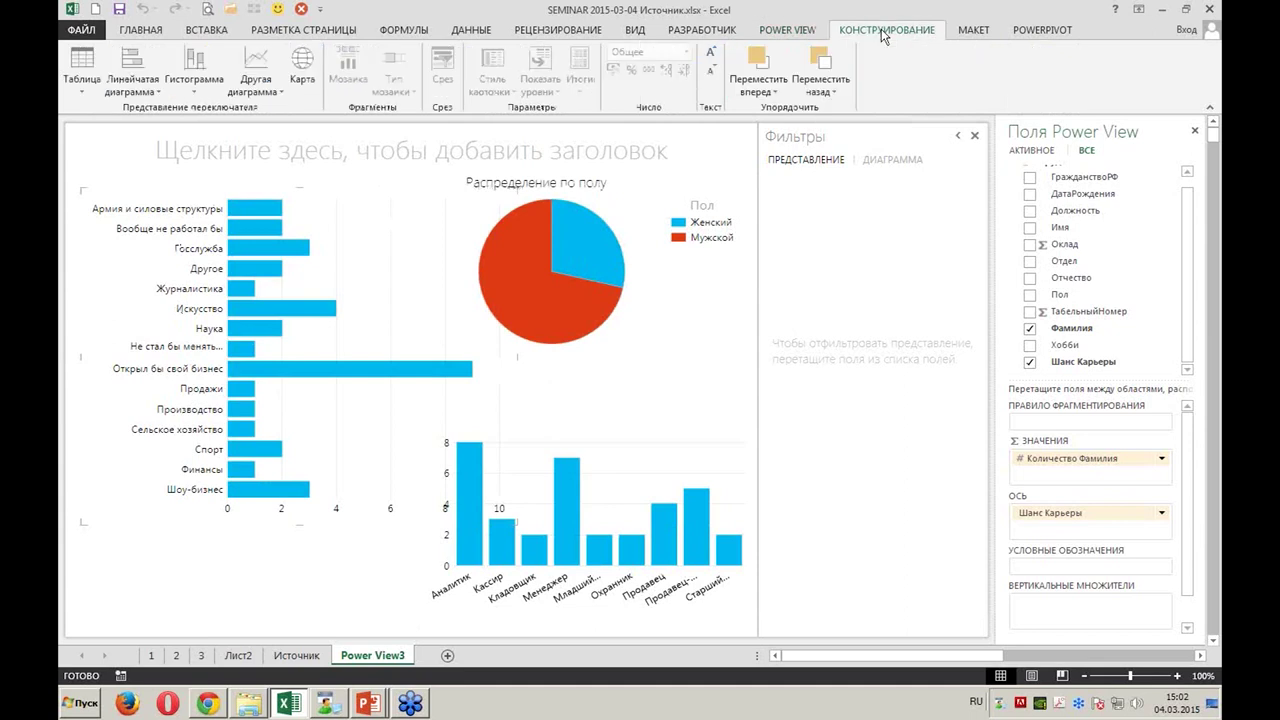
pyautogui.click(973, 30)
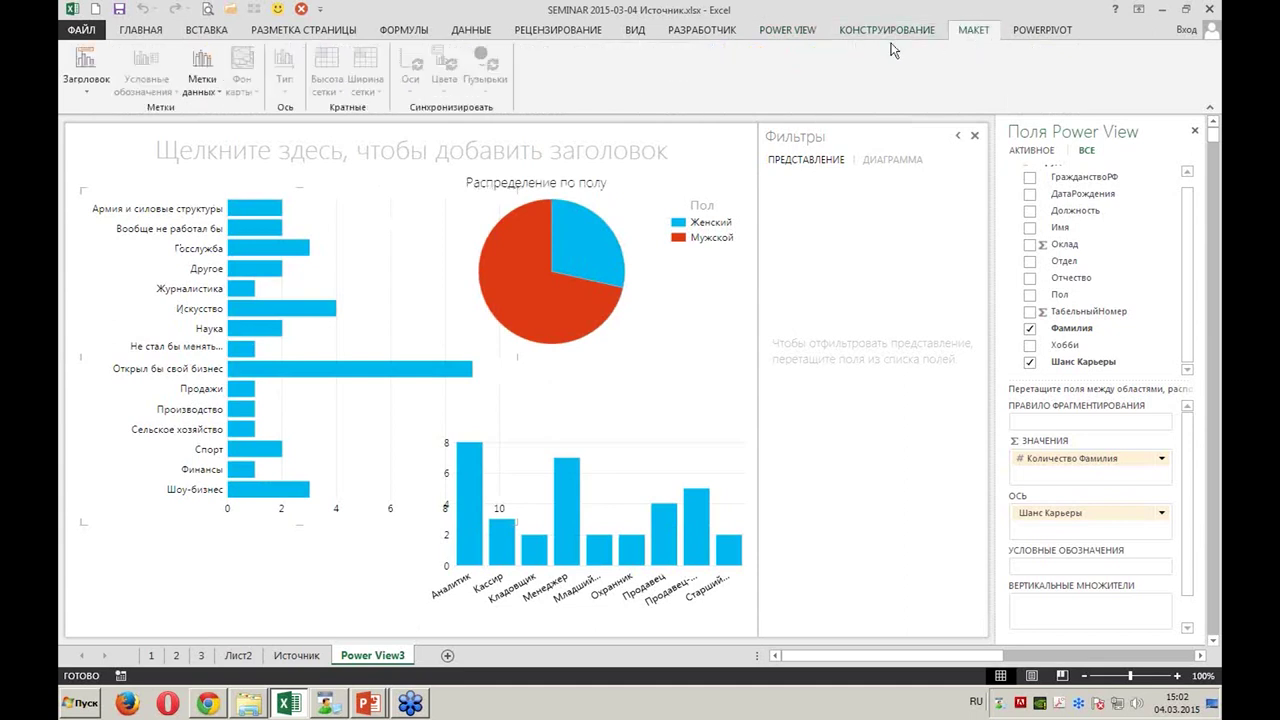
pyautogui.click(204, 90)
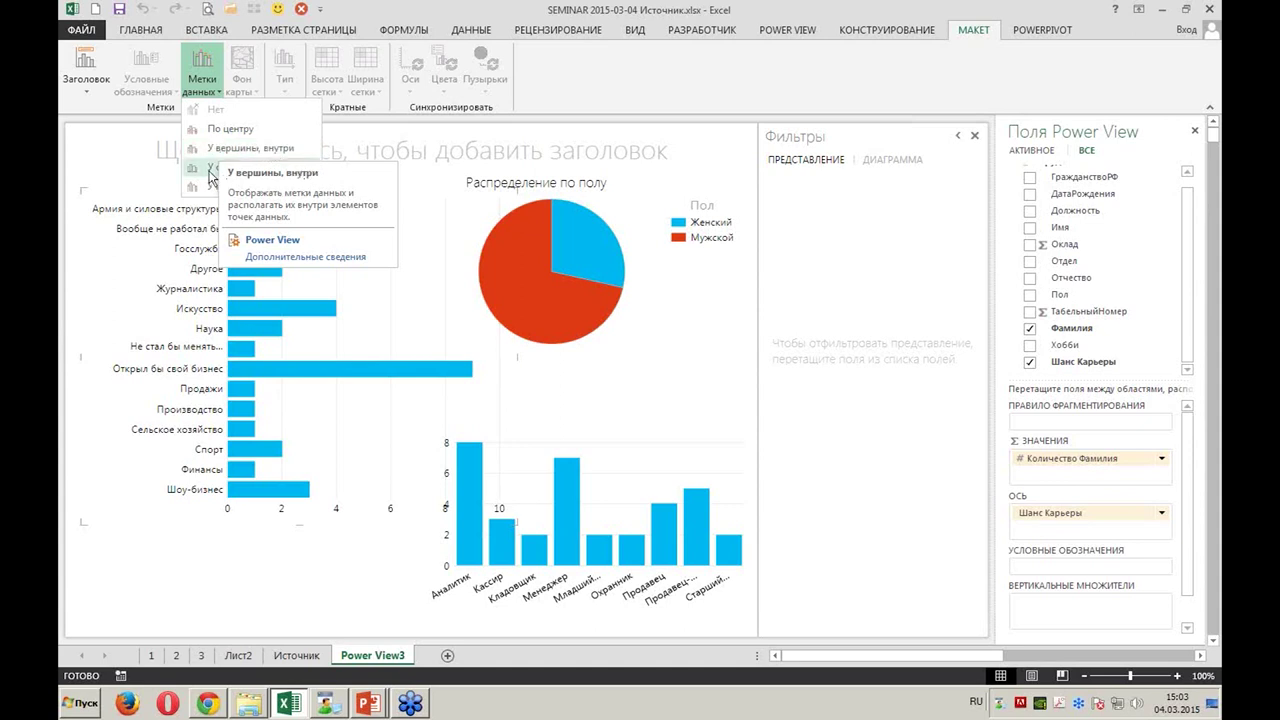
pyautogui.click(213, 190)
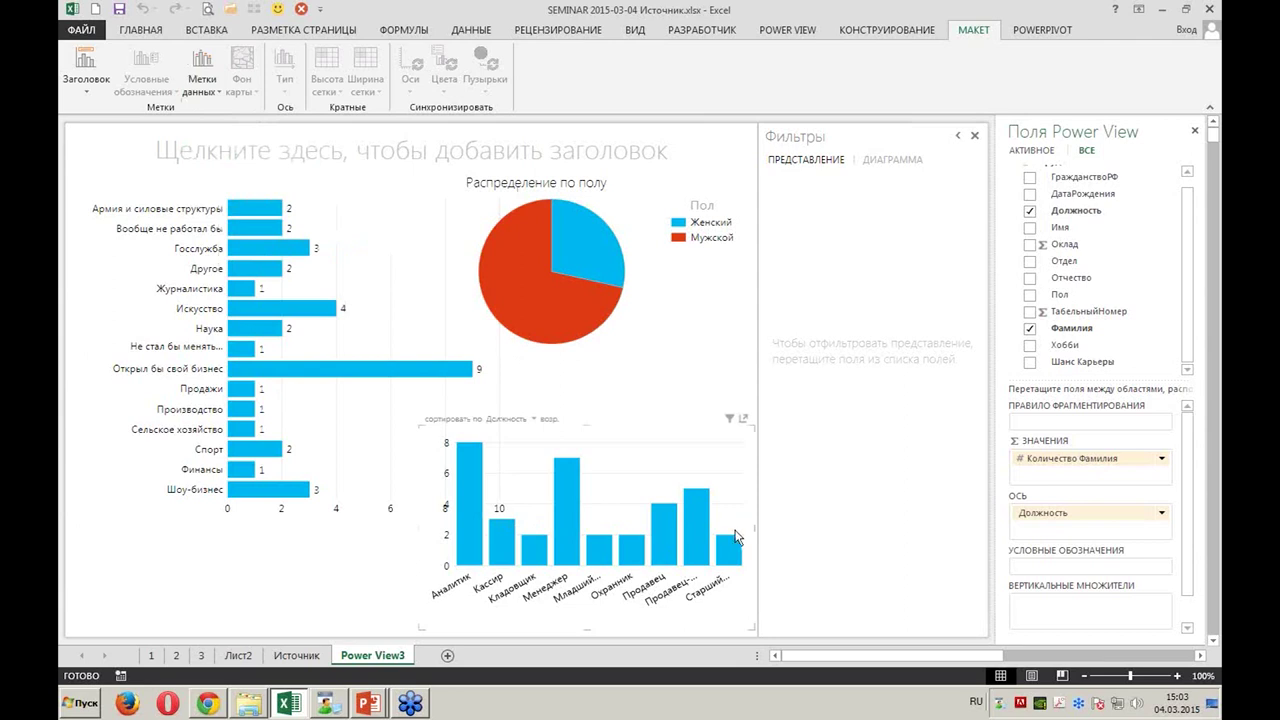
pyautogui.click(204, 85)
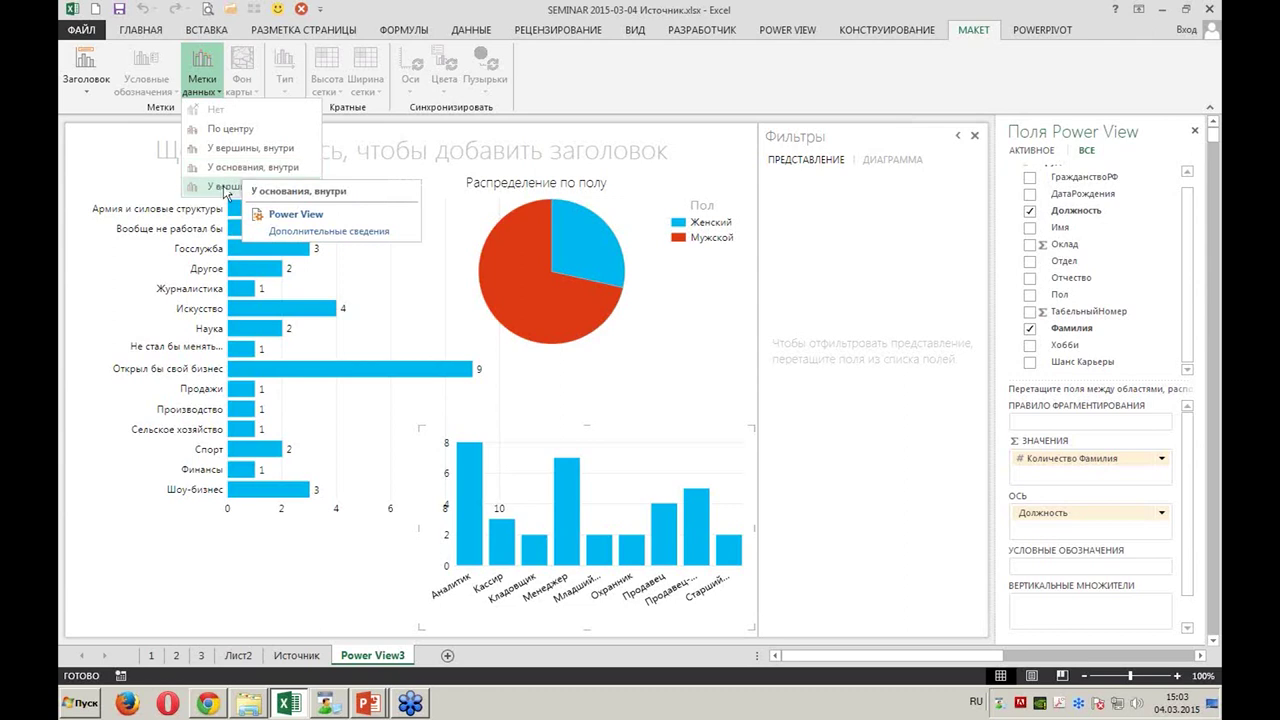
pyautogui.click(224, 189)
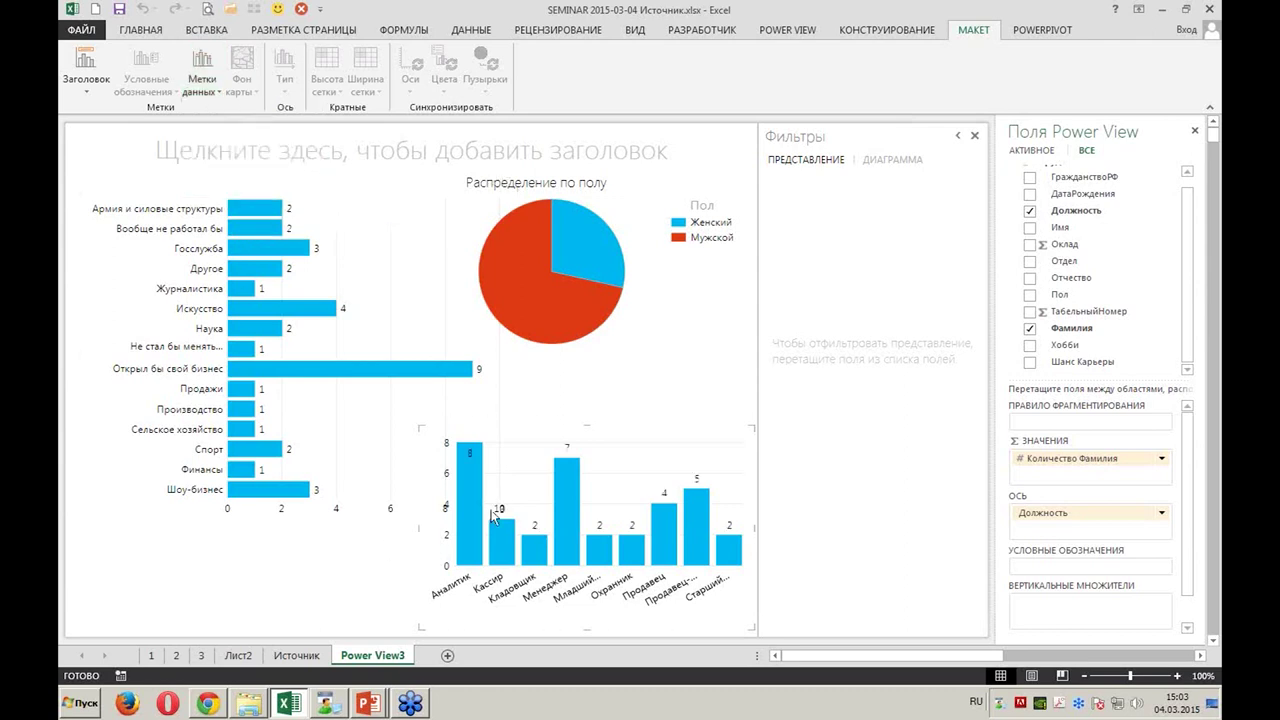
# Resize the Должность column chart taller, up toward the pie, so job titles read fully
pyautogui.moveTo(421, 426)
pyautogui.moveTo(420, 426); pyautogui.dragTo(475, 424)
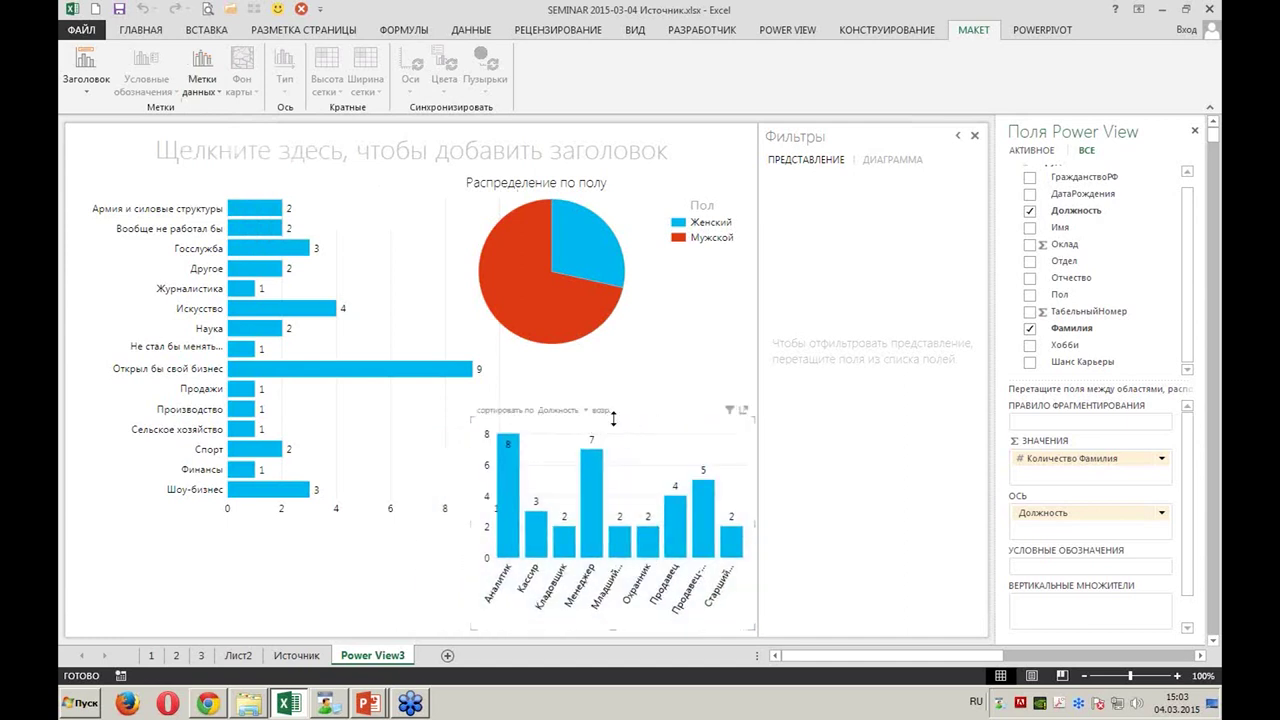
pyautogui.moveTo(613, 418); pyautogui.dragTo(610, 360)
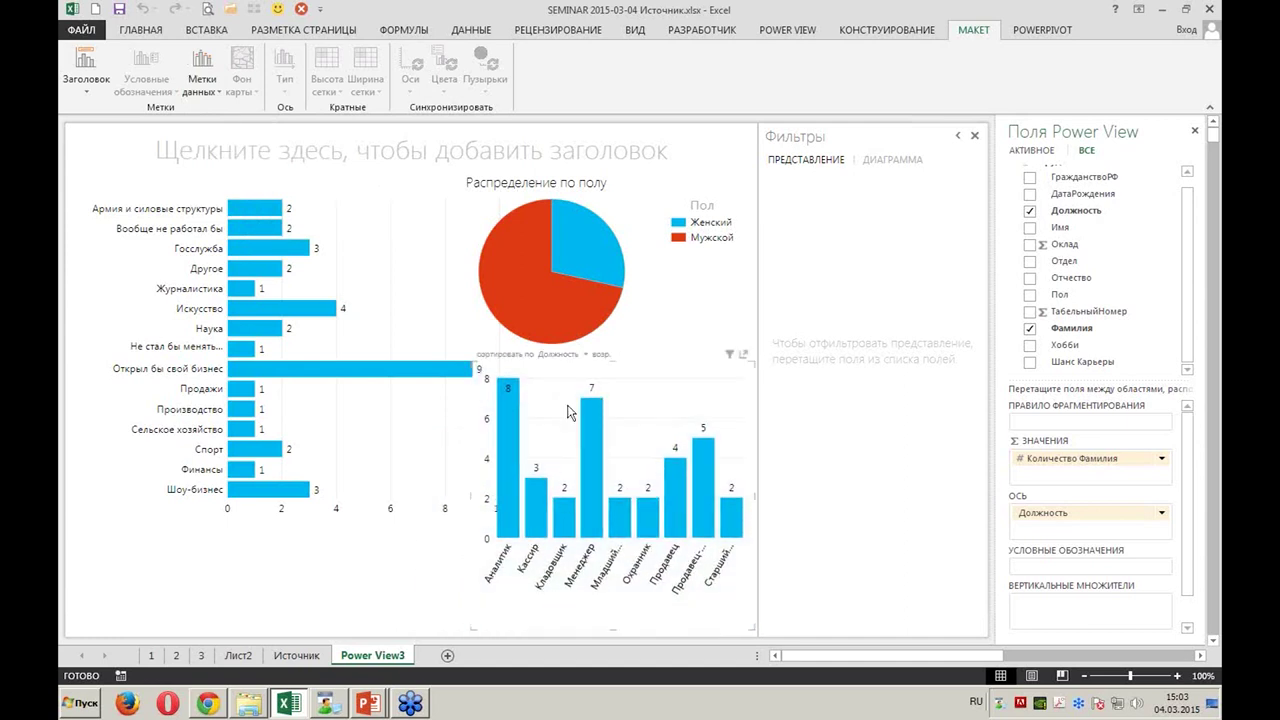
pyautogui.moveTo(617, 355); pyautogui.dragTo(617, 345)
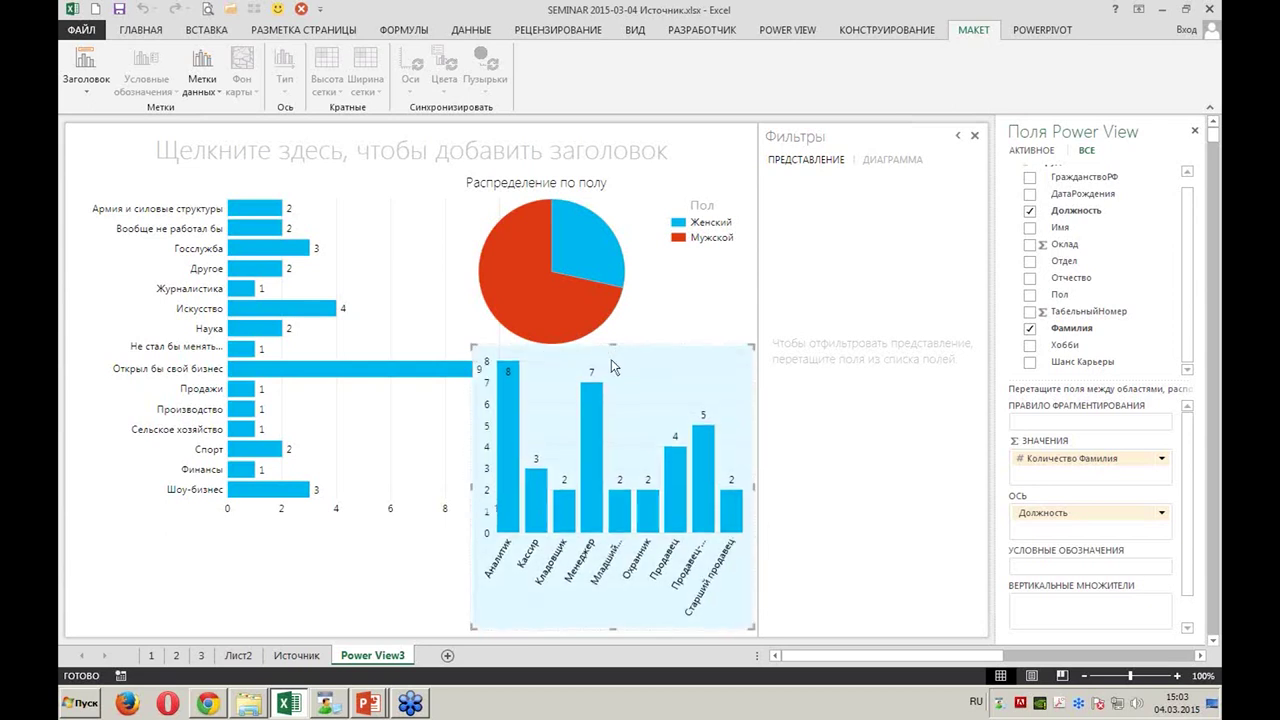
pyautogui.moveTo(472, 485); pyautogui.dragTo(500, 485)
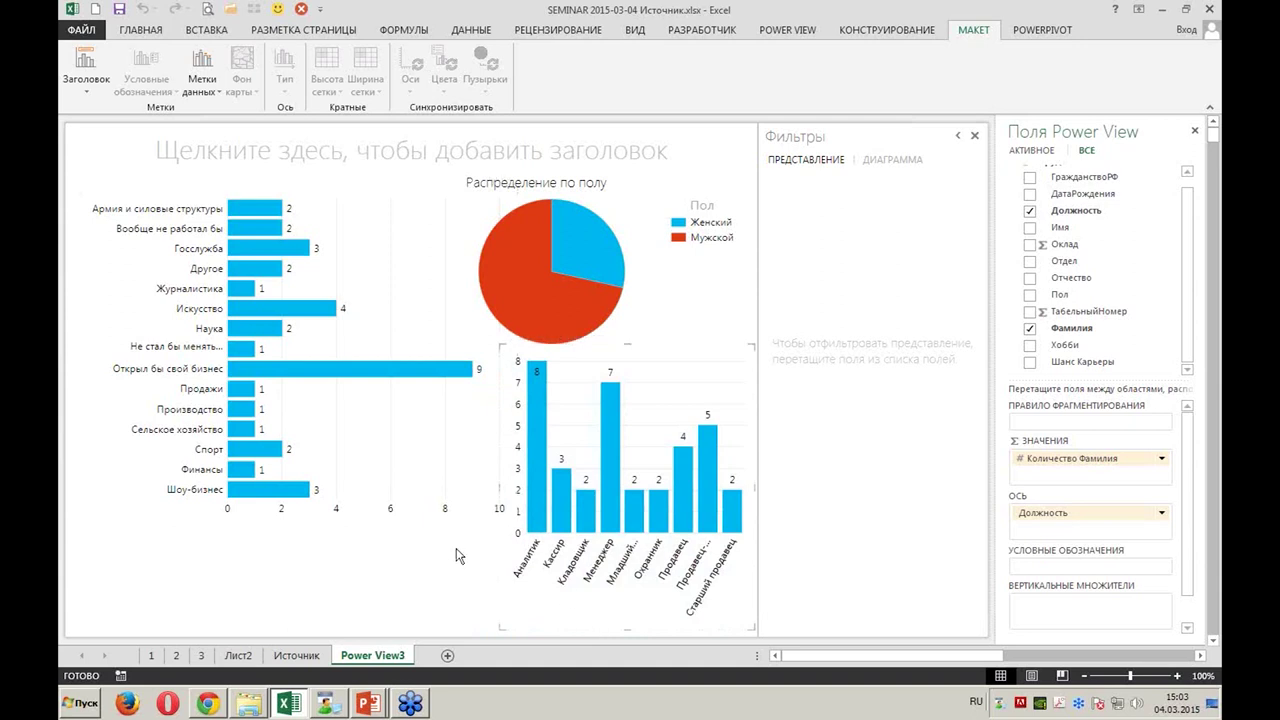
# Enter 'Заголовок' in the report title placeholder
pyautogui.click(384, 161)
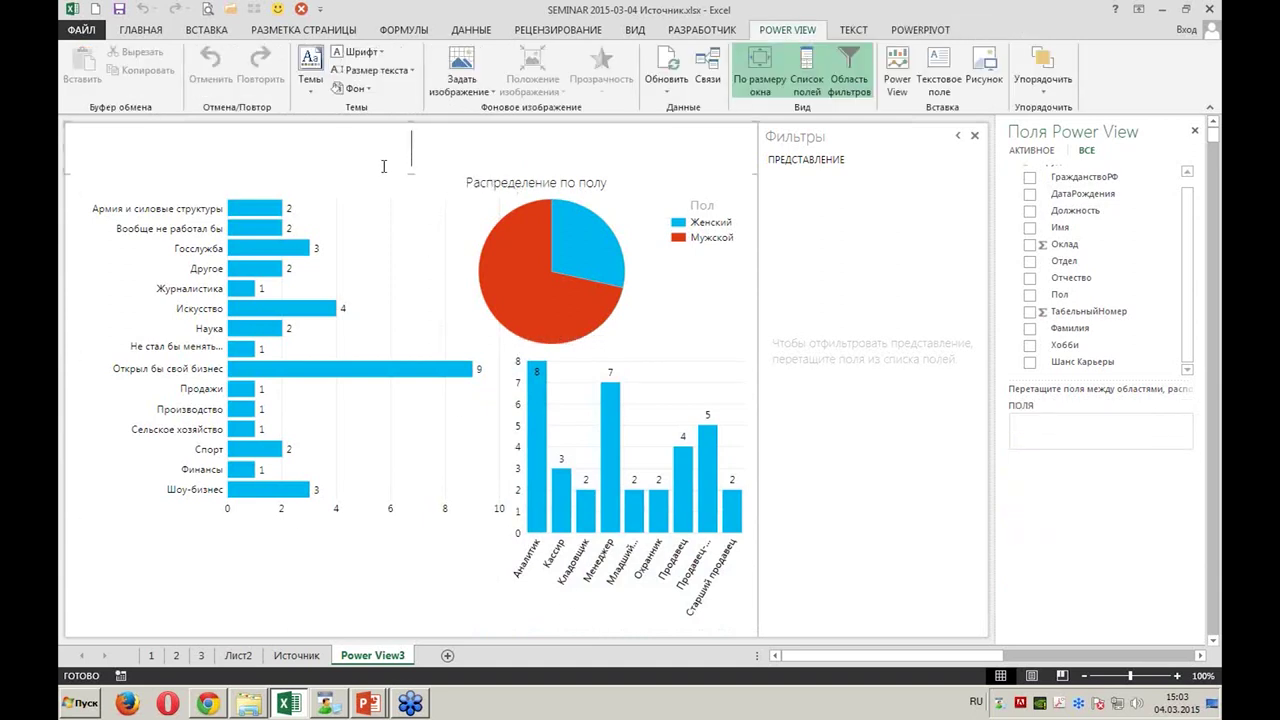
pyautogui.write('Заголов')
pyautogui.write('ок')
pyautogui.moveTo(320, 212)
pyautogui.moveTo(320, 350)
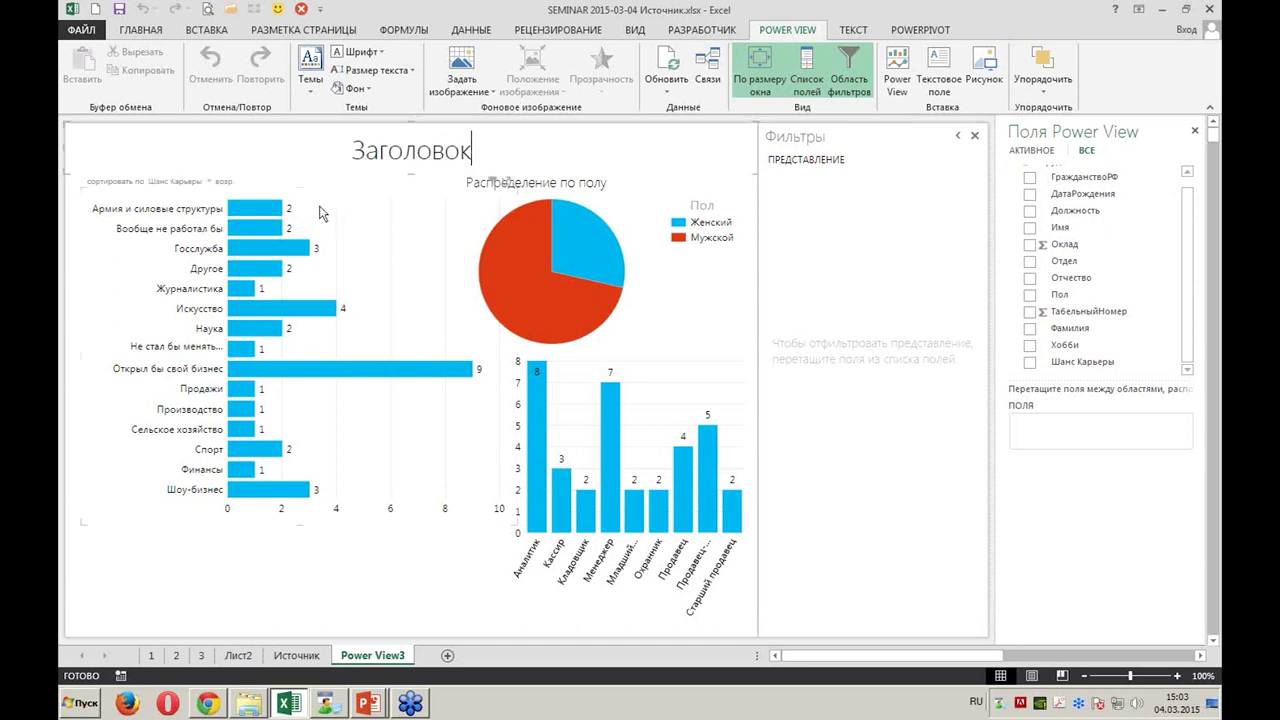
pyautogui.click(184, 541)
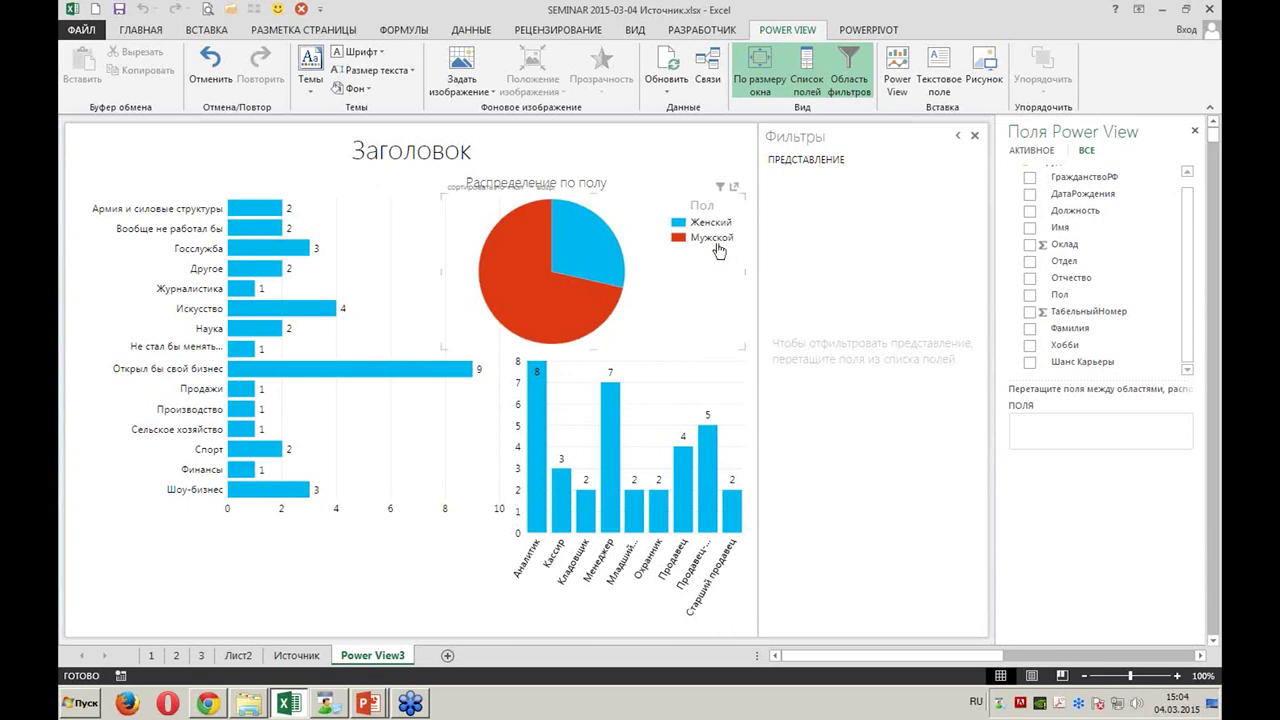
pyautogui.moveTo(569, 256)
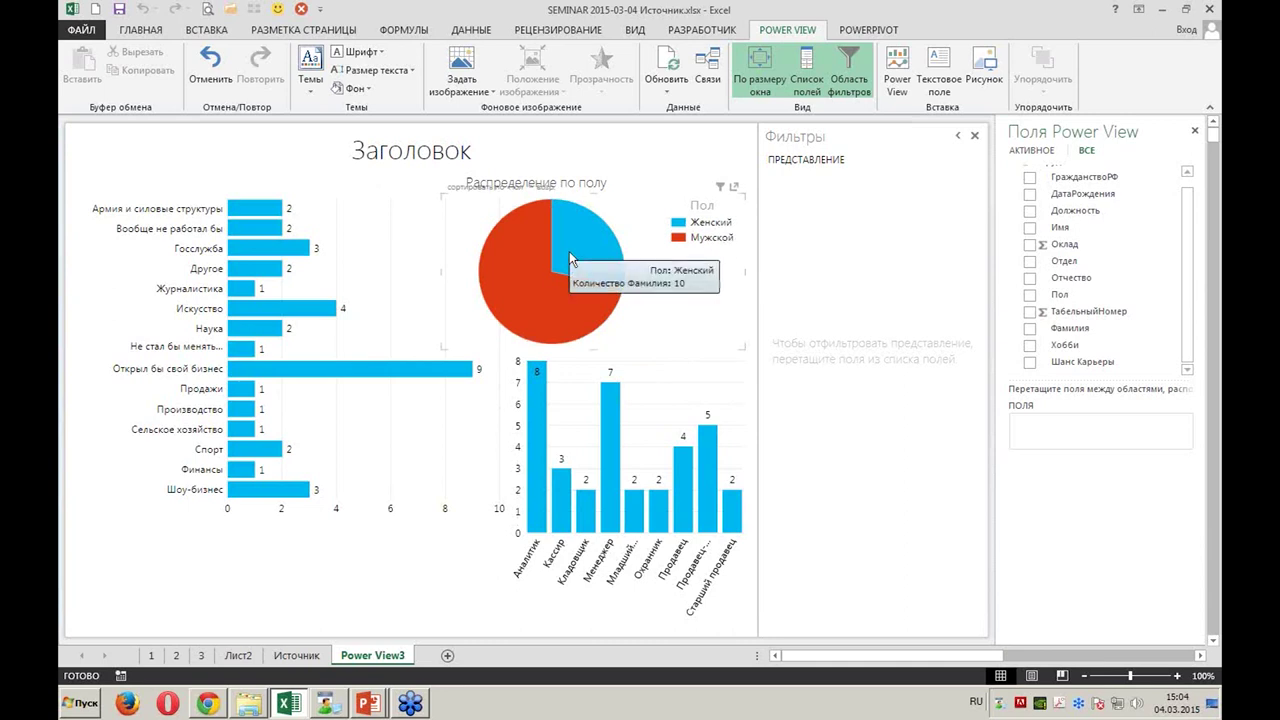
# Cross-filter by the Женский and Мужской slices and the Менеджер and Продавец-консультант columns, ending on Аналитик
pyautogui.click(569, 253)
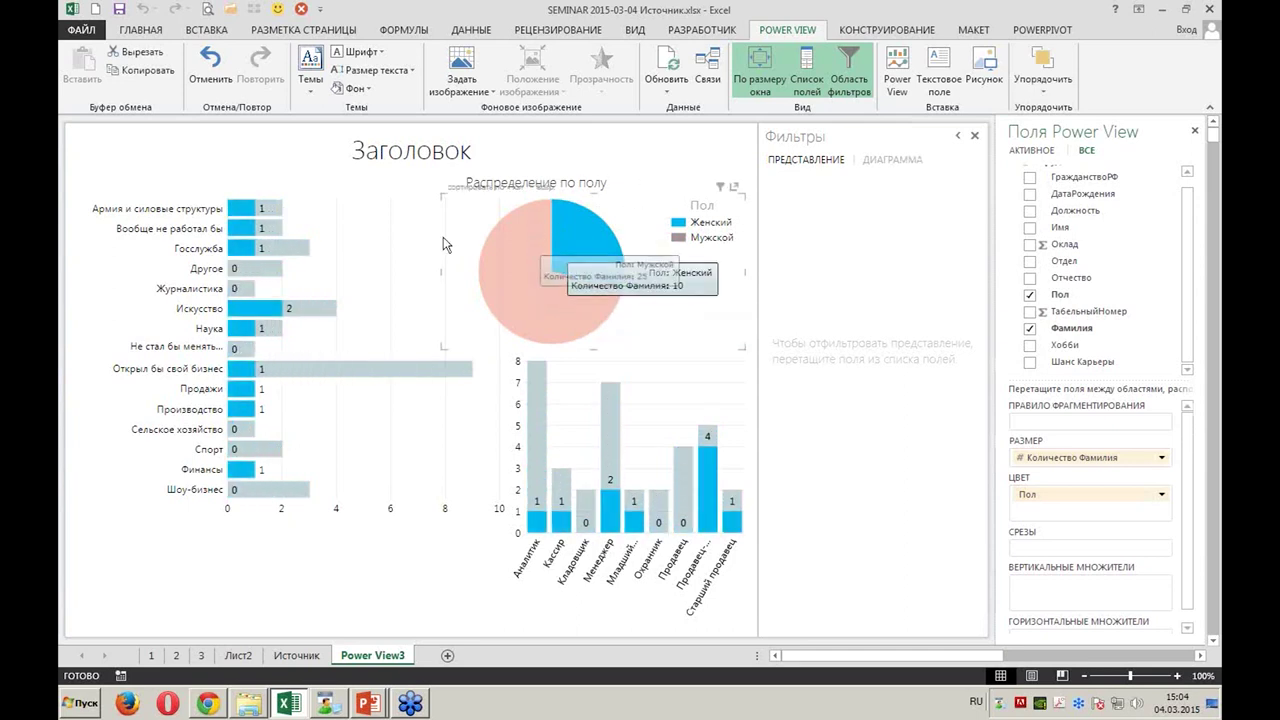
pyautogui.moveTo(245, 270)
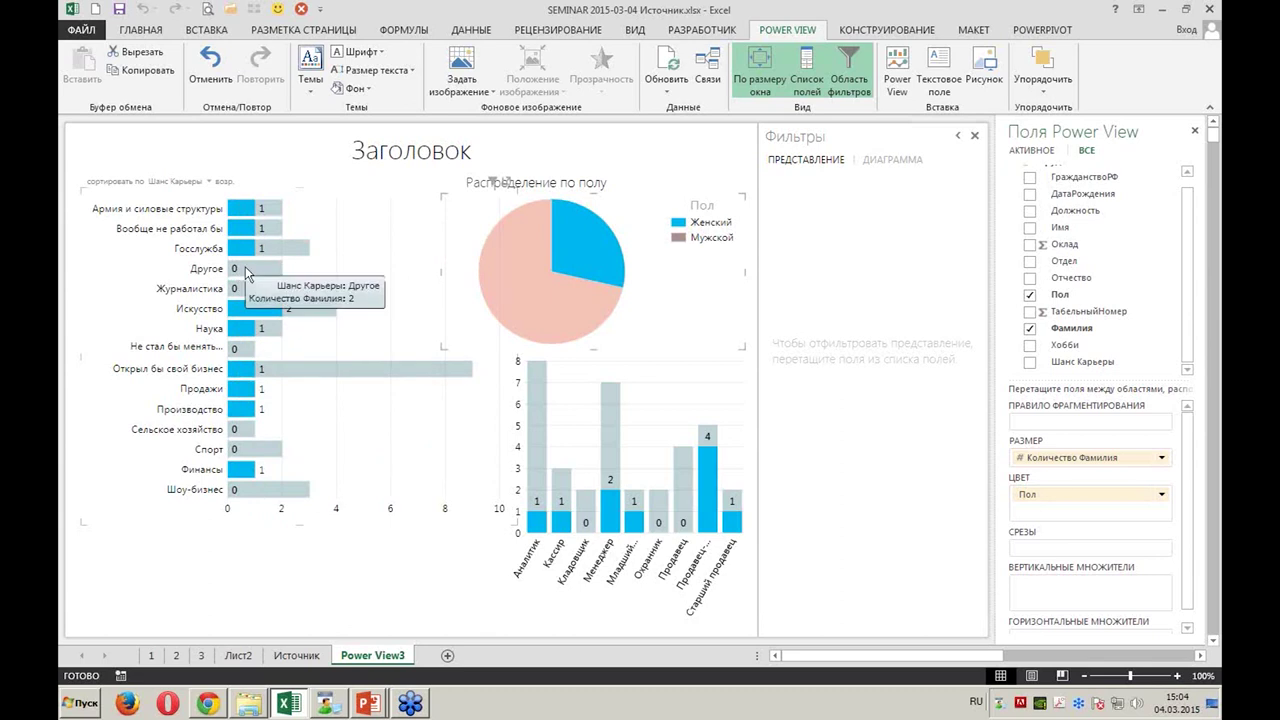
pyautogui.click(534, 296)
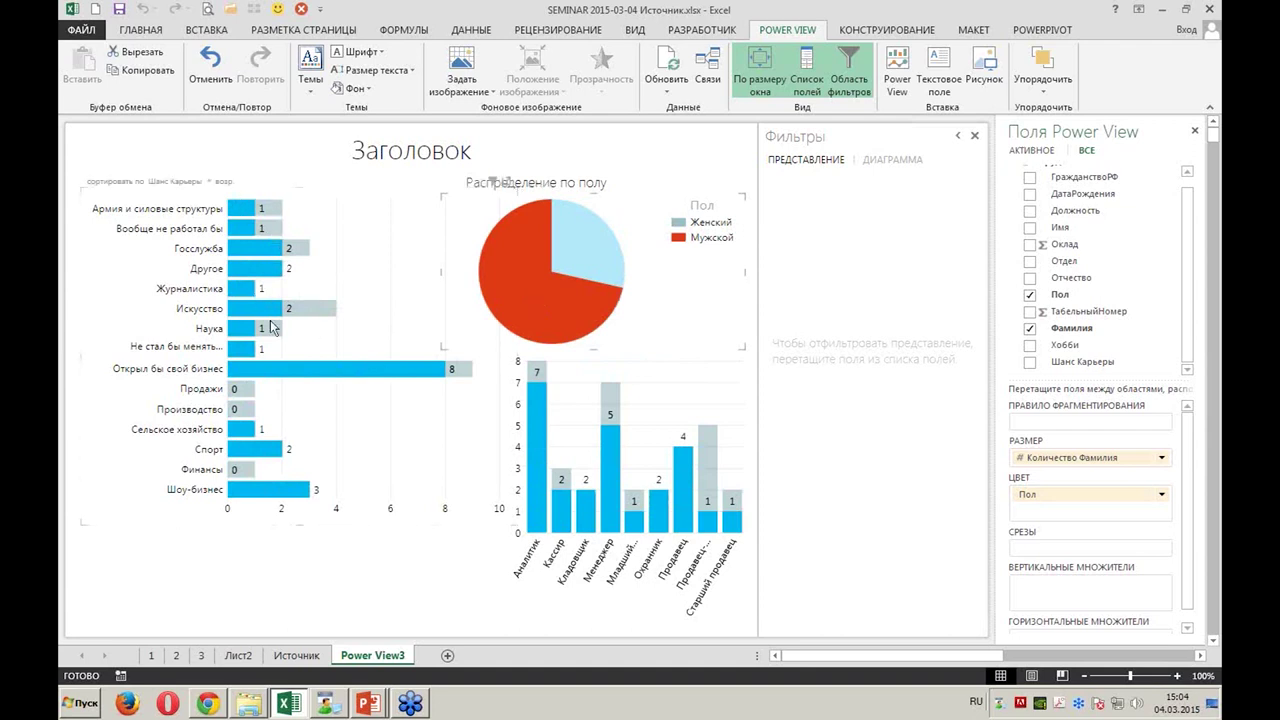
pyautogui.click(625, 240)
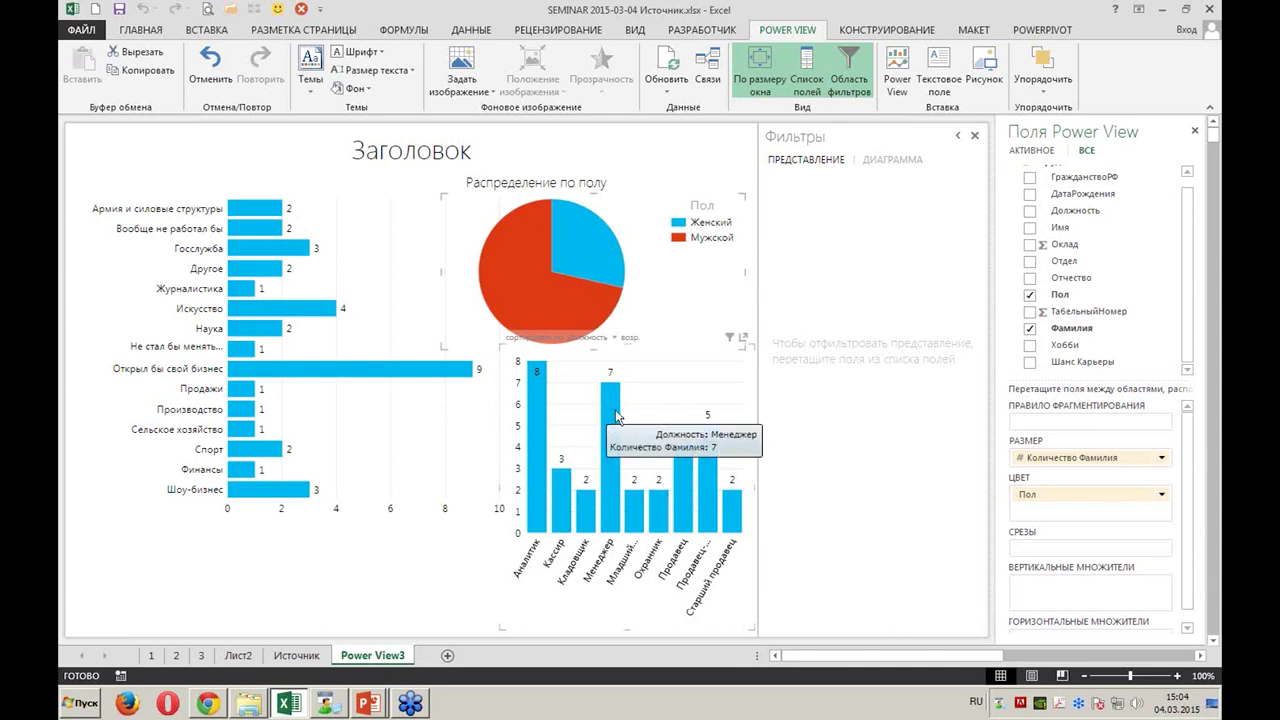
pyautogui.moveTo(626, 345)
pyautogui.moveTo(627, 440)
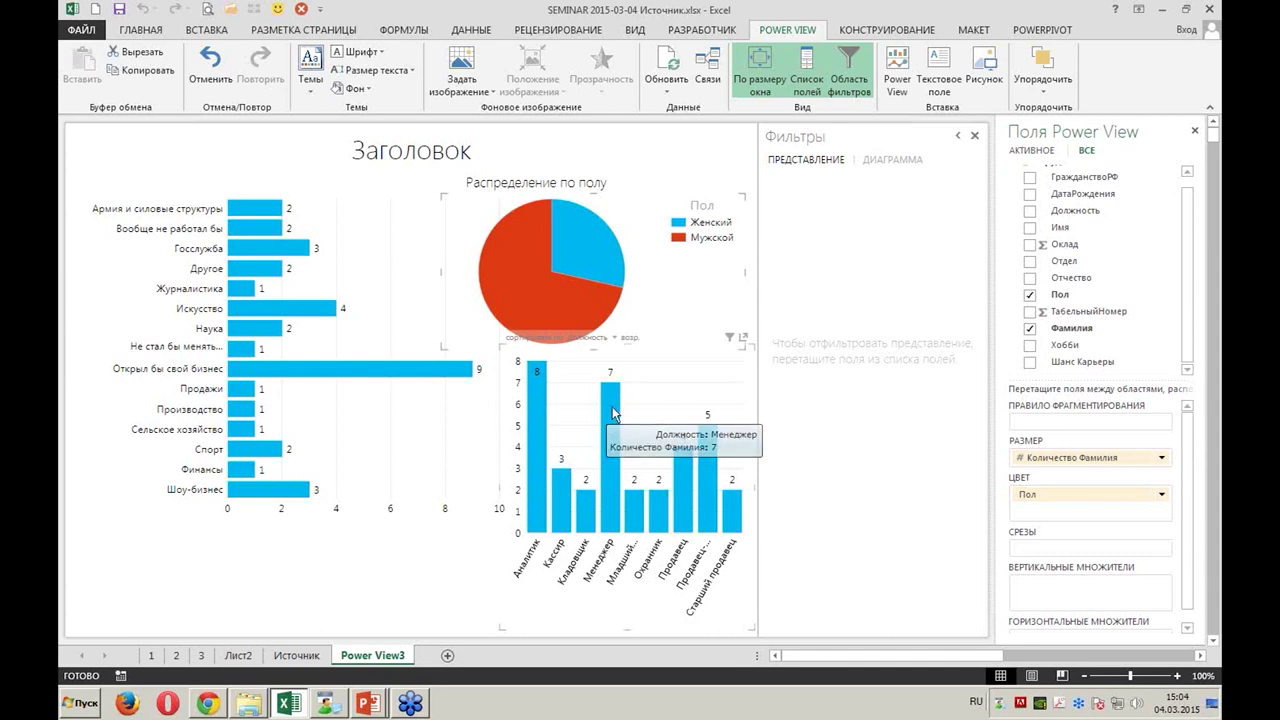
pyautogui.click(612, 410)
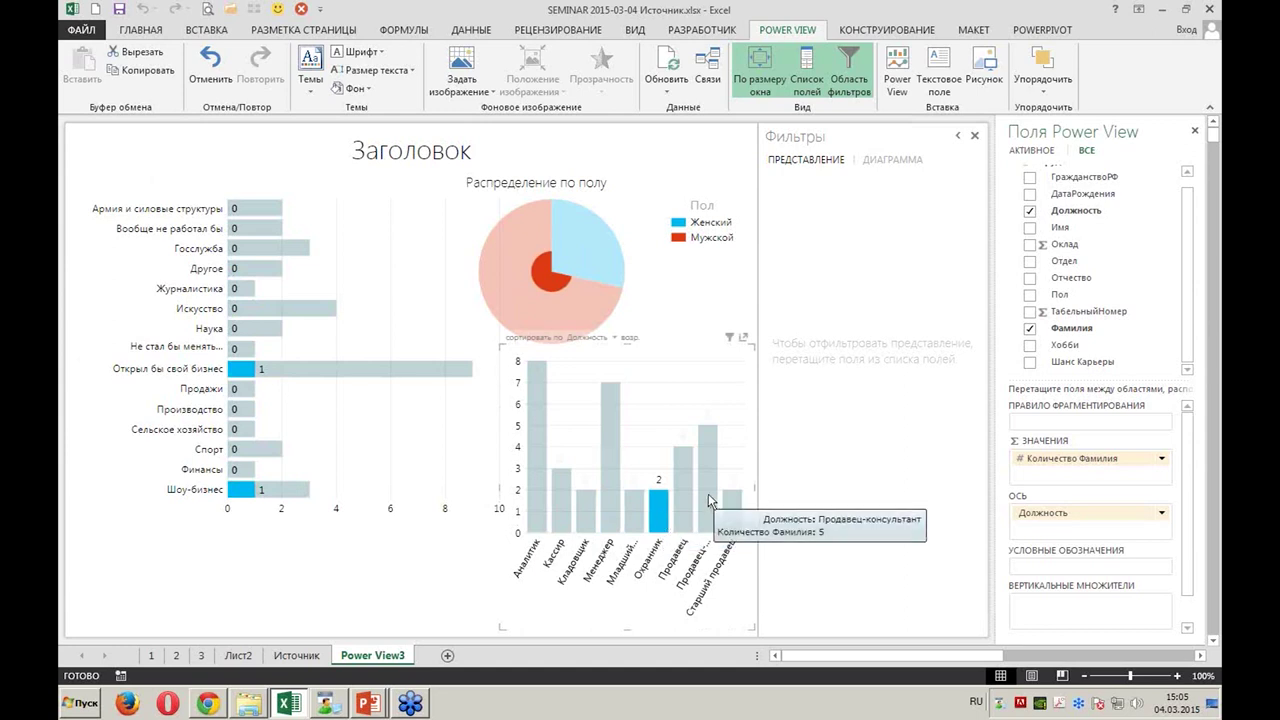
pyautogui.click(708, 493)
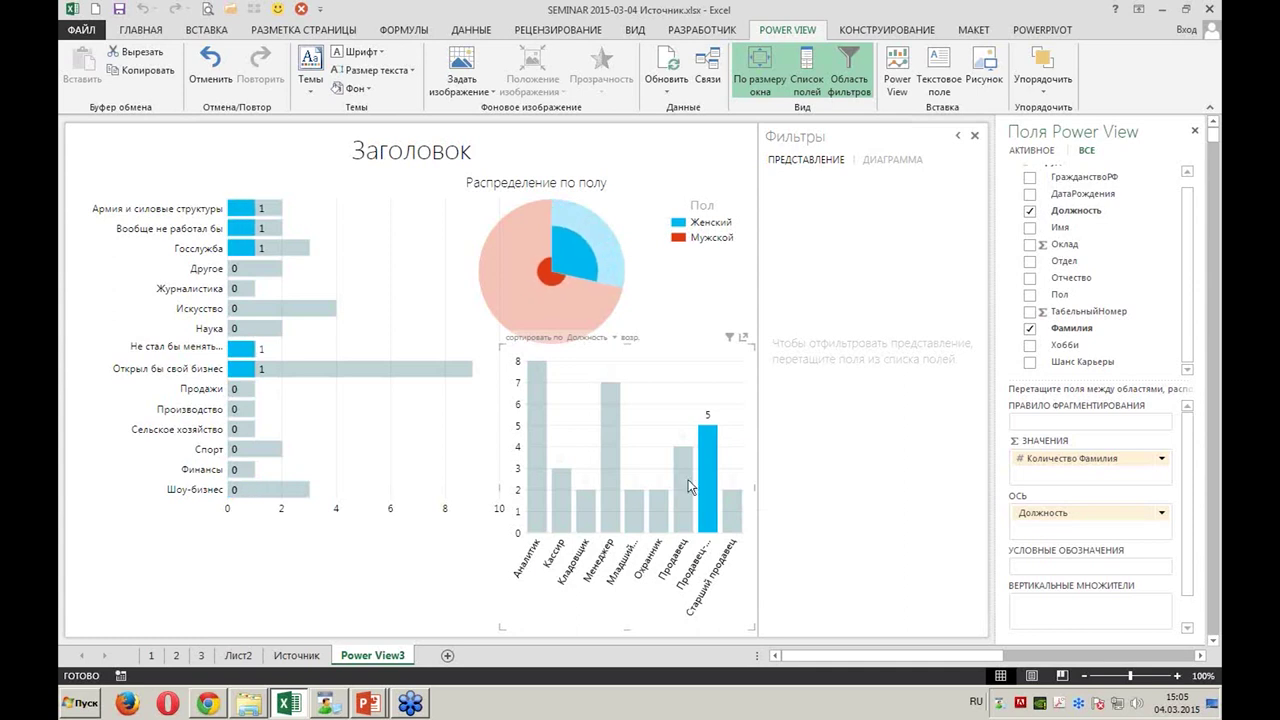
pyautogui.moveTo(210, 449)
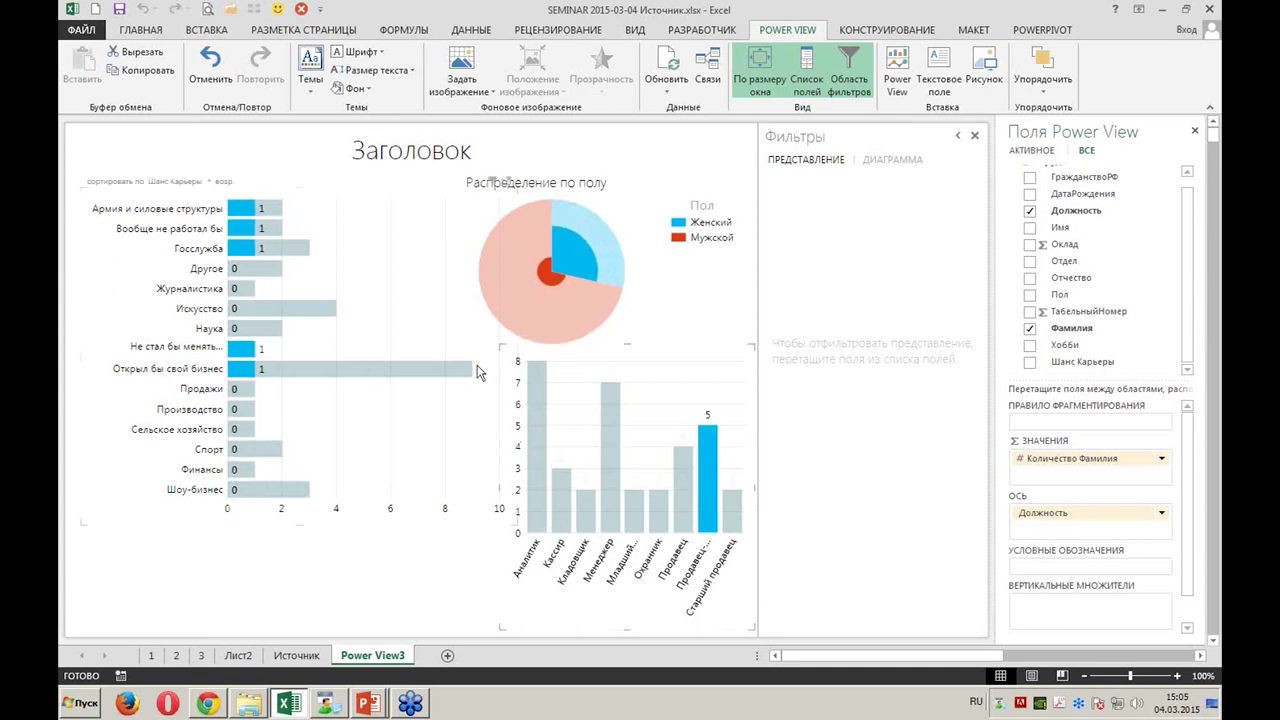
pyautogui.moveTo(350, 369)
pyautogui.click(533, 425)
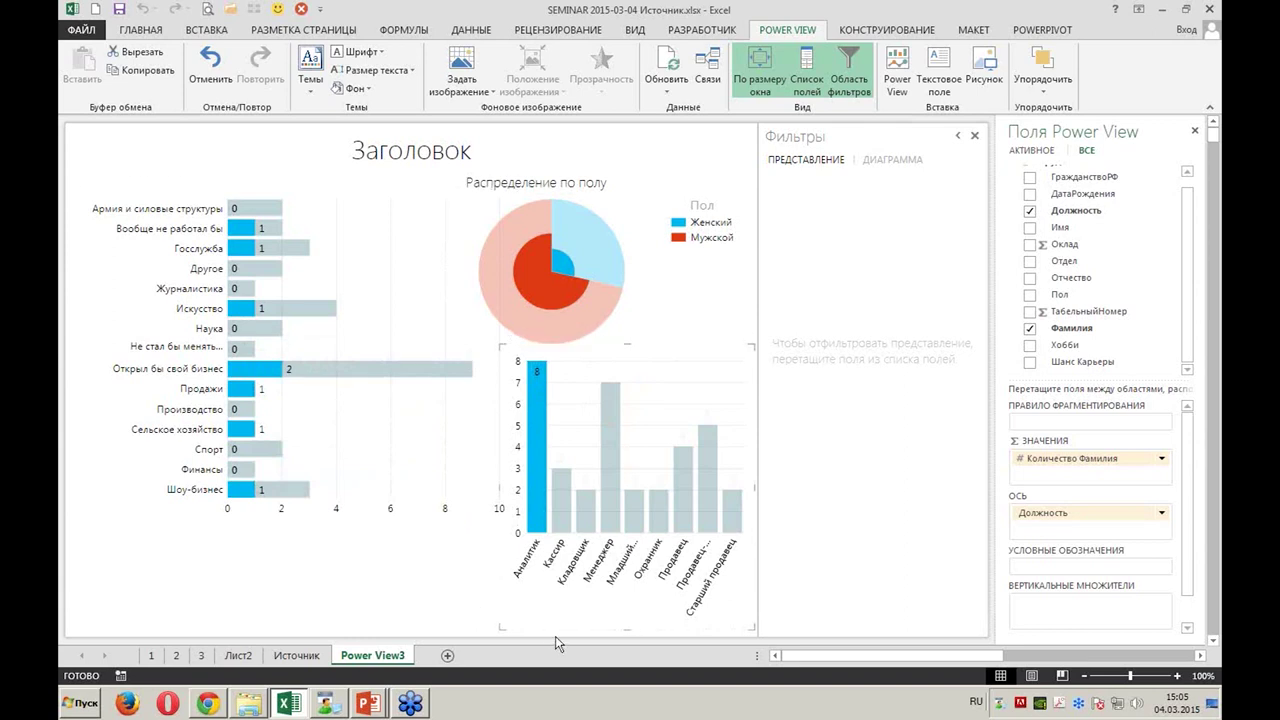
# Try a blue report theme, then switch the report to the orange and beige theme
pyautogui.click(313, 95)
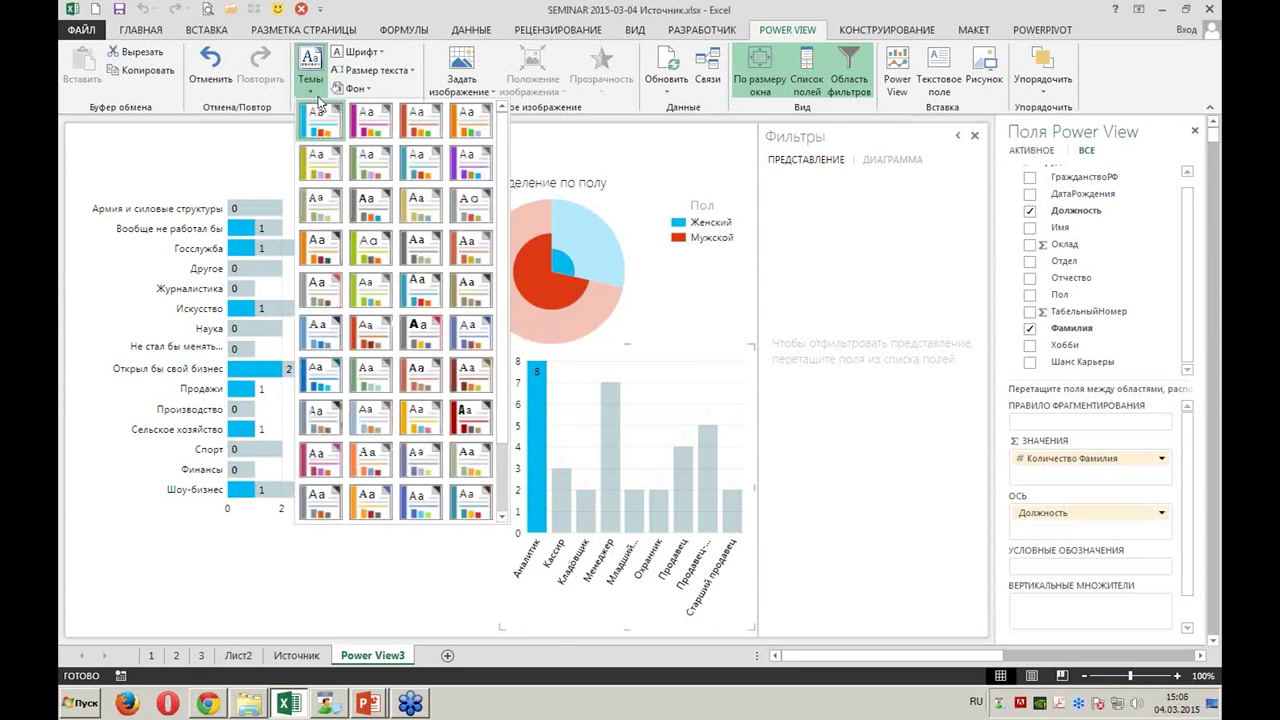
pyautogui.press('Escape')
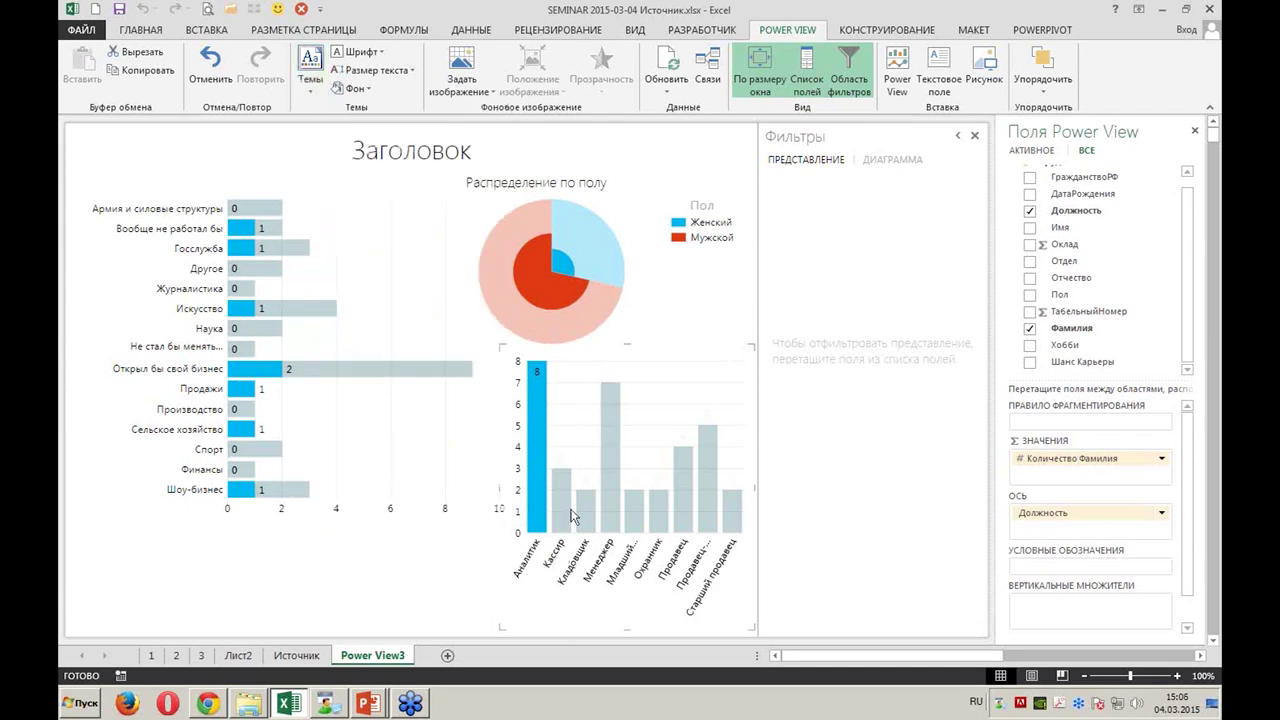
pyautogui.click(310, 75)
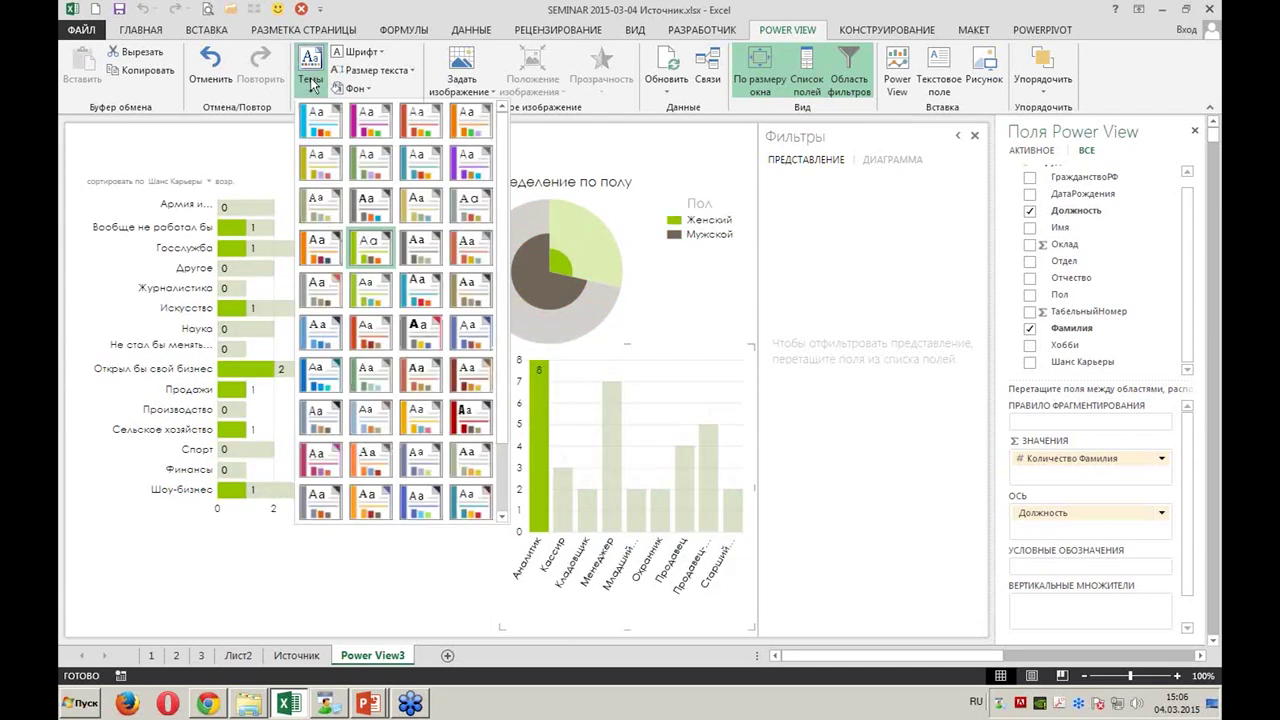
pyautogui.click(333, 341)
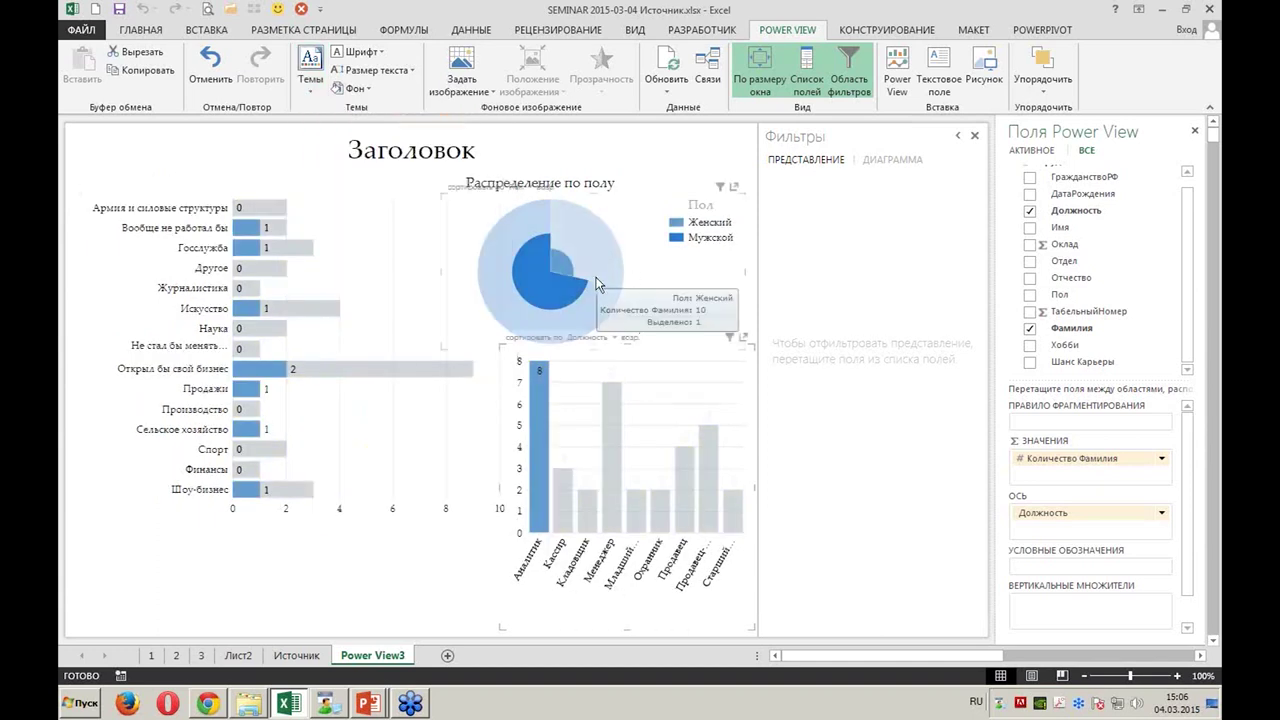
pyautogui.click(313, 93)
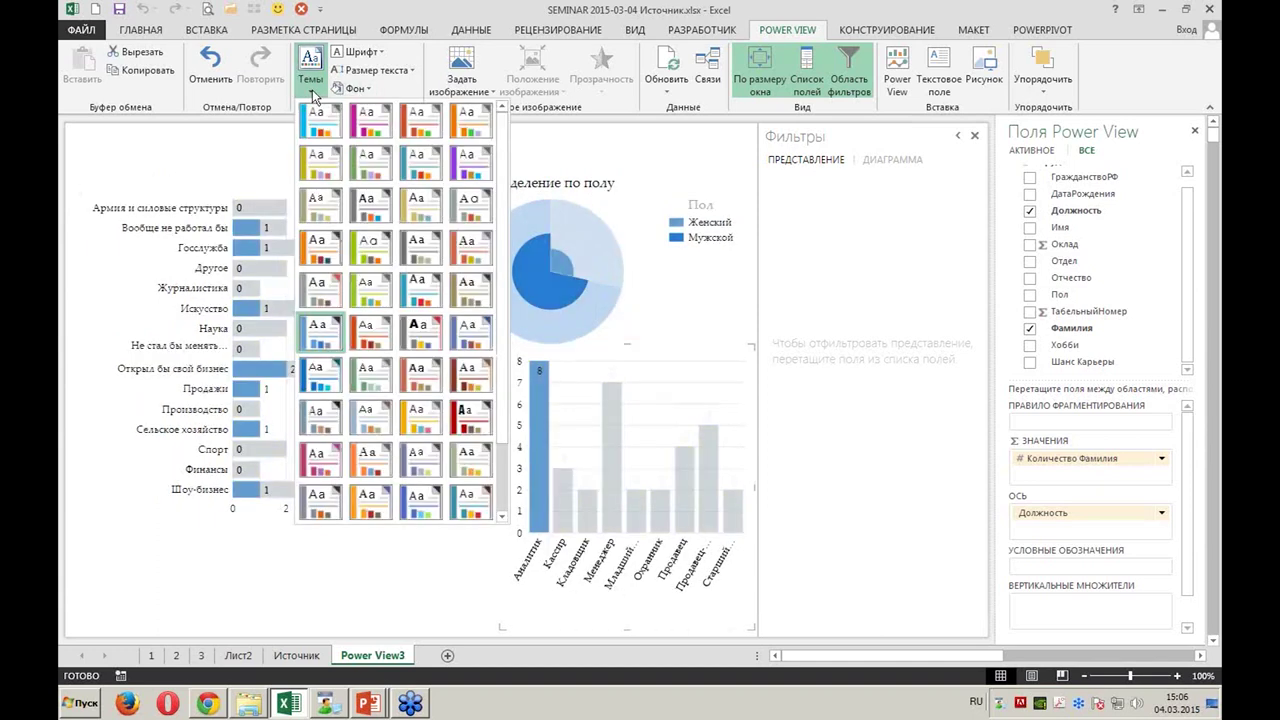
pyautogui.moveTo(627, 480)
pyautogui.click(370, 462)
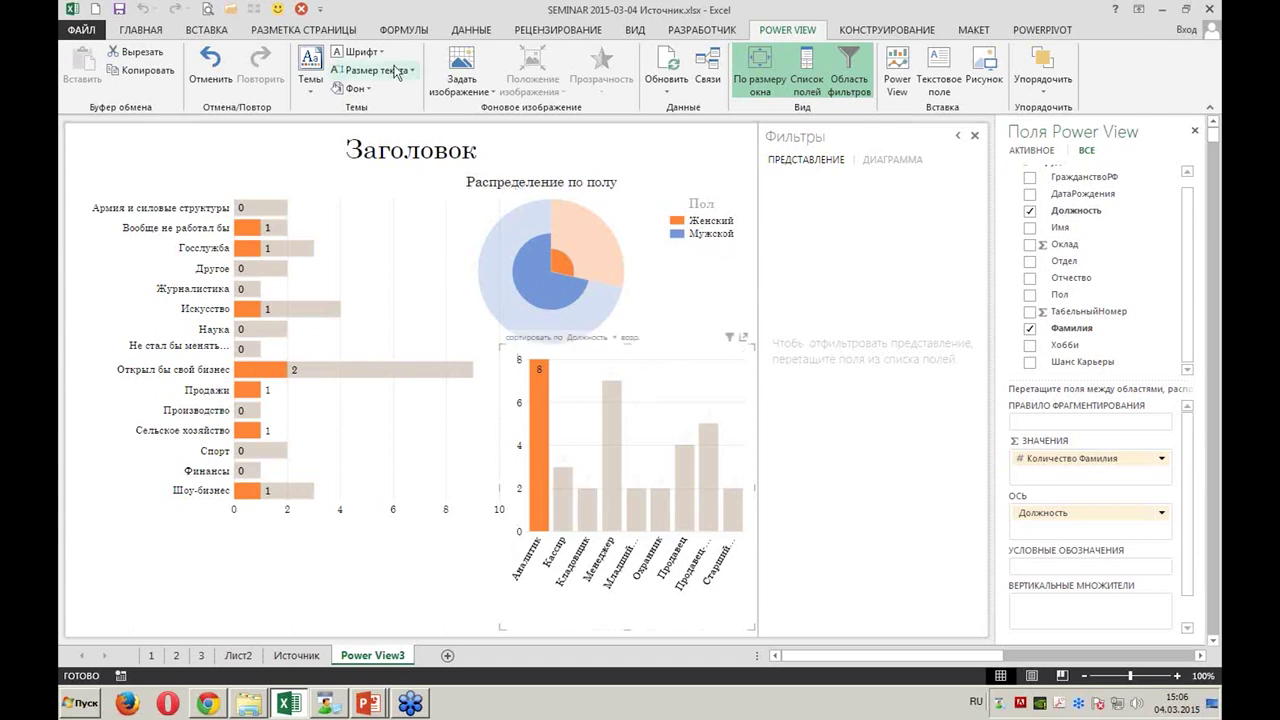
# Set the Распределение по полу title to 16 pt and widen its box to one line
pyautogui.click(537, 177)
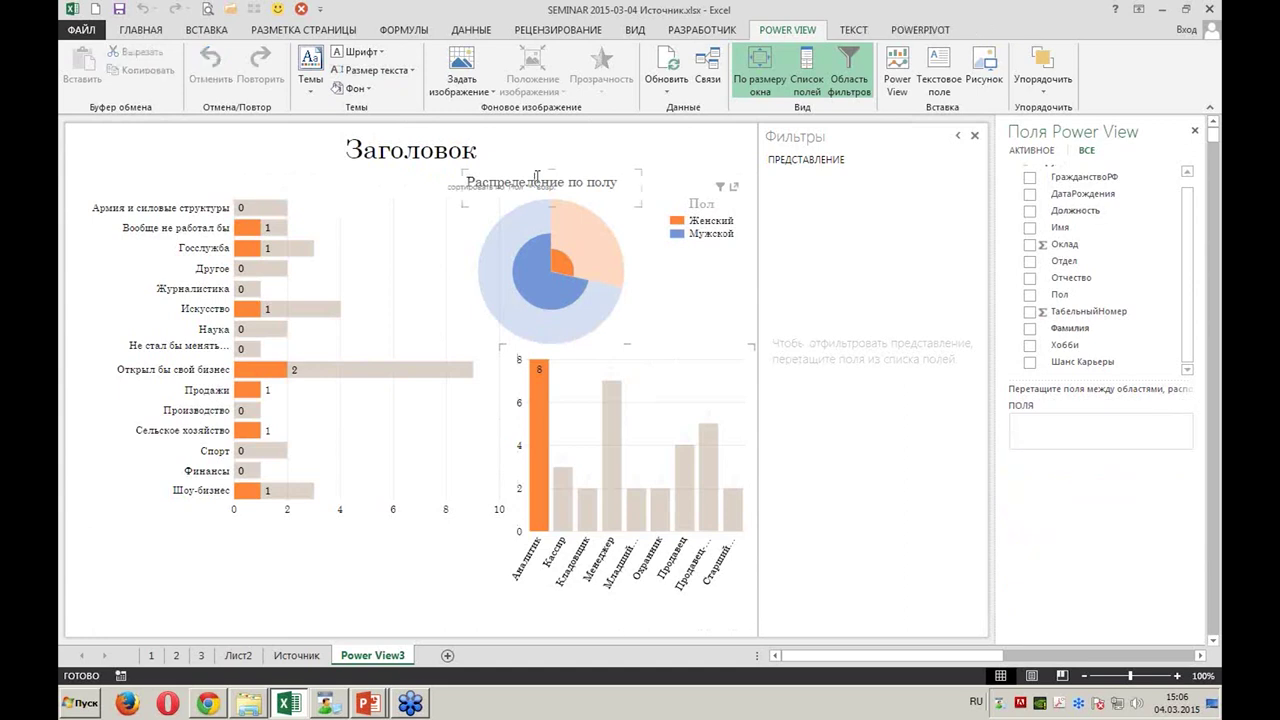
pyautogui.click(537, 177)
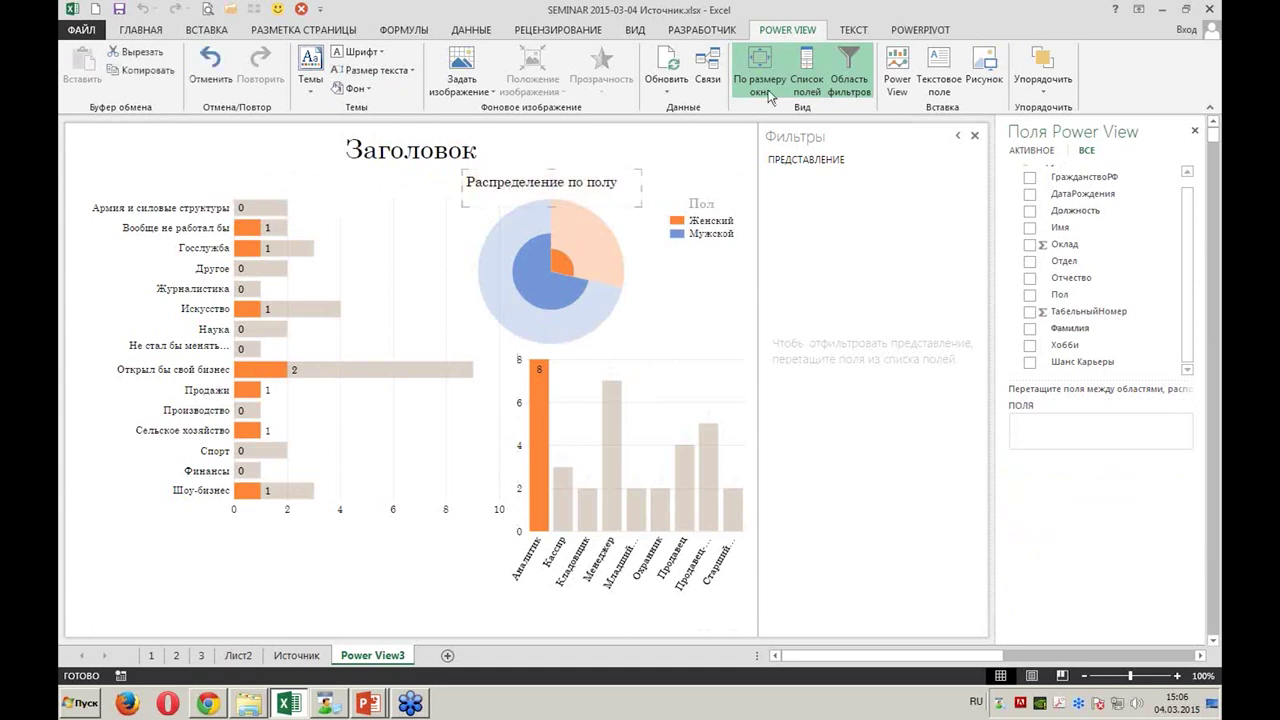
pyautogui.click(858, 31)
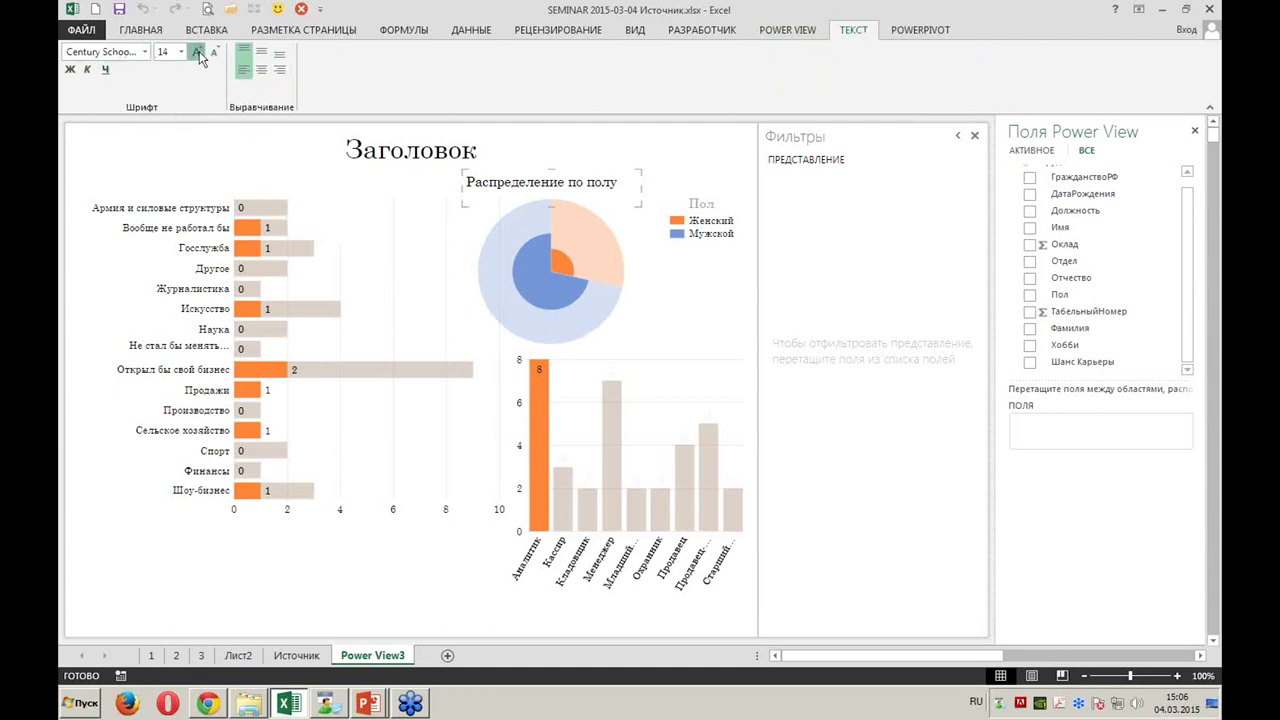
pyautogui.click(198, 52)
pyautogui.moveTo(645, 187)
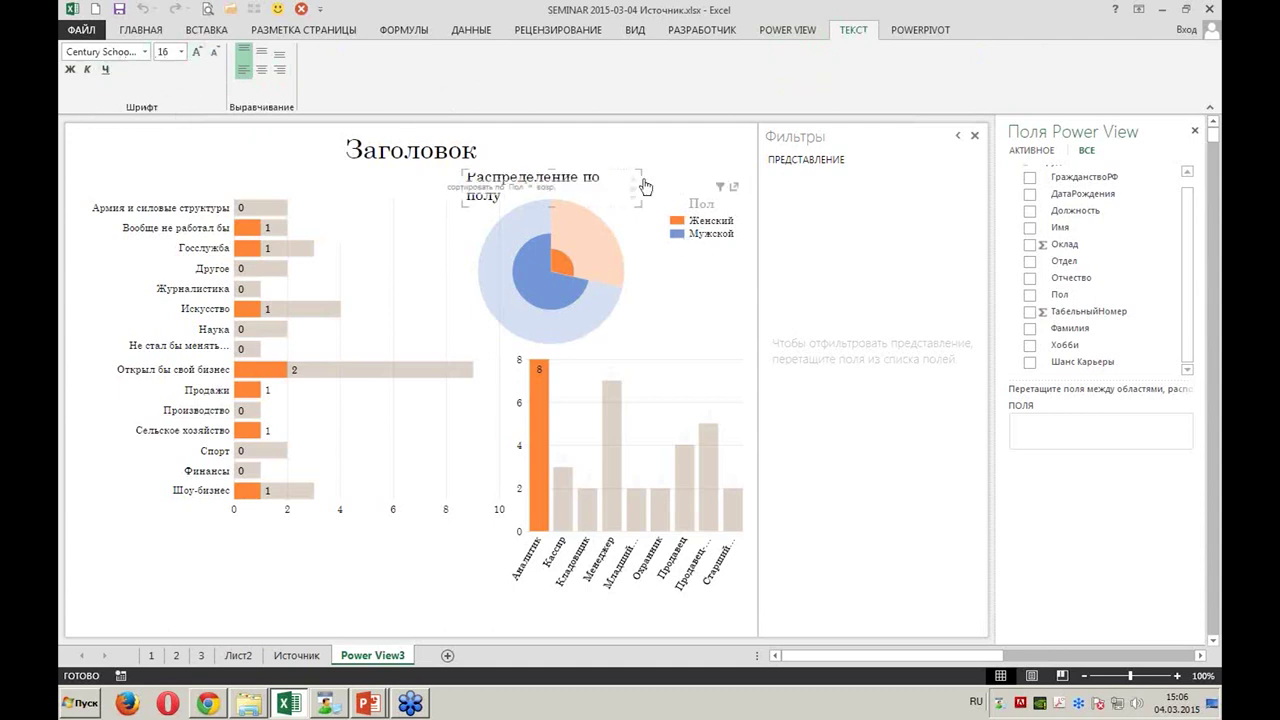
pyautogui.moveTo(638, 175); pyautogui.dragTo(698, 177)
pyautogui.click(406, 170)
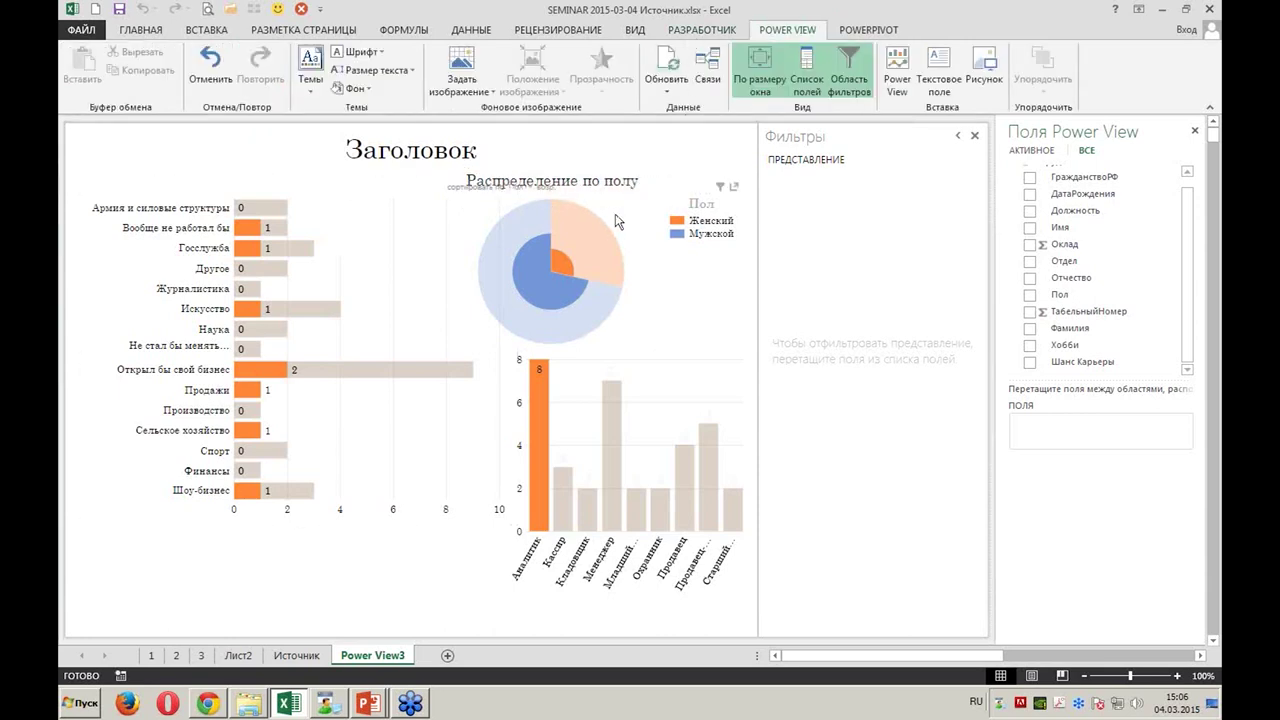
# Try 75% and 125% report text size, return to 100%, and clear the Аналитик highlight
pyautogui.click(413, 72)
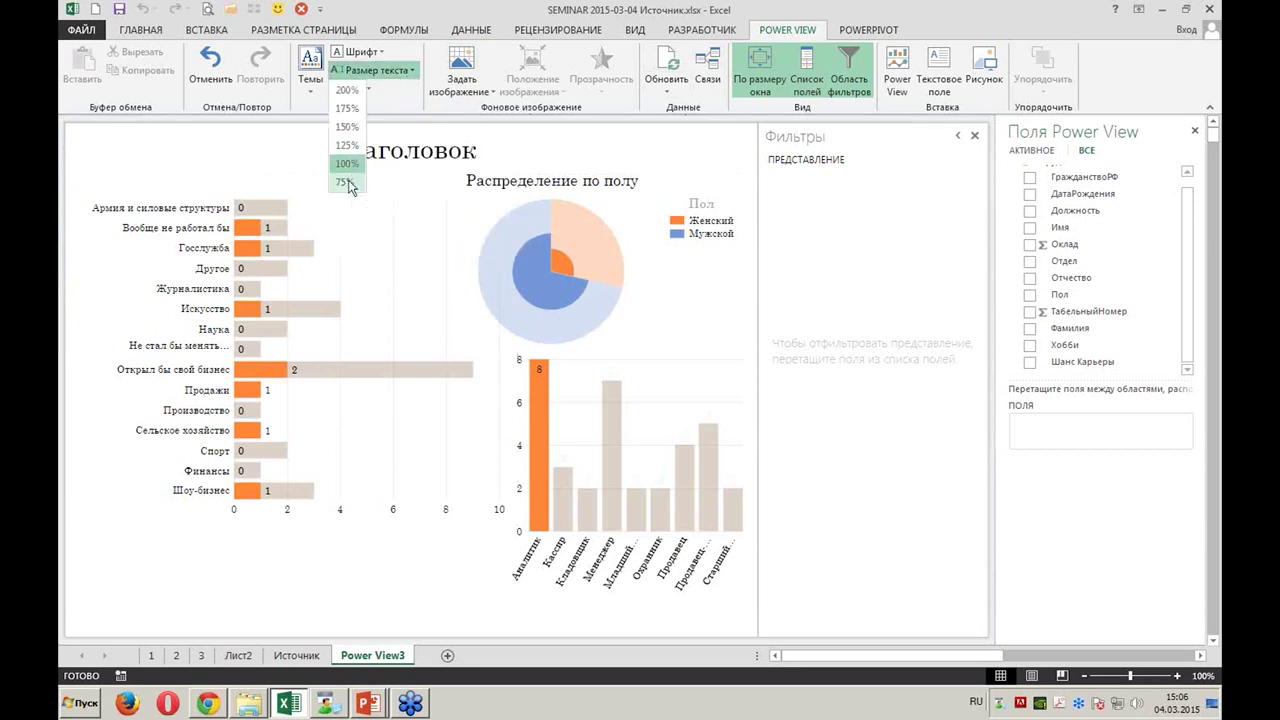
pyautogui.click(345, 183)
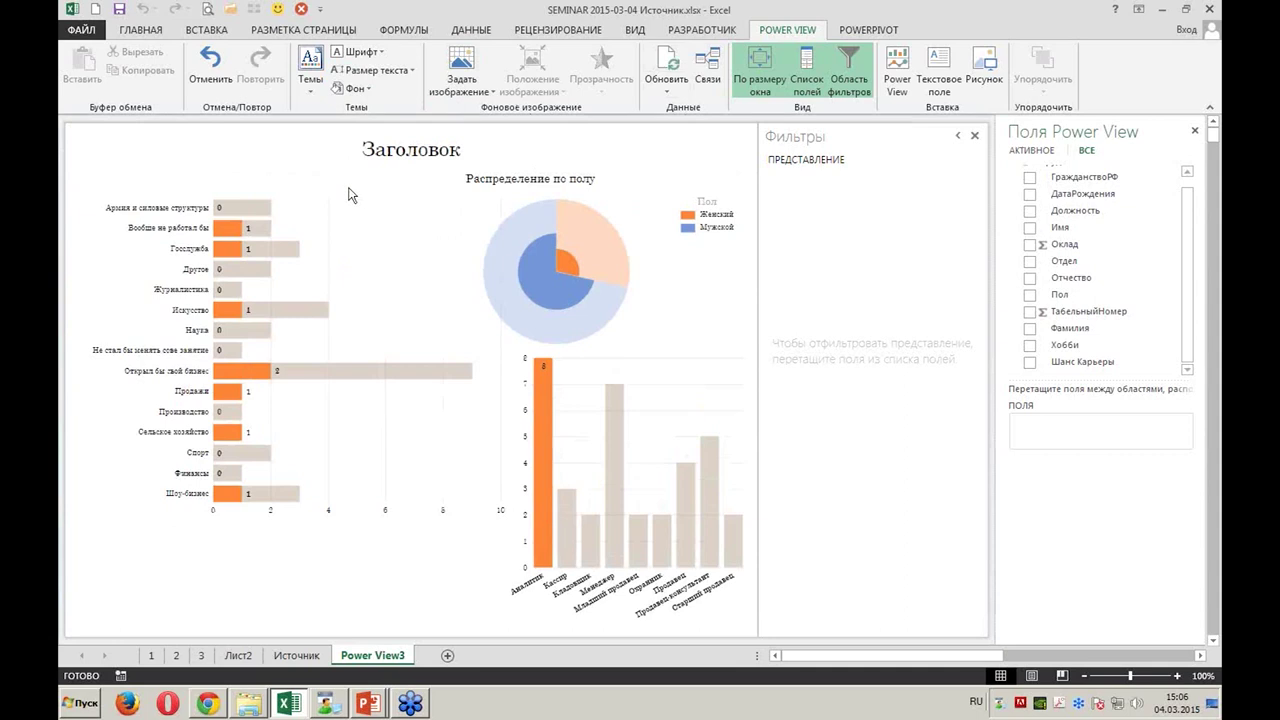
pyautogui.moveTo(636, 450)
pyautogui.click(409, 72)
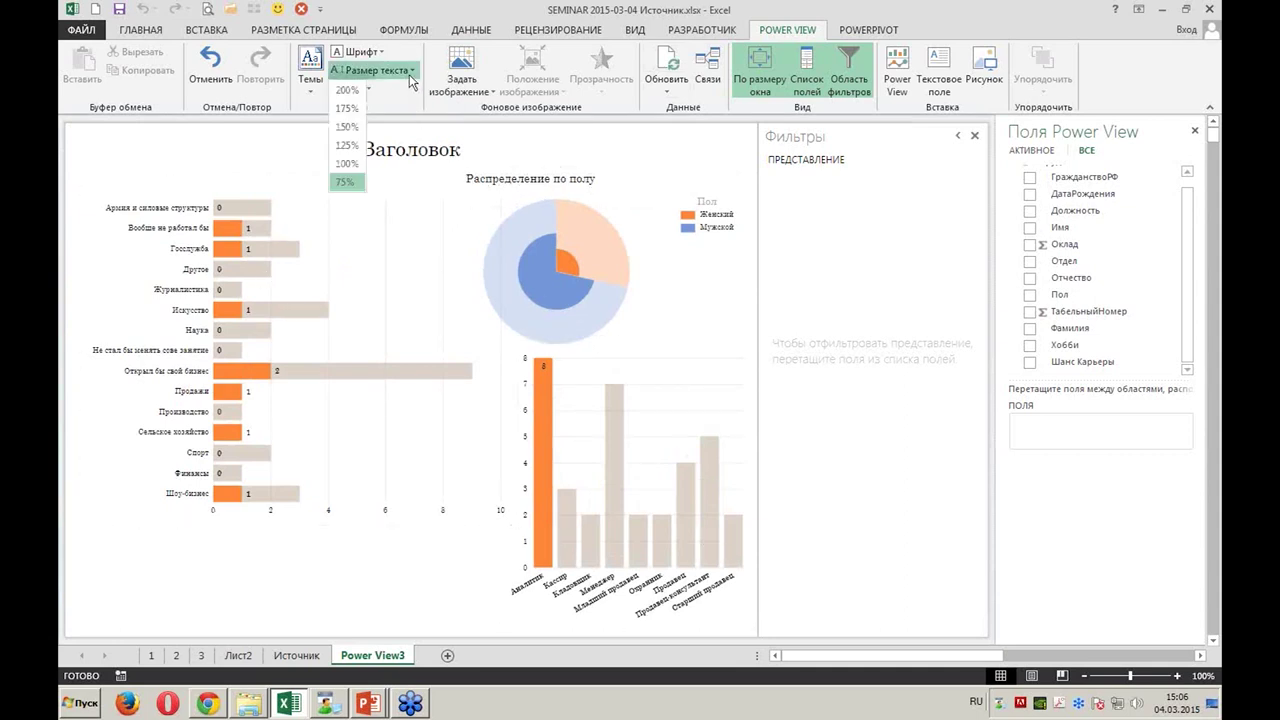
pyautogui.click(347, 147)
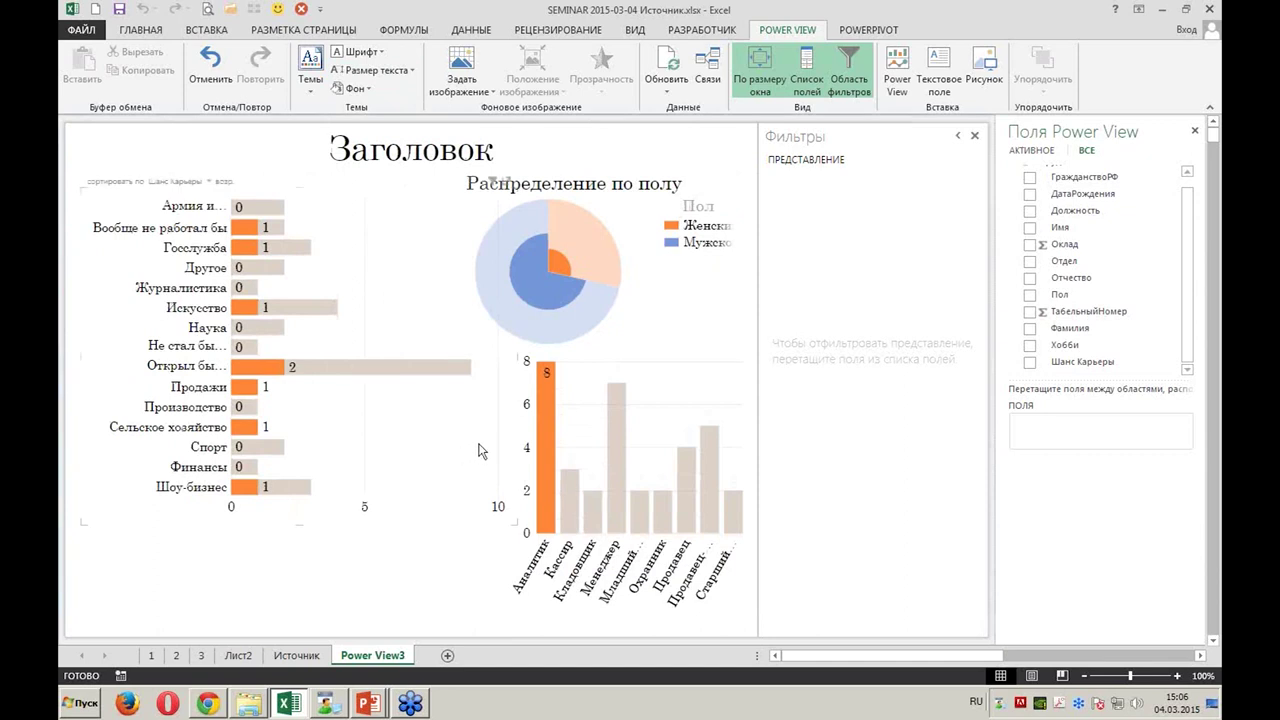
pyautogui.click(411, 72)
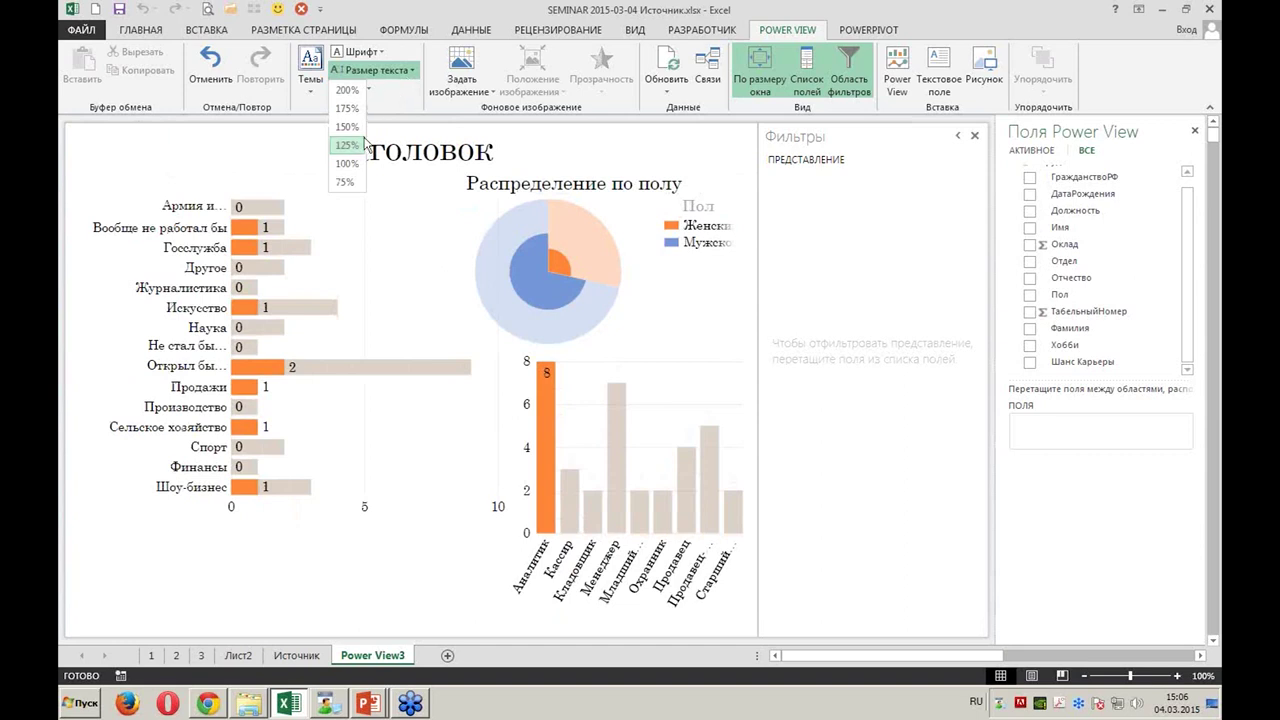
pyautogui.click(347, 164)
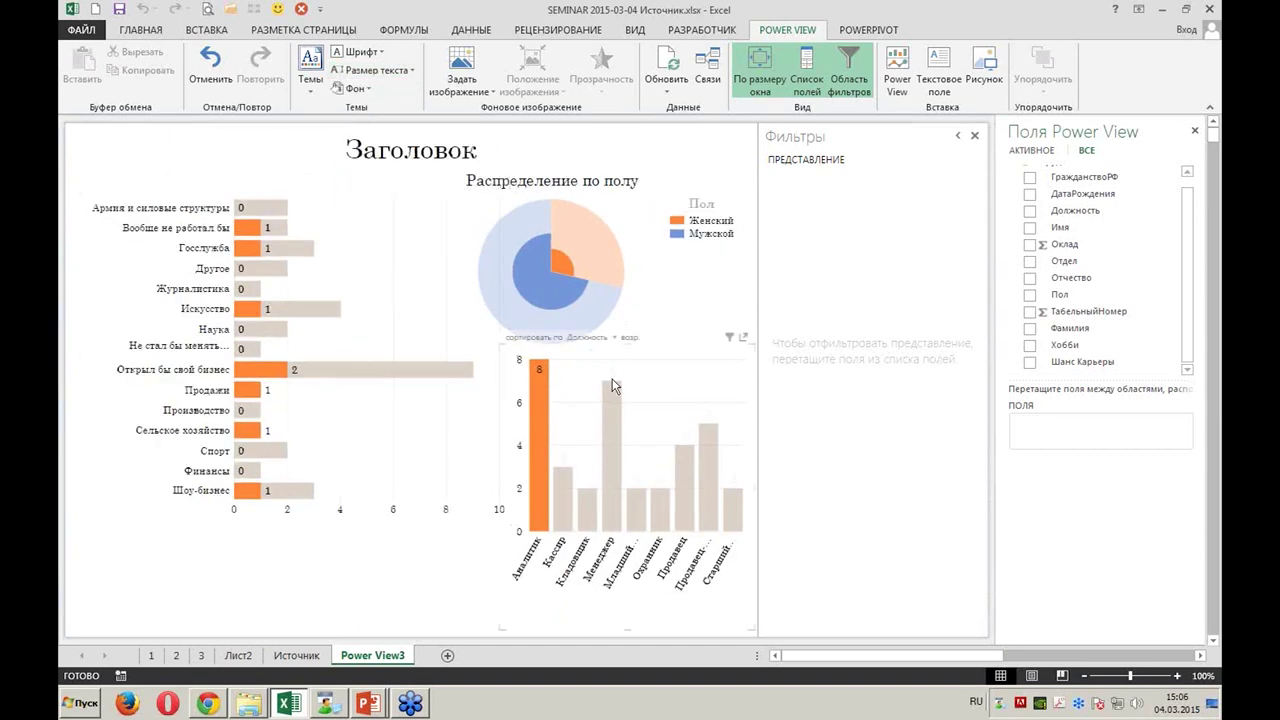
pyautogui.click(535, 390)
pyautogui.moveTo(539, 440)
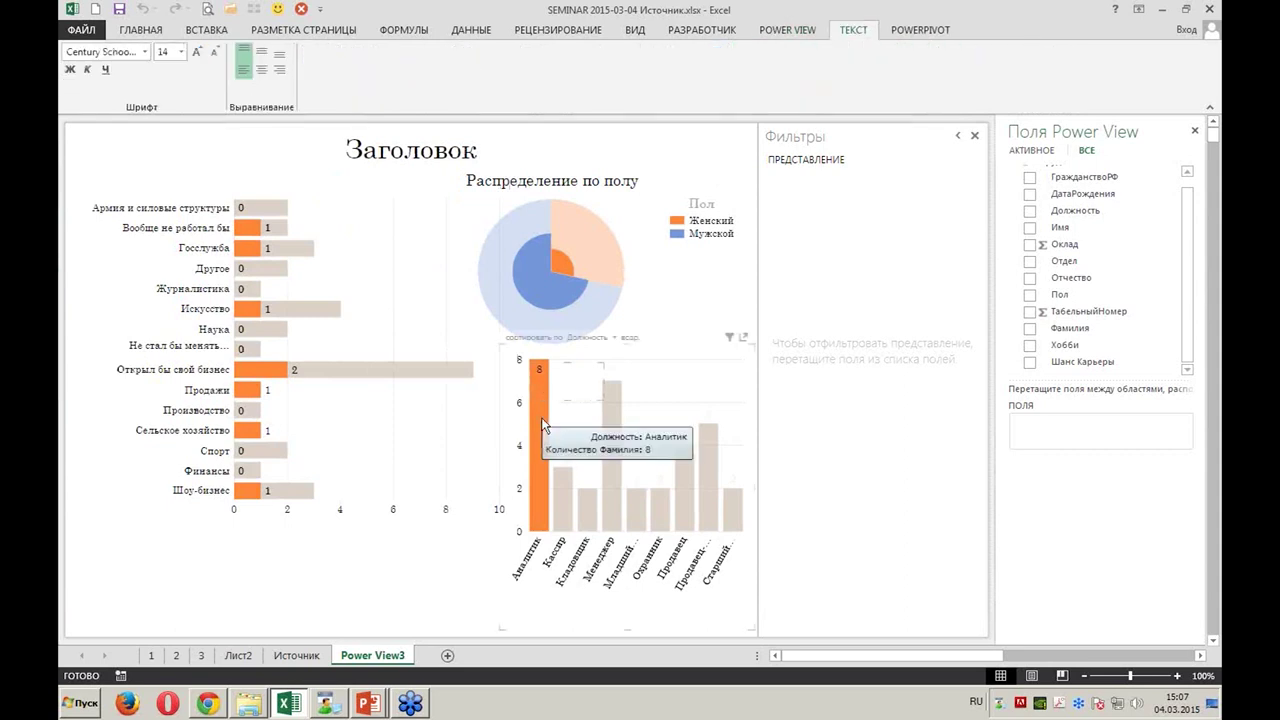
pyautogui.click(567, 420)
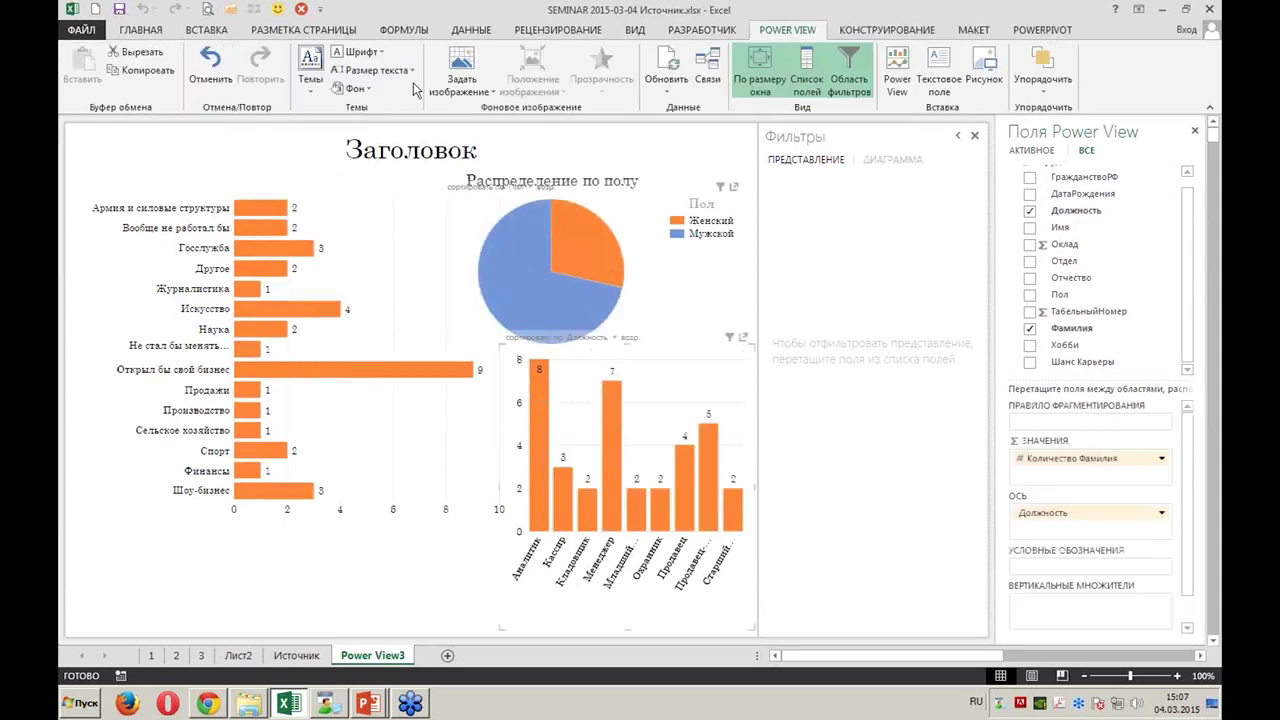
pyautogui.click(377, 52)
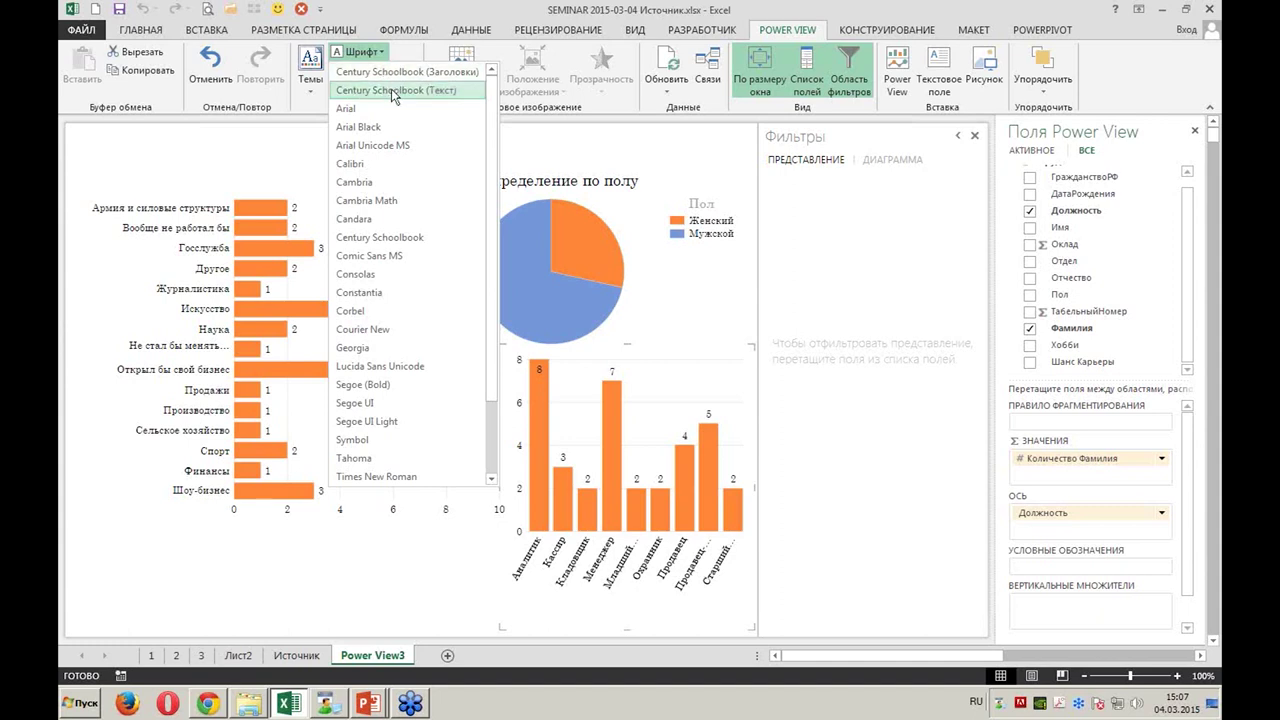
pyautogui.click(397, 186)
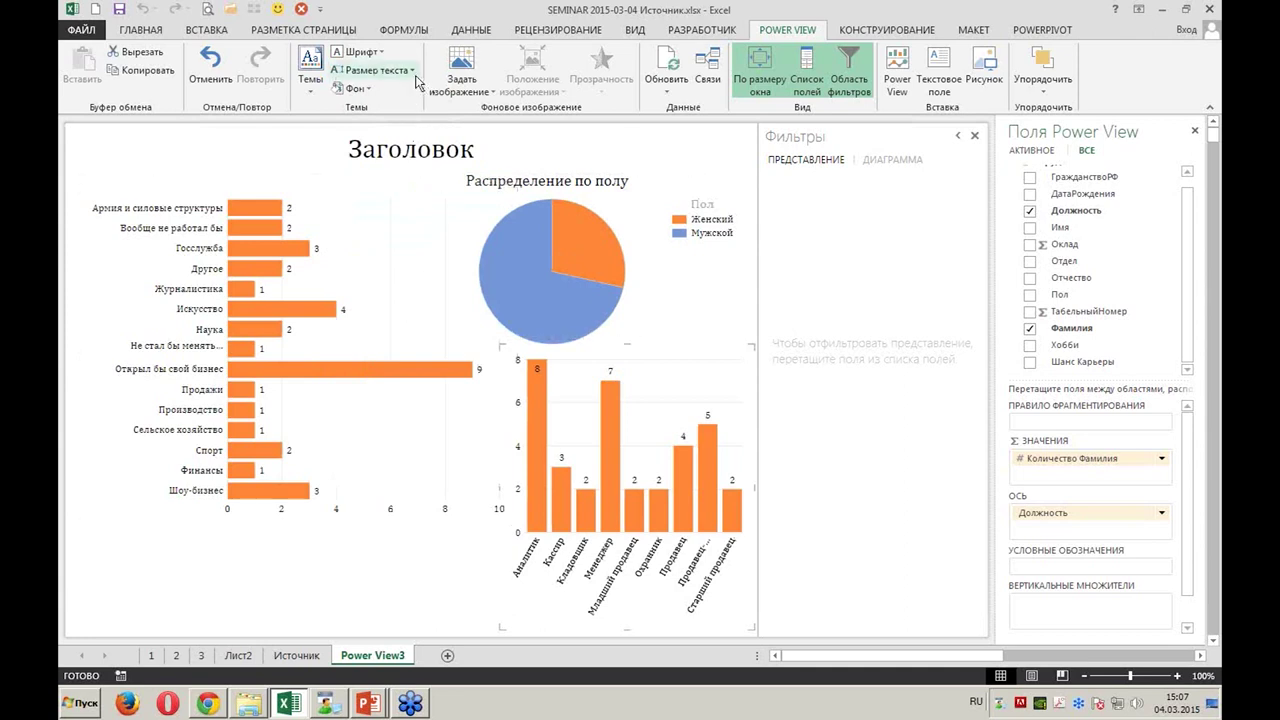
pyautogui.click(362, 51)
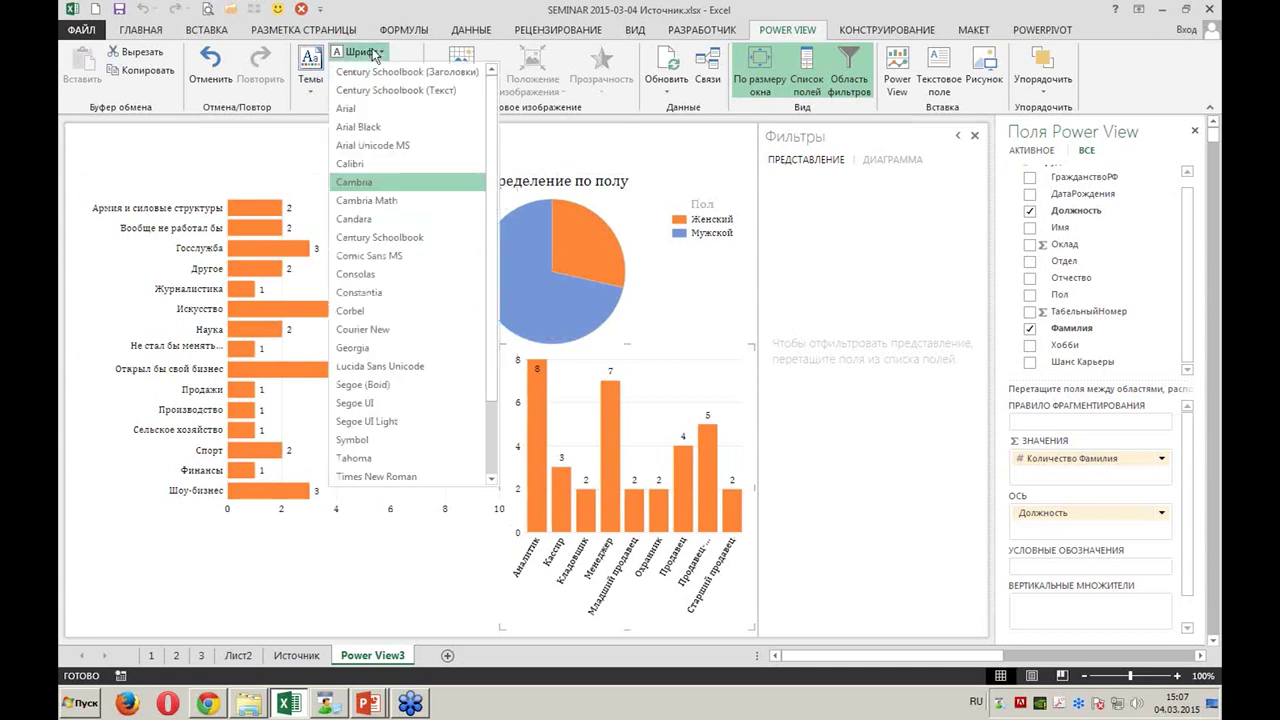
pyautogui.click(369, 108)
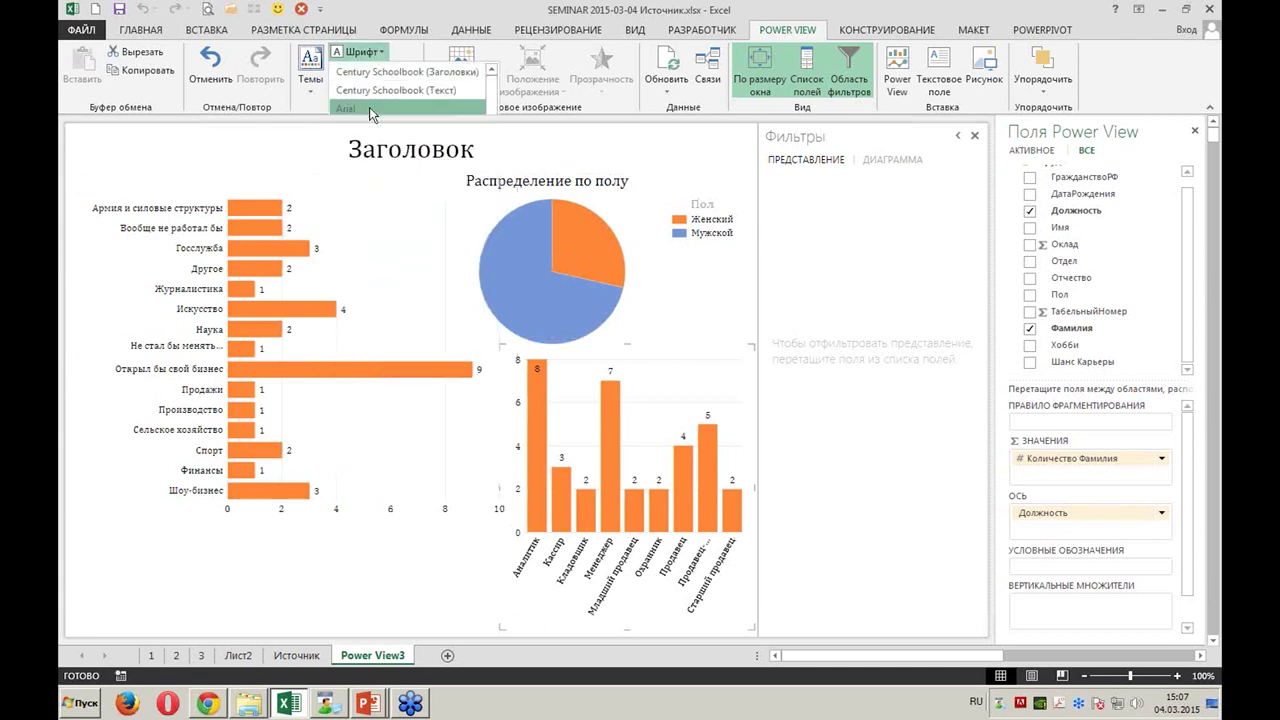
pyautogui.click(383, 53)
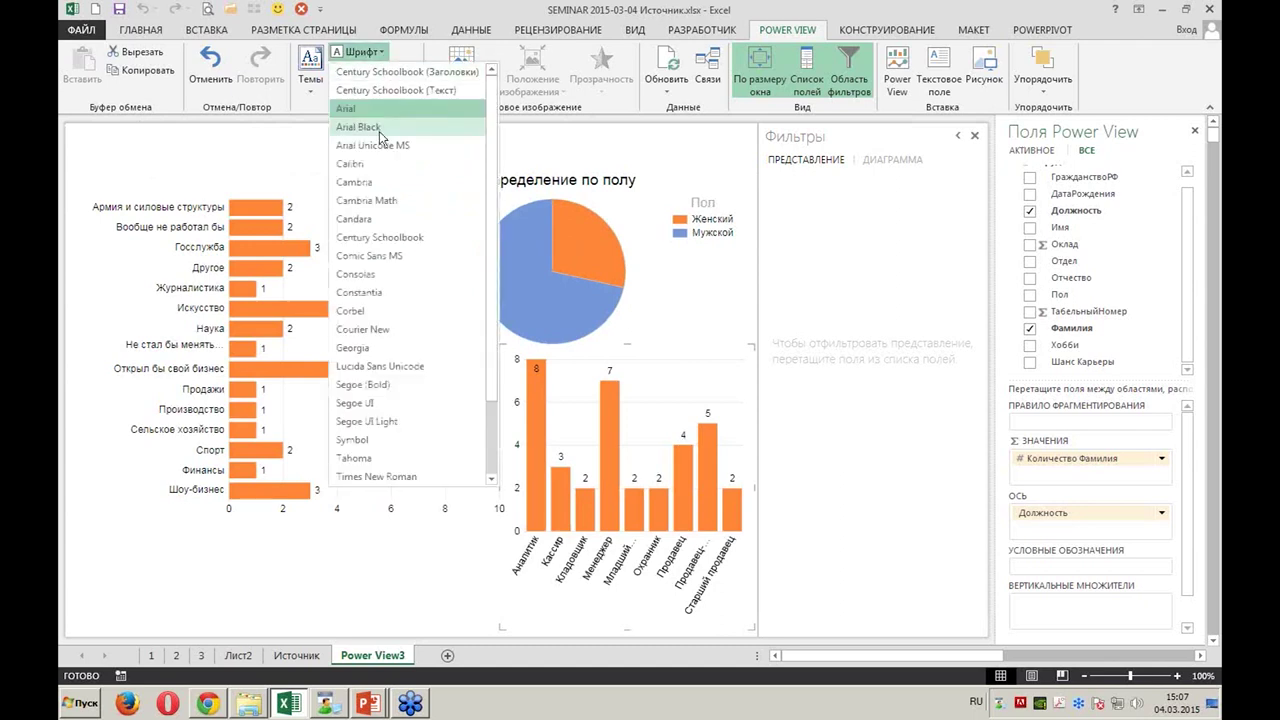
pyautogui.press('Escape')
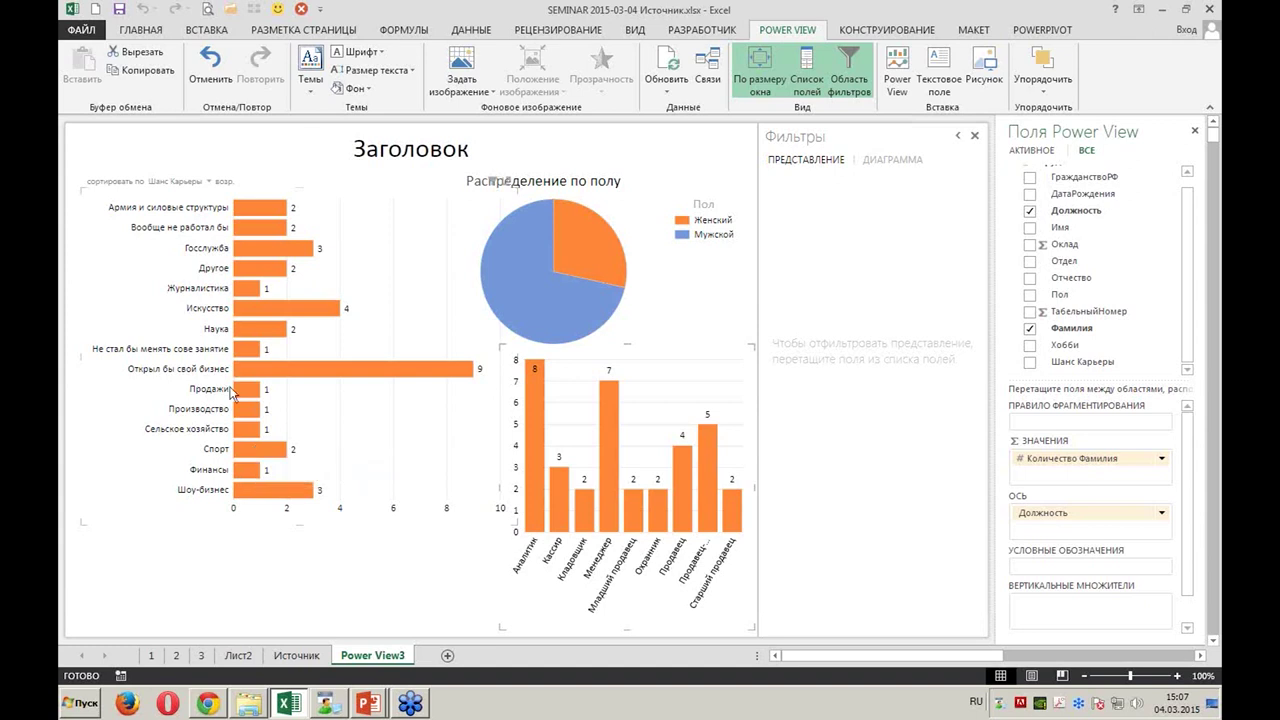
pyautogui.click(372, 52)
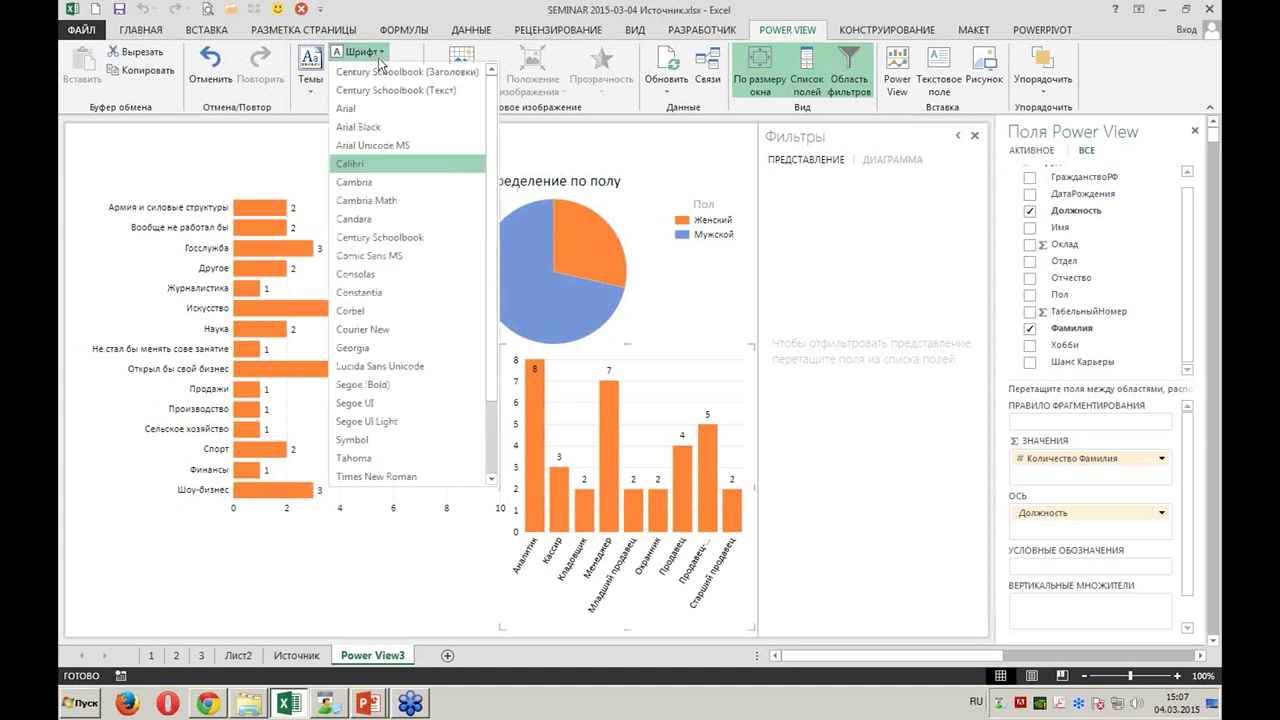
pyautogui.click(371, 126)
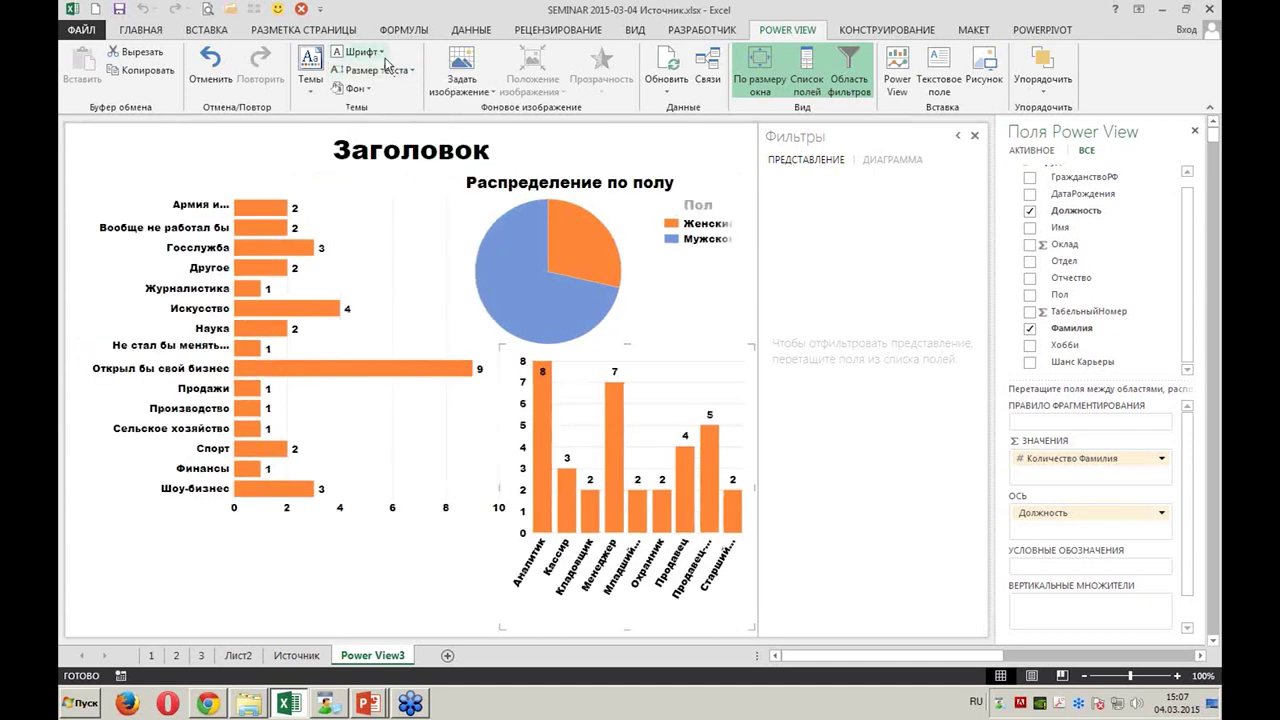
pyautogui.click(383, 54)
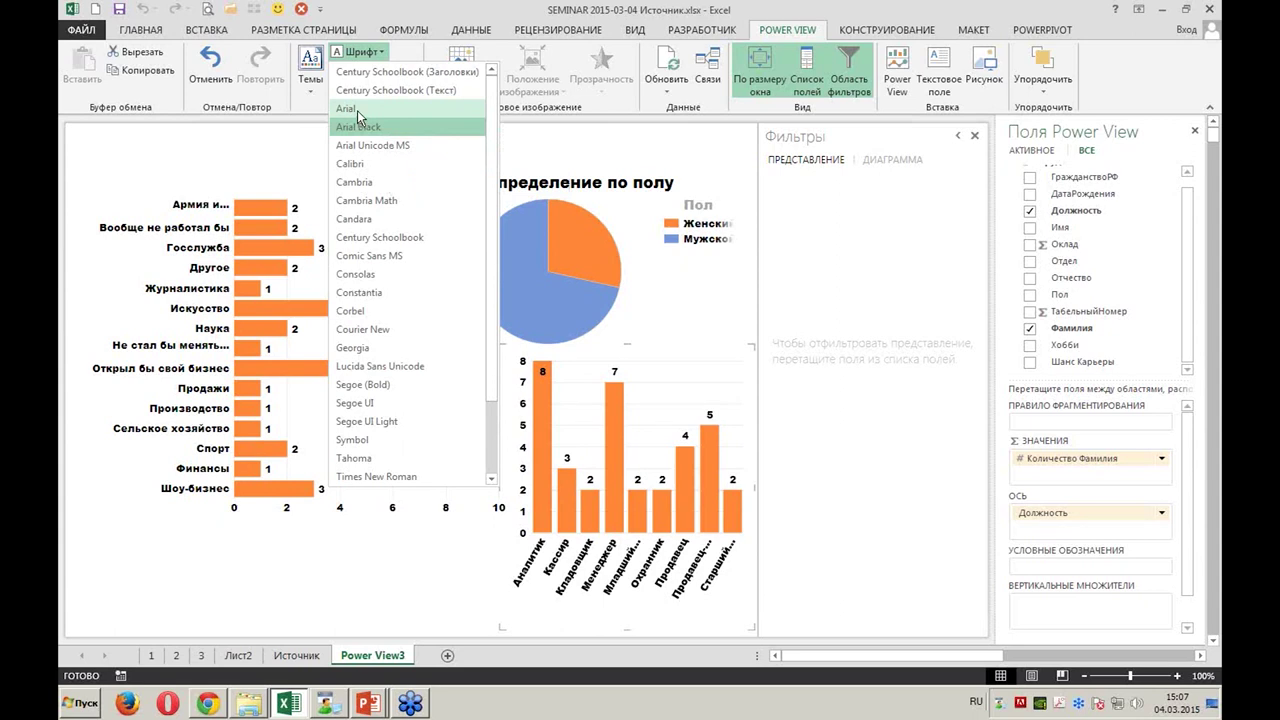
pyautogui.click(357, 110)
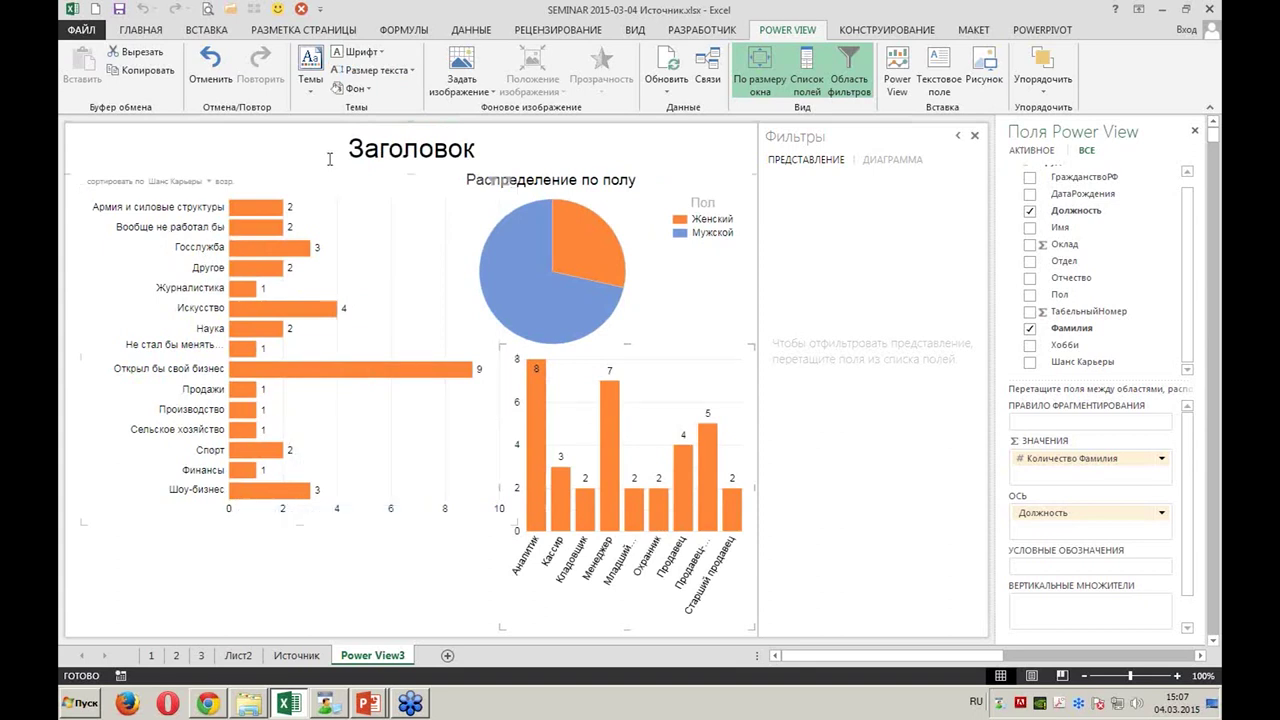
# Try a black report background, then replace it with the light white-grey radial gradient
pyautogui.click(366, 89)
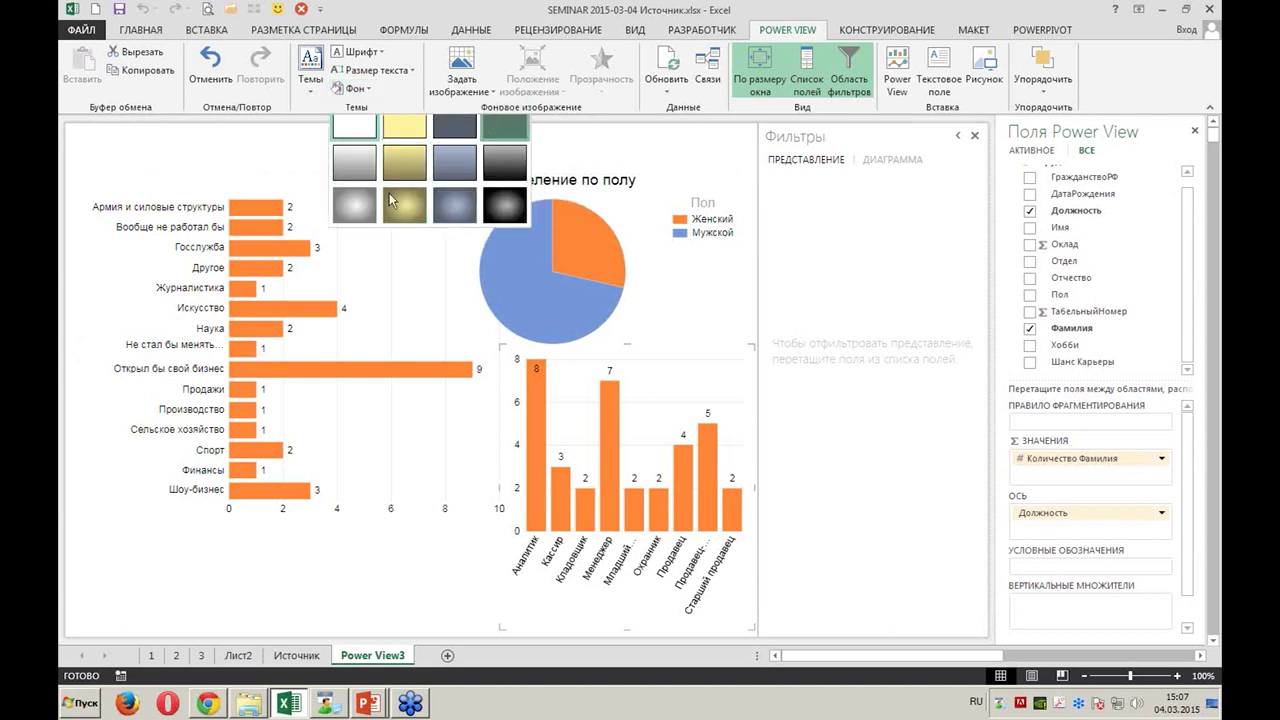
pyautogui.click(389, 193)
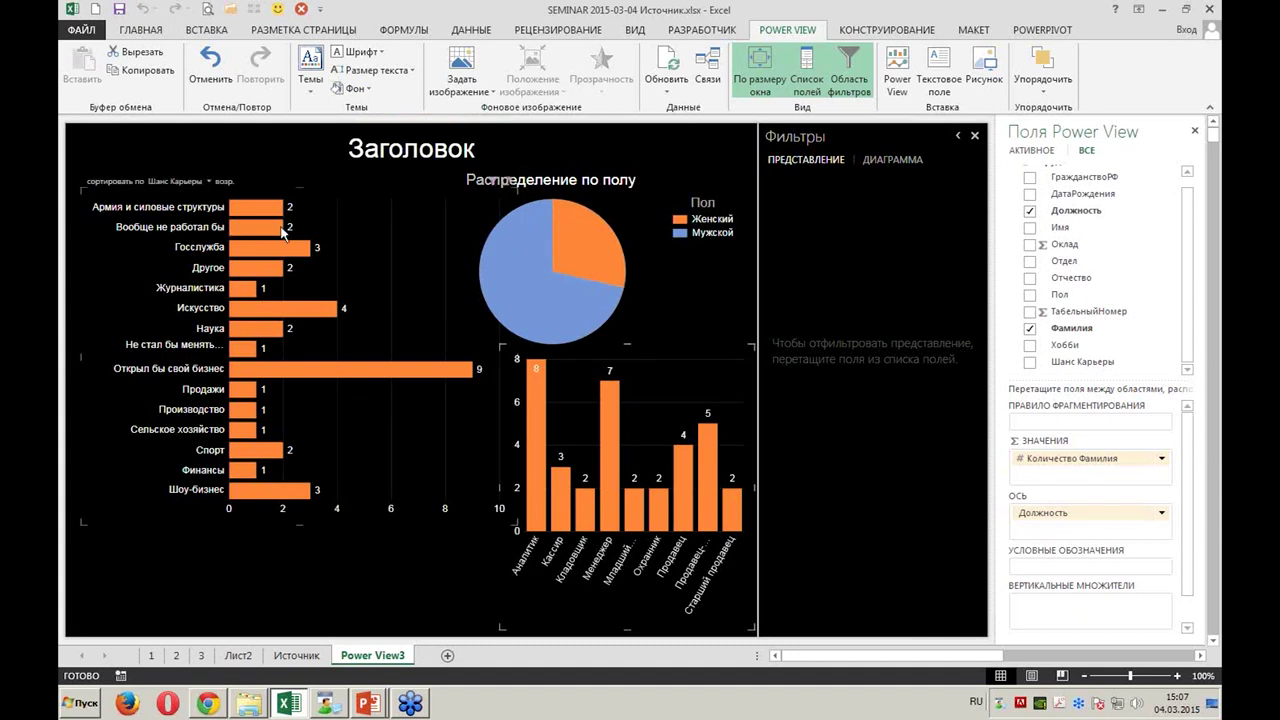
pyautogui.click(412, 71)
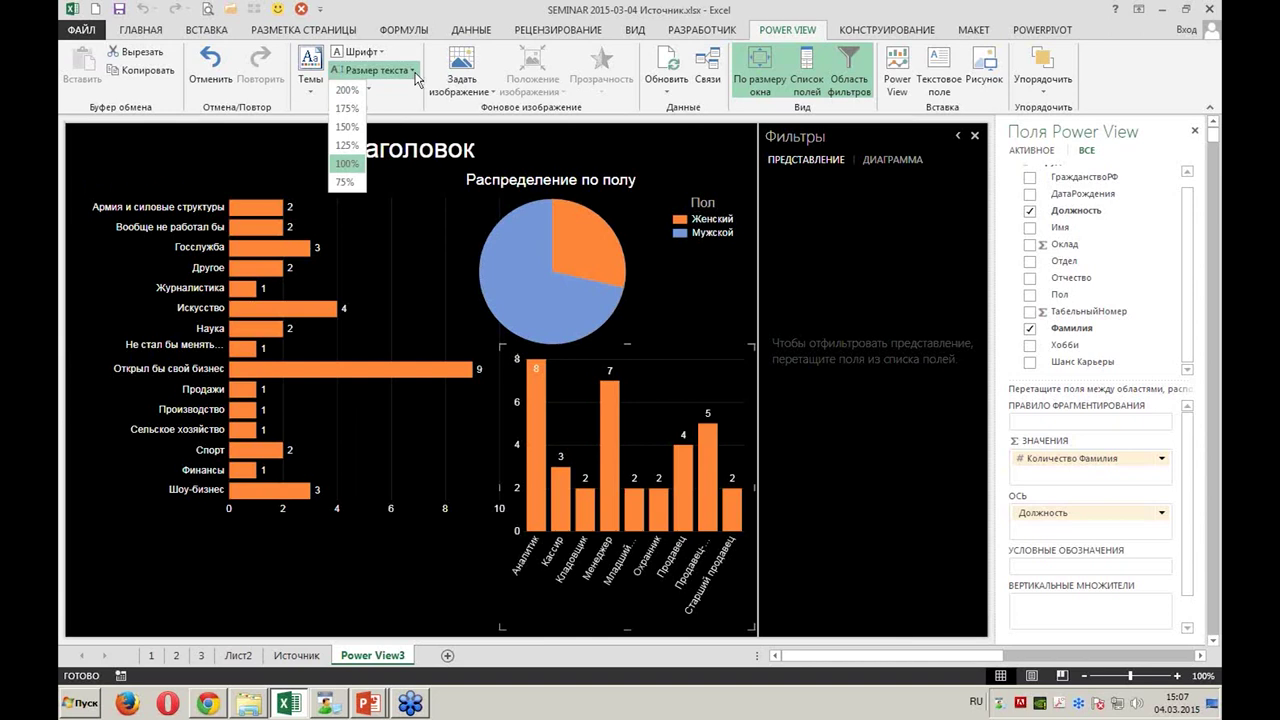
pyautogui.click(346, 163)
pyautogui.click(368, 90)
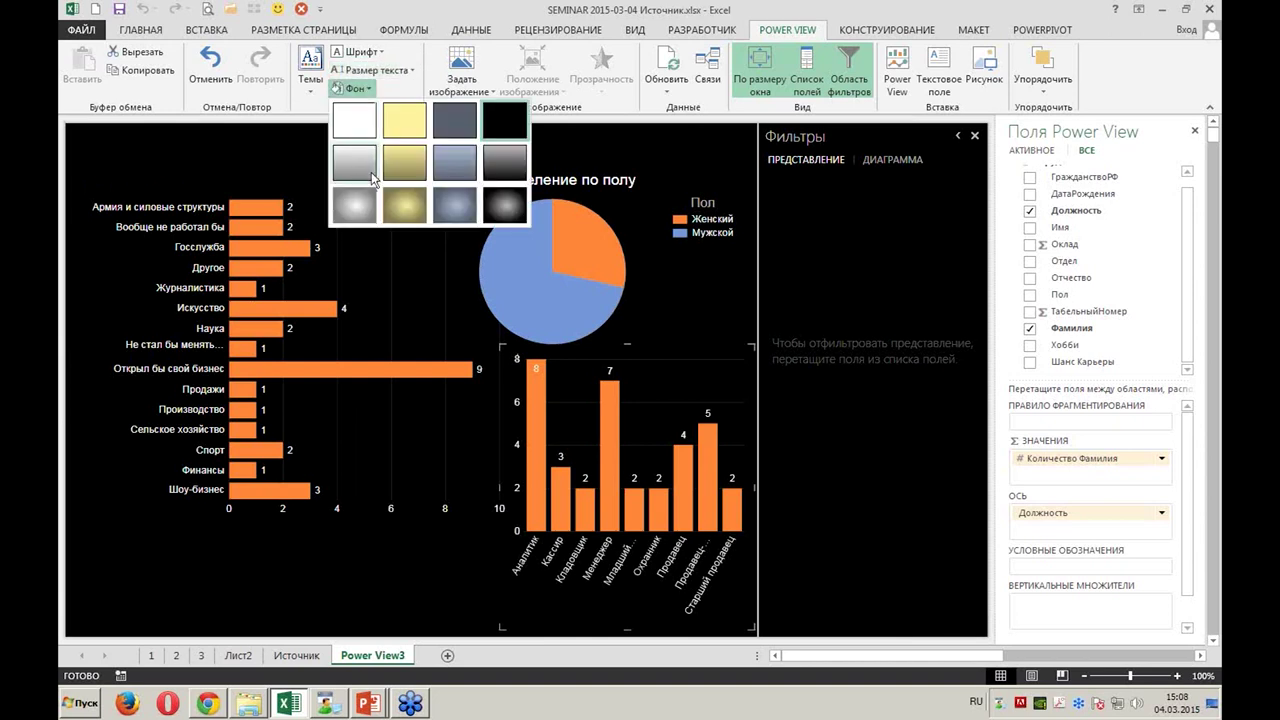
pyautogui.click(355, 200)
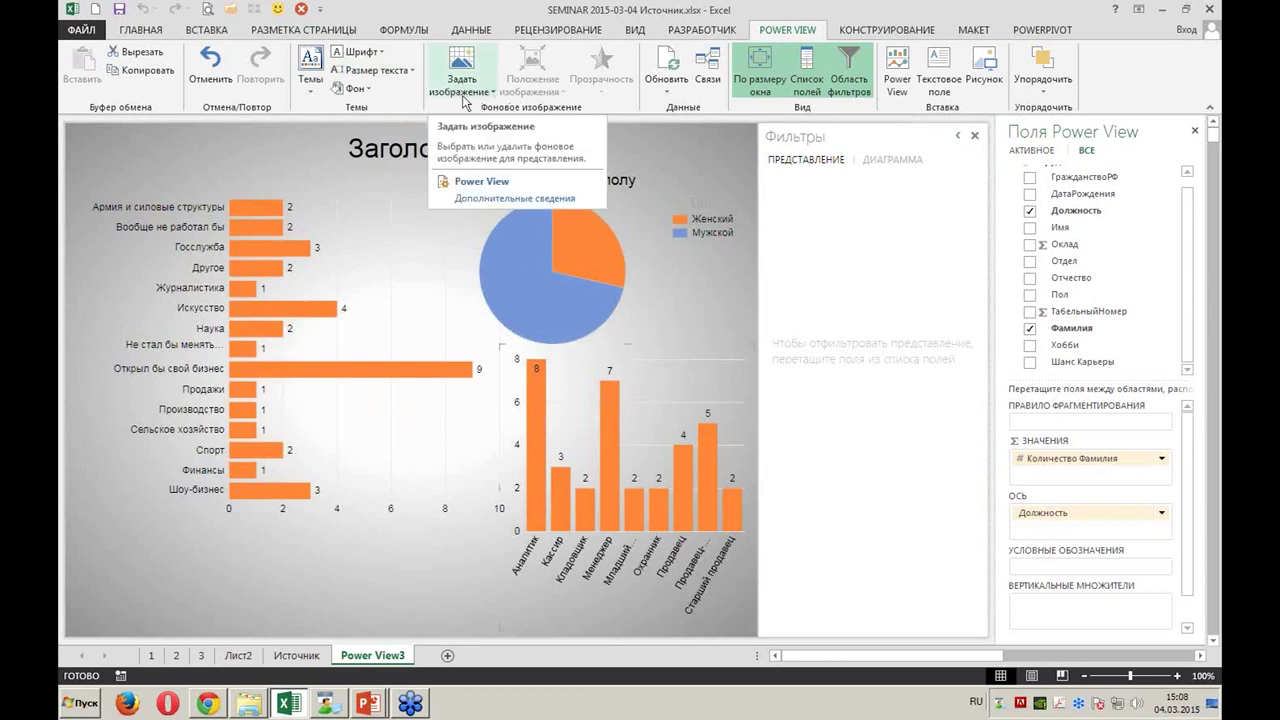
# Insert Коала.jpg from Образцы изображений, shrink it, and place it in the top-left corner
pyautogui.click(984, 78)
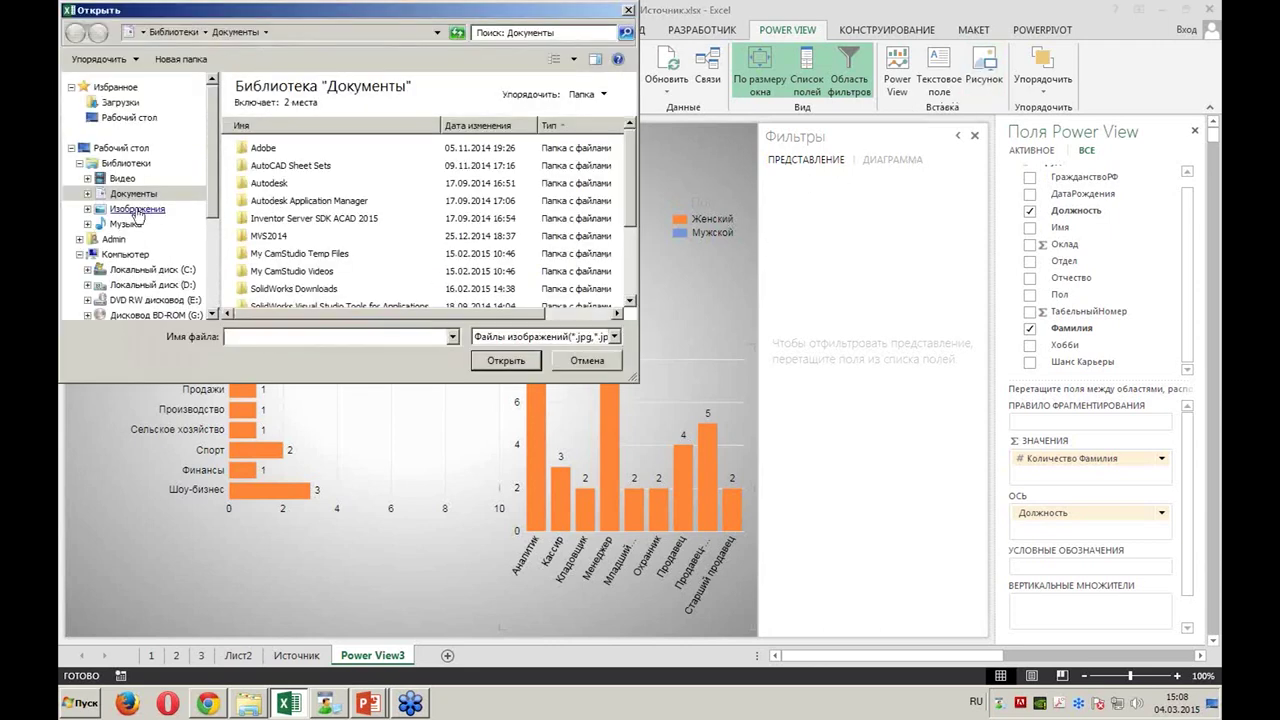
pyautogui.click(136, 208)
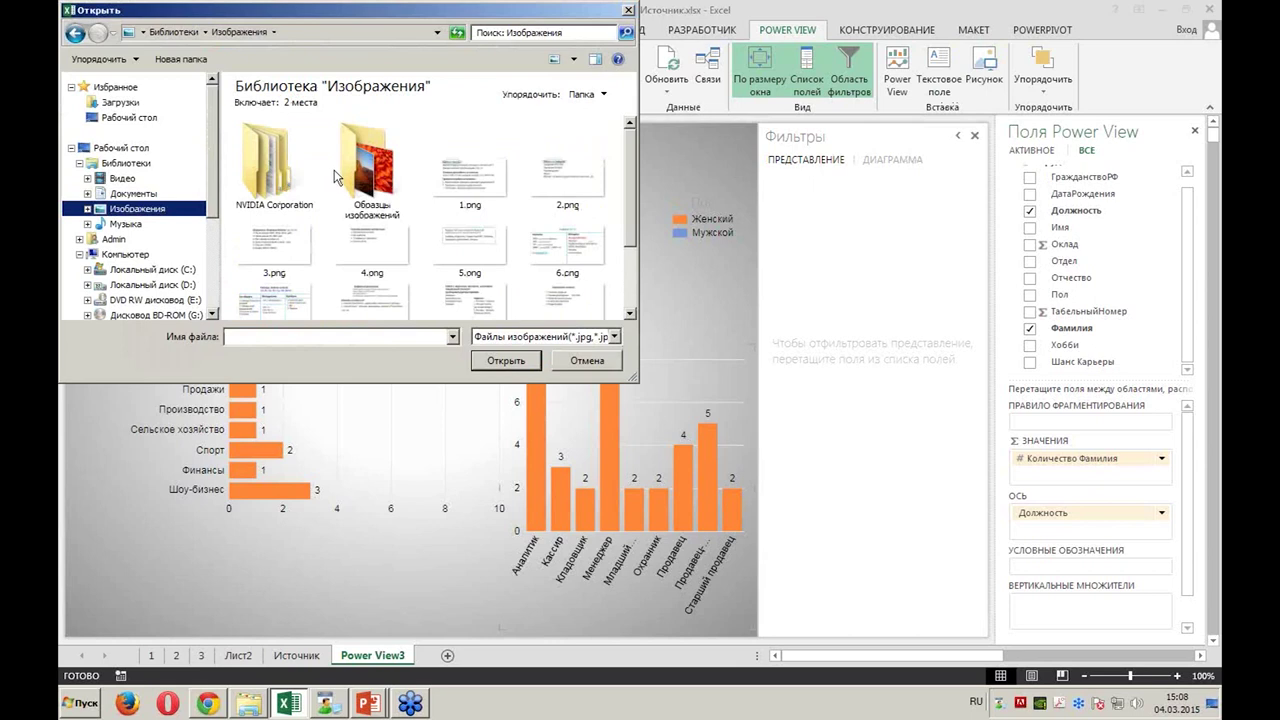
pyautogui.doubleClick(358, 170)
pyautogui.doubleClick(295, 243)
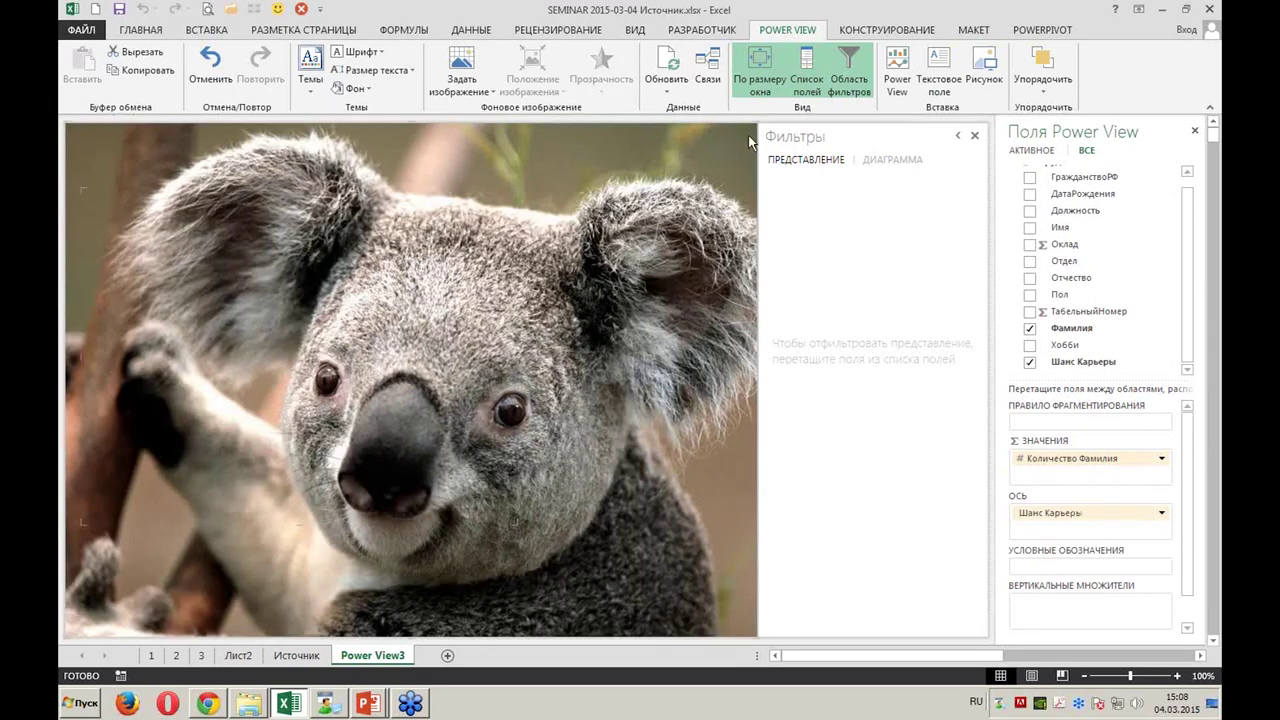
pyautogui.moveTo(748, 135); pyautogui.dragTo(185, 560)
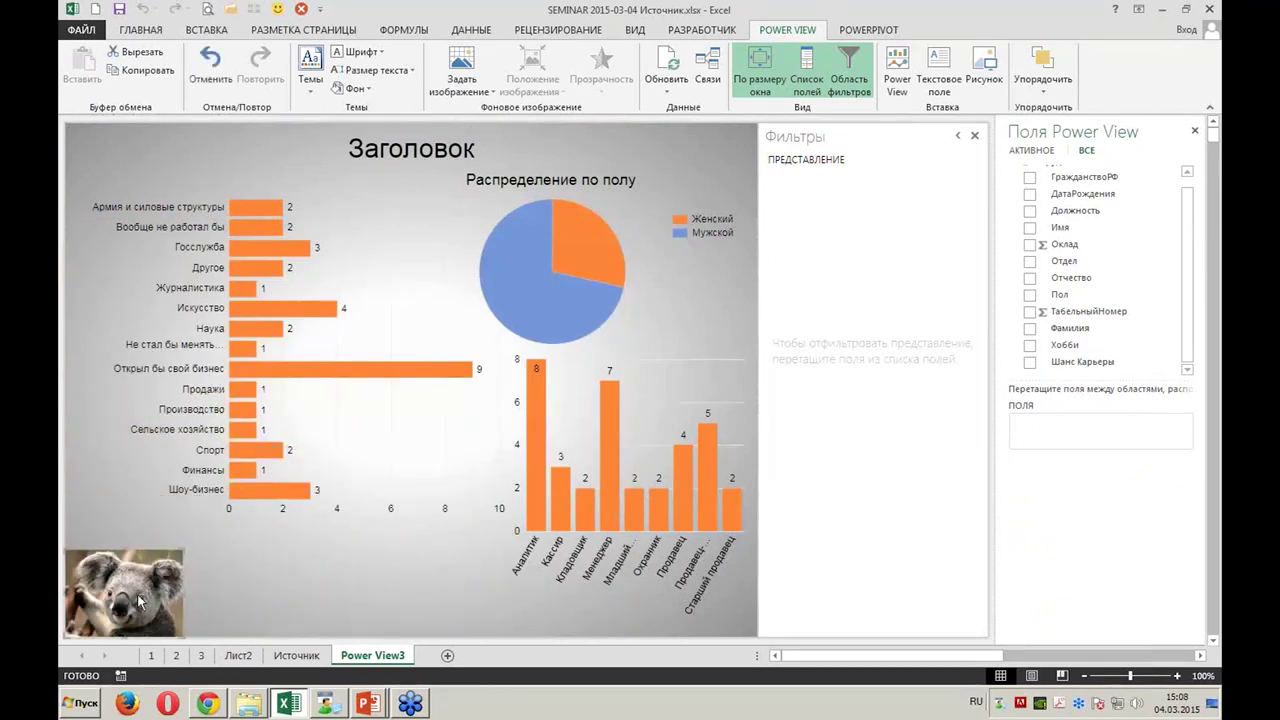
pyautogui.moveTo(148, 551); pyautogui.dragTo(148, 125)
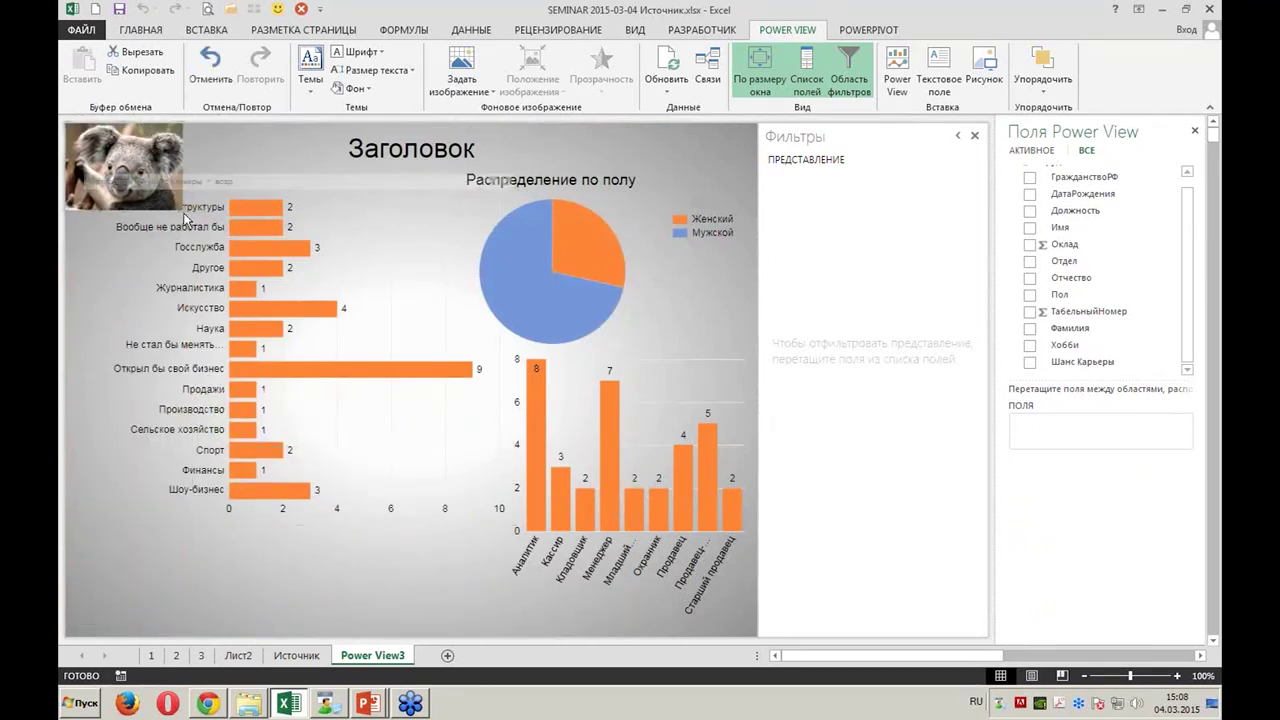
pyautogui.moveTo(182, 208); pyautogui.dragTo(157, 190)
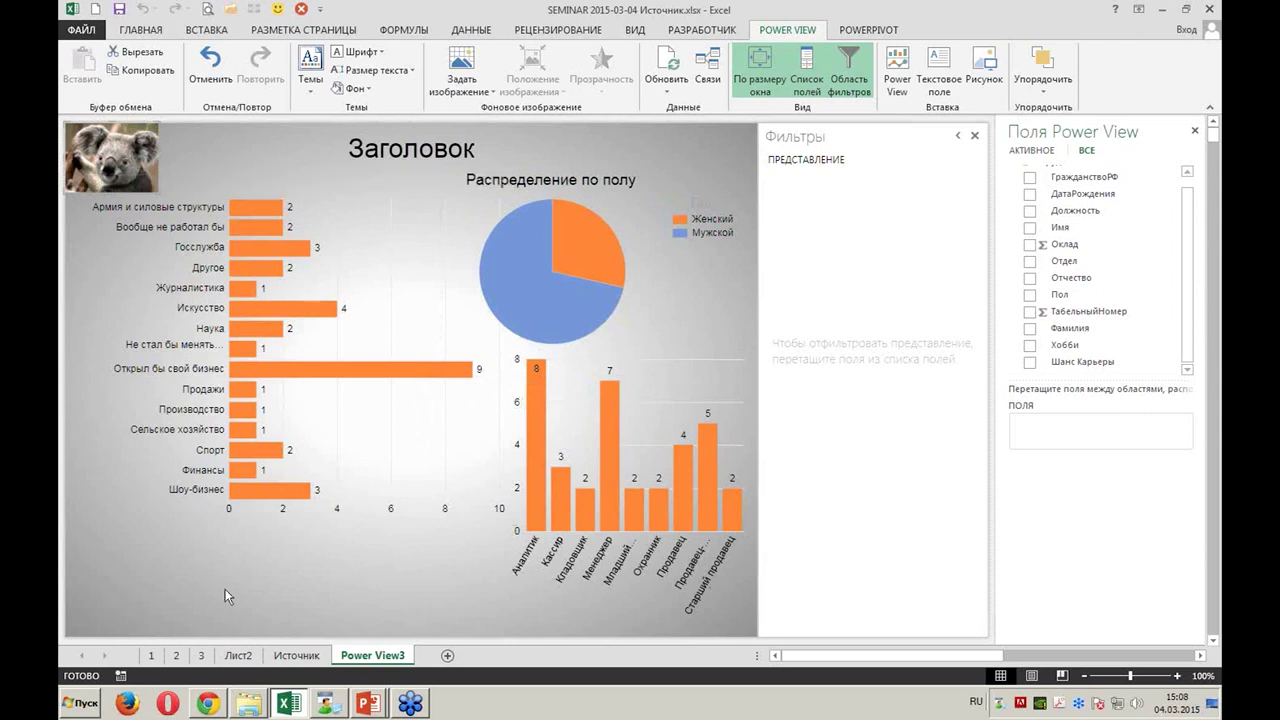
pyautogui.click(322, 596)
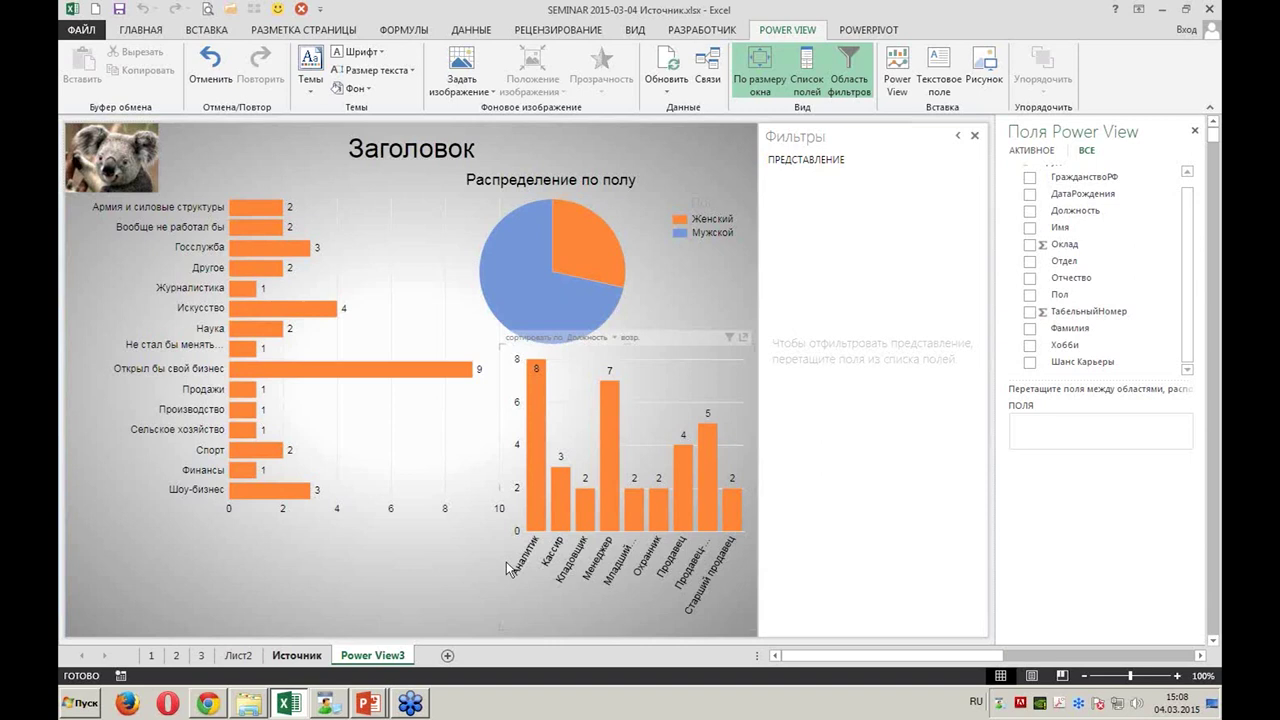
# In the PowerPoint slideshow, draw red pen ticks on the green Женский slice, then return to Excel
pyautogui.click(369, 704)
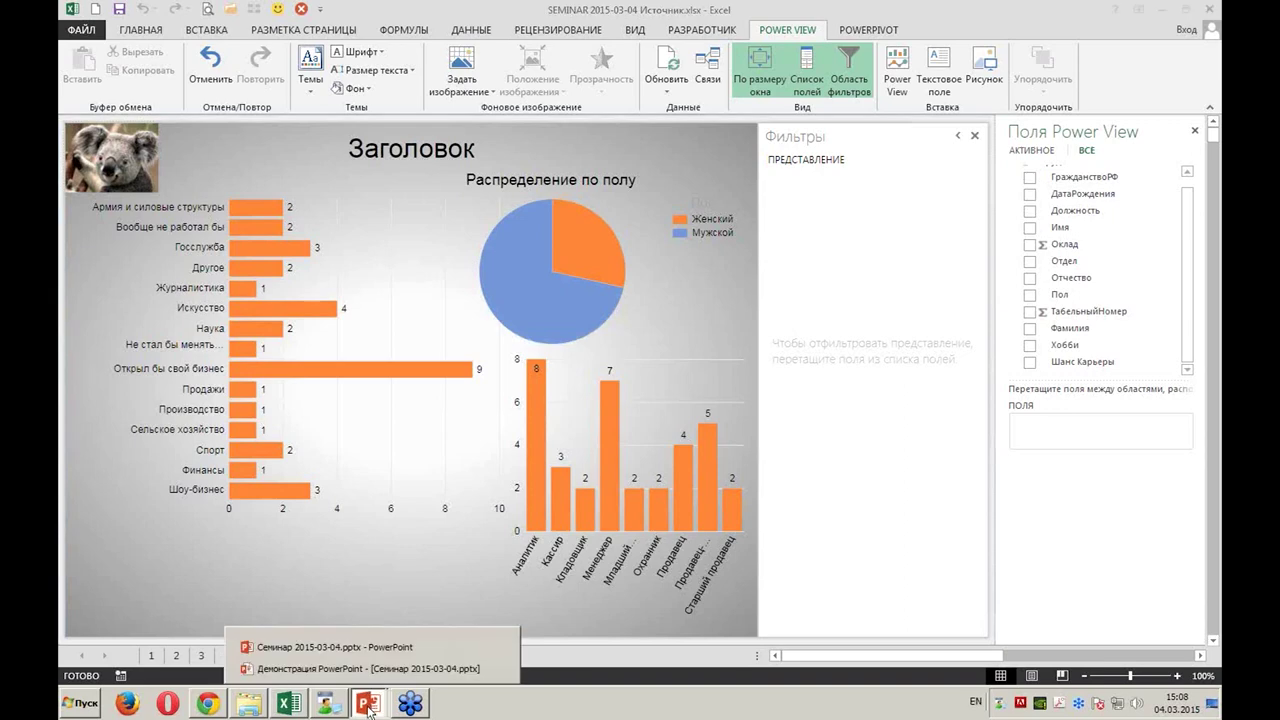
pyautogui.click(376, 668)
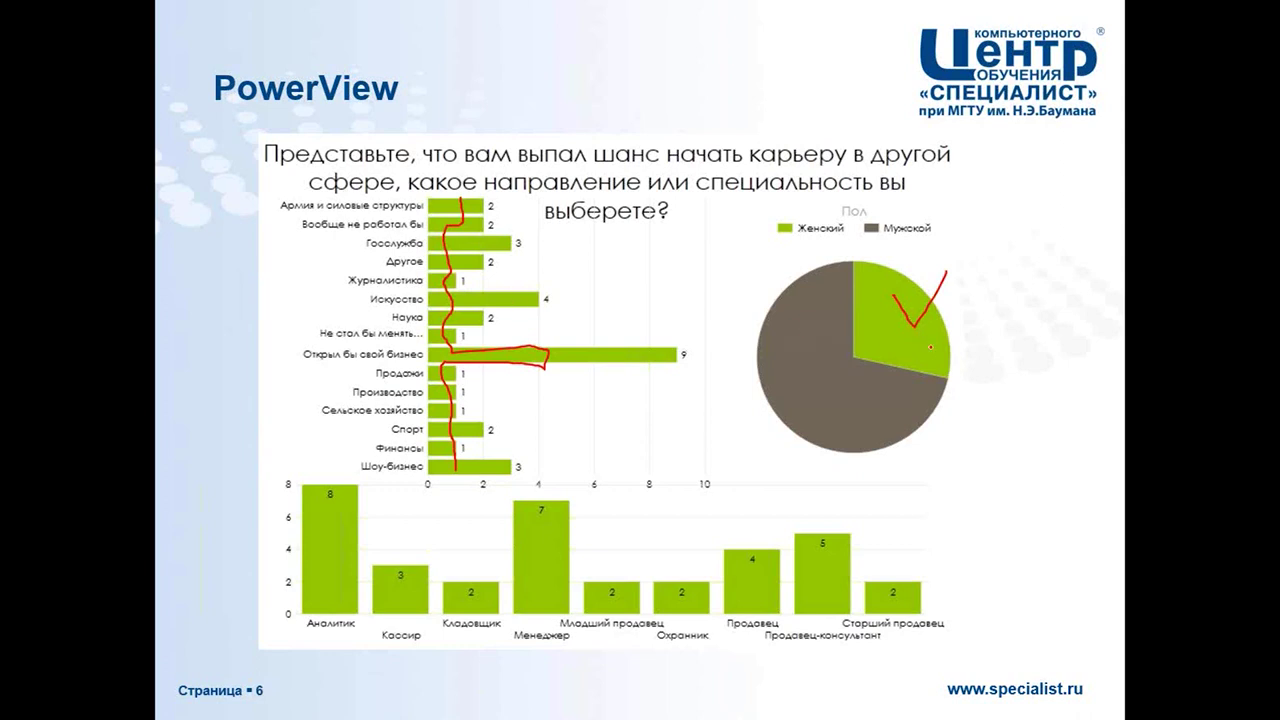
pyautogui.moveTo(922, 338)
pyautogui.mouseDown()
pyautogui.moveTo(958, 326)
pyautogui.moveTo(954, 350)
pyautogui.mouseUp()
pyautogui.hotkey('alt', 'Tab')
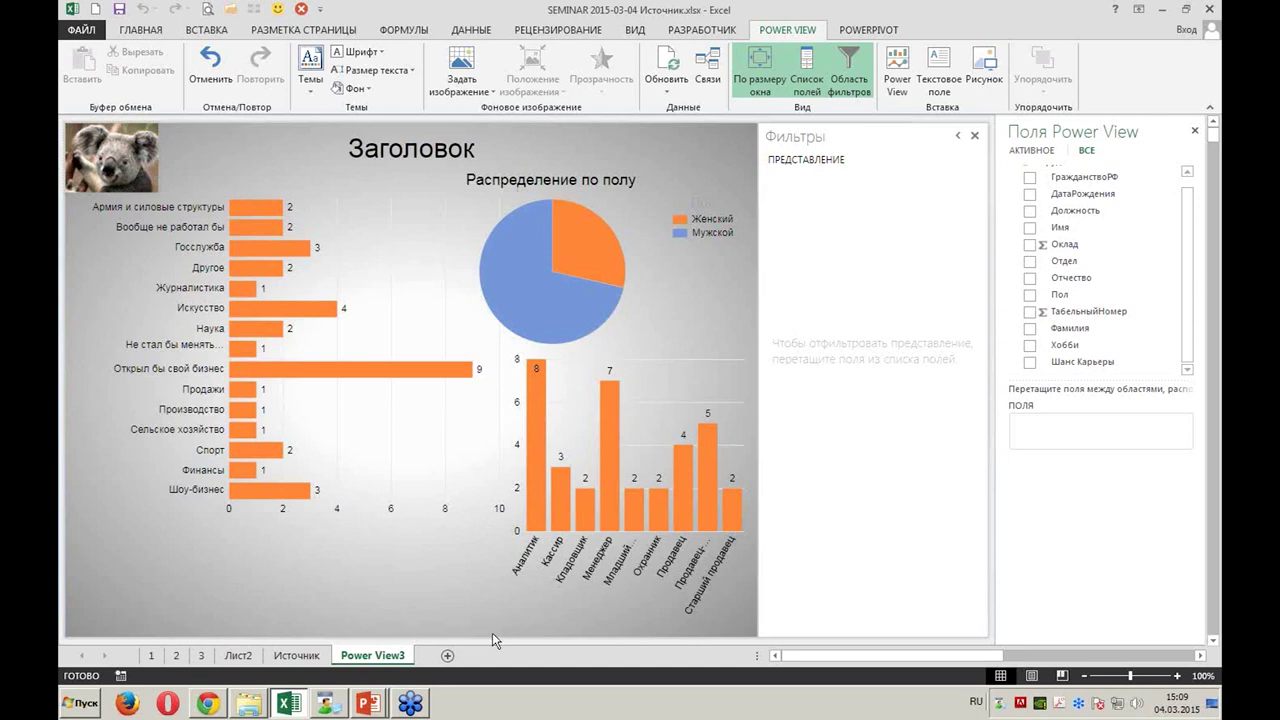
# Review sheets 1, 2 and 3, then open Лист2 with the Шанс Карьеры pivot table
pyautogui.click(151, 655)
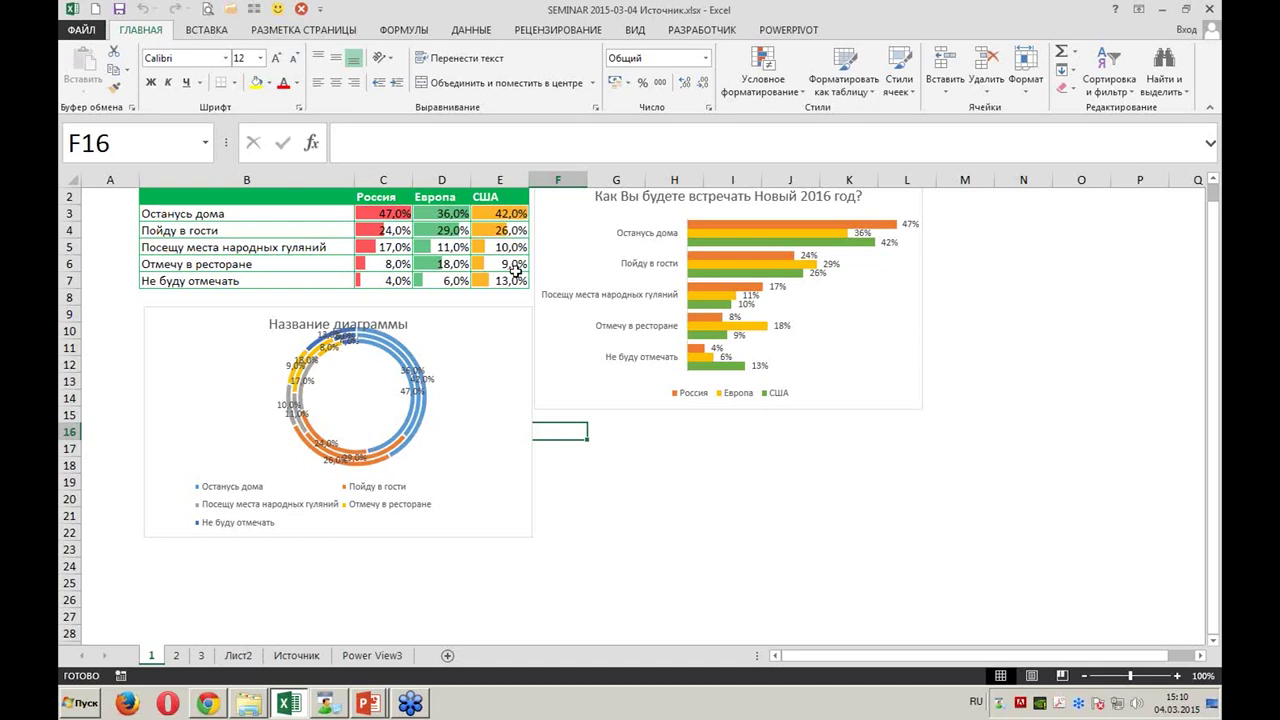
pyautogui.click(182, 662)
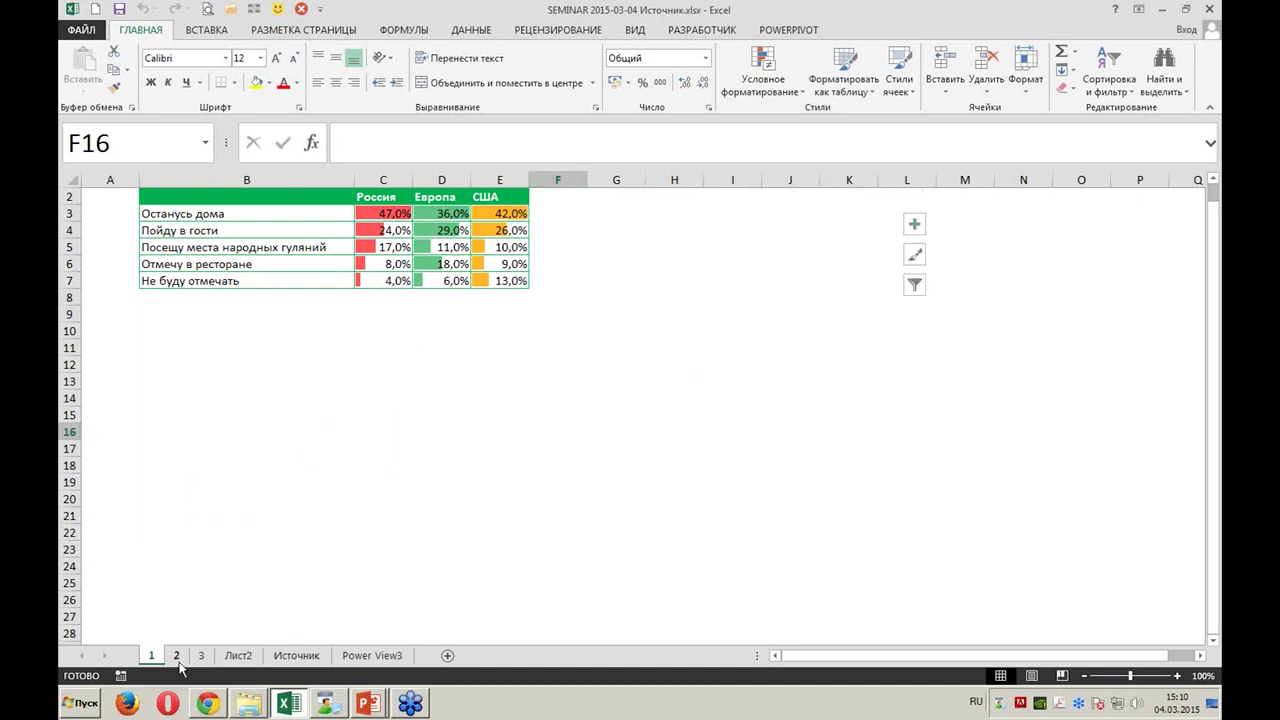
pyautogui.click(201, 655)
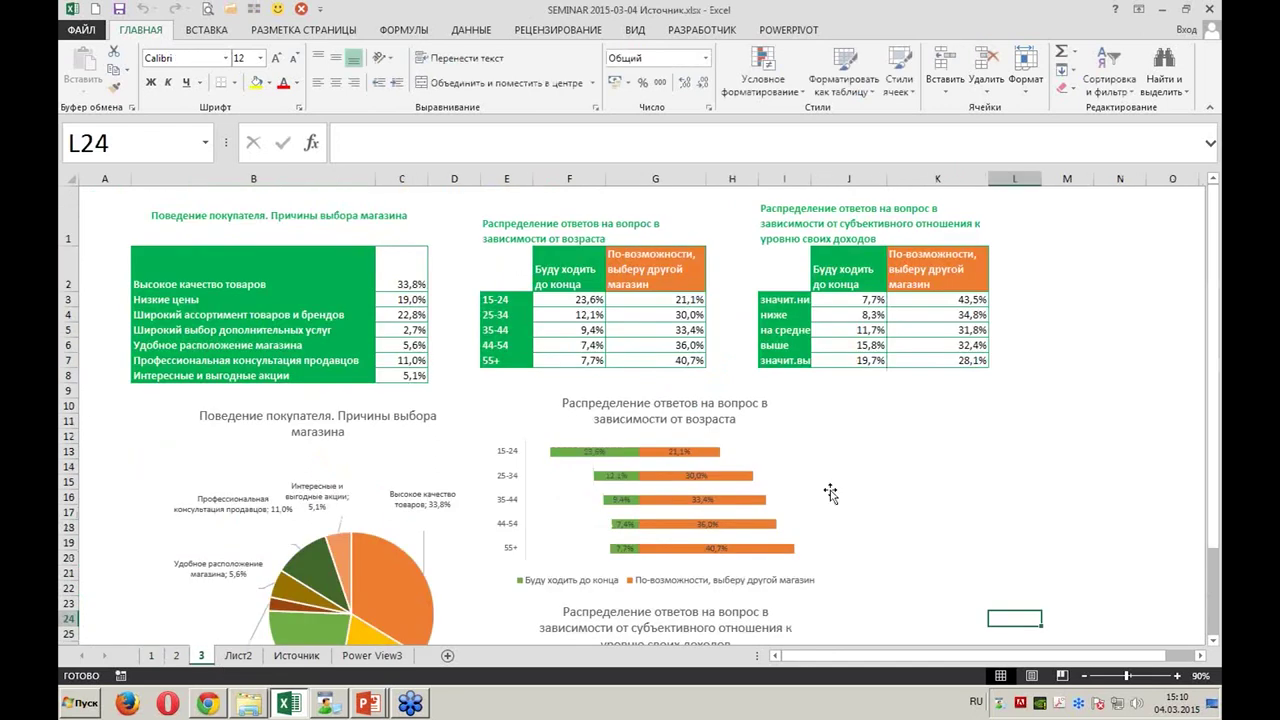
pyautogui.scroll(-1, 778, 538)
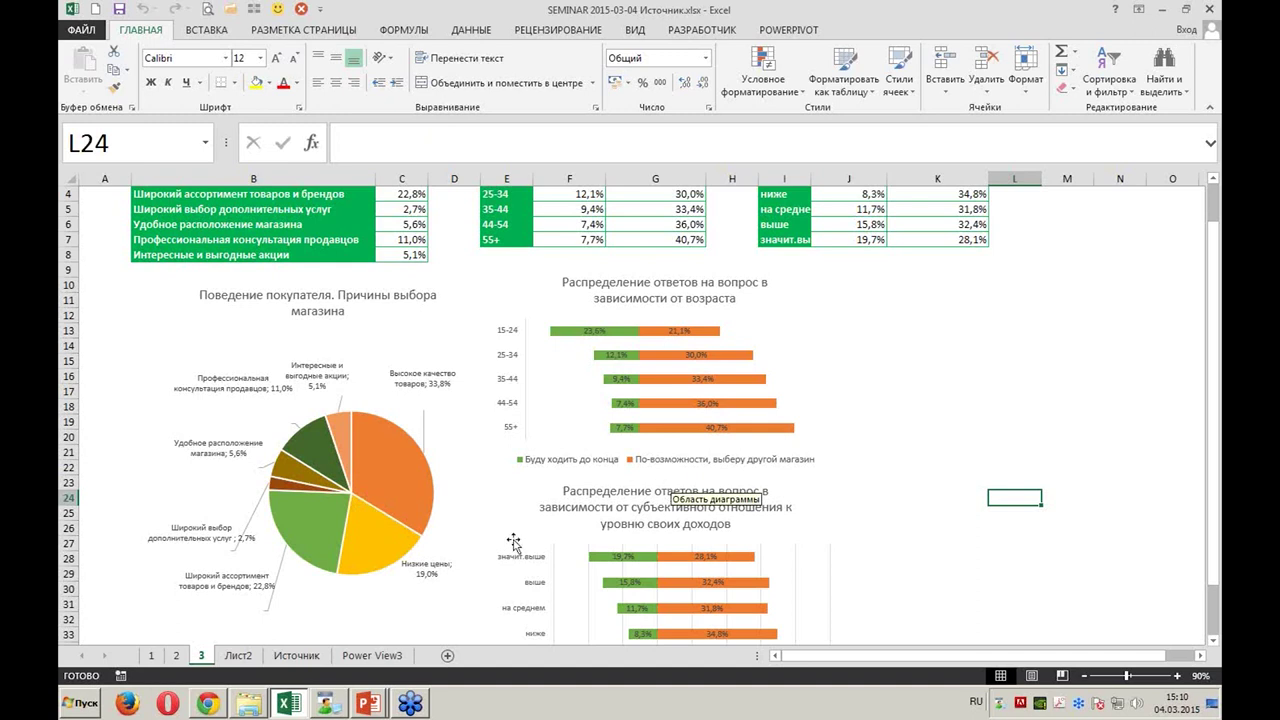
pyautogui.click(238, 655)
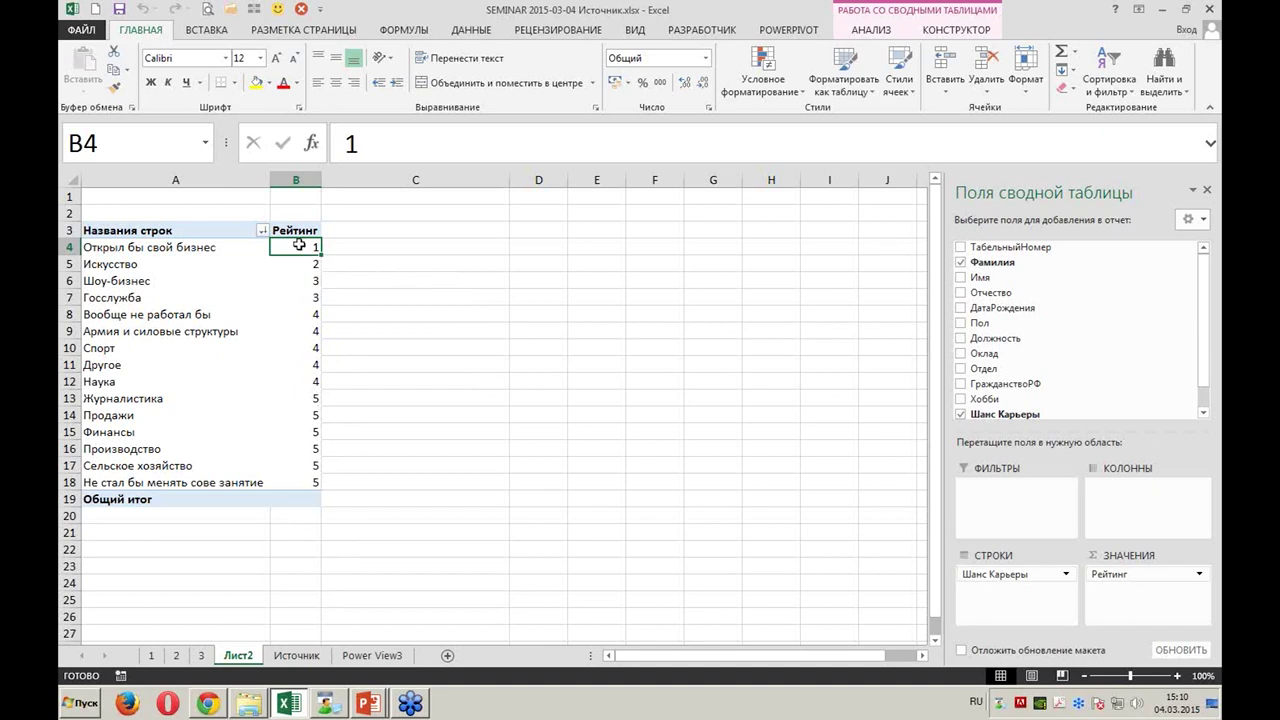
# Color the ratings in B4:B18 green (1) to red (5), undoing an initial red-to-green scale
pyautogui.moveTo(299, 245); pyautogui.dragTo(306, 482)
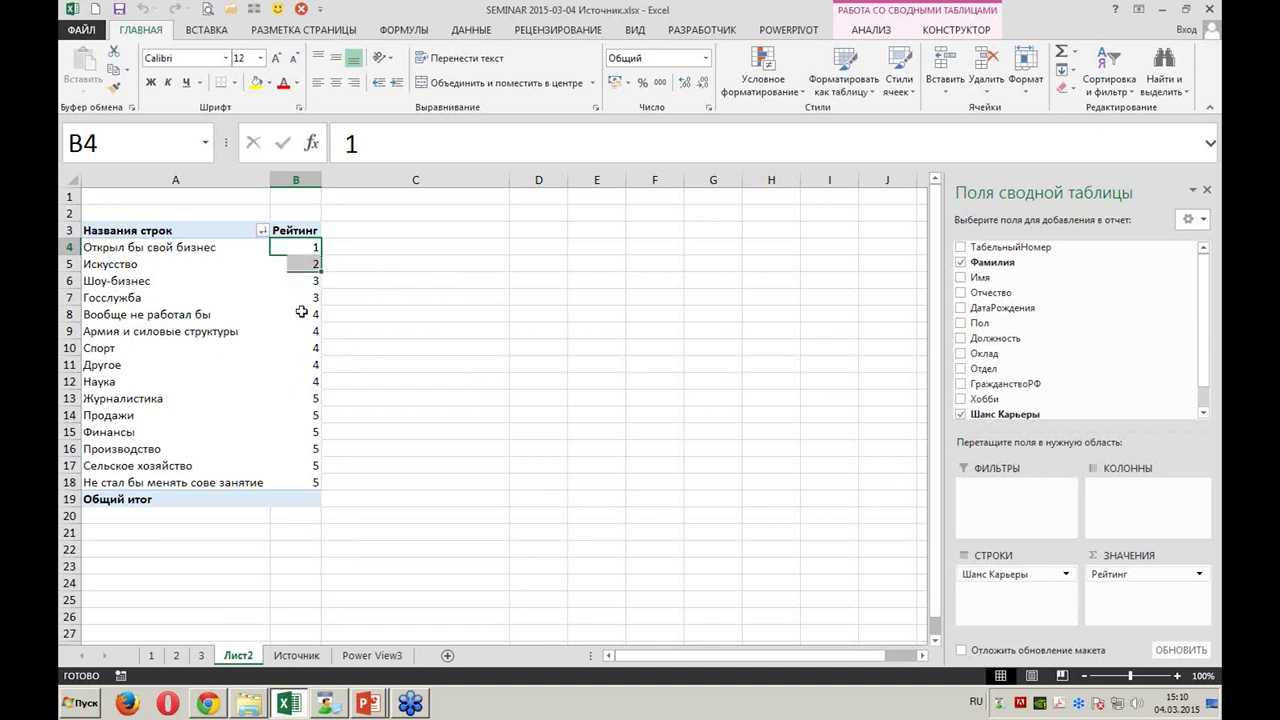
pyautogui.click(768, 98)
pyautogui.moveTo(860, 224)
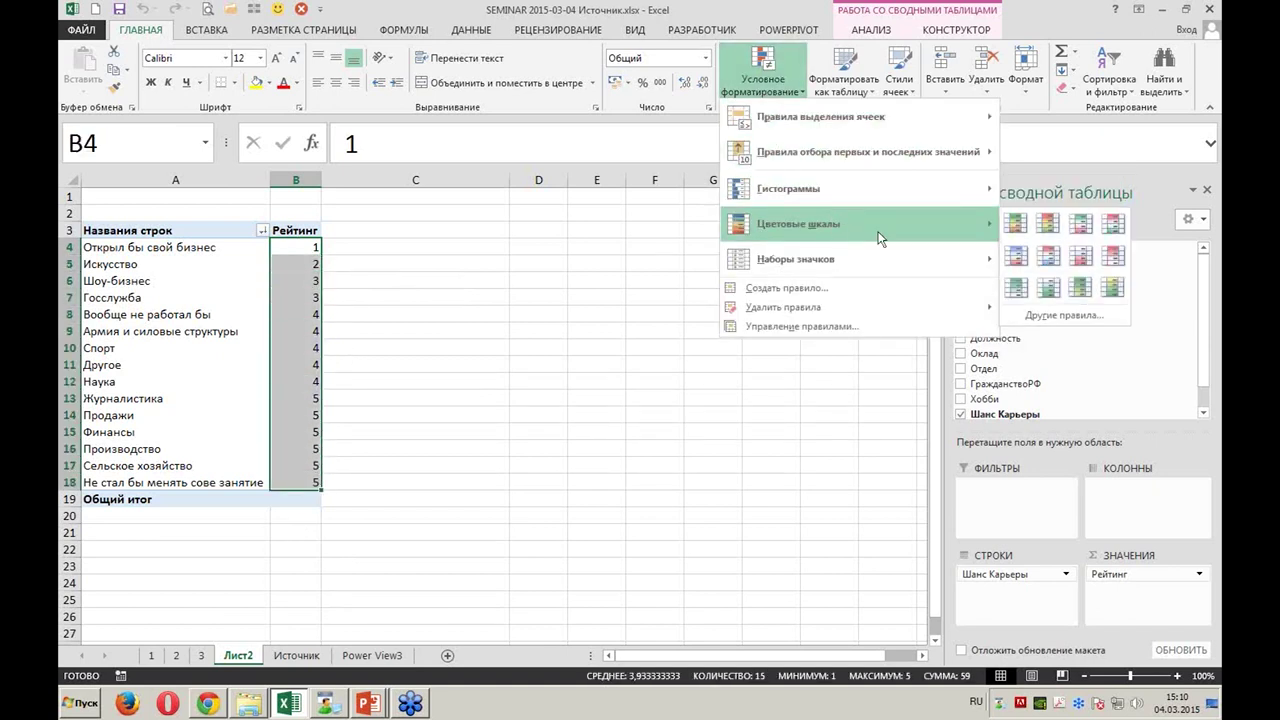
pyautogui.click(1015, 224)
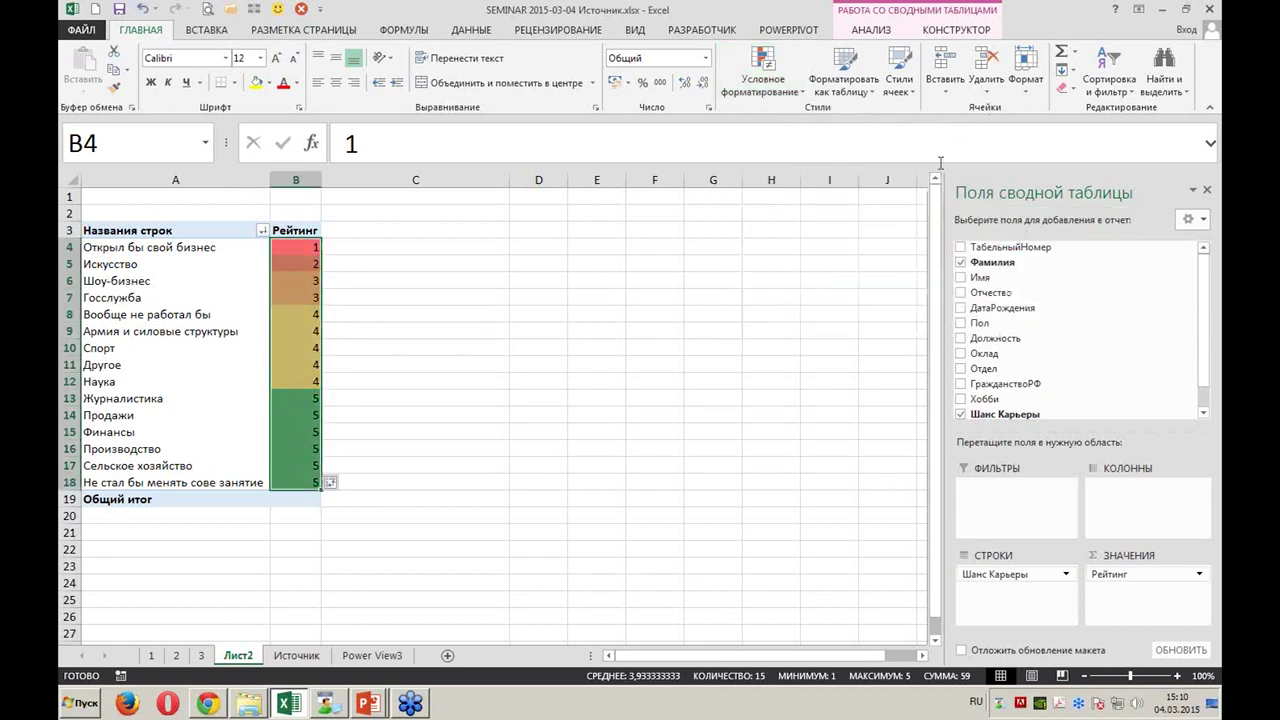
pyautogui.click(763, 80)
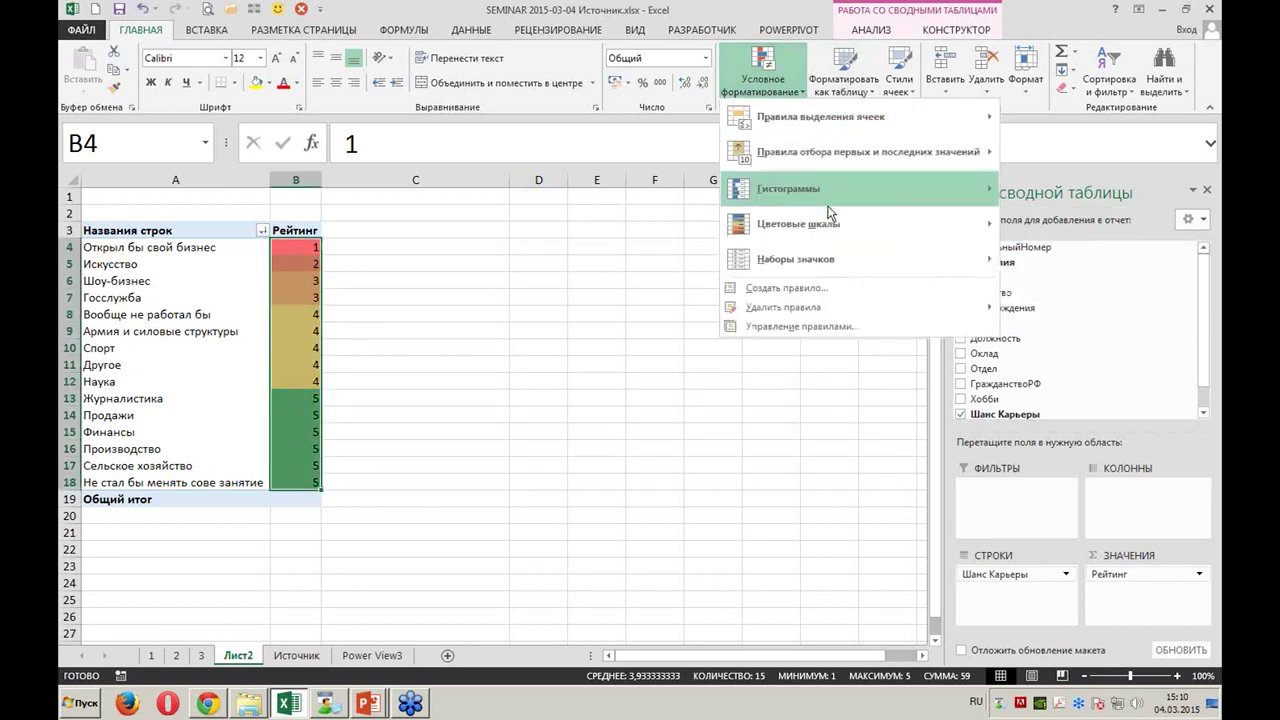
pyautogui.moveTo(798, 224)
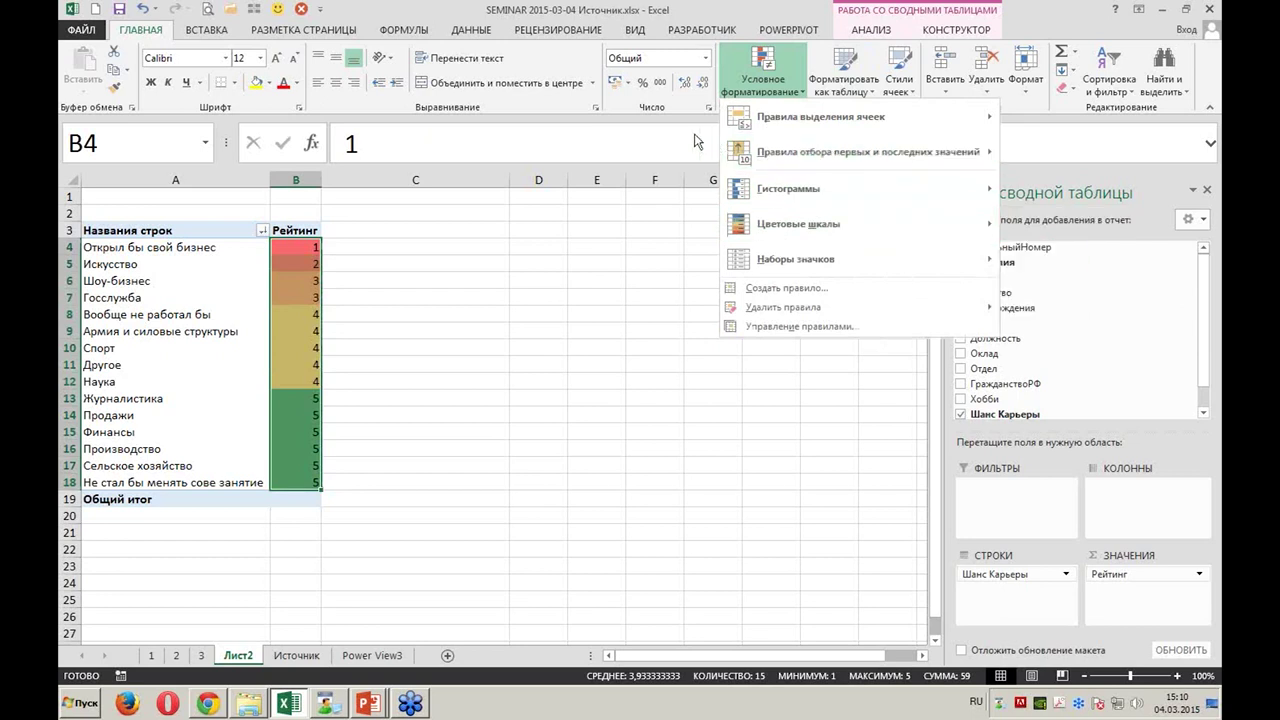
pyautogui.click(762, 70)
pyautogui.hotkey('ctrl', 'z')
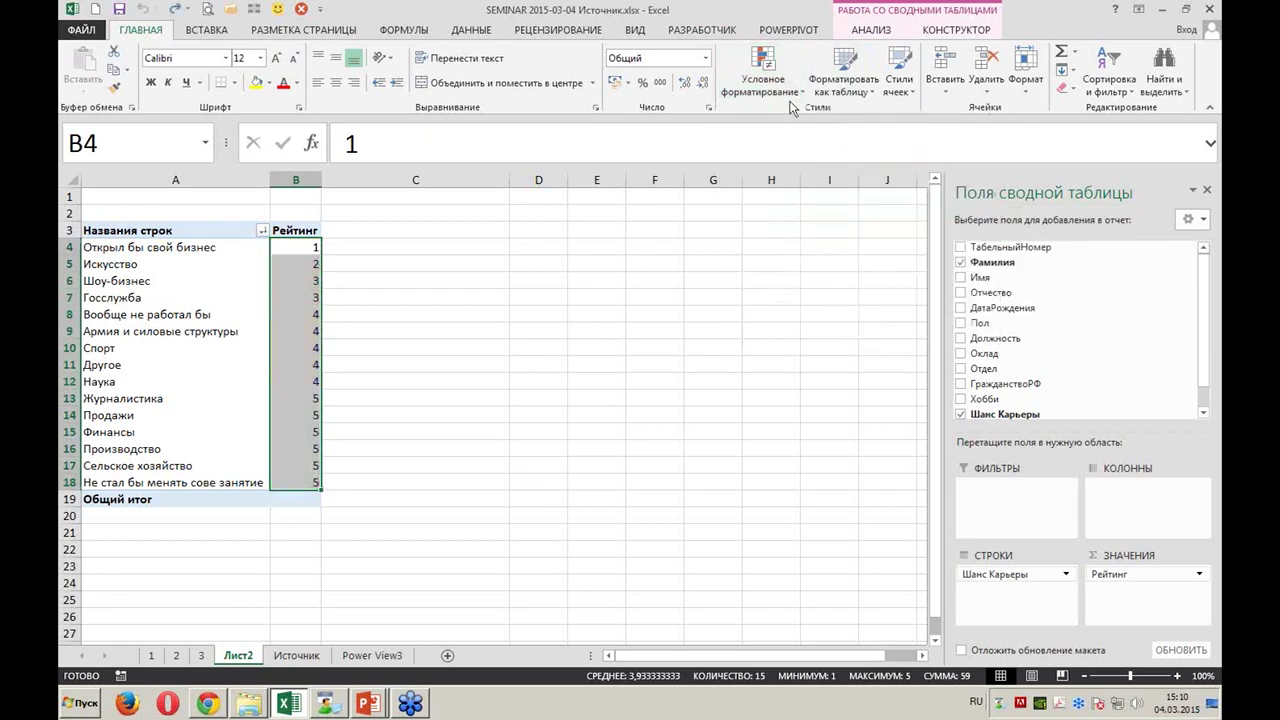
pyautogui.click(792, 92)
pyautogui.moveTo(798, 224)
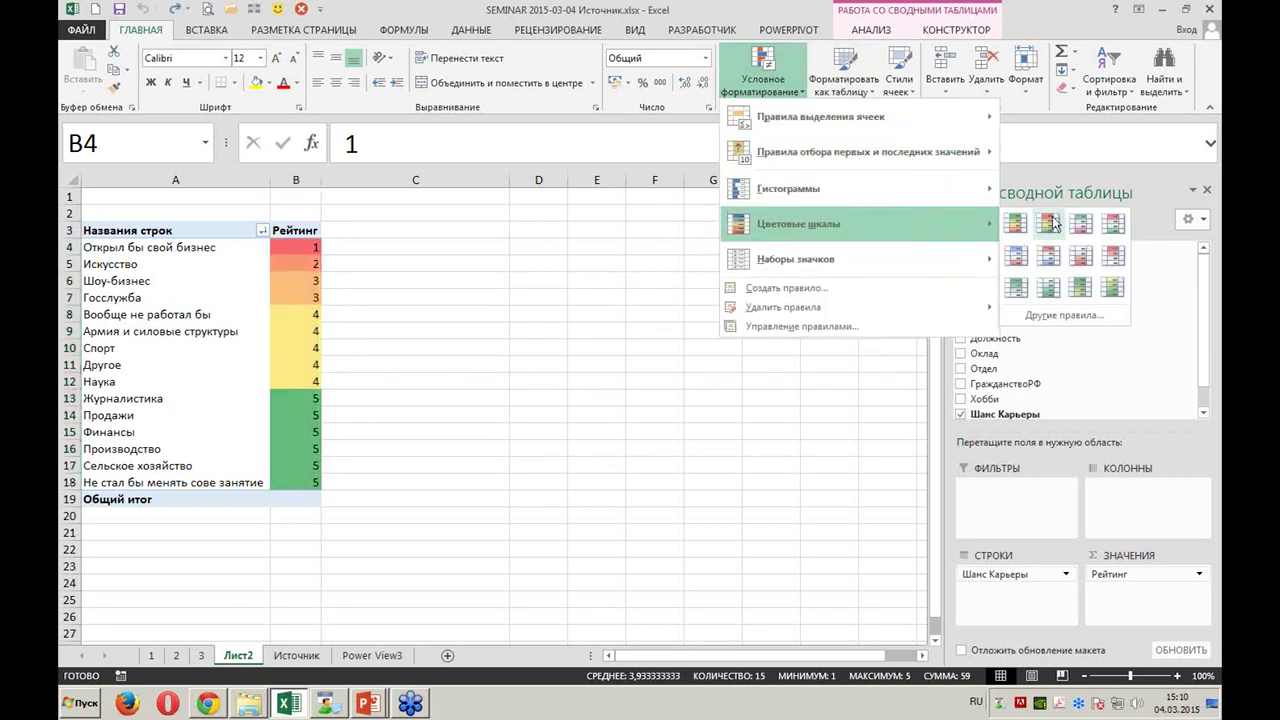
pyautogui.click(1047, 223)
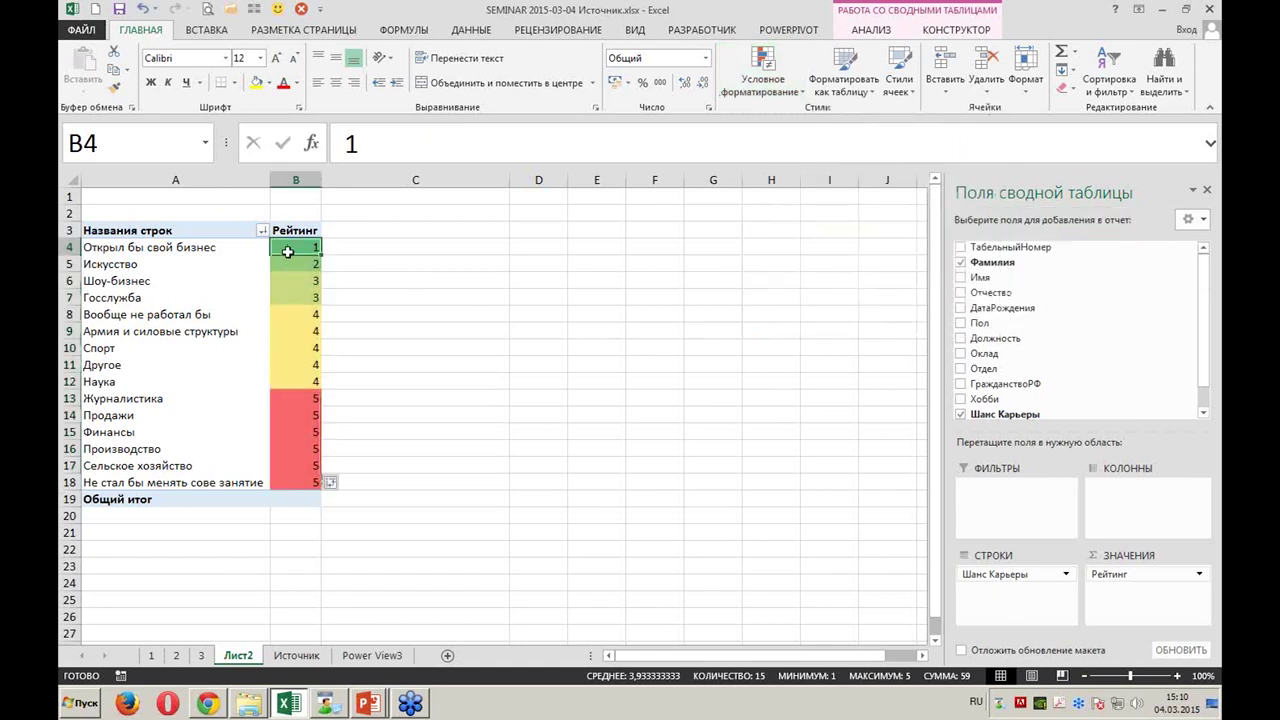
pyautogui.click(340, 297)
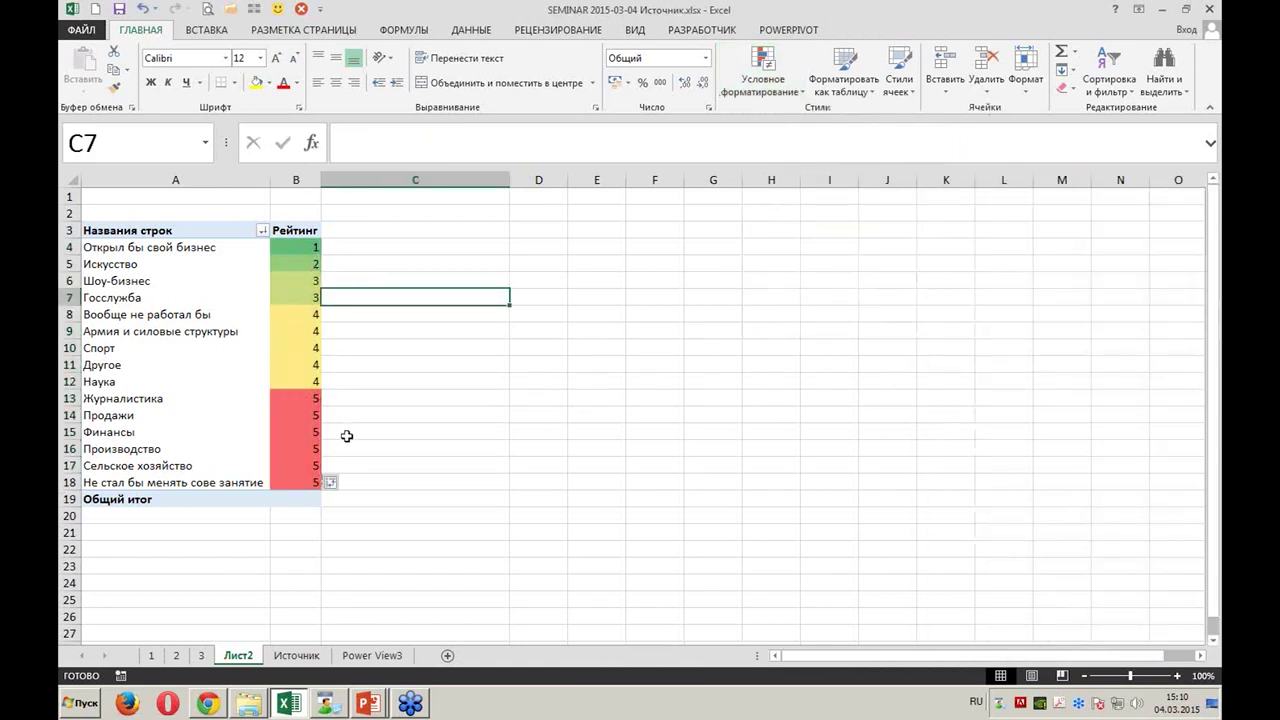
# Check the ratings' conditional formatting unchanged and switch to sheet 3 with the survey tables
pyautogui.click(308, 263)
pyautogui.click(762, 78)
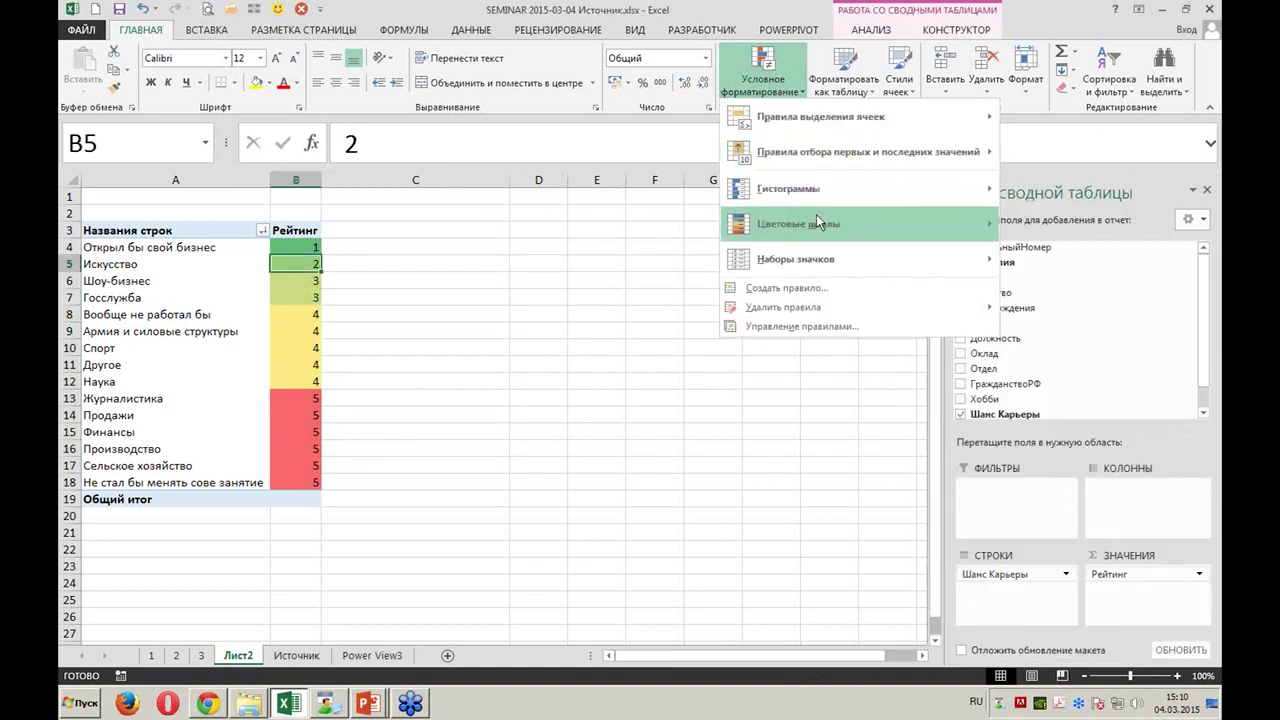
pyautogui.moveTo(798, 224)
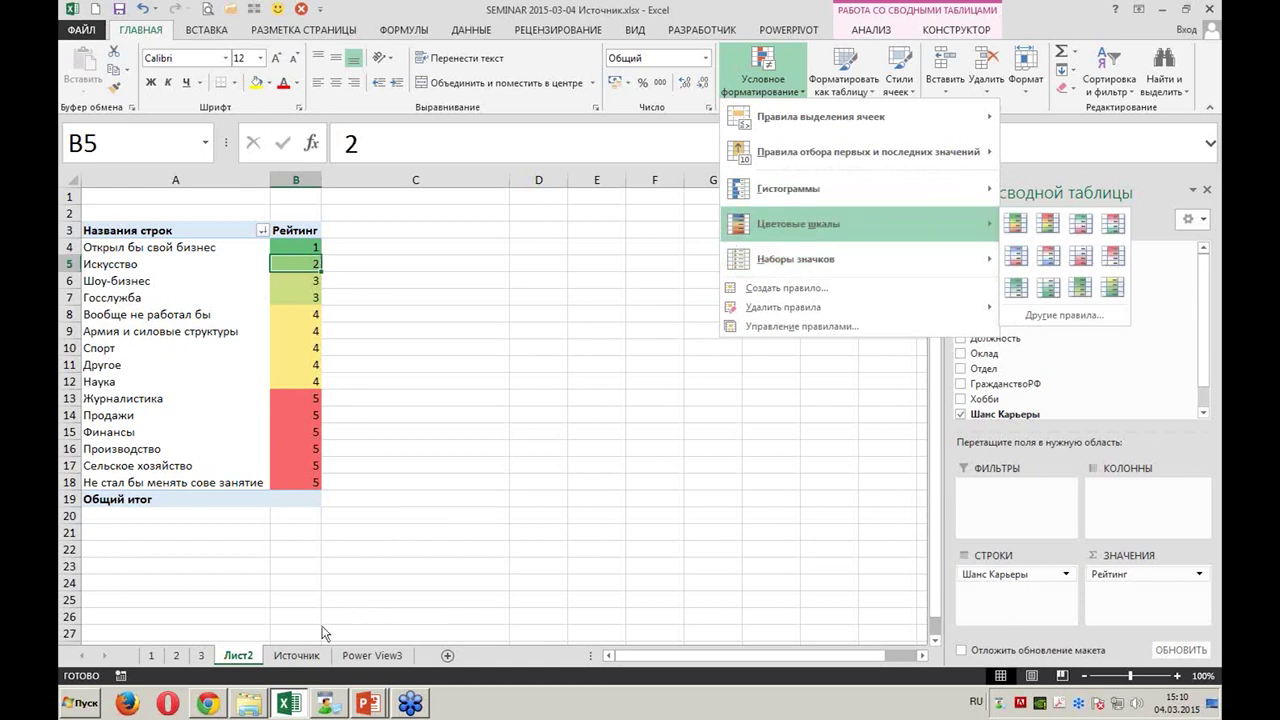
pyautogui.click(200, 657)
pyautogui.click(200, 657)
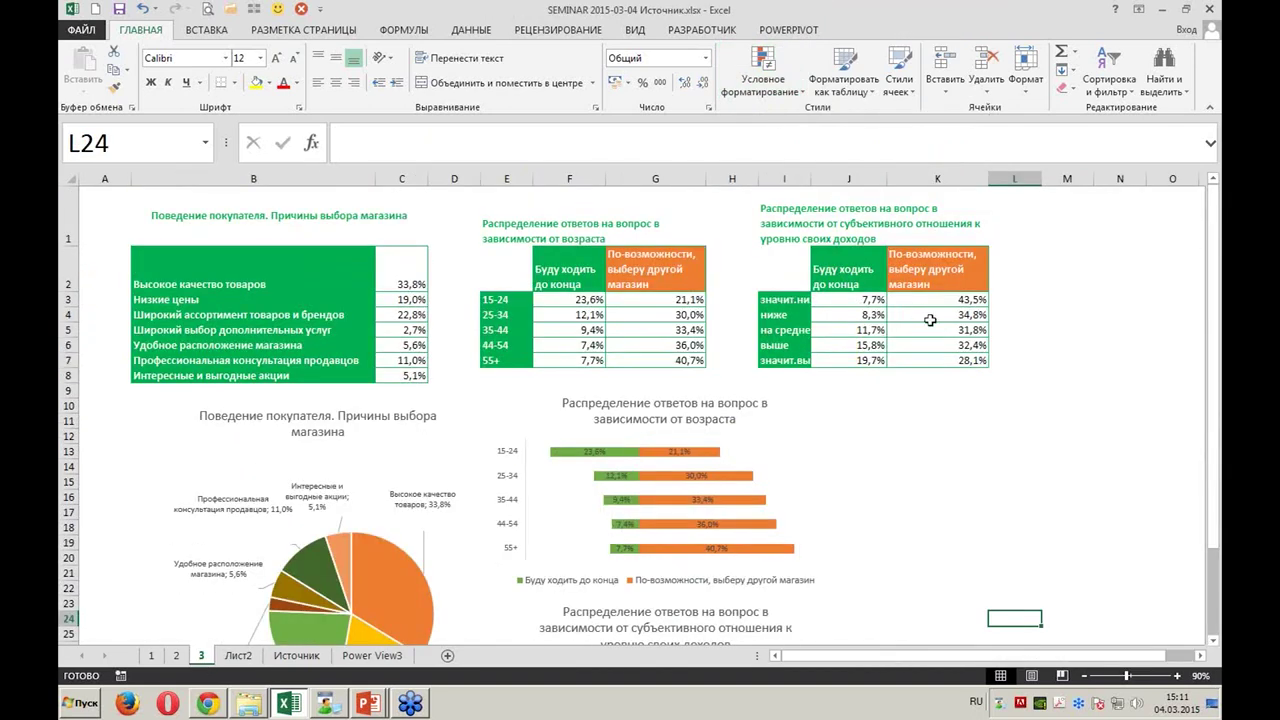
pyautogui.moveTo(875, 301); pyautogui.dragTo(886, 364)
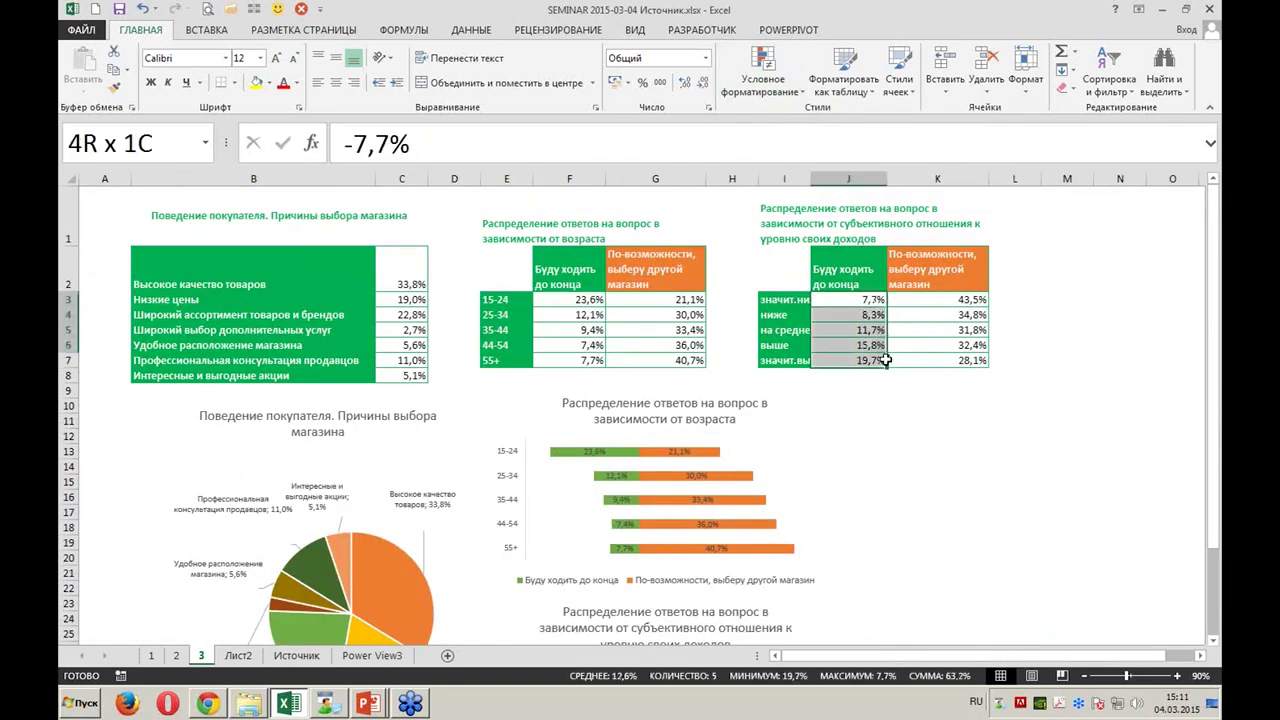
pyautogui.click(763, 75)
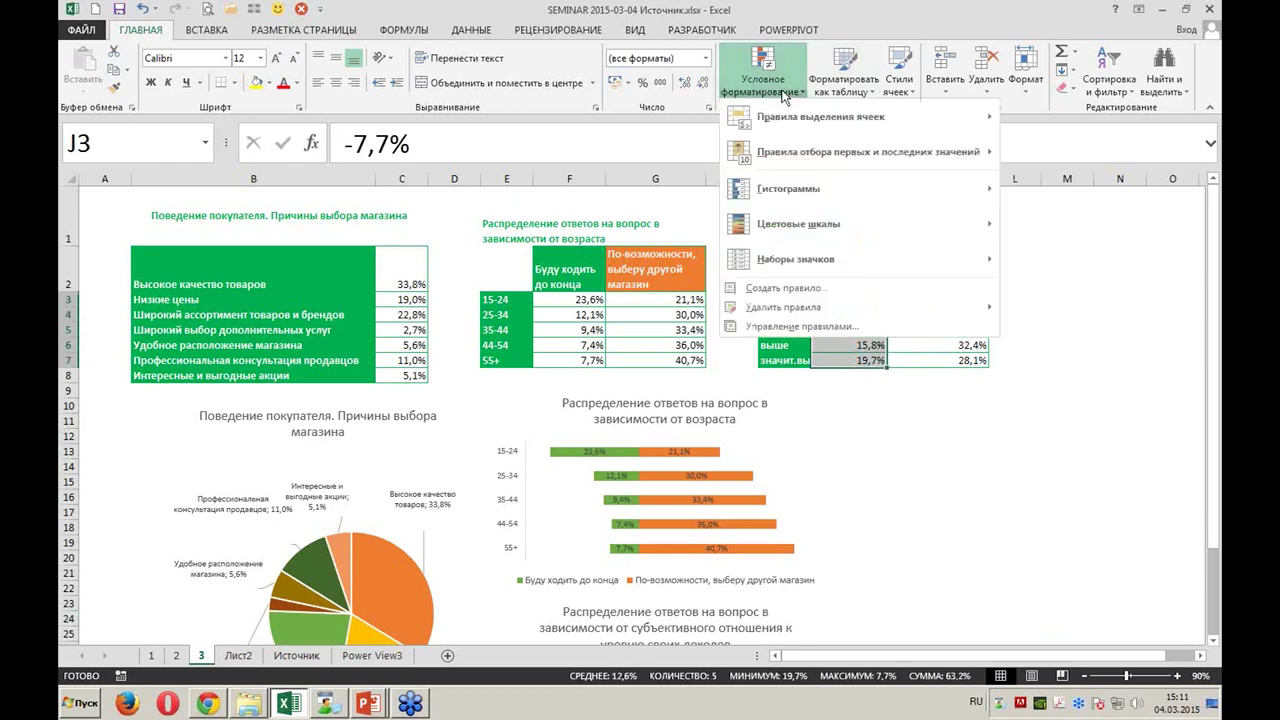
pyautogui.moveTo(798, 224)
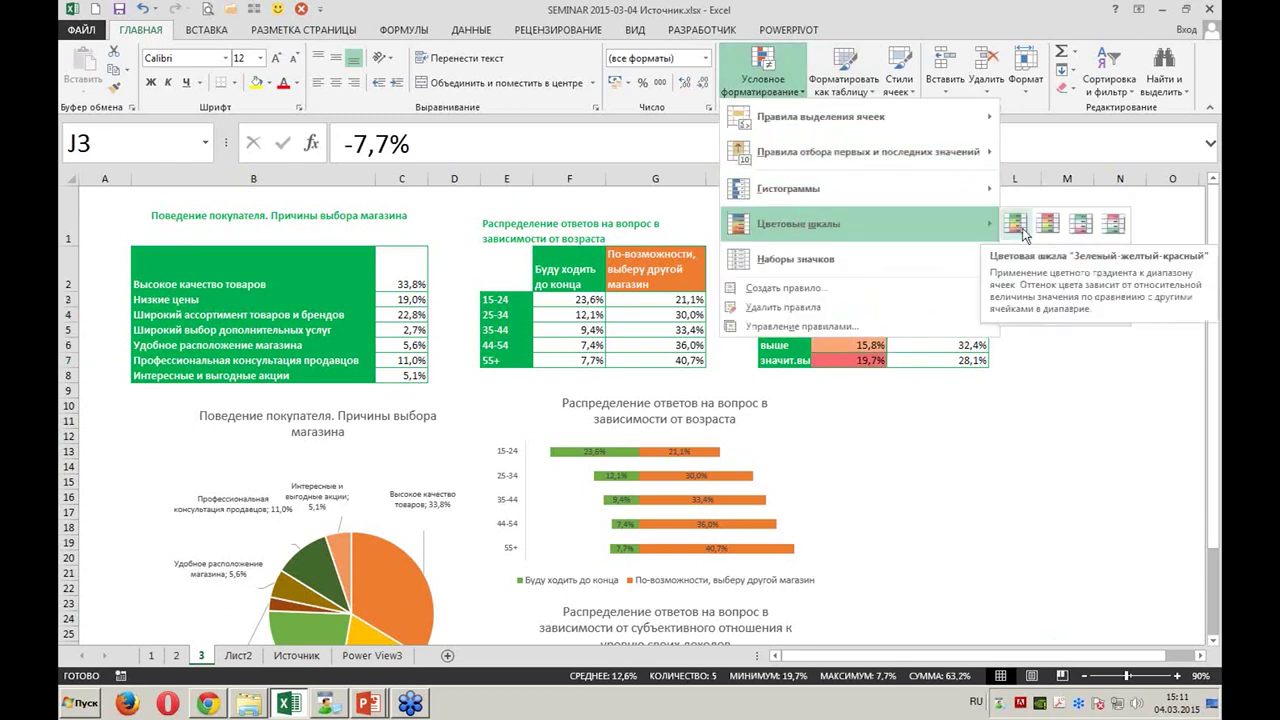
pyautogui.click(1019, 229)
pyautogui.moveTo(930, 300); pyautogui.dragTo(930, 360)
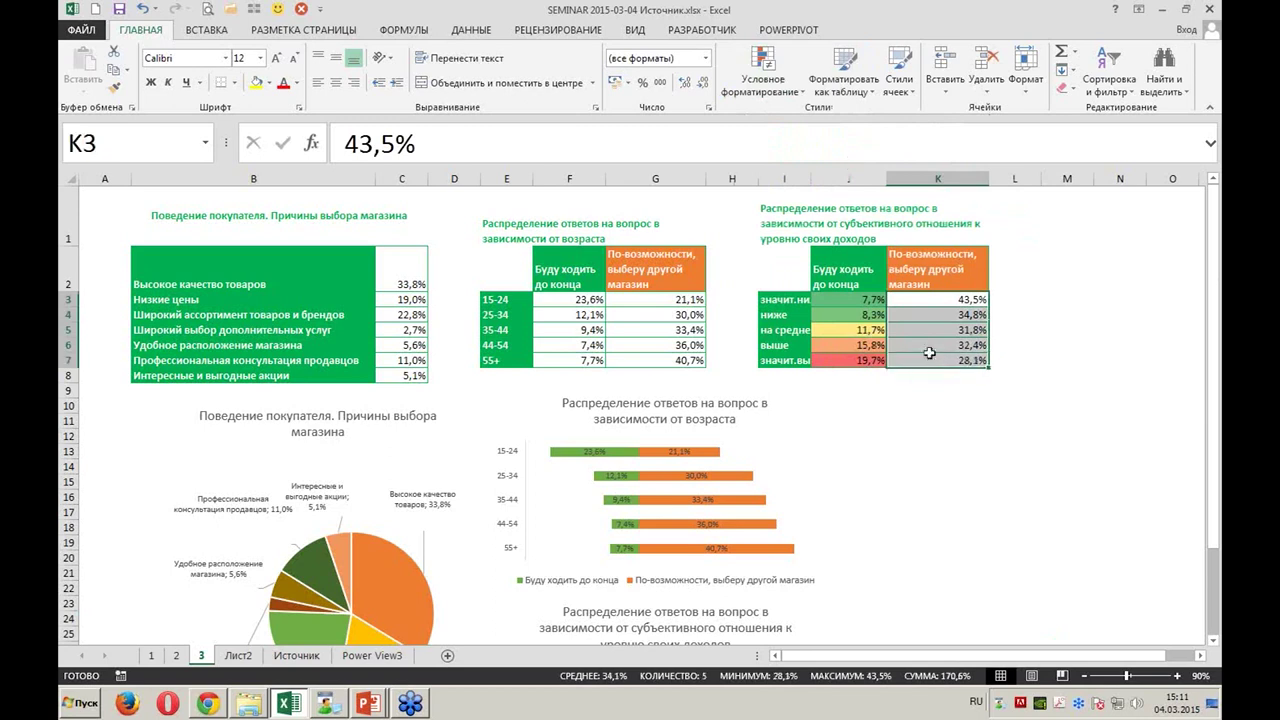
pyautogui.click(768, 83)
pyautogui.moveTo(798, 224)
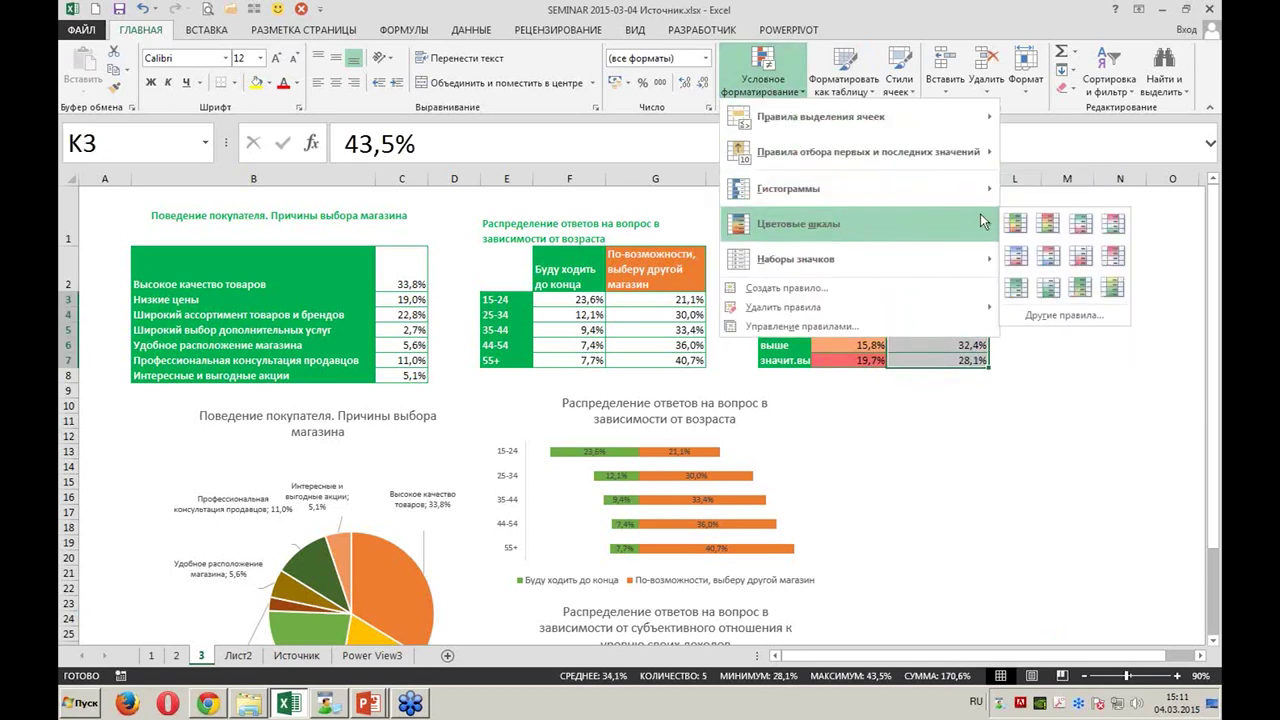
pyautogui.click(1012, 221)
pyautogui.click(1066, 329)
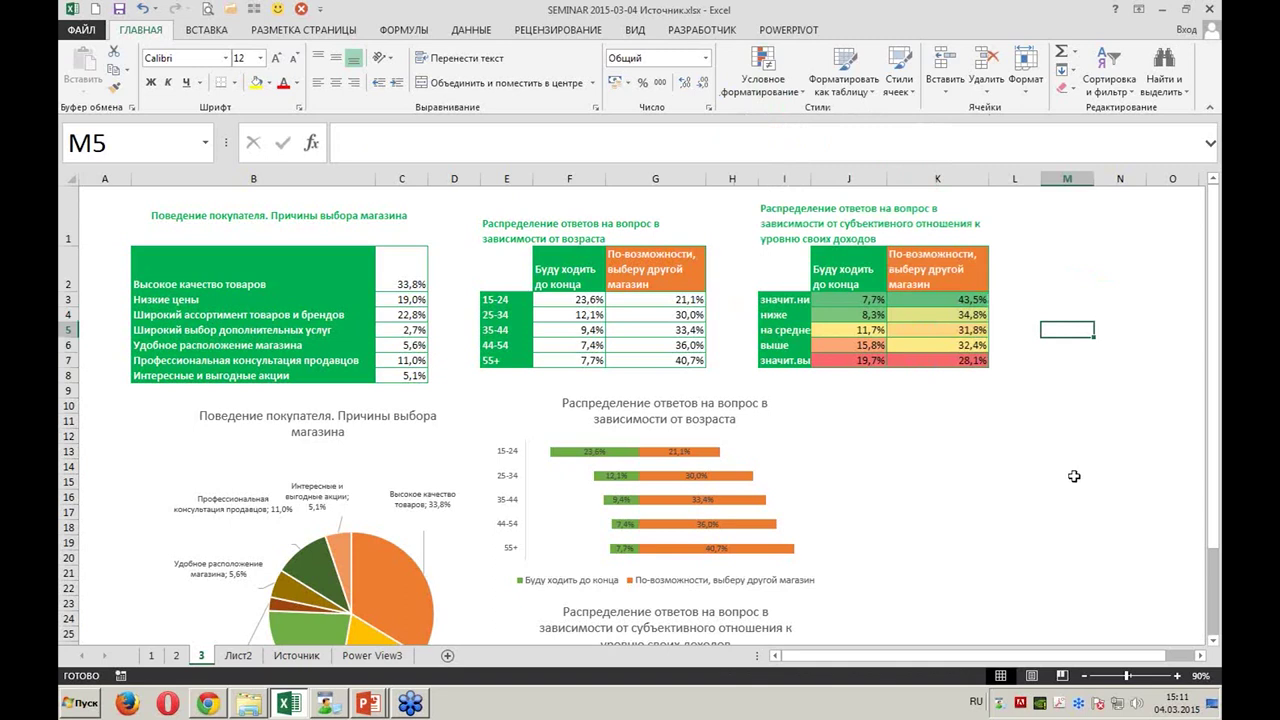
pyautogui.click(853, 302)
pyautogui.moveTo(853, 303); pyautogui.dragTo(850, 360)
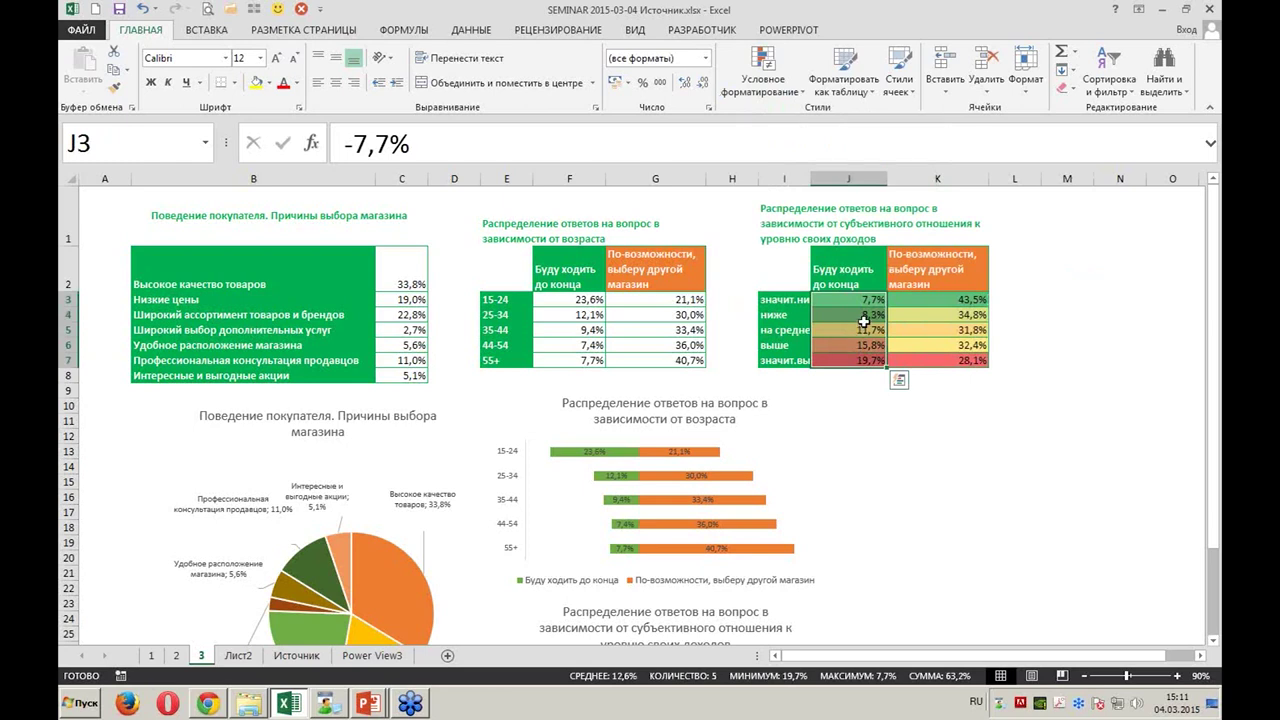
pyautogui.click(1037, 372)
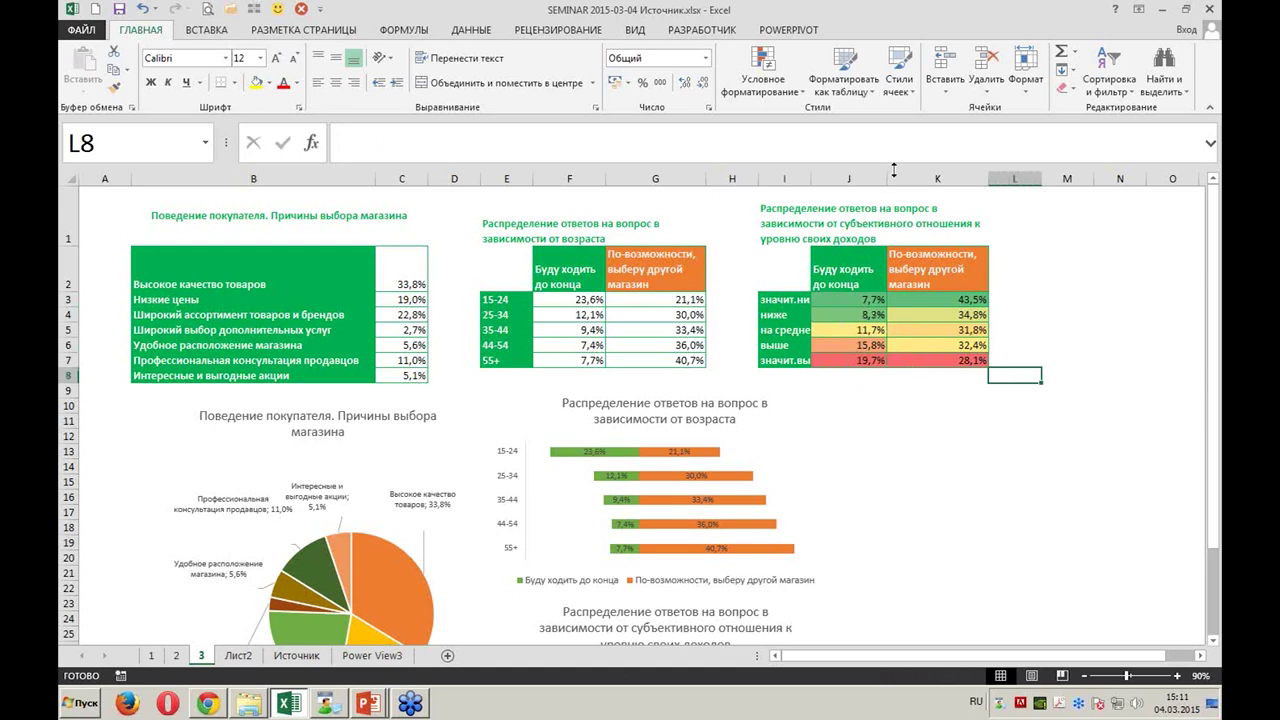
pyautogui.click(798, 93)
pyautogui.moveTo(783, 307)
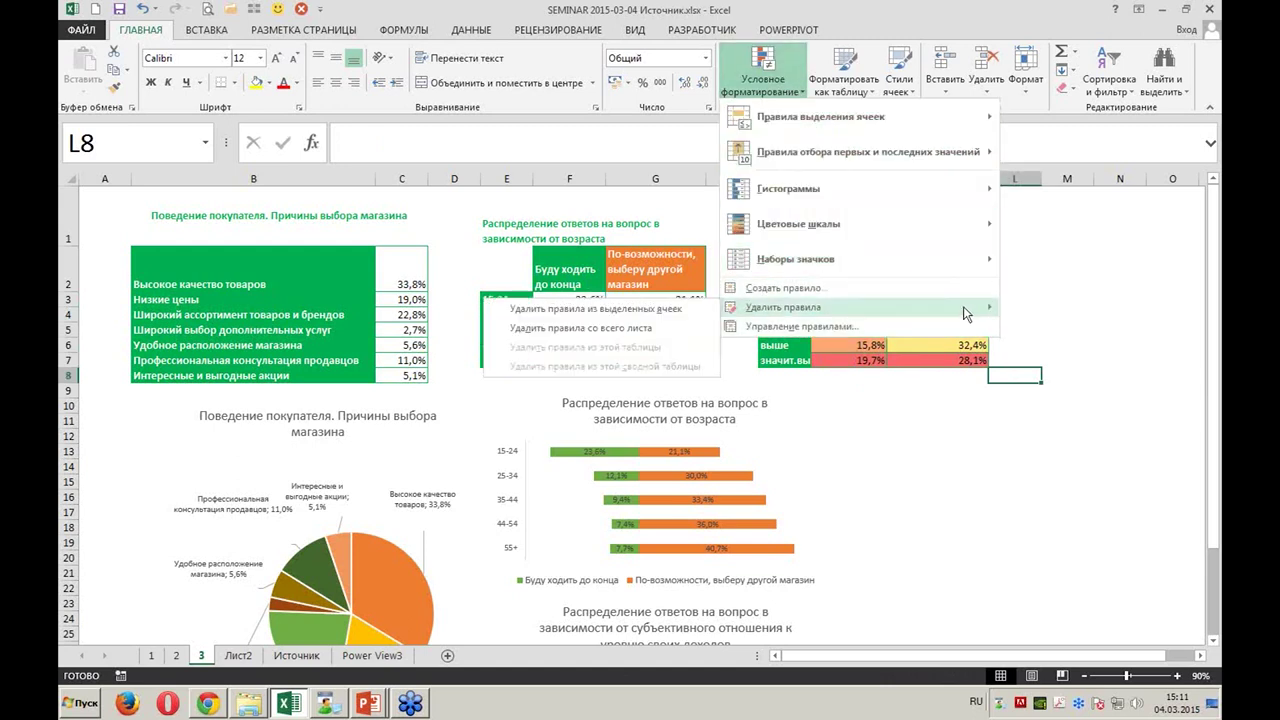
pyautogui.click(668, 336)
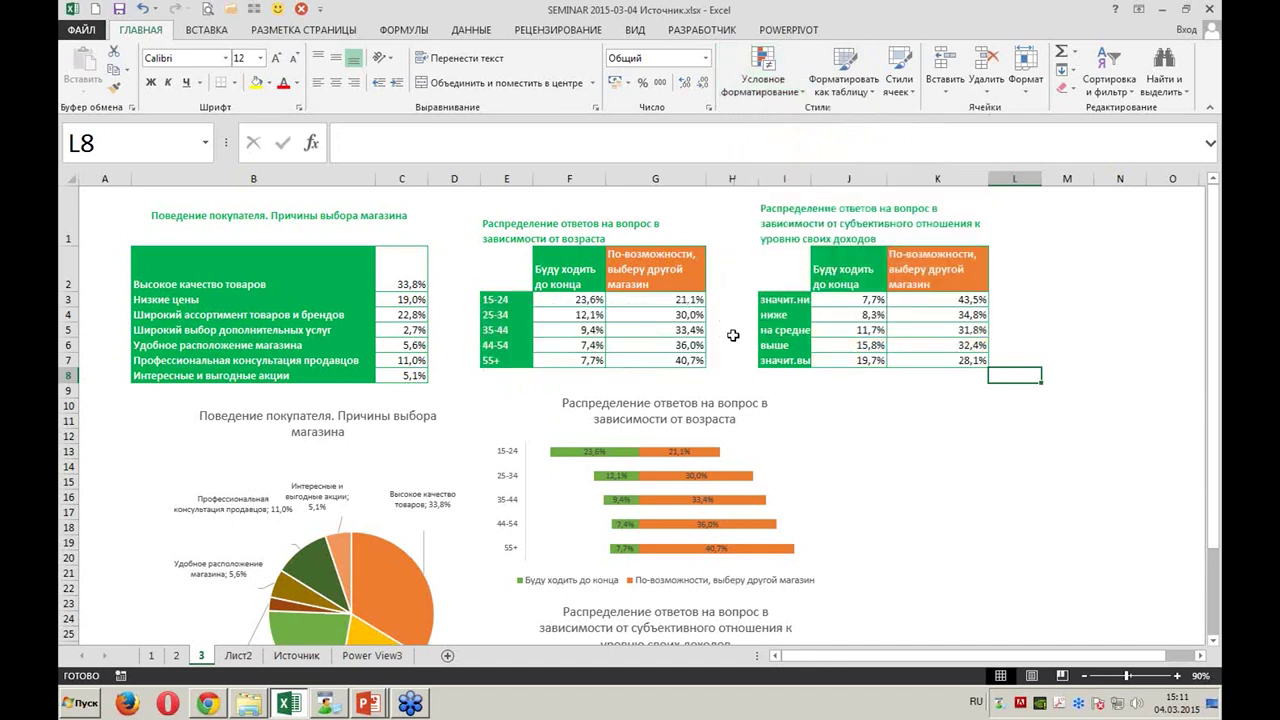
pyautogui.click(1059, 376)
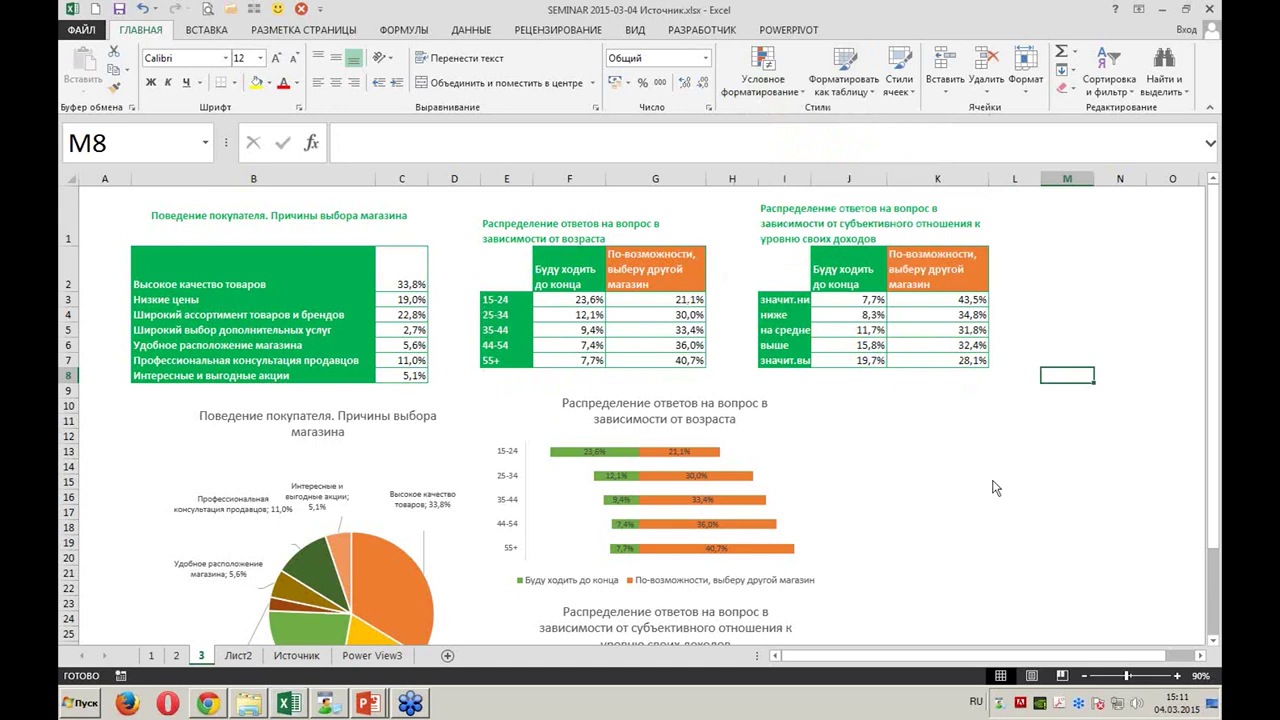
pyautogui.click(463, 686)
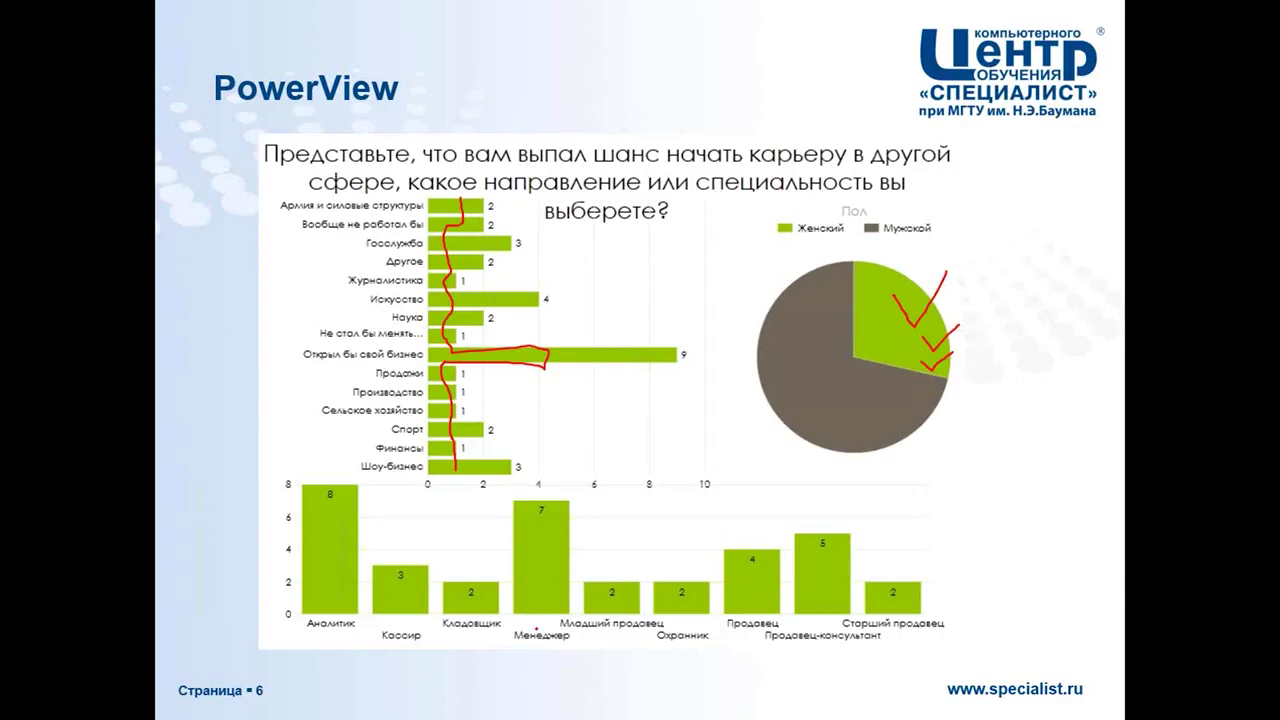
# Return to the PowerPoint slideshow and advance to the 'Рекомендуемые курсы' Excel Level 2 slide
pyautogui.click(412, 668)
pyautogui.press('Right')
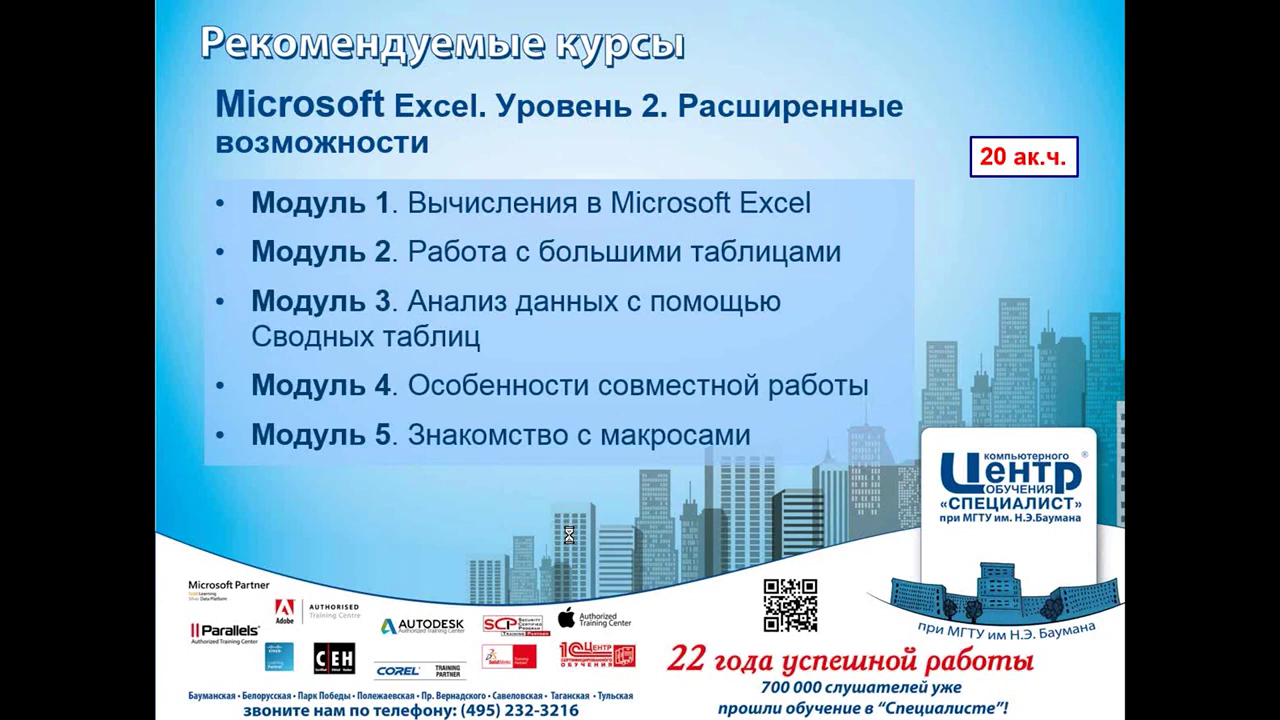
# On the Excel Level 3 slide, tick the Пользовательские форматы and Диаграммы modules with the pen
pyautogui.press('Right')
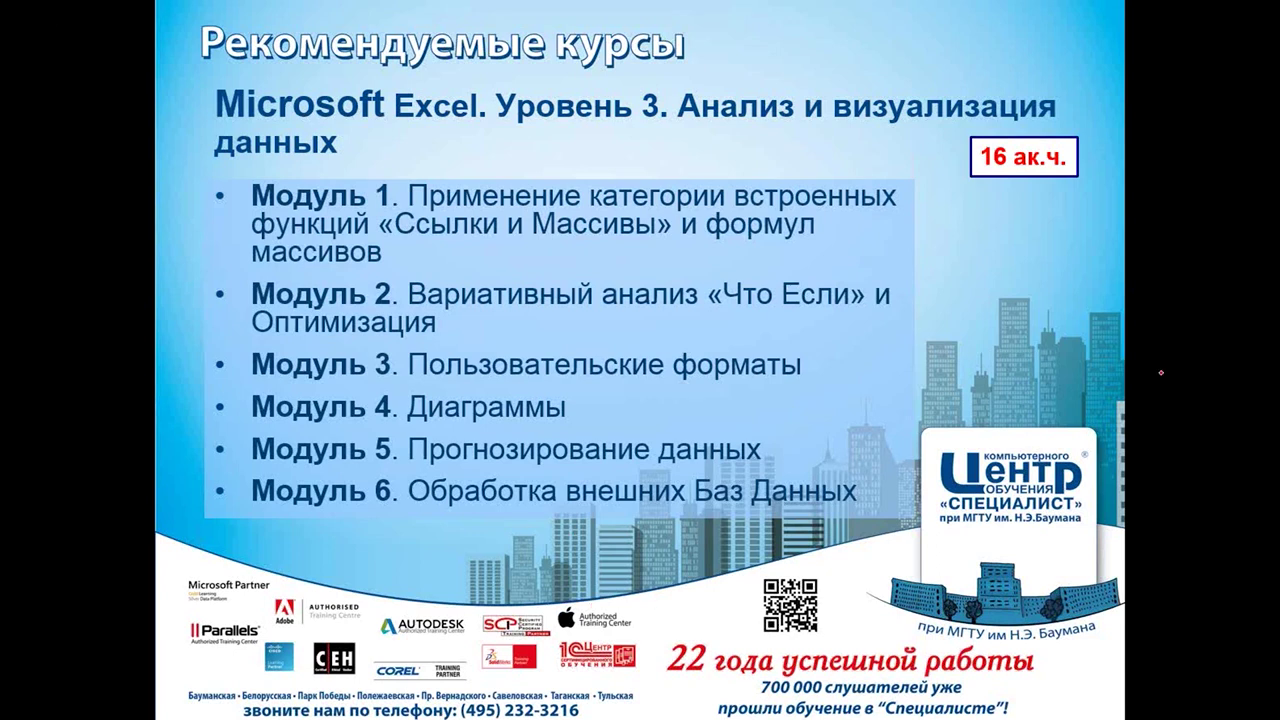
pyautogui.moveTo(810, 362); pyautogui.dragTo(842, 341)
pyautogui.moveTo(575, 406)
pyautogui.mouseDown()
pyautogui.moveTo(585, 416)
pyautogui.moveTo(602, 396)
pyautogui.mouseUp()
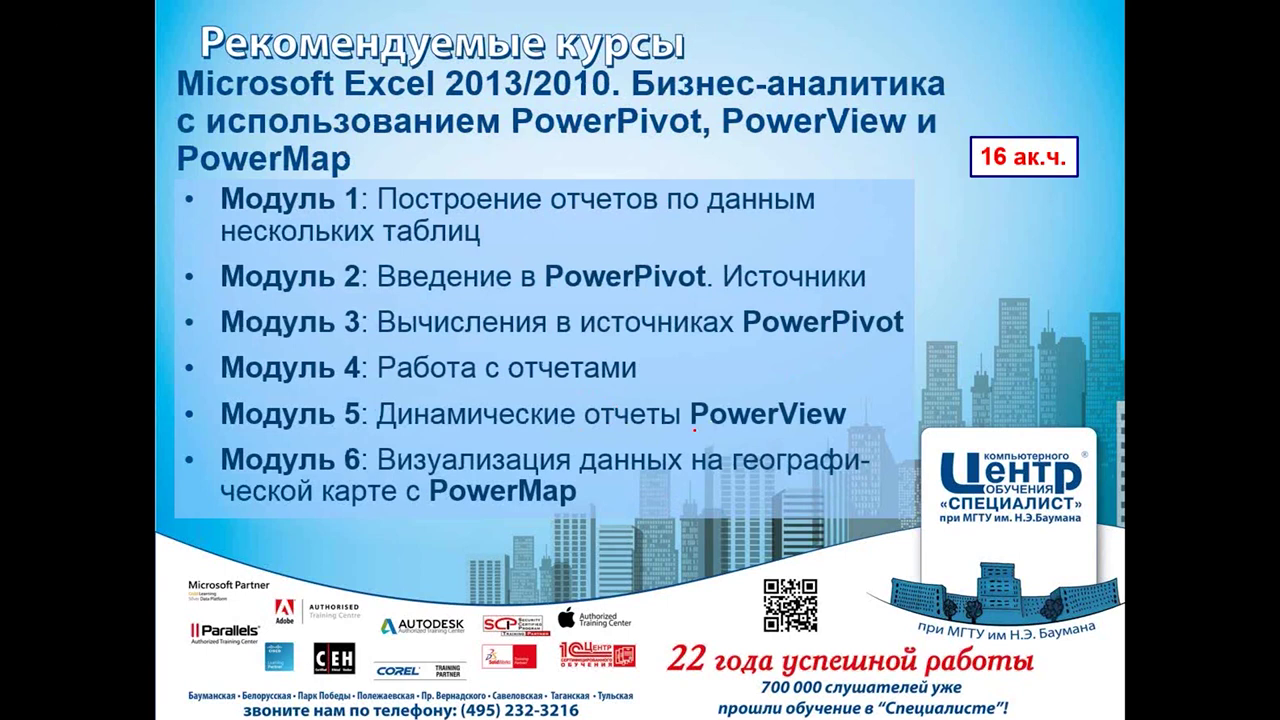
# Draw red ink lines under 'PowerView' (Модуль 5) and 'PowerMap' (Модуль 6)
pyautogui.moveTo(691, 426); pyautogui.dragTo(840, 428)
pyautogui.moveTo(430, 508); pyautogui.dragTo(579, 504)
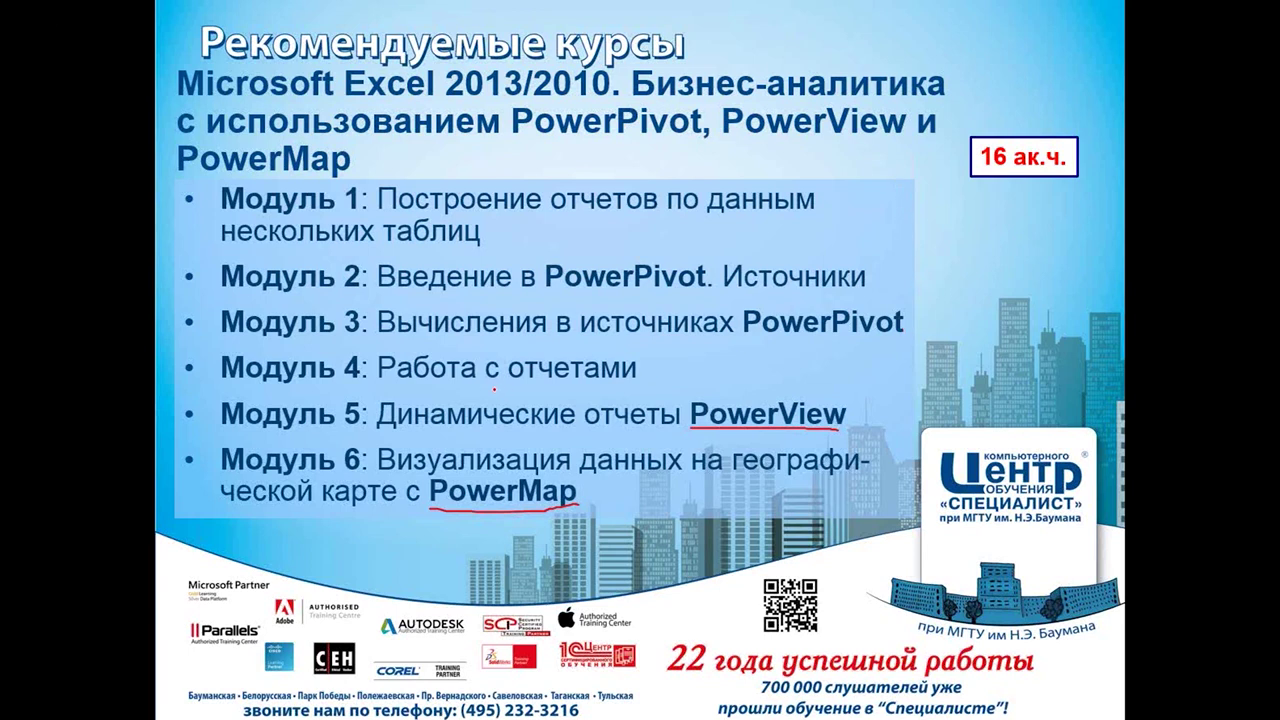
# Underline 'с отчетами' in Модуль 4 and 'PowerPivot' in the title, then stop inking
pyautogui.moveTo(600, 383)
pyautogui.mouseDown()
pyautogui.moveTo(492, 385)
pyautogui.moveTo(636, 381)
pyautogui.mouseUp()
pyautogui.moveTo(512, 139); pyautogui.dragTo(620, 146)
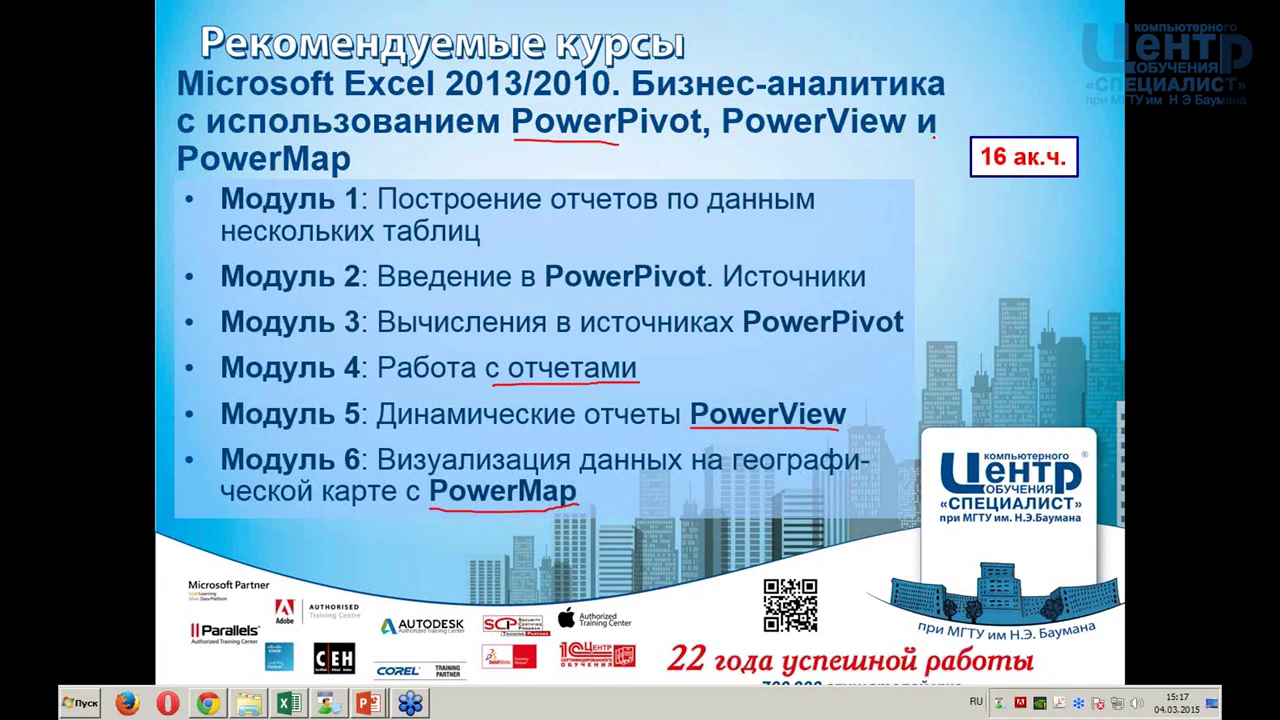
pyautogui.hotkey('ctrl', 'a')
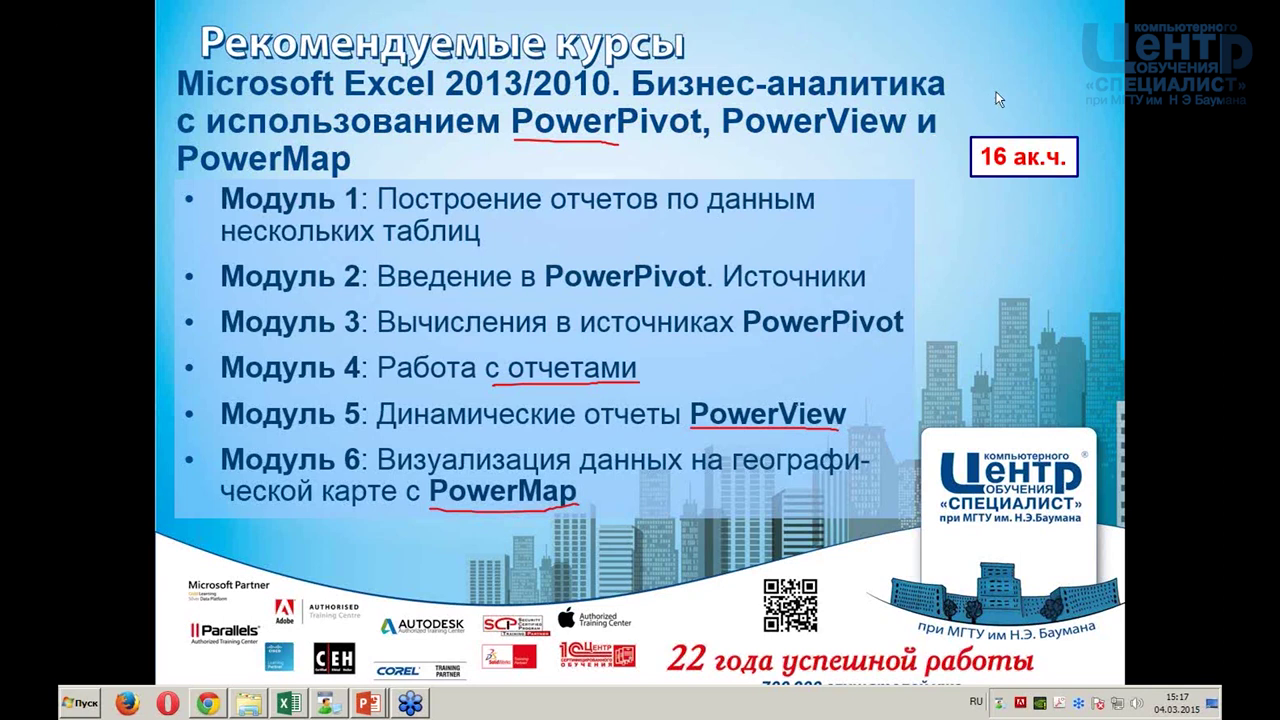